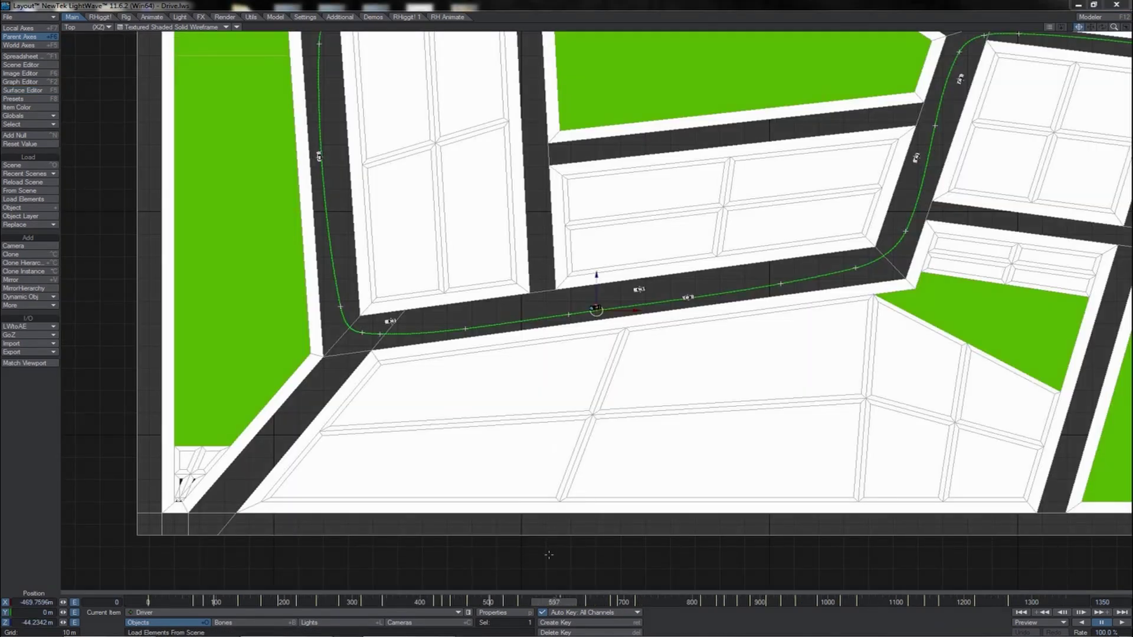
Review the Driver car's motion along its path through the streets in the top view and the camera view.
{"action": "left_click_drag", "start_coordinate": [554, 603], "coordinate": [362, 602]}
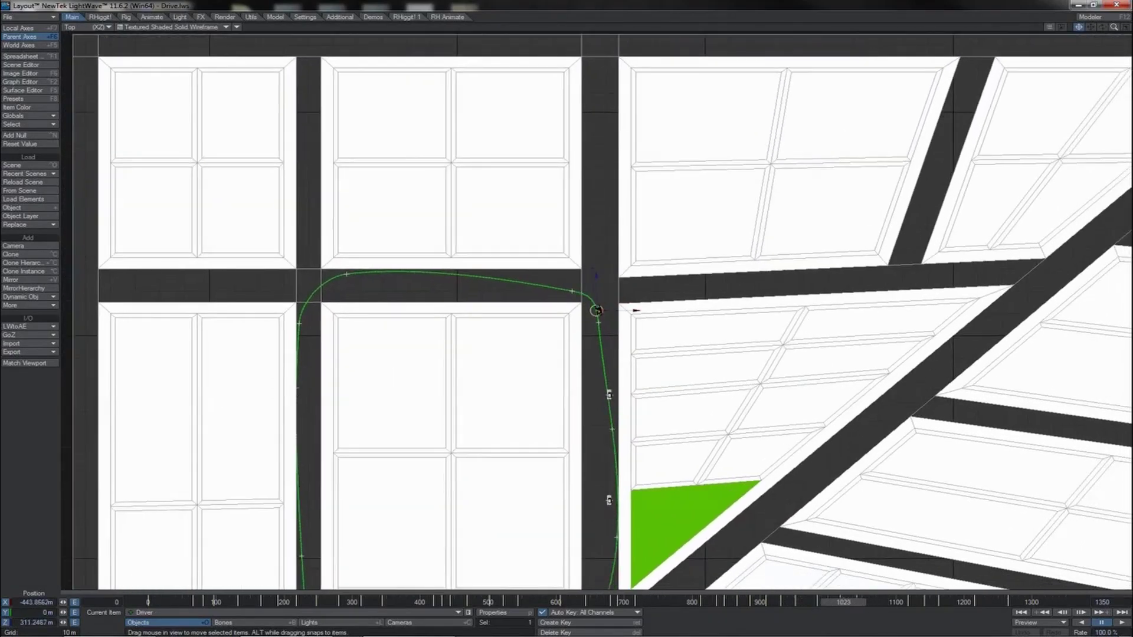
{"action": "mouse_move", "coordinate": [844, 602]}
{"action": "left_mouse_down"}
{"action": "mouse_move", "coordinate": [820, 602]}
{"action": "mouse_move", "coordinate": [863, 602]}
{"action": "mouse_move", "coordinate": [839, 602]}
{"action": "left_mouse_up"}
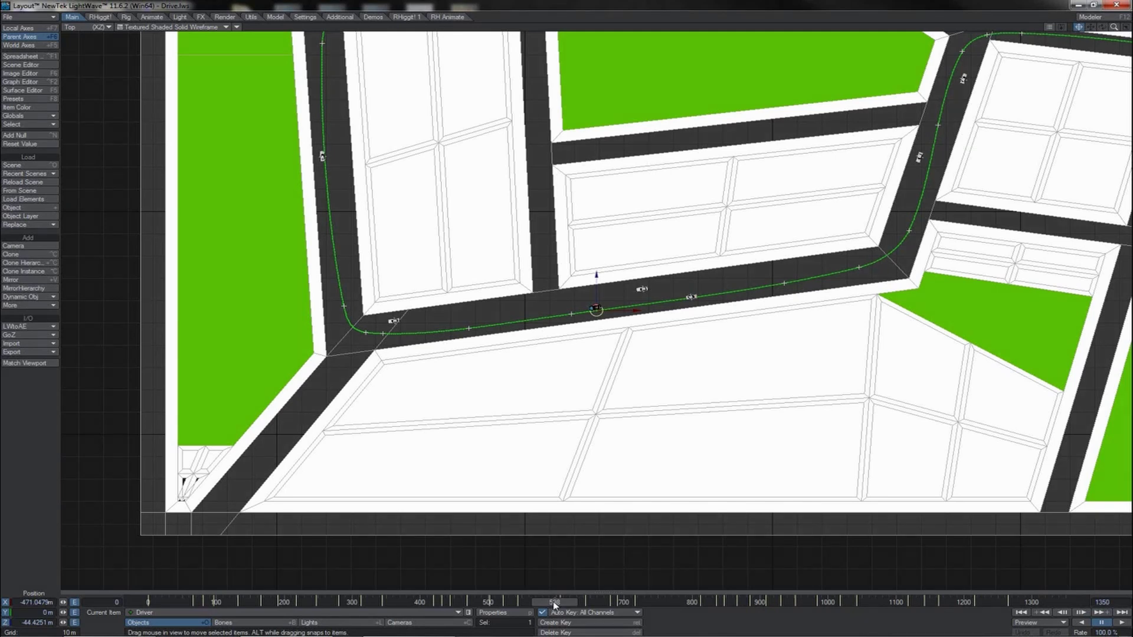
{"action": "key", "text": "6"}
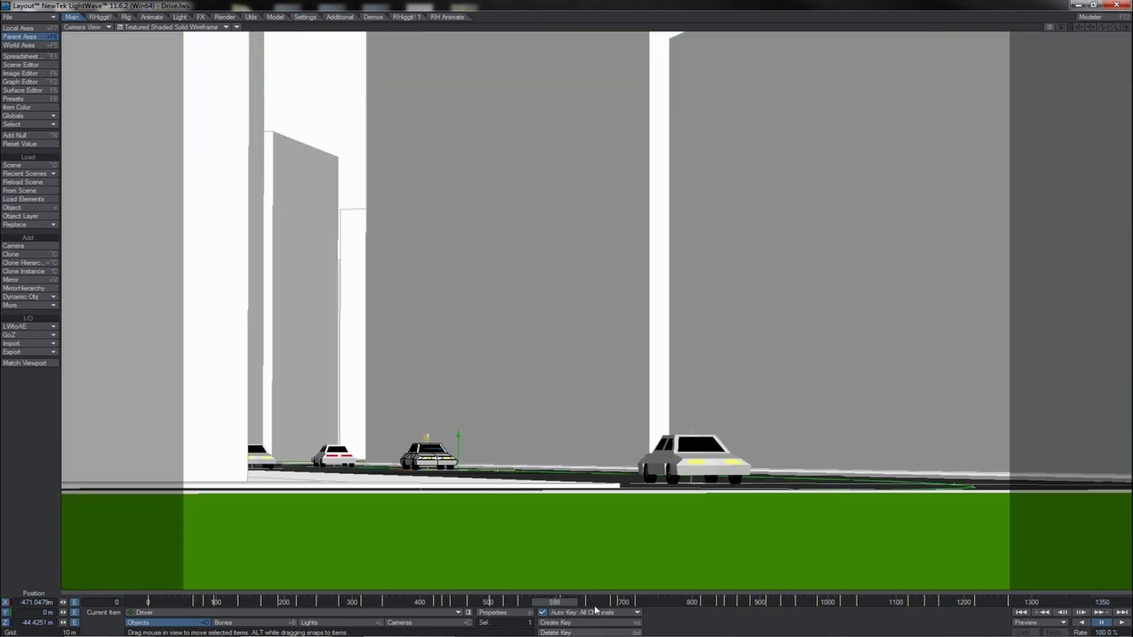
{"action": "left_click_drag", "start_coordinate": [556, 606], "coordinate": [263, 606]}
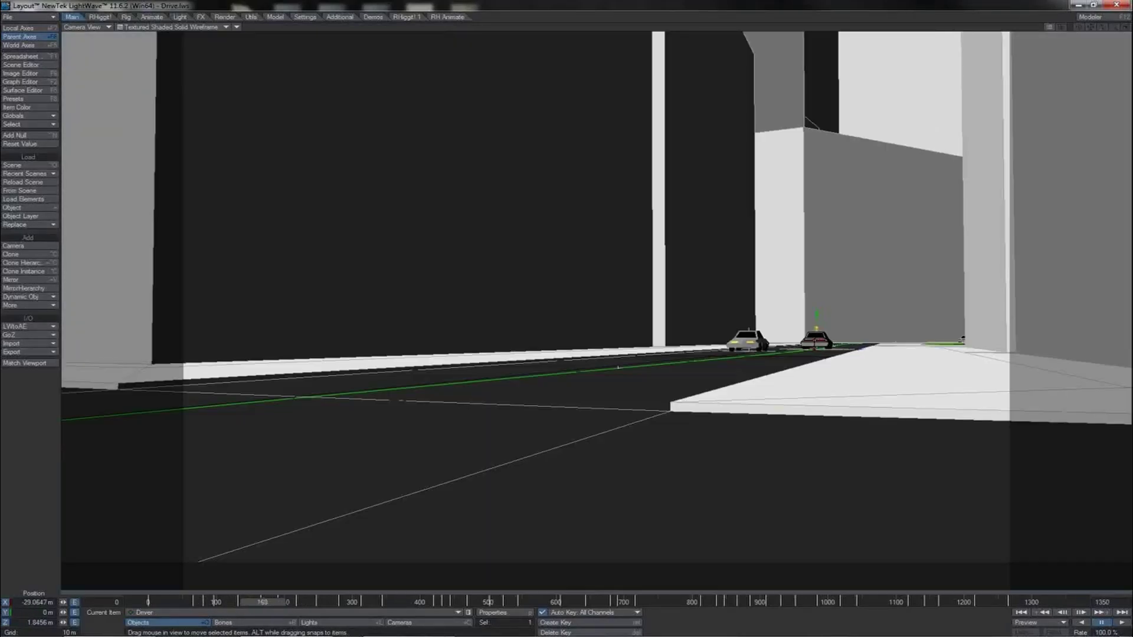
{"action": "left_click", "coordinate": [1122, 623]}
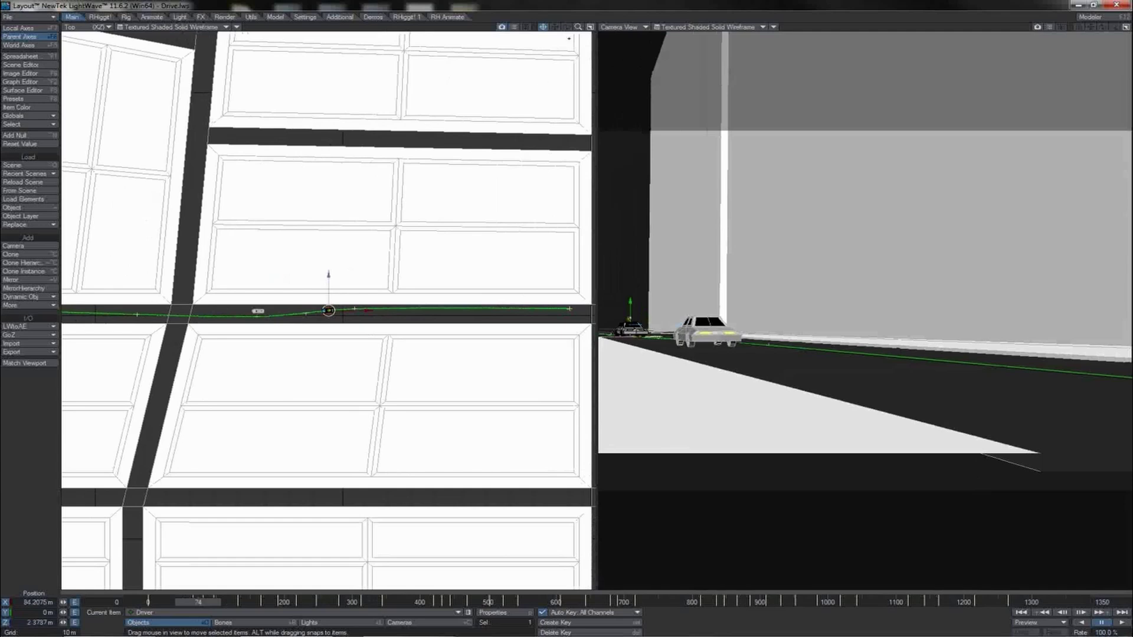
Zoom in on the car in the top view, select the Shift item for rotation, and set Auto Key to modified channels.
{"action": "left_click_drag", "start_coordinate": [578, 27], "coordinate": [696, 27]}
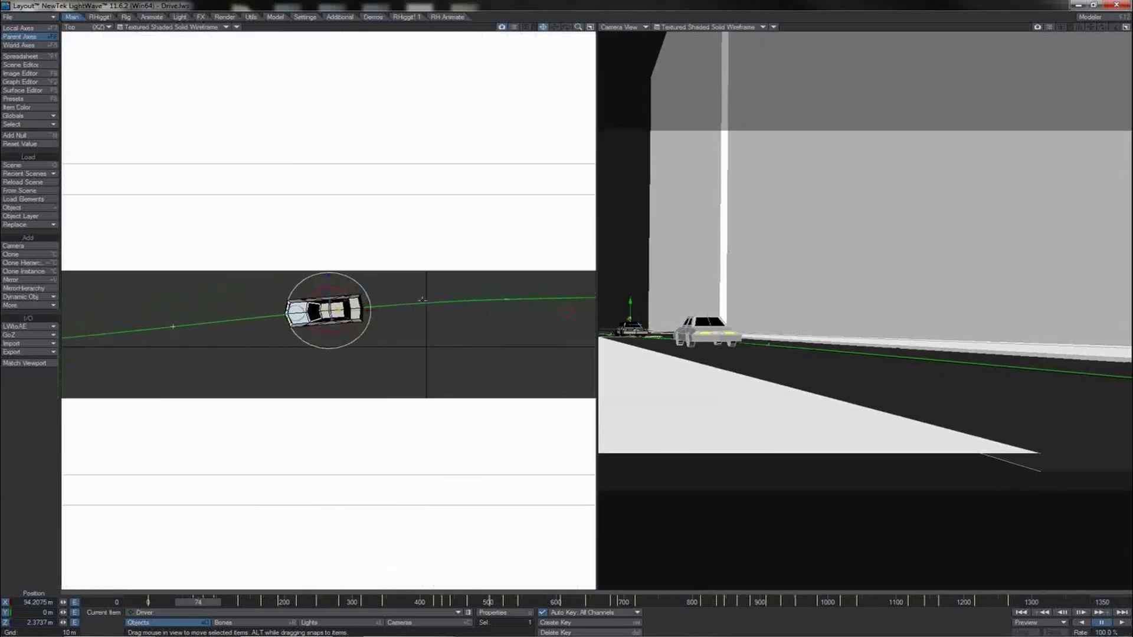
{"action": "mouse_move", "coordinate": [203, 606]}
{"action": "left_mouse_down"}
{"action": "mouse_move", "coordinate": [177, 606]}
{"action": "mouse_move", "coordinate": [202, 605]}
{"action": "left_mouse_up"}
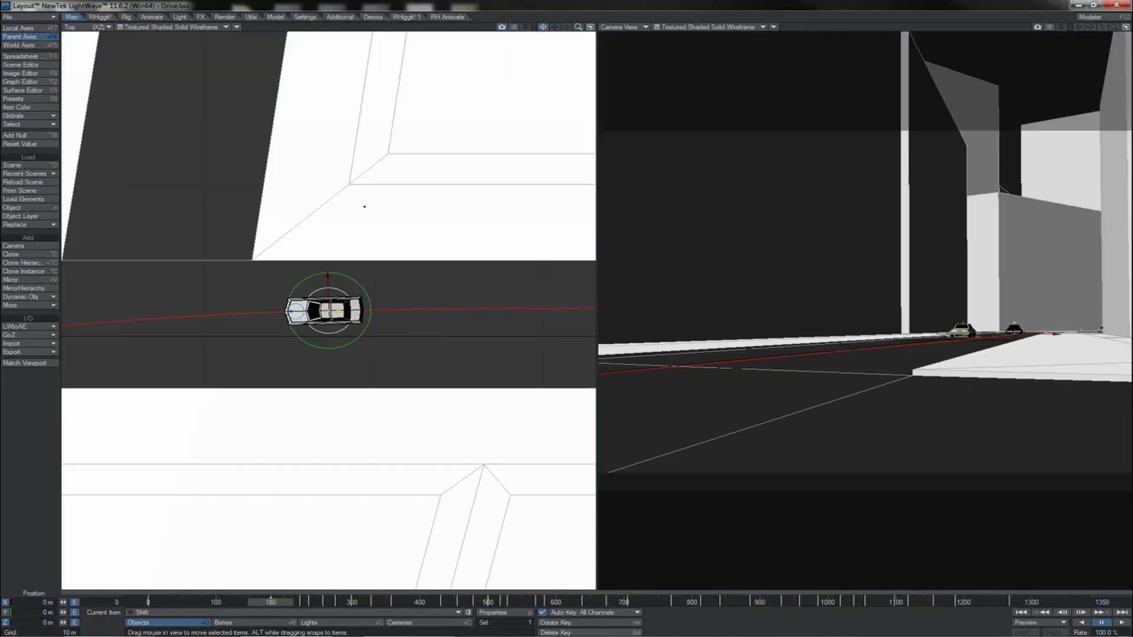
{"action": "key", "text": "y"}
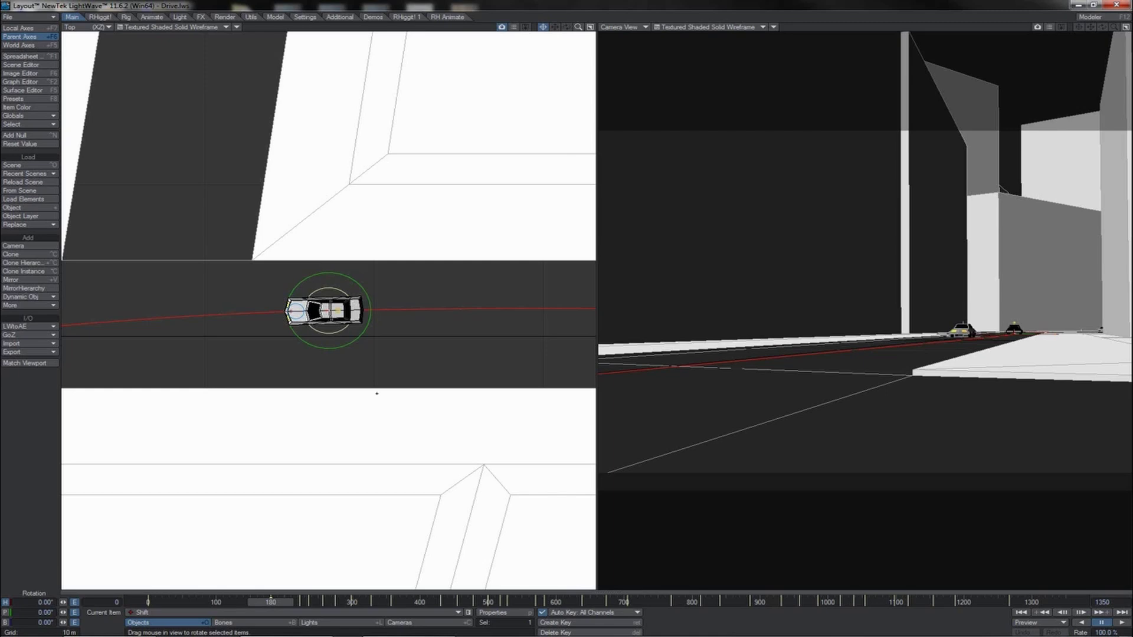
{"action": "left_click", "coordinate": [572, 614]}
{"action": "left_click", "coordinate": [572, 605]}
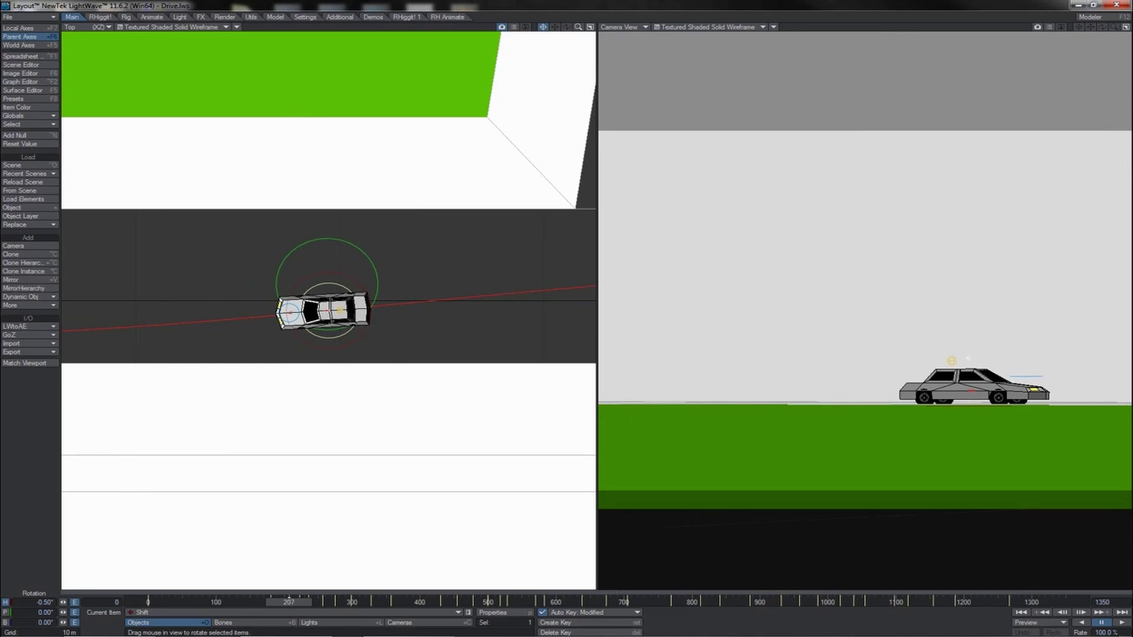
Key Shift's heading at -2.7° on frame 207 and at -4° on frame 236 as the car enters the bend.
{"action": "left_click_drag", "start_coordinate": [291, 326], "coordinate": [298, 326]}
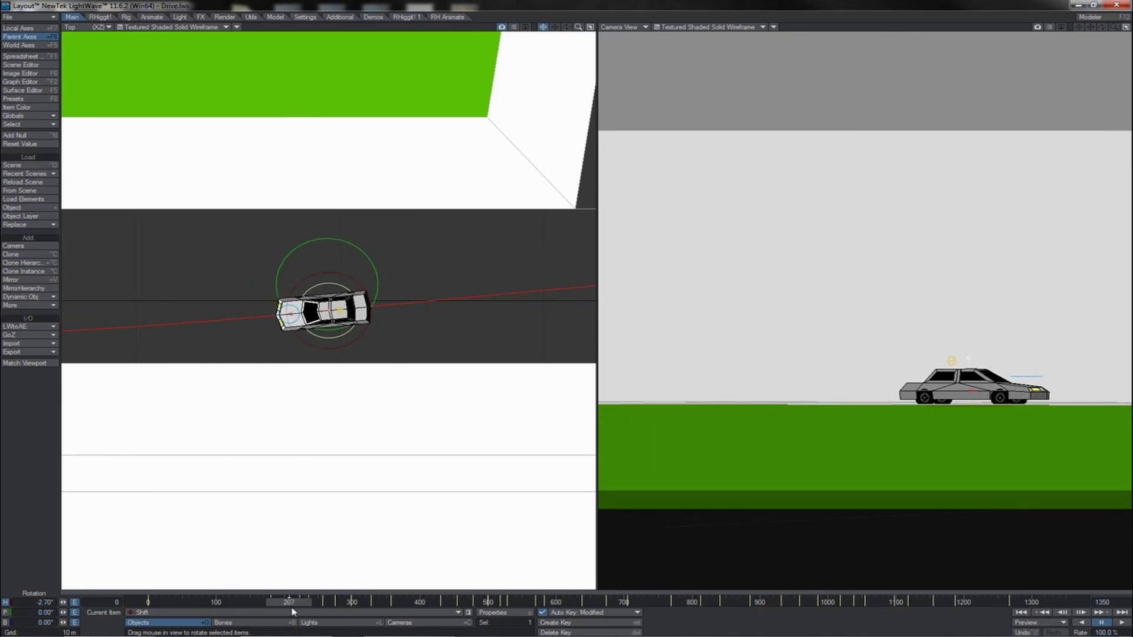
{"action": "mouse_move", "coordinate": [292, 603]}
{"action": "left_mouse_down"}
{"action": "mouse_move", "coordinate": [276, 602]}
{"action": "mouse_move", "coordinate": [302, 603]}
{"action": "left_mouse_up"}
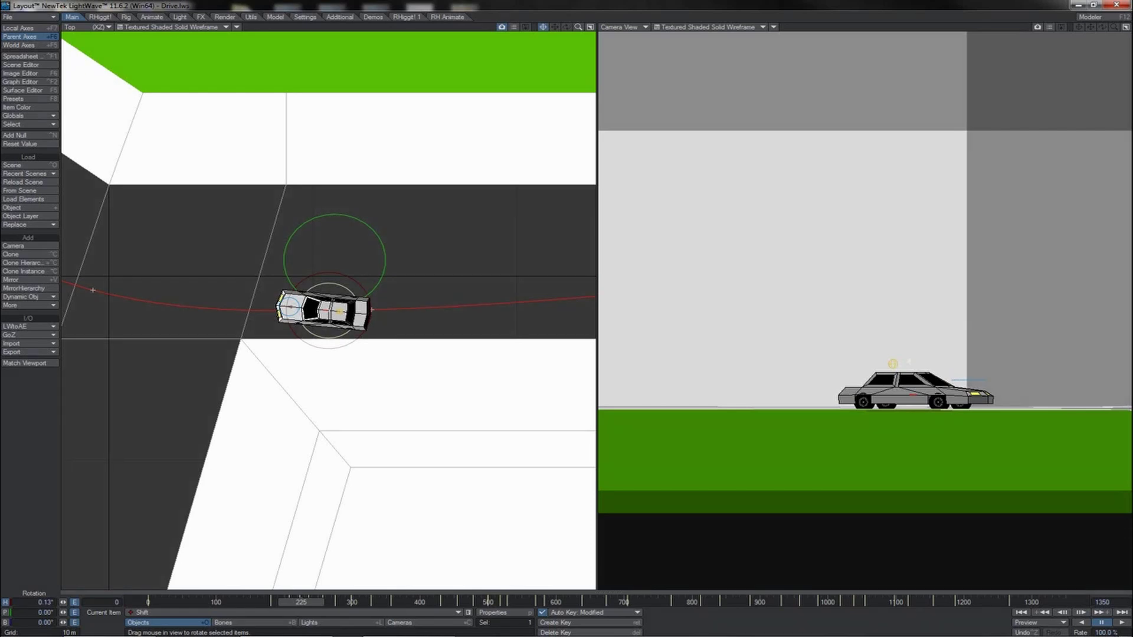
{"action": "left_click_drag", "start_coordinate": [301, 603], "coordinate": [291, 603]}
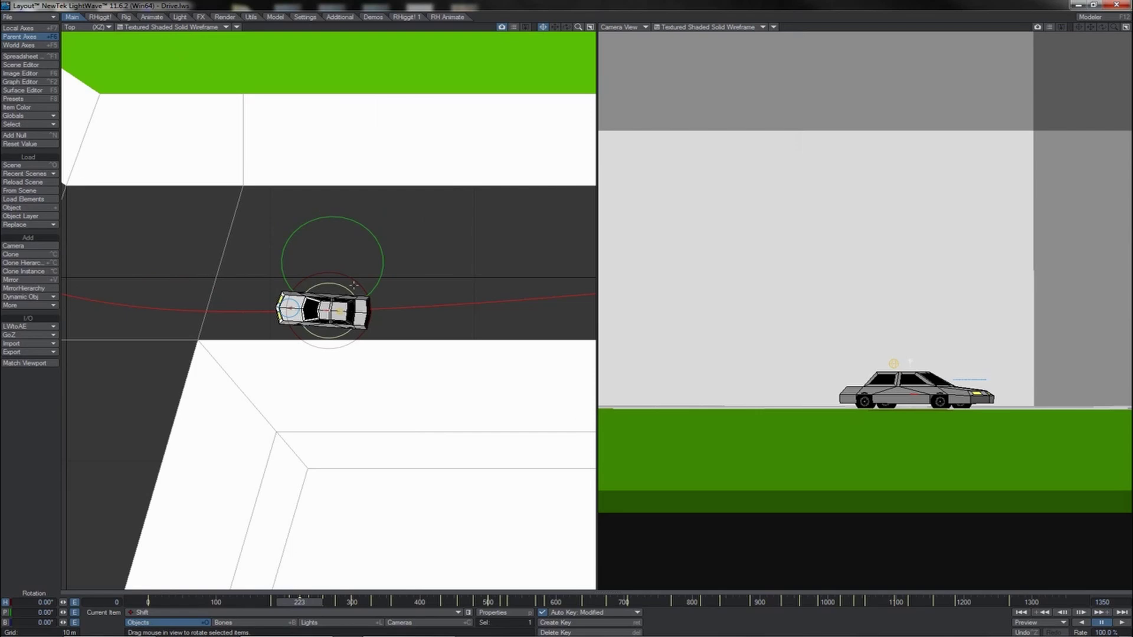
{"action": "left_click_drag", "start_coordinate": [355, 279], "coordinate": [347, 280]}
{"action": "key", "text": "shift+Right"}
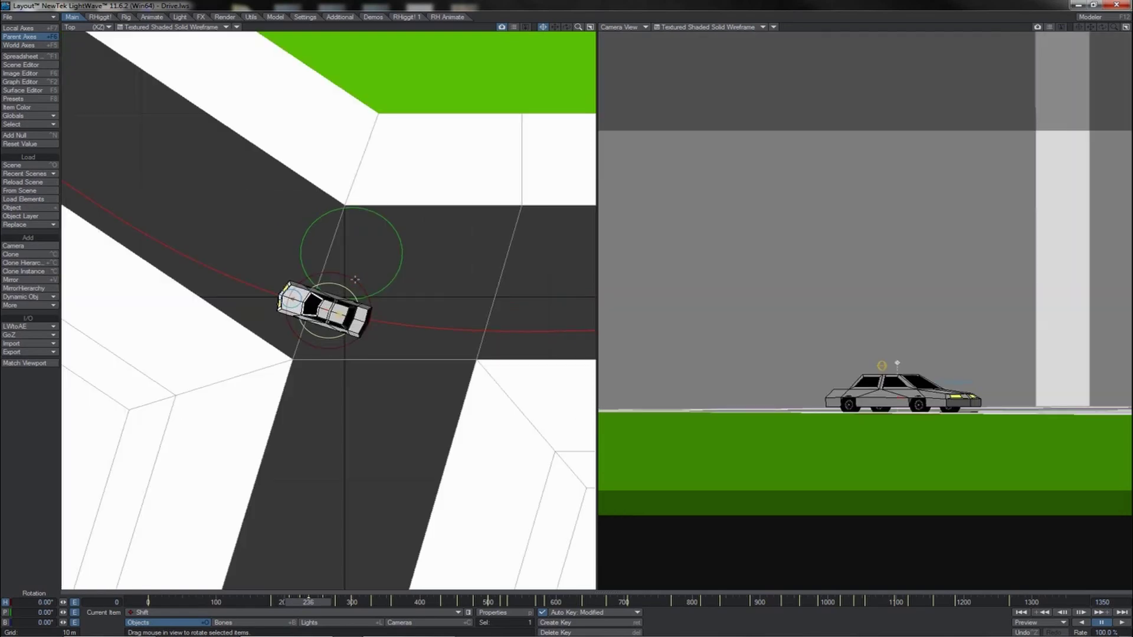
{"action": "left_click_drag", "start_coordinate": [354, 279], "coordinate": [348, 279]}
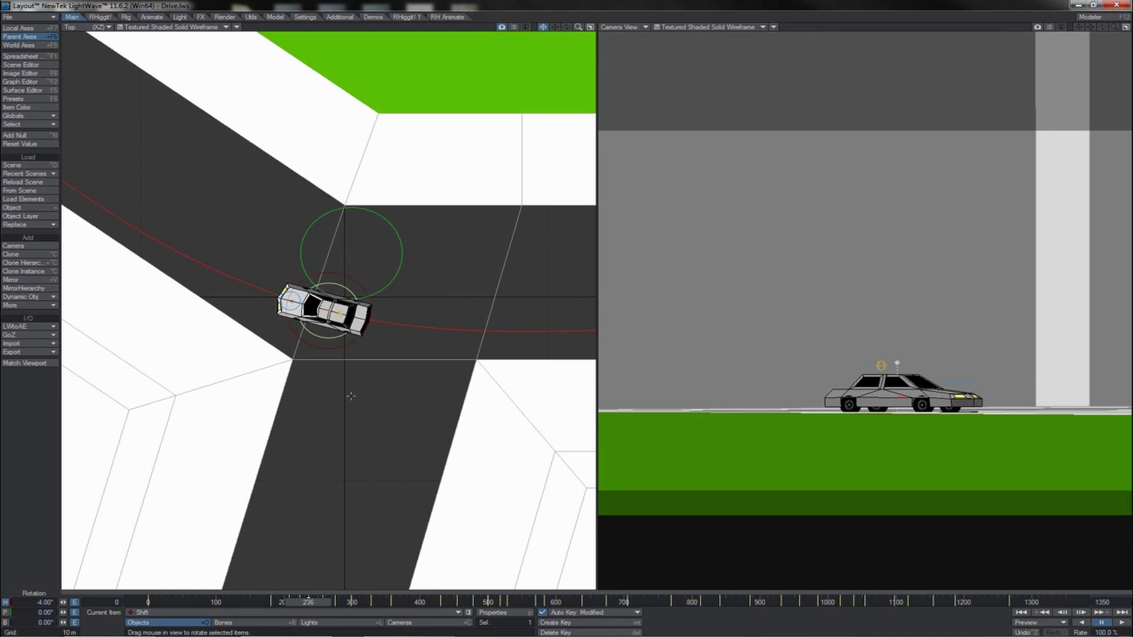
Go through the bend frame by frame up to frame 240 to check the car's angle against its path.
{"action": "key", "text": "shift+Left"}
{"action": "key", "text": "Right"}
{"action": "key", "text": "Right"}
{"action": "key", "text": "Right"}
{"action": "key", "text": "Right"}
{"action": "key", "text": "Right"}
{"action": "key", "text": "Right"}
{"action": "key", "text": "Right"}
{"action": "key", "text": "Right"}
{"action": "key", "text": "Right"}
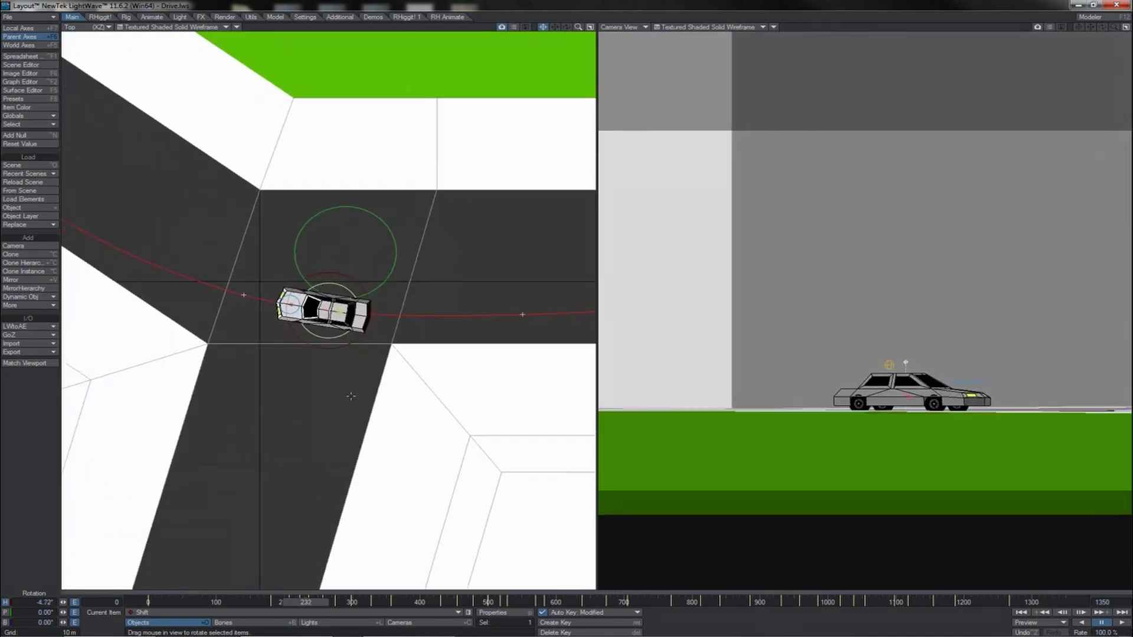
{"action": "key", "text": "Right"}
{"action": "key", "text": "Right"}
{"action": "key", "text": "Right"}
{"action": "key", "text": "Right"}
{"action": "key", "text": "Right"}
{"action": "key", "text": "Right"}
{"action": "key", "text": "Right"}
{"action": "key", "text": "Right"}
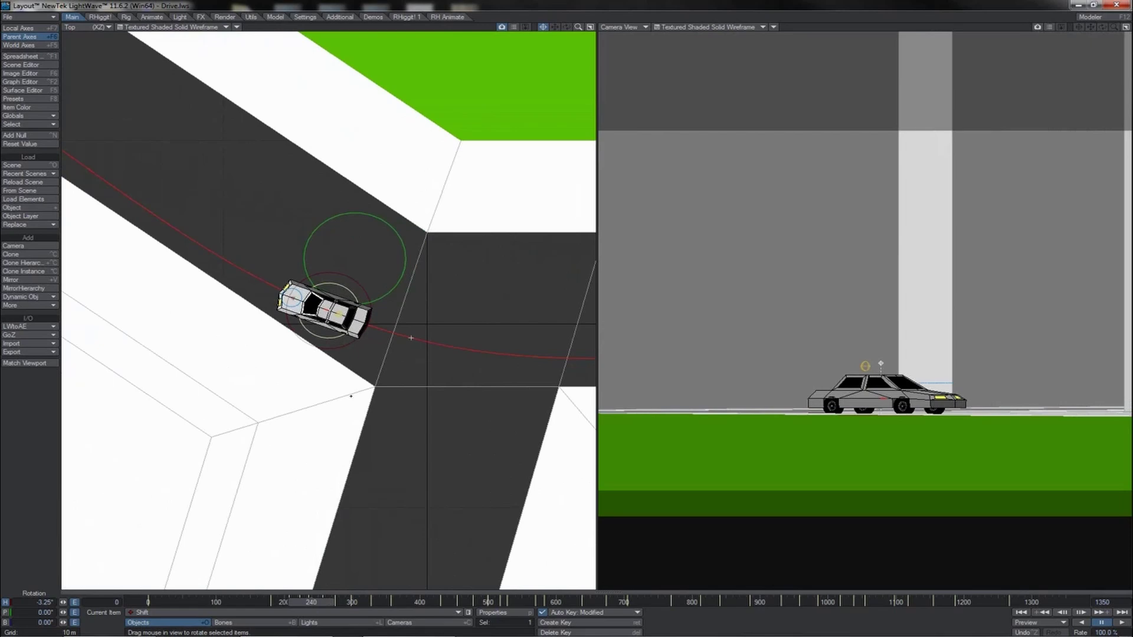
Key Shift's heading at about 3.1° around frame 257 and at -3.9° on frame 342 for the following bend.
{"action": "key", "text": "shift+Right"}
{"action": "left_click_drag", "start_coordinate": [357, 282], "coordinate": [376, 282]}
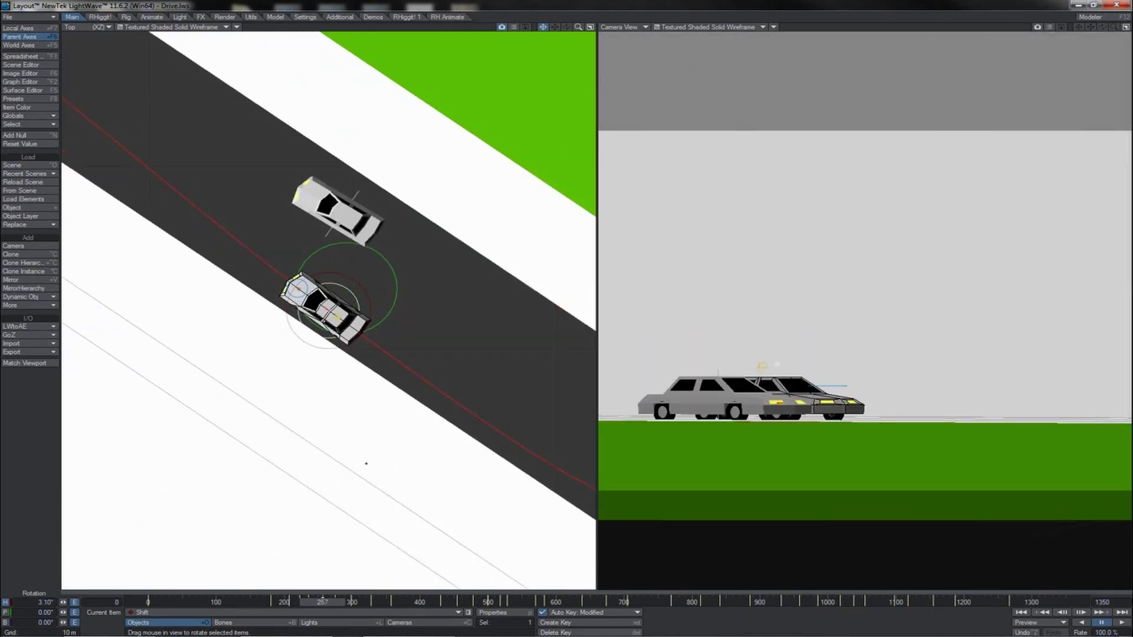
{"action": "left_click_drag", "start_coordinate": [326, 603], "coordinate": [391, 602]}
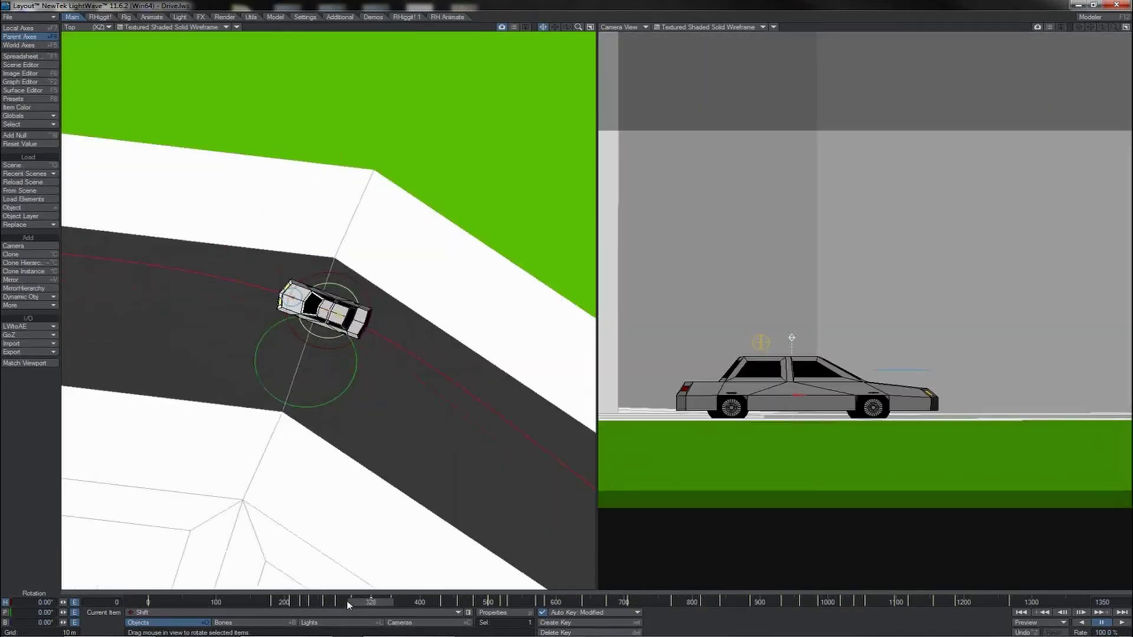
{"action": "mouse_move", "coordinate": [362, 602]}
{"action": "left_mouse_down"}
{"action": "mouse_move", "coordinate": [375, 602]}
{"action": "mouse_move", "coordinate": [366, 603]}
{"action": "left_mouse_up"}
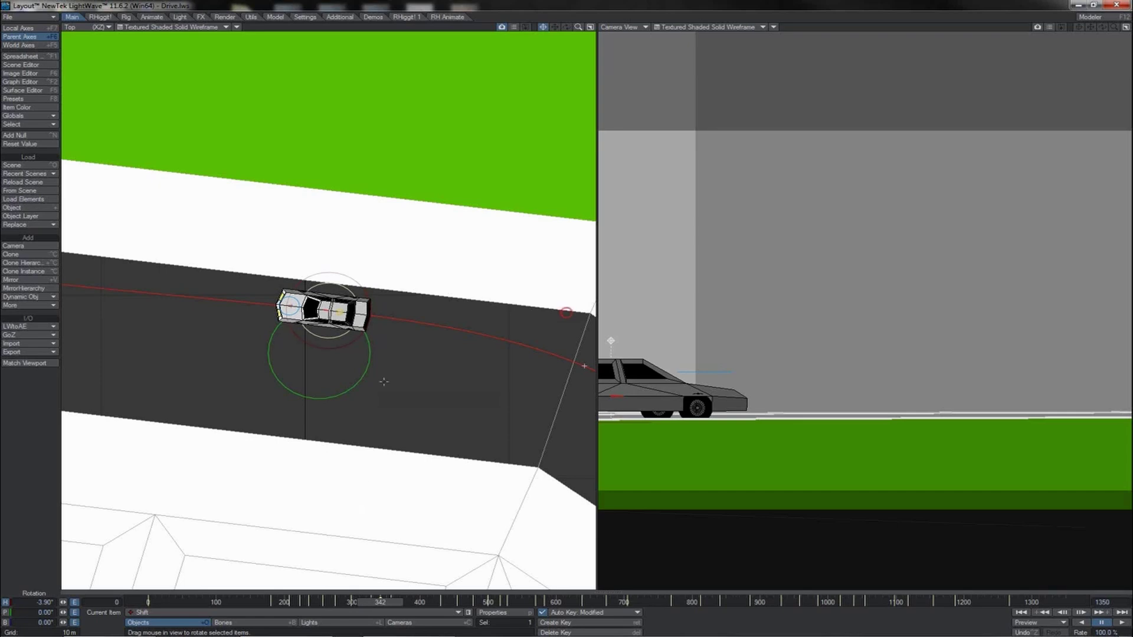
{"action": "left_click_drag", "start_coordinate": [385, 603], "coordinate": [423, 602]}
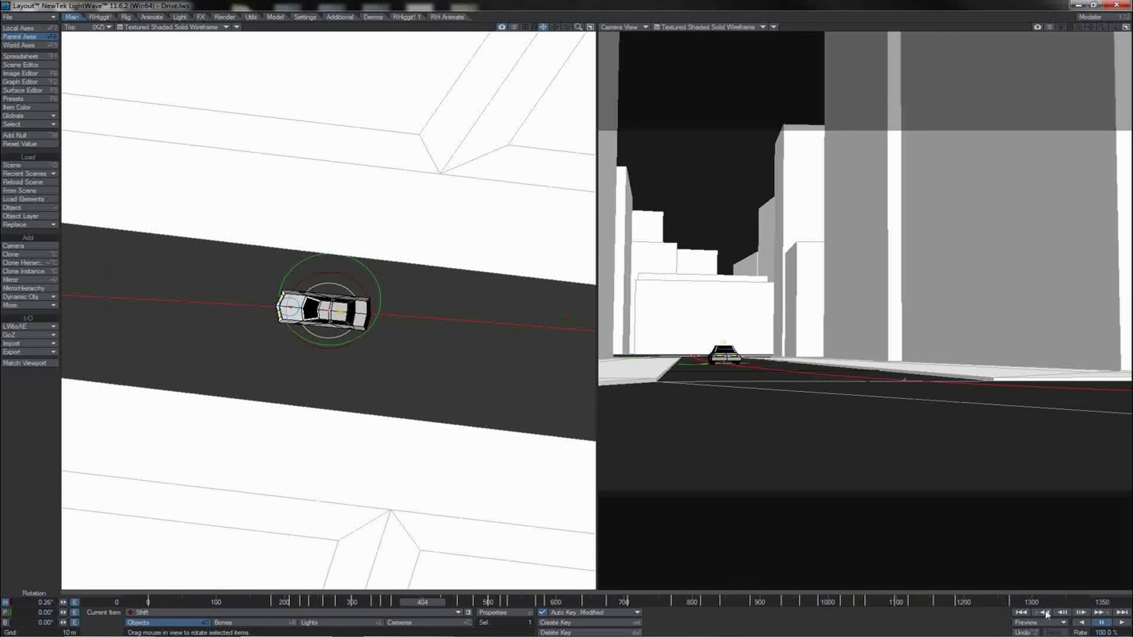
Key Shift's position at frame 430 and move it to about -3.53 m in Z on frame 454 to adjust the wide turn.
{"action": "left_click", "coordinate": [1122, 623]}
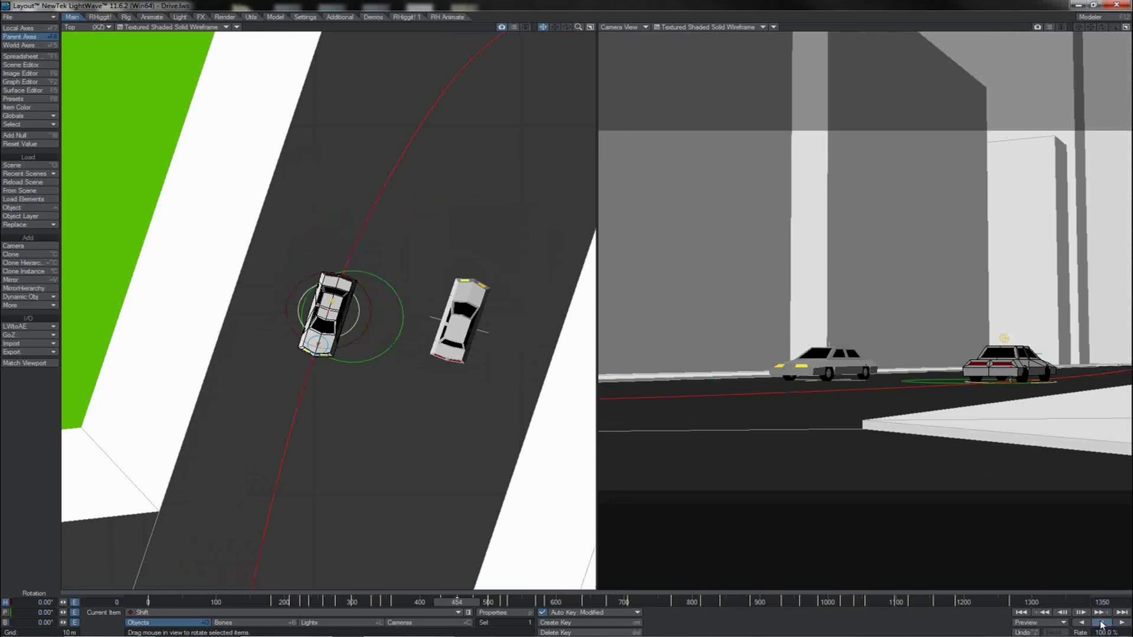
{"action": "key", "text": "t"}
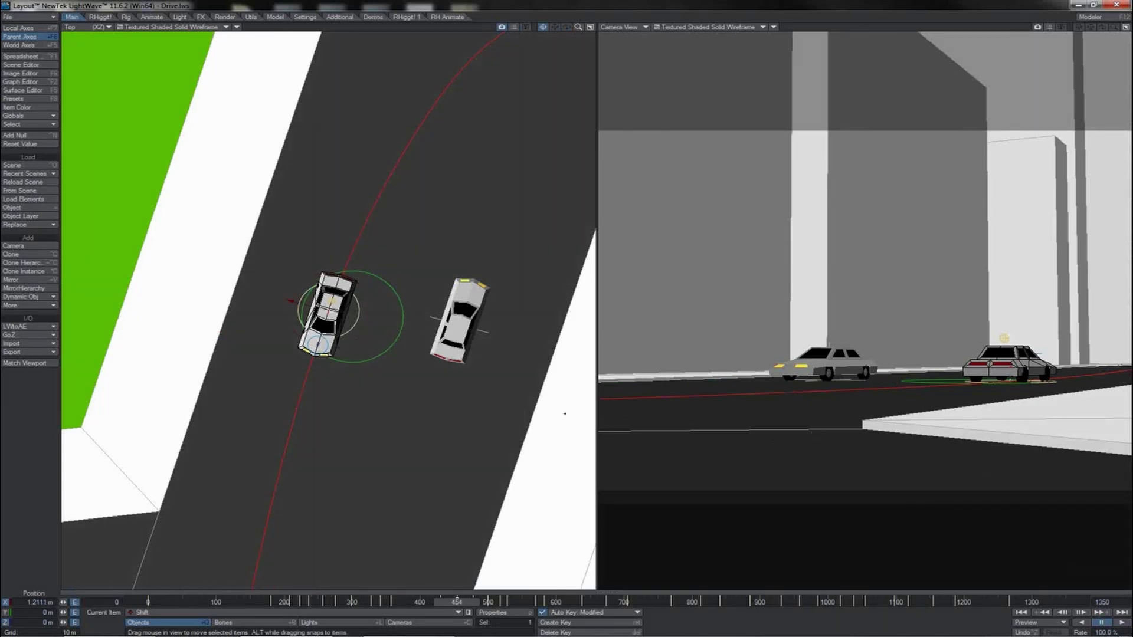
{"action": "key", "text": "Return"}
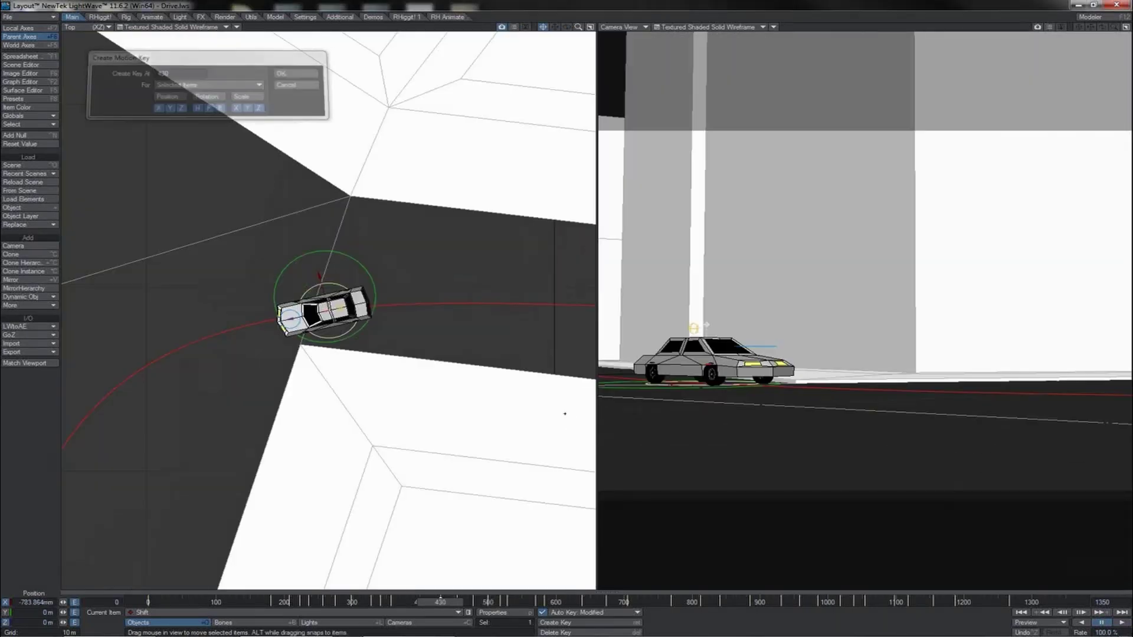
{"action": "key", "text": "Return"}
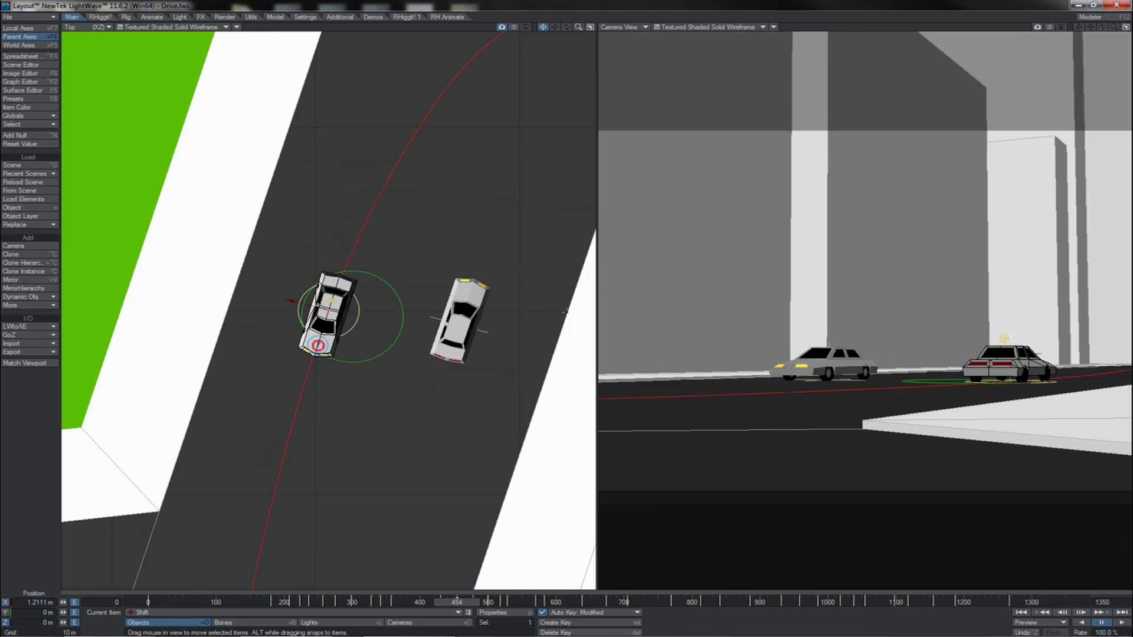
{"action": "left_click_drag", "start_coordinate": [318, 345], "coordinate": [324, 323]}
{"action": "left_click_drag", "start_coordinate": [452, 342], "coordinate": [439, 382]}
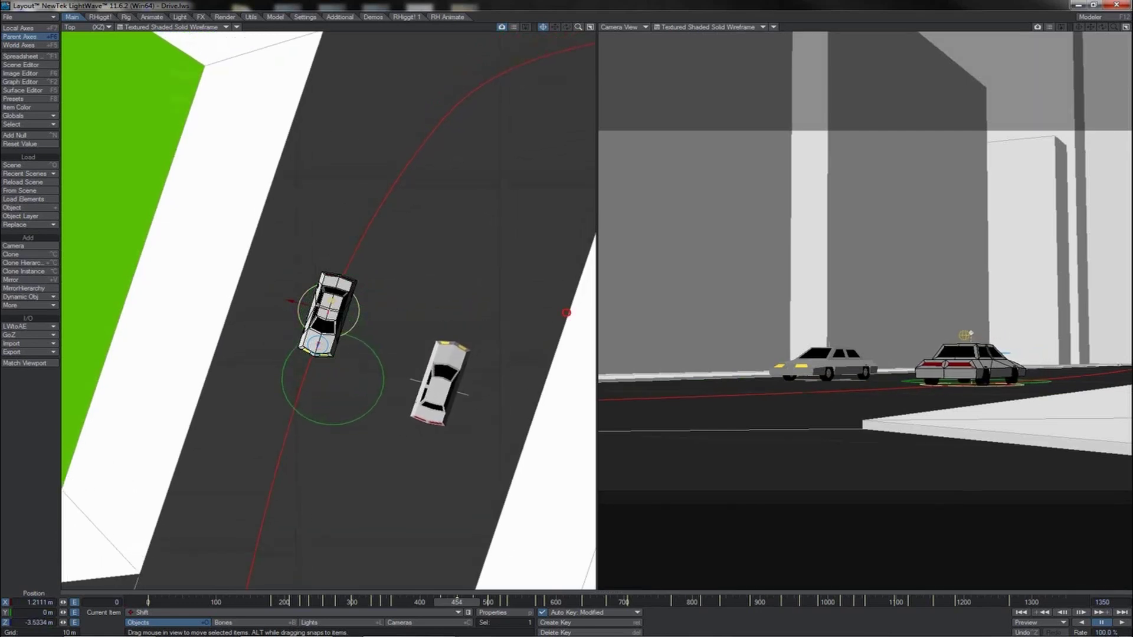
Set Shift's heading to 16° on frame 441 so the car slides through the sharp turn.
{"action": "left_click", "coordinate": [449, 602]}
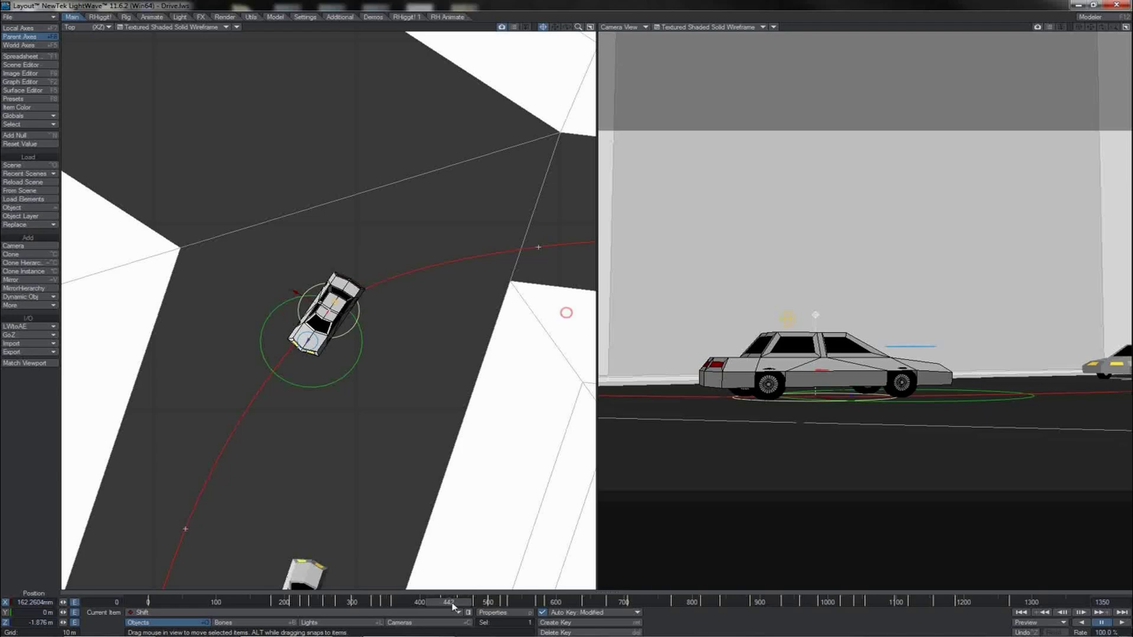
{"action": "key", "text": "y"}
{"action": "key", "text": "Left"}
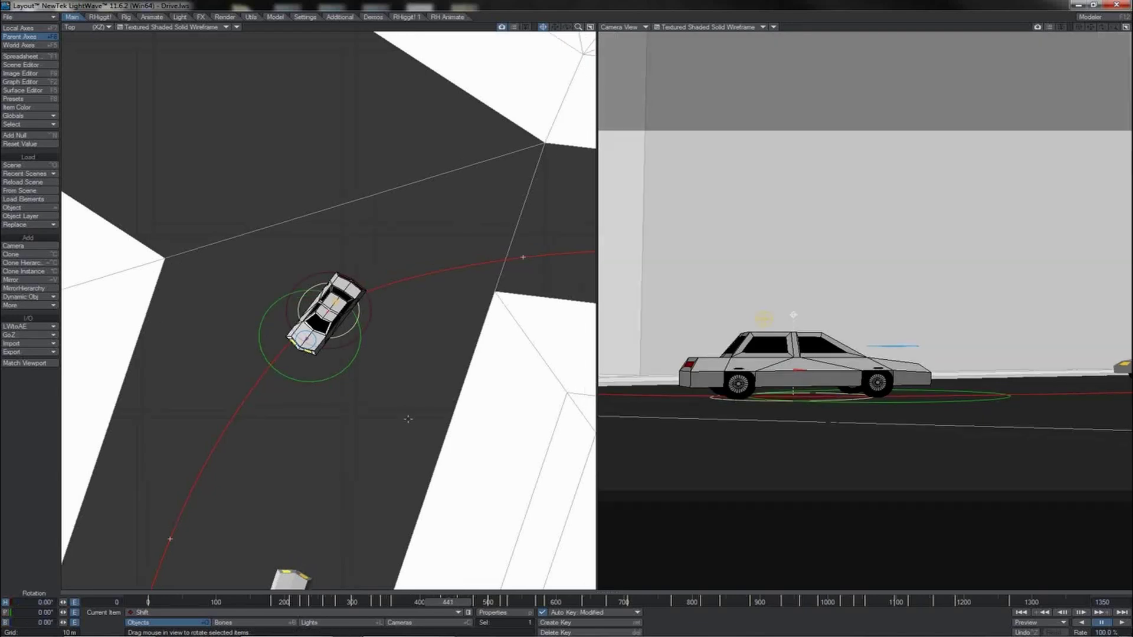
{"action": "left_click_drag", "start_coordinate": [353, 278], "coordinate": [567, 312]}
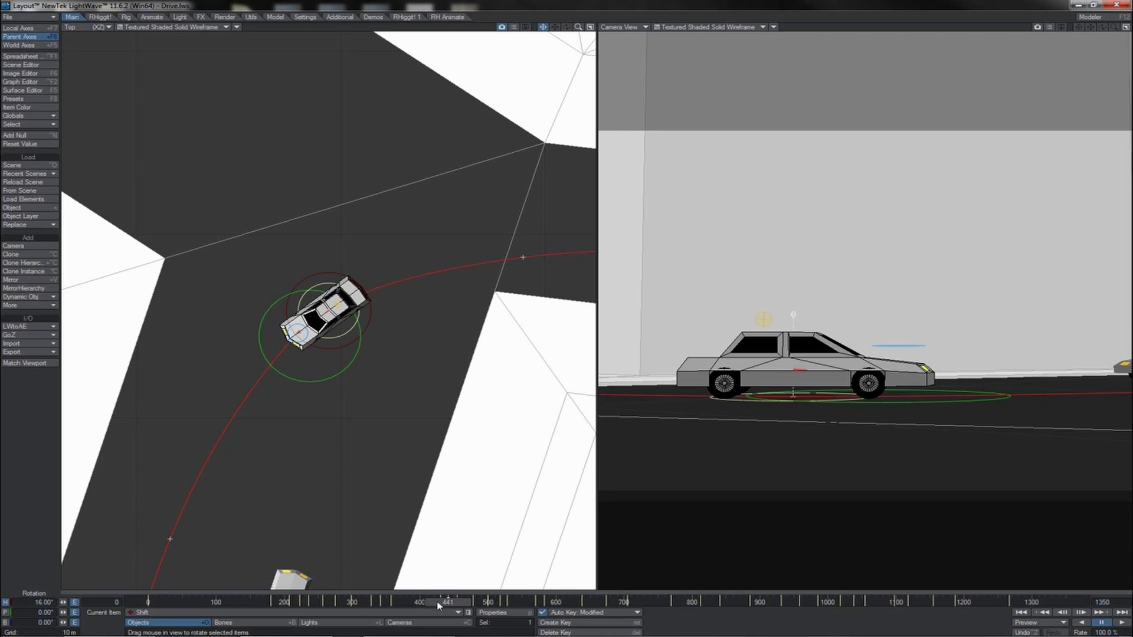
Play back the sharp turn from before frame 415 to check the car's slide in both views.
{"action": "left_click_drag", "start_coordinate": [439, 606], "coordinate": [438, 608]}
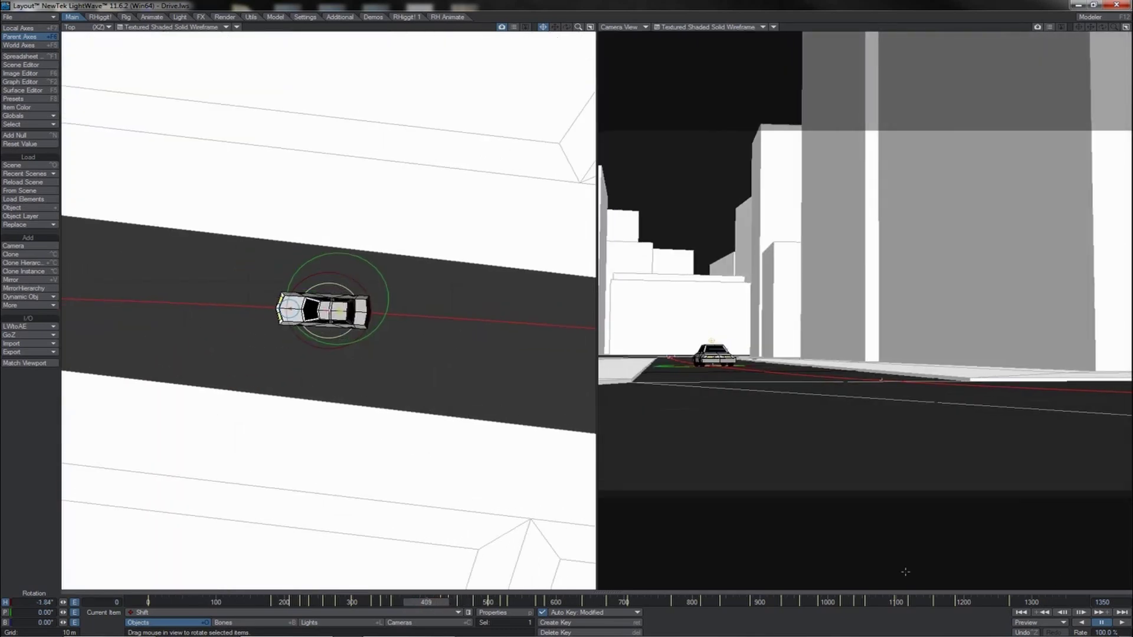
{"action": "left_click", "coordinate": [1104, 623]}
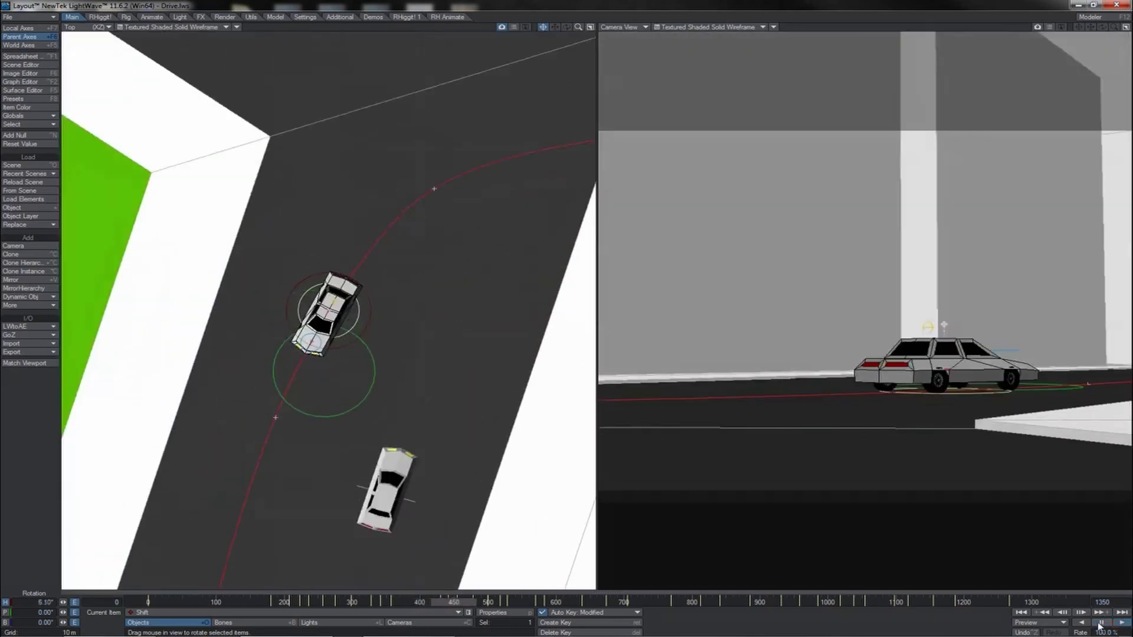
{"action": "left_click", "coordinate": [1099, 624]}
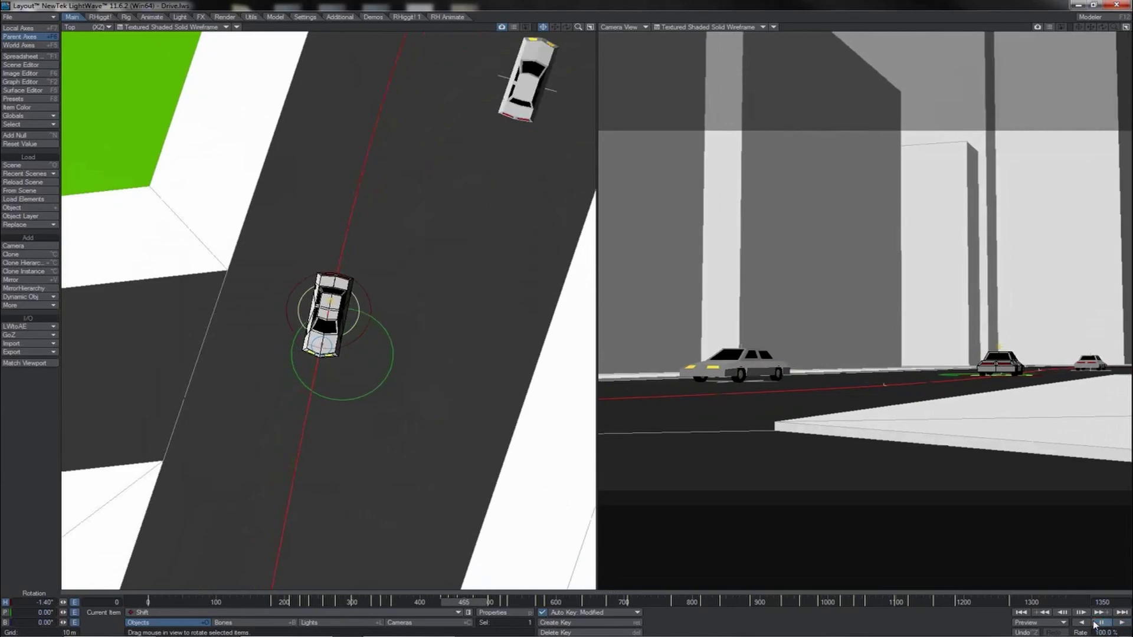
{"action": "left_click_drag", "start_coordinate": [450, 606], "coordinate": [430, 607]}
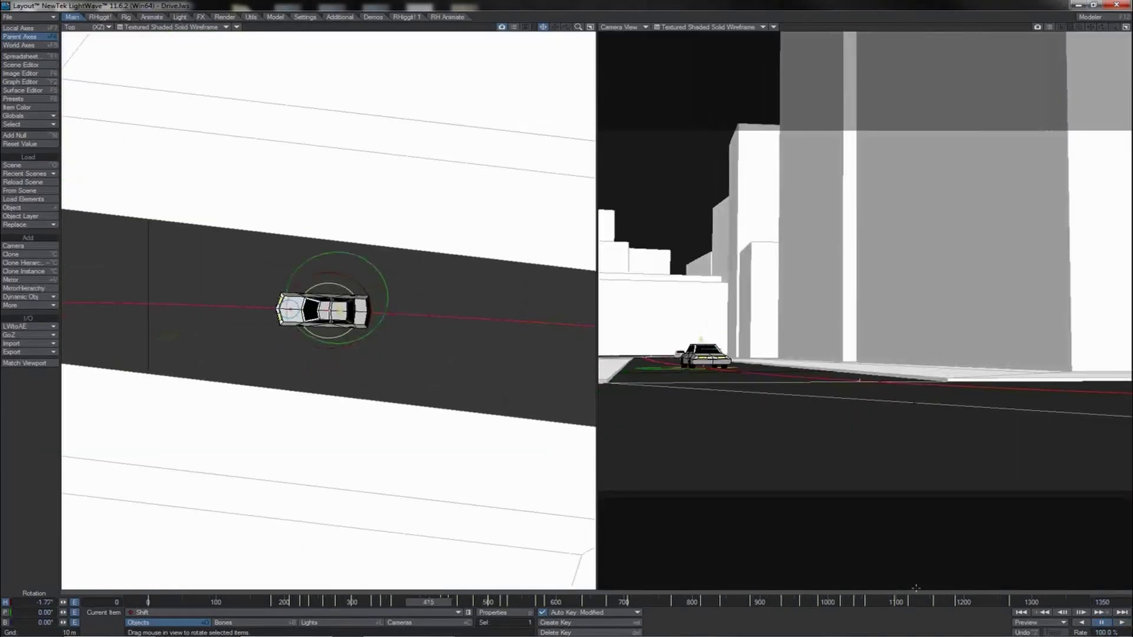
{"action": "left_click", "coordinate": [1101, 622]}
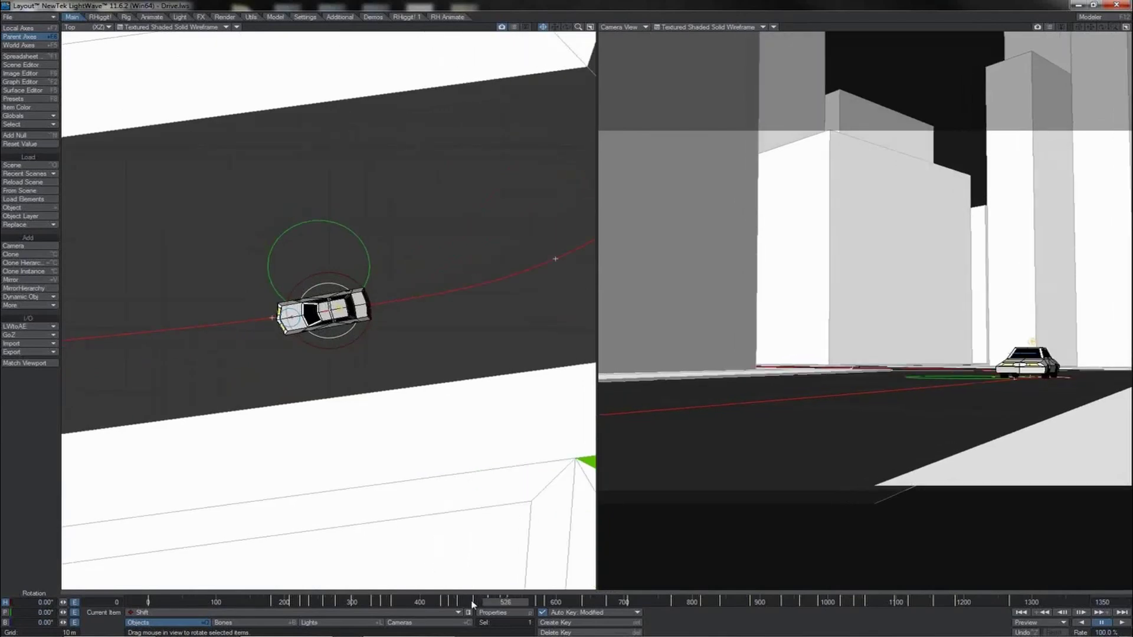
Key Shift's heading at 3.3° on frame 528 and at about 6.1° on frame 552 along the straight.
{"action": "left_click_drag", "start_coordinate": [373, 315], "coordinate": [383, 314]}
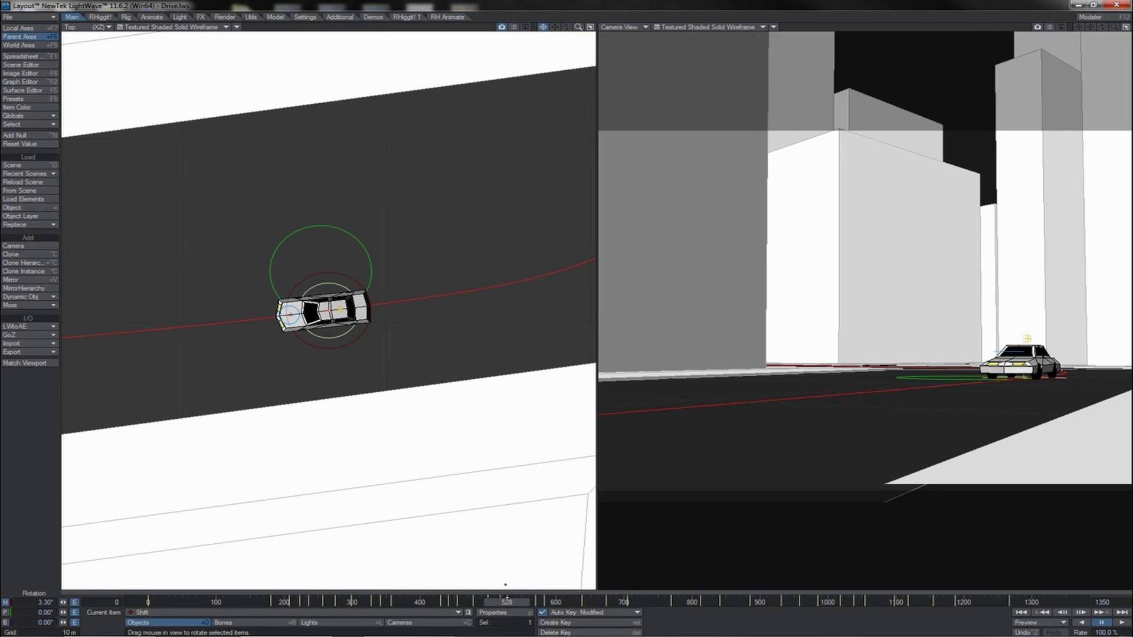
{"action": "left_click_drag", "start_coordinate": [511, 606], "coordinate": [525, 607]}
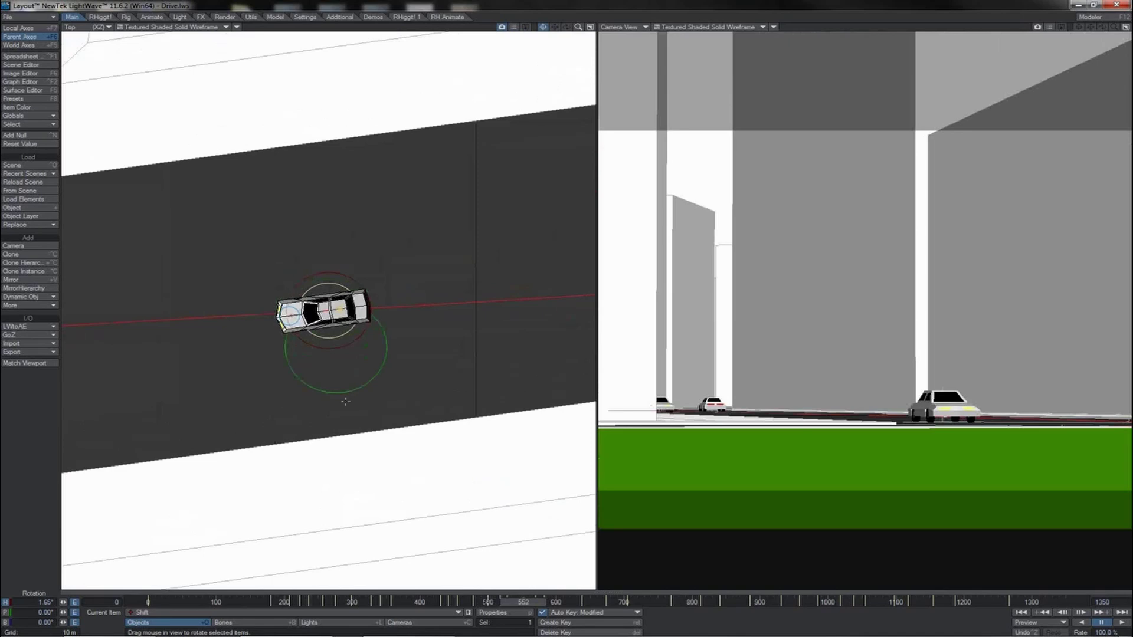
{"action": "left_click_drag", "start_coordinate": [355, 277], "coordinate": [362, 278]}
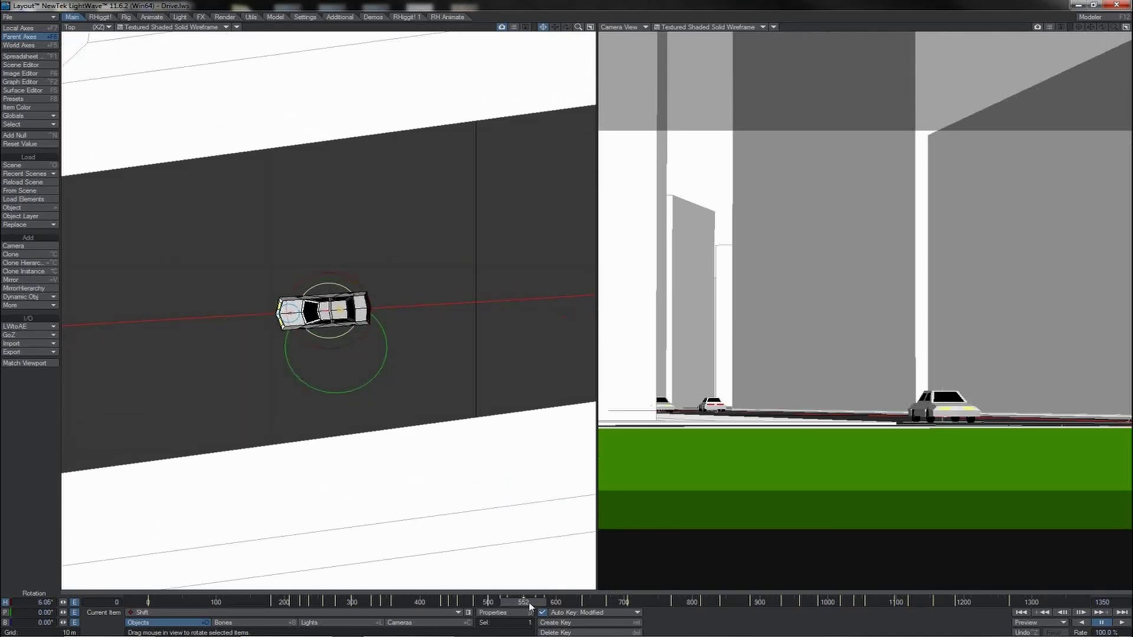
{"action": "mouse_move", "coordinate": [529, 607]}
{"action": "left_mouse_down"}
{"action": "mouse_move", "coordinate": [503, 607]}
{"action": "mouse_move", "coordinate": [542, 606]}
{"action": "mouse_move", "coordinate": [530, 607]}
{"action": "left_mouse_up"}
{"action": "left_click_drag", "start_coordinate": [351, 279], "coordinate": [358, 279]}
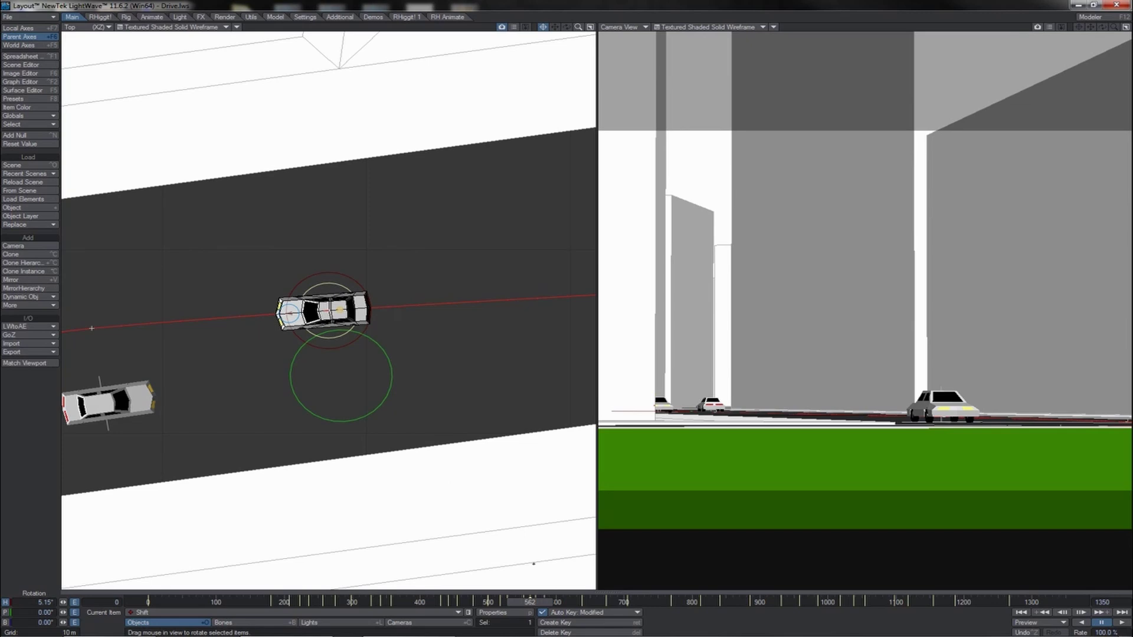
Key Shift's heading at -3.4° on frame 583 and at about -10° on frame 577 as the car weaves between the traffic.
{"action": "left_click", "coordinate": [538, 602]}
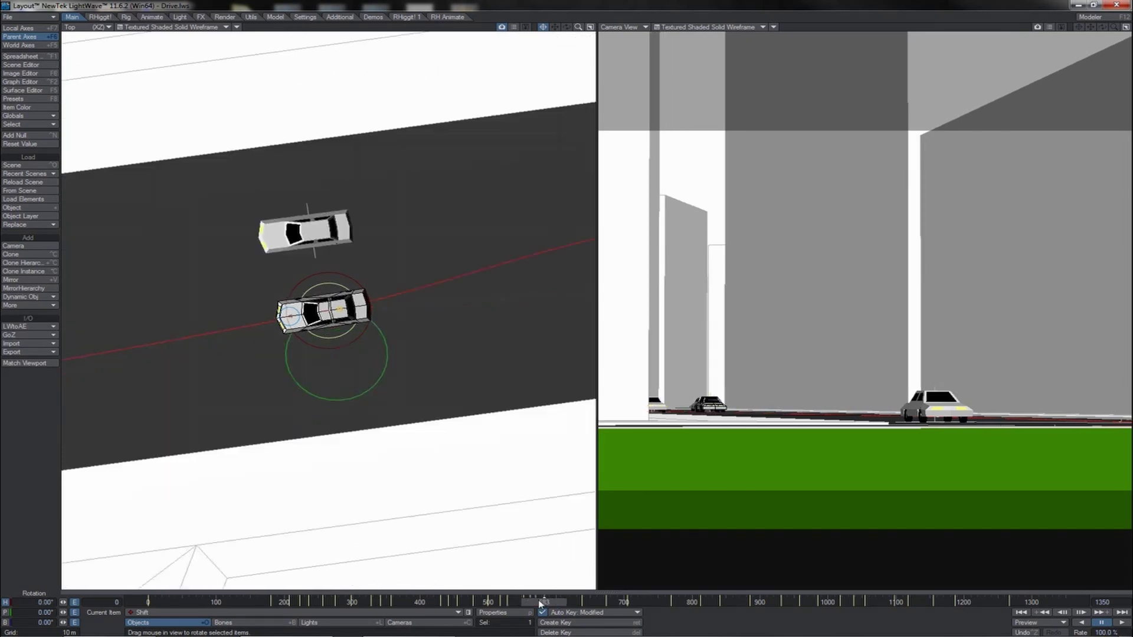
{"action": "left_click_drag", "start_coordinate": [351, 280], "coordinate": [354, 284]}
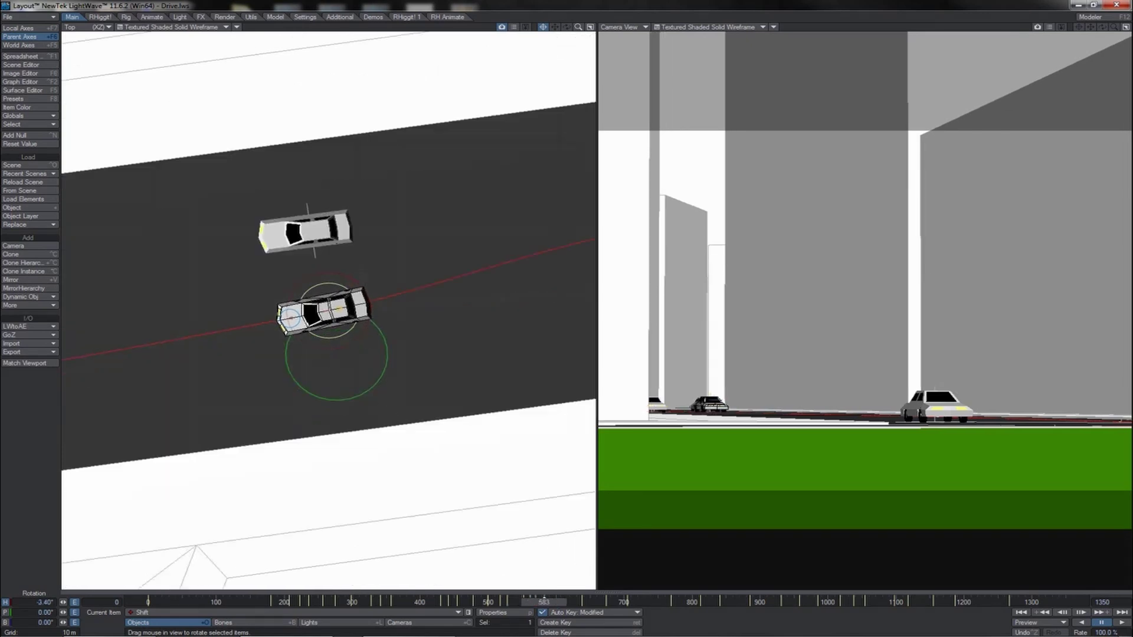
{"action": "key", "text": "Left"}
{"action": "key", "text": "Left"}
{"action": "key", "text": "Left"}
{"action": "key", "text": "Left"}
{"action": "key", "text": "Left"}
{"action": "key", "text": "Left"}
{"action": "key", "text": "Left"}
{"action": "key", "text": "Left"}
{"action": "key", "text": "Left"}
{"action": "key", "text": "Left"}
{"action": "key", "text": "Left"}
{"action": "key", "text": "Left"}
{"action": "key", "text": "Left"}
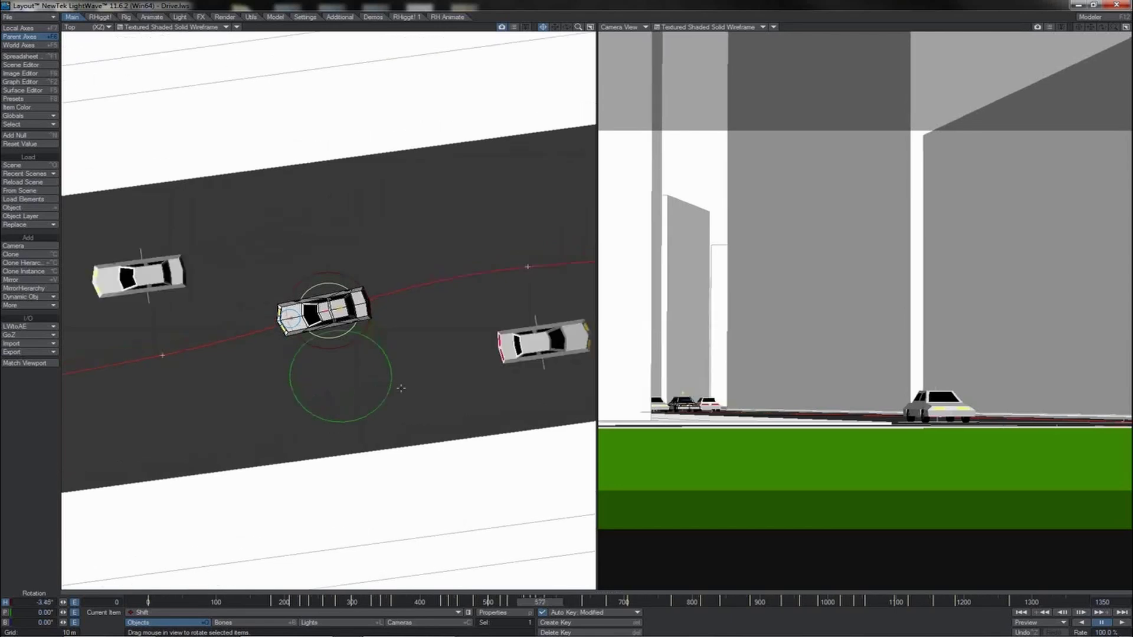
{"action": "key", "text": "Right"}
{"action": "key", "text": "Right"}
{"action": "left_click_drag", "start_coordinate": [359, 282], "coordinate": [363, 288]}
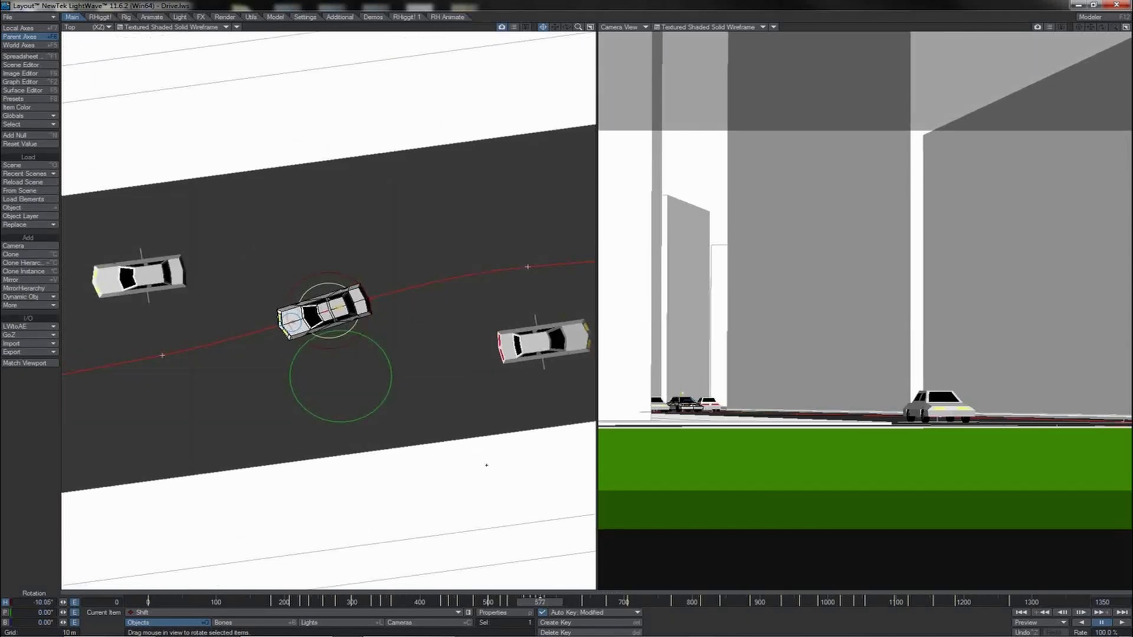
Key Shift's heading at -1.7° on frame 659, -6.6° on frame 692 and about 7.2° on frame 725 through the turn.
{"action": "left_click_drag", "start_coordinate": [544, 599], "coordinate": [596, 601]}
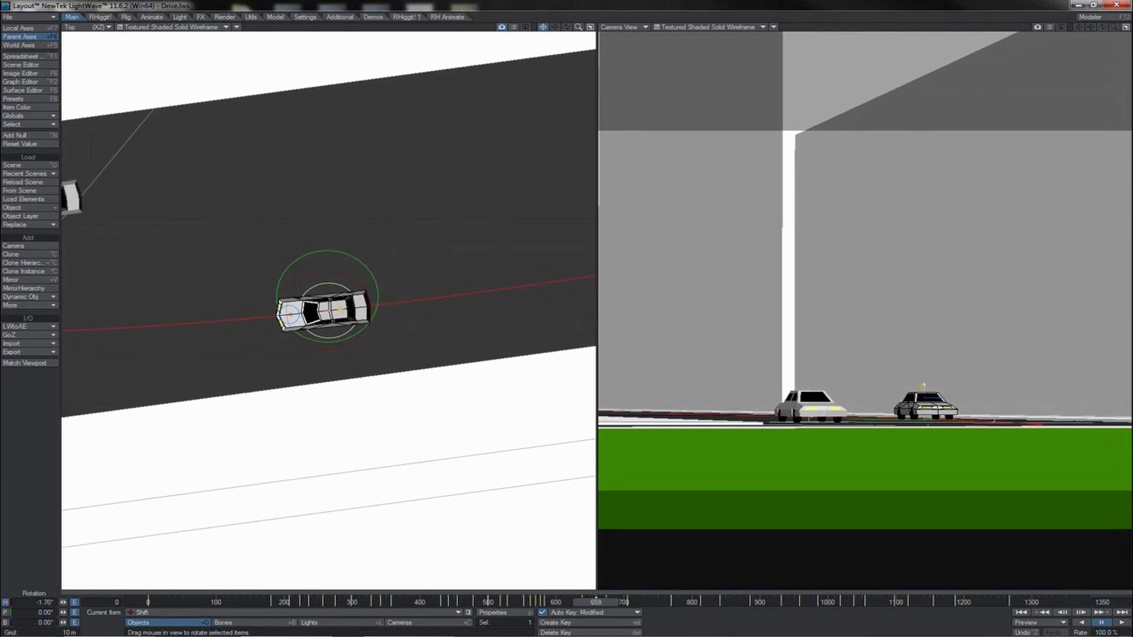
{"action": "left_click_drag", "start_coordinate": [609, 603], "coordinate": [595, 605]}
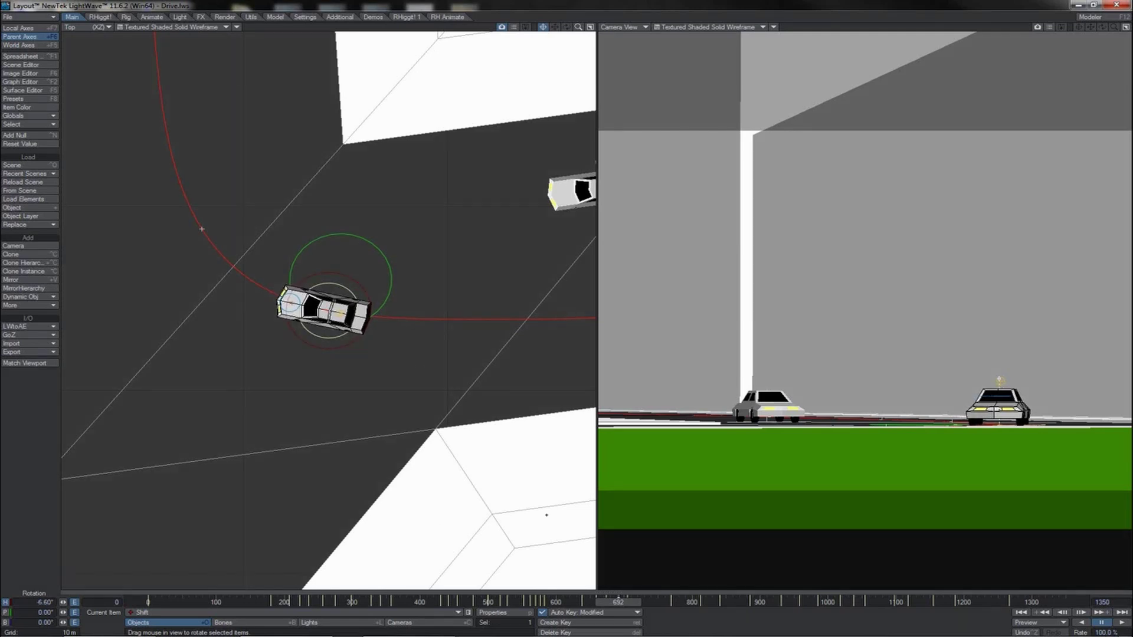
{"action": "mouse_move", "coordinate": [620, 604]}
{"action": "left_mouse_down"}
{"action": "mouse_move", "coordinate": [601, 604]}
{"action": "mouse_move", "coordinate": [628, 606]}
{"action": "left_mouse_up"}
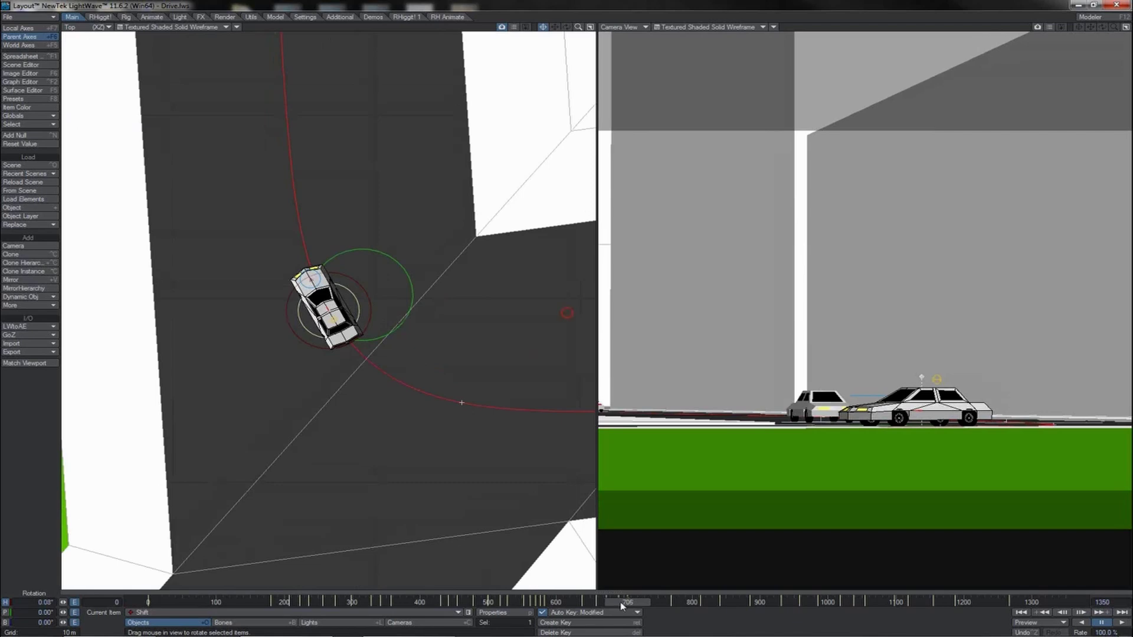
{"action": "key", "text": "Left"}
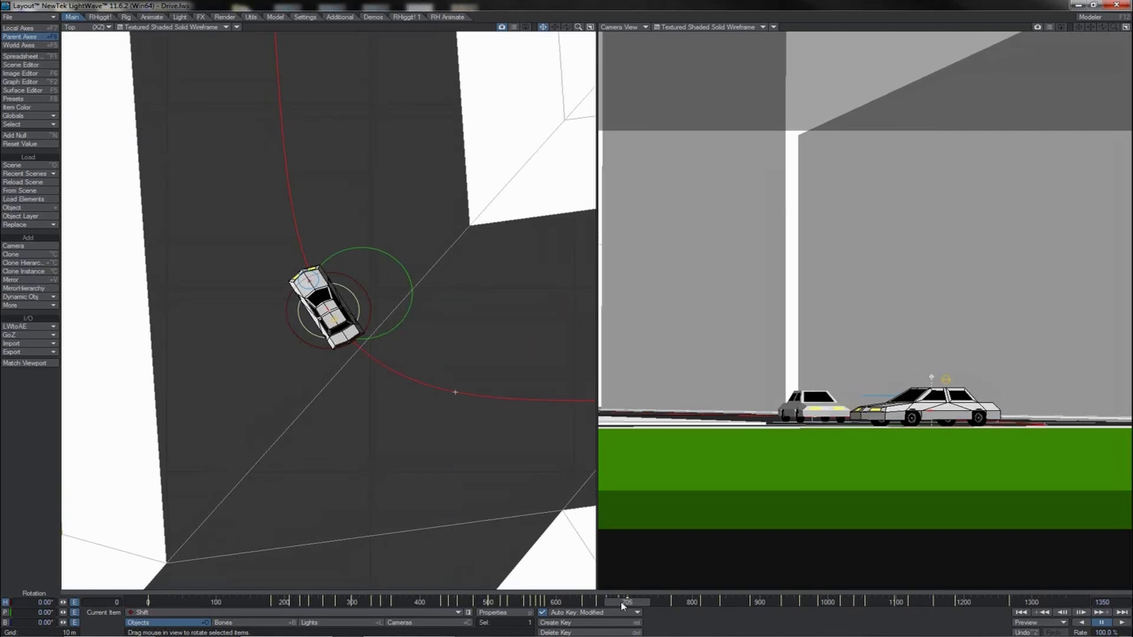
{"action": "left_click_drag", "start_coordinate": [622, 606], "coordinate": [640, 606]}
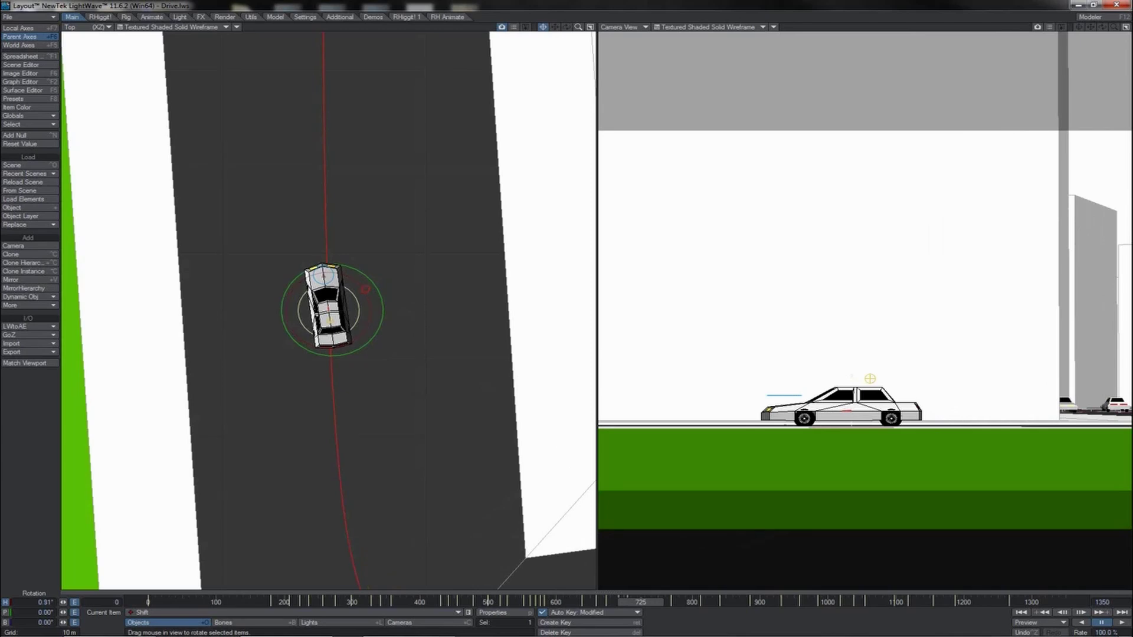
{"action": "left_click_drag", "start_coordinate": [365, 289], "coordinate": [405, 289]}
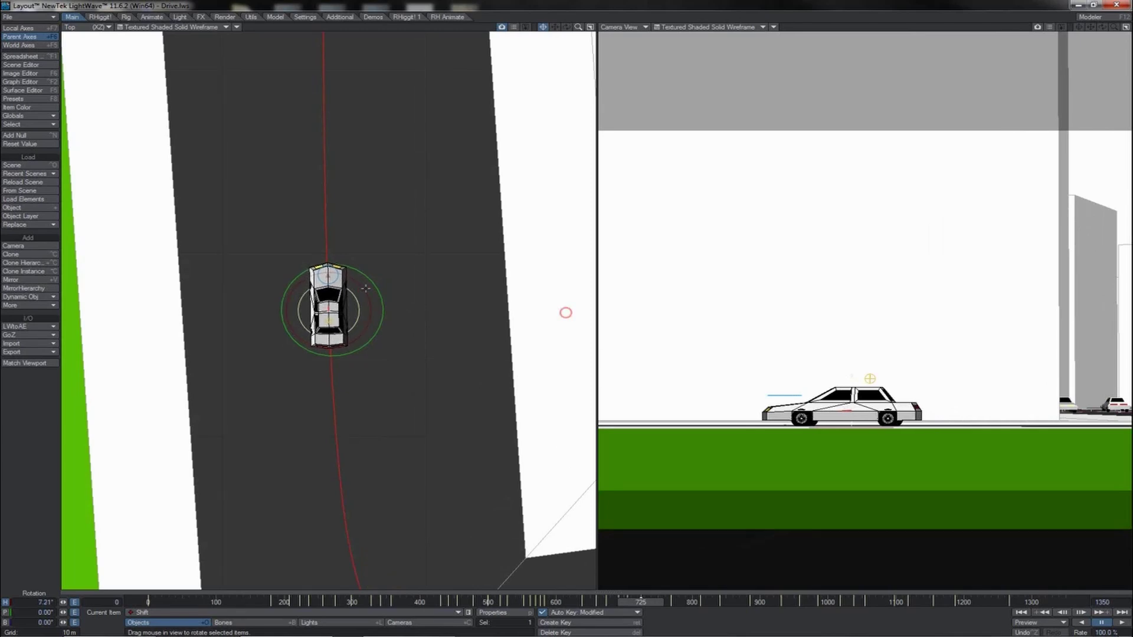
Play back the animation from frame 488 to check the car's weaving and the following turn.
{"action": "left_click_drag", "start_coordinate": [643, 603], "coordinate": [480, 604]}
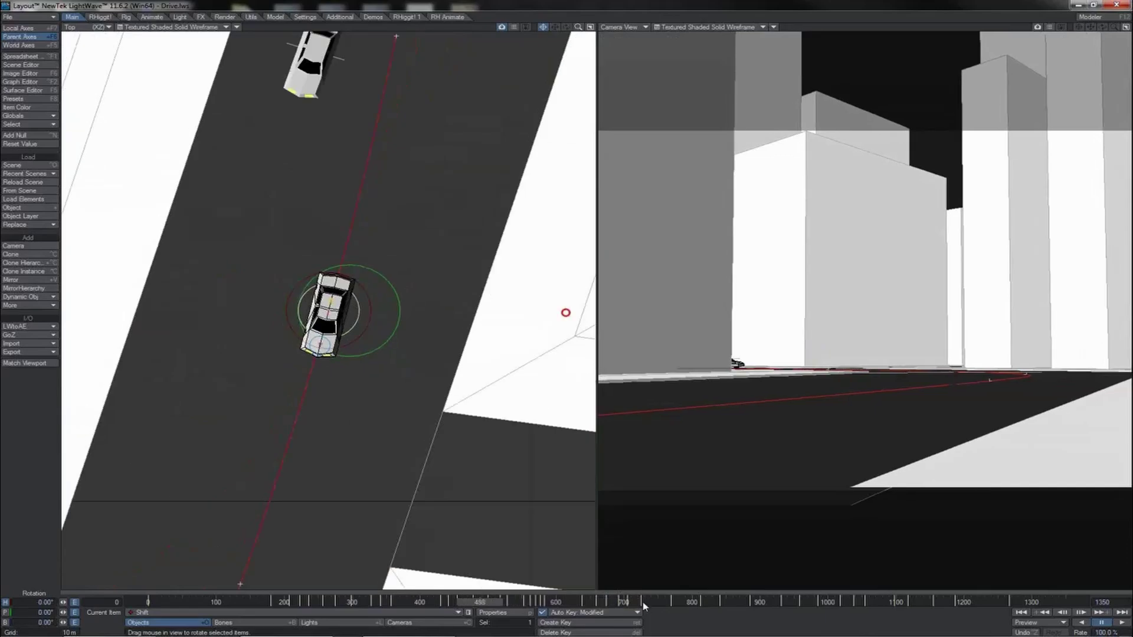
{"action": "left_click", "coordinate": [1121, 623]}
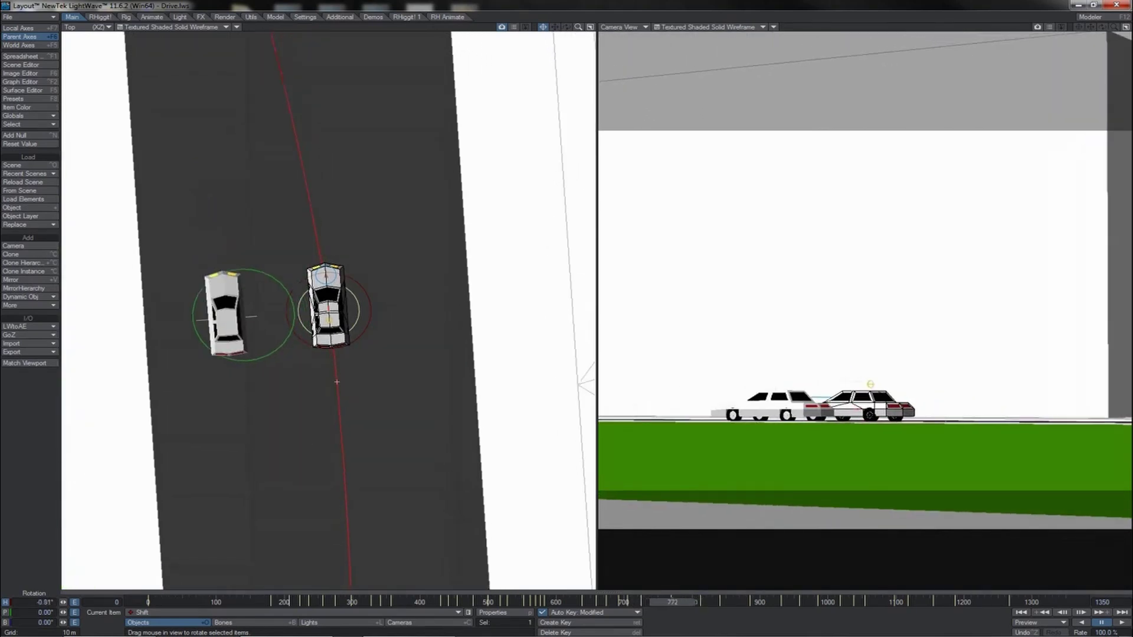
Rotate Shift's heading in the negative direction around frame 776 and set it to -1.8° on frame 812.
{"action": "left_click", "coordinate": [566, 314]}
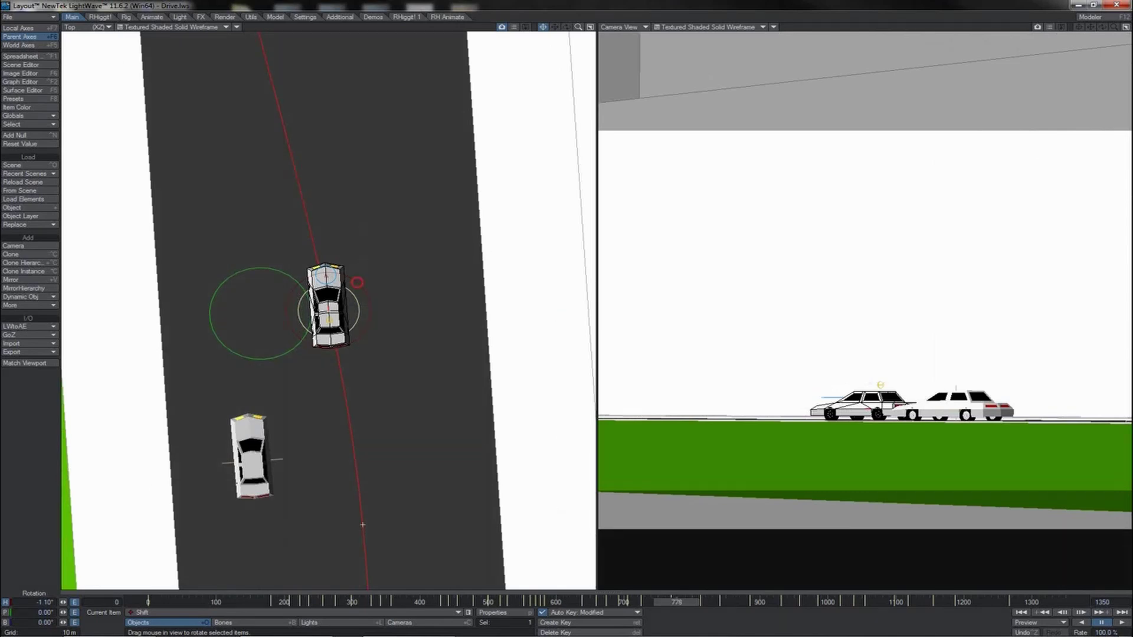
{"action": "left_click_drag", "start_coordinate": [357, 283], "coordinate": [310, 282]}
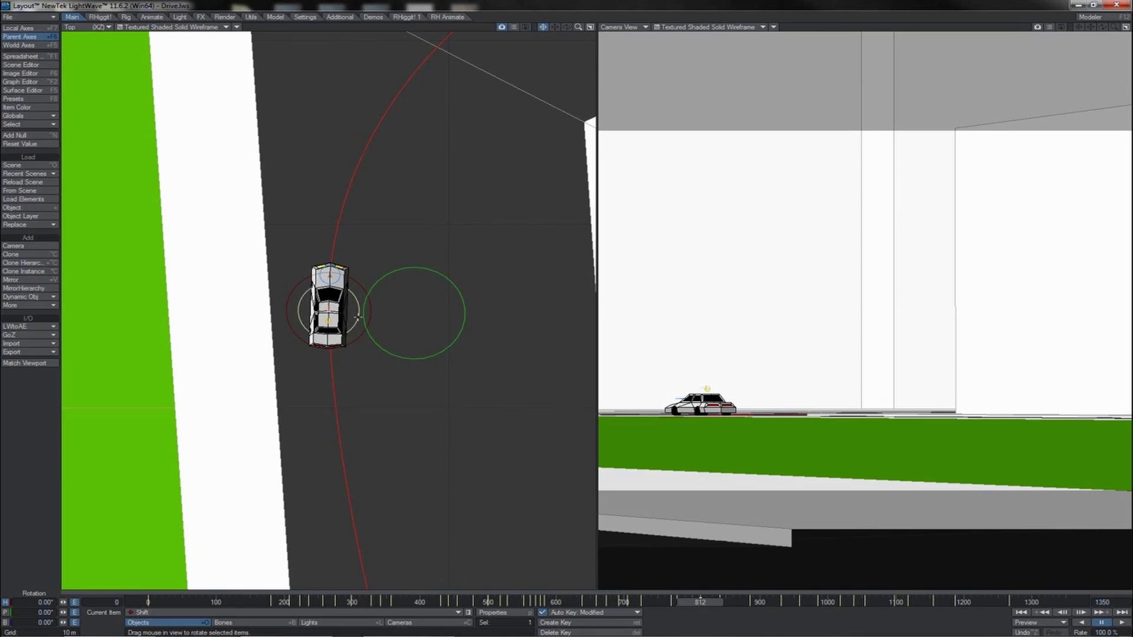
{"action": "left_click_drag", "start_coordinate": [362, 290], "coordinate": [357, 290]}
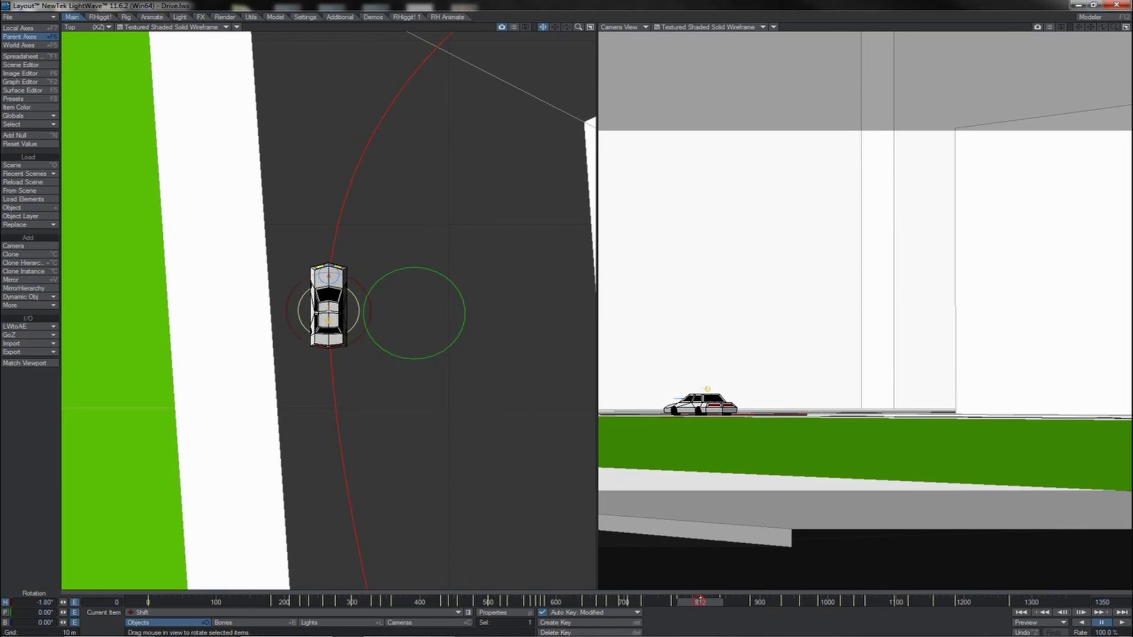
Key Shift's heading at about -12° on frame 798 and at 12.4° on frame 823 to swing the car through the corner.
{"action": "left_click_drag", "start_coordinate": [700, 602], "coordinate": [690, 602]}
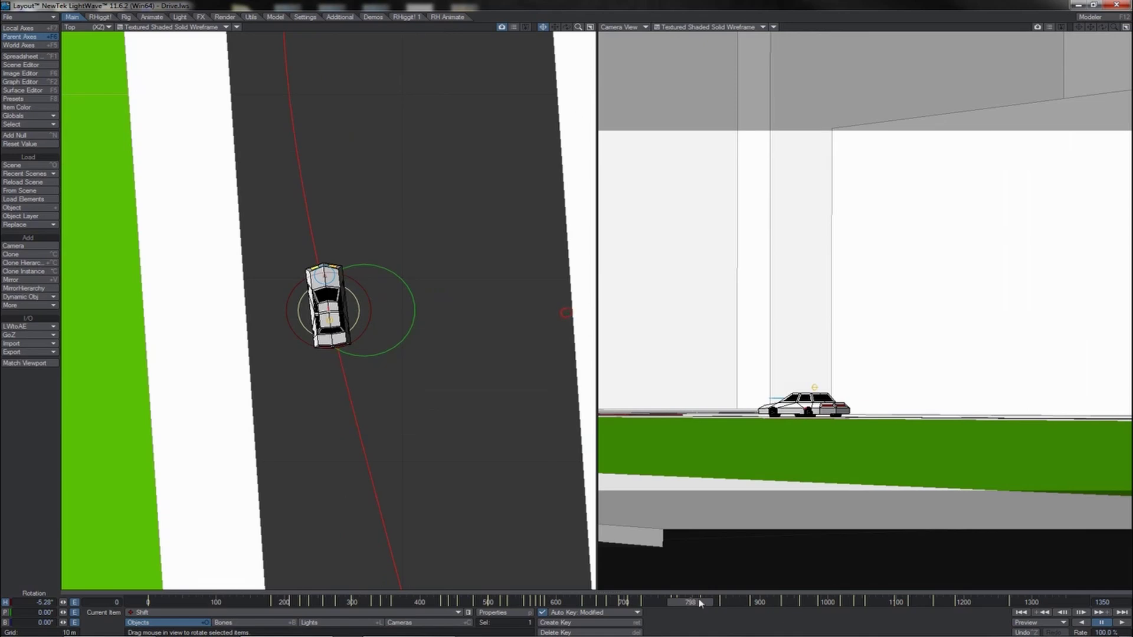
{"action": "left_click_drag", "start_coordinate": [365, 291], "coordinate": [339, 291]}
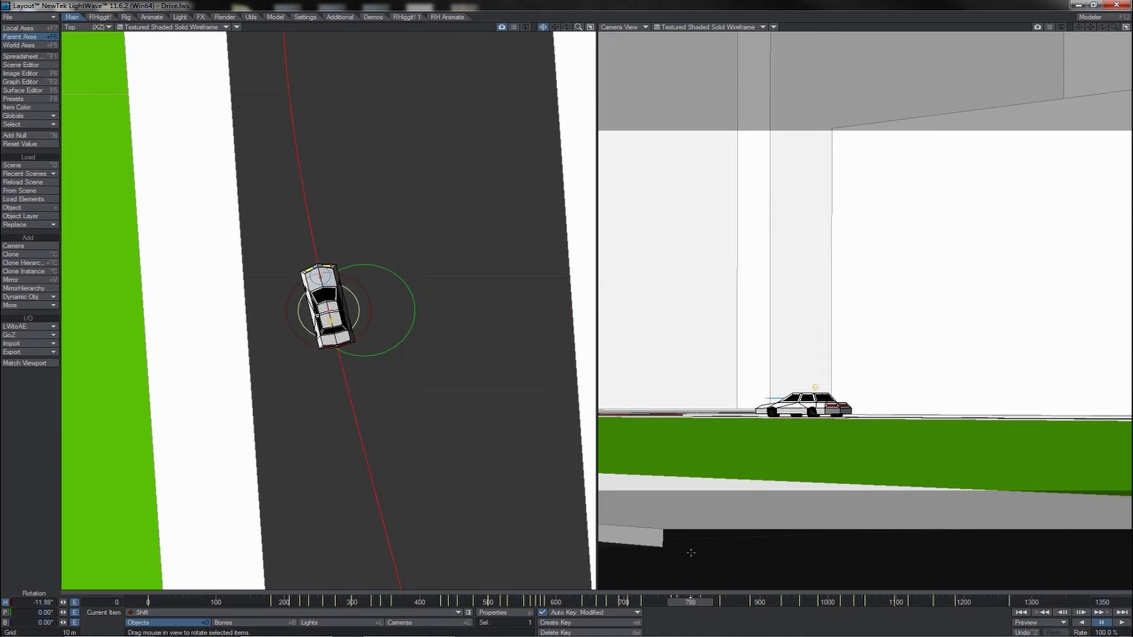
{"action": "mouse_move", "coordinate": [690, 602]}
{"action": "left_mouse_down"}
{"action": "mouse_move", "coordinate": [659, 603]}
{"action": "mouse_move", "coordinate": [707, 603]}
{"action": "mouse_move", "coordinate": [691, 603]}
{"action": "left_mouse_up"}
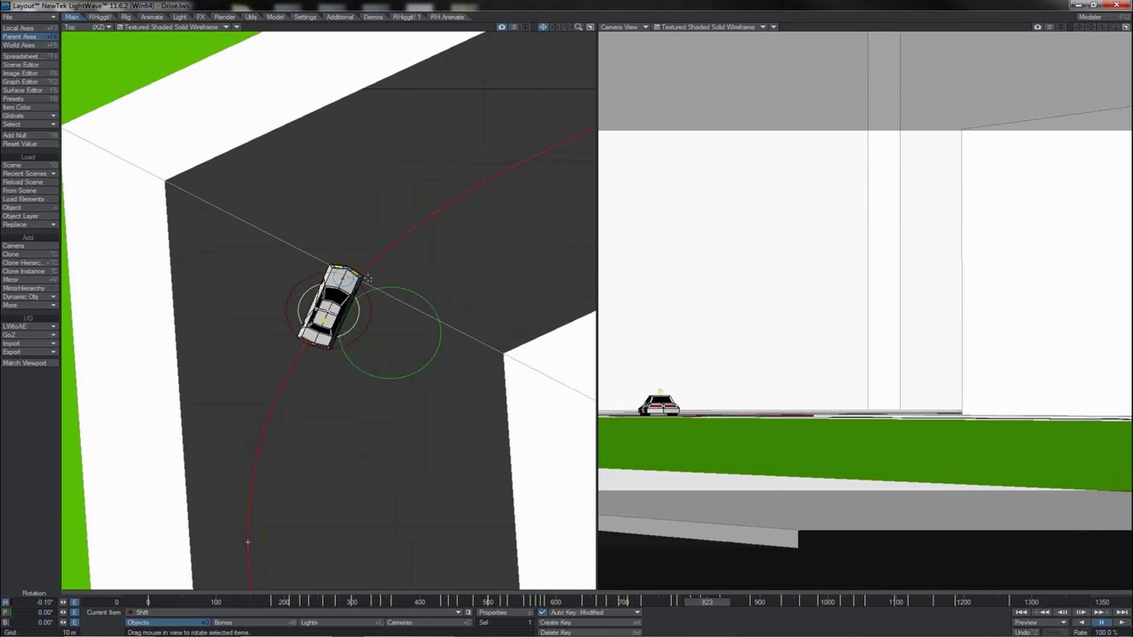
{"action": "left_click_drag", "start_coordinate": [353, 281], "coordinate": [360, 287]}
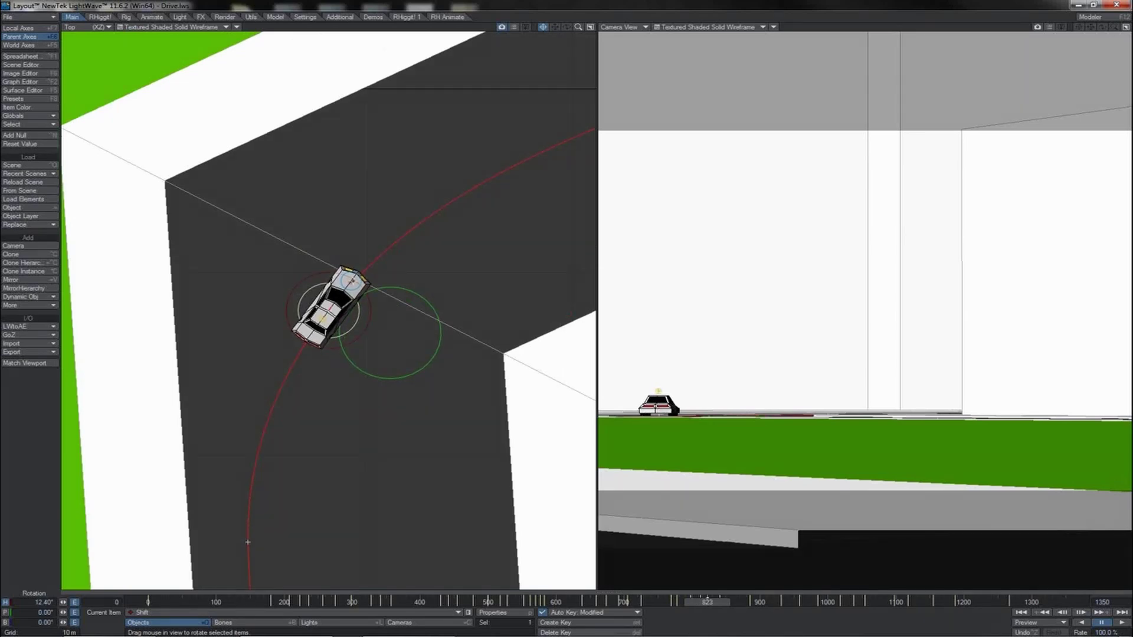
Step forward through the frames after 823 to examine how the car comes out of the corner.
{"action": "key", "text": "Right"}
{"action": "key", "text": "Right"}
{"action": "key", "text": "Right"}
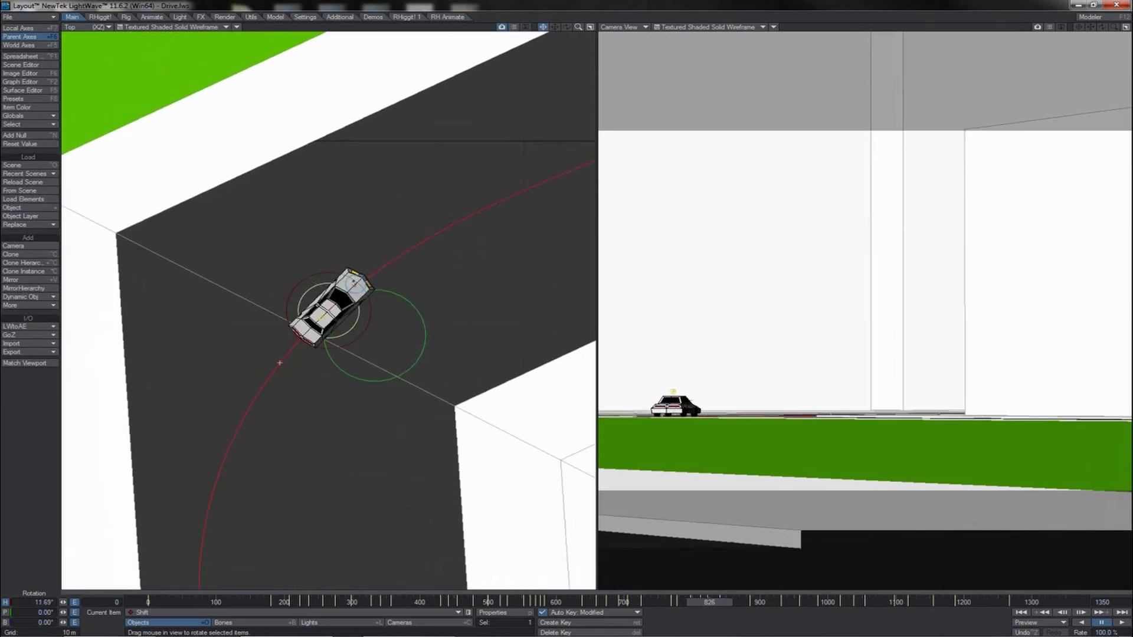
{"action": "key", "text": "Right"}
{"action": "key", "text": "Right"}
{"action": "key", "text": "Right"}
{"action": "key", "text": "Right"}
{"action": "key", "text": "Right"}
{"action": "key", "text": "Right"}
{"action": "key", "text": "Right"}
{"action": "key", "text": "Right"}
{"action": "key", "text": "Right"}
{"action": "key", "text": "Right"}
{"action": "key", "text": "Right"}
{"action": "key", "text": "Right"}
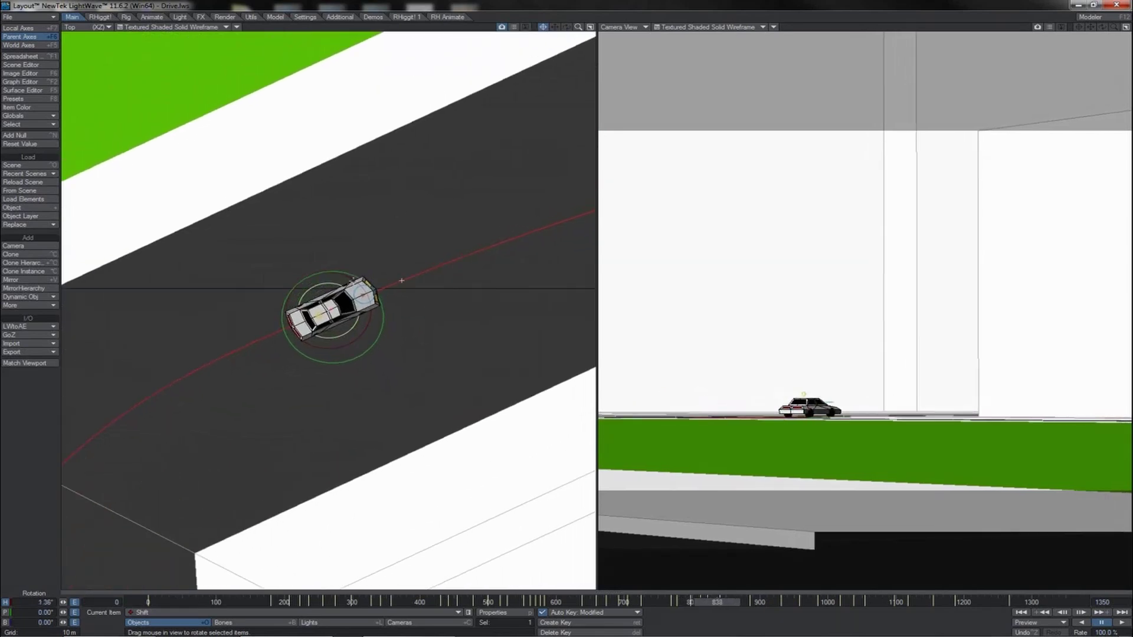
{"action": "key", "text": "Right"}
{"action": "key", "text": "Right"}
{"action": "key", "text": "Right"}
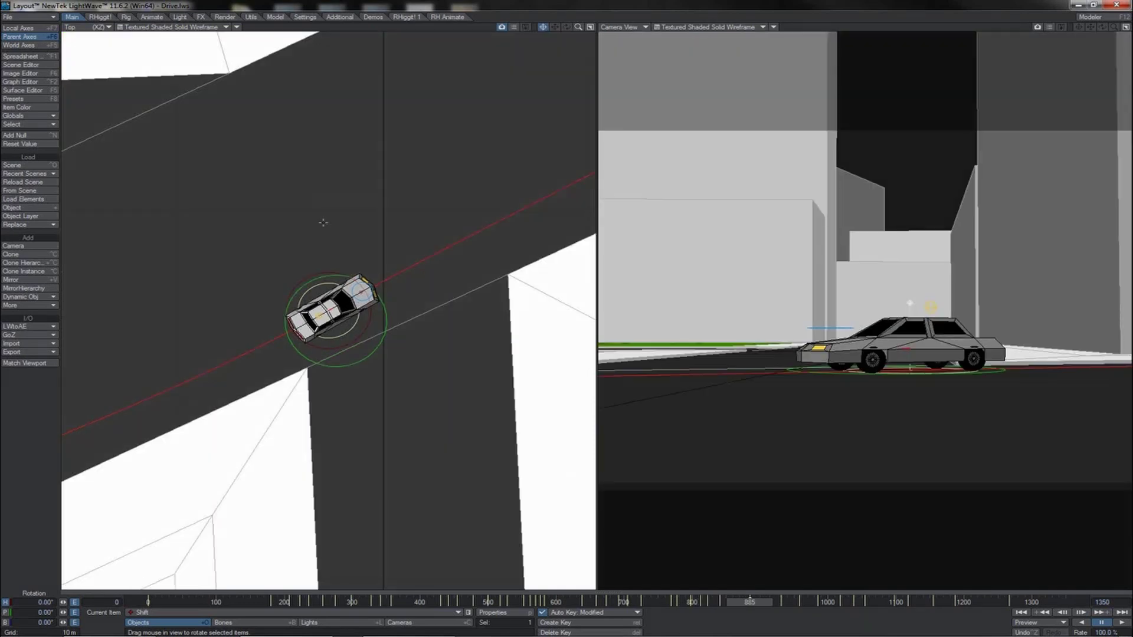
Set Shift's heading to 1.5° on frame 885, just before the next intersection.
{"action": "left_click_drag", "start_coordinate": [340, 270], "coordinate": [348, 270]}
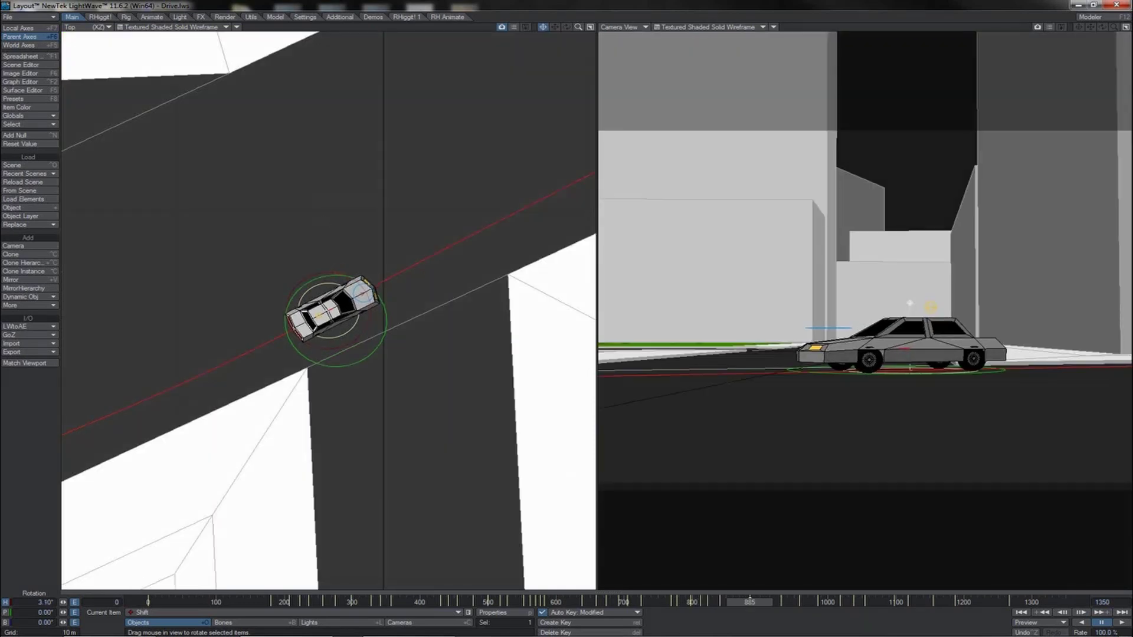
{"action": "left_click_drag", "start_coordinate": [585, 313], "coordinate": [567, 314]}
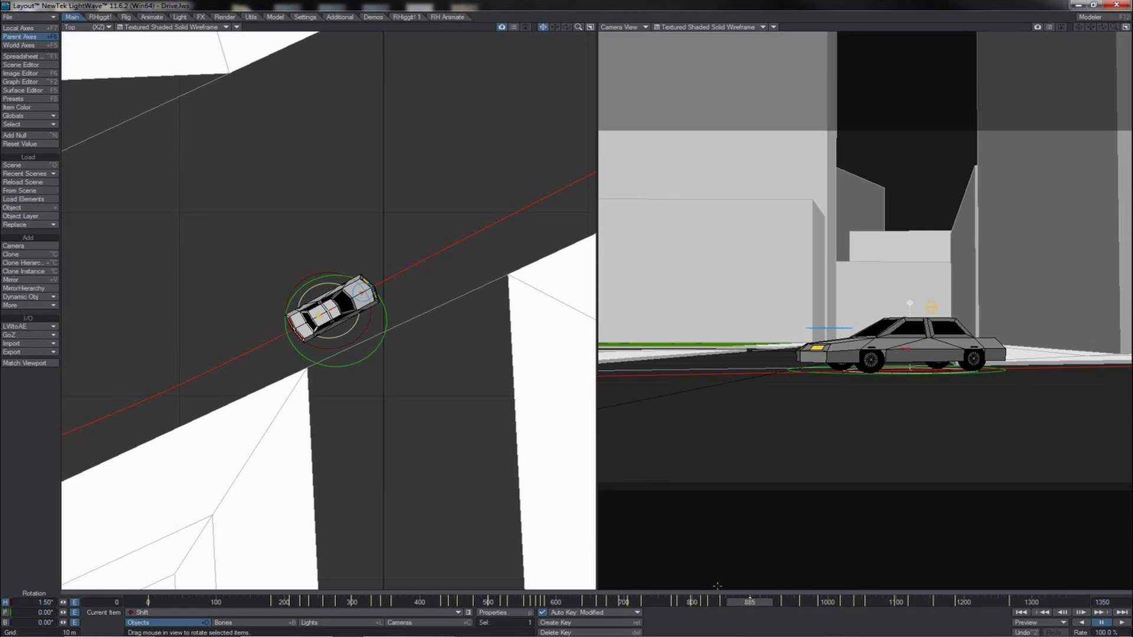
{"action": "mouse_move", "coordinate": [751, 602]}
{"action": "left_mouse_down"}
{"action": "mouse_move", "coordinate": [714, 602]}
{"action": "mouse_move", "coordinate": [749, 602]}
{"action": "left_mouse_up"}
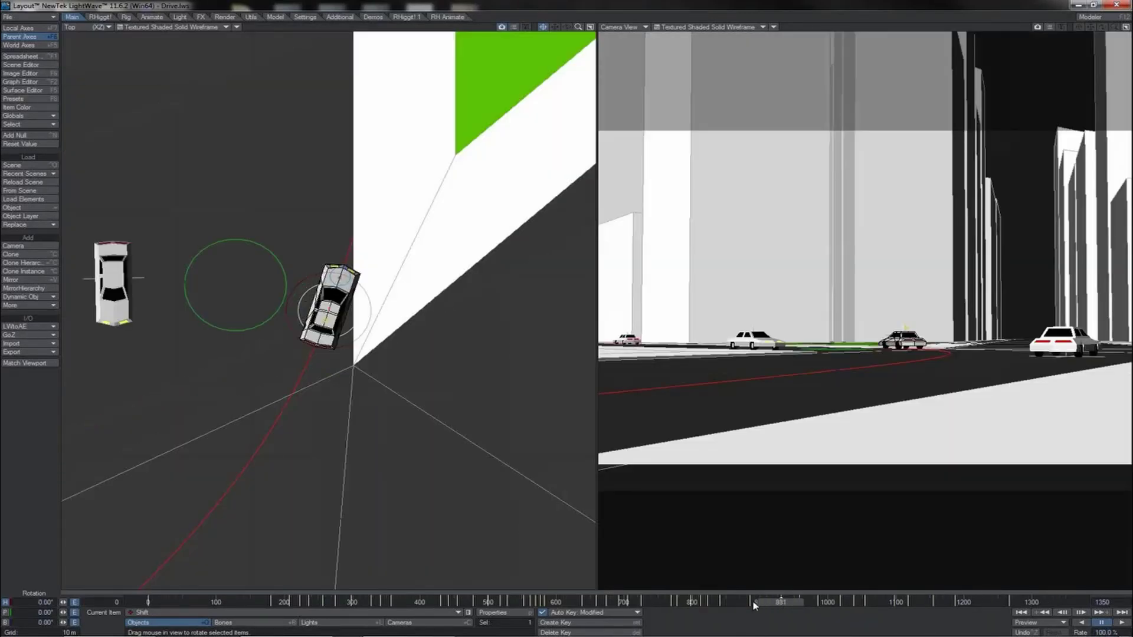
Adjust Shift's heading around frame 924 in the intersection turn and key it at -10.1° on frame 967.
{"action": "left_click", "coordinate": [754, 603]}
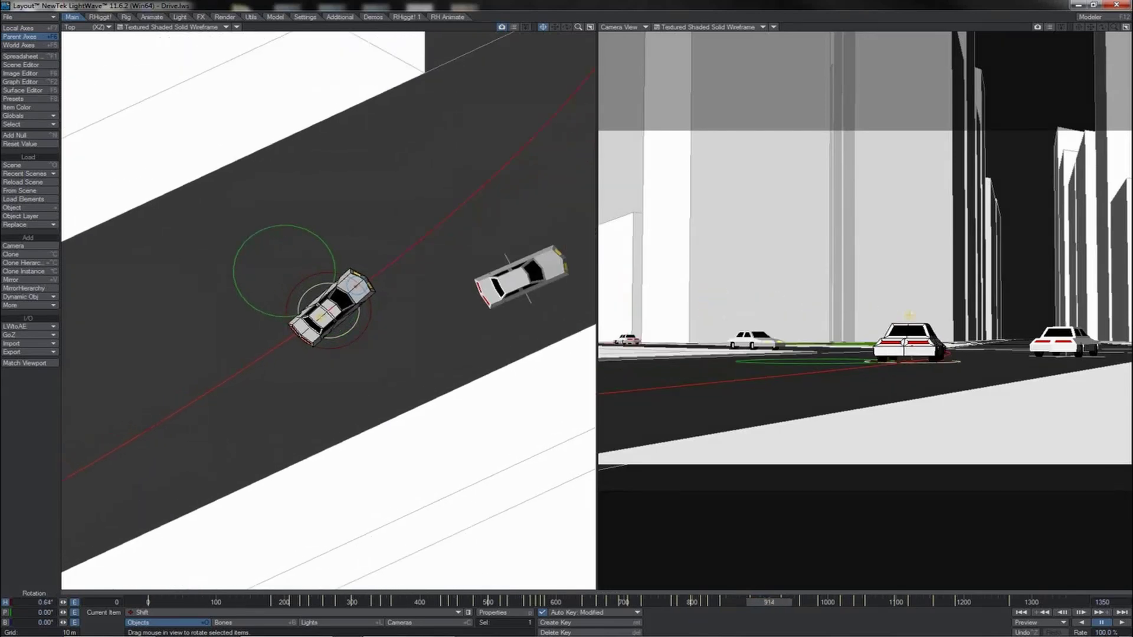
{"action": "key", "text": "Left"}
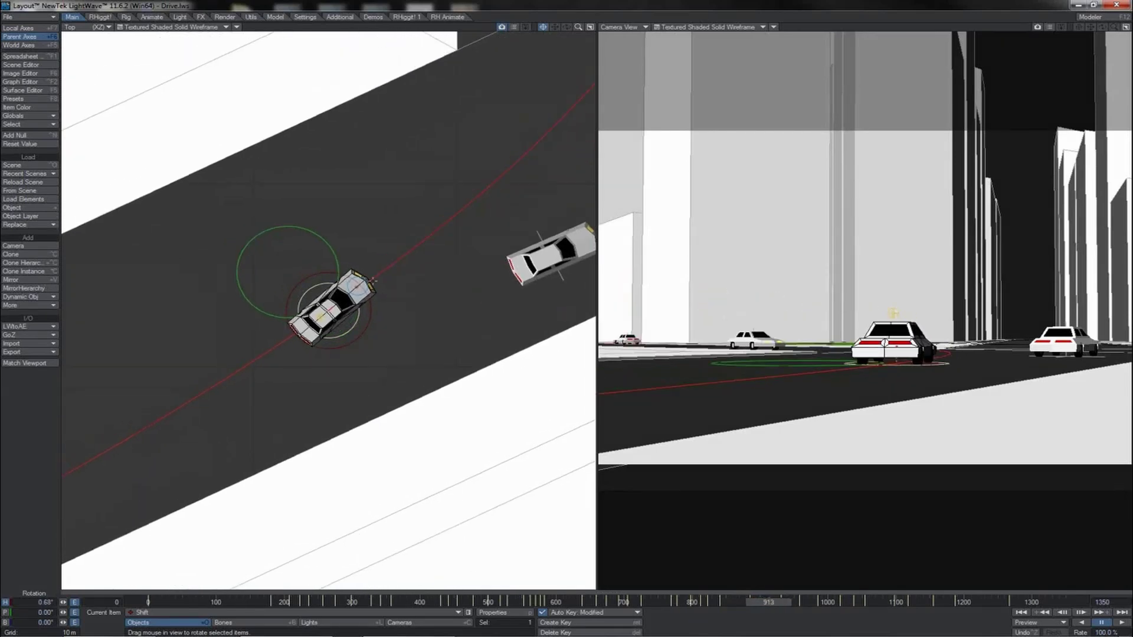
{"action": "left_click_drag", "start_coordinate": [539, 313], "coordinate": [567, 312]}
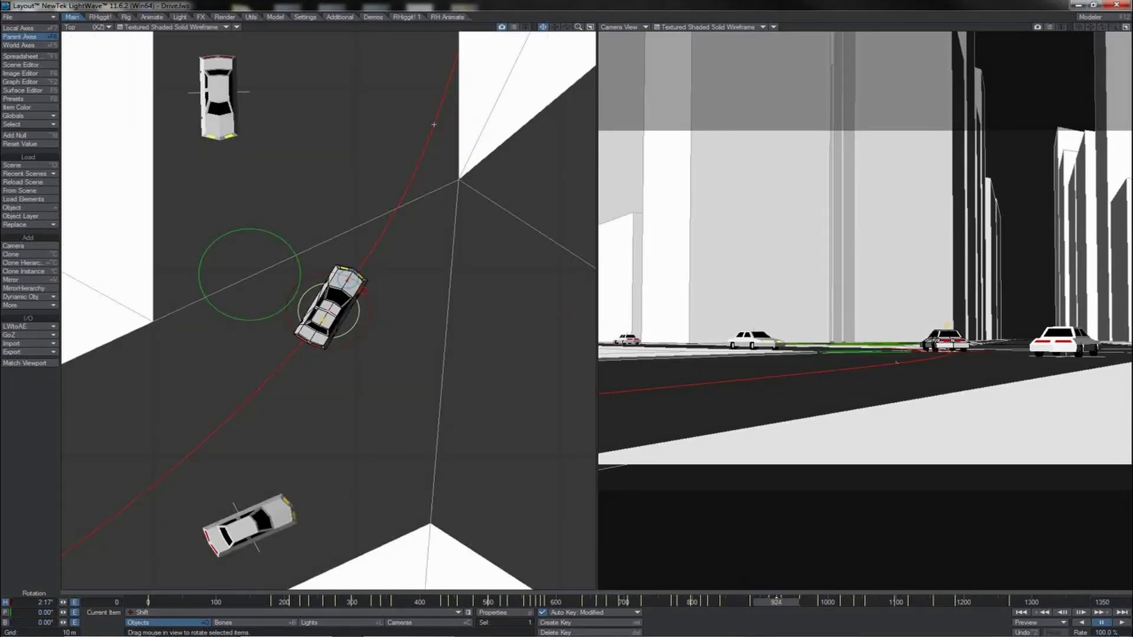
{"action": "mouse_move", "coordinate": [363, 291]}
{"action": "left_mouse_down"}
{"action": "mouse_move", "coordinate": [383, 291]}
{"action": "mouse_move", "coordinate": [356, 290]}
{"action": "left_mouse_up"}
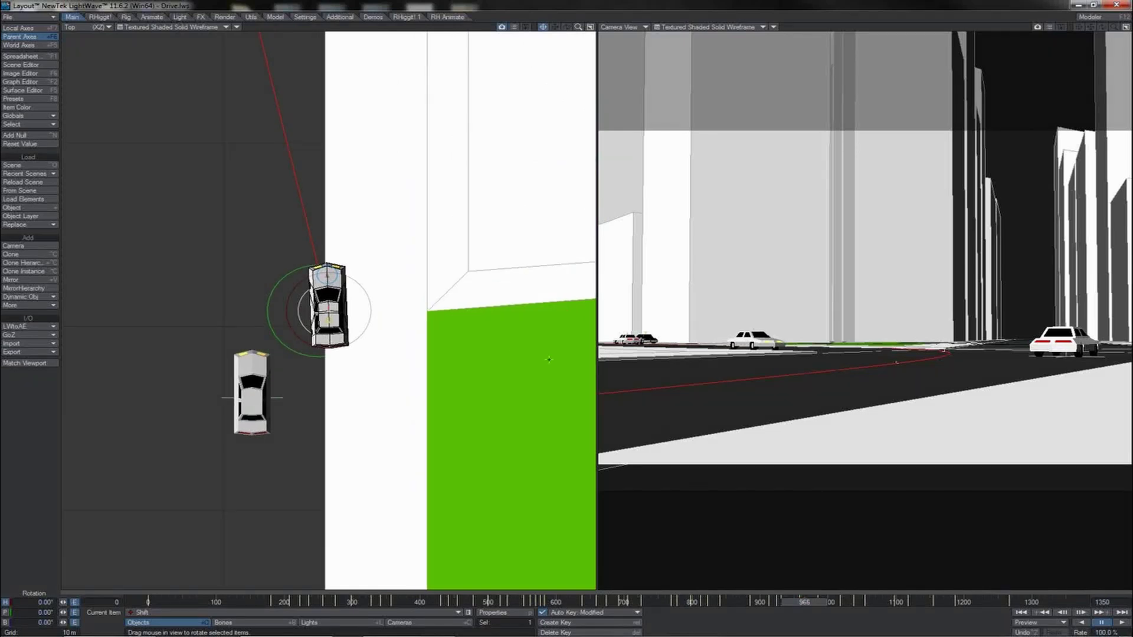
{"action": "left_click_drag", "start_coordinate": [366, 292], "coordinate": [342, 291]}
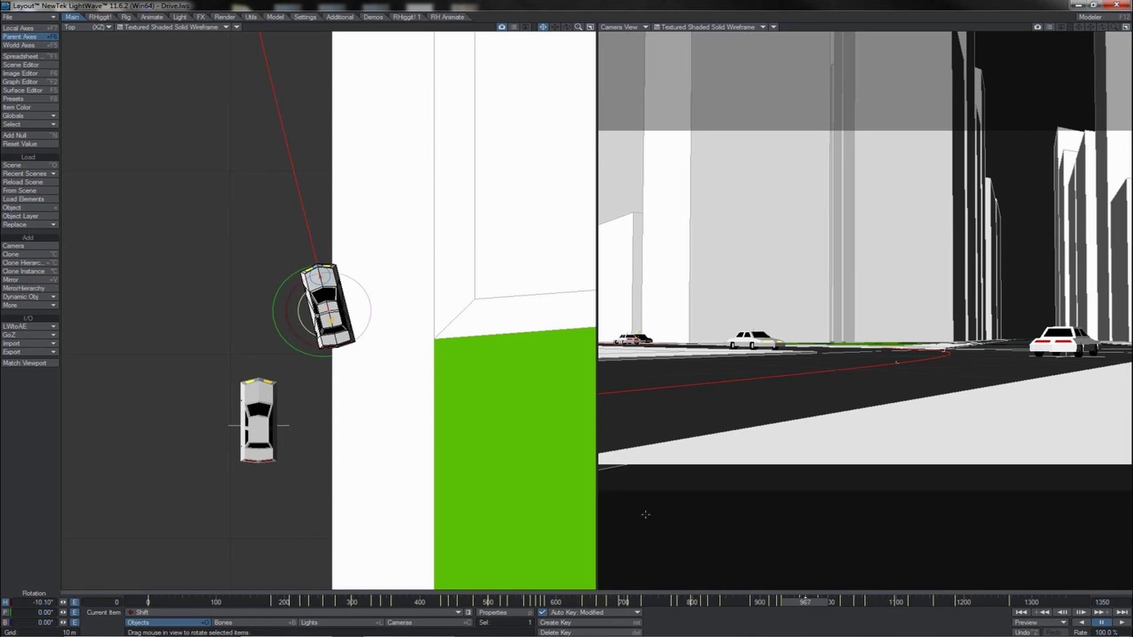
Key Shift's heading at 8.5° on frame 1018, just before the car enters the turn.
{"action": "left_click_drag", "start_coordinate": [811, 606], "coordinate": [841, 606]}
{"action": "key", "text": "Left"}
{"action": "key", "text": "Left"}
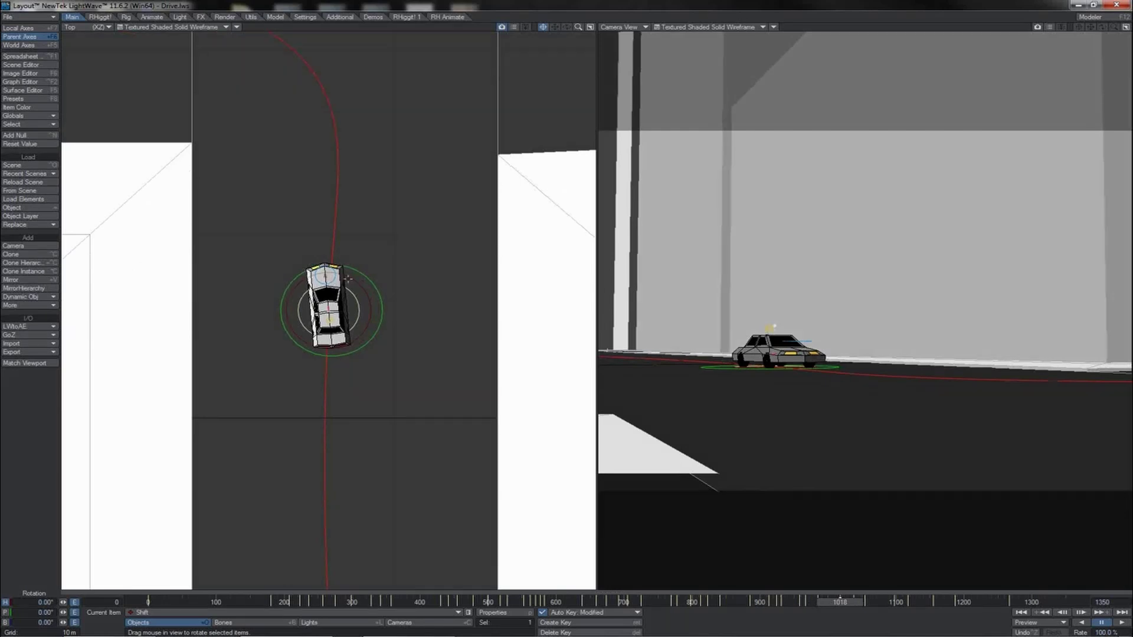
{"action": "left_click_drag", "start_coordinate": [348, 279], "coordinate": [566, 314]}
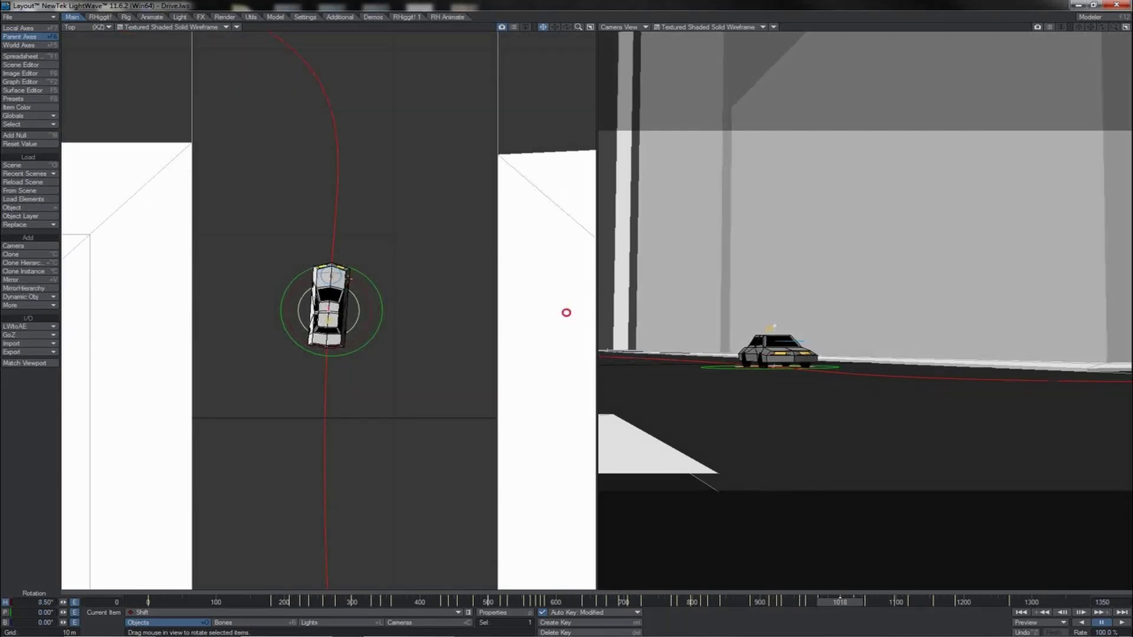
Set Shift's heading to 15.5° on frame 1038 so the car's tail swings out through the turn.
{"action": "key", "text": "shift+Right"}
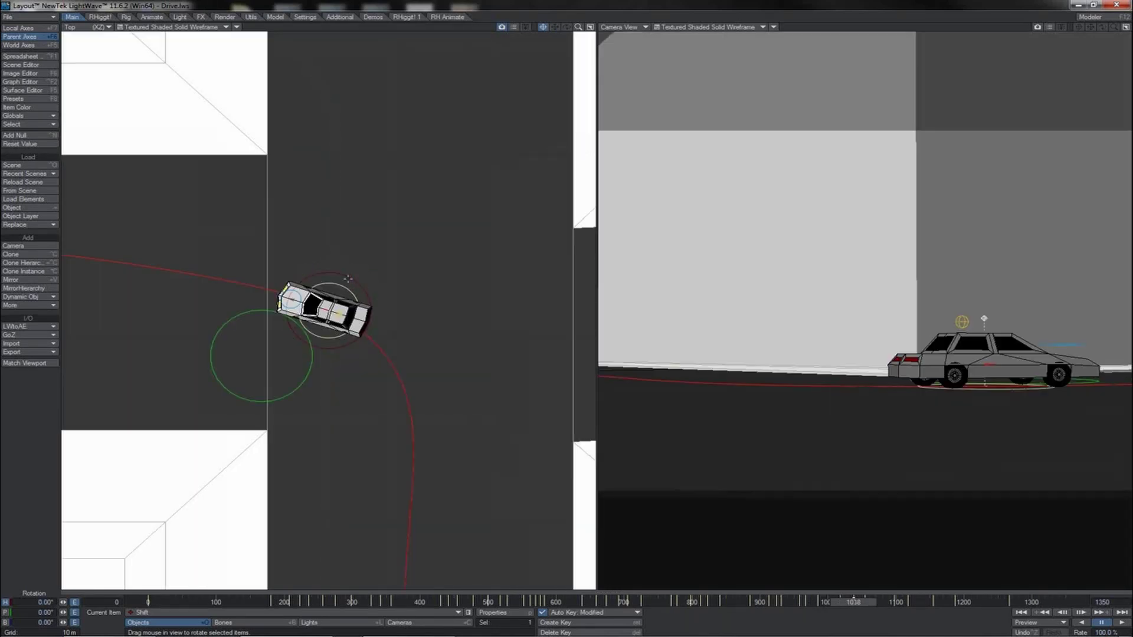
{"action": "left_click_drag", "start_coordinate": [350, 273], "coordinate": [443, 279]}
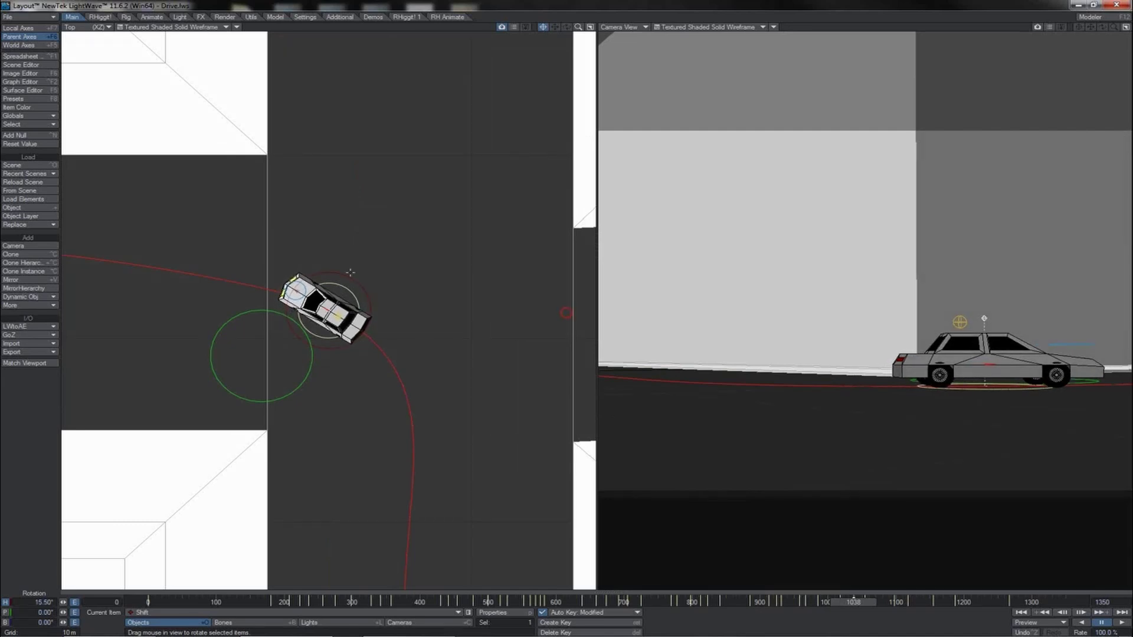
{"action": "key", "text": "Right"}
{"action": "left_click_drag", "start_coordinate": [350, 277], "coordinate": [351, 277]}
Reduce Shift's heading to about 1° on frame 1001, ahead of the turn.
{"action": "key", "text": "shift+Left"}
{"action": "key", "text": "shift+Left"}
{"action": "key", "text": "shift+Left"}
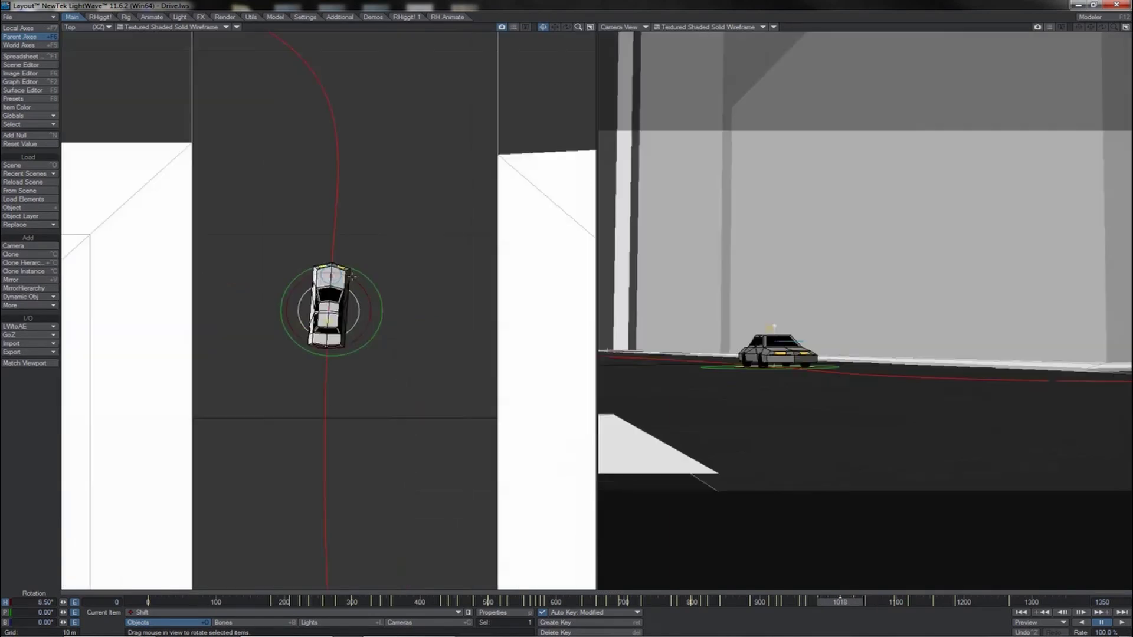
{"action": "key", "text": "Right"}
{"action": "key", "text": "Right"}
{"action": "key", "text": "Right"}
{"action": "key", "text": "Right"}
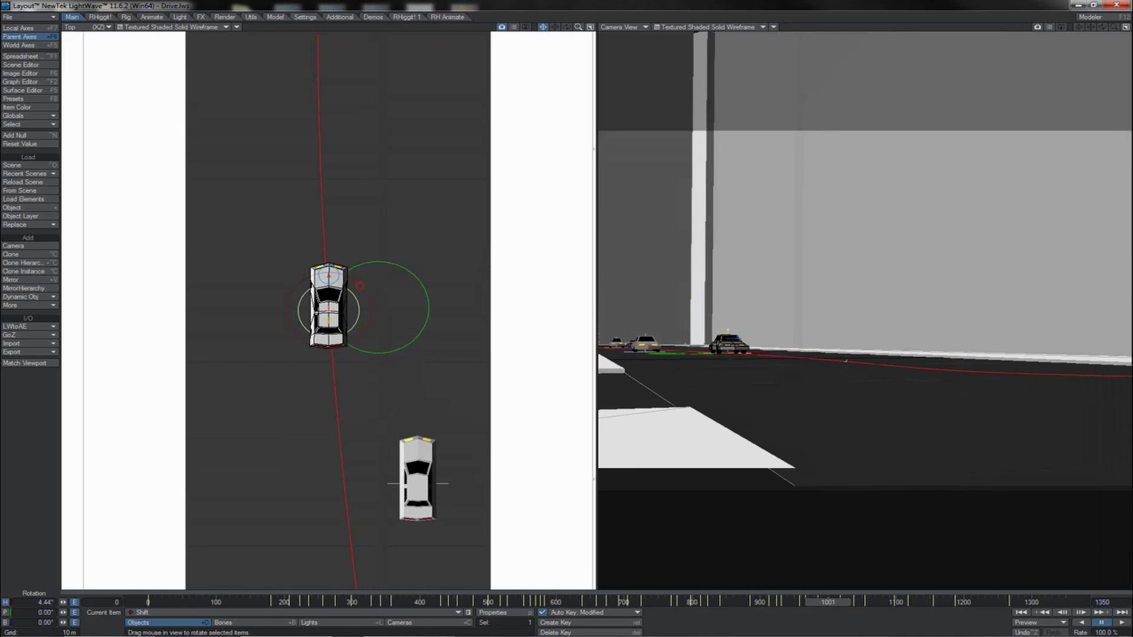
{"action": "left_click_drag", "start_coordinate": [360, 285], "coordinate": [351, 286]}
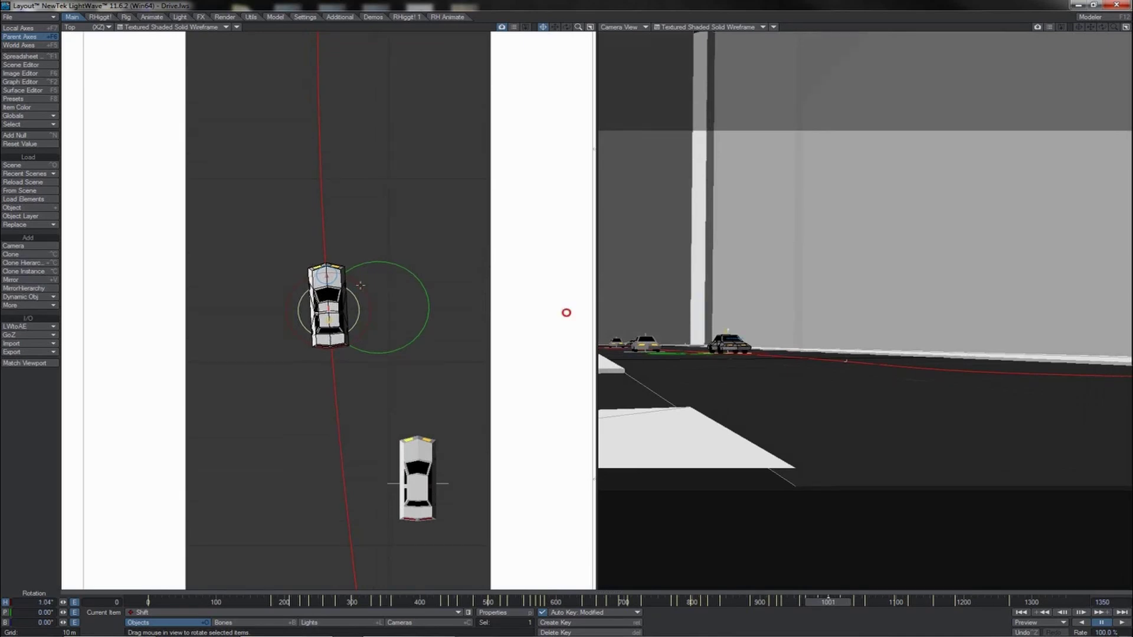
{"action": "left_click_drag", "start_coordinate": [359, 287], "coordinate": [351, 287]}
Play back and scrub the turn from about frame 985 onward to examine the new heading keys.
{"action": "key", "text": "Right"}
{"action": "key", "text": "Right"}
{"action": "key", "text": "Right"}
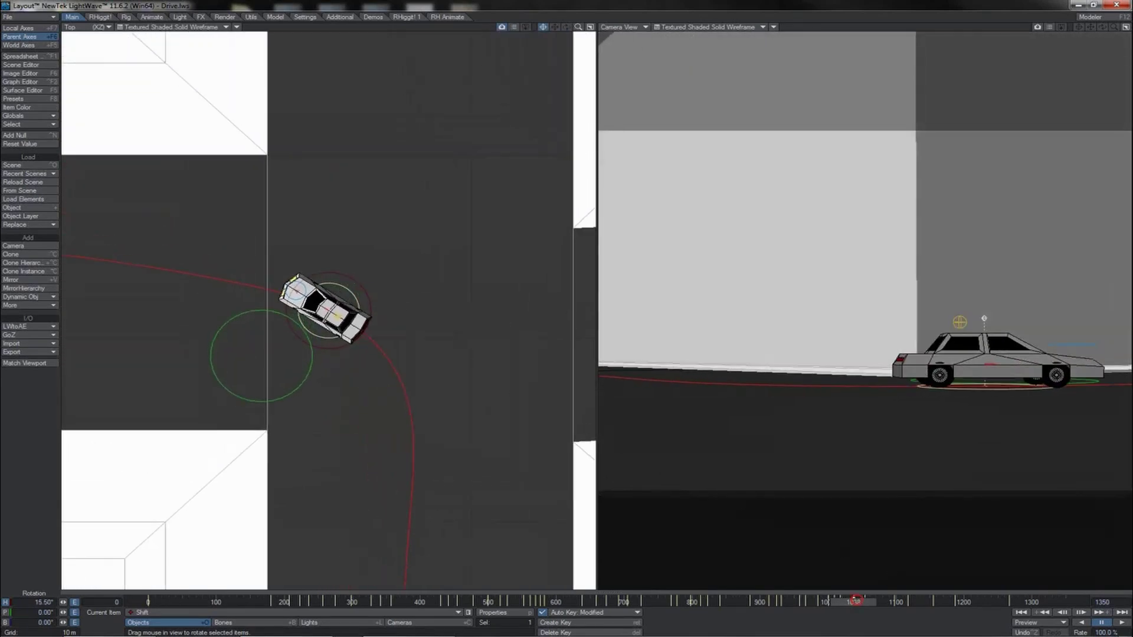
{"action": "left_click_drag", "start_coordinate": [856, 601], "coordinate": [817, 602]}
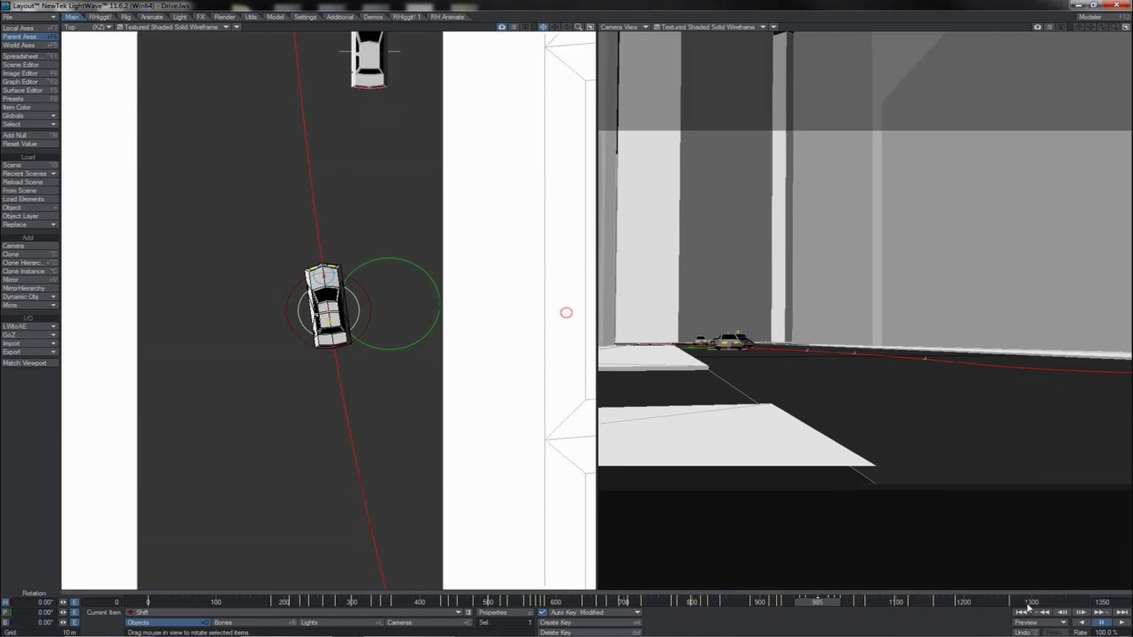
{"action": "left_click", "coordinate": [1123, 622]}
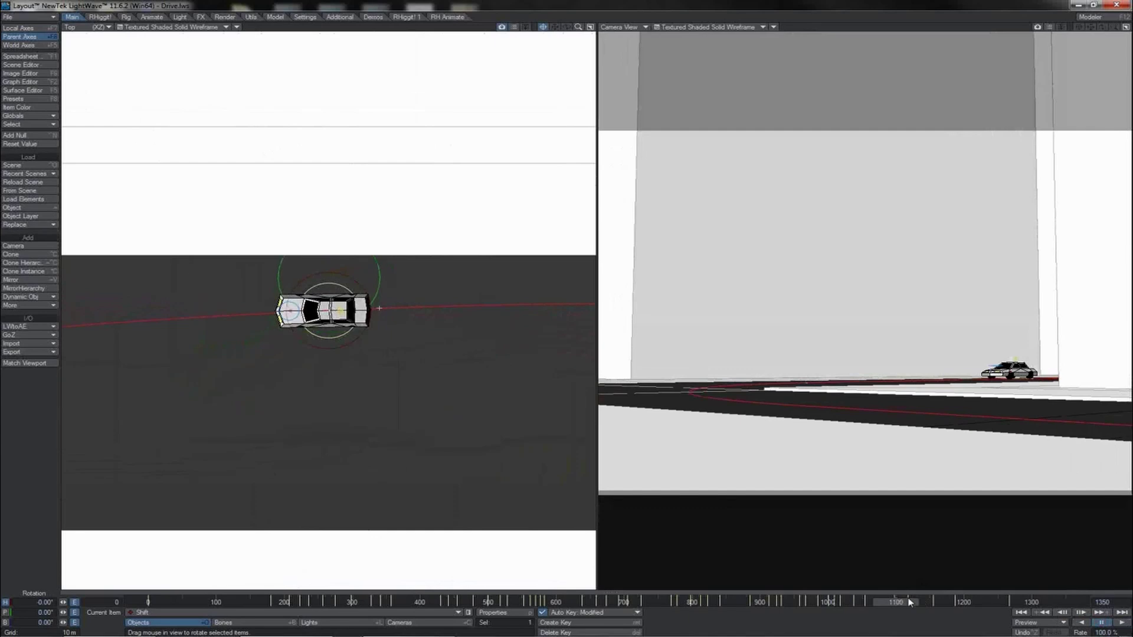
{"action": "left_click_drag", "start_coordinate": [893, 602], "coordinate": [825, 602]}
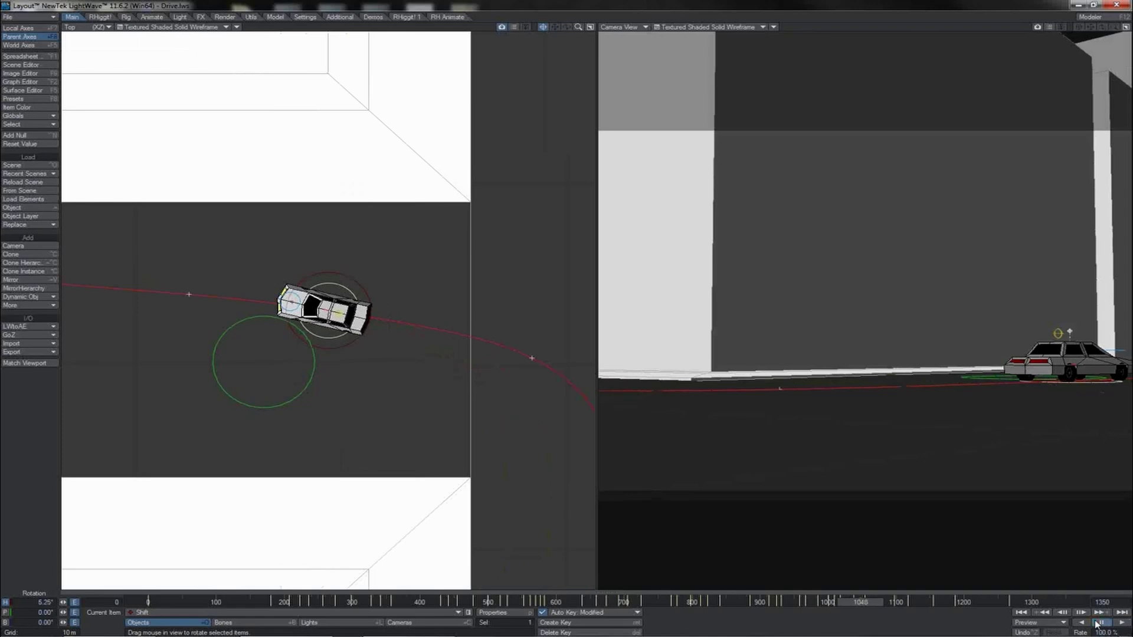
{"action": "key", "text": "shift+Left"}
{"action": "key", "text": "shift+Left"}
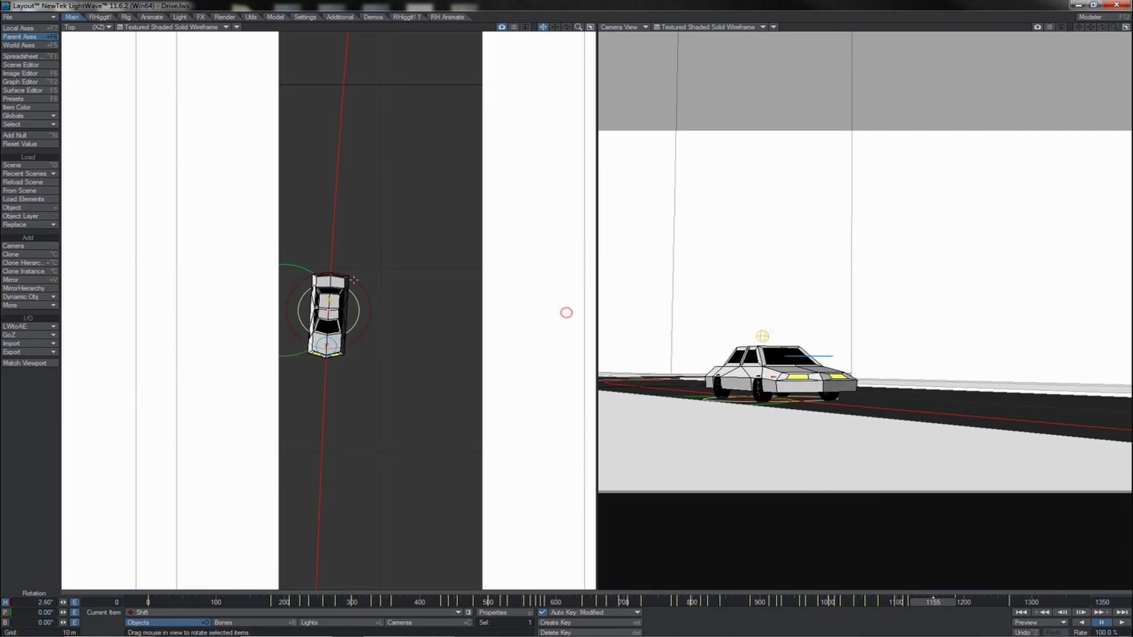
Step back through the frames from 1155 to examine the car's heading around the last corner.
{"action": "key", "text": "Left"}
{"action": "key", "text": "Left"}
{"action": "key", "text": "Left"}
{"action": "key", "text": "Left"}
{"action": "key", "text": "Left"}
{"action": "key", "text": "Left"}
{"action": "key", "text": "Left"}
{"action": "key", "text": "Left"}
{"action": "key", "text": "Left"}
{"action": "key", "text": "Left"}
{"action": "key", "text": "Left"}
{"action": "key", "text": "Left"}
{"action": "key", "text": "Left"}
{"action": "key", "text": "Left"}
{"action": "key", "text": "Left"}
{"action": "key", "text": "Left"}
{"action": "key", "text": "Left"}
{"action": "key", "text": "Left"}
{"action": "key", "text": "Left"}
{"action": "key", "text": "Left"}
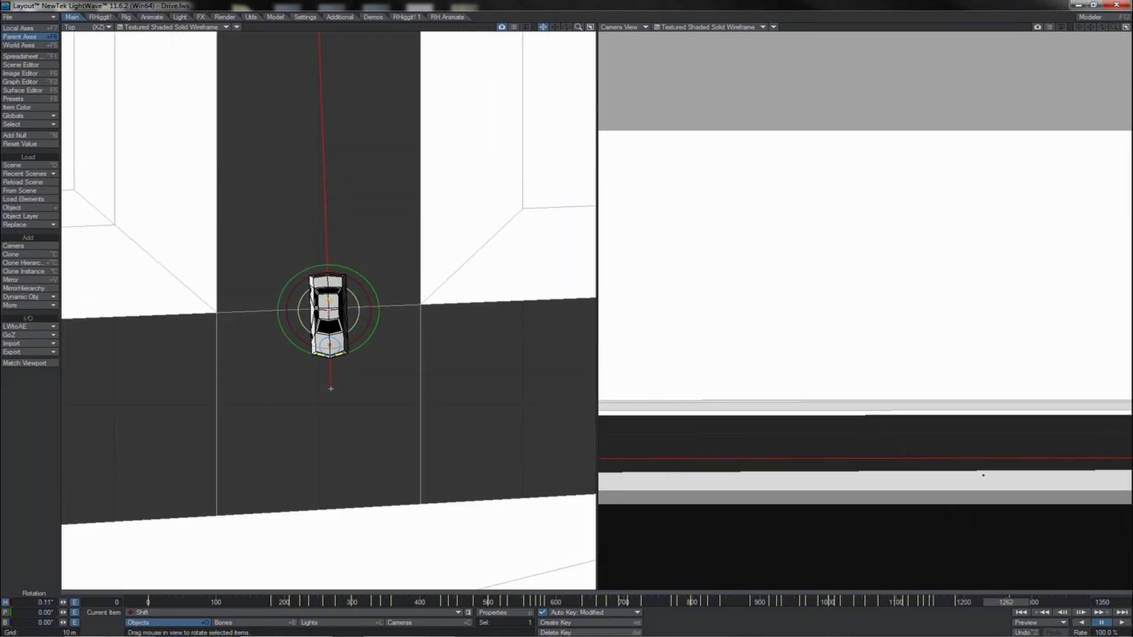
Play the animation from the first frame and replay it from about frame 734 to review the car's slides.
{"action": "left_click", "coordinate": [1021, 614]}
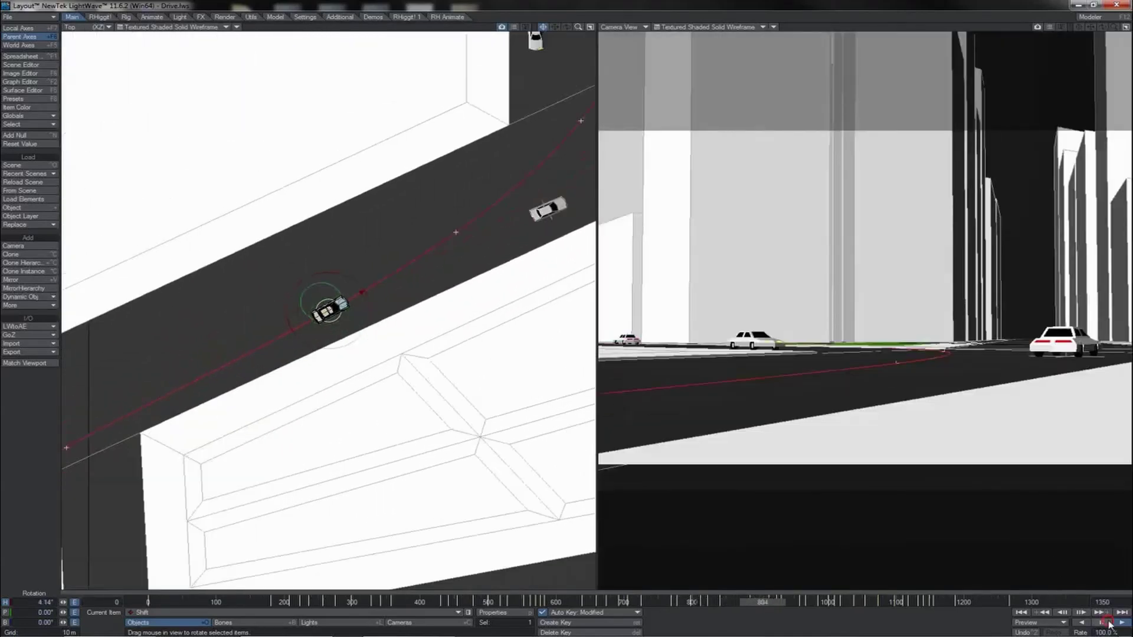
{"action": "left_click", "coordinate": [1103, 623]}
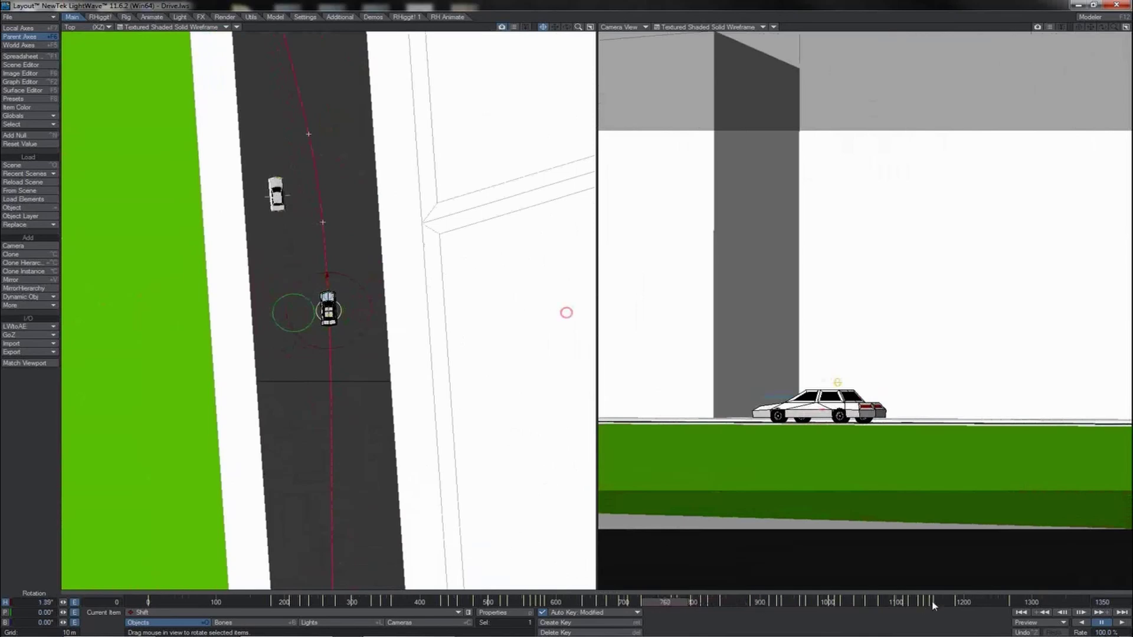
{"action": "left_click", "coordinate": [1121, 623]}
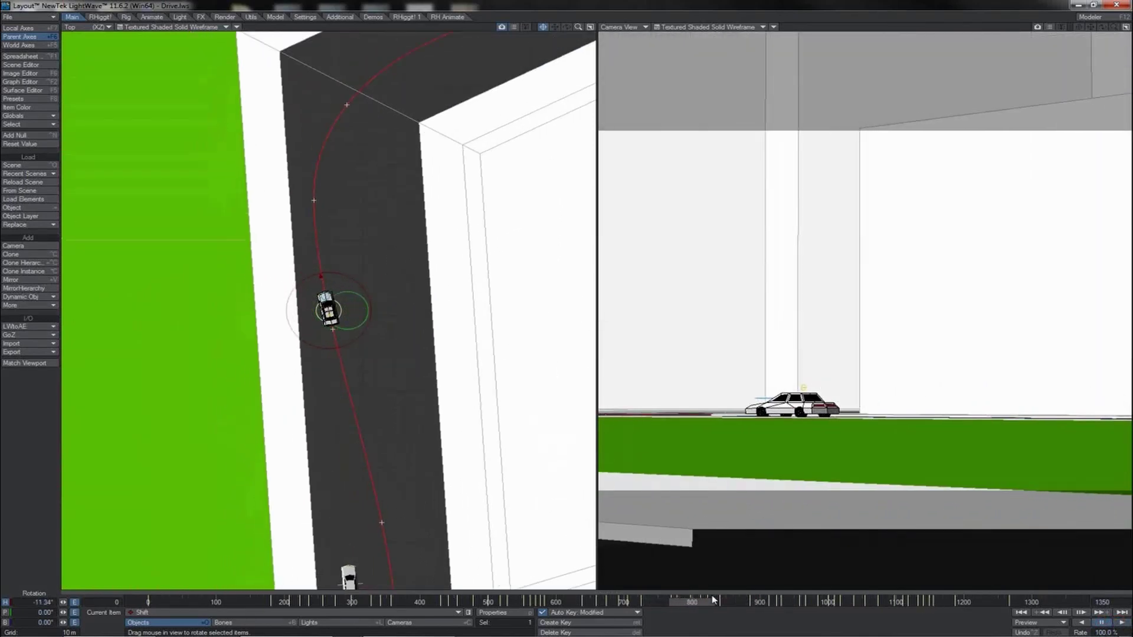
{"action": "left_click_drag", "start_coordinate": [695, 607], "coordinate": [661, 607]}
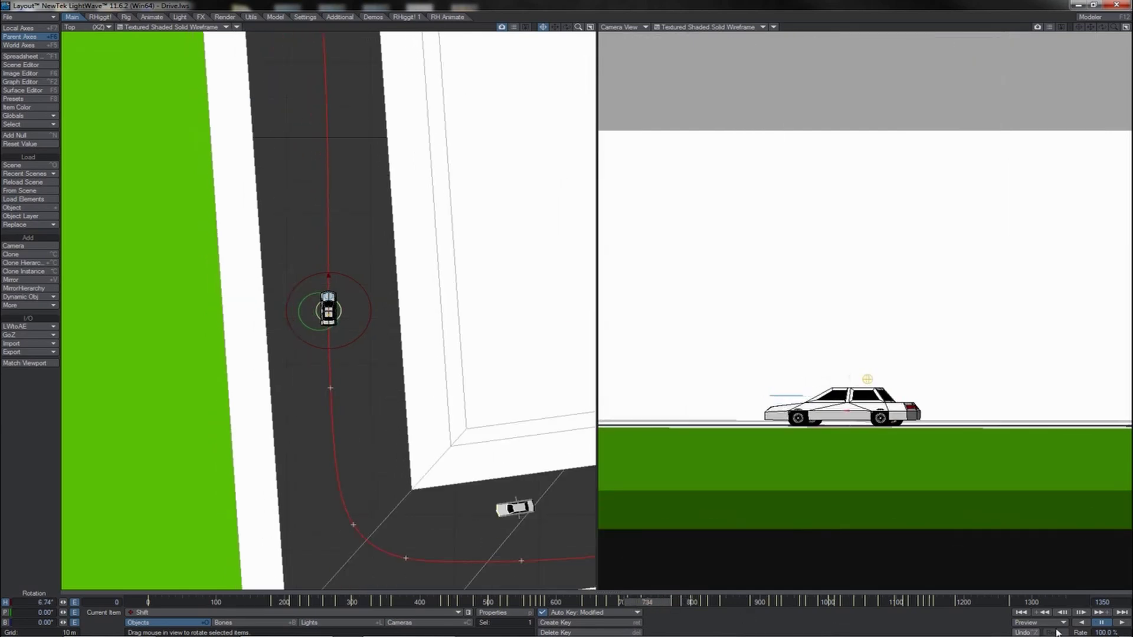
{"action": "left_click", "coordinate": [1121, 623]}
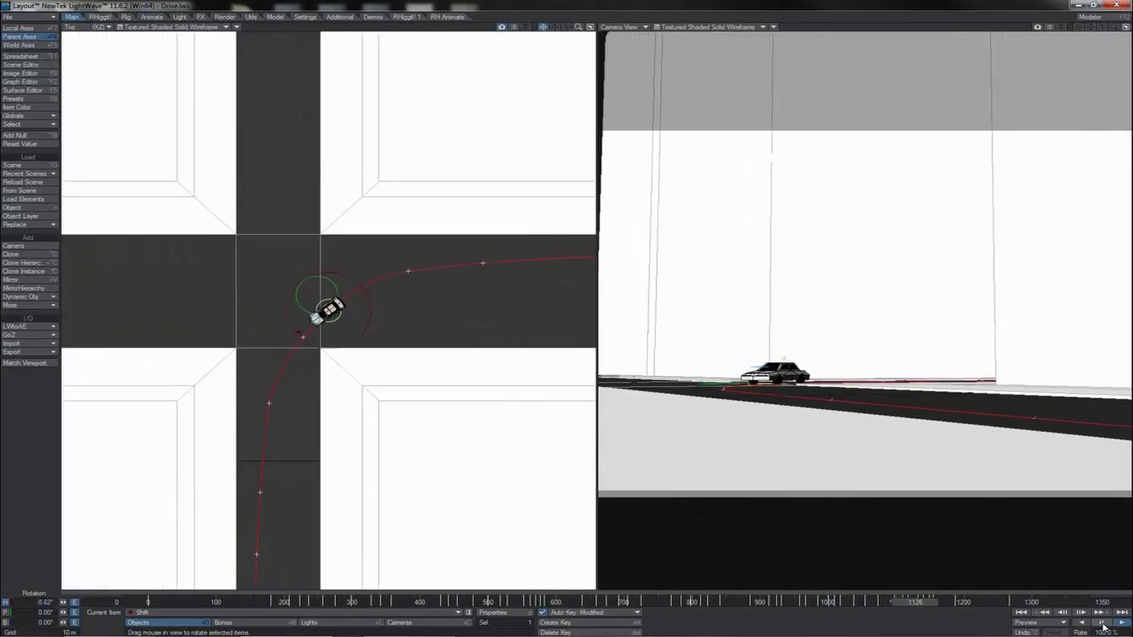
Replay the stretch between about frames 404 and 551 to examine how the car weaves into the turn.
{"action": "left_click", "coordinate": [519, 603]}
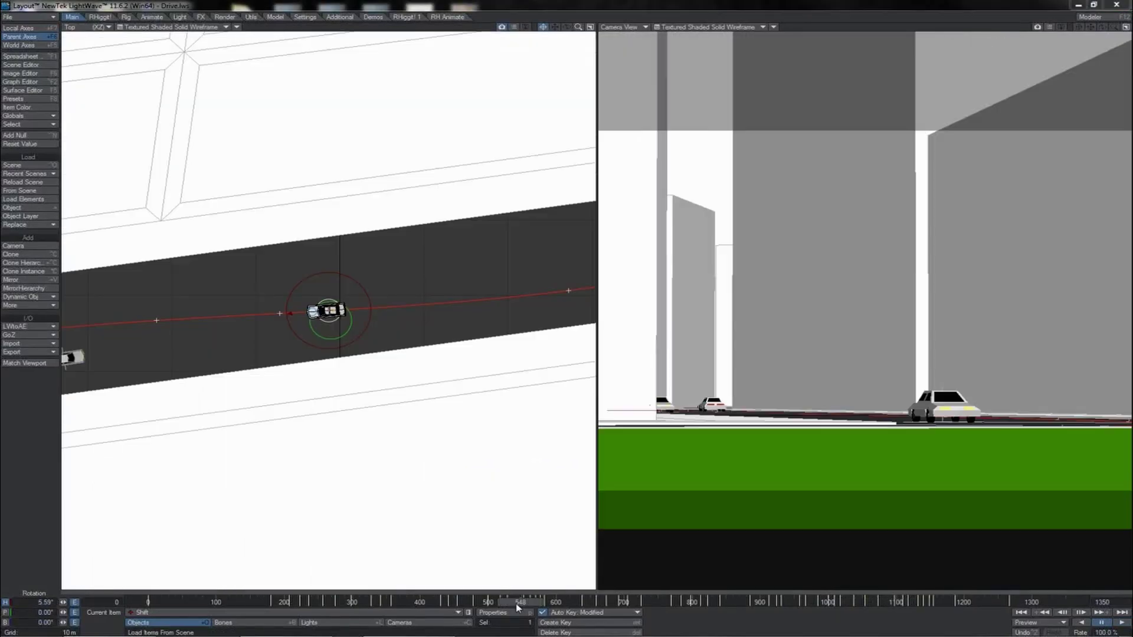
{"action": "left_click_drag", "start_coordinate": [518, 603], "coordinate": [428, 602]}
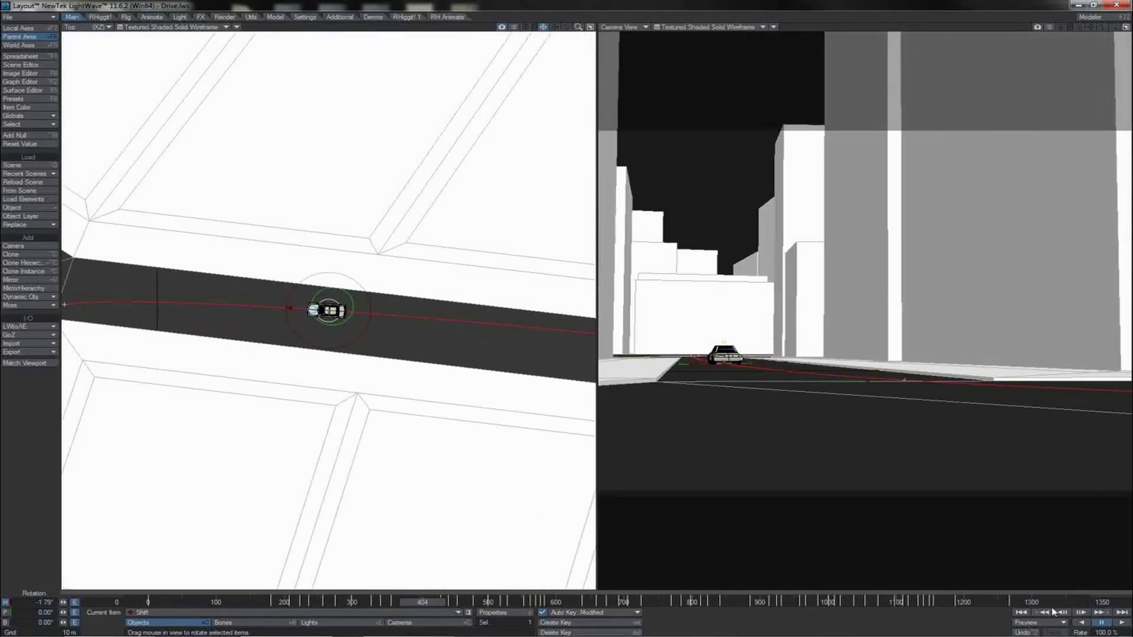
{"action": "left_click", "coordinate": [1120, 625]}
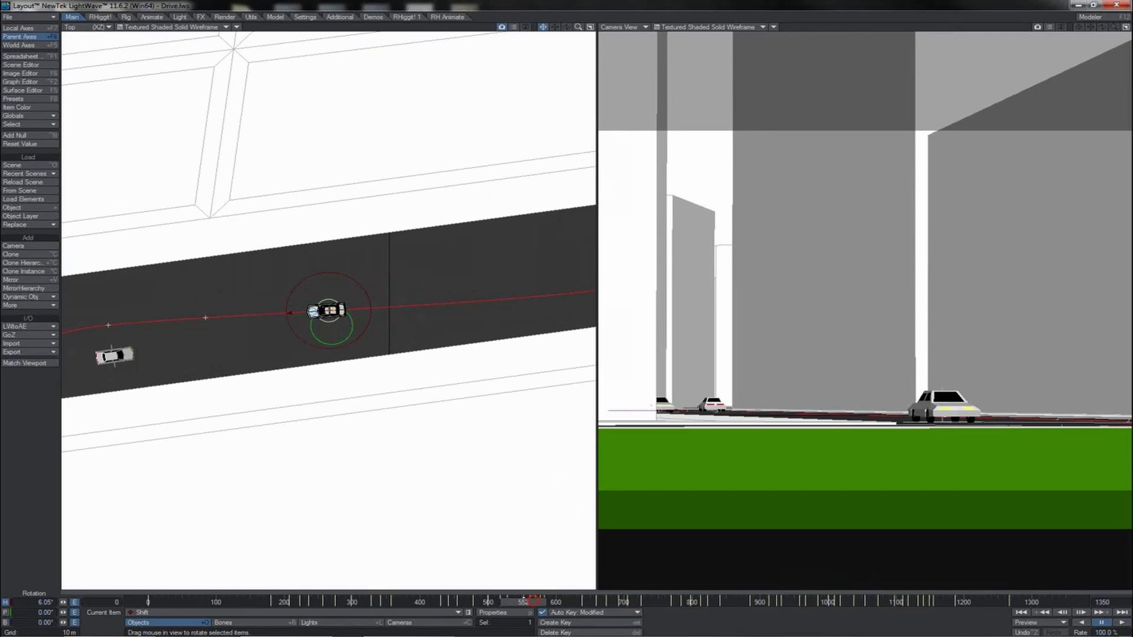
{"action": "left_click_drag", "start_coordinate": [535, 602], "coordinate": [504, 601]}
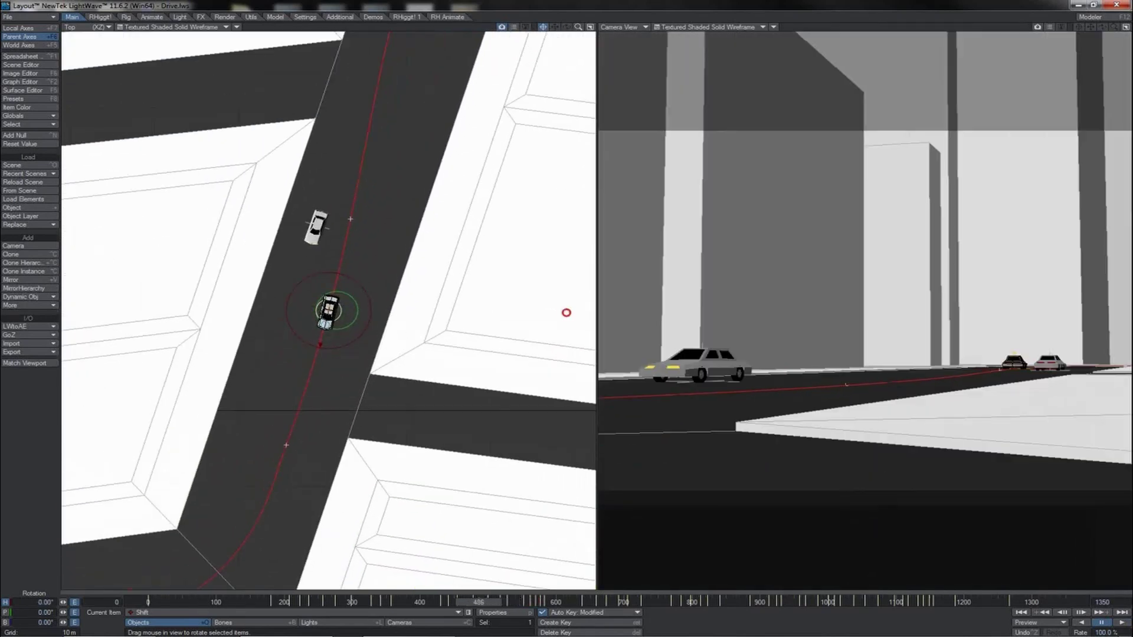
{"action": "left_click", "coordinate": [1121, 624]}
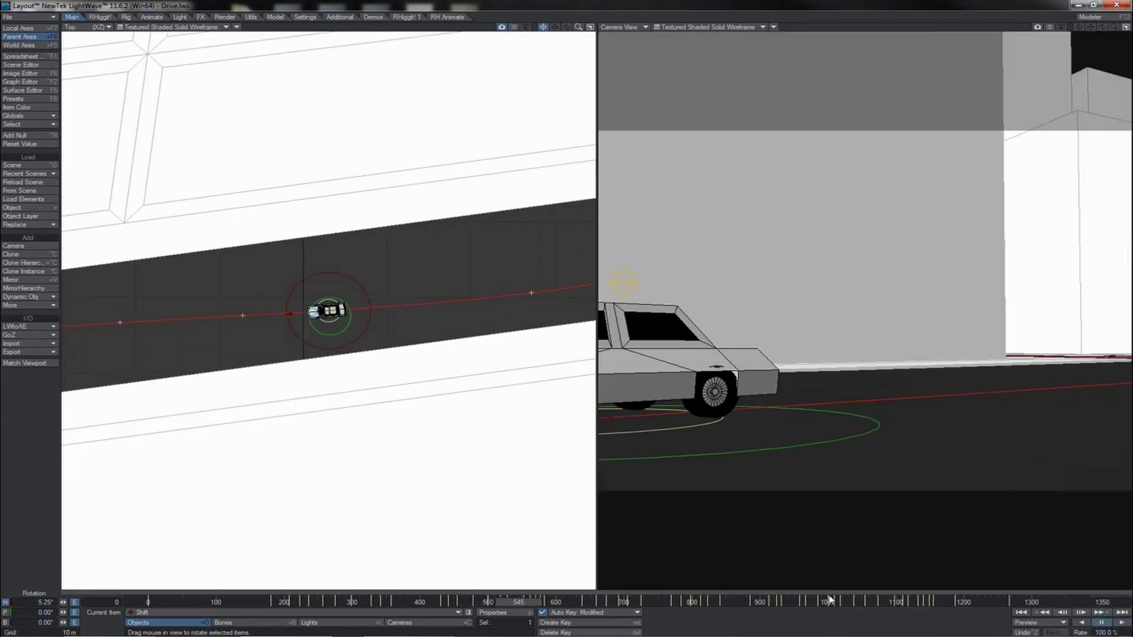
{"action": "left_click_drag", "start_coordinate": [527, 605], "coordinate": [486, 605]}
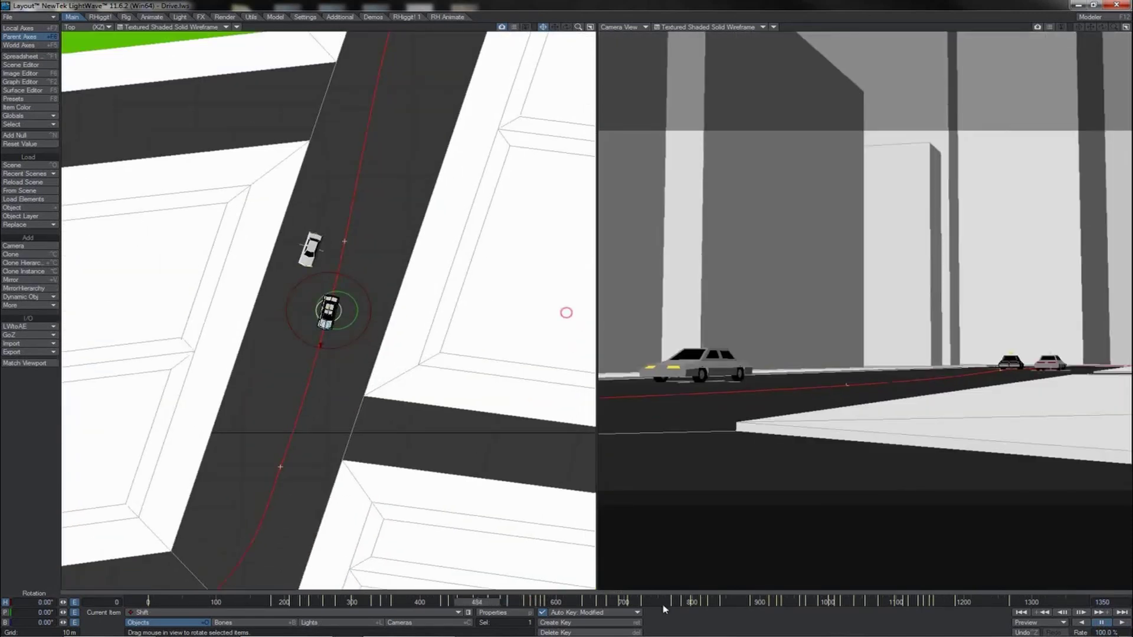
{"action": "left_click", "coordinate": [1120, 623]}
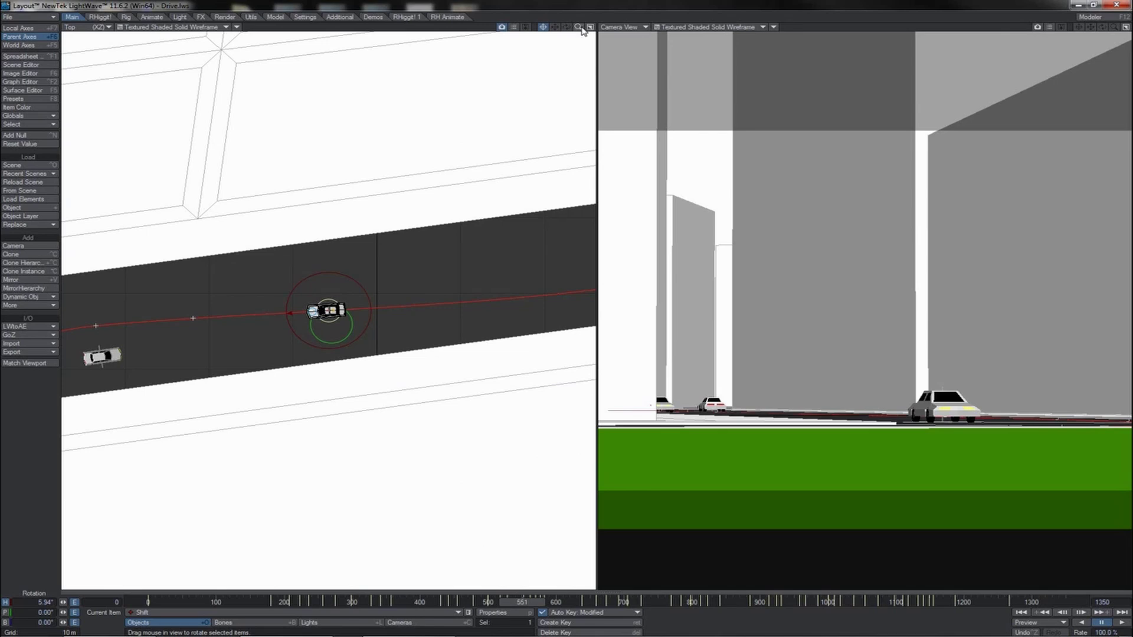
Select Car_SlidePivot and move it forward to Z 1.3756 m on frame 0, toward the front of the car.
{"action": "left_click_drag", "start_coordinate": [579, 27], "coordinate": [614, 27]}
{"action": "left_click_drag", "start_coordinate": [401, 247], "coordinate": [466, 247], "text": "ctrl+alt"}
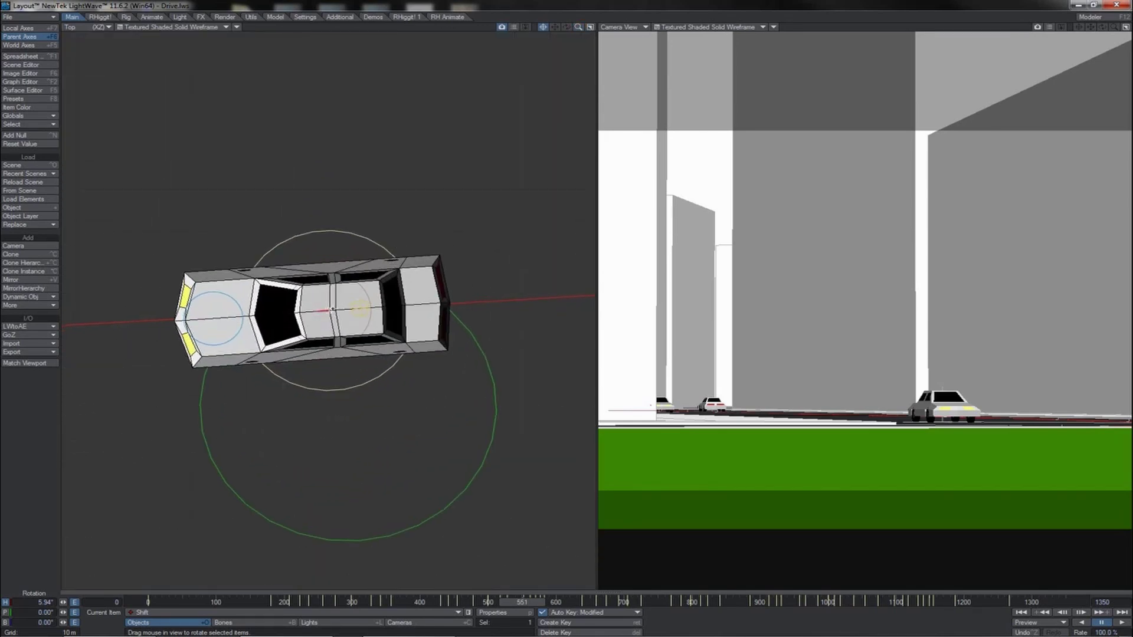
{"action": "left_click", "coordinate": [332, 309]}
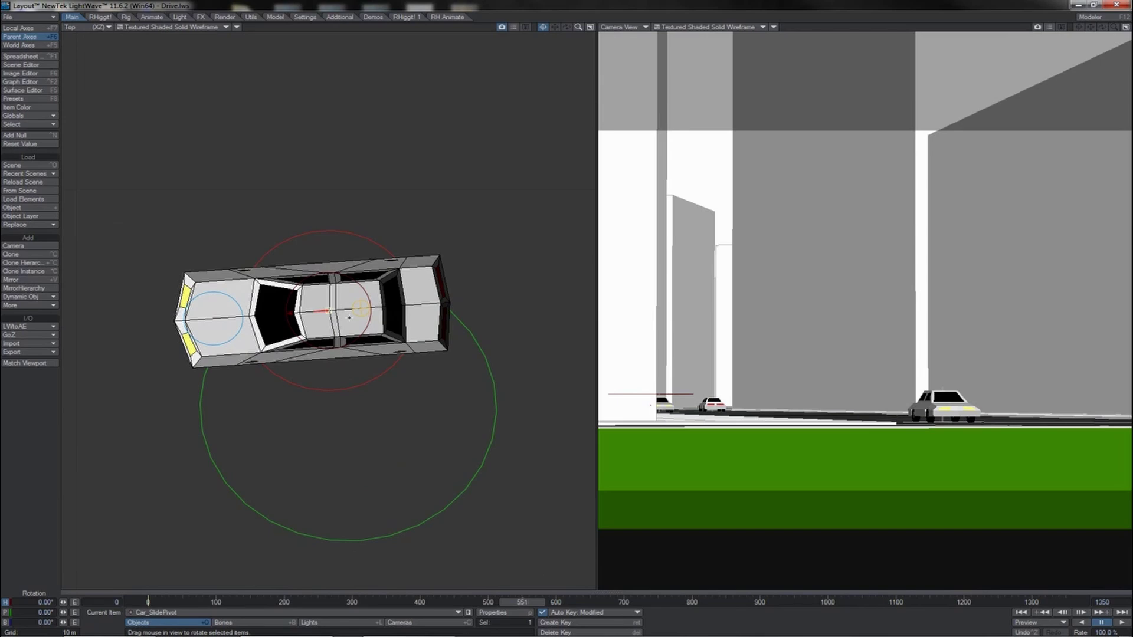
{"action": "key", "text": "shift+Left"}
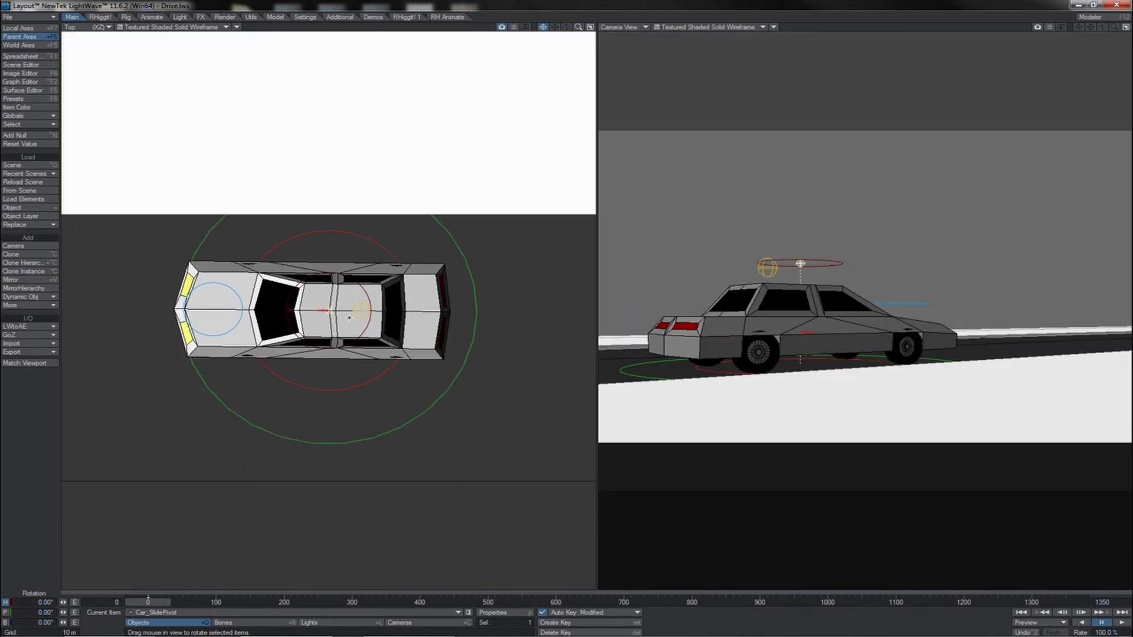
{"action": "key", "text": "t"}
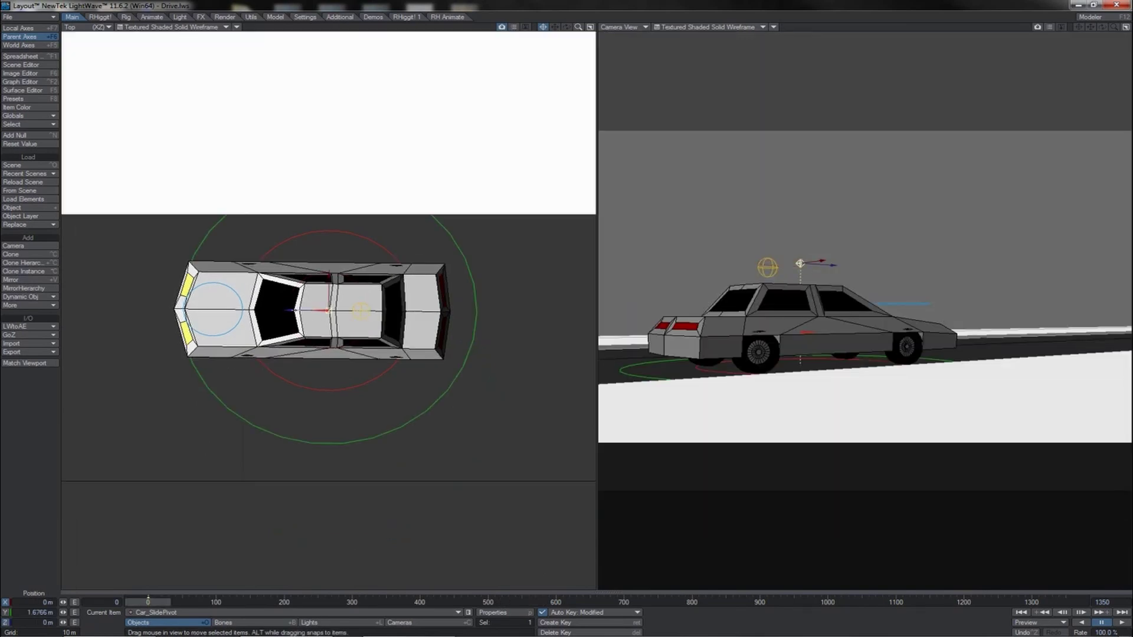
{"action": "left_click_drag", "start_coordinate": [295, 310], "coordinate": [213, 311]}
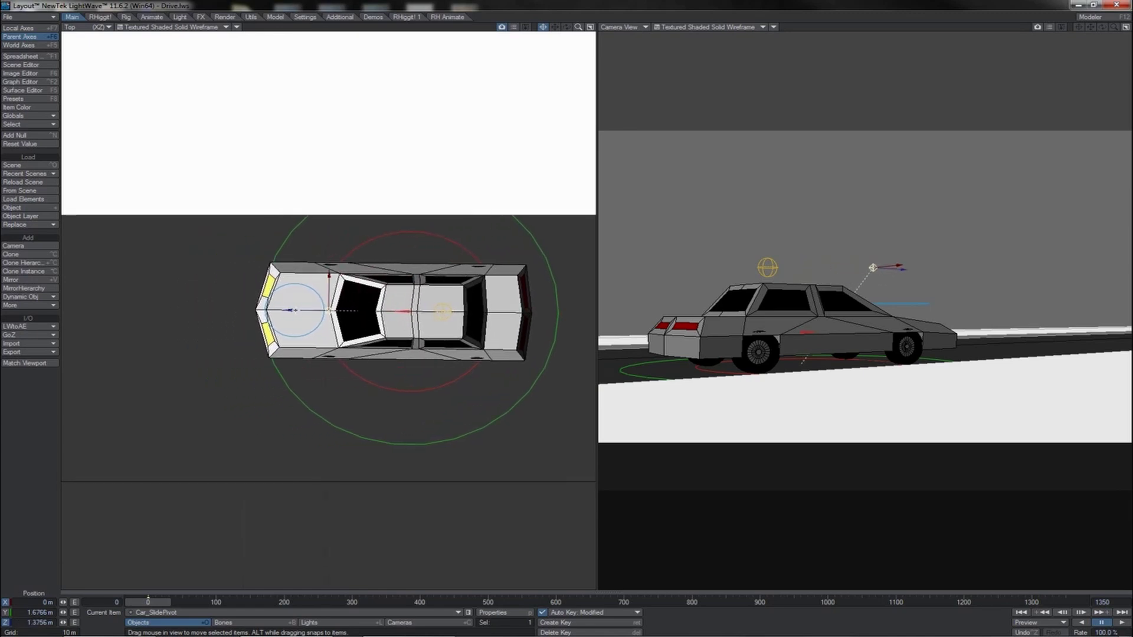
Test the new pivot position by rotating Car_SlidePivot's heading, and undo the rotation.
{"action": "key", "text": "y"}
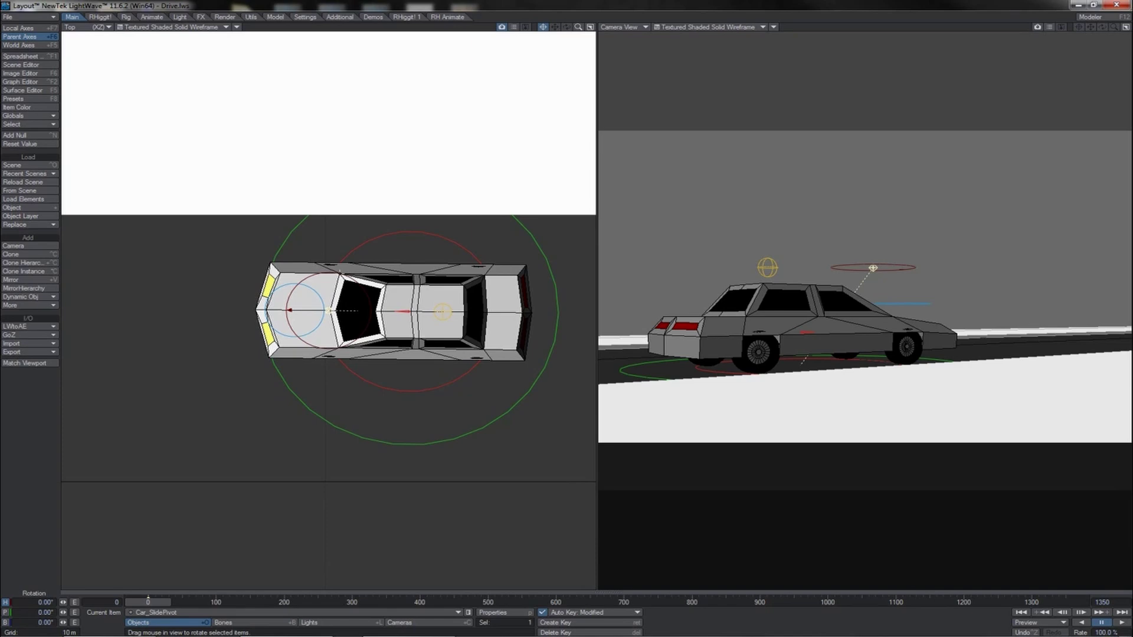
{"action": "left_click_drag", "start_coordinate": [340, 273], "coordinate": [365, 274]}
{"action": "key", "text": "ctrl+z"}
Create a key for Car_SlidePivot on frame 224 with its heading at 0°.
{"action": "left_click_drag", "start_coordinate": [577, 27], "coordinate": [566, 312]}
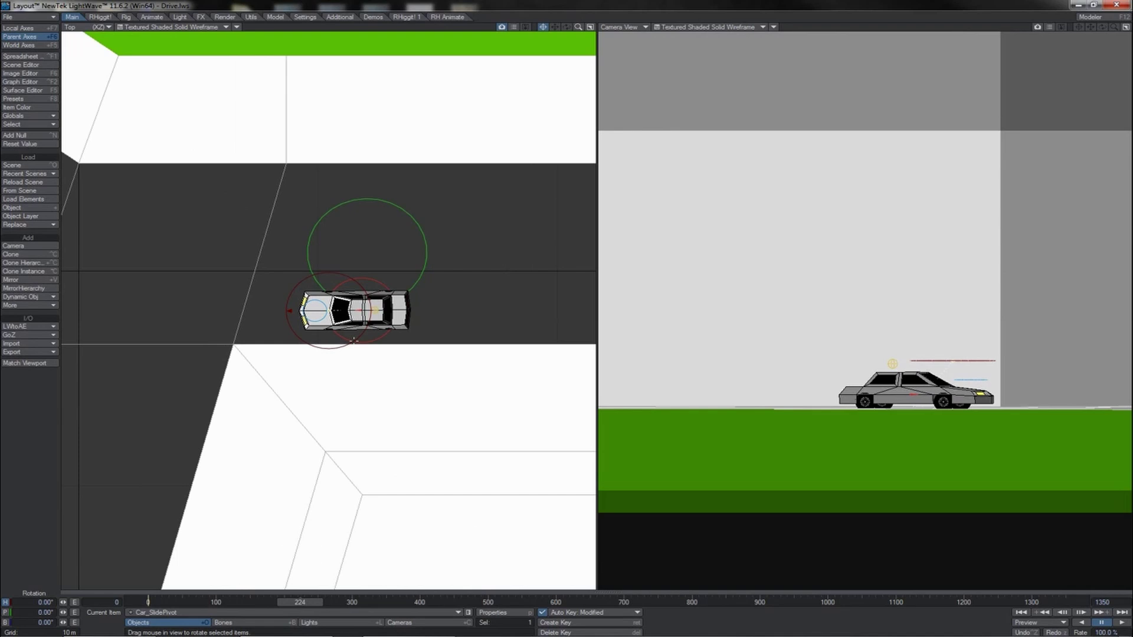
{"action": "key", "text": "Return"}
{"action": "key", "text": "Return"}
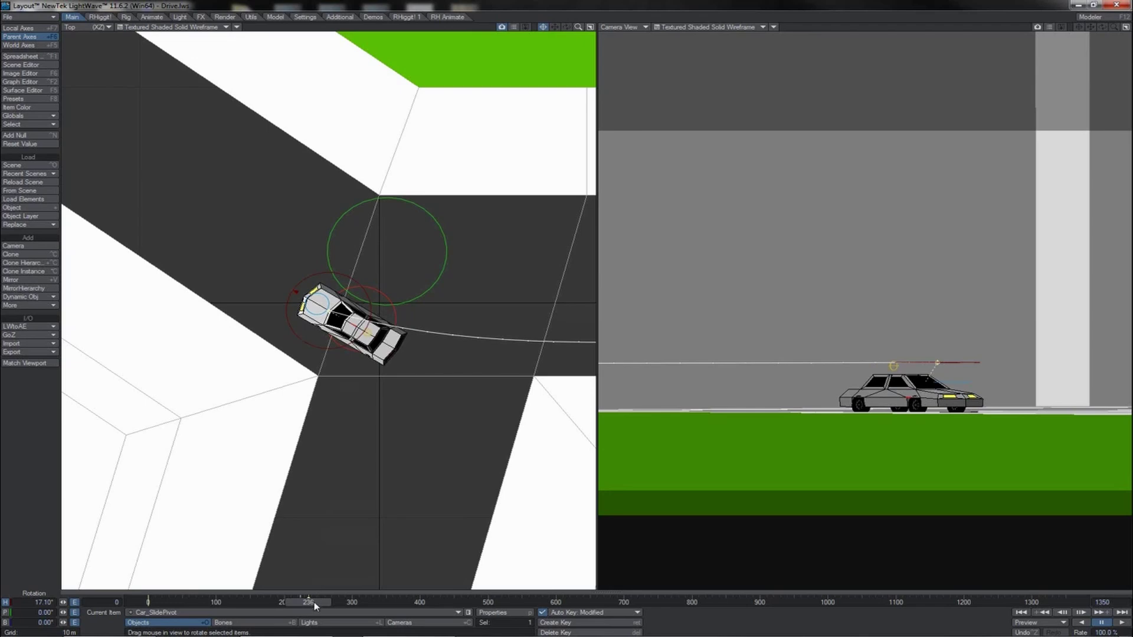
Reset Car_SlidePivot's heading to 0° on frame 256, after the car has come out of the corner.
{"action": "mouse_move", "coordinate": [314, 602]}
{"action": "left_mouse_down"}
{"action": "mouse_move", "coordinate": [304, 602]}
{"action": "mouse_move", "coordinate": [315, 602]}
{"action": "left_mouse_up"}
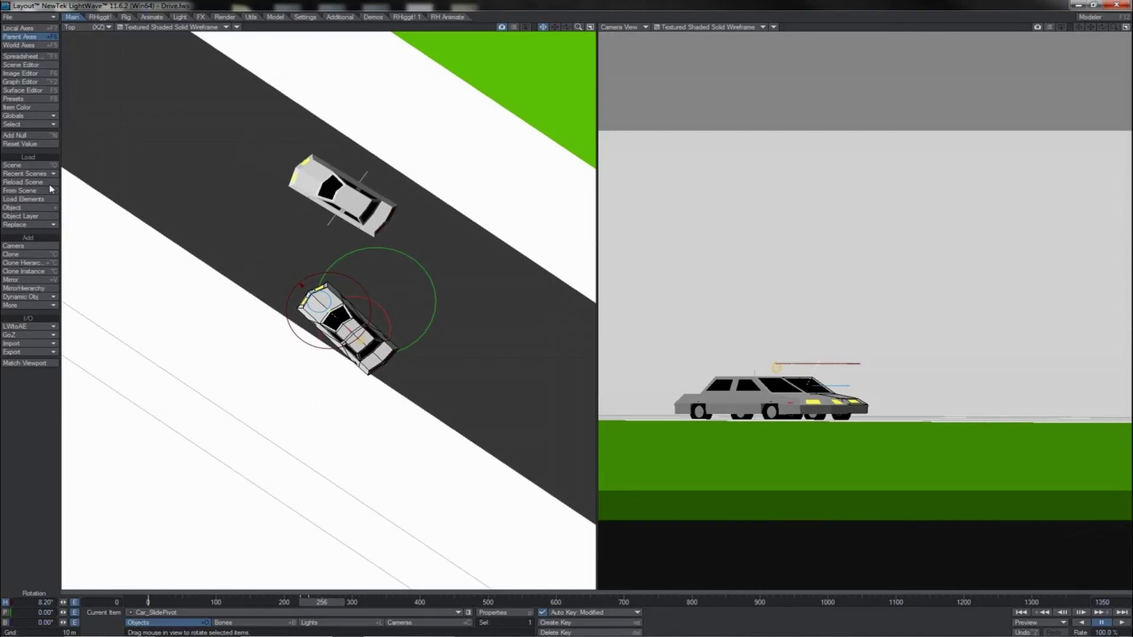
{"action": "left_click", "coordinate": [33, 145]}
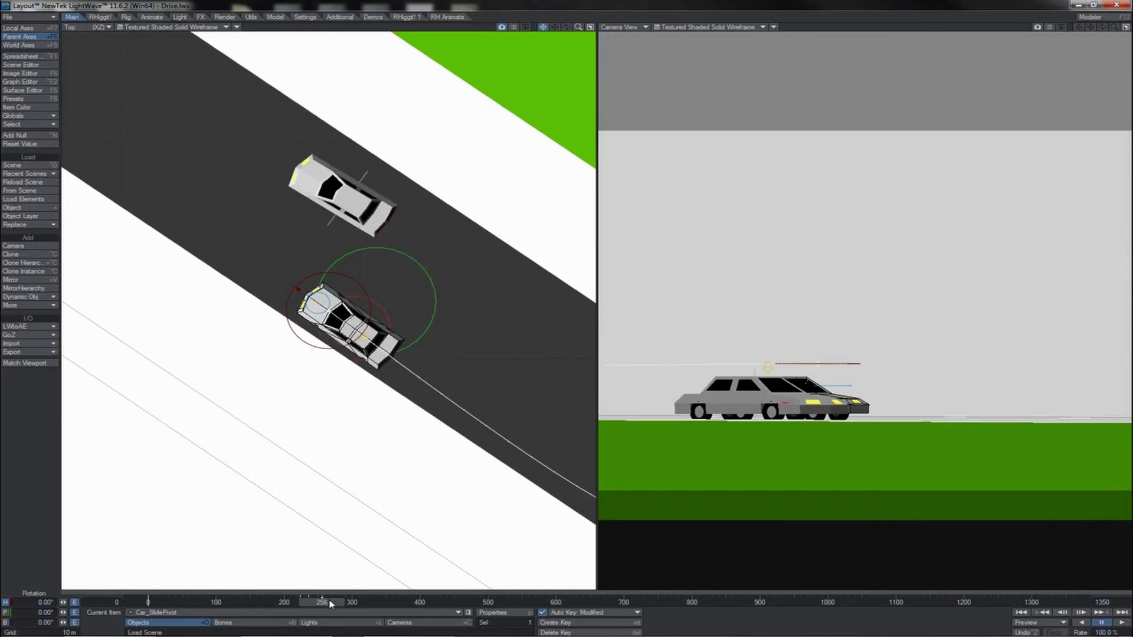
Play back the first slide, swing Car_SlidePivot's heading to -12.50° in the following bend, and reset the heading to 0° on frame 349.
{"action": "left_click_drag", "start_coordinate": [328, 604], "coordinate": [292, 605]}
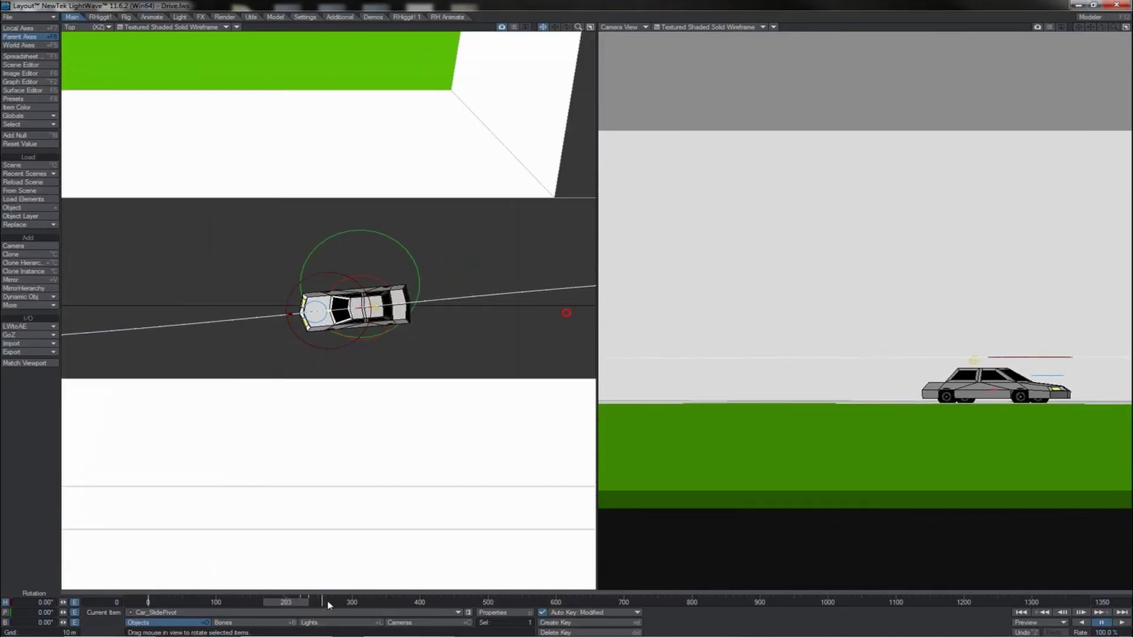
{"action": "left_click", "coordinate": [1122, 623]}
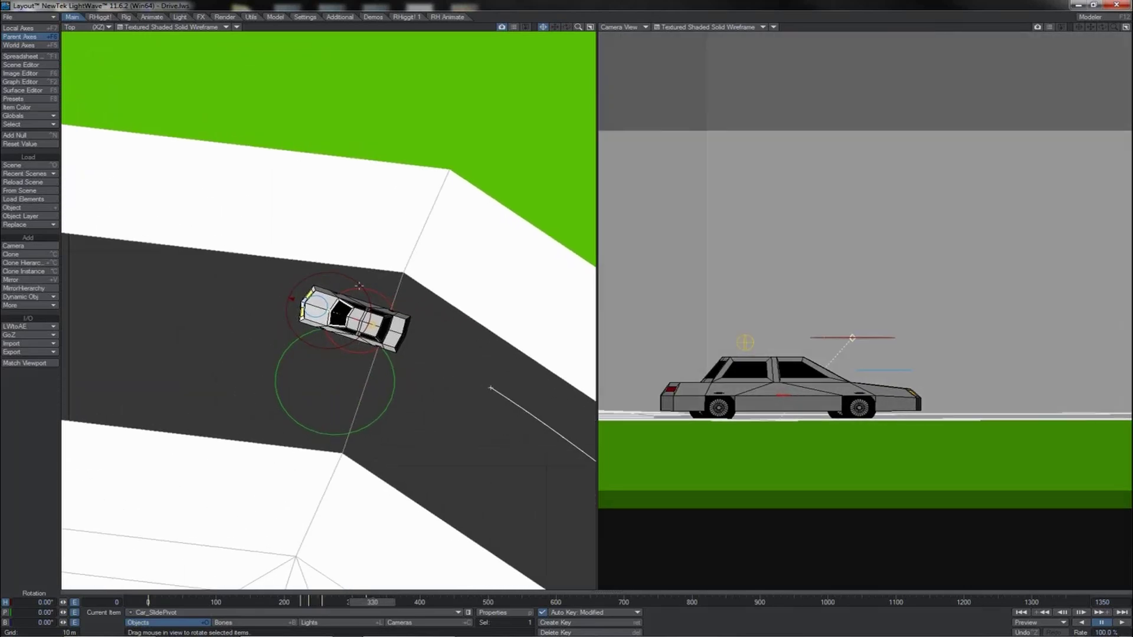
{"action": "left_click_drag", "start_coordinate": [359, 287], "coordinate": [341, 290]}
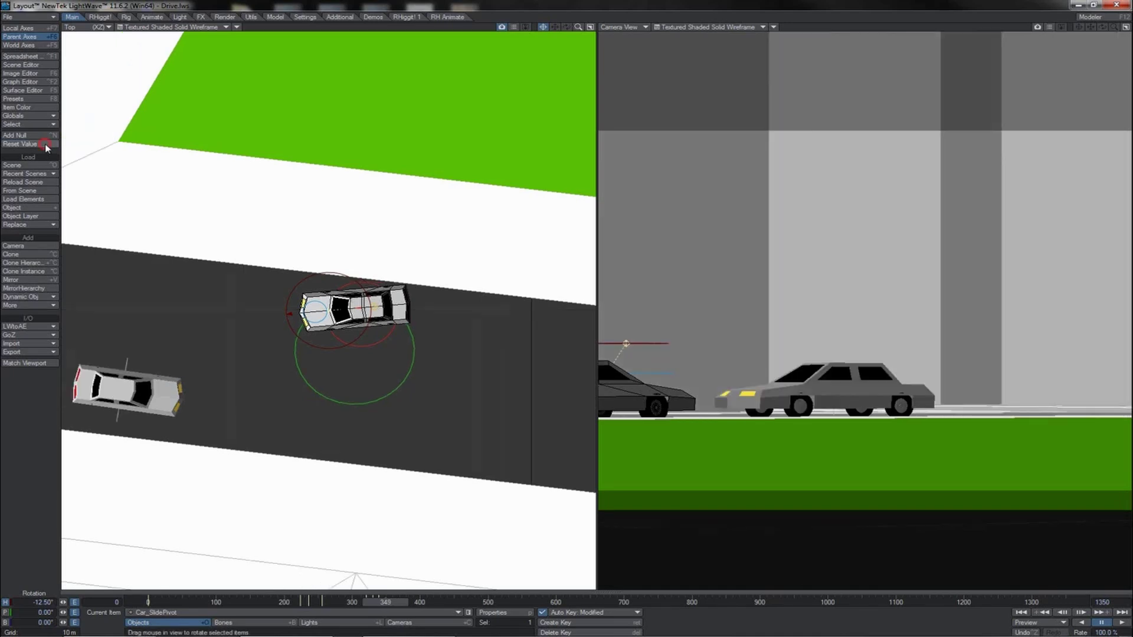
{"action": "left_click", "coordinate": [45, 144]}
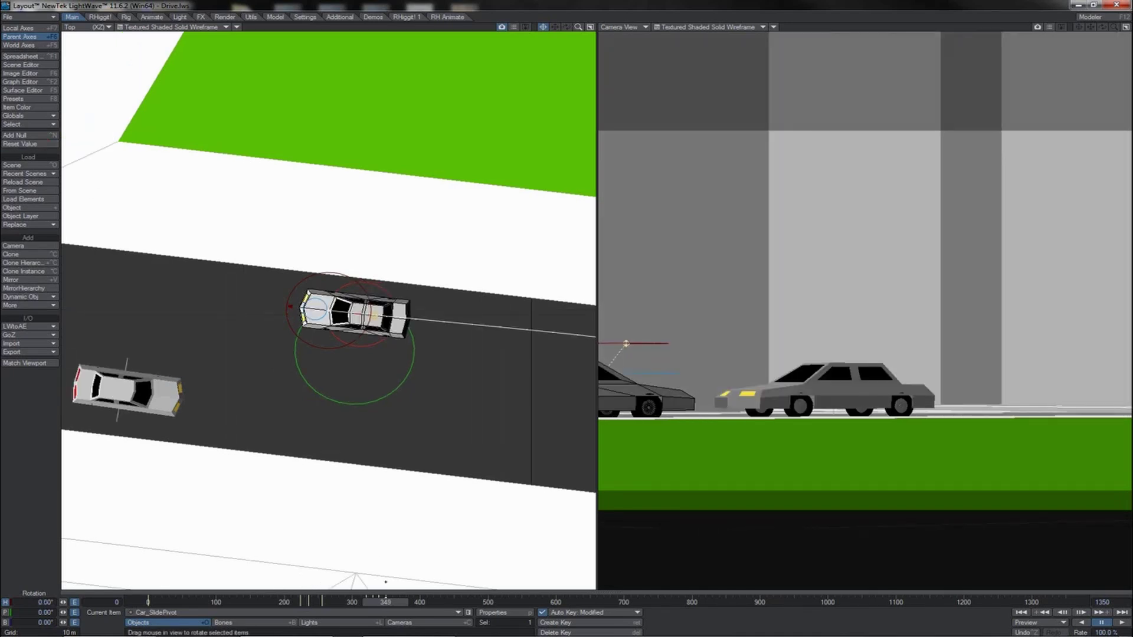
Play back the car's slide through the bend from frame 296 and return to the key on frame 349.
{"action": "left_click_drag", "start_coordinate": [384, 605], "coordinate": [349, 605]}
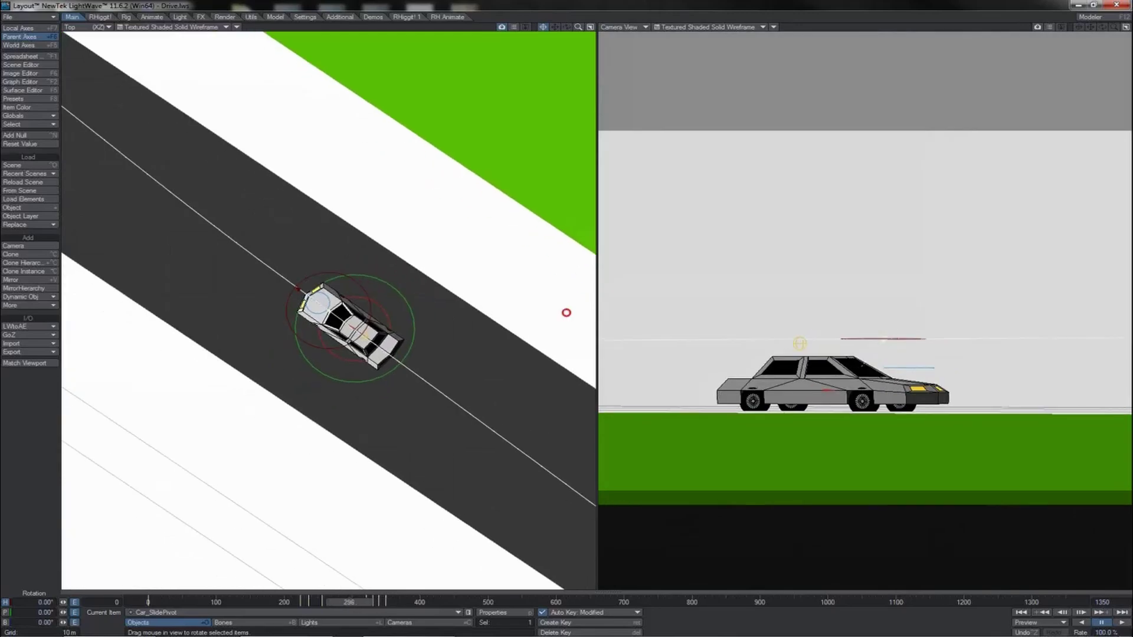
{"action": "left_click", "coordinate": [1123, 624]}
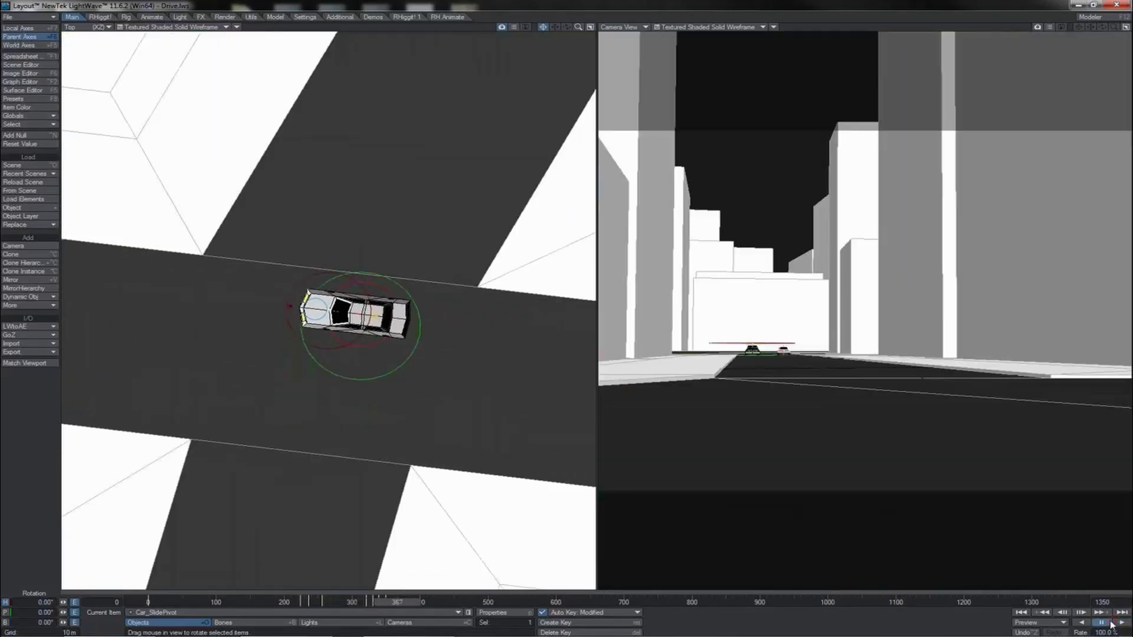
{"action": "key", "text": "shift+Left"}
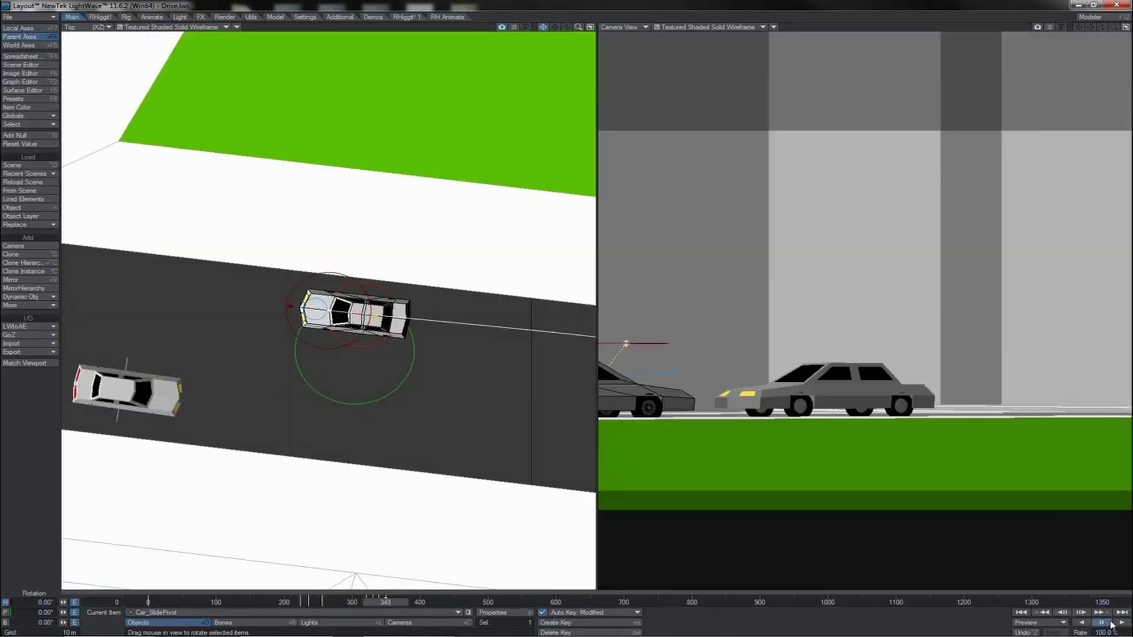
Retime Car_SlidePivot's frame 349 key to frame 347 and add small heading wobbles after it to settle the car.
{"action": "left_click", "coordinate": [448, 593]}
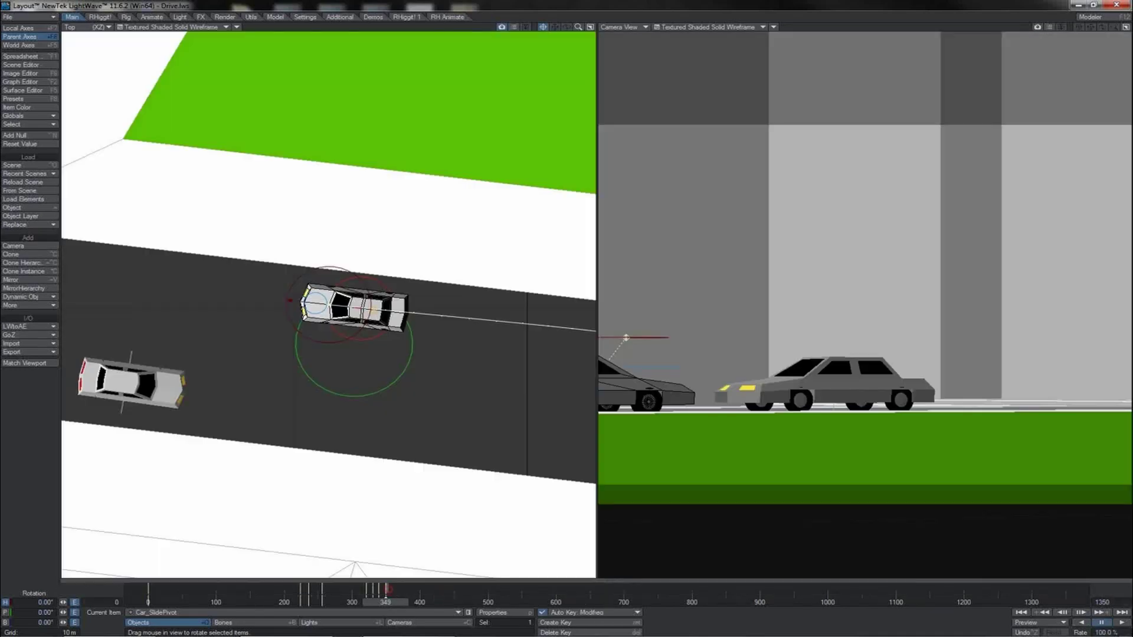
{"action": "left_click_drag", "start_coordinate": [388, 592], "coordinate": [385, 592]}
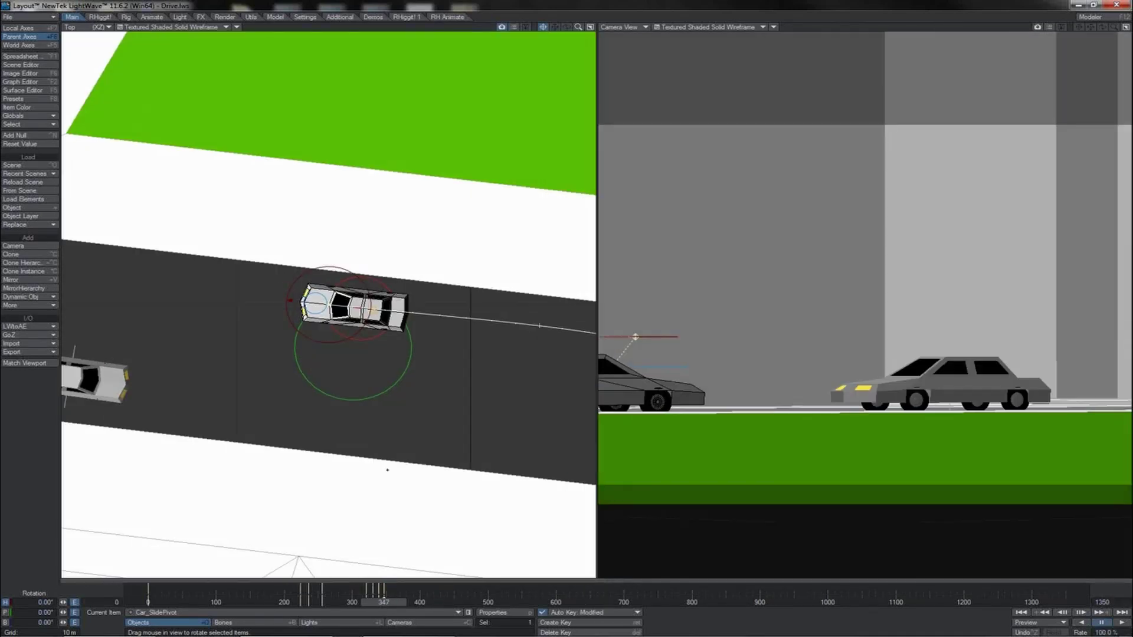
{"action": "key", "text": "shift+Right"}
{"action": "key", "text": "shift+Left"}
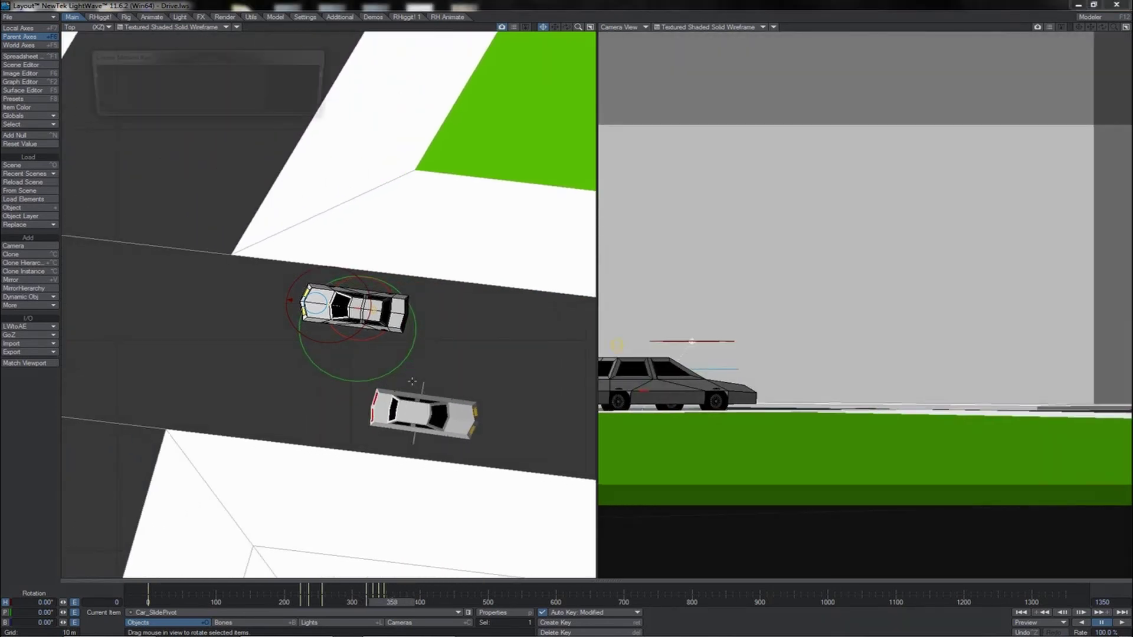
{"action": "key", "text": "shift+Left"}
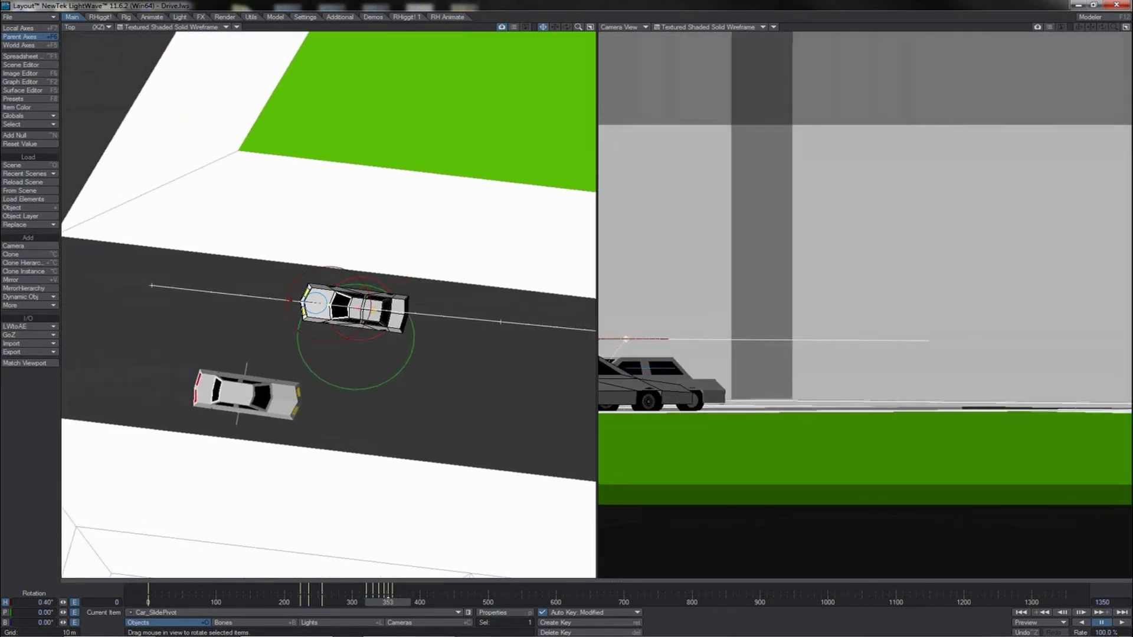
{"action": "mouse_move", "coordinate": [373, 310]}
{"action": "left_mouse_down"}
{"action": "mouse_move", "coordinate": [384, 312]}
{"action": "mouse_move", "coordinate": [365, 313]}
{"action": "left_mouse_up"}
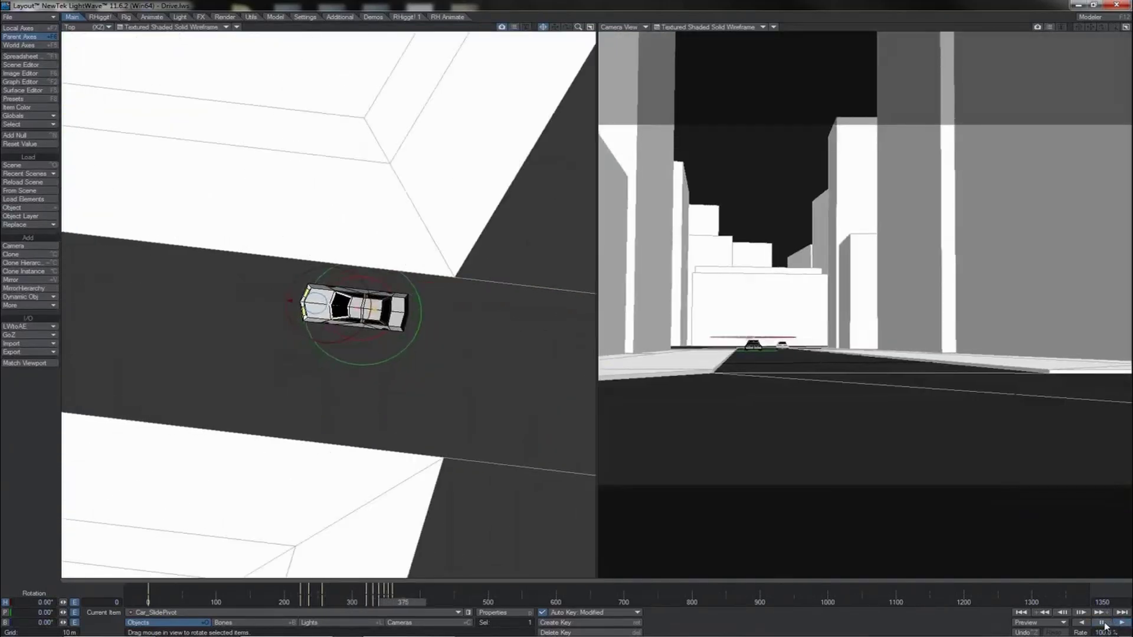
Play the animation on to the next corner and create a key for Car_SlidePivot on frame 435.
{"action": "left_click", "coordinate": [1103, 624]}
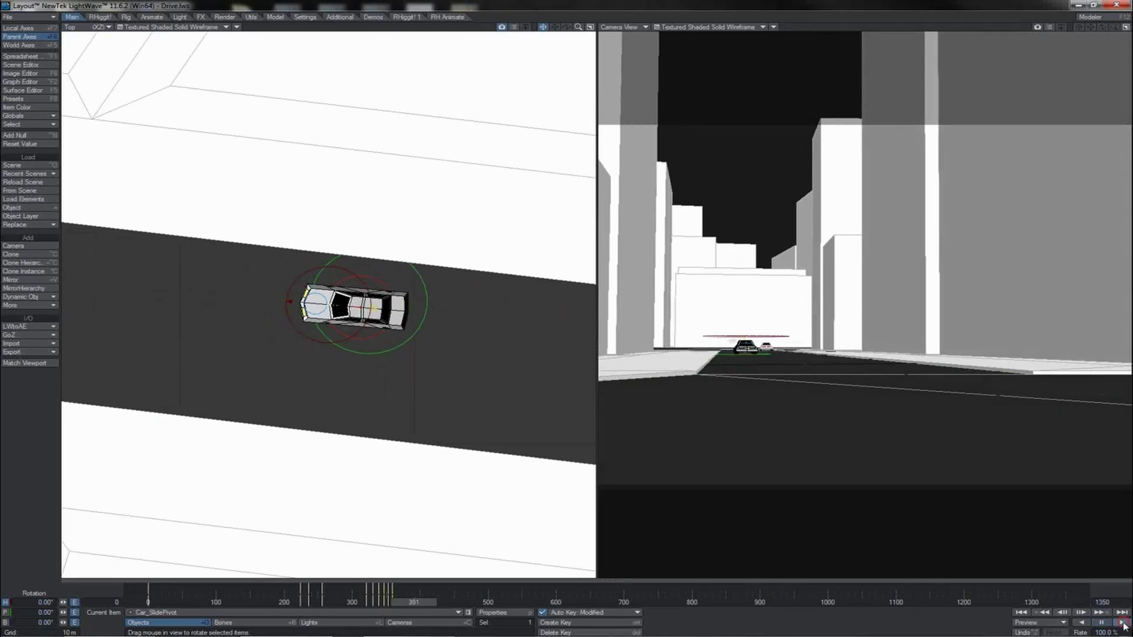
{"action": "left_click", "coordinate": [1099, 623]}
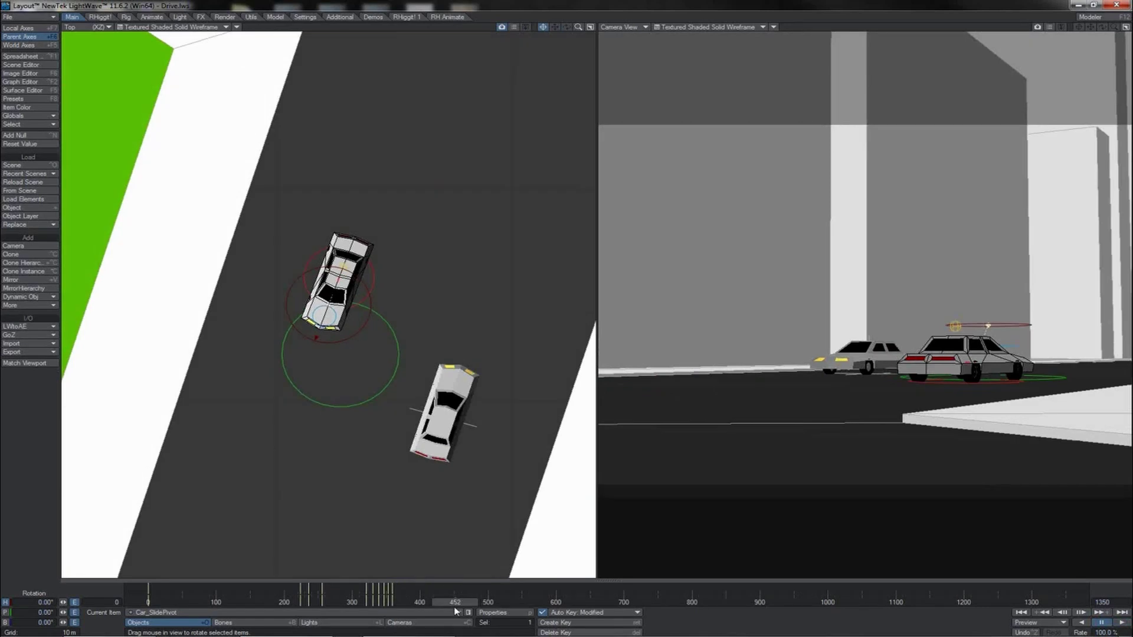
{"action": "mouse_move", "coordinate": [456, 602]}
{"action": "left_mouse_down"}
{"action": "mouse_move", "coordinate": [429, 602]}
{"action": "mouse_move", "coordinate": [456, 603]}
{"action": "left_mouse_up"}
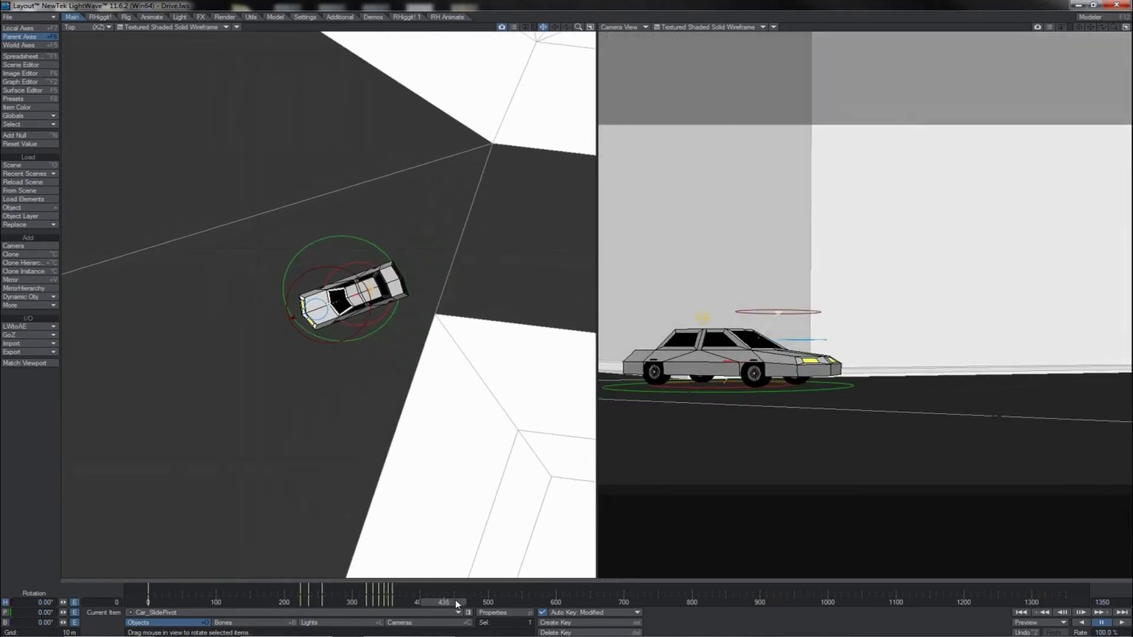
{"action": "key", "text": "Return"}
{"action": "key", "text": "Return"}
Rotate Car_SlidePivot's heading to -40.50° on frame 449 so the car's rear swings out in the corner.
{"action": "key", "text": "Right"}
{"action": "key", "text": "Right"}
{"action": "key", "text": "Right"}
{"action": "key", "text": "Right"}
{"action": "key", "text": "Right"}
{"action": "key", "text": "Right"}
{"action": "key", "text": "Right"}
{"action": "key", "text": "Right"}
{"action": "key", "text": "Right"}
{"action": "key", "text": "Right"}
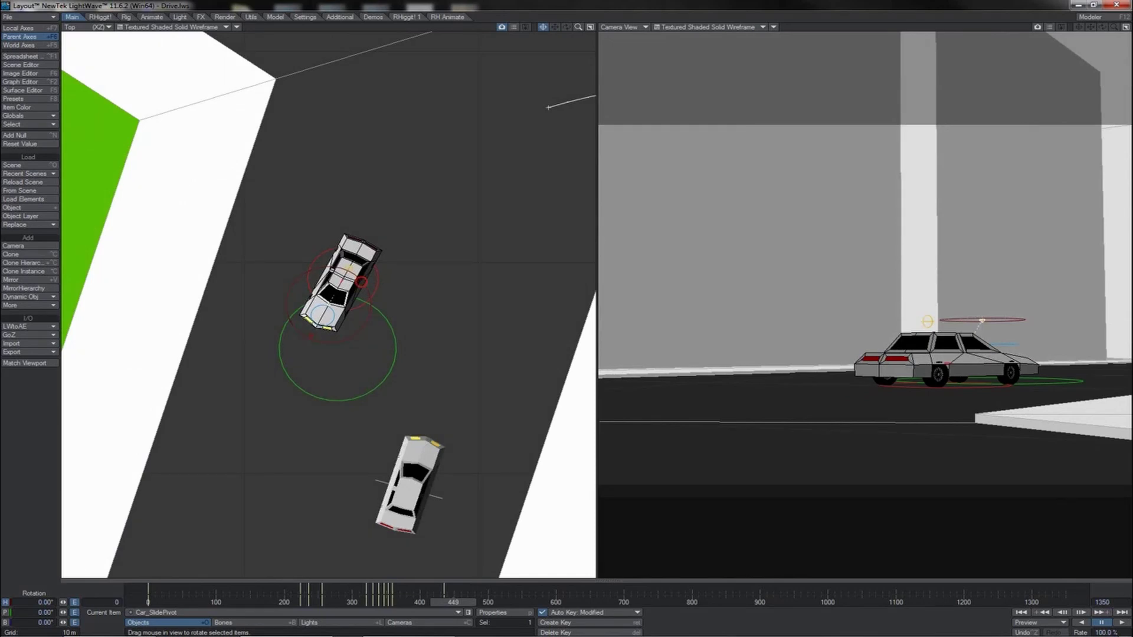
{"action": "left_click_drag", "start_coordinate": [362, 282], "coordinate": [329, 283]}
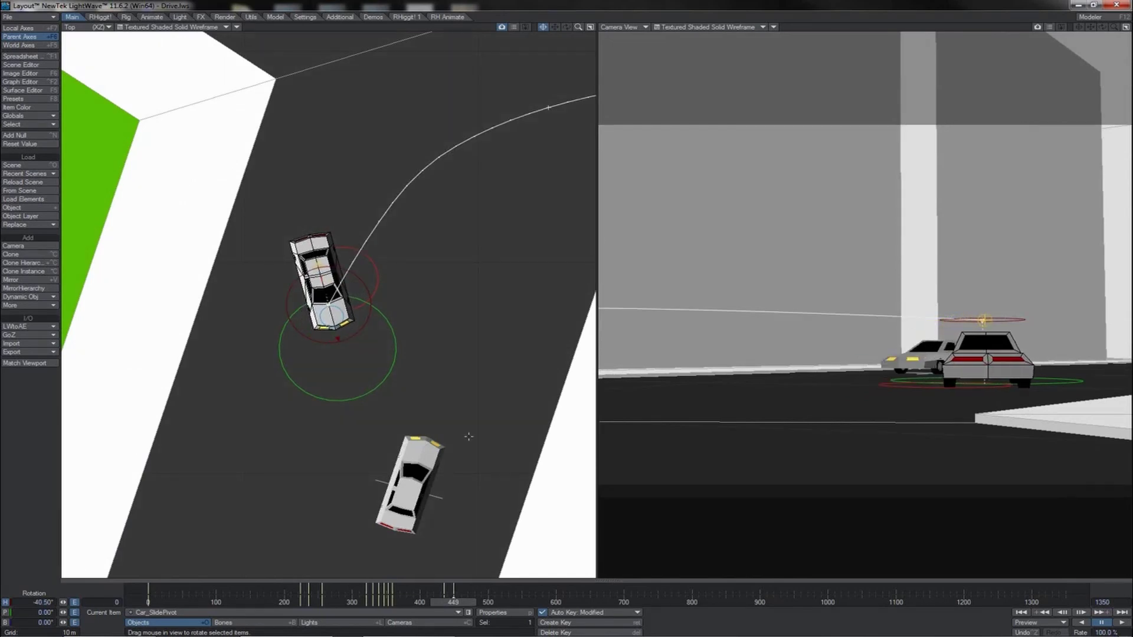
Swing Car_SlidePivot's heading back to a slight 6.60° overshoot, and reset it to 0° on frame 477.
{"action": "mouse_move", "coordinate": [459, 603]}
{"action": "left_mouse_down"}
{"action": "mouse_move", "coordinate": [317, 603]}
{"action": "mouse_move", "coordinate": [460, 603]}
{"action": "left_mouse_up"}
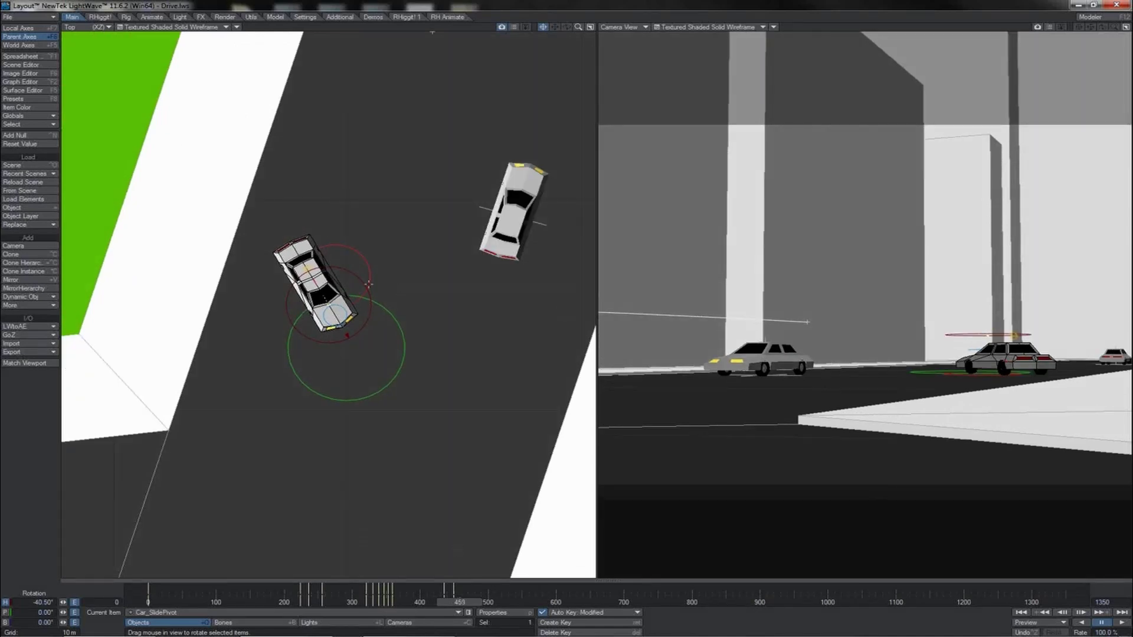
{"action": "left_click_drag", "start_coordinate": [358, 277], "coordinate": [389, 277]}
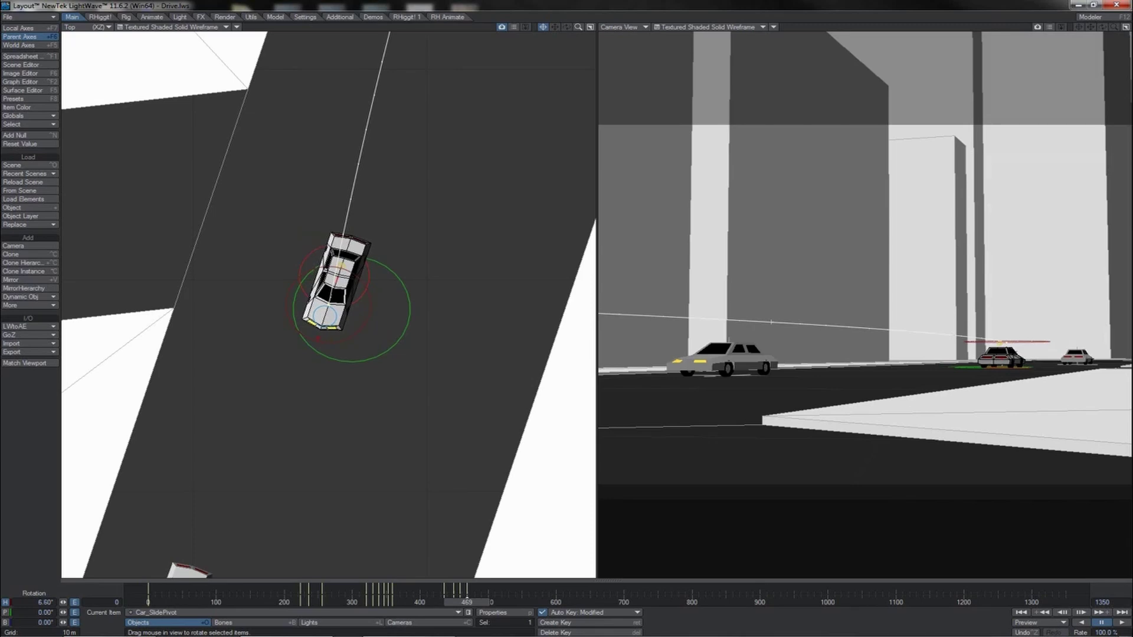
{"action": "key", "text": "Right"}
{"action": "key", "text": "Right"}
{"action": "key", "text": "Right"}
{"action": "key", "text": "Right"}
{"action": "key", "text": "Right"}
{"action": "key", "text": "Right"}
{"action": "key", "text": "Right"}
{"action": "key", "text": "Right"}
{"action": "left_click", "coordinate": [28, 143]}
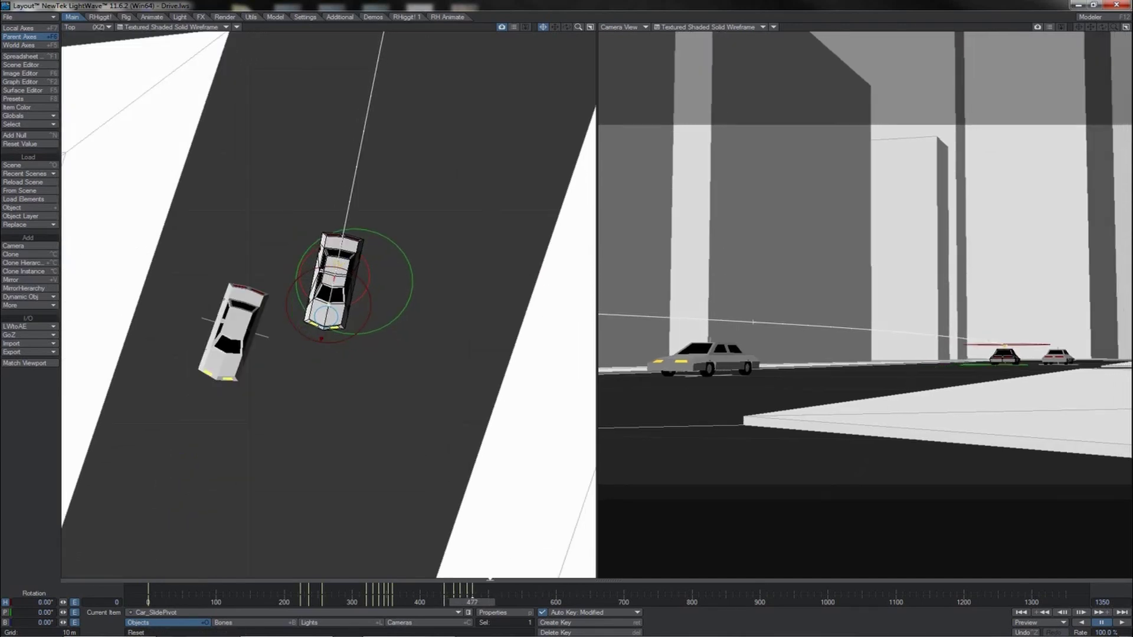
Play back the corner slide from frame 404 and step back through its keys to frame 435.
{"action": "left_click_drag", "start_coordinate": [468, 605], "coordinate": [423, 605]}
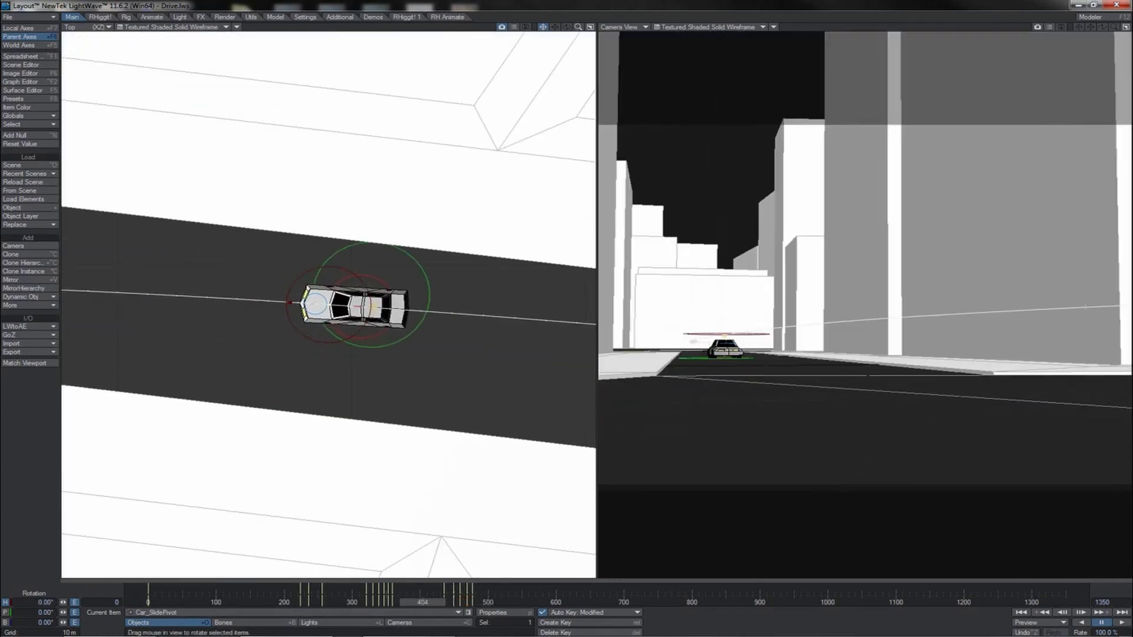
{"action": "left_click", "coordinate": [1122, 625]}
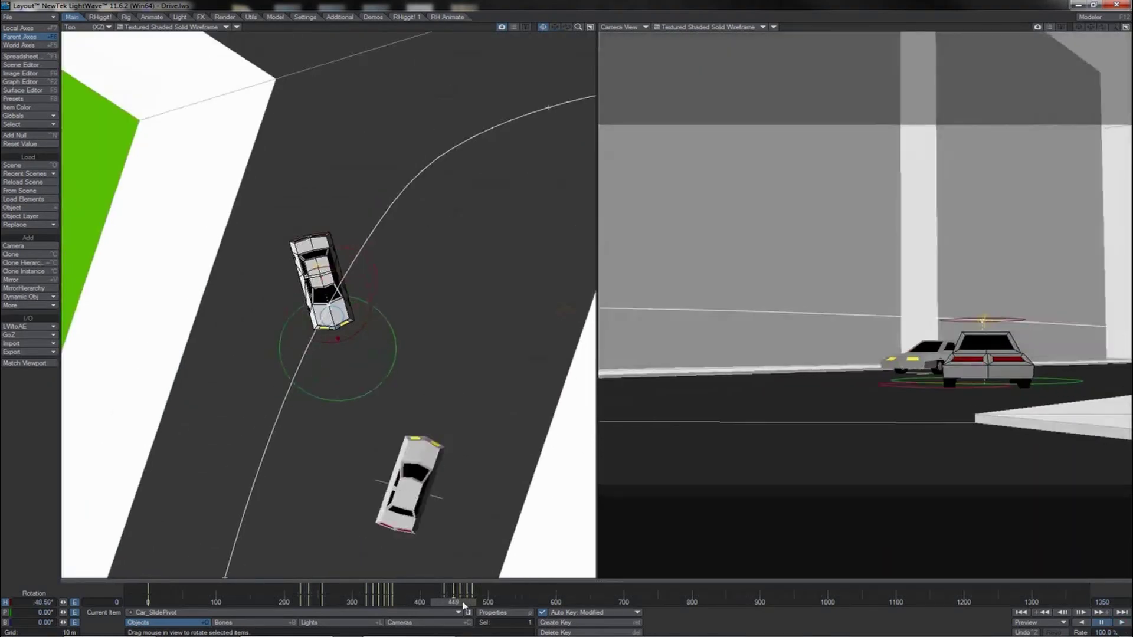
{"action": "key", "text": "shift+Left"}
{"action": "key", "text": "shift+Left"}
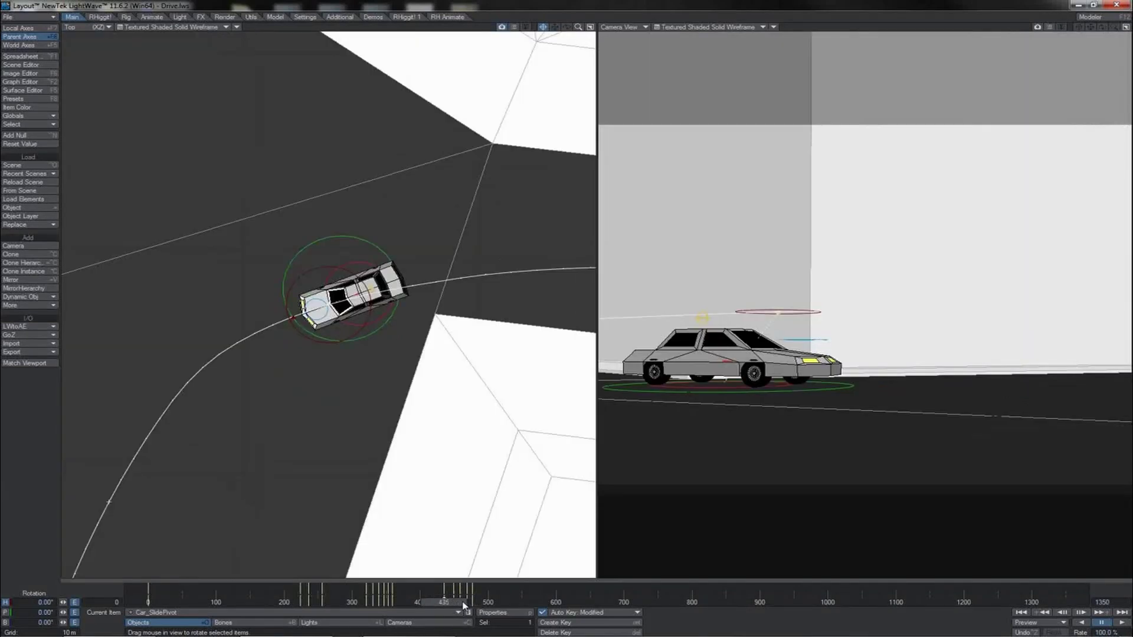
Reduce Car_SlidePivot's heading overshoot near the end of the corner slide to 4.60°.
{"action": "key", "text": "shift+Right"}
{"action": "left_click_drag", "start_coordinate": [546, 313], "coordinate": [567, 313]}
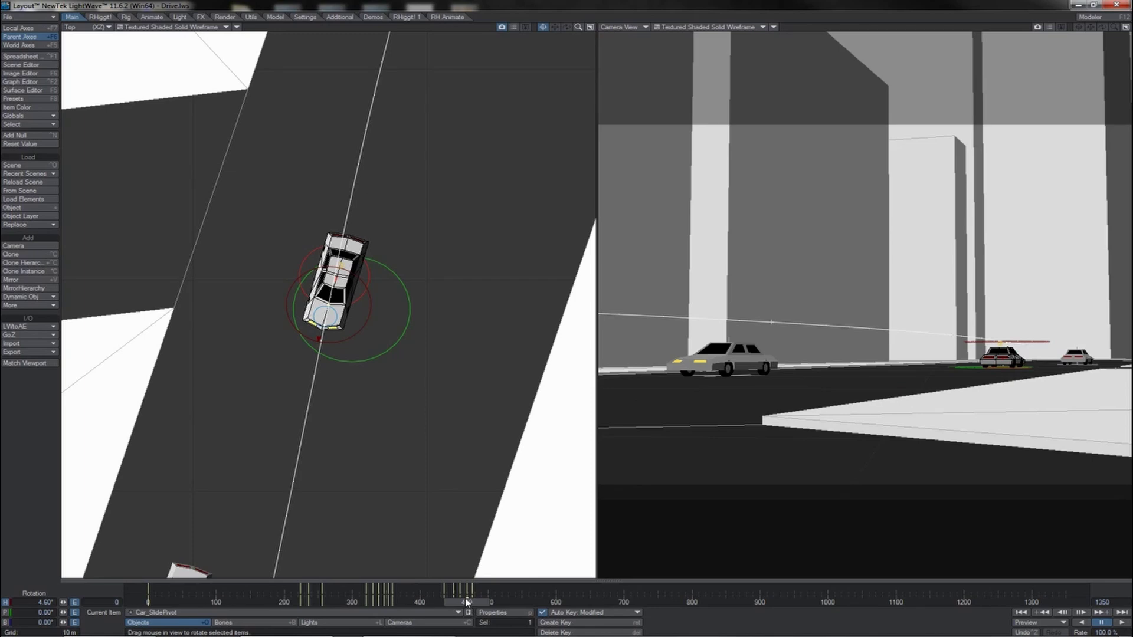
{"action": "left_click_drag", "start_coordinate": [466, 603], "coordinate": [427, 602]}
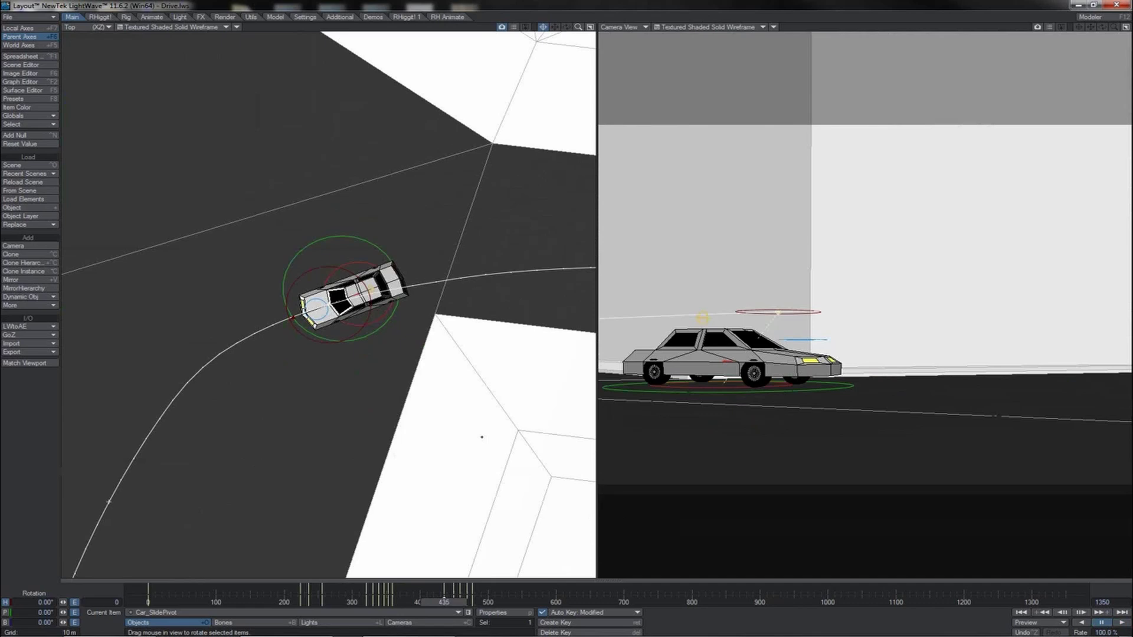
Rework Car_SlidePivot's heading keys through the corner, starting just before frame 435, and play back the slide from frame 404.
{"action": "key", "text": "Left"}
{"action": "key", "text": "Left"}
{"action": "key", "text": "Left"}
{"action": "key", "text": "Left"}
{"action": "key", "text": "Left"}
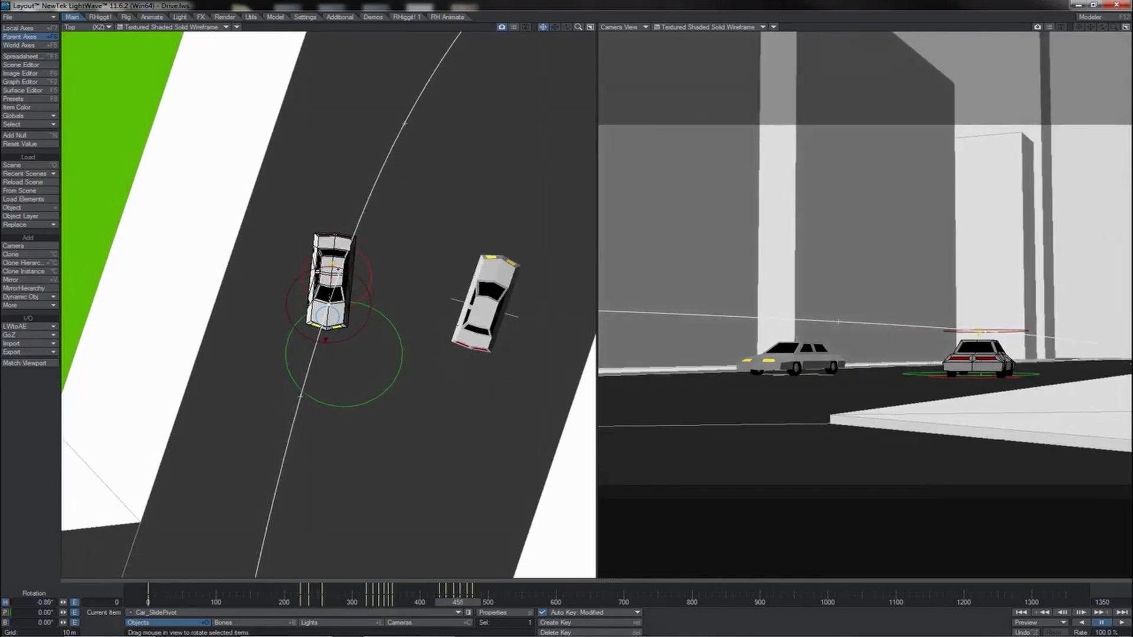
{"action": "left_click_drag", "start_coordinate": [466, 602], "coordinate": [427, 602]}
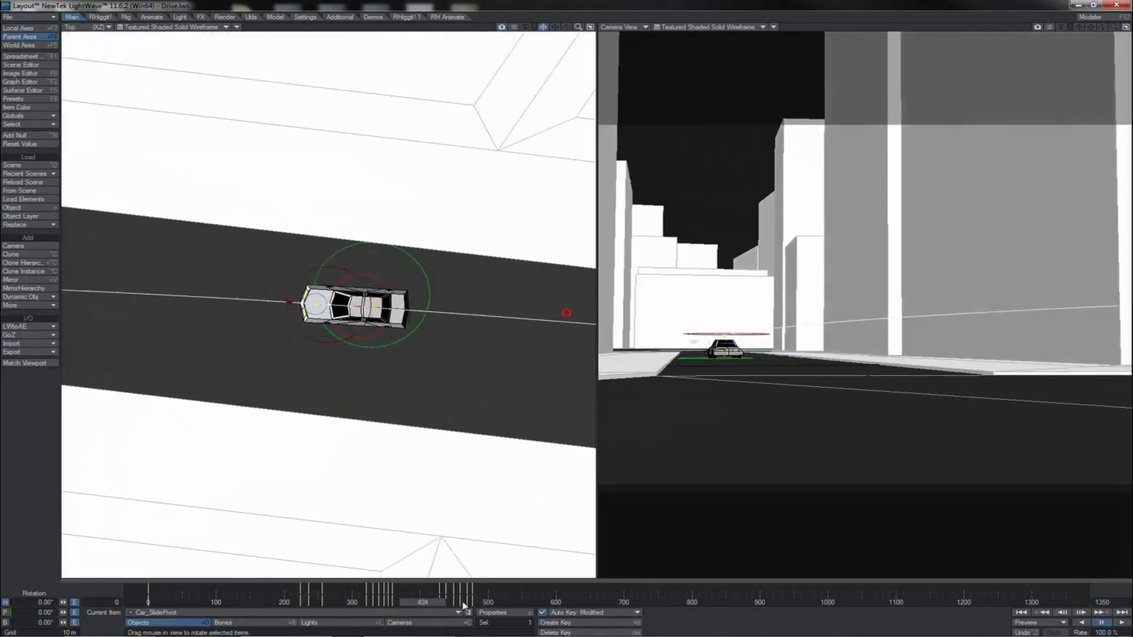
{"action": "left_click", "coordinate": [1123, 626]}
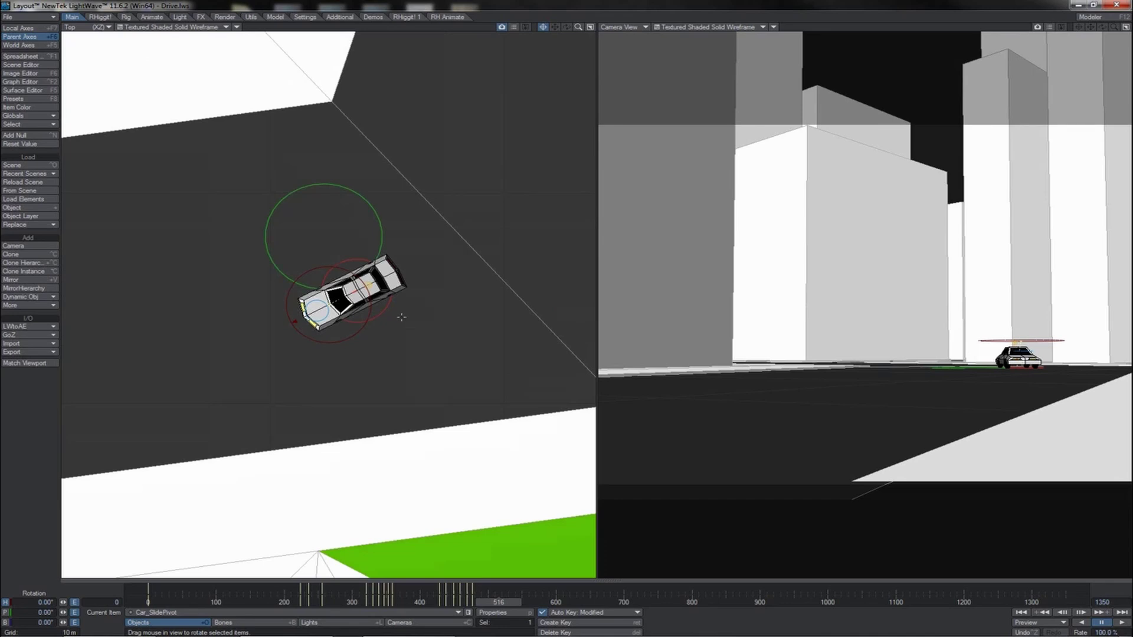
Use the Shift item's keys to locate frame 518, reselect Car_SlidePivot, and create a key for it there.
{"action": "left_click", "coordinate": [381, 316]}
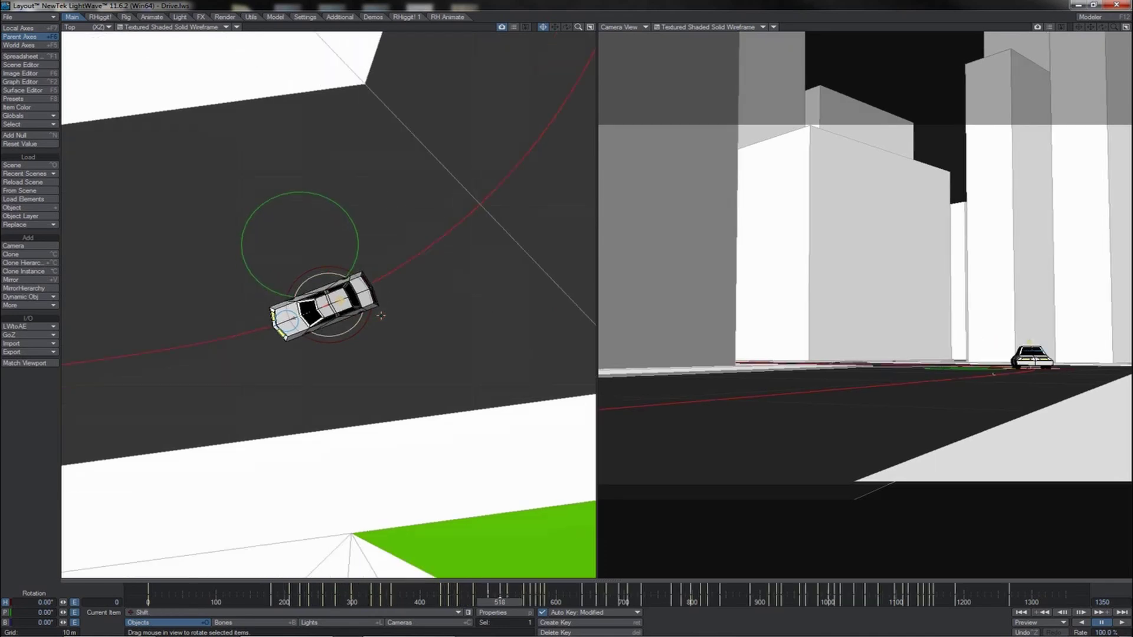
{"action": "key", "text": "shift+Left"}
{"action": "key", "text": "shift+Right"}
{"action": "key", "text": "Up"}
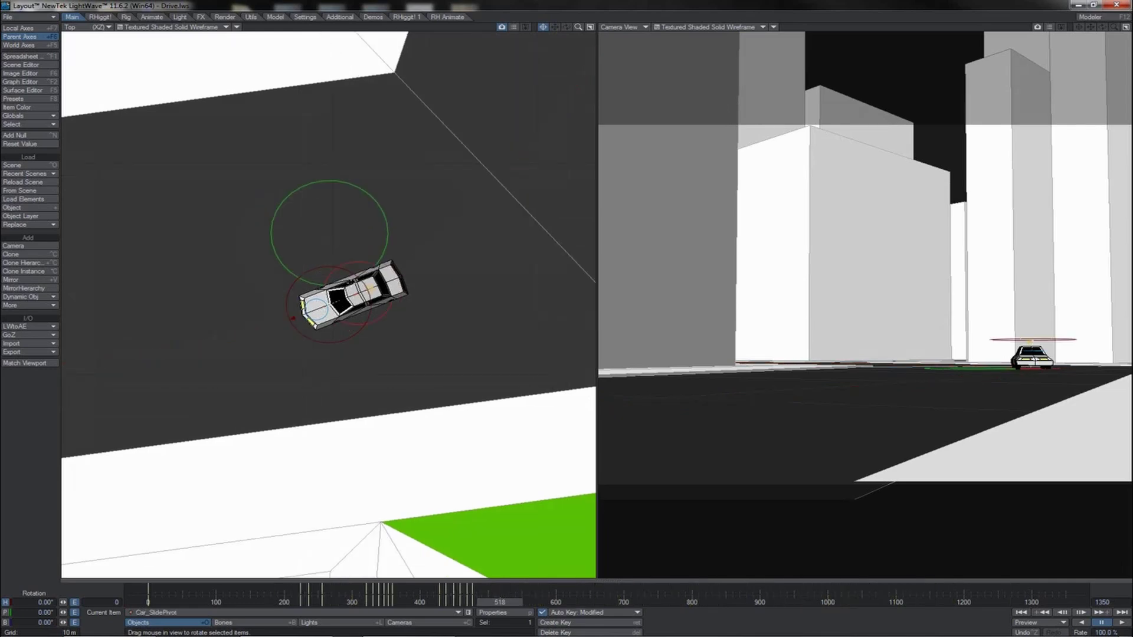
{"action": "key", "text": "Return"}
{"action": "key", "text": "Return"}
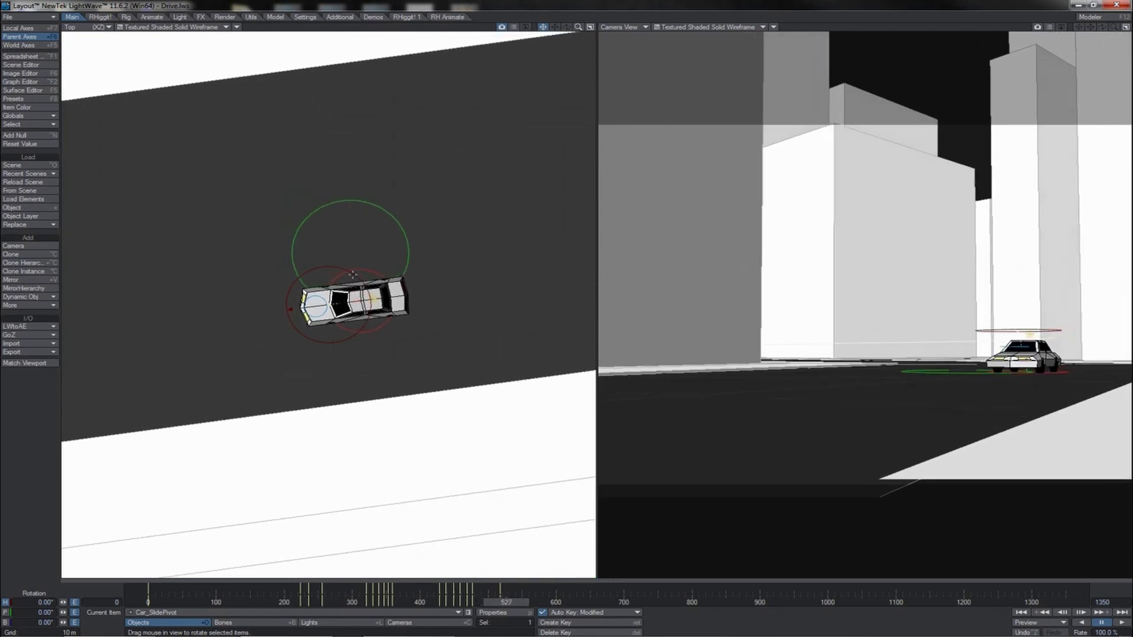
Rotate Car_SlidePivot's heading to 27.70° coming through the next corner and hold that angle with a key on frame 536.
{"action": "left_click_drag", "start_coordinate": [347, 270], "coordinate": [406, 271]}
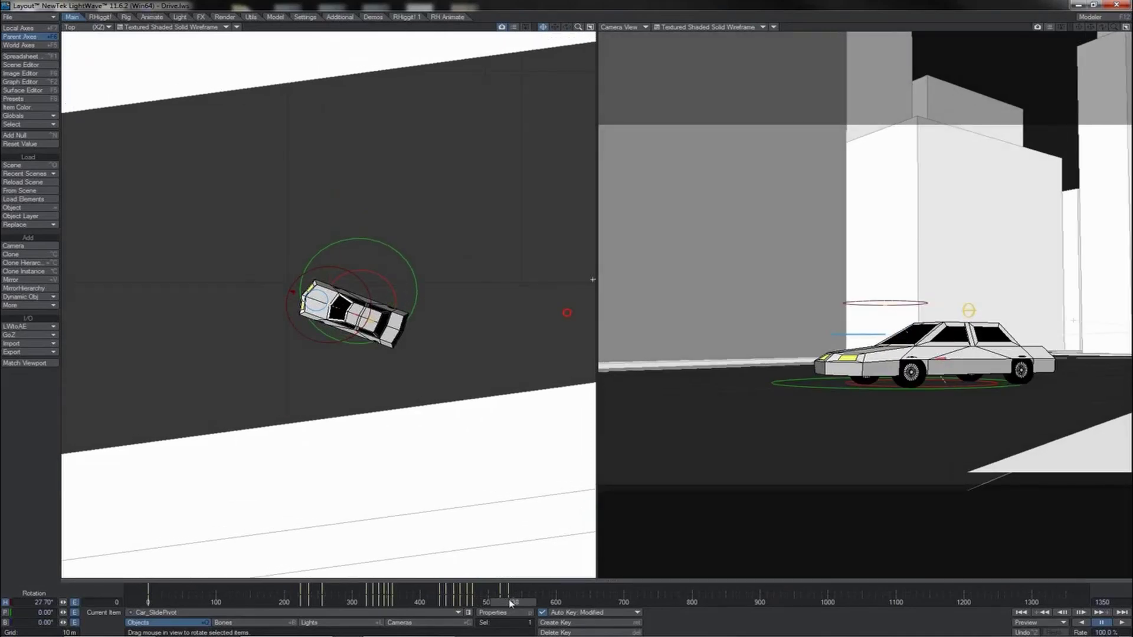
{"action": "left_click_drag", "start_coordinate": [511, 604], "coordinate": [511, 602]}
{"action": "key", "text": "Right"}
{"action": "key", "text": "Right"}
{"action": "key", "text": "Right"}
{"action": "key", "text": "Right"}
{"action": "key", "text": "Right"}
{"action": "key", "text": "Return"}
{"action": "key", "text": "Return"}
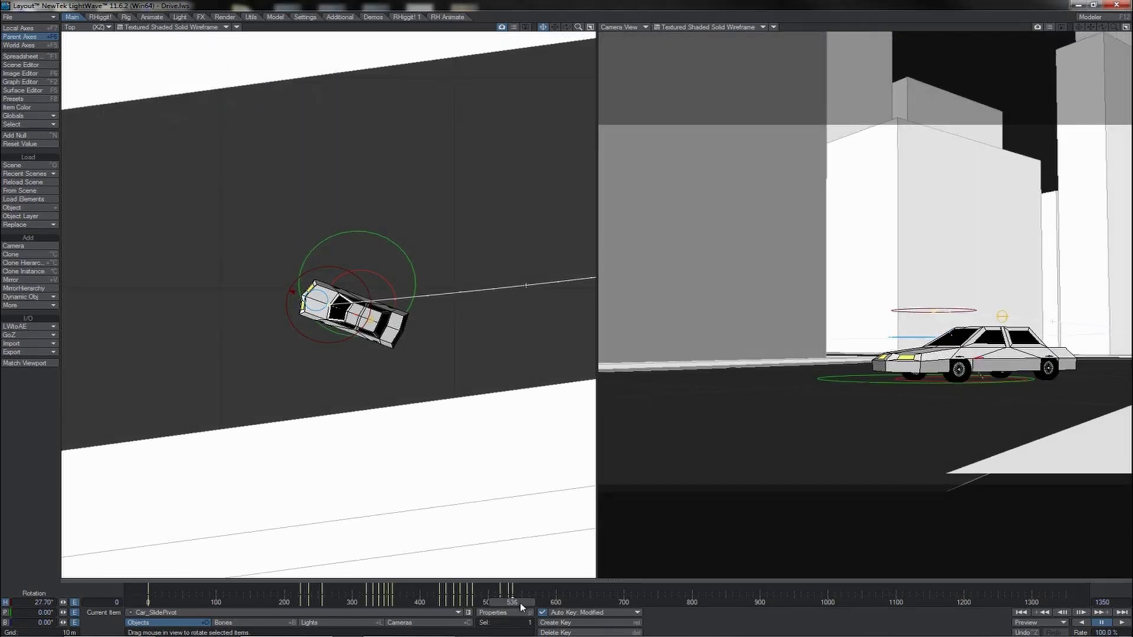
Swing Car_SlidePivot's heading the opposite way to -10.40° on frame 544.
{"action": "key", "text": "Right"}
{"action": "key", "text": "Right"}
{"action": "key", "text": "Right"}
{"action": "key", "text": "Right"}
{"action": "key", "text": "Right"}
{"action": "key", "text": "Right"}
{"action": "key", "text": "Right"}
{"action": "key", "text": "Right"}
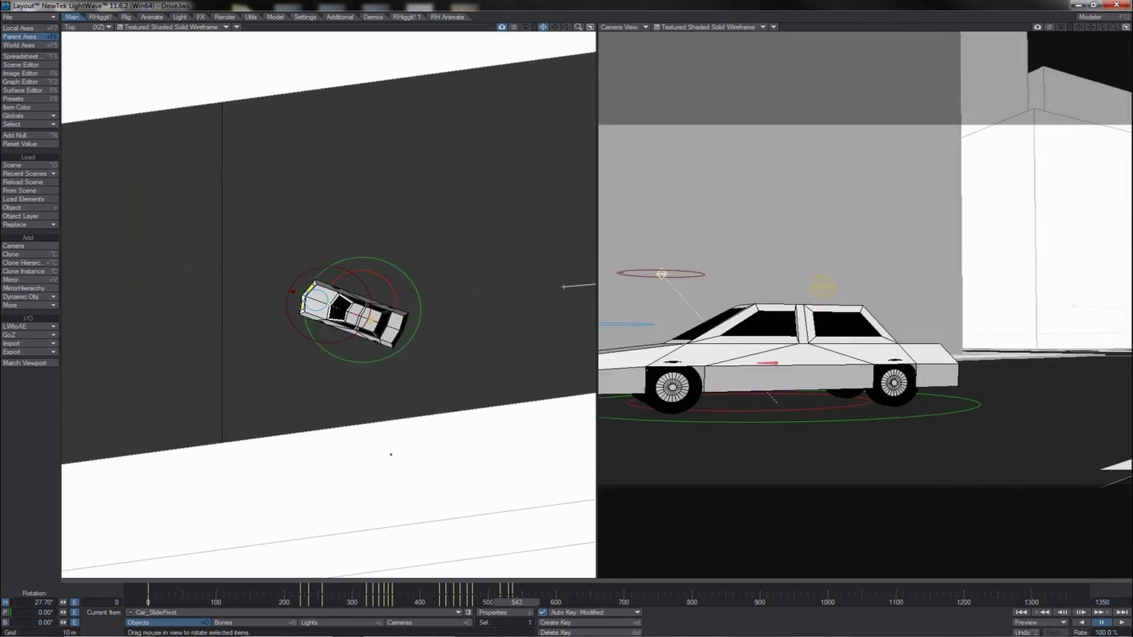
{"action": "left_click_drag", "start_coordinate": [226, 258], "coordinate": [194, 259]}
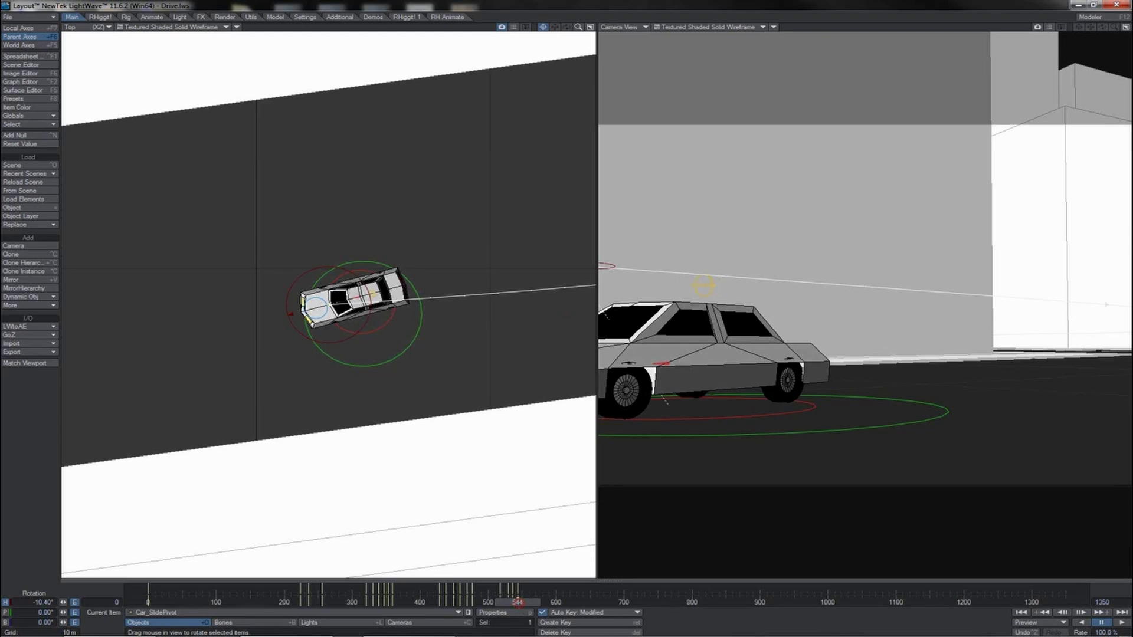
Play back the counter-swing through the corner and reset Car_SlidePivot's heading to 0.00° on frame 552.
{"action": "left_click_drag", "start_coordinate": [518, 603], "coordinate": [494, 603]}
{"action": "left_click", "coordinate": [1121, 623]}
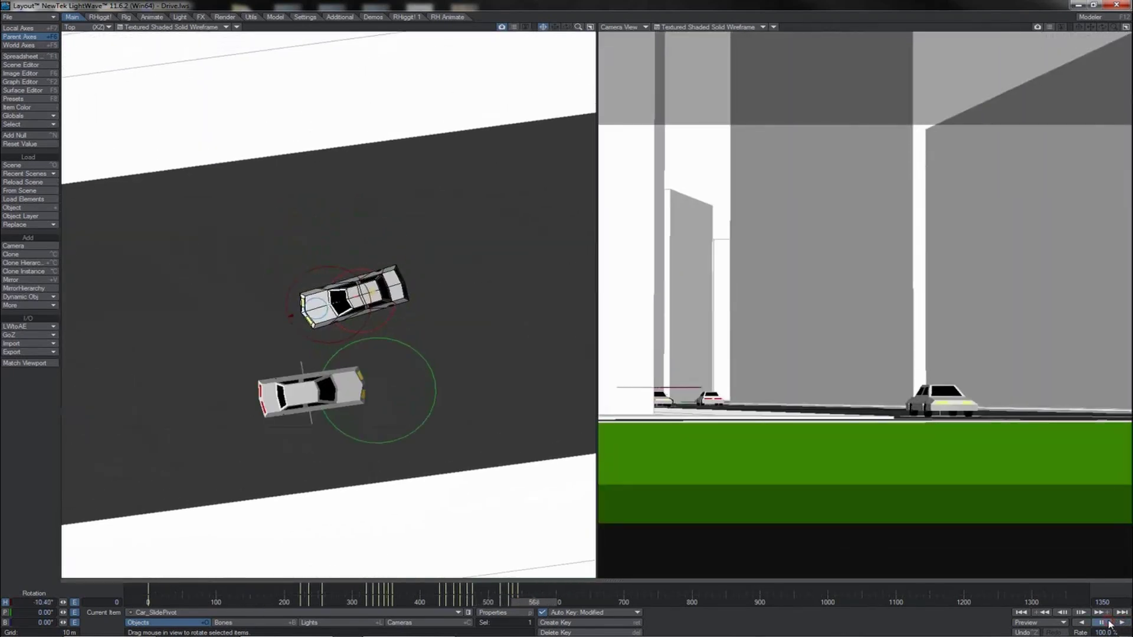
{"action": "left_click", "coordinate": [1111, 623]}
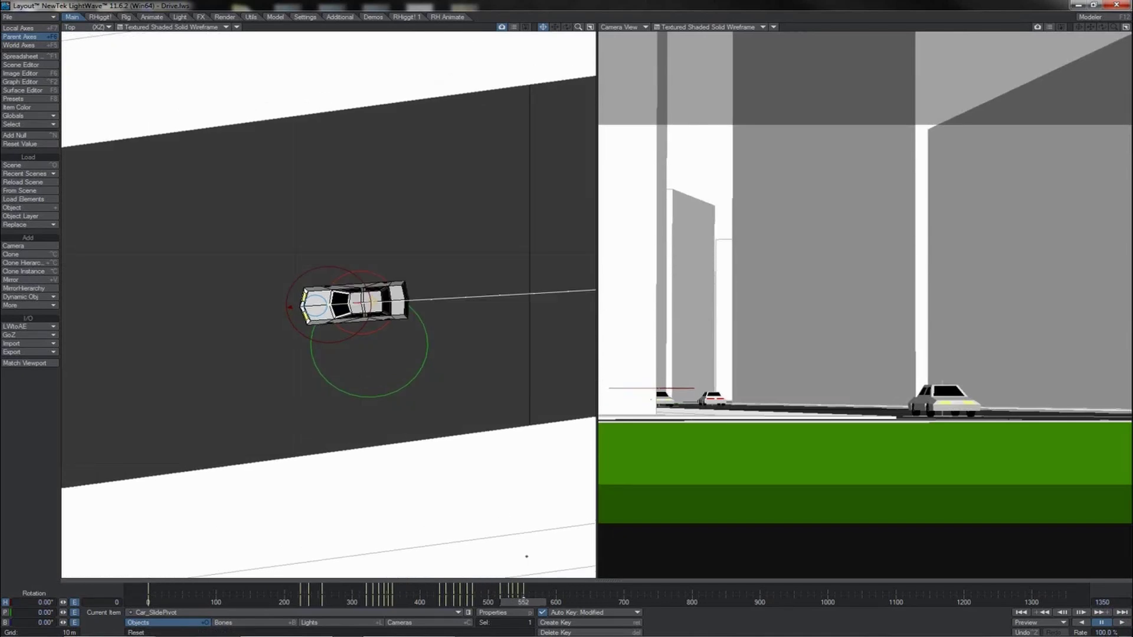
Replay the car's slide through the corner twice to examine how the heading swings and settles by frame 552.
{"action": "left_click_drag", "start_coordinate": [523, 601], "coordinate": [480, 602]}
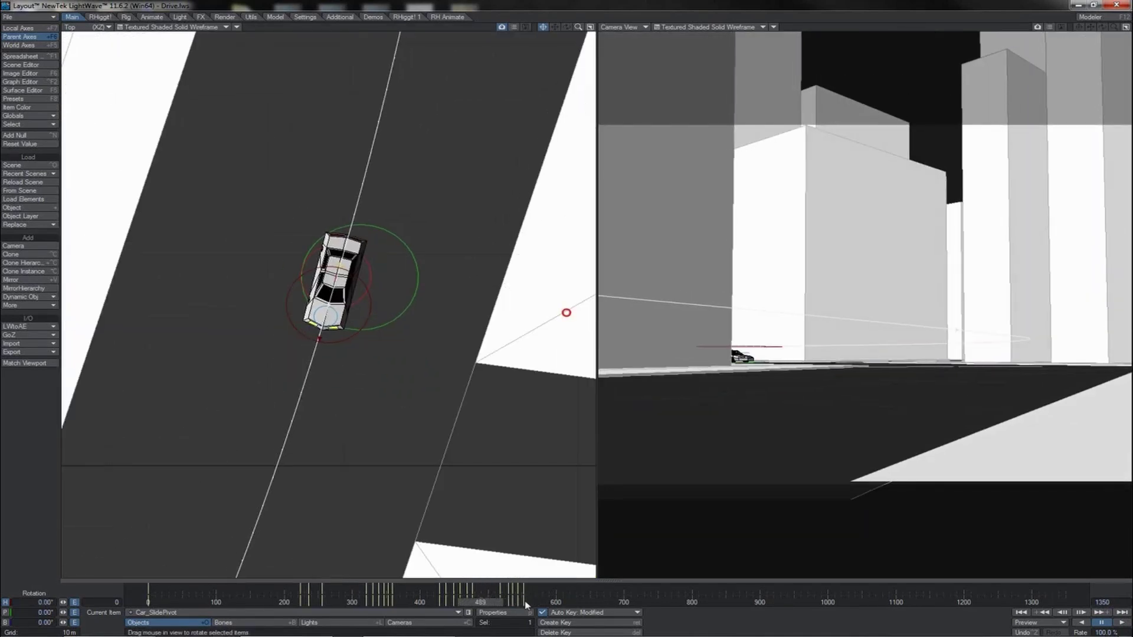
{"action": "left_click", "coordinate": [1121, 623]}
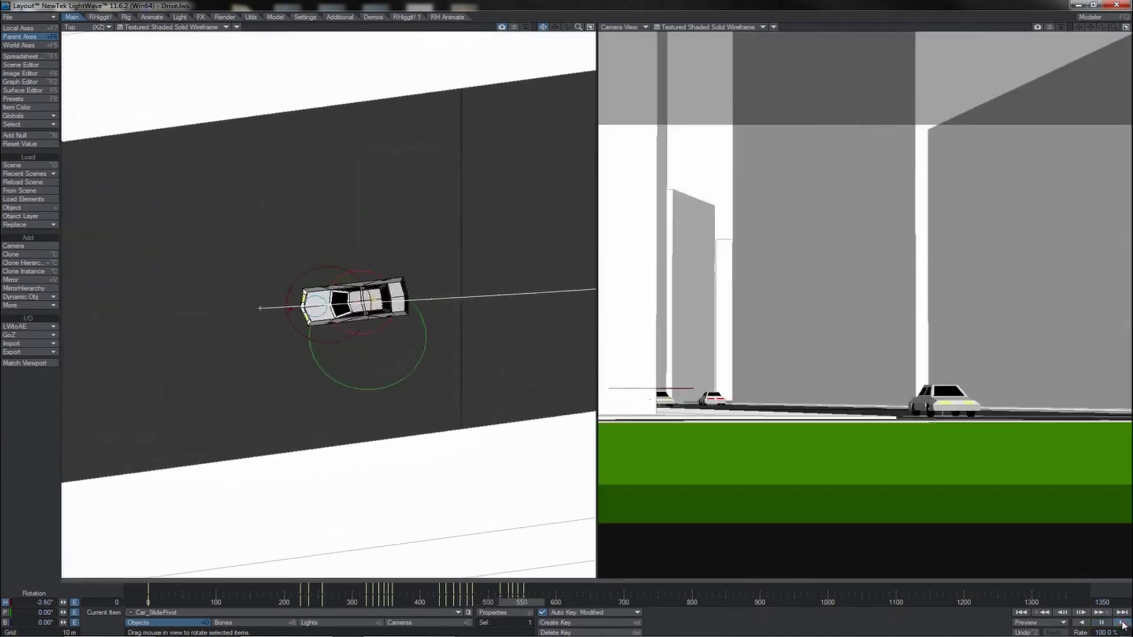
{"action": "left_click", "coordinate": [1101, 624]}
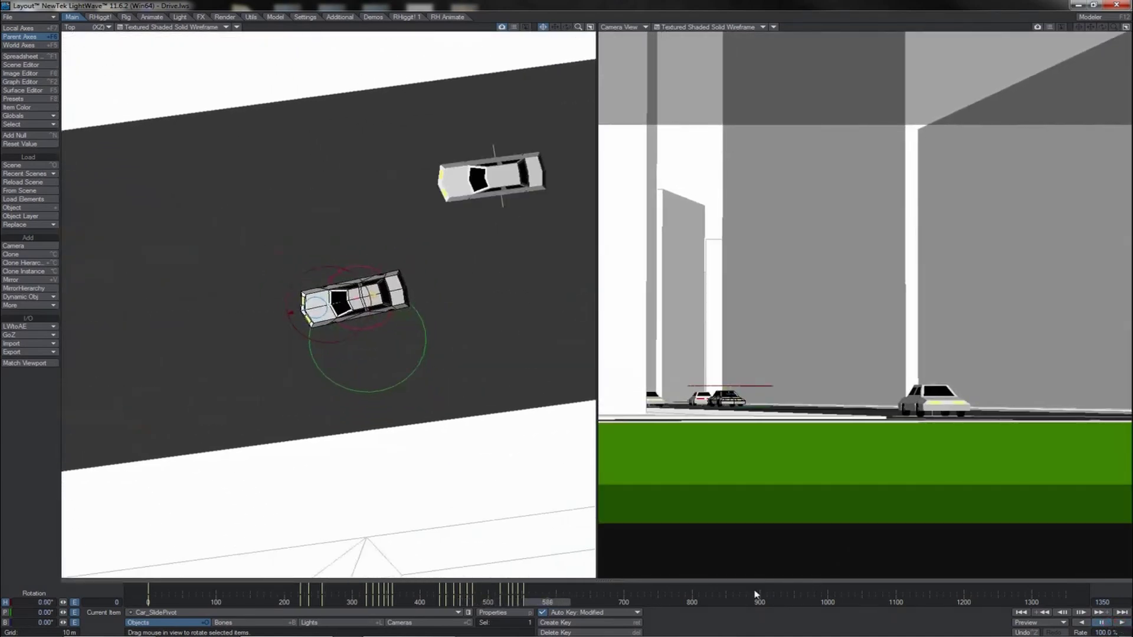
{"action": "left_click_drag", "start_coordinate": [556, 602], "coordinate": [483, 602]}
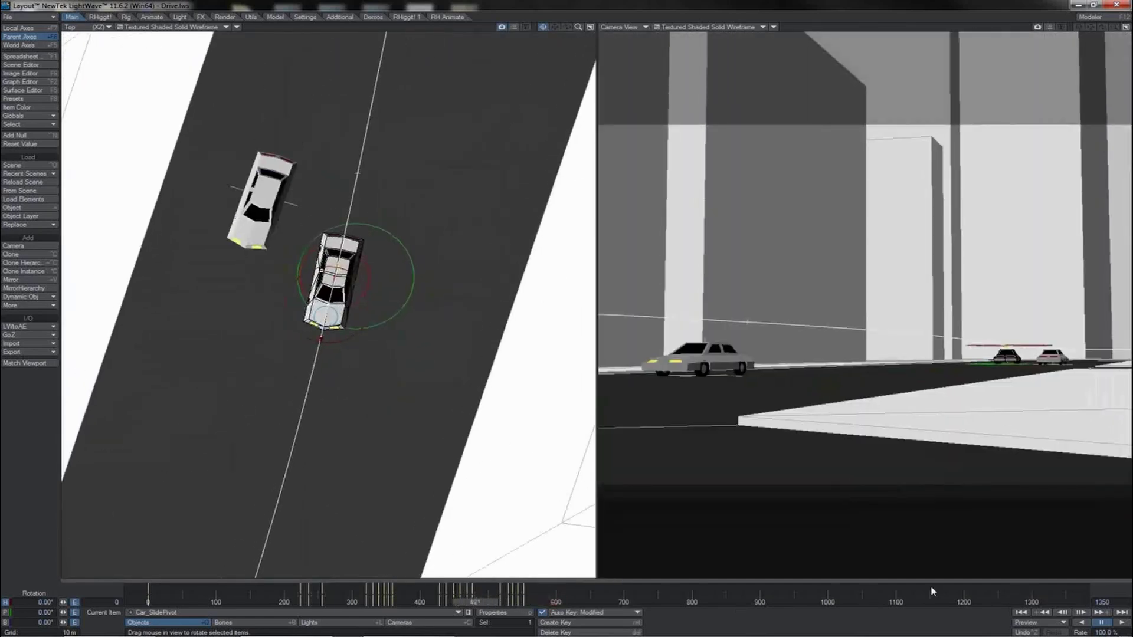
{"action": "left_click", "coordinate": [1122, 624]}
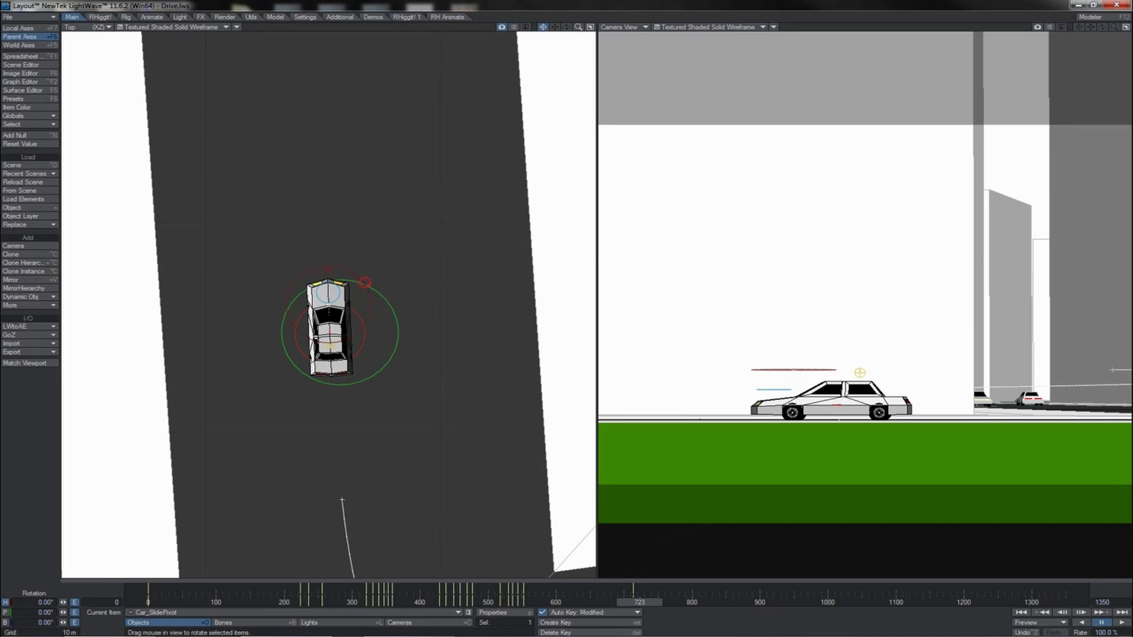
Offset Car_SlidePivot's heading slightly from frame 723, reset it to 0.00° on frame 752, and play back the move.
{"action": "left_click_drag", "start_coordinate": [365, 282], "coordinate": [376, 282]}
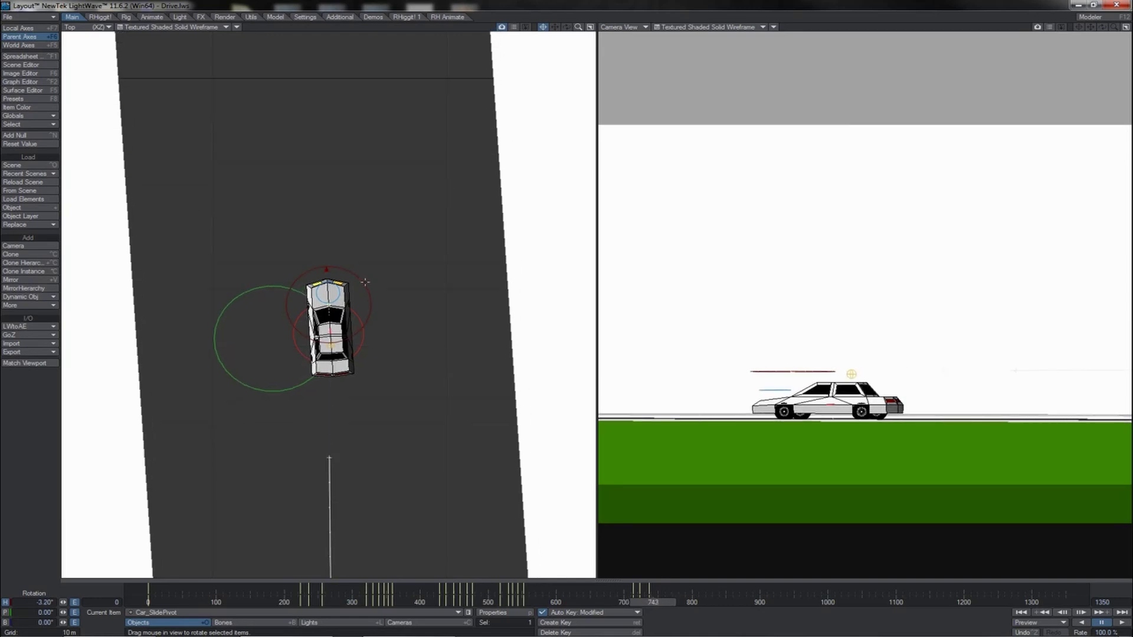
{"action": "left_click", "coordinate": [29, 144]}
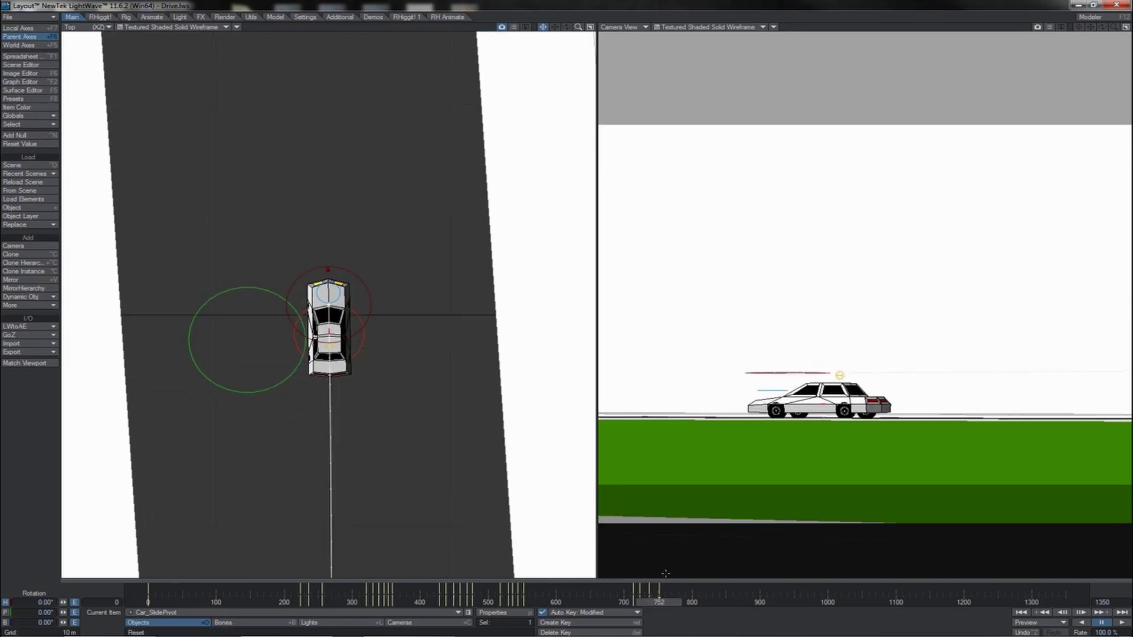
{"action": "left_click_drag", "start_coordinate": [661, 602], "coordinate": [605, 602]}
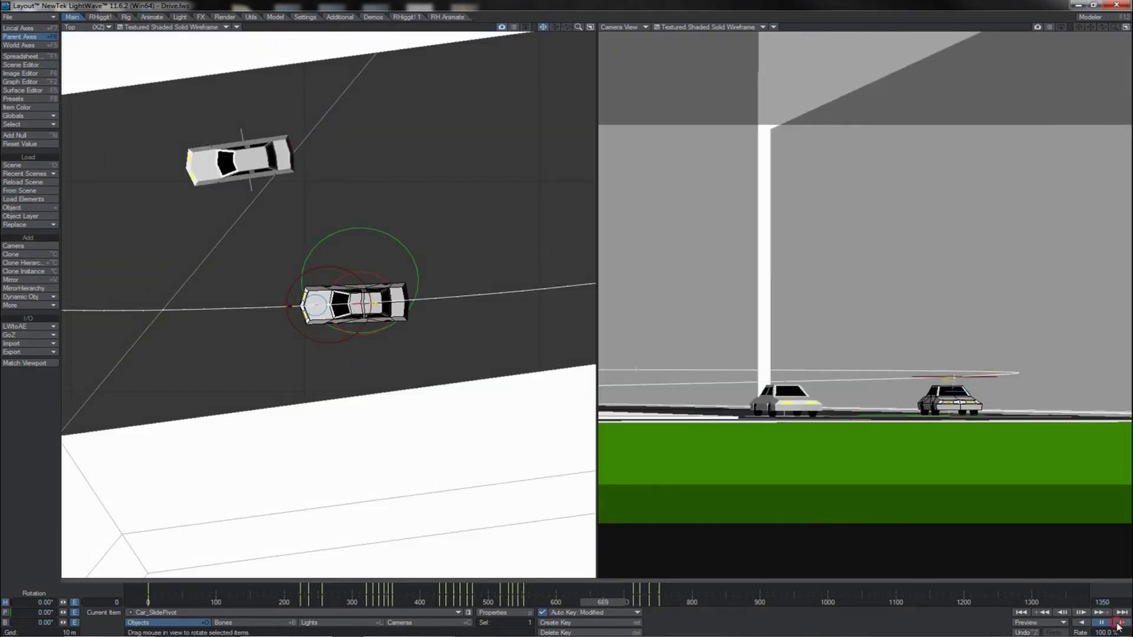
{"action": "left_click", "coordinate": [1120, 624]}
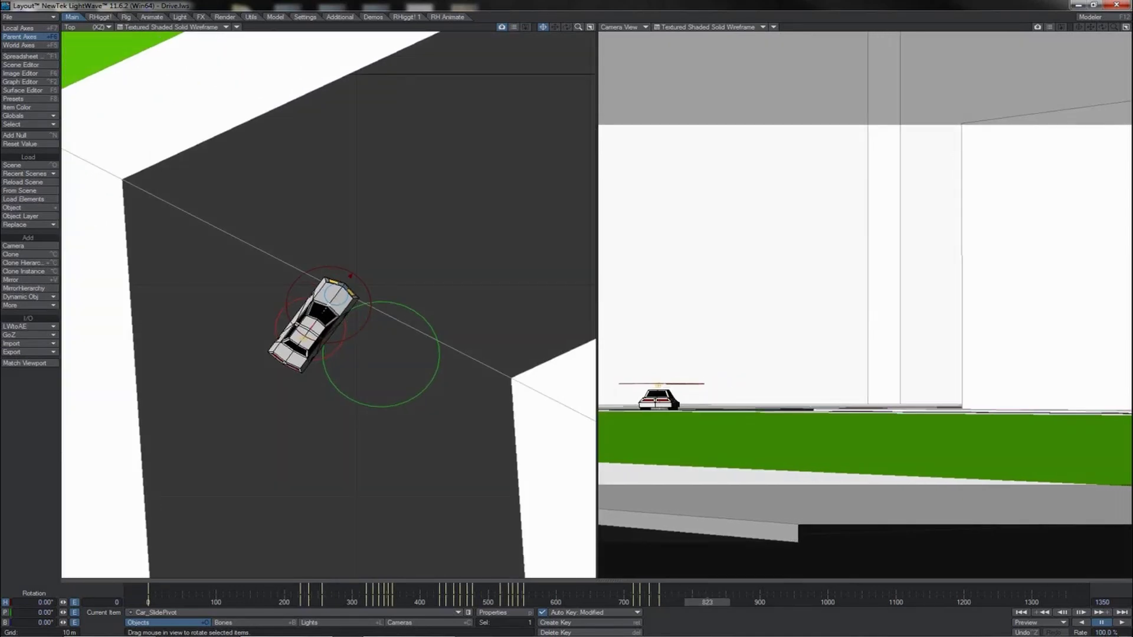
Key Car_SlidePivot on frame 819, then rotate its heading to 10.90° on frame 826 and 31.50° around frame 836.
{"action": "left_click_drag", "start_coordinate": [722, 603], "coordinate": [718, 602]}
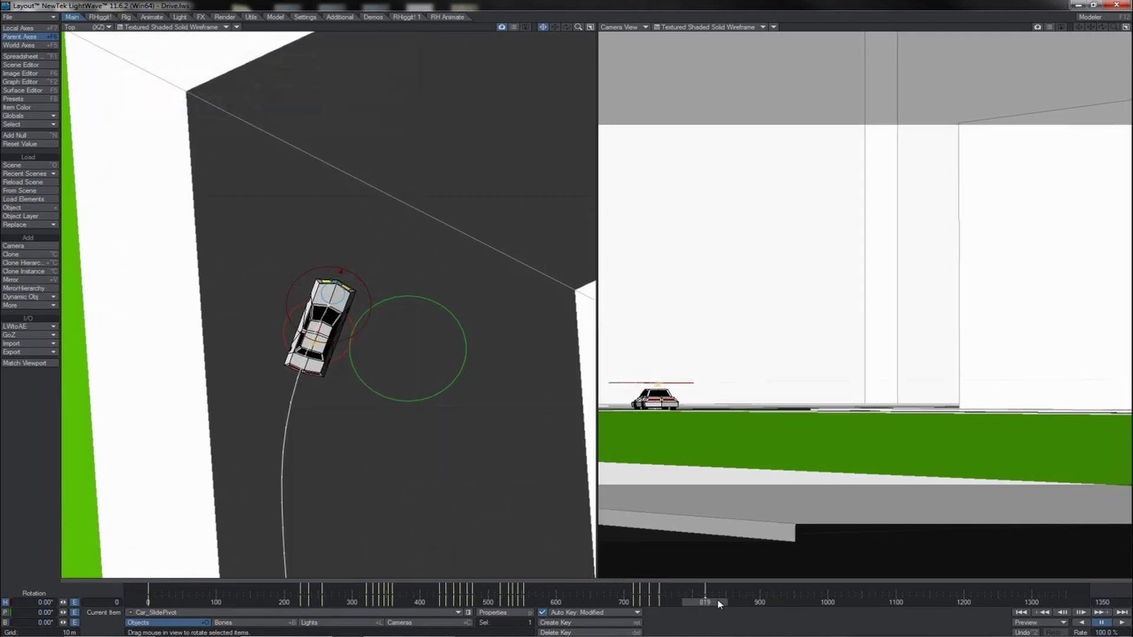
{"action": "left_click_drag", "start_coordinate": [348, 269], "coordinate": [364, 270]}
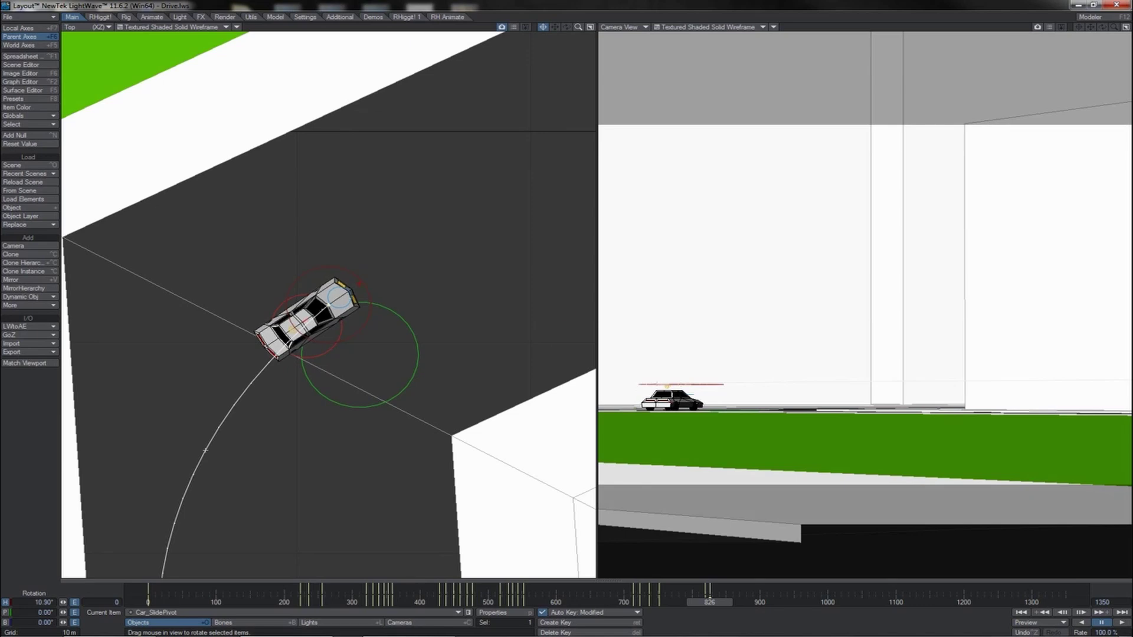
{"action": "key", "text": "Right"}
{"action": "key", "text": "Right"}
{"action": "key", "text": "Right"}
{"action": "key", "text": "Right"}
{"action": "key", "text": "Right"}
{"action": "key", "text": "Right"}
{"action": "key", "text": "Right"}
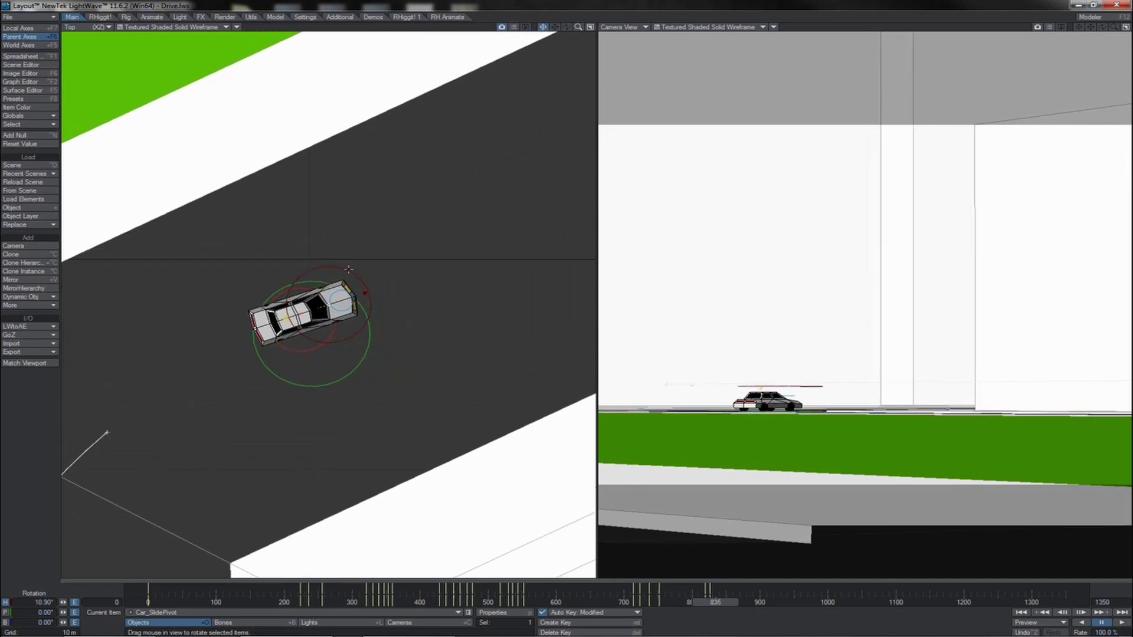
{"action": "key", "text": "Right"}
{"action": "left_click_drag", "start_coordinate": [348, 269], "coordinate": [377, 270]}
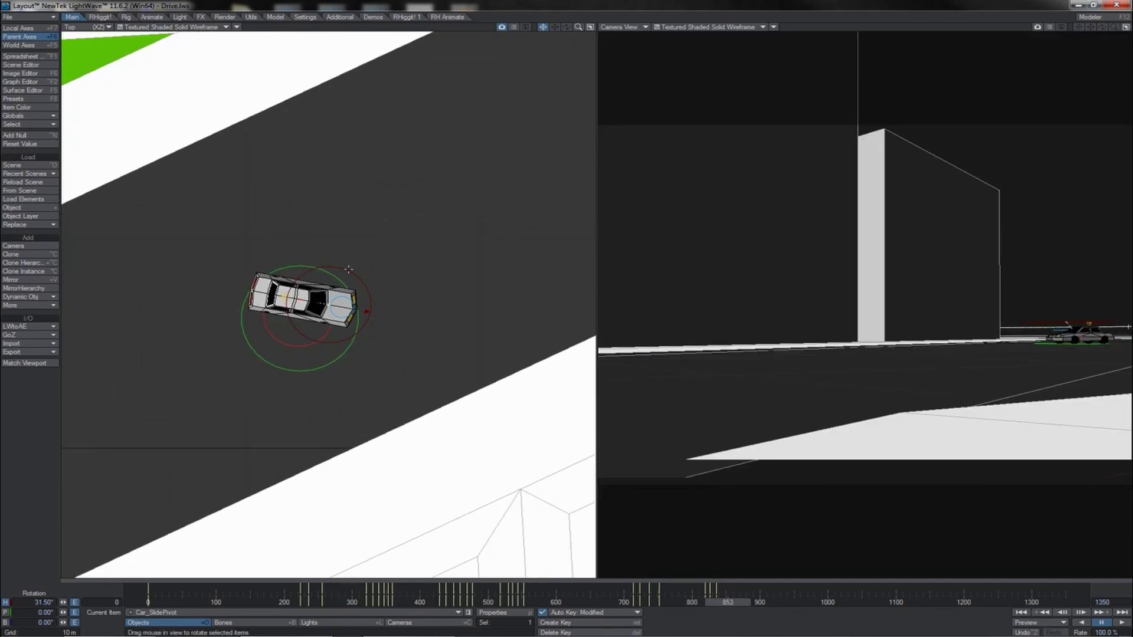
Ease Car_SlidePivot's heading to 14.60° around frame 853, reset it to 0.00° on frame 862, and review the slide.
{"action": "key", "text": "Right"}
{"action": "key", "text": "Right"}
{"action": "key", "text": "Right"}
{"action": "key", "text": "Right"}
{"action": "key", "text": "Right"}
{"action": "key", "text": "Right"}
{"action": "key", "text": "Right"}
{"action": "key", "text": "Right"}
{"action": "key", "text": "Right"}
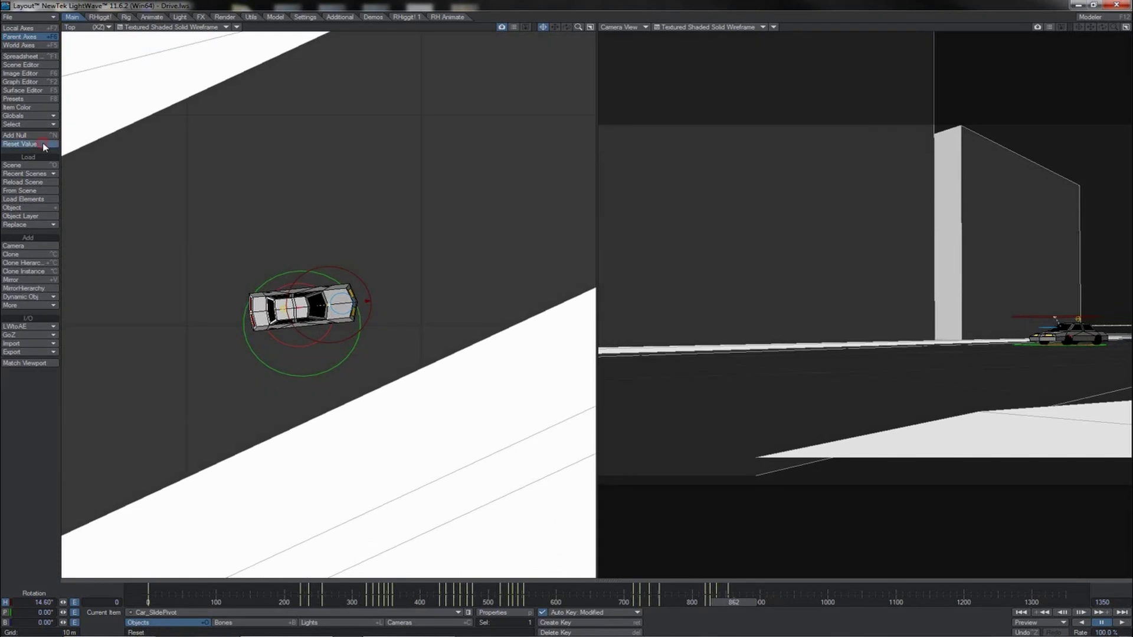
{"action": "left_click", "coordinate": [45, 147]}
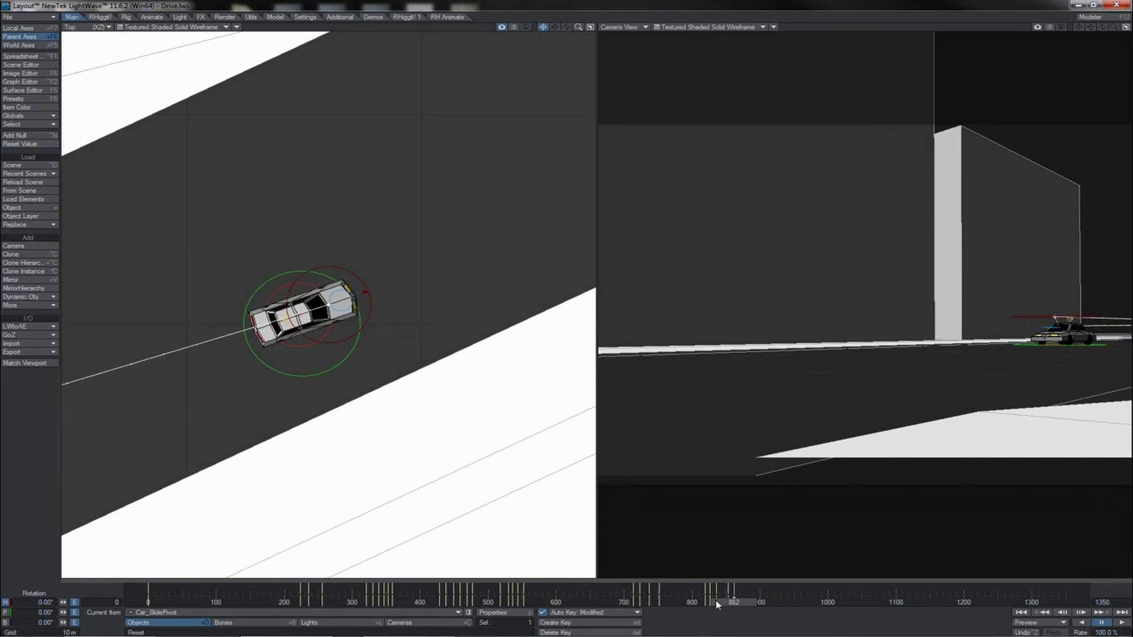
{"action": "left_click_drag", "start_coordinate": [716, 605], "coordinate": [650, 605]}
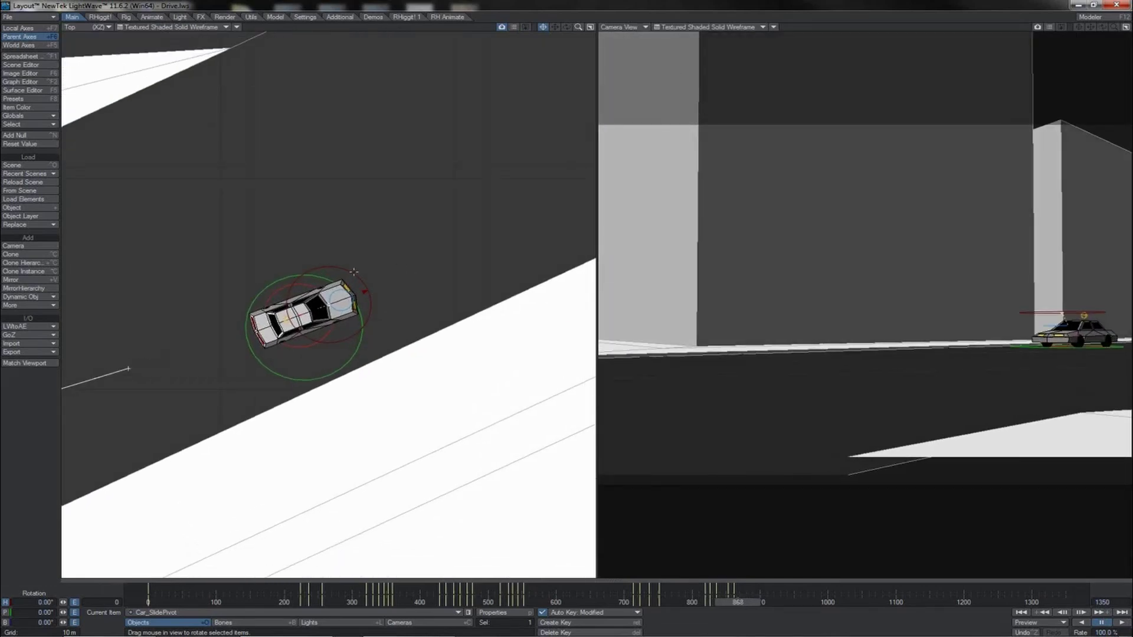
Overshoot Car_SlidePivot's heading to -10.50° on frame 868 and reset it to 0.00° on frame 888.
{"action": "left_click_drag", "start_coordinate": [354, 273], "coordinate": [334, 273]}
{"action": "mouse_move", "coordinate": [738, 602]}
{"action": "left_mouse_down"}
{"action": "mouse_move", "coordinate": [707, 602]}
{"action": "mouse_move", "coordinate": [736, 604]}
{"action": "left_mouse_up"}
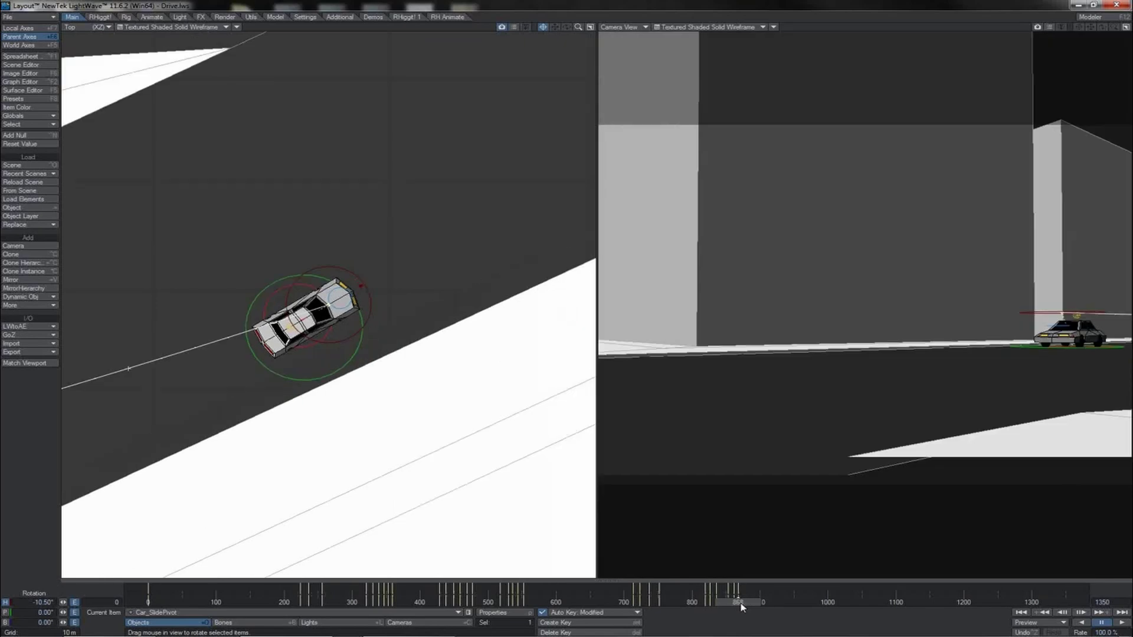
{"action": "key", "text": "Right"}
{"action": "key", "text": "Right"}
{"action": "key", "text": "Right"}
{"action": "key", "text": "Right"}
{"action": "key", "text": "Right"}
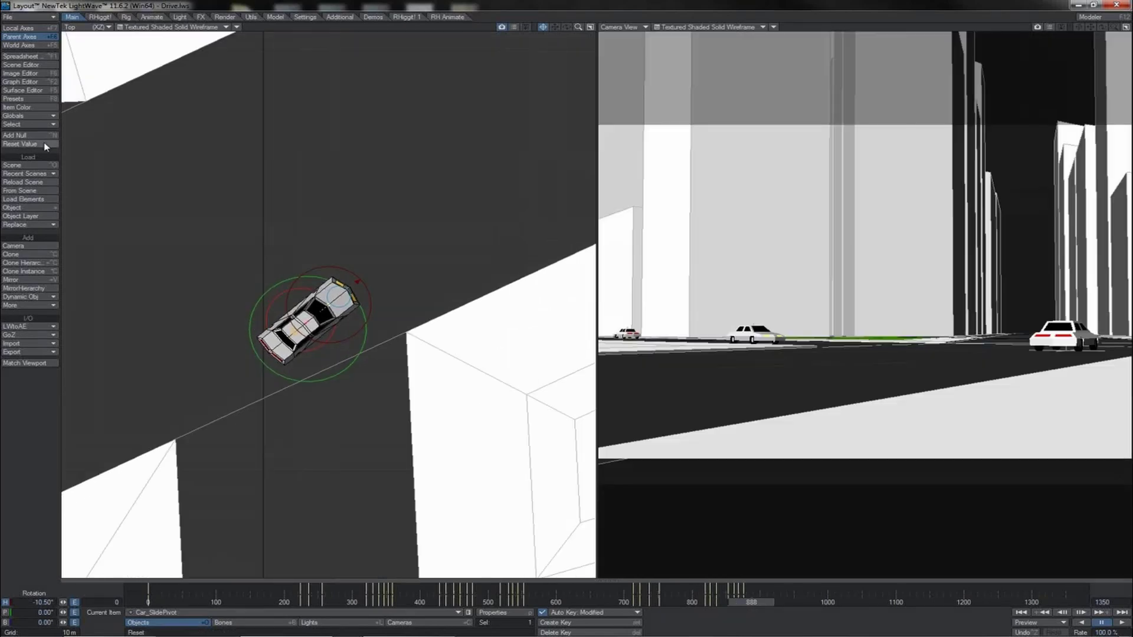
{"action": "left_click", "coordinate": [47, 146]}
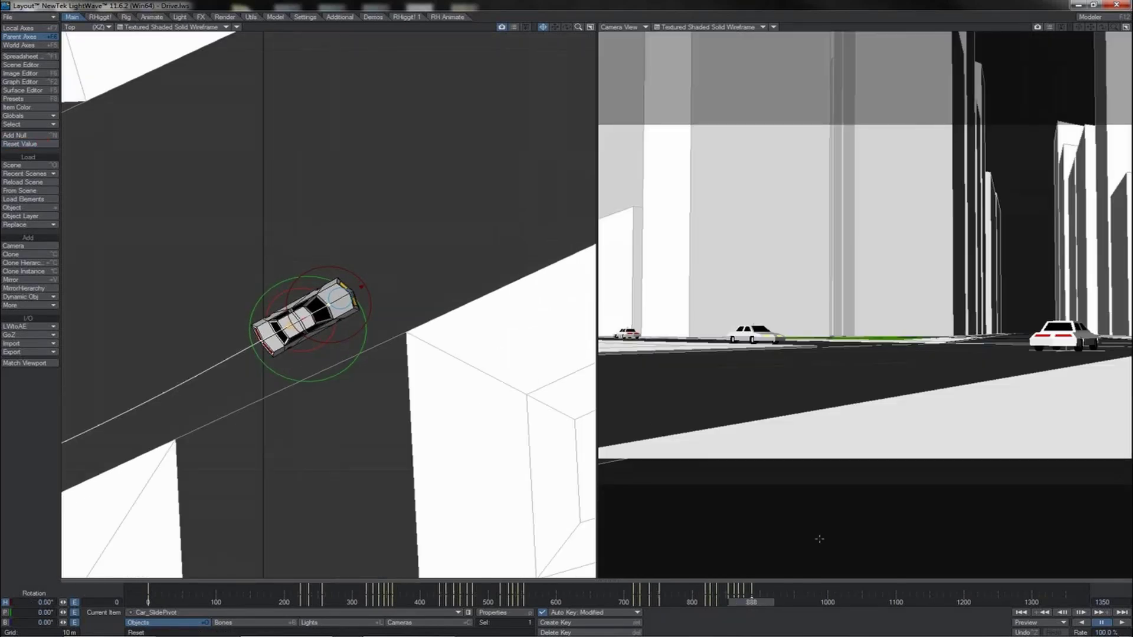
Play the animation on to frame 961 to examine the settling and the car's next turn.
{"action": "left_click_drag", "start_coordinate": [754, 604], "coordinate": [749, 604]}
{"action": "left_click", "coordinate": [1122, 623]}
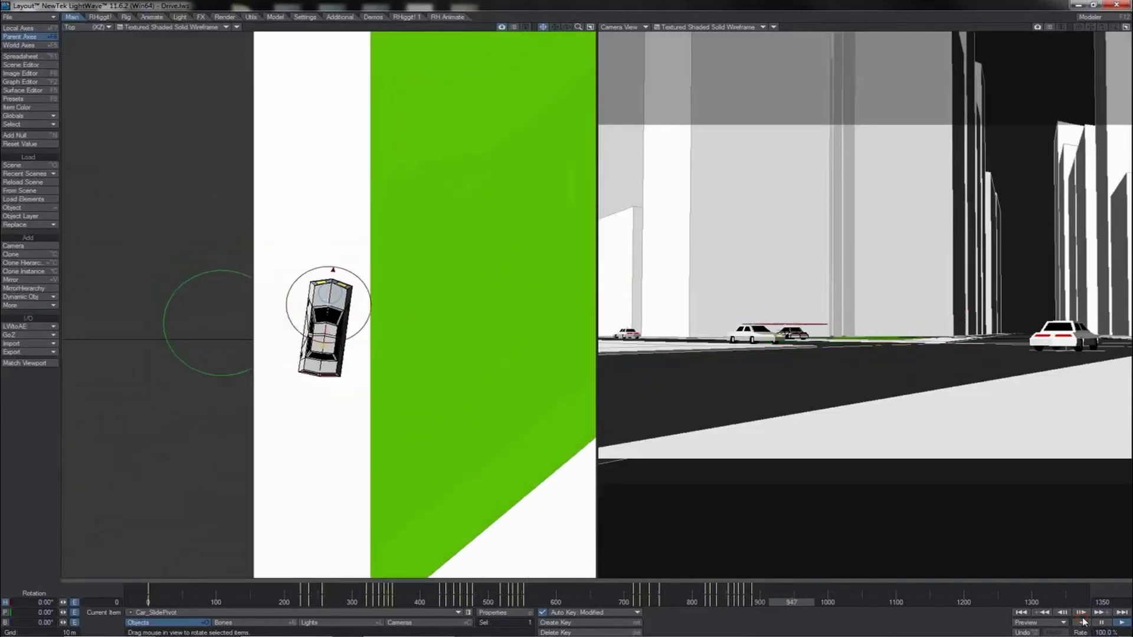
{"action": "left_click", "coordinate": [1101, 623]}
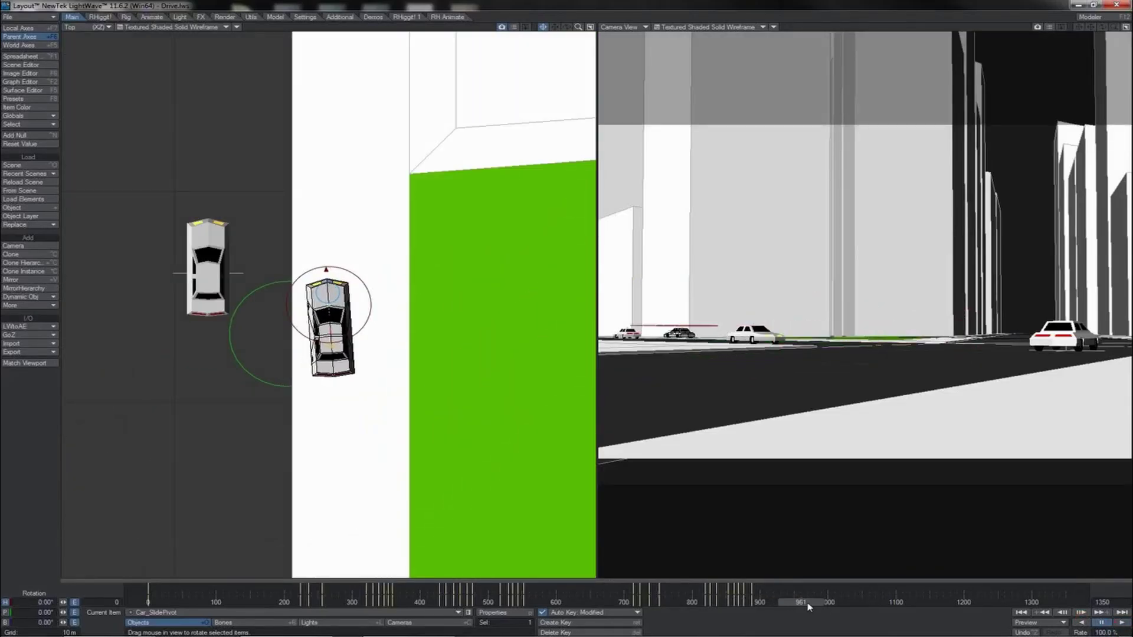
Key Car_SlidePivot around frames 915 and 923 at the next turn and rotate its heading on frame 931.
{"action": "left_click_drag", "start_coordinate": [808, 607], "coordinate": [783, 607]}
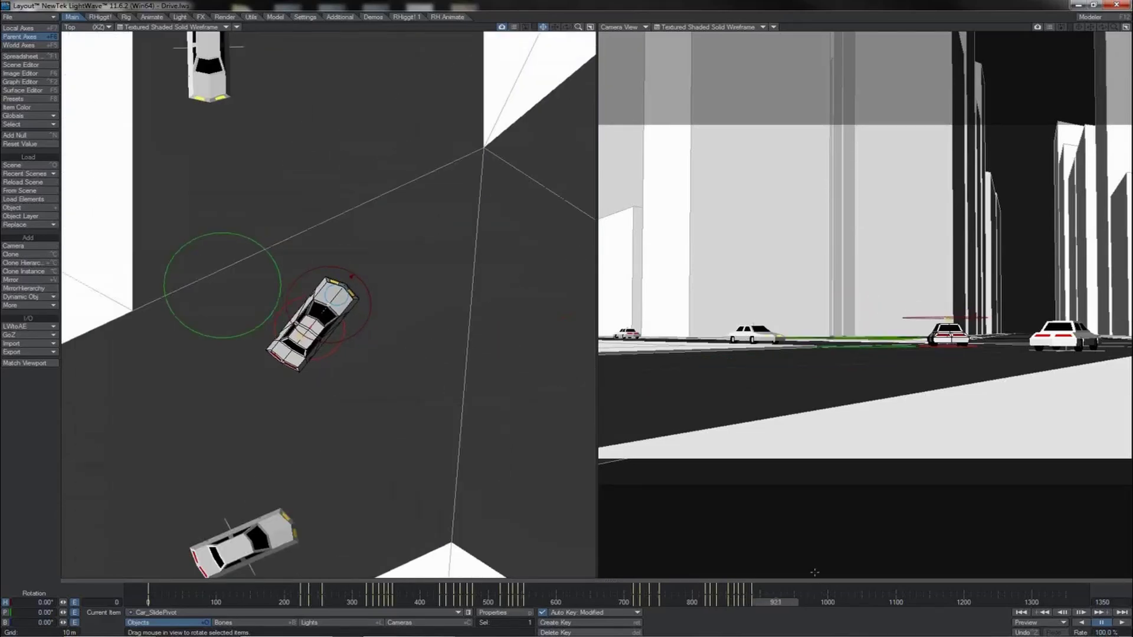
{"action": "left_click_drag", "start_coordinate": [775, 602], "coordinate": [770, 602]}
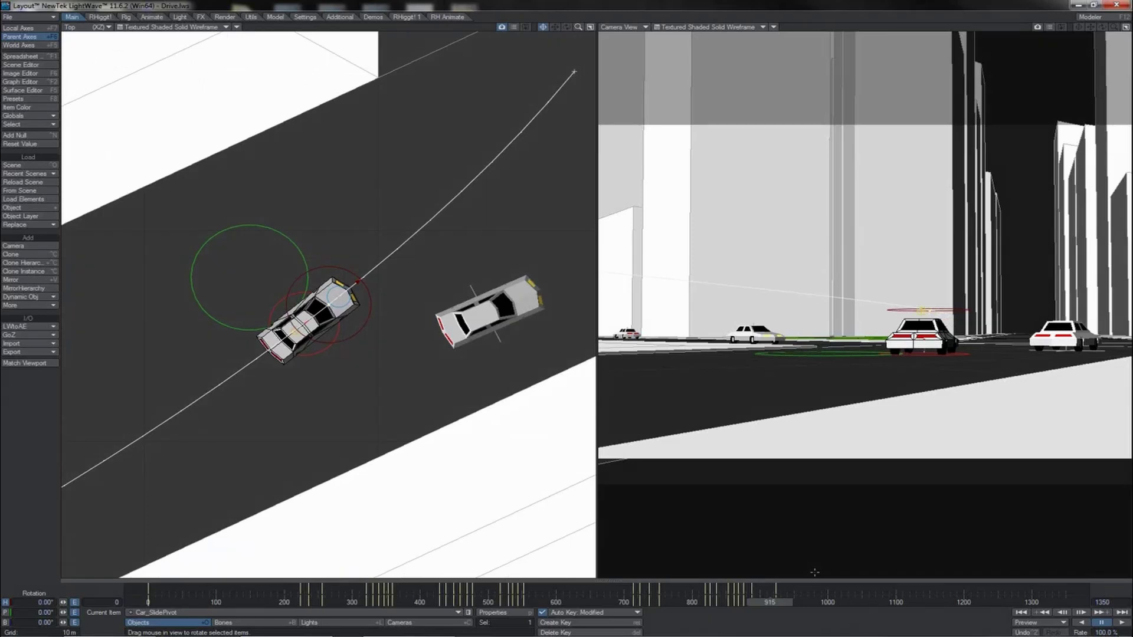
{"action": "key", "text": "shift+Right"}
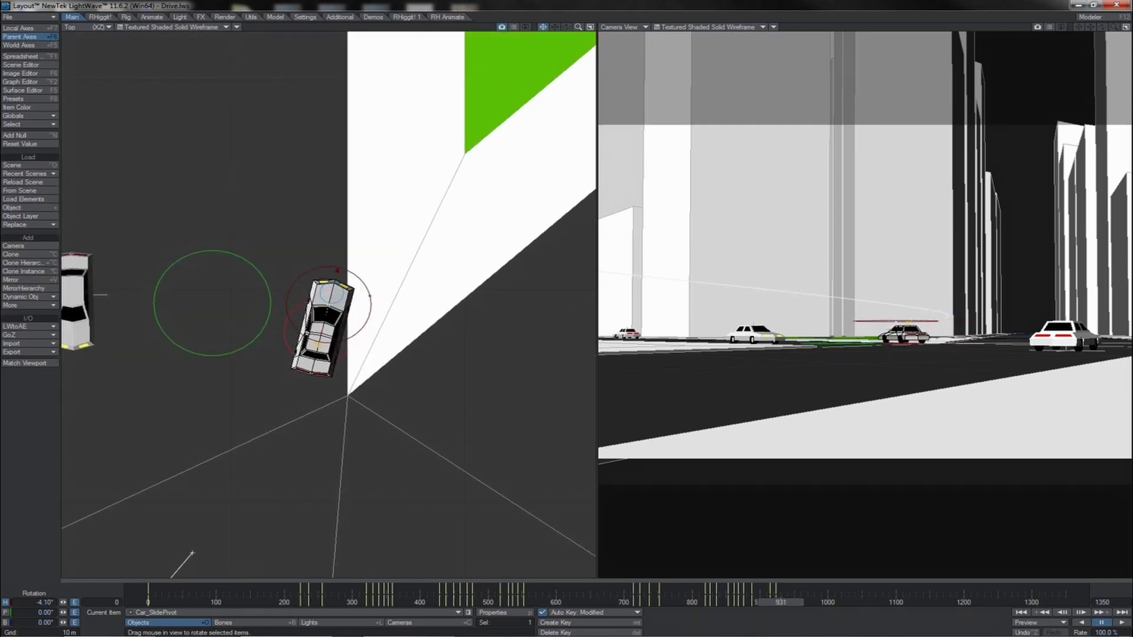
{"action": "left_click_drag", "start_coordinate": [370, 296], "coordinate": [354, 296]}
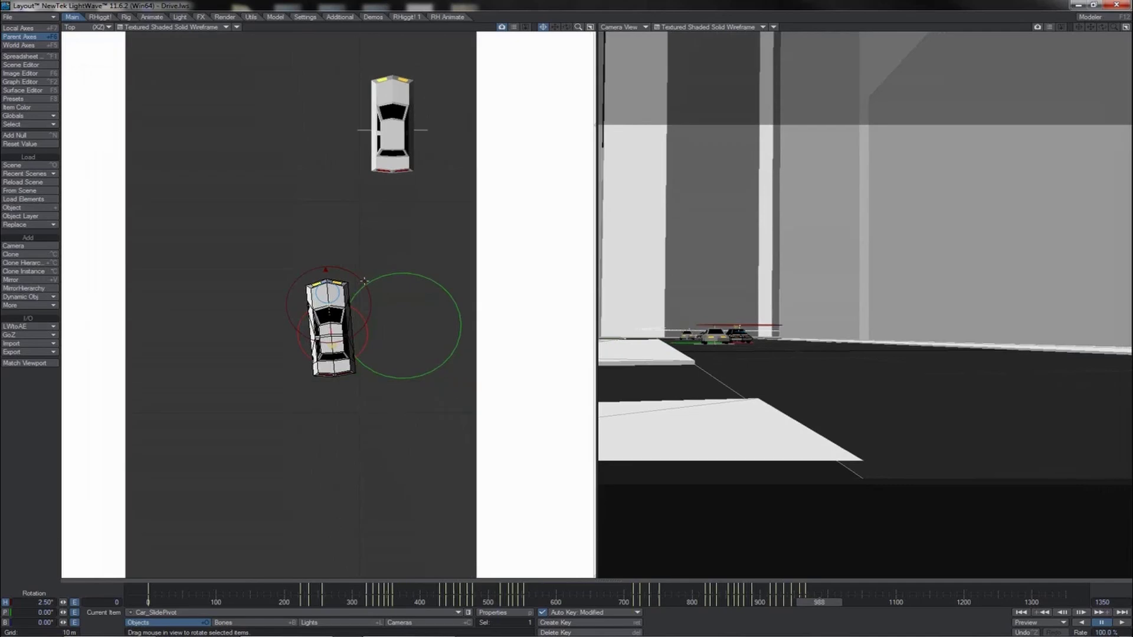
Rotate Car_SlidePivot's heading to 11.60° on frame 988 and bring it back to 0.00° on frame 1009.
{"action": "left_click_drag", "start_coordinate": [364, 281], "coordinate": [385, 282]}
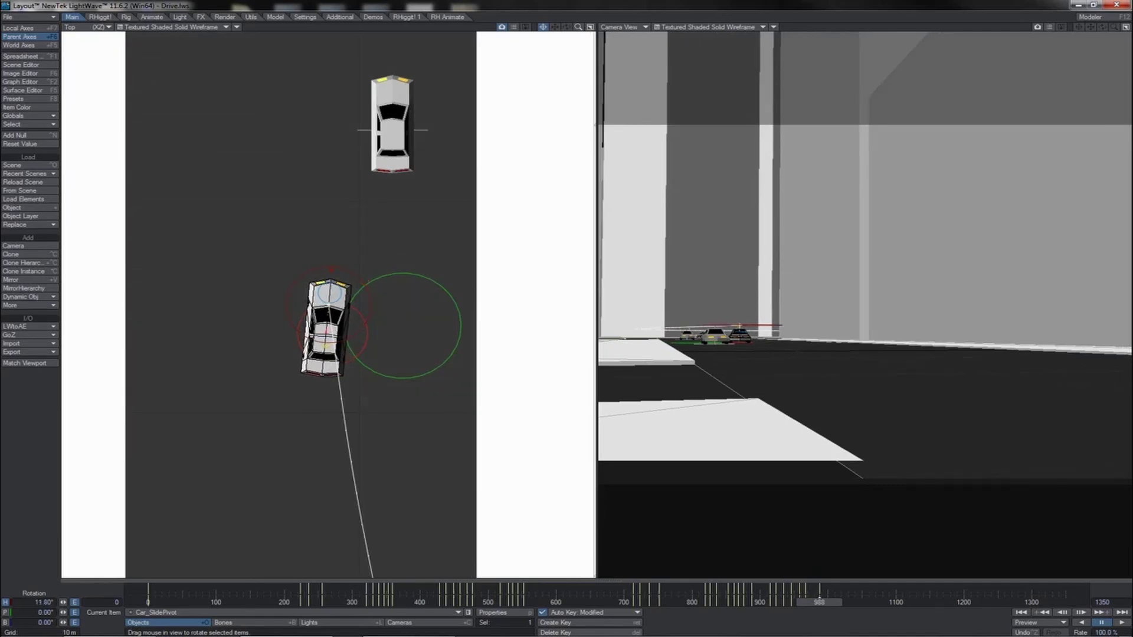
{"action": "left_click_drag", "start_coordinate": [372, 577], "coordinate": [350, 577]}
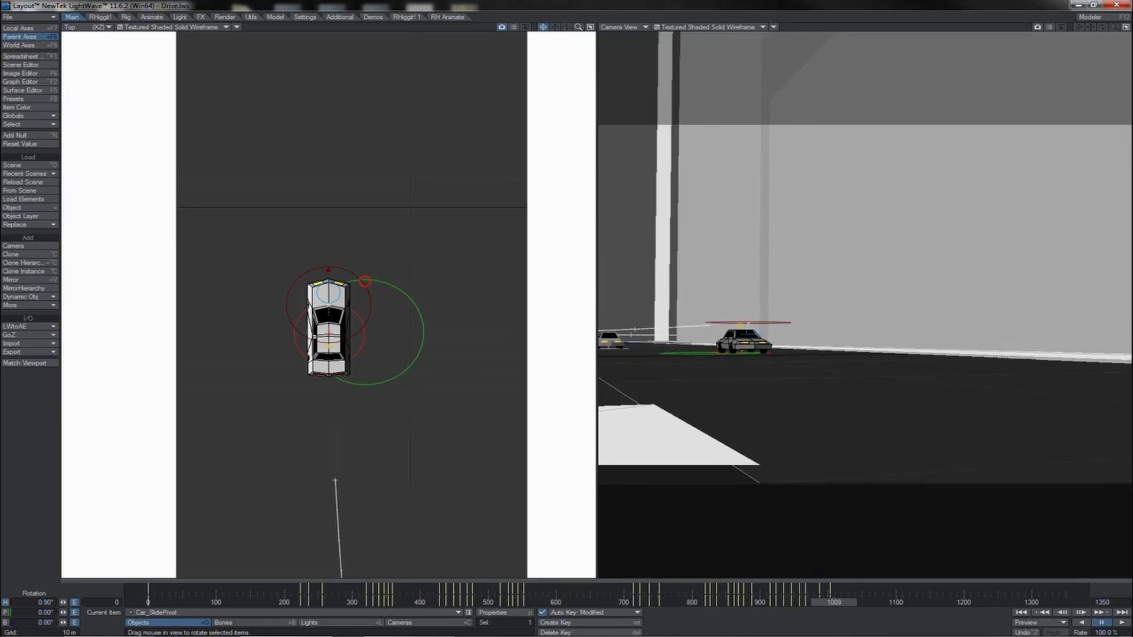
{"action": "left_click", "coordinate": [48, 145]}
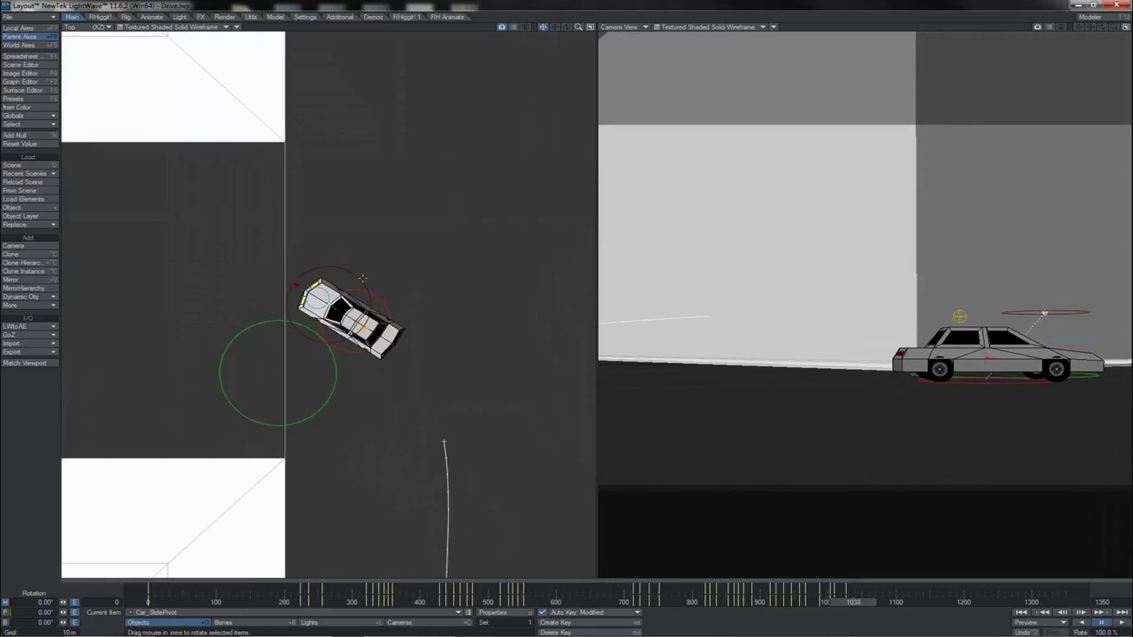
Reselect Car_SlidePivot, rotate its heading into the turn on frame 1038, and bring it to 6.00° by frame 1065.
{"action": "left_click", "coordinate": [368, 291]}
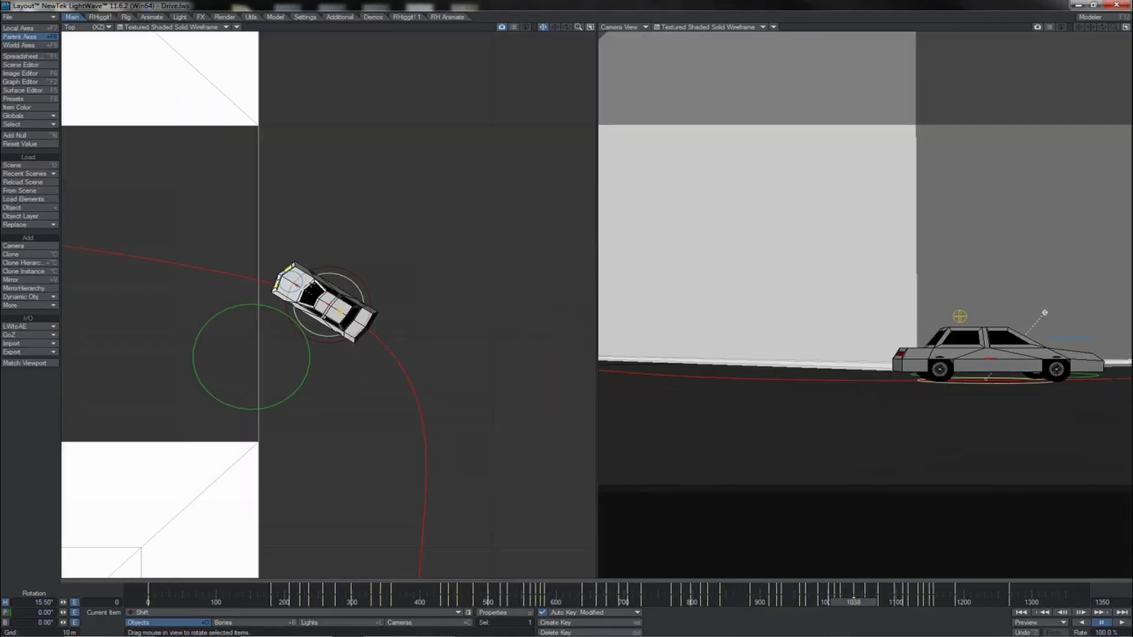
{"action": "left_click", "coordinate": [357, 288]}
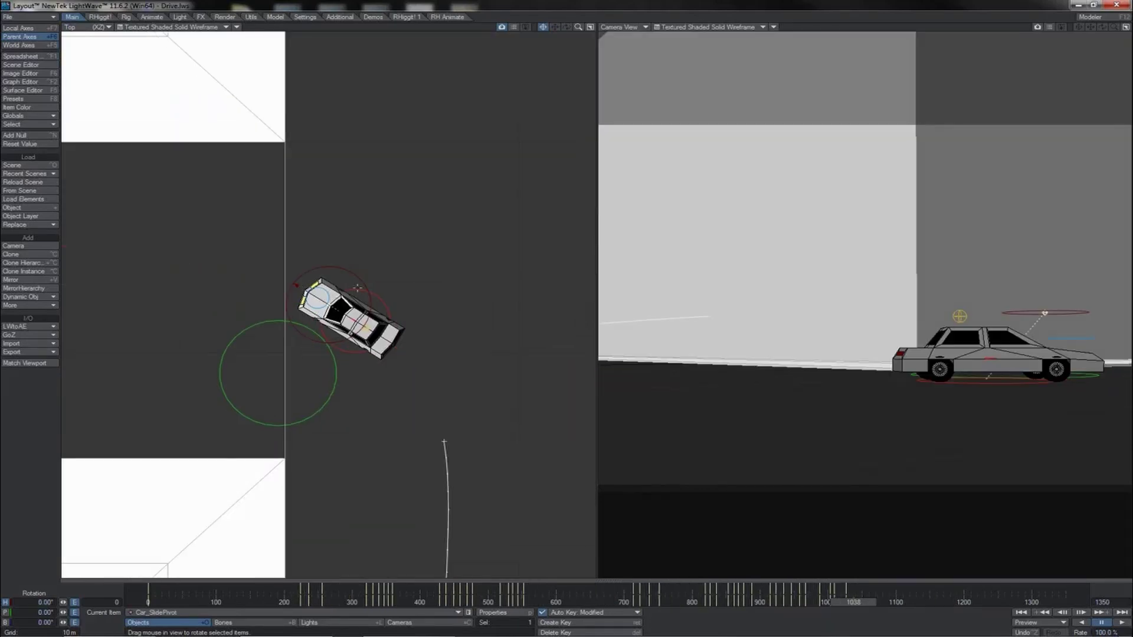
{"action": "left_click_drag", "start_coordinate": [358, 276], "coordinate": [394, 330]}
{"action": "left_click_drag", "start_coordinate": [289, 276], "coordinate": [280, 276]}
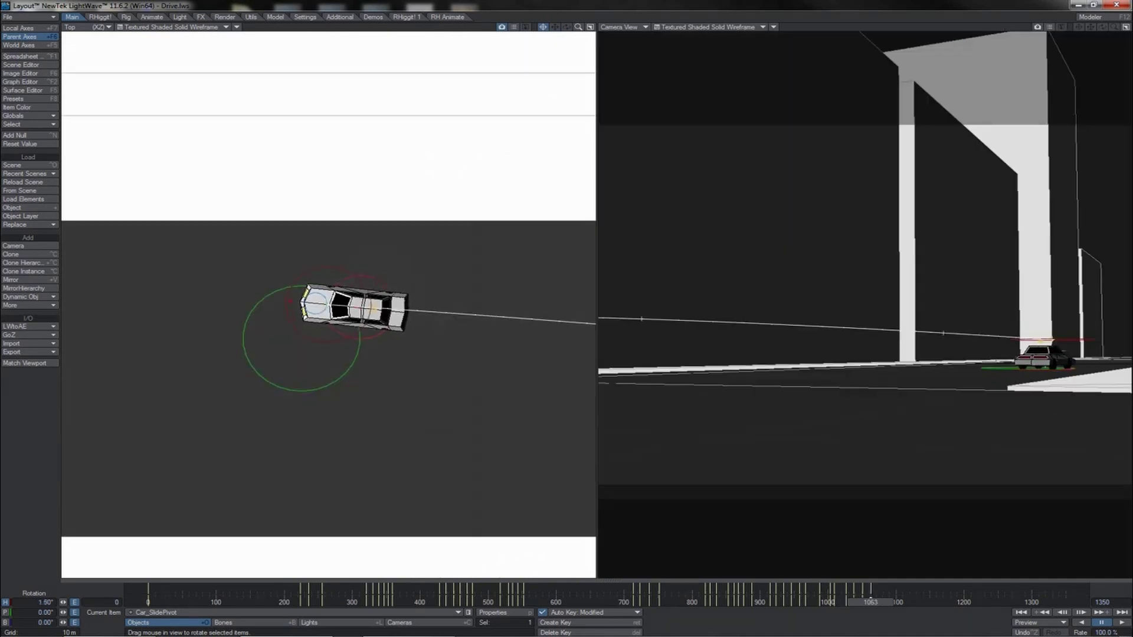
Reset Car_SlidePivot's heading to 0.00° on frame 1075 to finish the slide out of the turn.
{"action": "key", "text": "Right"}
{"action": "key", "text": "Right"}
{"action": "key", "text": "Right"}
{"action": "key", "text": "Right"}
{"action": "key", "text": "Right"}
{"action": "key", "text": "Right"}
{"action": "key", "text": "Right"}
{"action": "key", "text": "Right"}
{"action": "key", "text": "Right"}
{"action": "key", "text": "Right"}
{"action": "key", "text": "Right"}
{"action": "key", "text": "Right"}
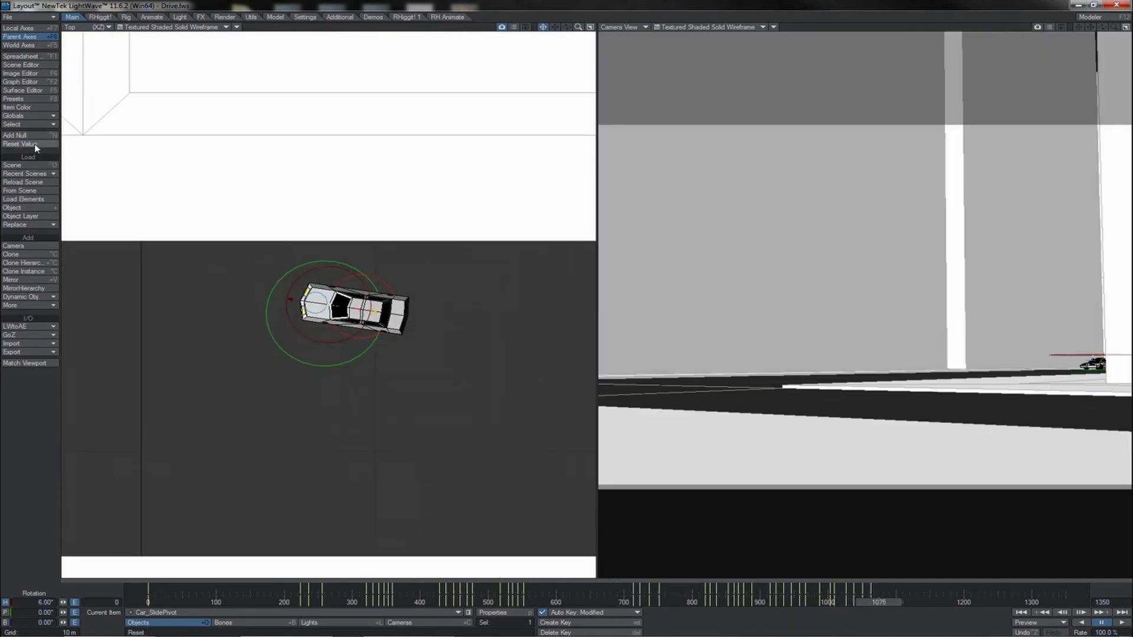
{"action": "left_click", "coordinate": [34, 145]}
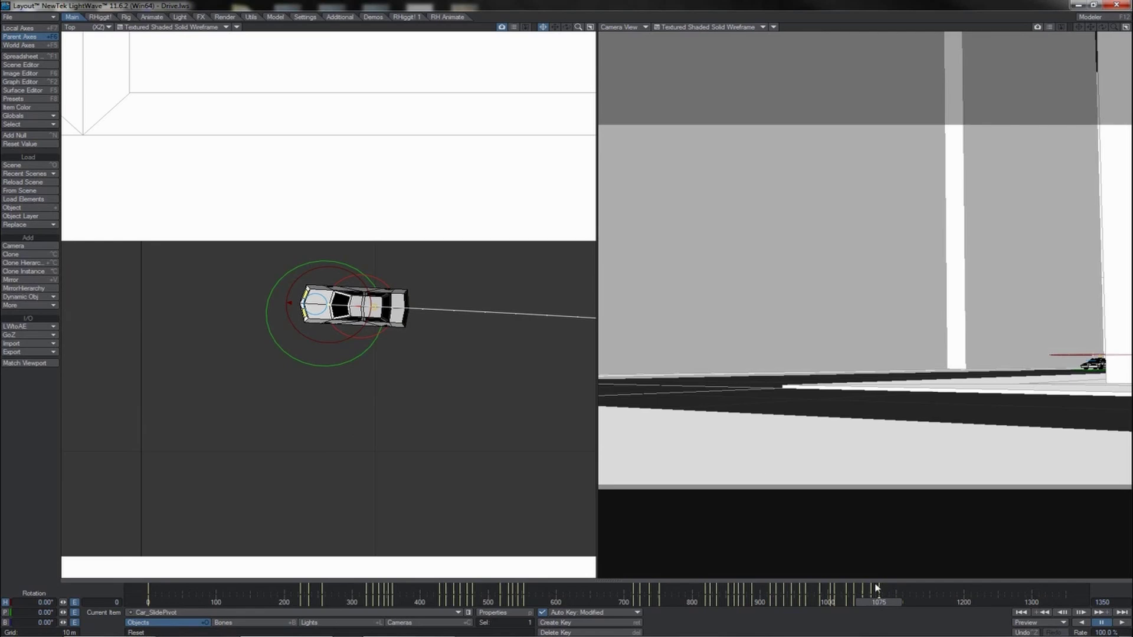
Play back the car's slides from around frame 834 and replay the turn from around frame 1023.
{"action": "left_click_drag", "start_coordinate": [875, 605], "coordinate": [715, 603]}
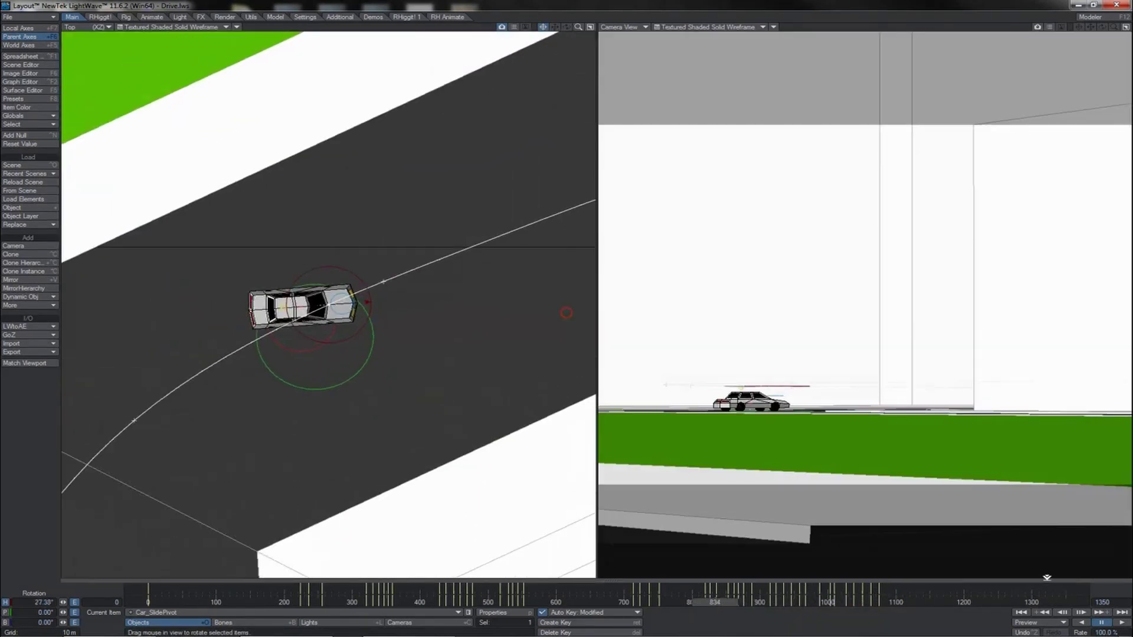
{"action": "left_click", "coordinate": [1124, 623]}
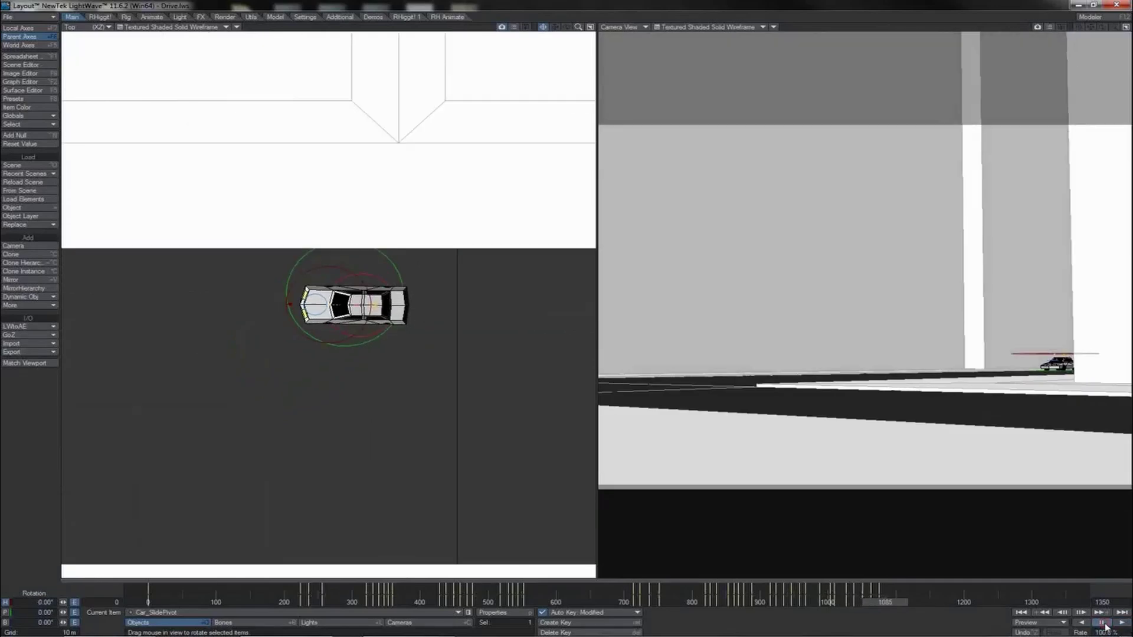
{"action": "left_click_drag", "start_coordinate": [866, 593], "coordinate": [844, 601]}
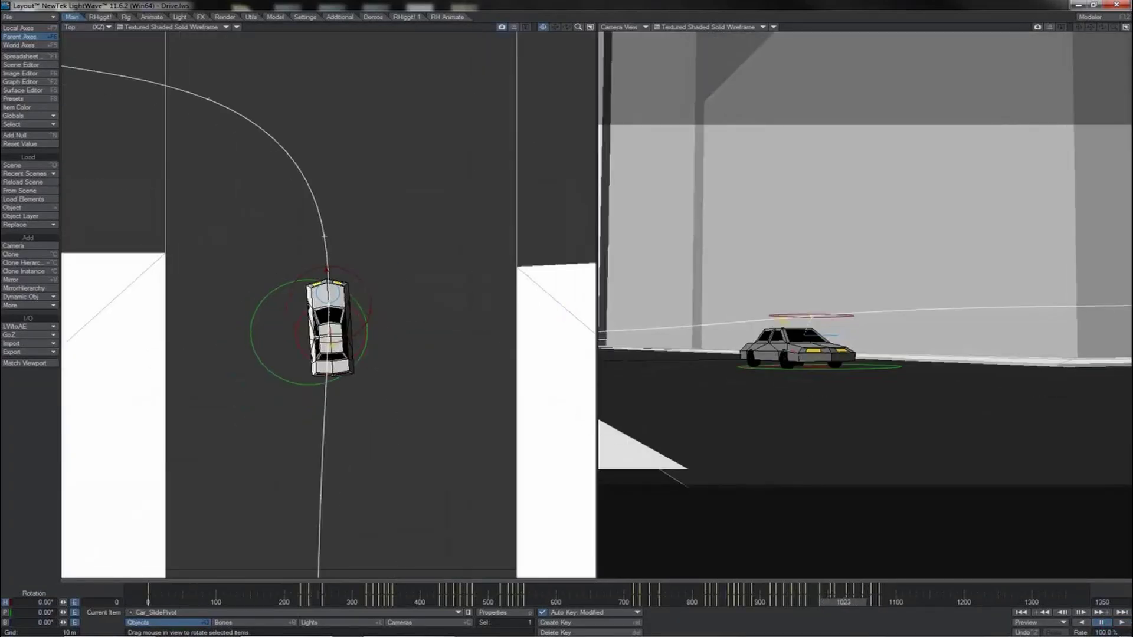
{"action": "left_click", "coordinate": [1122, 623]}
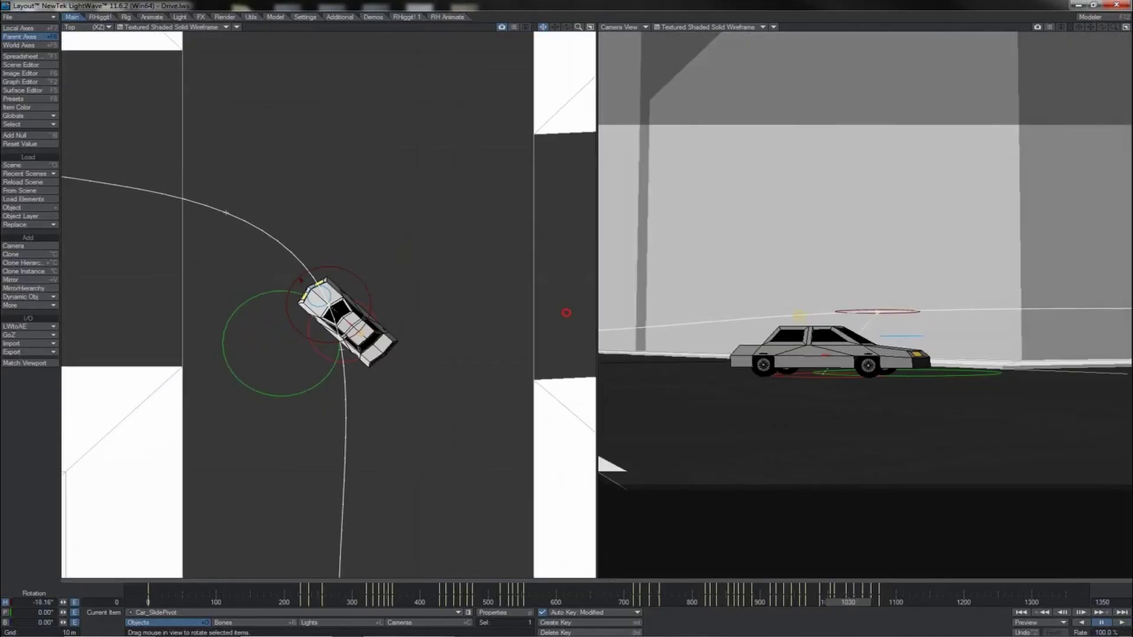
{"action": "left_click", "coordinate": [1120, 623]}
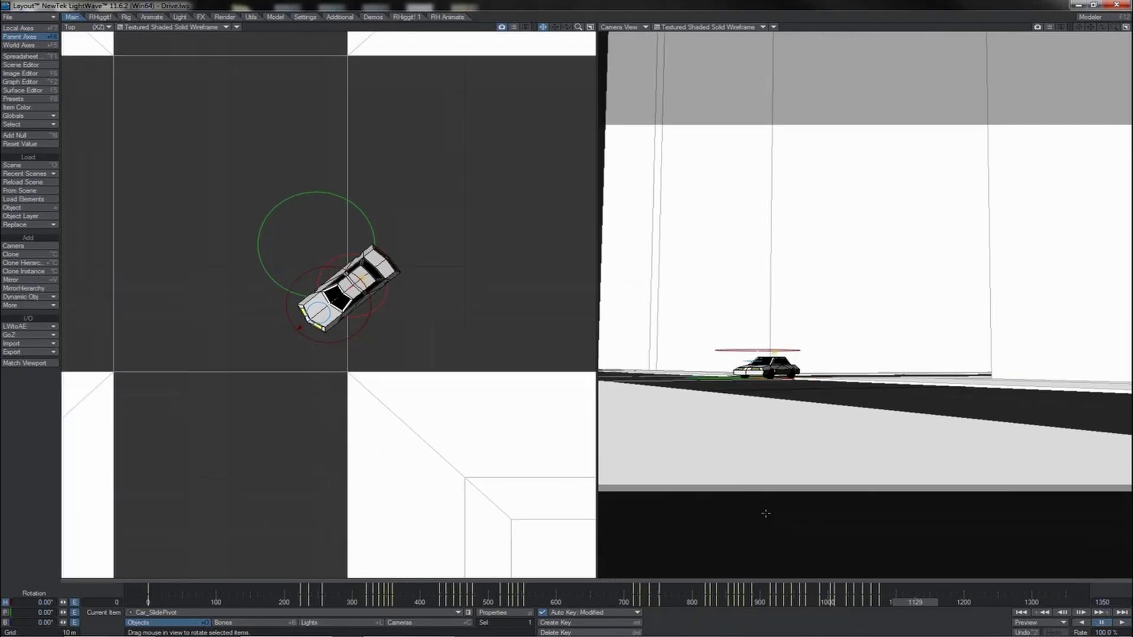
Key Car_SlidePivot's heading on frame 1129 at the start of the last turn and rotate it into the turn to -17.60°.
{"action": "key", "text": "Return"}
{"action": "key", "text": "Return"}
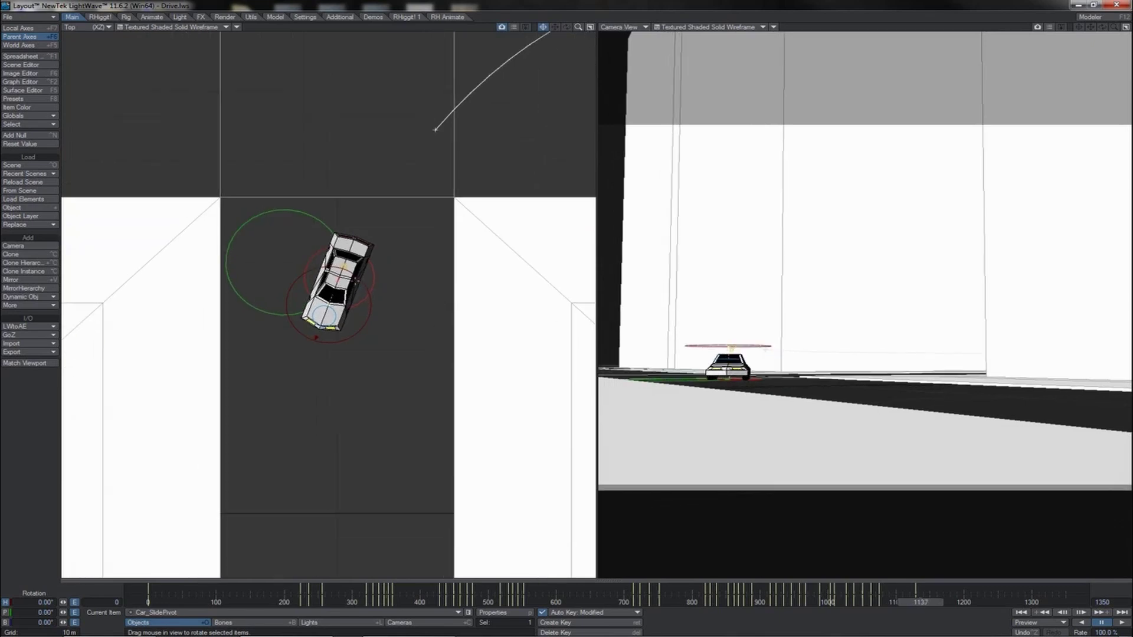
{"action": "left_click_drag", "start_coordinate": [355, 276], "coordinate": [328, 277]}
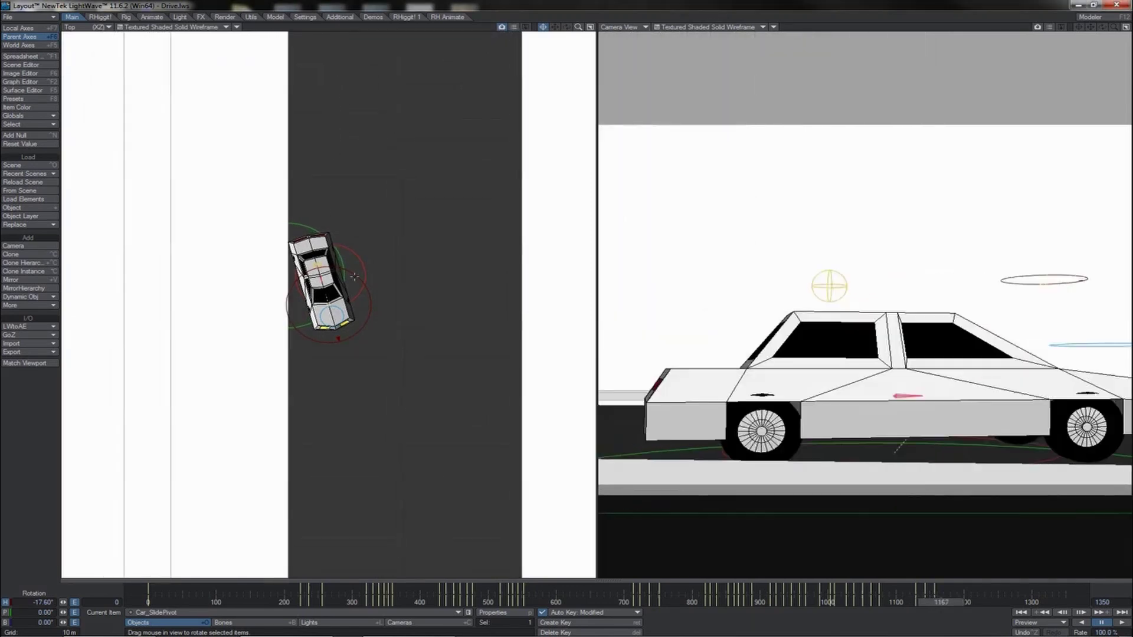
Counter-rotate Car_SlidePivot's heading out of the last turn, bring it to -3.90° on frame 1180, and reset it to 0.00° around frame 1188.
{"action": "left_click_drag", "start_coordinate": [338, 338], "coordinate": [330, 340]}
{"action": "key", "text": "Right"}
{"action": "key", "text": "Right"}
{"action": "key", "text": "Right"}
{"action": "key", "text": "Right"}
{"action": "key", "text": "Right"}
{"action": "key", "text": "Right"}
{"action": "key", "text": "Right"}
{"action": "key", "text": "Right"}
{"action": "key", "text": "Right"}
{"action": "key", "text": "Right"}
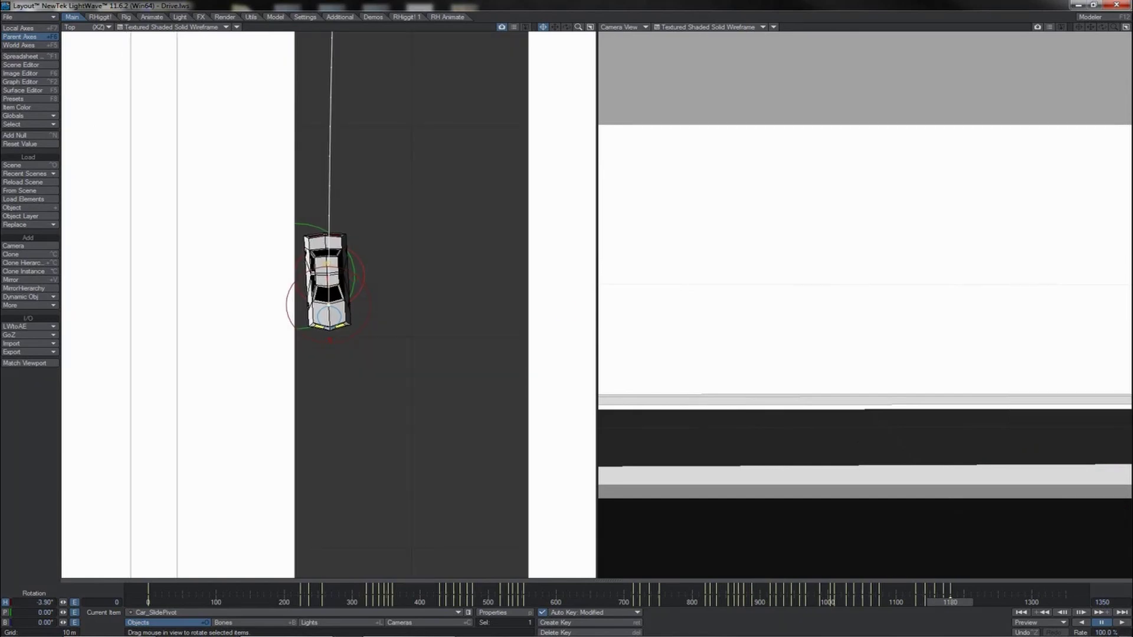
{"action": "left_click", "coordinate": [44, 146]}
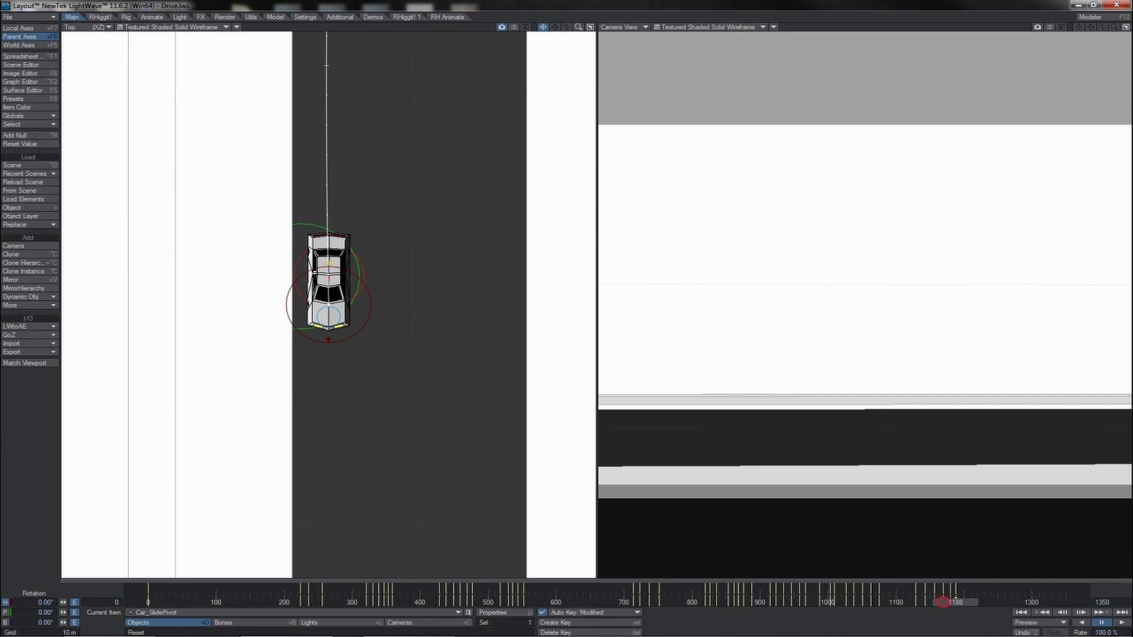
Play back the last turn to check the new slide and its settling.
{"action": "left_click_drag", "start_coordinate": [943, 602], "coordinate": [848, 602]}
{"action": "left_click", "coordinate": [1120, 623]}
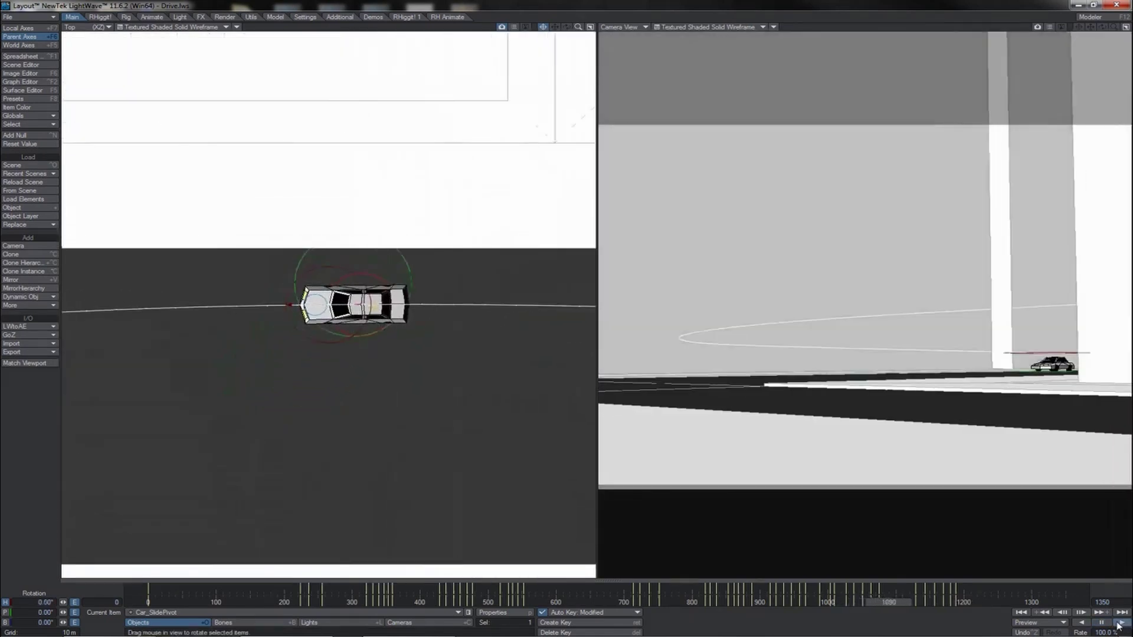
{"action": "left_click", "coordinate": [1120, 624]}
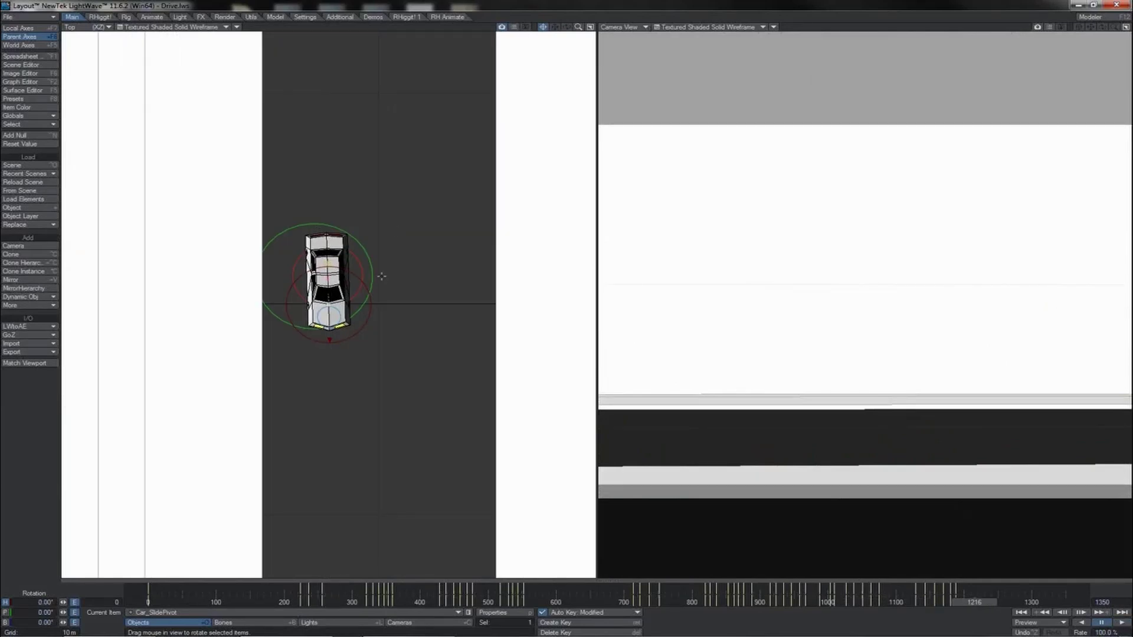
In the Graph Editor, select all Car_SlidePivot Rotation.H keys and set them to TCB Spline with a tension of 1.0.
{"action": "key", "text": "ctrl+F2"}
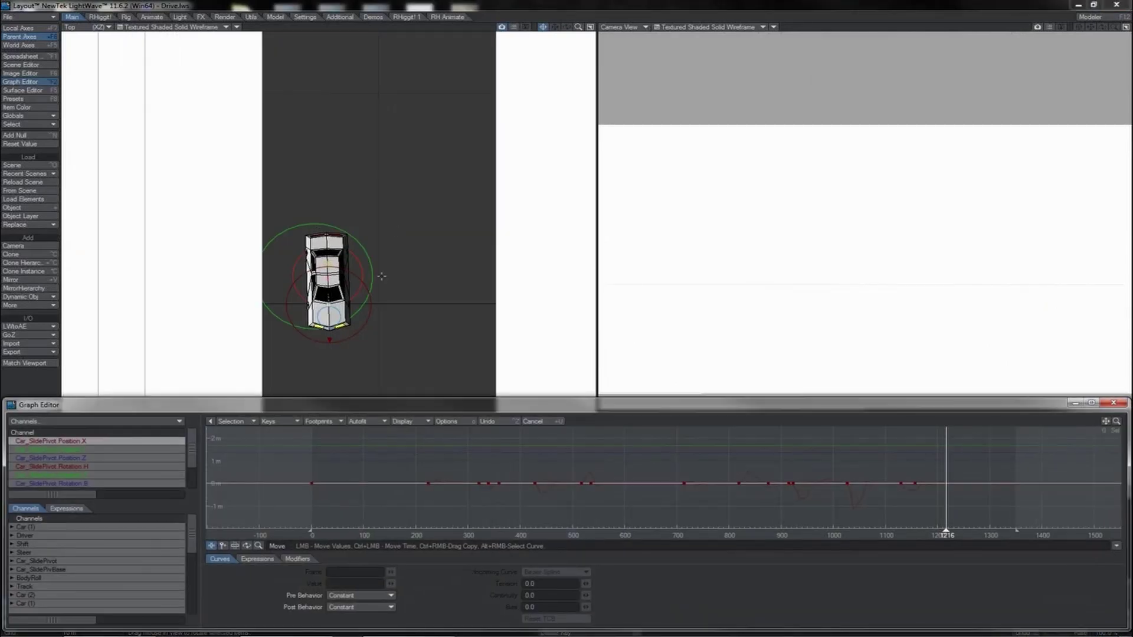
{"action": "left_click", "coordinate": [139, 467]}
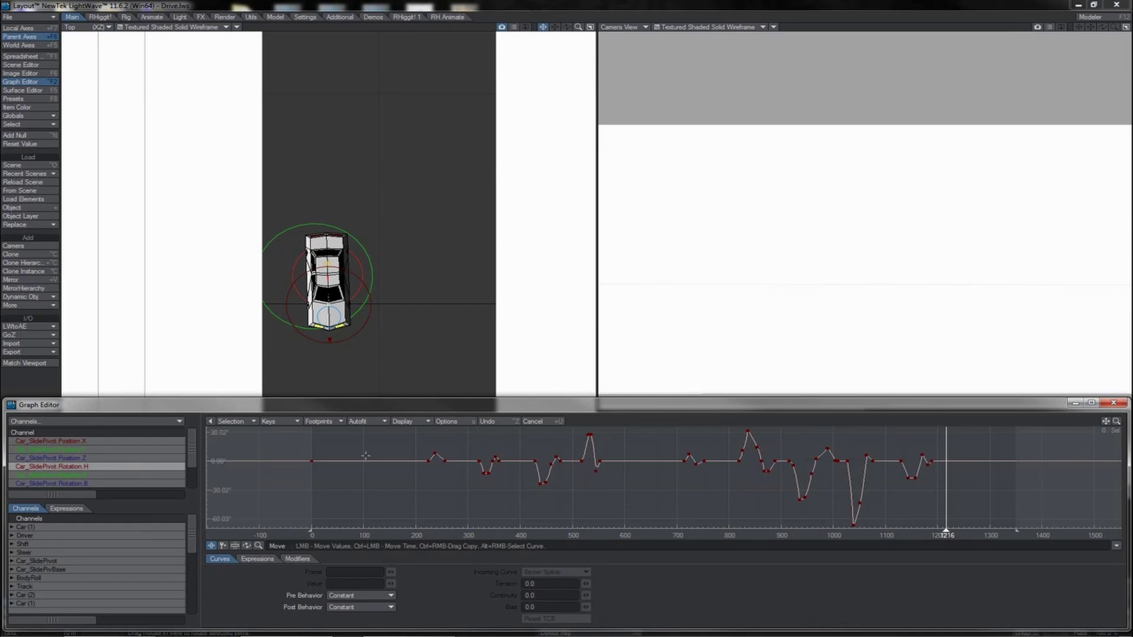
{"action": "right_click_drag", "start_coordinate": [952, 428], "coordinate": [286, 530]}
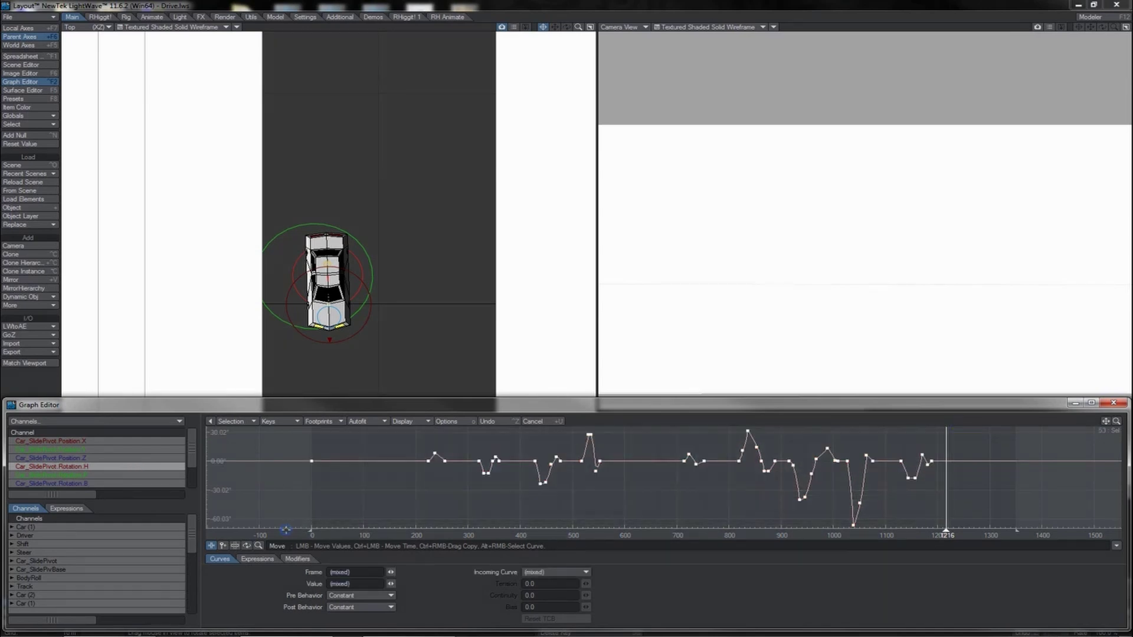
{"action": "left_click", "coordinate": [543, 573]}
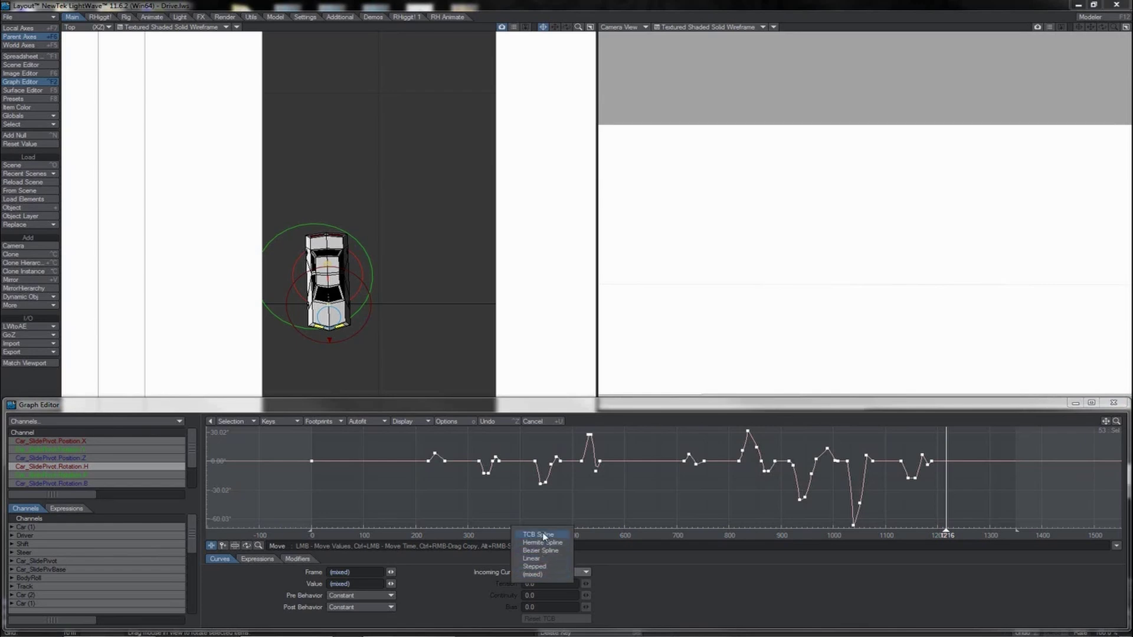
{"action": "left_click", "coordinate": [538, 534]}
{"action": "left_click_drag", "start_coordinate": [586, 584], "coordinate": [592, 584]}
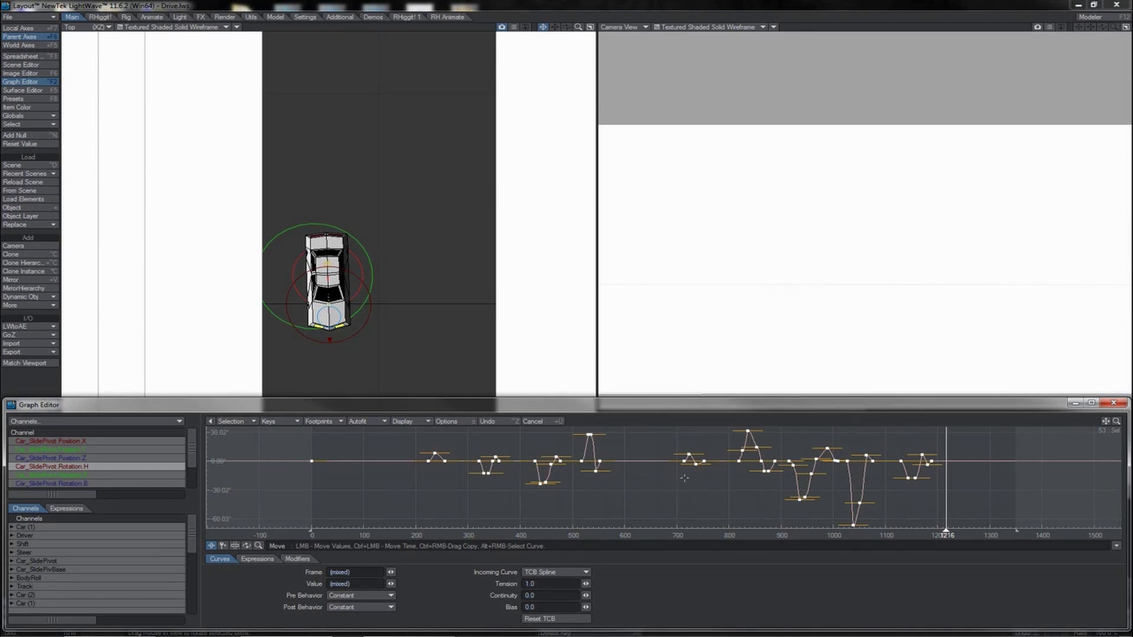
Enlarge the Graph Editor, lower the tension on the keys near frames 330 and 339, and set frame 347's tension to about -0.35.
{"action": "left_click_drag", "start_coordinate": [811, 399], "coordinate": [800, 260]}
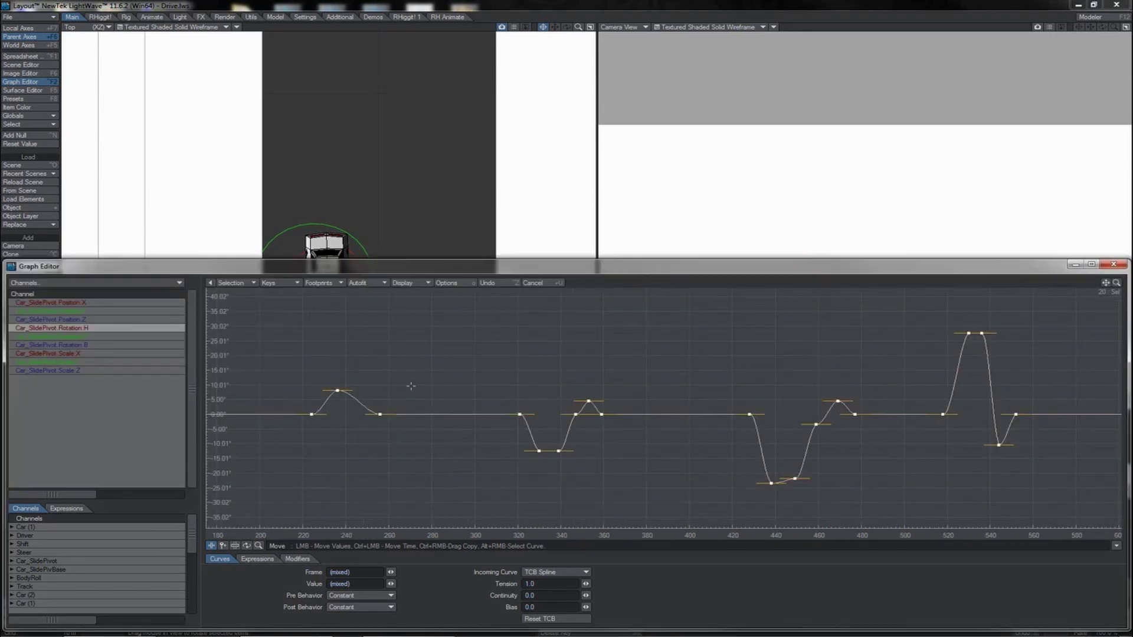
{"action": "right_click", "coordinate": [411, 386]}
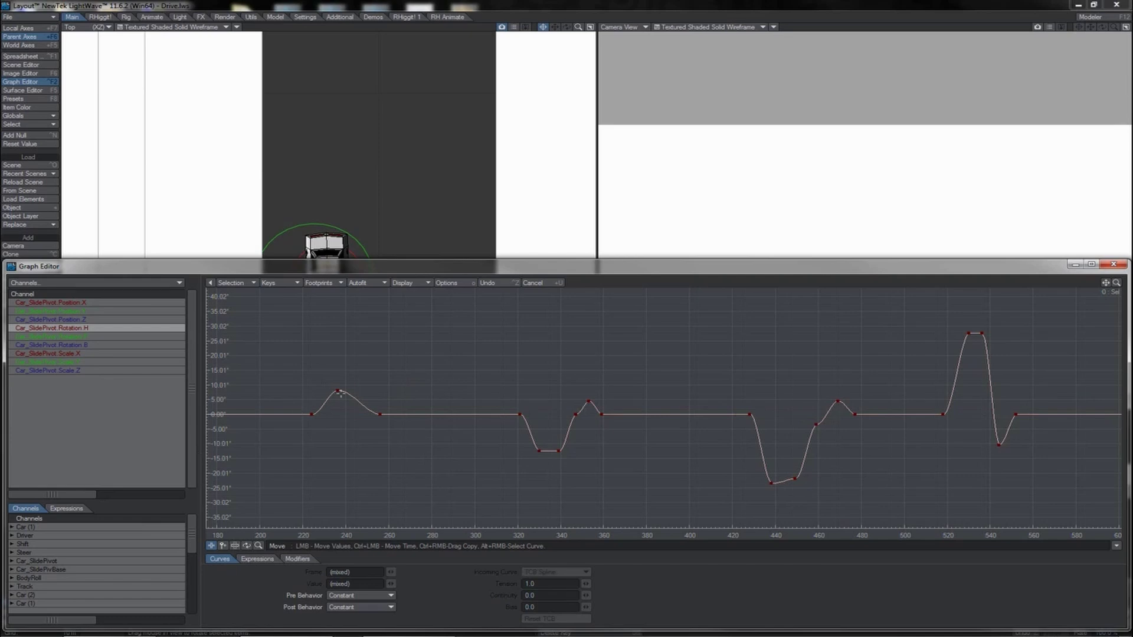
{"action": "right_click_drag", "start_coordinate": [567, 446], "coordinate": [522, 460]}
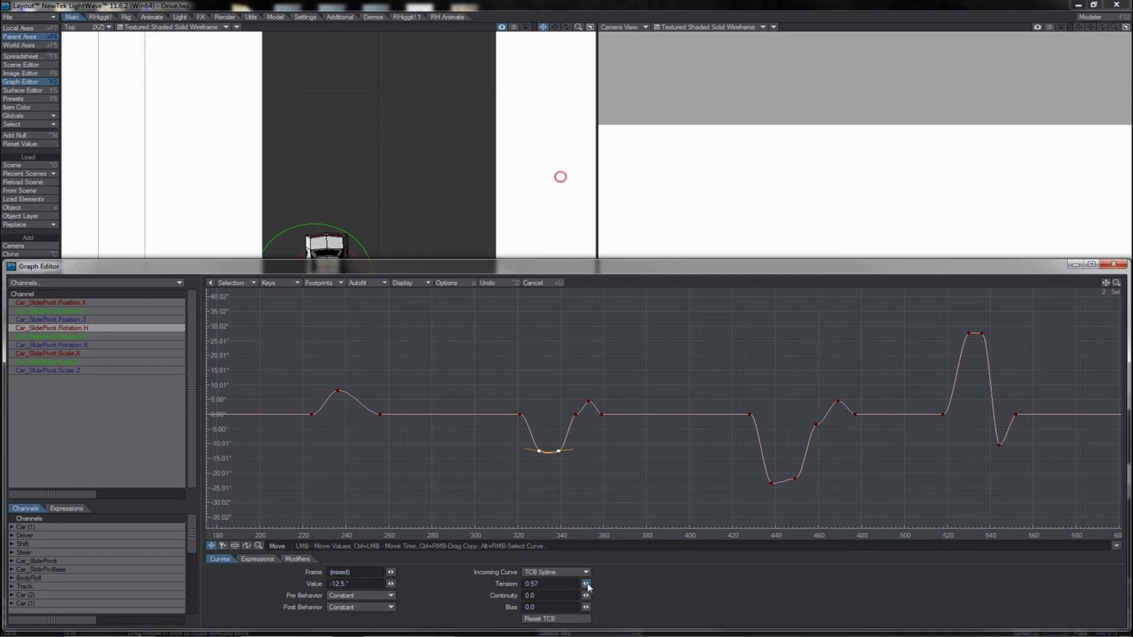
{"action": "left_click", "coordinate": [575, 414]}
{"action": "left_click", "coordinate": [585, 585]}
{"action": "left_click_drag", "start_coordinate": [586, 584], "coordinate": [470, 584]}
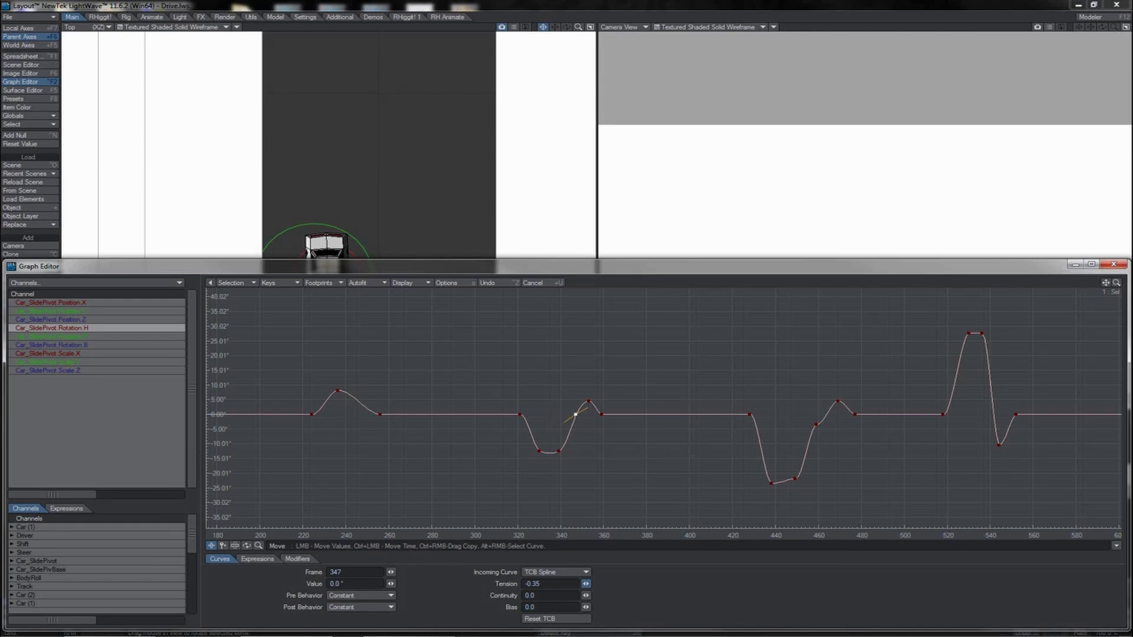
Set the tension of the frame 449 heading key to 0.2 and lower the tension on the key near frame 459.
{"action": "left_click", "coordinate": [795, 478]}
{"action": "left_click_drag", "start_coordinate": [586, 584], "coordinate": [579, 584]}
{"action": "left_click", "coordinate": [560, 177]}
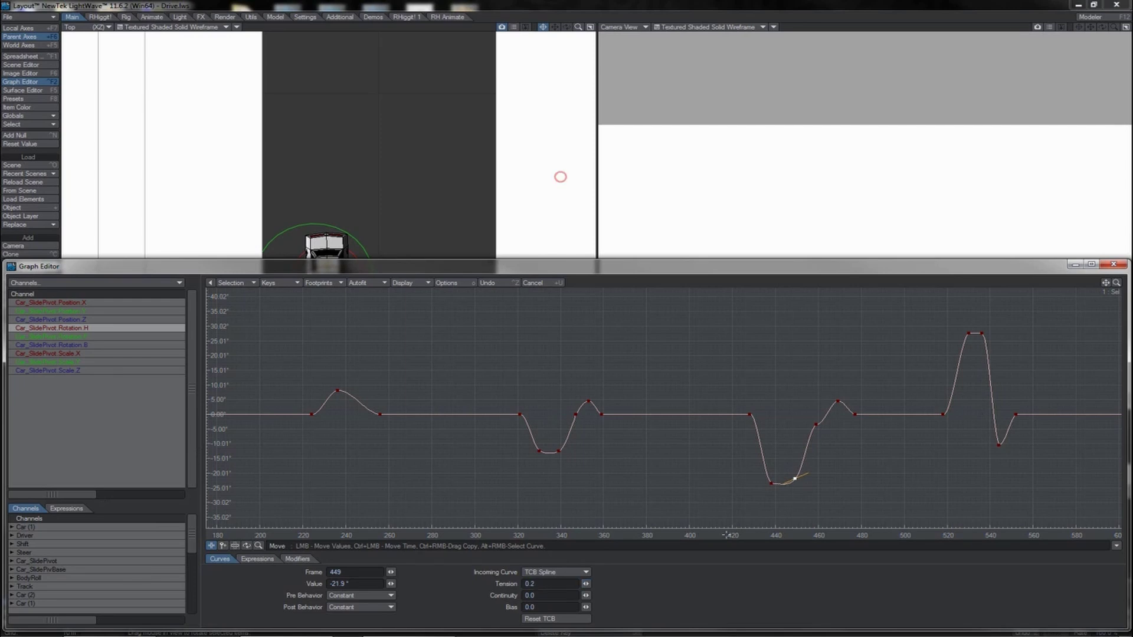
{"action": "left_click", "coordinate": [829, 438]}
{"action": "left_click_drag", "start_coordinate": [586, 584], "coordinate": [565, 583]}
Lower the tension on the key near frame 438 and set the two 27.7° peak keys to a tension of 0.805.
{"action": "left_click", "coordinate": [772, 484]}
{"action": "left_click_drag", "start_coordinate": [586, 584], "coordinate": [582, 584]}
{"action": "left_click_drag", "start_coordinate": [994, 325], "coordinate": [954, 339]}
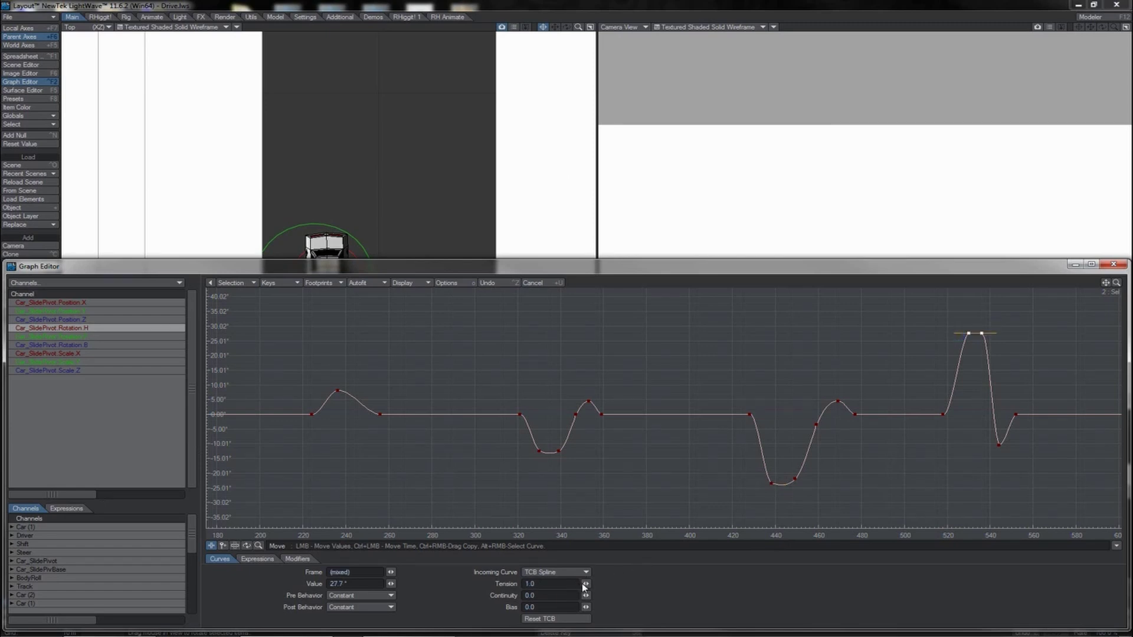
{"action": "left_click_drag", "start_coordinate": [585, 584], "coordinate": [587, 584]}
Lower the tension on the key near frame 826 and set the keys near frames 853 and 862 to a tension of 0.
{"action": "left_click_drag", "start_coordinate": [1106, 282], "coordinate": [141, 268]}
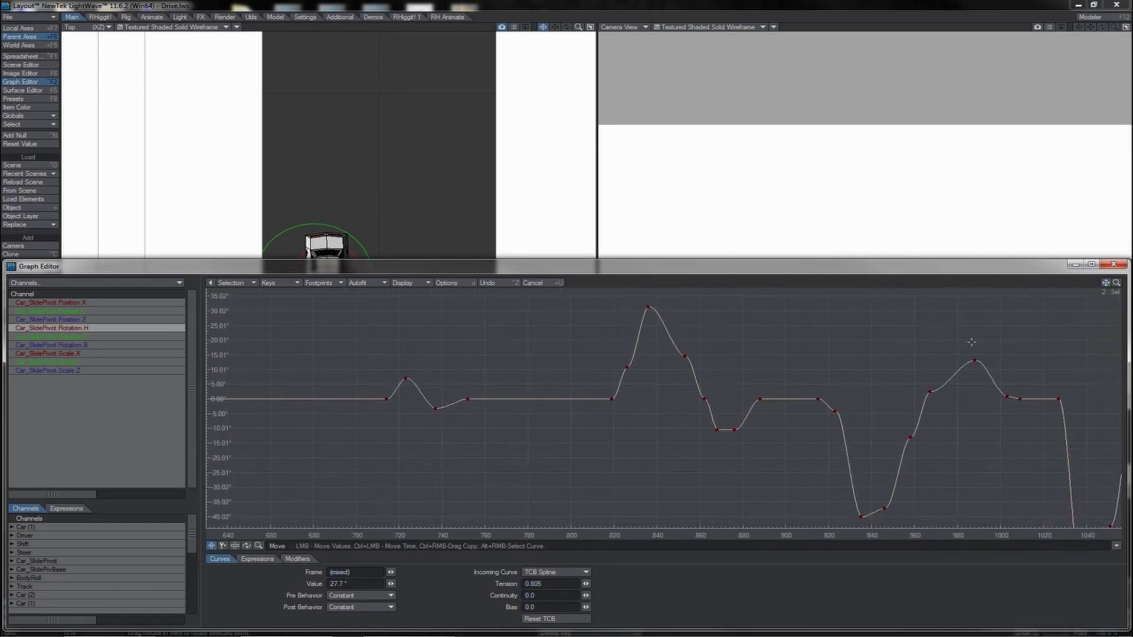
{"action": "left_click", "coordinate": [627, 367]}
{"action": "left_click_drag", "start_coordinate": [586, 588], "coordinate": [554, 589]}
{"action": "left_click_drag", "start_coordinate": [673, 345], "coordinate": [713, 409]}
{"action": "key", "text": "BackSpace"}
{"action": "key", "text": "BackSpace"}
{"action": "key", "text": "BackSpace"}
{"action": "type", "text": "0"}
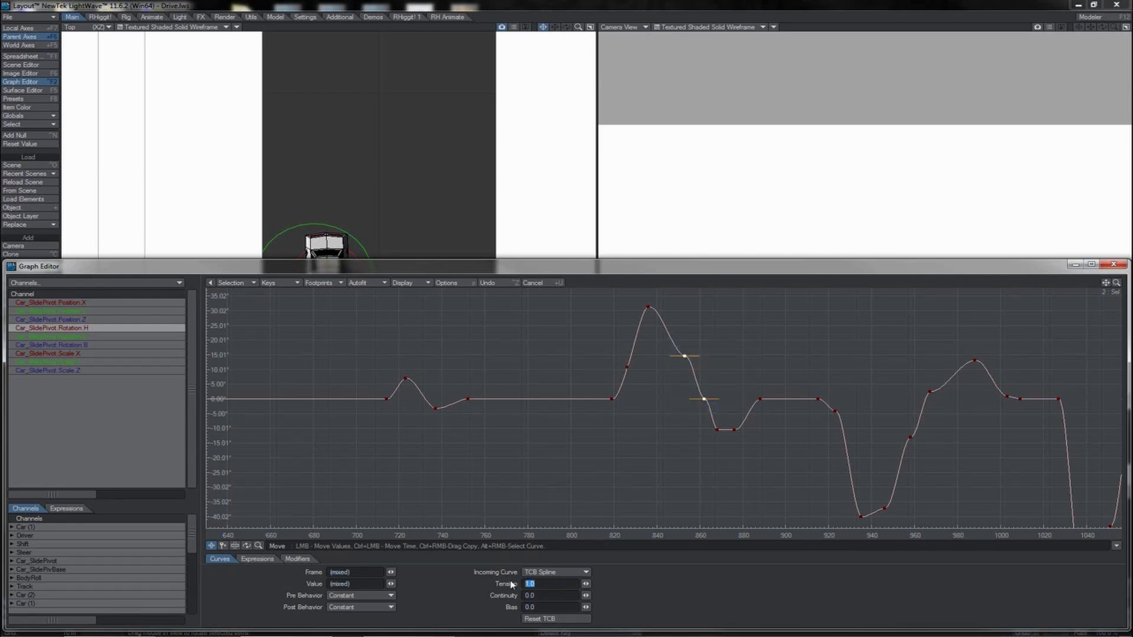
{"action": "key", "text": "Return"}
Set the tension of the frame 853 key to -0.305 and select the two dip keys near frames 868 and 876 to soften them.
{"action": "left_click", "coordinate": [683, 358]}
{"action": "left_click_drag", "start_coordinate": [588, 585], "coordinate": [567, 587]}
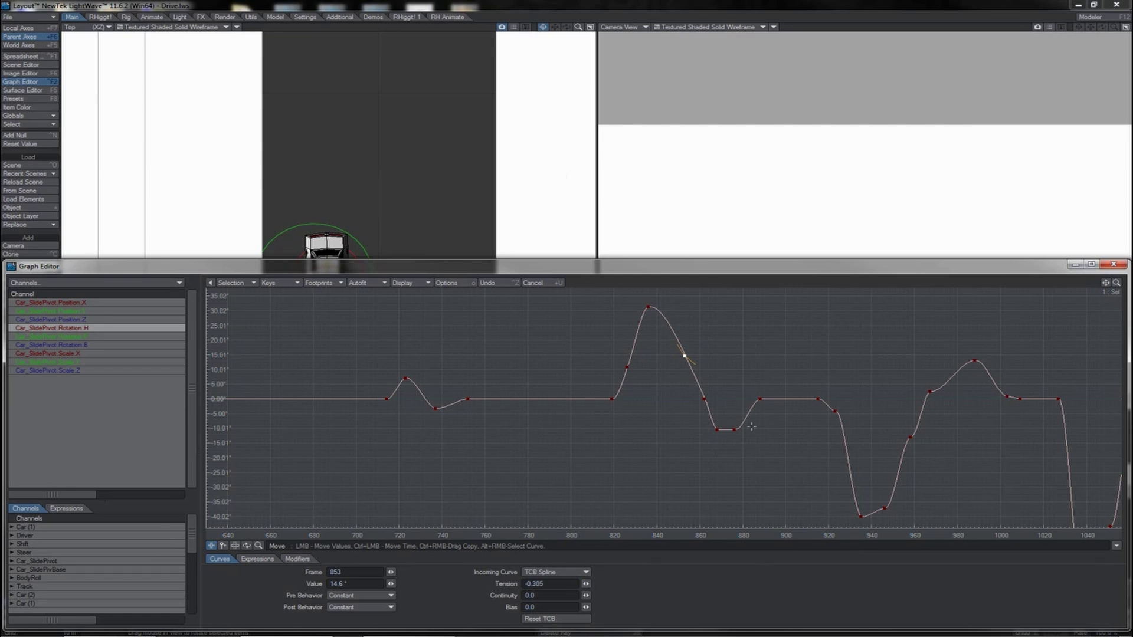
{"action": "right_click_drag", "start_coordinate": [751, 427], "coordinate": [702, 447]}
Soften the heading keys near frames 923, 935 and 946 by lowering their tension, using 0.75 on frame 935.
{"action": "left_click", "coordinate": [835, 411]}
{"action": "mouse_move", "coordinate": [586, 584]}
{"action": "left_mouse_down"}
{"action": "mouse_move", "coordinate": [564, 585]}
{"action": "mouse_move", "coordinate": [592, 584]}
{"action": "left_mouse_up"}
{"action": "left_click", "coordinate": [861, 517]}
{"action": "left_click_drag", "start_coordinate": [586, 584], "coordinate": [579, 584]}
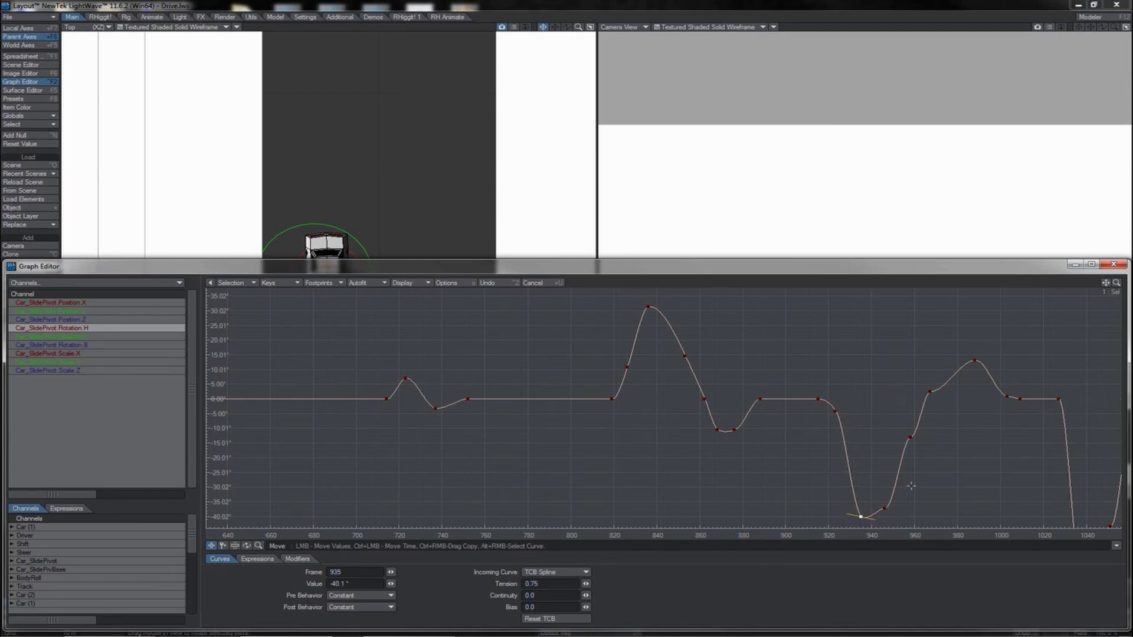
{"action": "left_click", "coordinate": [885, 508]}
{"action": "left_click_drag", "start_coordinate": [586, 585], "coordinate": [575, 585]}
Set the tension of the rising heading keys near frames 958 and 967 to 0.
{"action": "right_click_drag", "start_coordinate": [924, 423], "coordinate": [903, 456]}
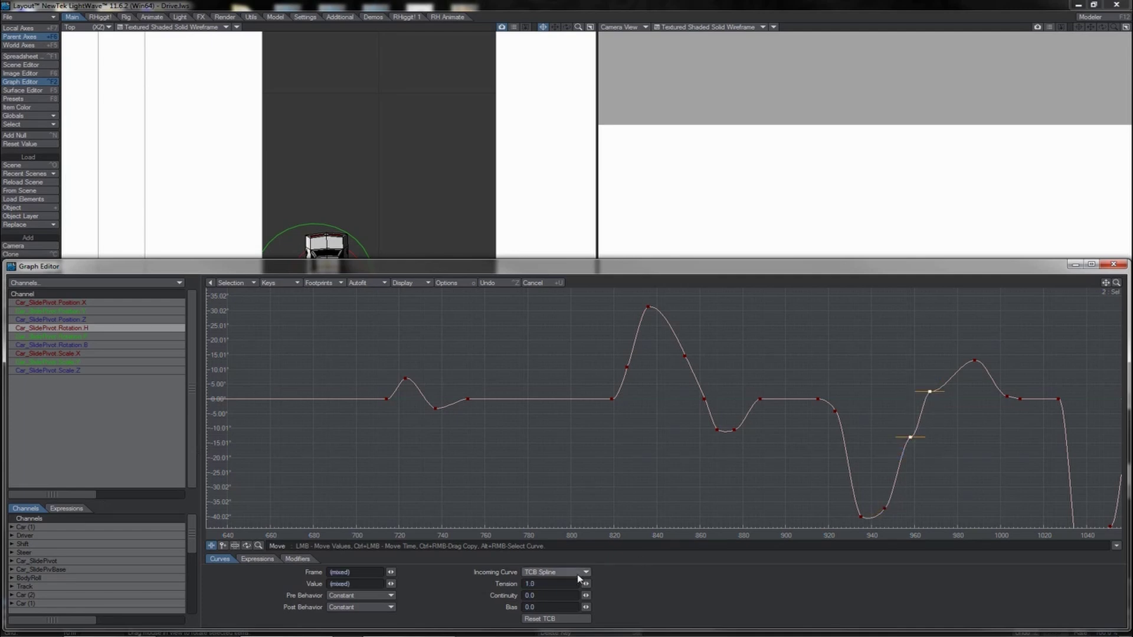
{"action": "type", "text": "0"}
{"action": "key", "text": "Return"}
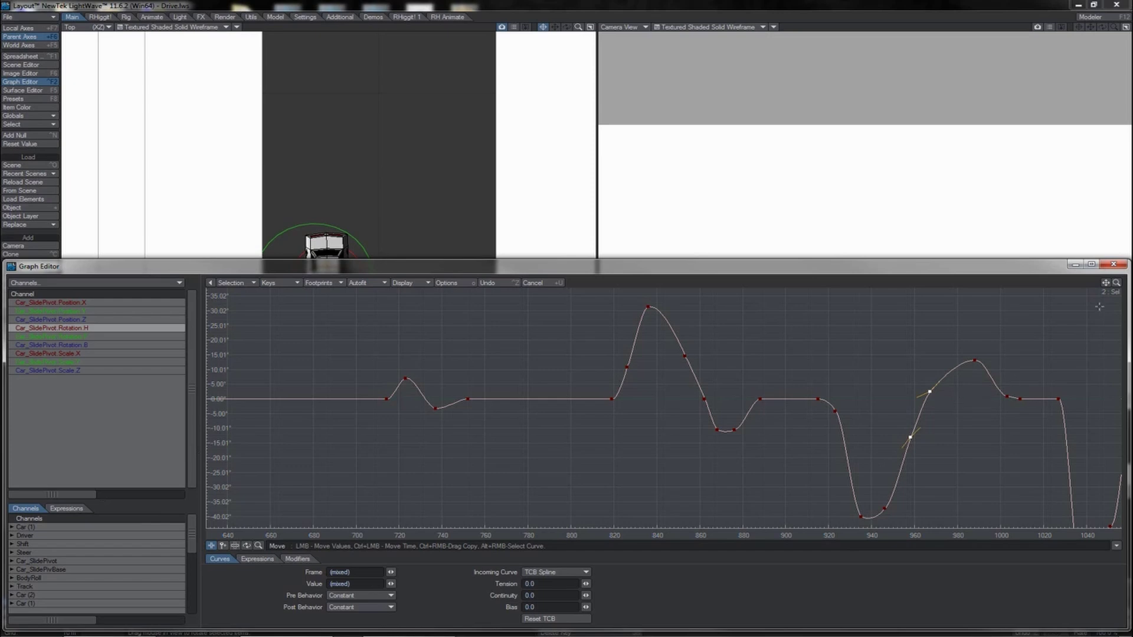
Lower the tension on the frame 1003 key and set the frame 1051 key's tension to about -0.325.
{"action": "left_click_drag", "start_coordinate": [1105, 283], "coordinate": [961, 219]}
{"action": "left_click", "coordinate": [861, 332]}
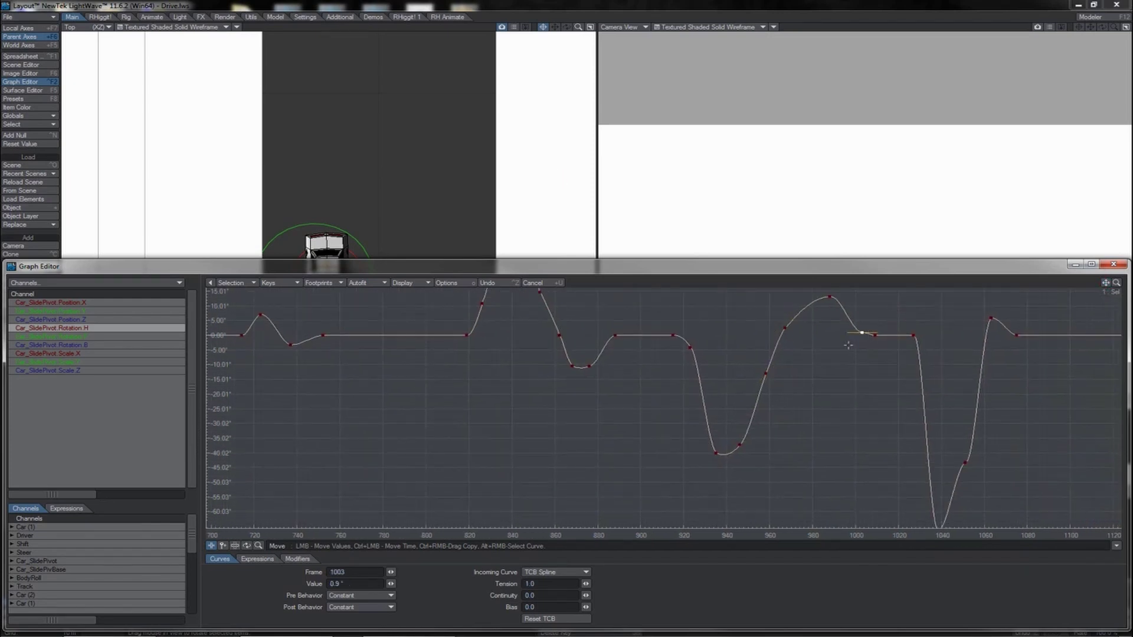
{"action": "left_click_drag", "start_coordinate": [586, 584], "coordinate": [577, 584]}
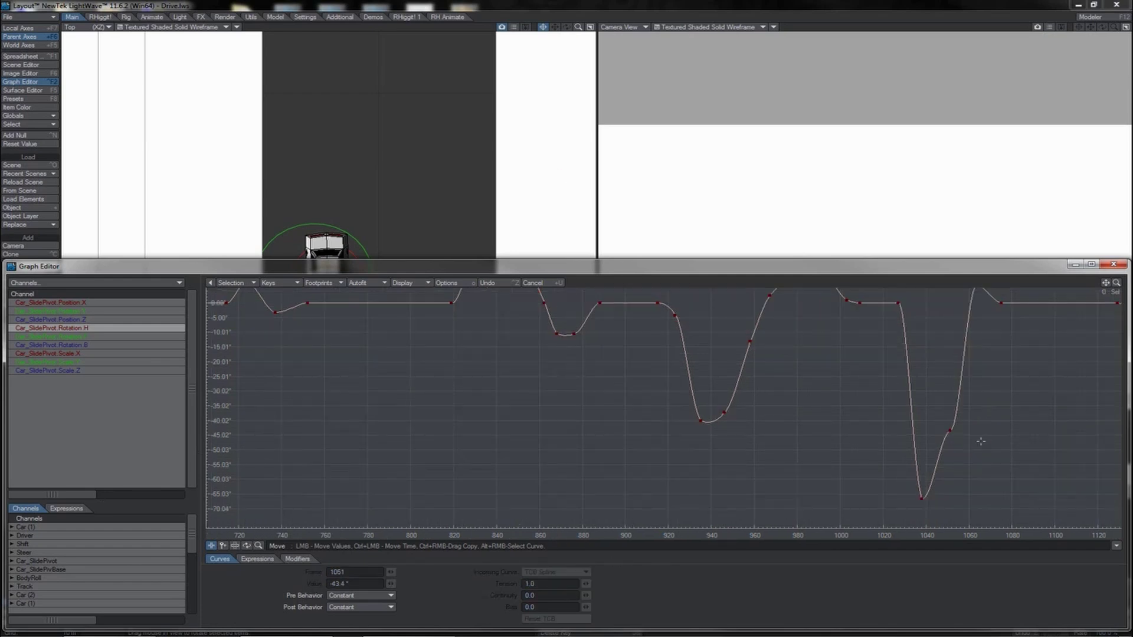
{"action": "left_click", "coordinate": [938, 429]}
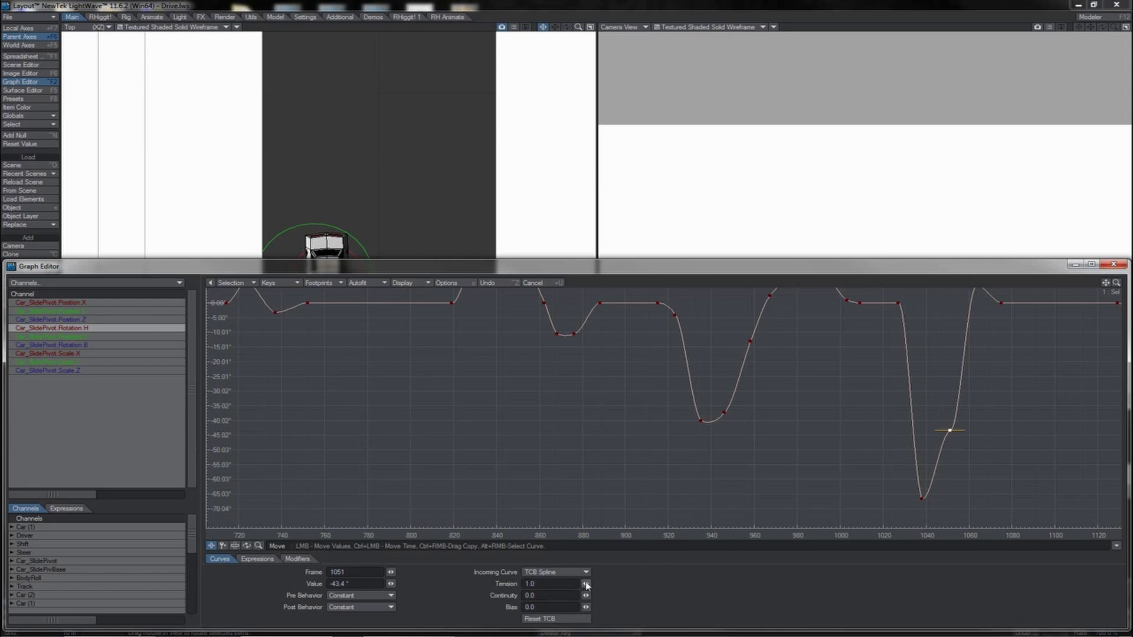
{"action": "left_click_drag", "start_coordinate": [586, 585], "coordinate": [561, 177]}
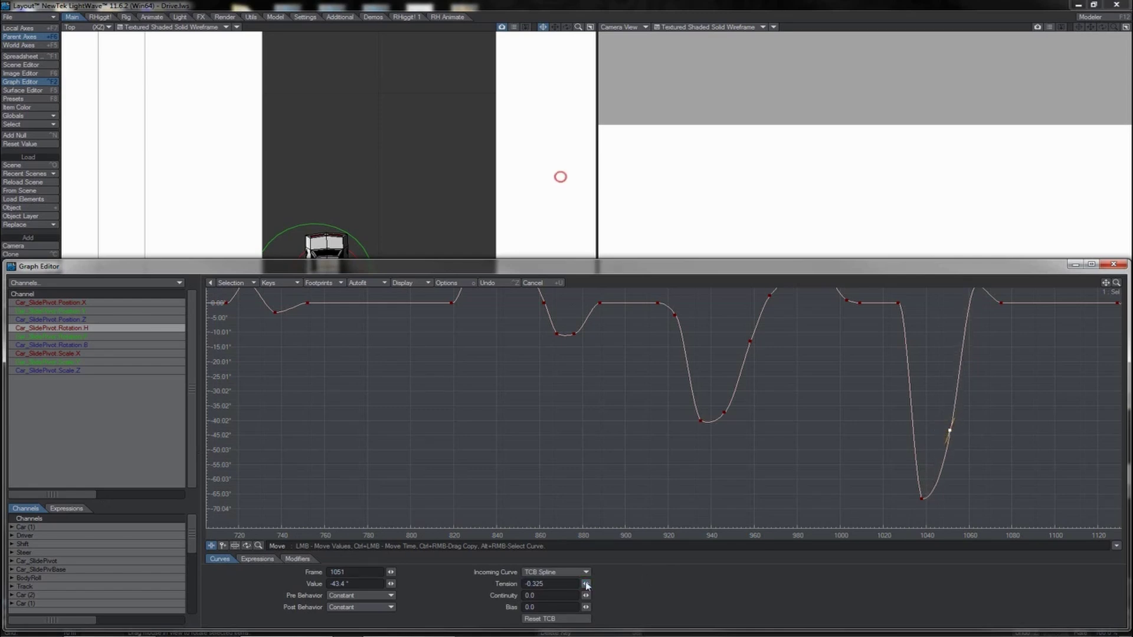
Lower the tension on the two dip keys near frames 1143 and 1157, close the Graph Editor, and return to frame 0.
{"action": "mouse_move", "coordinate": [1106, 283]}
{"action": "left_mouse_down"}
{"action": "mouse_move", "coordinate": [827, 323]}
{"action": "mouse_move", "coordinate": [804, 306]}
{"action": "left_mouse_up"}
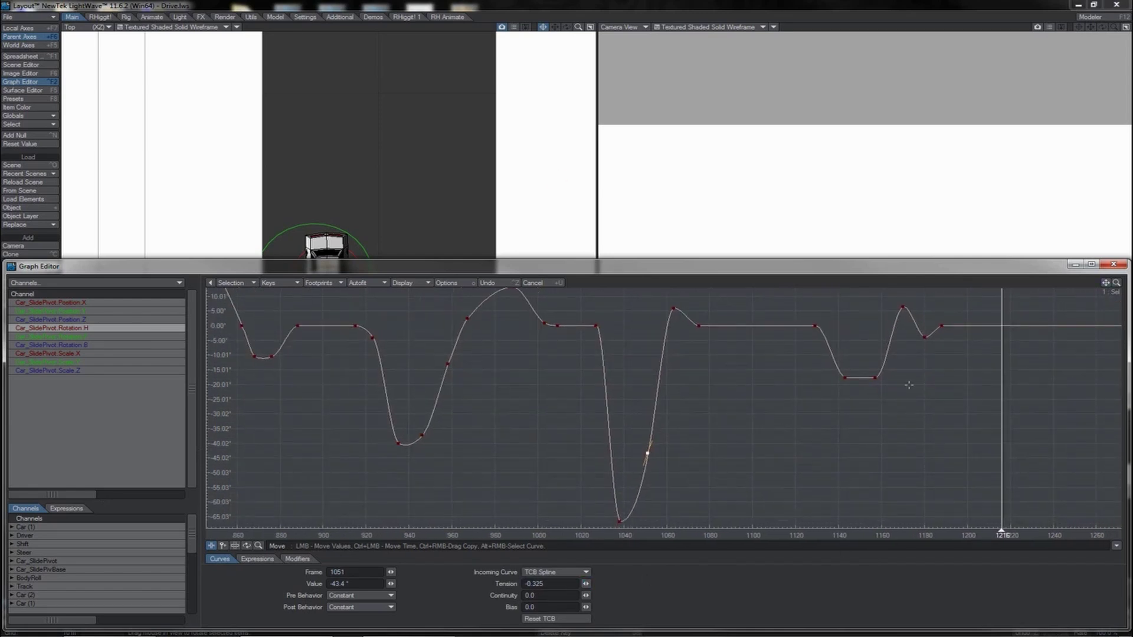
{"action": "right_click_drag", "start_coordinate": [887, 372], "coordinate": [824, 389]}
{"action": "left_click_drag", "start_coordinate": [586, 583], "coordinate": [561, 174]}
{"action": "right_click_drag", "start_coordinate": [860, 366], "coordinate": [822, 391]}
{"action": "left_click", "coordinate": [586, 584]}
{"action": "left_click_drag", "start_coordinate": [586, 584], "coordinate": [585, 584]}
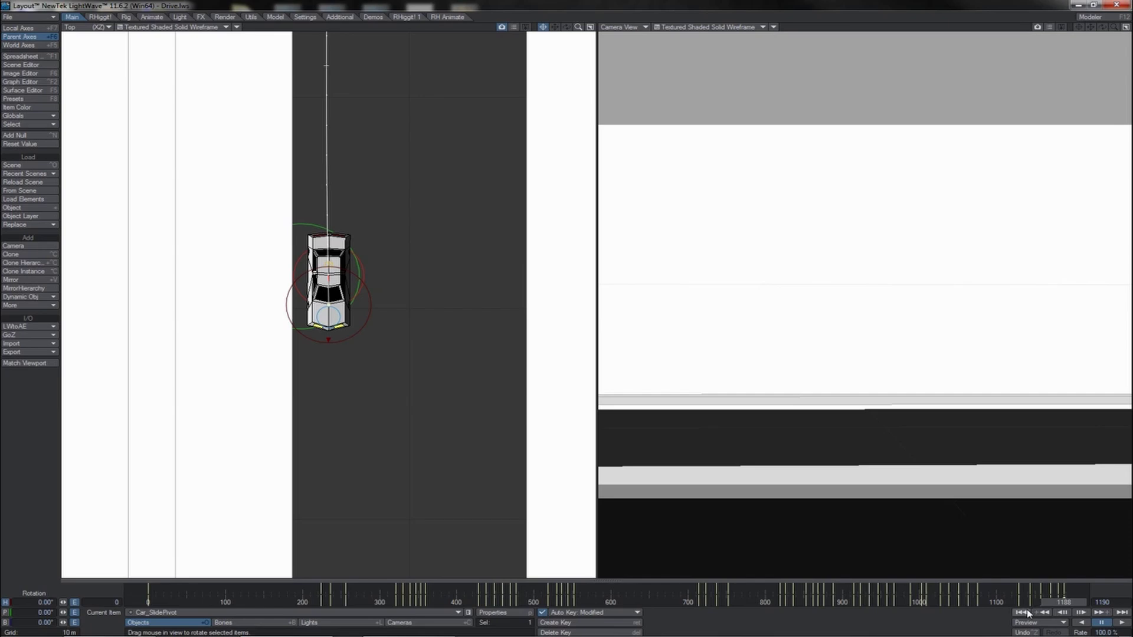
{"action": "left_click", "coordinate": [1024, 613]}
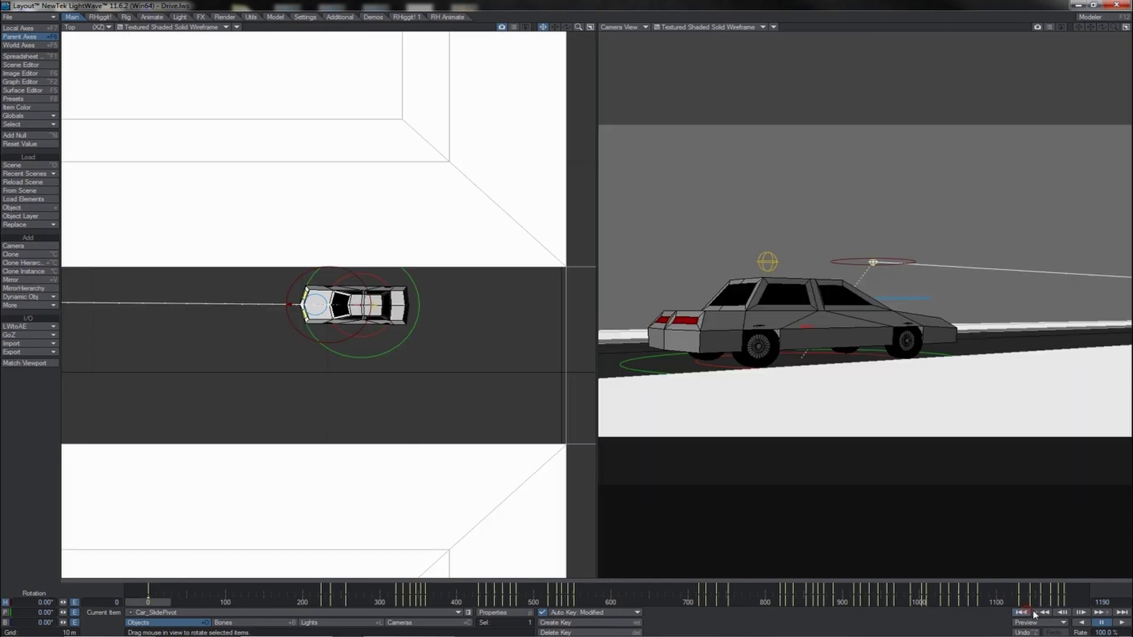
Play back and scrub the animation to inspect how the car slides through the corners around frames 433 to 519.
{"action": "left_click", "coordinate": [1121, 624]}
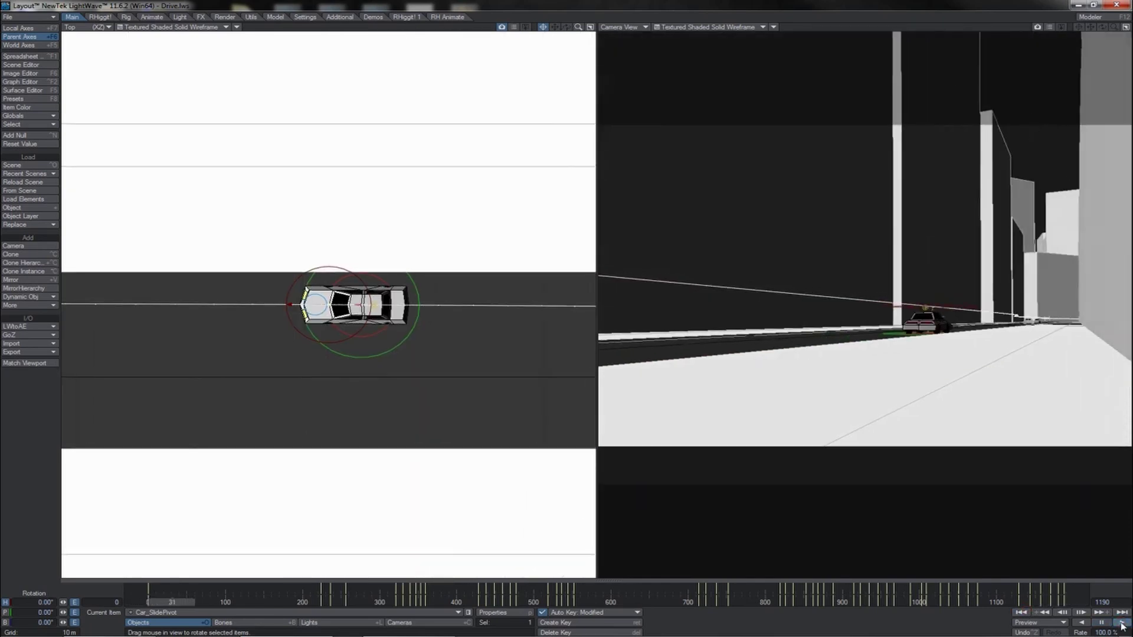
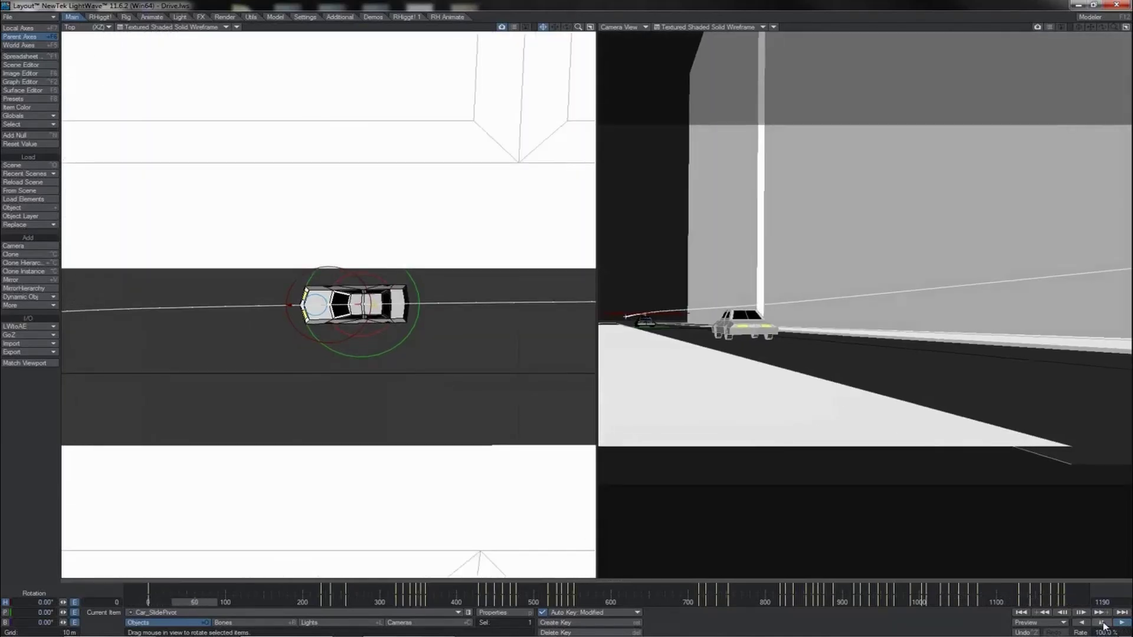
{"action": "left_click_drag", "start_coordinate": [222, 605], "coordinate": [170, 605]}
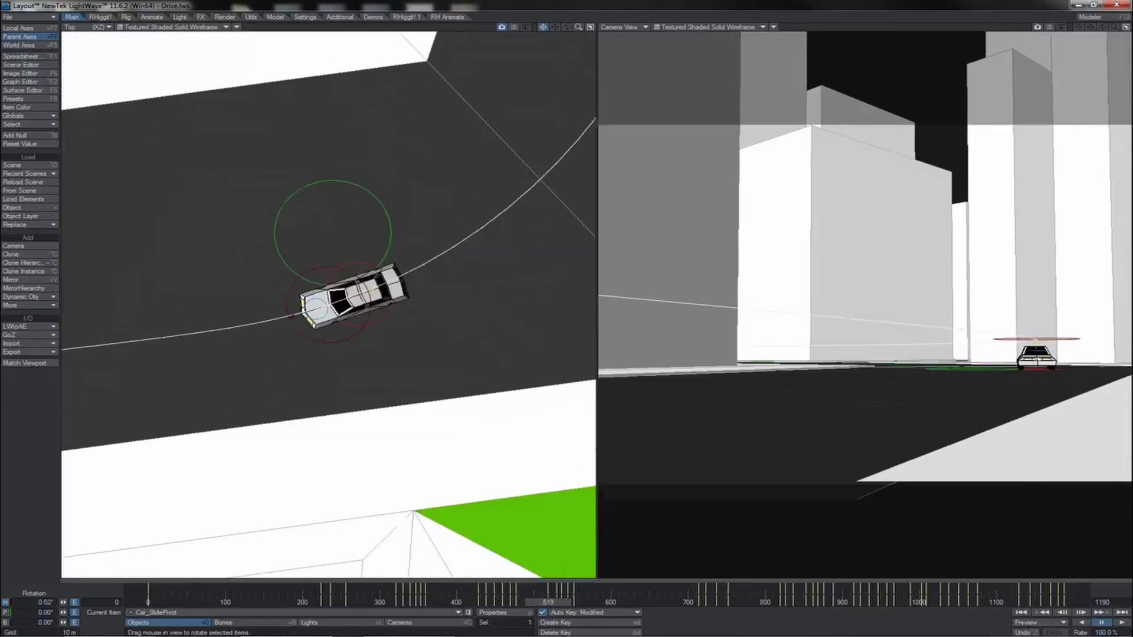
{"action": "left_click_drag", "start_coordinate": [565, 602], "coordinate": [530, 602]}
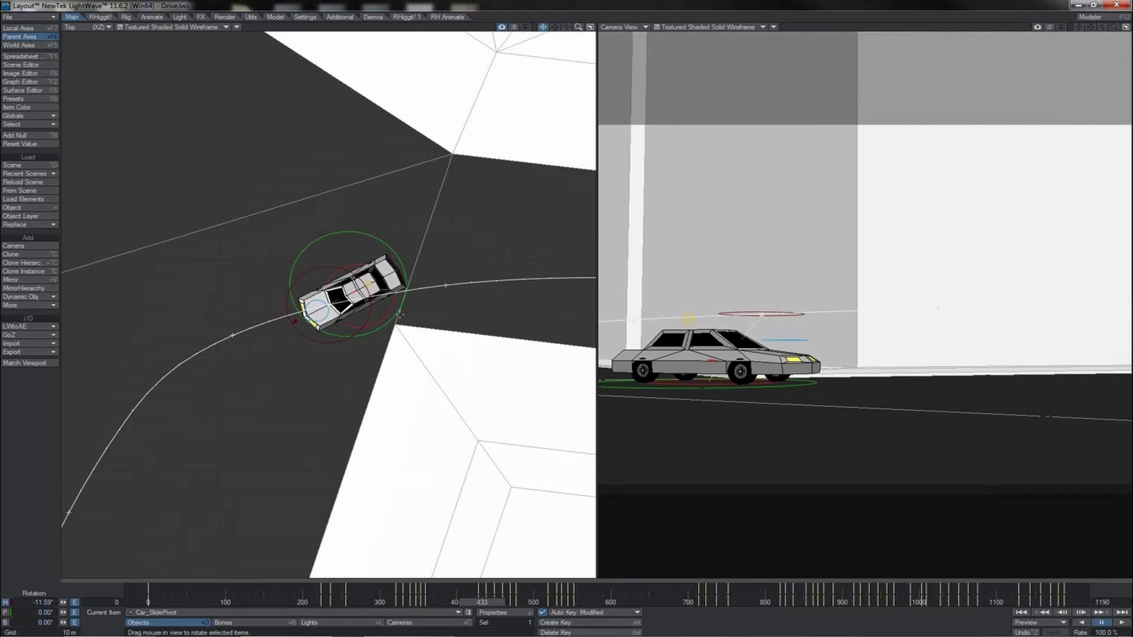
Hide the Track object from the viewports using the Scene Editor.
{"action": "left_click", "coordinate": [20, 64]}
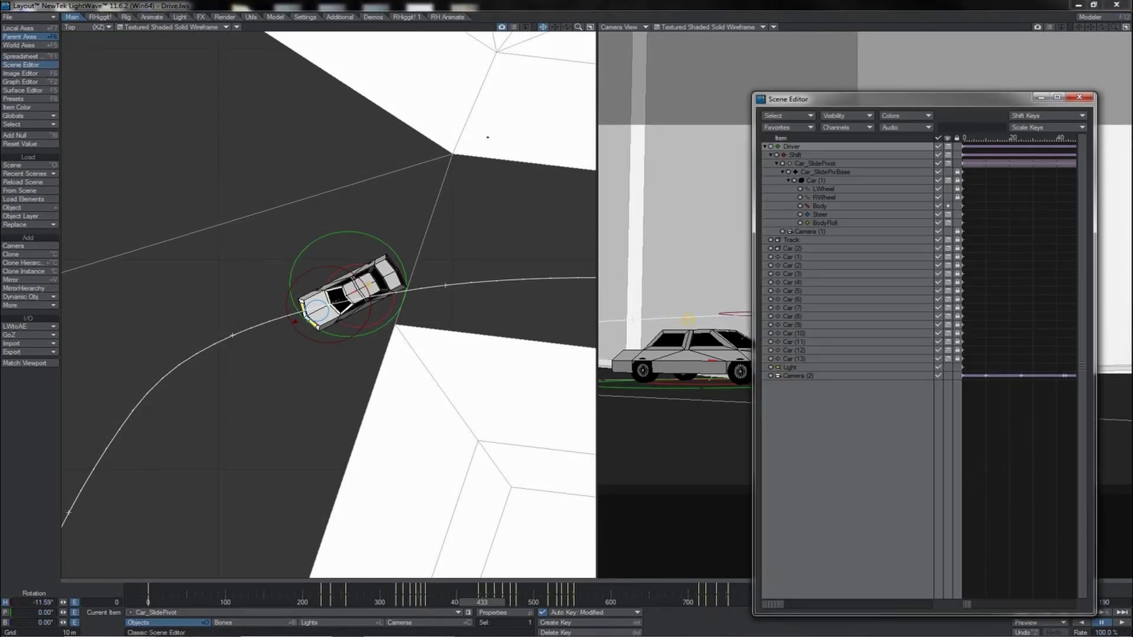
{"action": "left_click", "coordinate": [948, 242]}
{"action": "left_click", "coordinate": [945, 186]}
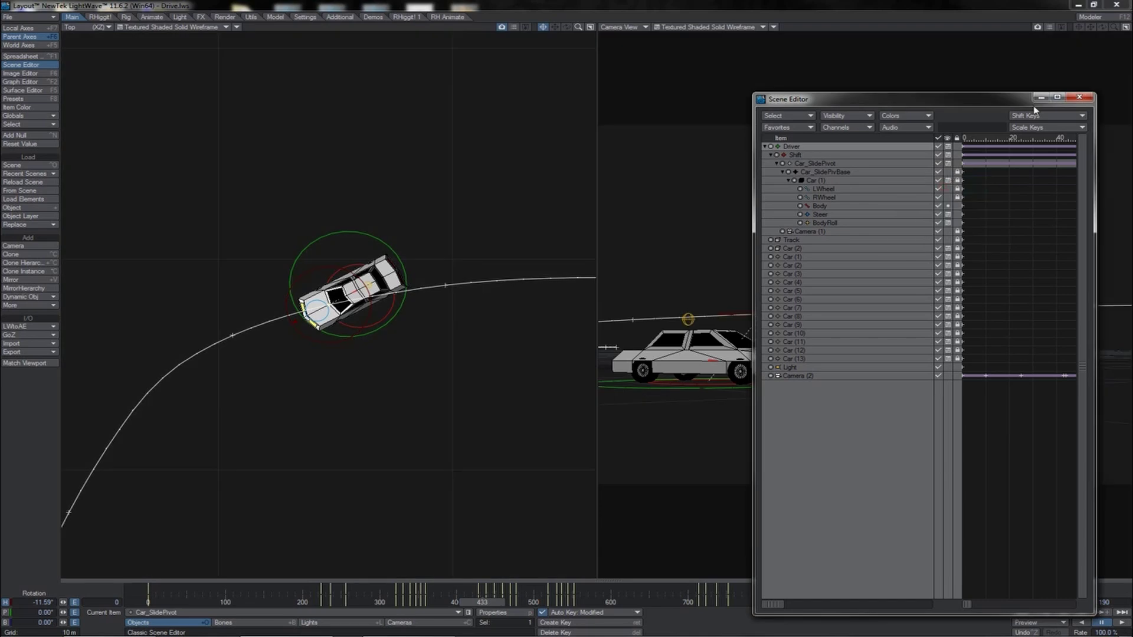
{"action": "left_click", "coordinate": [1079, 97]}
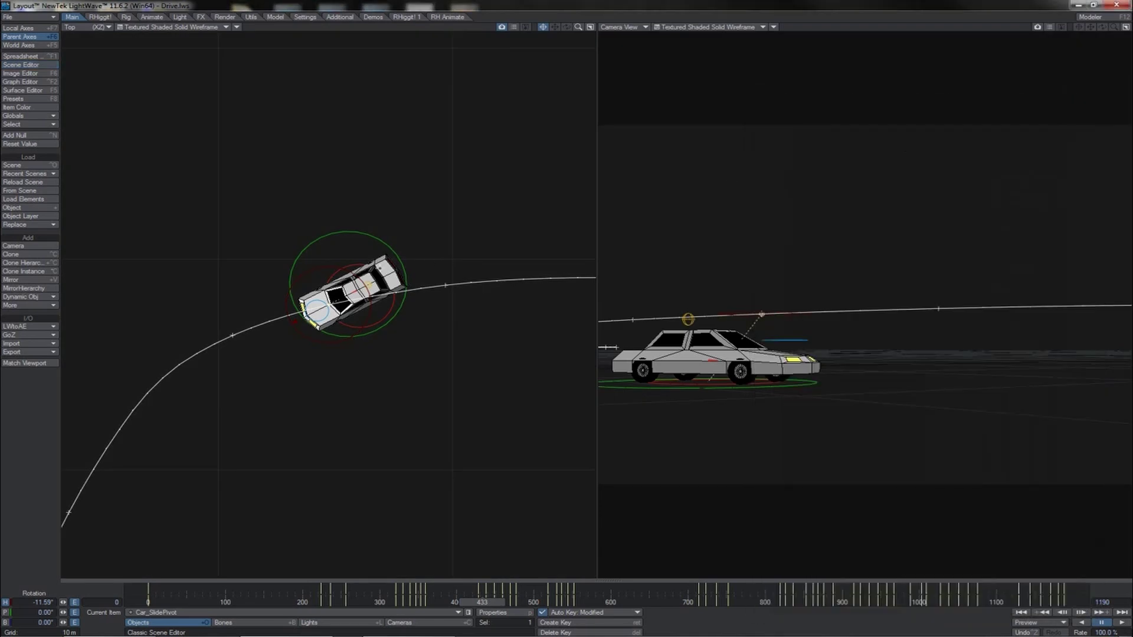
Show the BodyRoll control up close in a Perspective view and pitch it slightly at frame 8.
{"action": "left_click", "coordinate": [370, 285]}
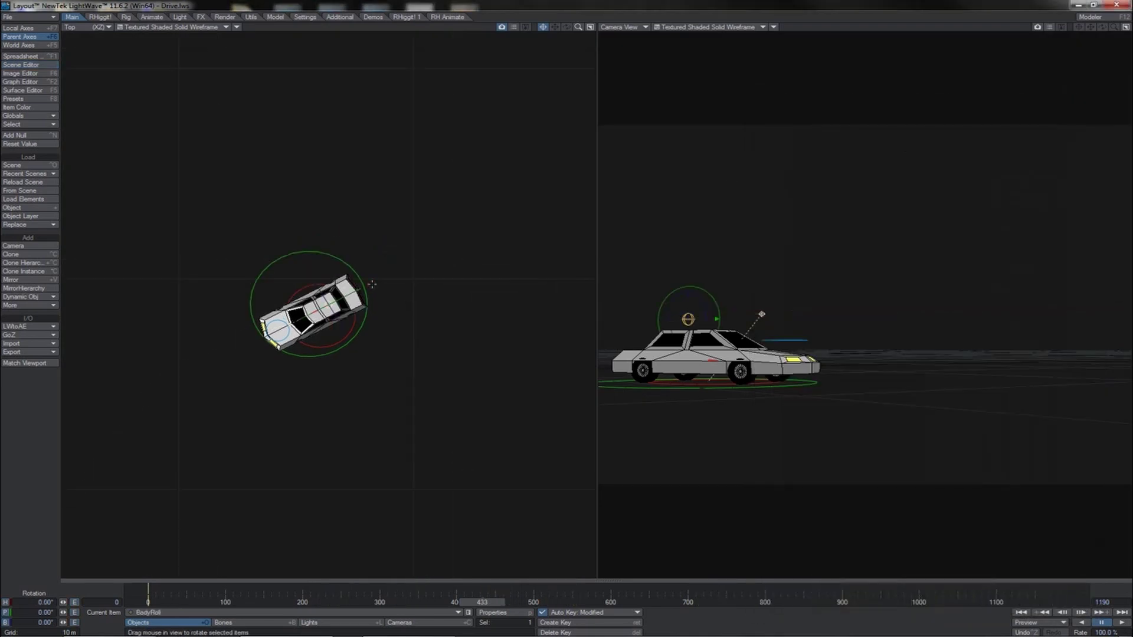
{"action": "key", "text": "4"}
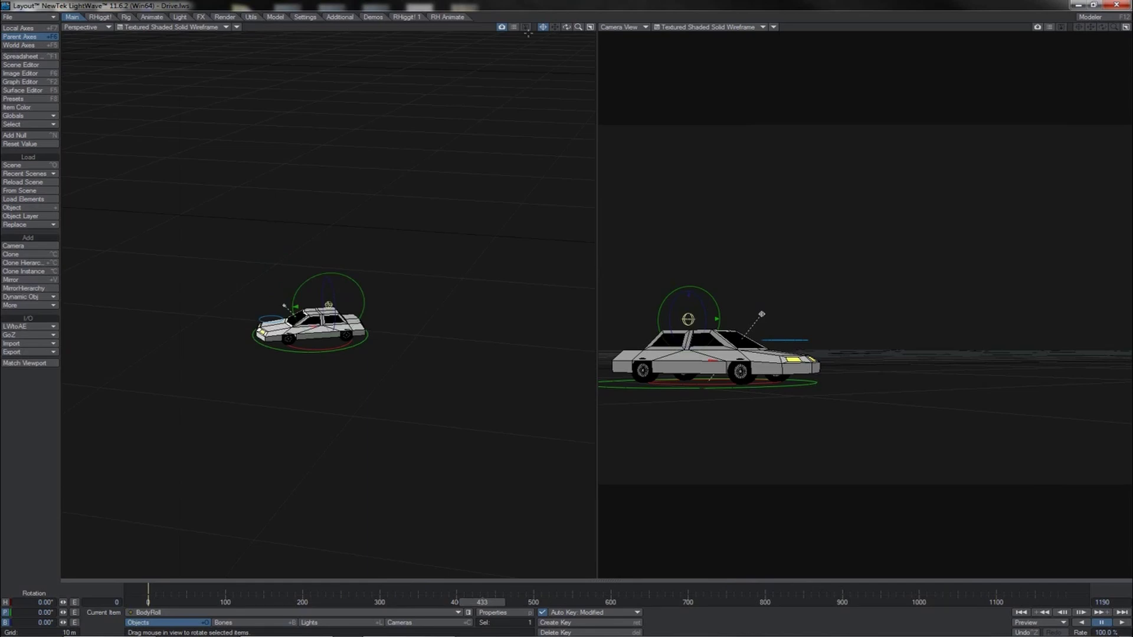
{"action": "left_click_drag", "start_coordinate": [577, 27], "coordinate": [566, 313]}
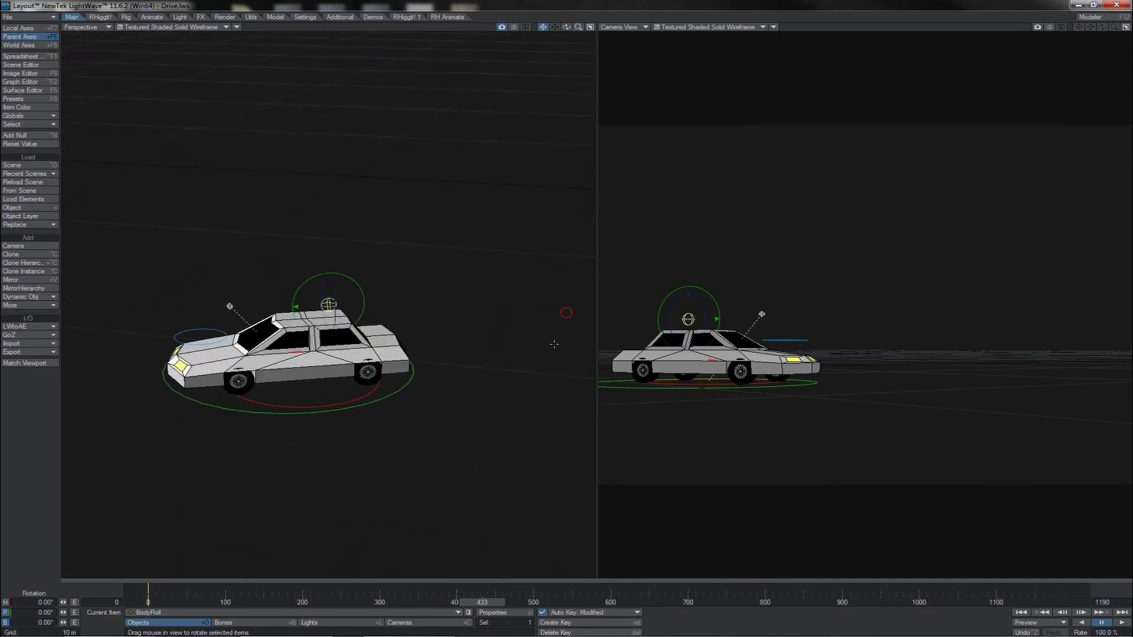
{"action": "left_click_drag", "start_coordinate": [472, 604], "coordinate": [147, 603]}
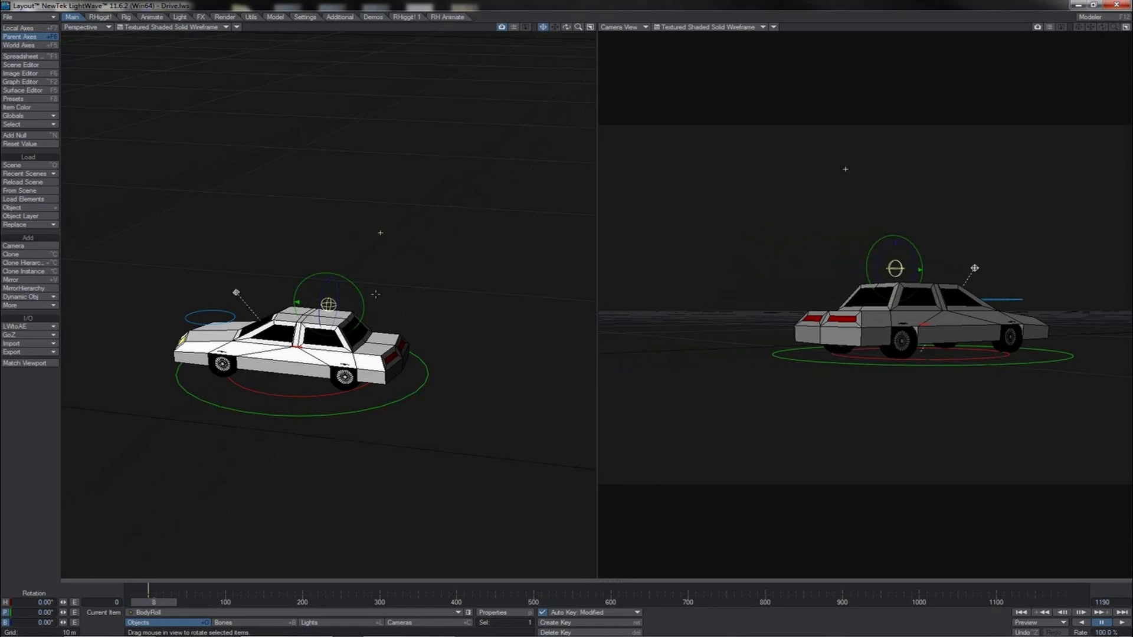
{"action": "left_click_drag", "start_coordinate": [380, 233], "coordinate": [261, 224]}
{"action": "left_click_drag", "start_coordinate": [297, 303], "coordinate": [297, 295]}
{"action": "key", "text": "shift+Left"}
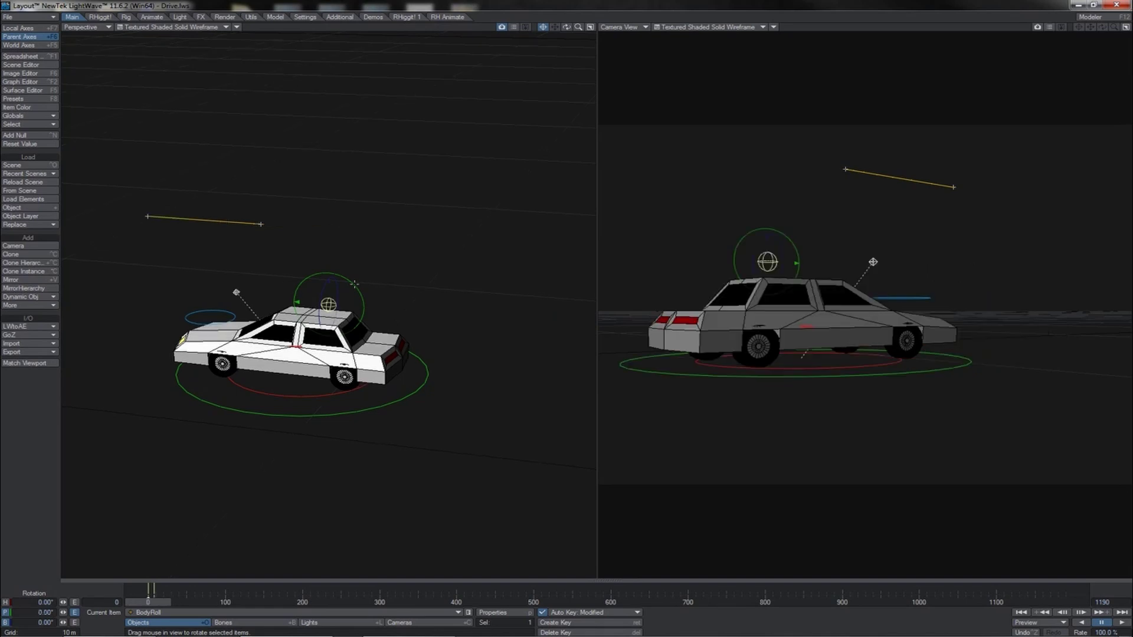
Continue keying BodyRoll at frame 25 and create another key for it at frame 30.
{"action": "key", "text": "Right"}
{"action": "key", "text": "Right"}
{"action": "key", "text": "Right"}
{"action": "key", "text": "Right"}
{"action": "key", "text": "Right"}
{"action": "key", "text": "Right"}
{"action": "key", "text": "Right"}
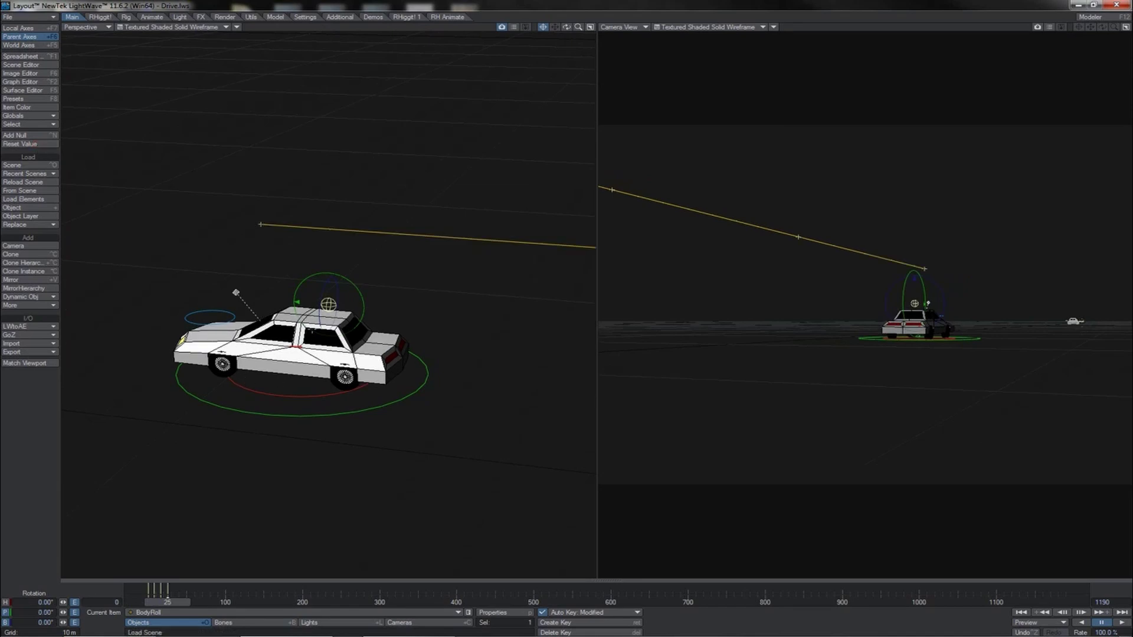
{"action": "key", "text": "Return"}
{"action": "type", "text": "30"}
{"action": "key", "text": "Return"}
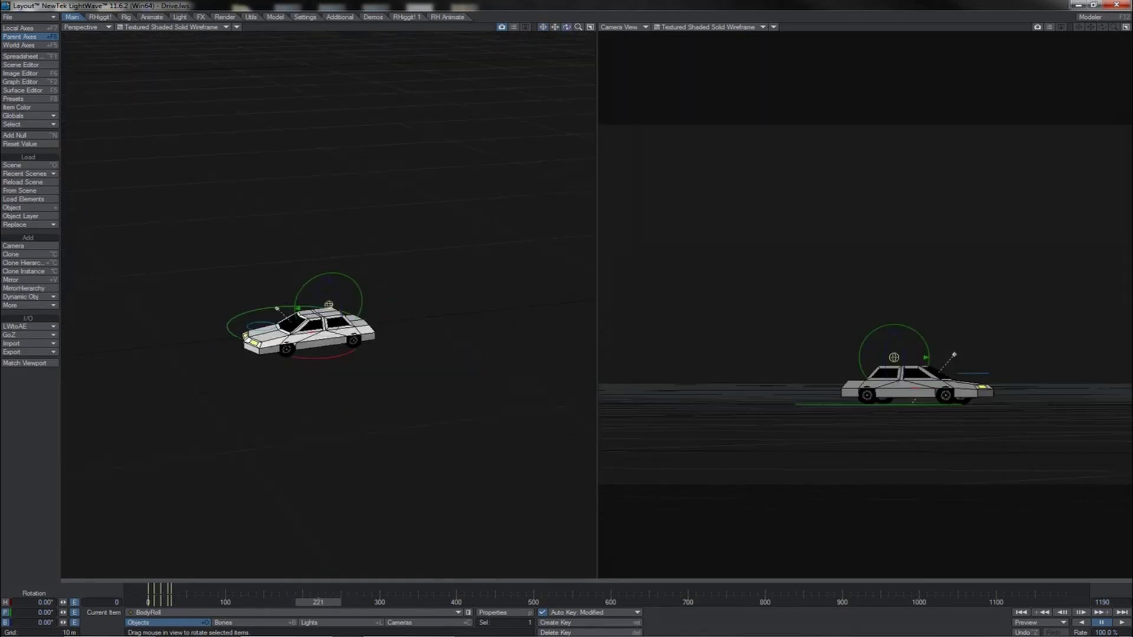
Key BodyRoll at frame 228 as the corner starts, and hold its 6.60° bank with a key at frame 250.
{"action": "left_click_drag", "start_coordinate": [567, 313], "coordinate": [519, 145], "text": "alt"}
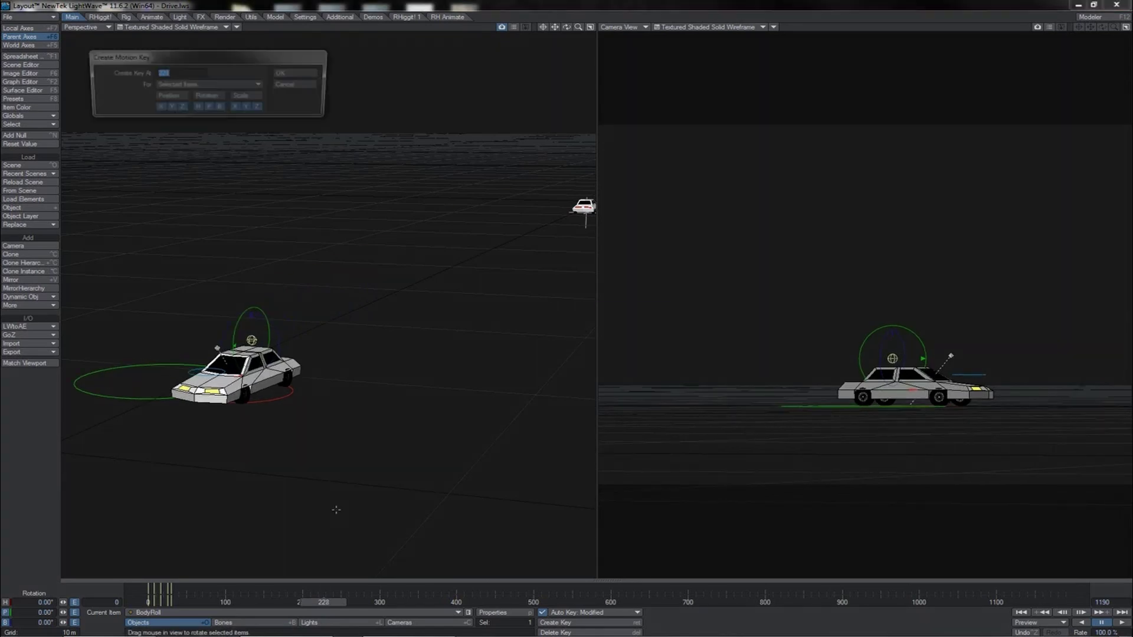
{"action": "left_click_drag", "start_coordinate": [336, 509], "coordinate": [419, 208], "text": "alt"}
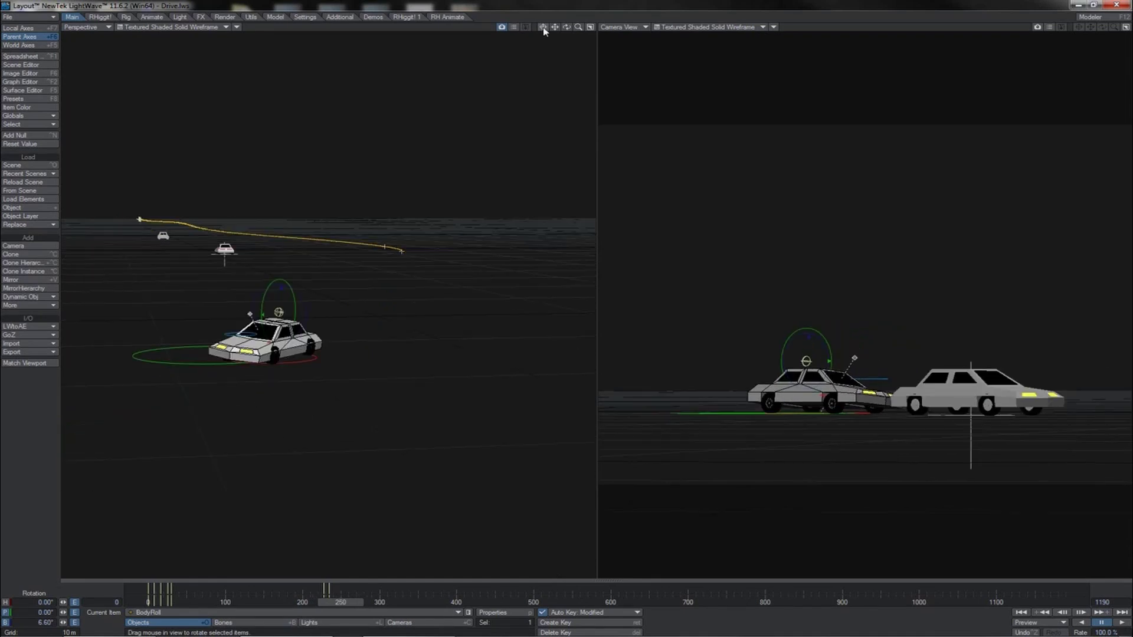
{"action": "key", "text": "Return"}
{"action": "key", "text": "Return"}
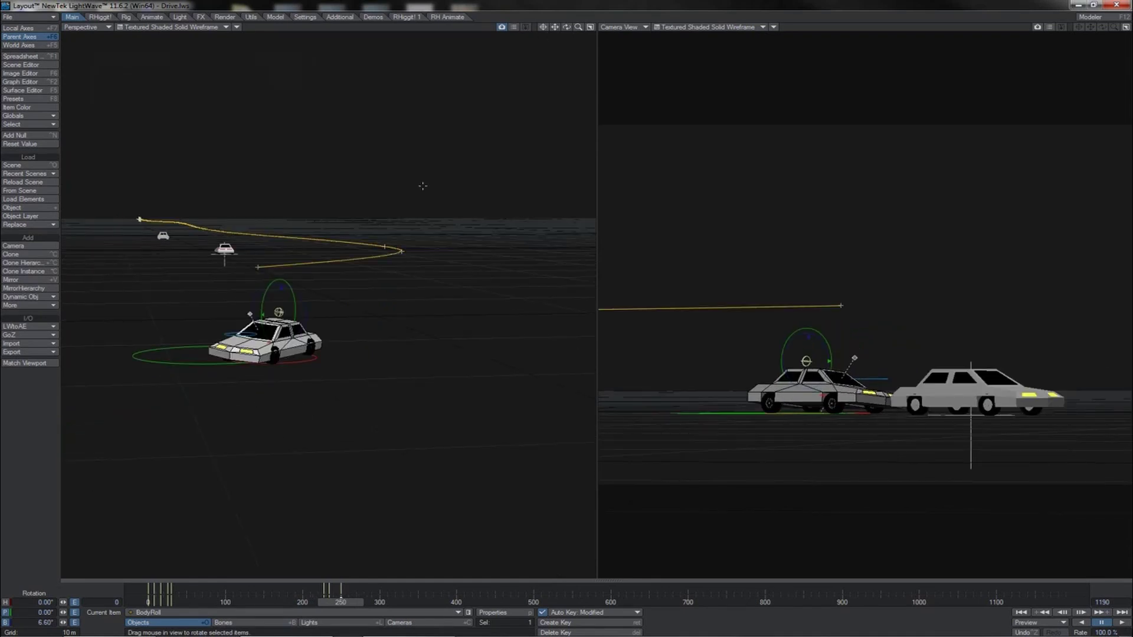
Bank BodyRoll to -2.50° at frame 260 as an overshoot and reset its bank at frame 266.
{"action": "left_click", "coordinate": [39, 145]}
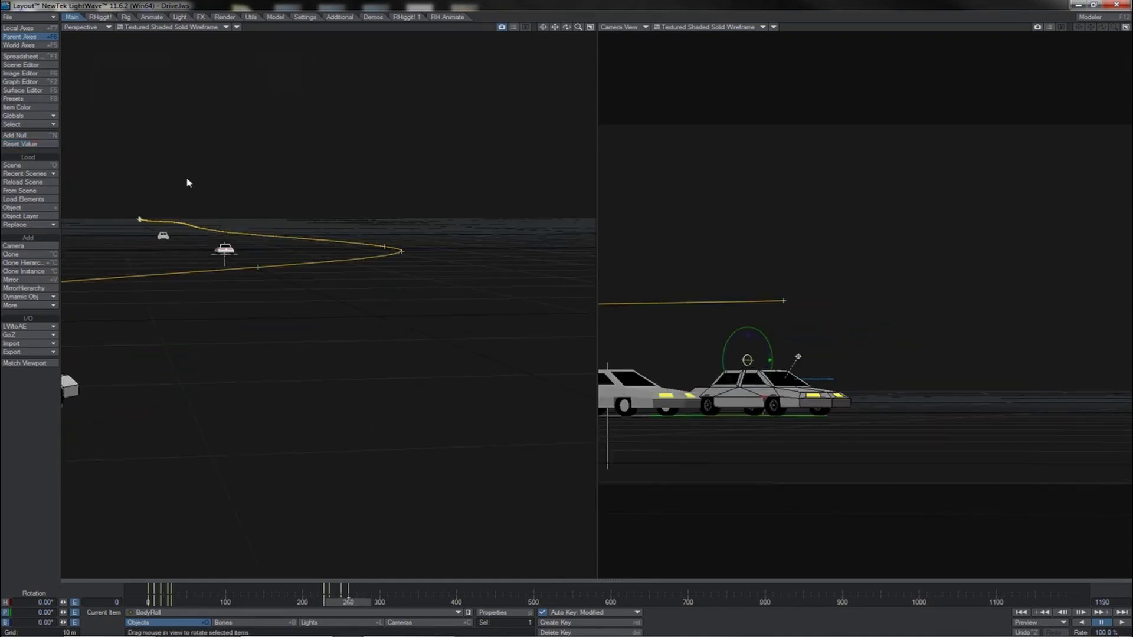
{"action": "left_click_drag", "start_coordinate": [751, 337], "coordinate": [746, 336]}
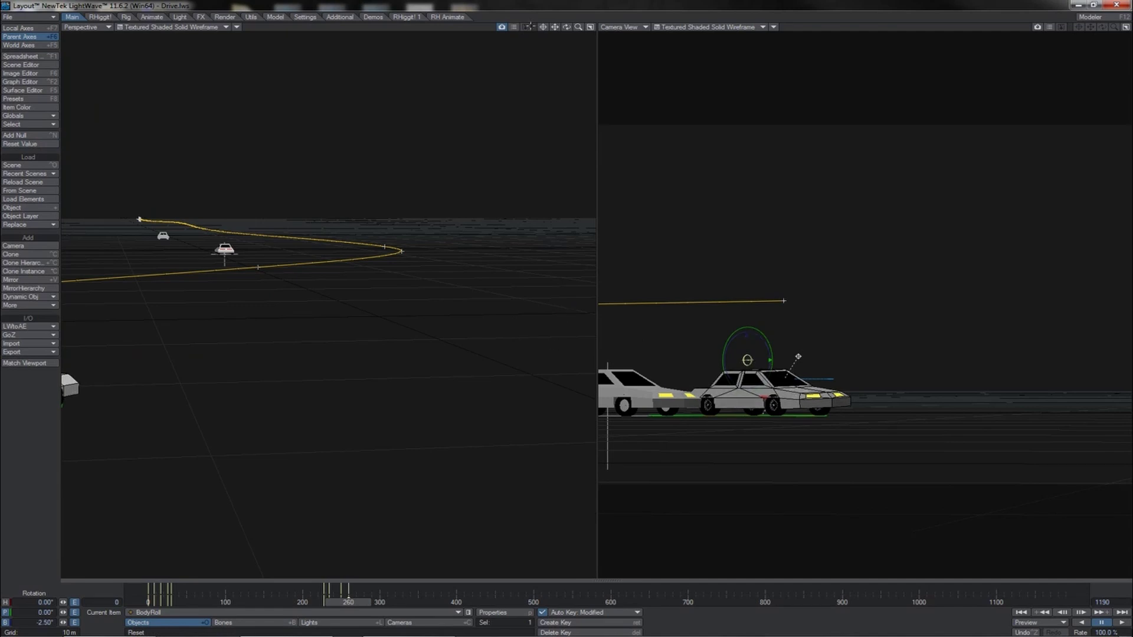
{"action": "left_click", "coordinate": [530, 26]}
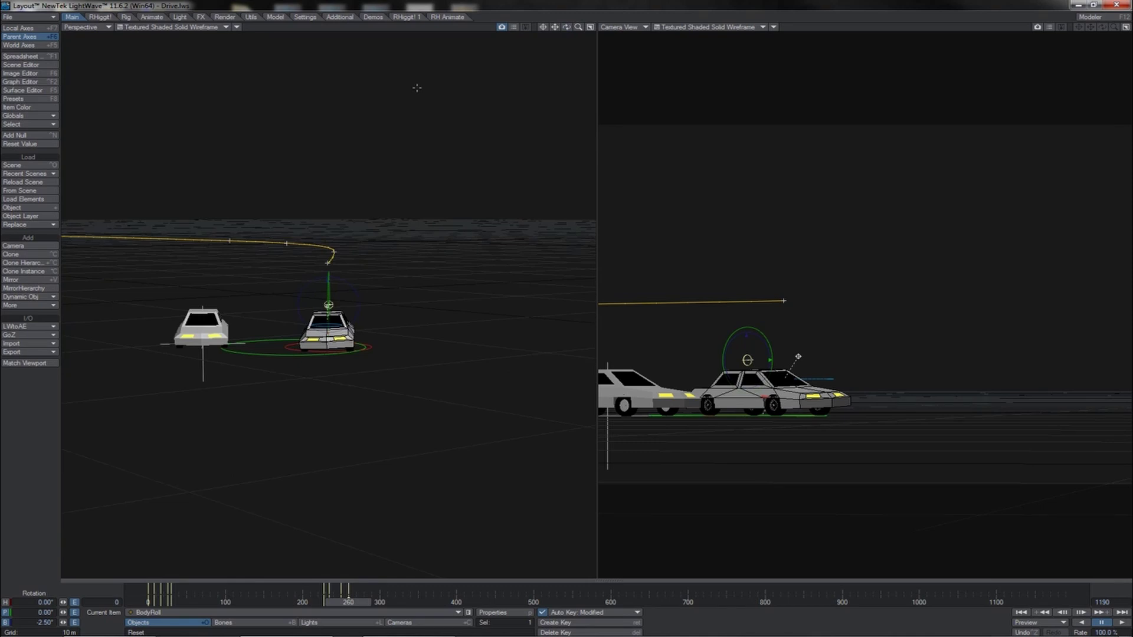
{"action": "left_click", "coordinate": [53, 145]}
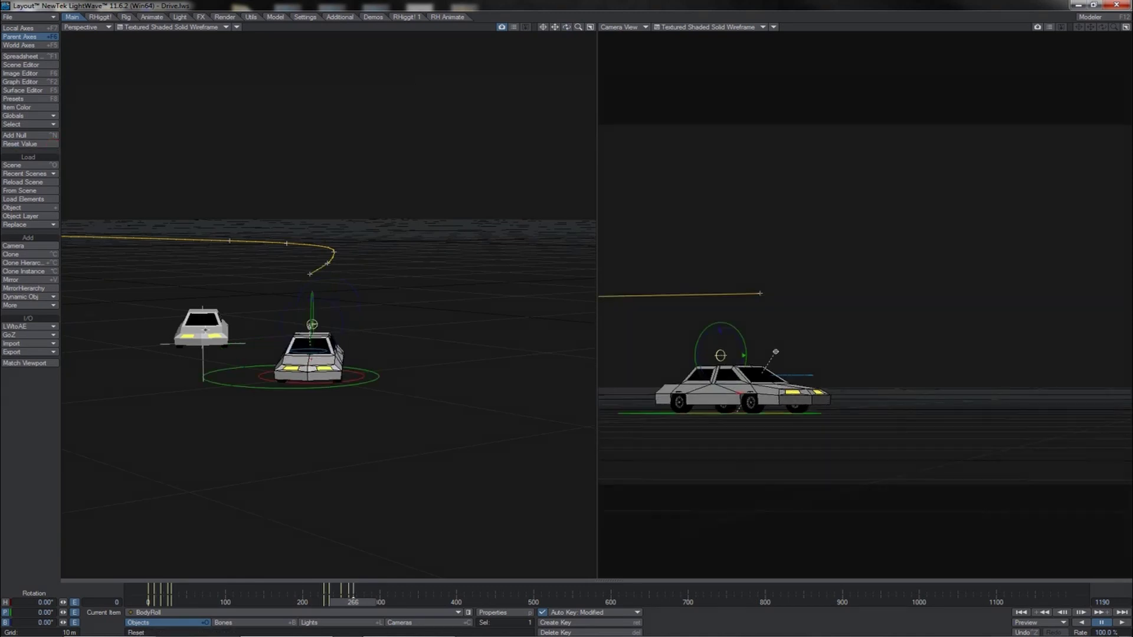
Review the first corner's body roll and bank BodyRoll to -2.90° at frame 332 for the second corner.
{"action": "left_click_drag", "start_coordinate": [346, 607], "coordinate": [311, 607]}
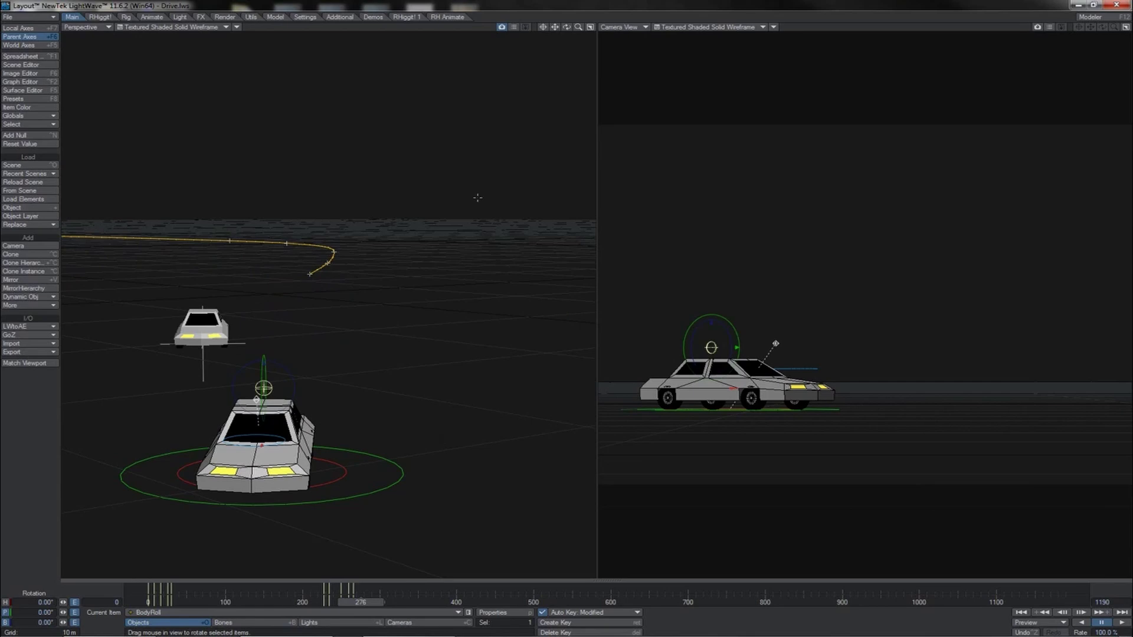
{"action": "left_click", "coordinate": [543, 27]}
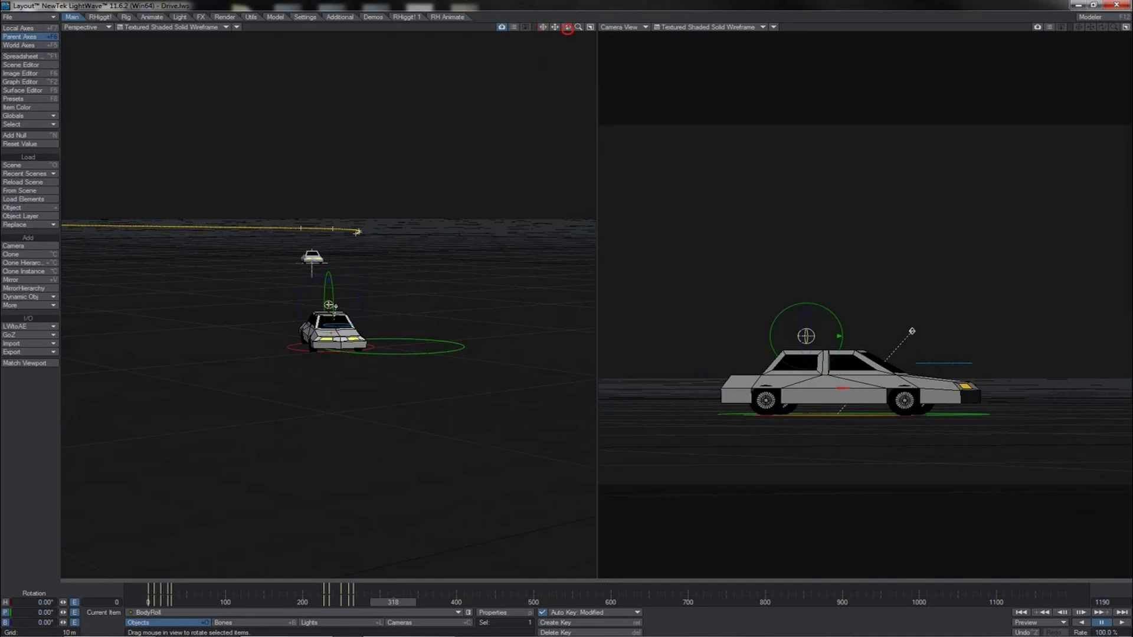
{"action": "left_click_drag", "start_coordinate": [567, 28], "coordinate": [371, 483]}
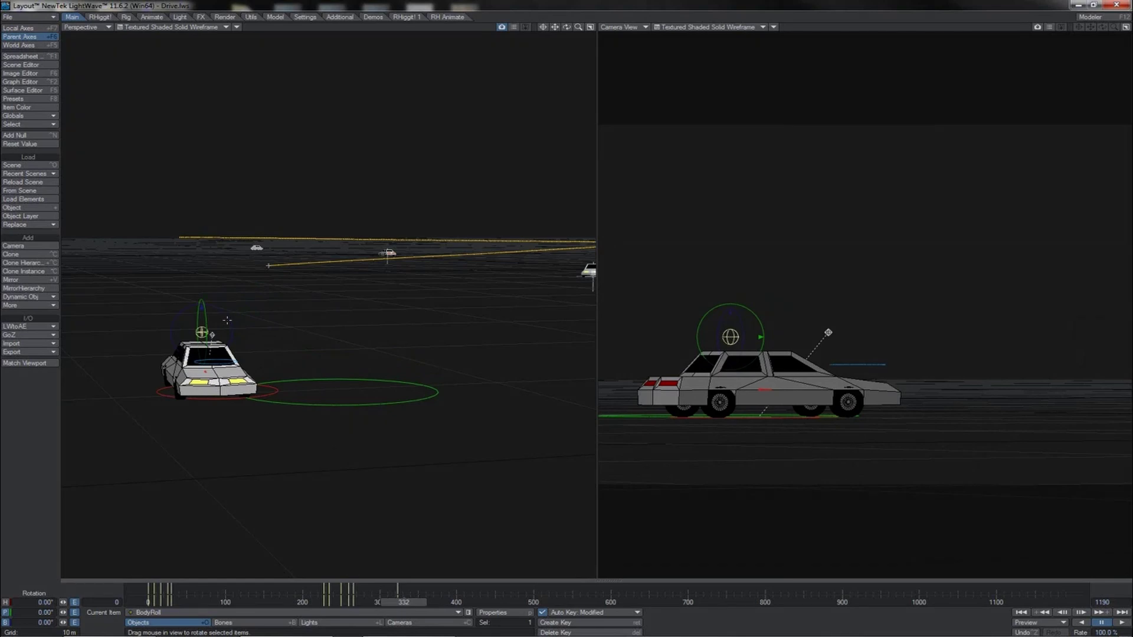
{"action": "left_click_drag", "start_coordinate": [227, 321], "coordinate": [233, 332]}
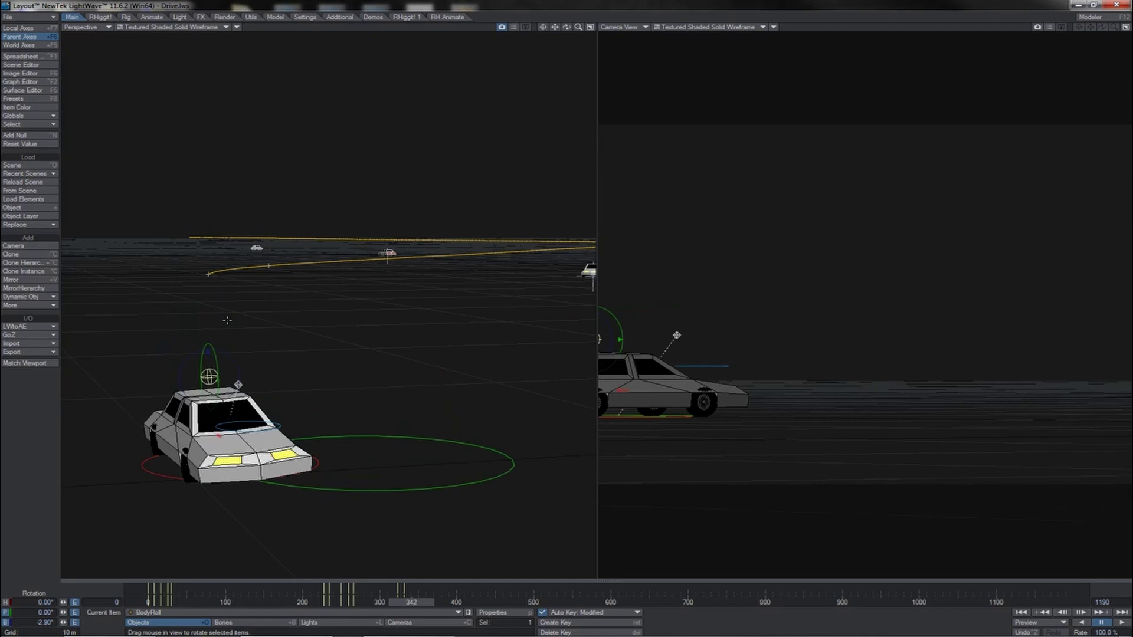
Bank BodyRoll slightly the opposite way at frame 346 as an overshoot, and reset its bank at frame 350.
{"action": "left_click", "coordinate": [46, 144]}
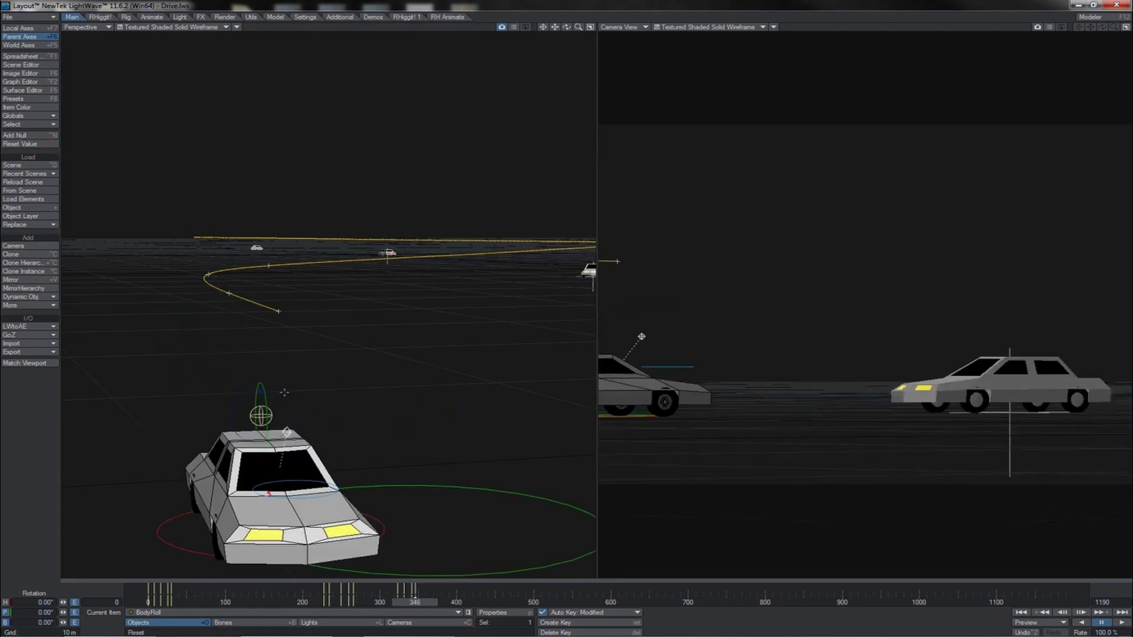
{"action": "left_click_drag", "start_coordinate": [284, 393], "coordinate": [291, 401]}
{"action": "key", "text": "Right"}
{"action": "key", "text": "Right"}
{"action": "key", "text": "Right"}
{"action": "key", "text": "Right"}
{"action": "left_click", "coordinate": [21, 145]}
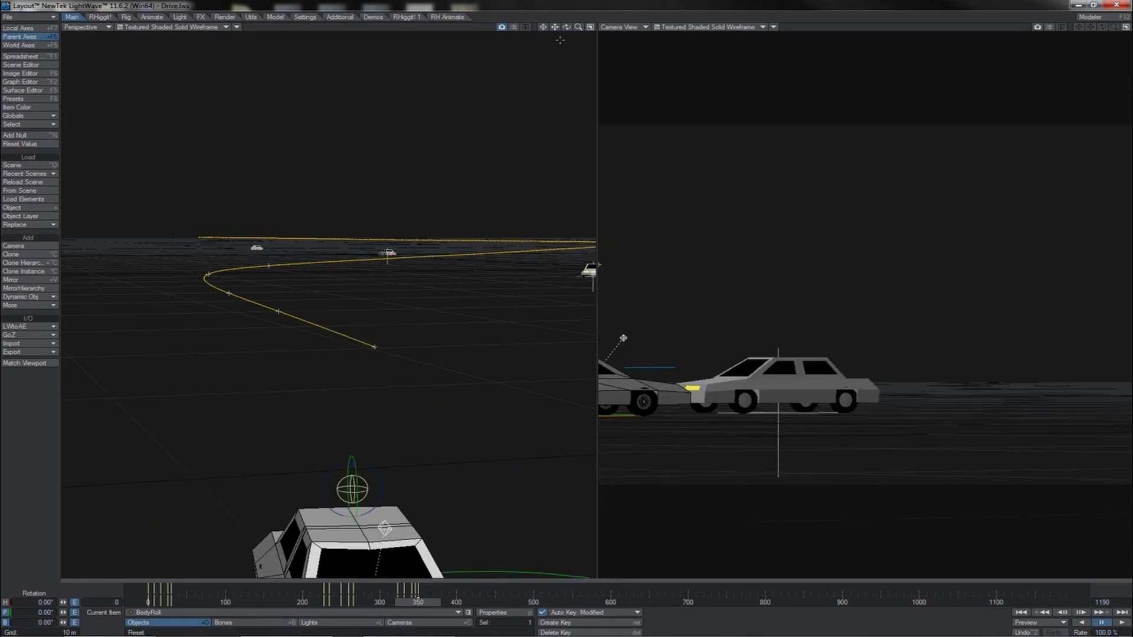
{"action": "left_click", "coordinate": [543, 28]}
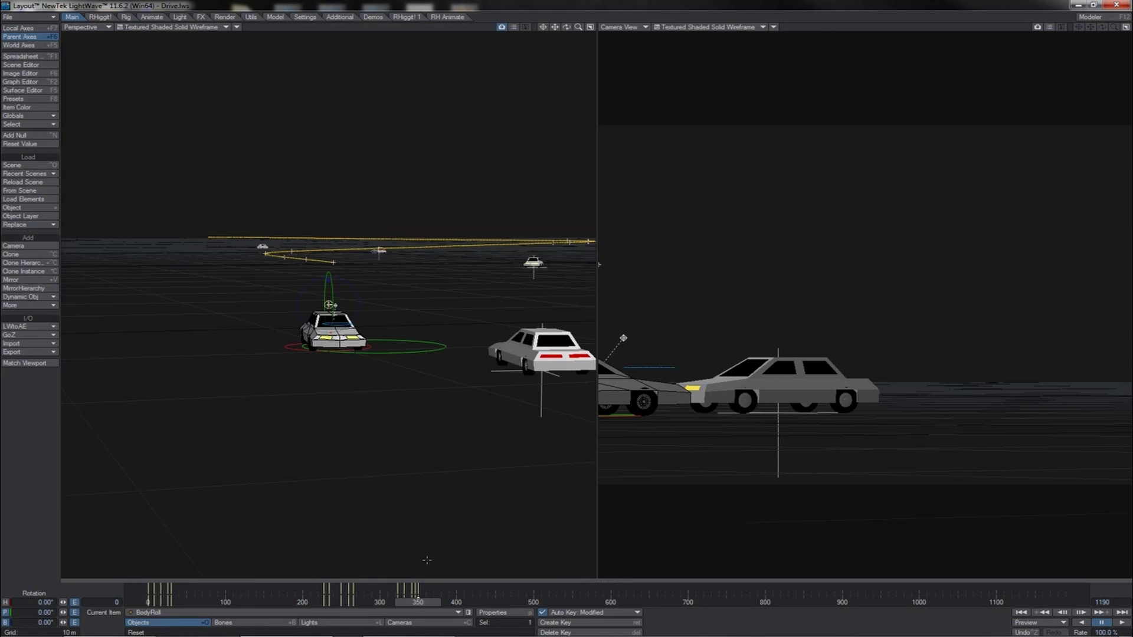
Review the second corner's BodyRoll keys and add a pitch of 0.80° at frame 332.
{"action": "mouse_move", "coordinate": [419, 602]}
{"action": "left_mouse_down"}
{"action": "mouse_move", "coordinate": [385, 602]}
{"action": "mouse_move", "coordinate": [429, 603]}
{"action": "mouse_move", "coordinate": [405, 602]}
{"action": "left_mouse_up"}
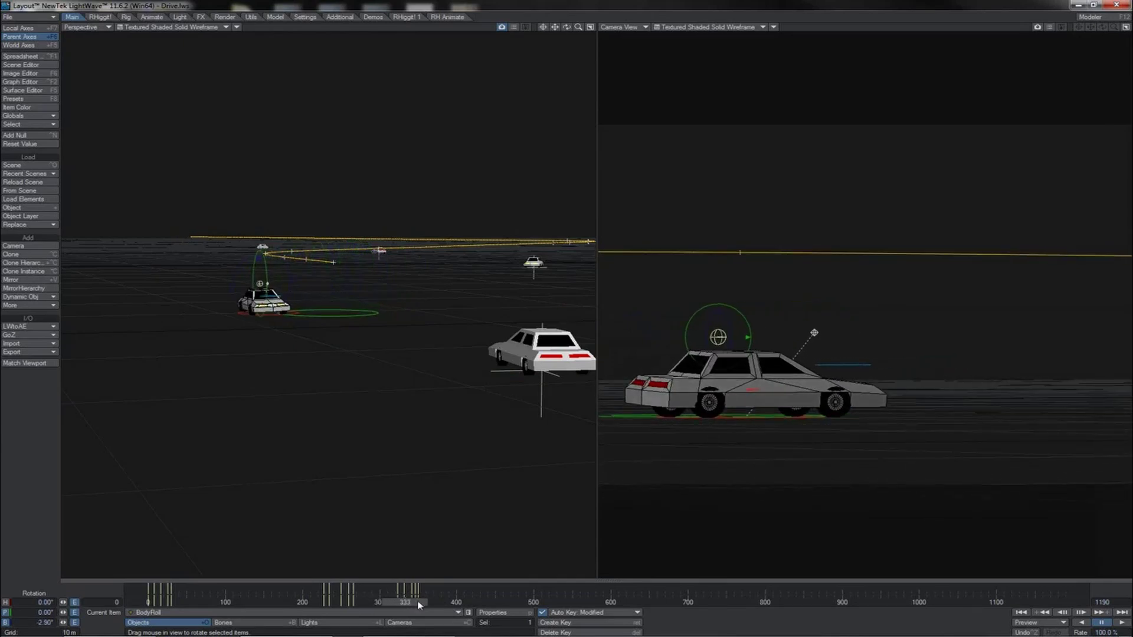
{"action": "key", "text": "shift+Left"}
{"action": "key", "text": "shift+Left"}
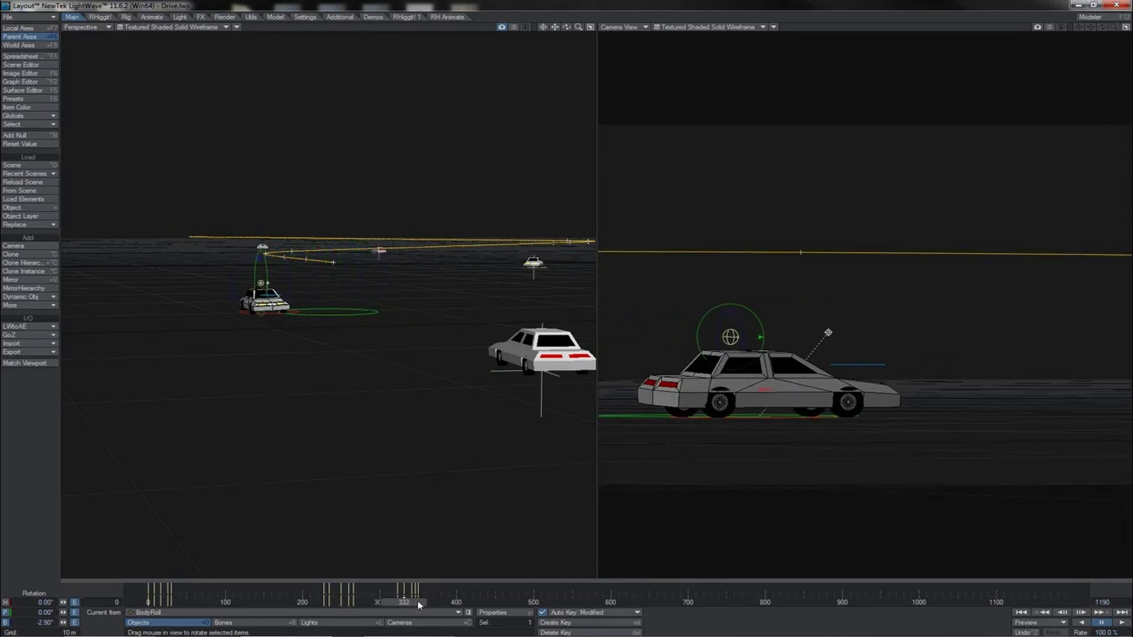
{"action": "key", "text": "shift+Right"}
{"action": "left_click_drag", "start_coordinate": [566, 28], "coordinate": [566, 313]}
{"action": "key", "text": "shift+Left"}
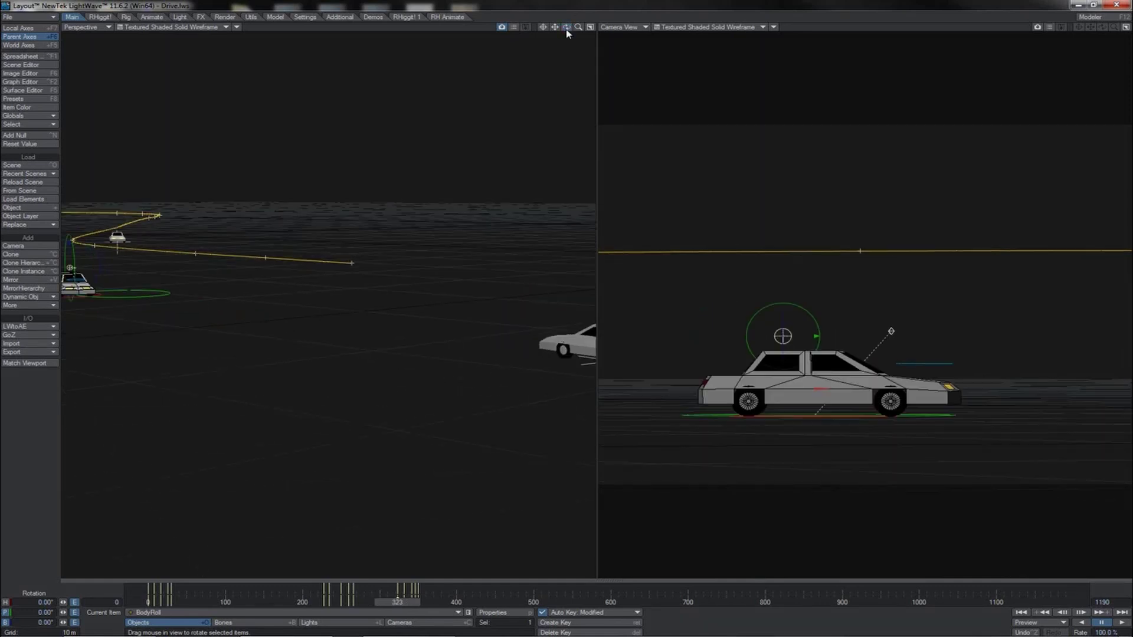
{"action": "key", "text": "shift+Right"}
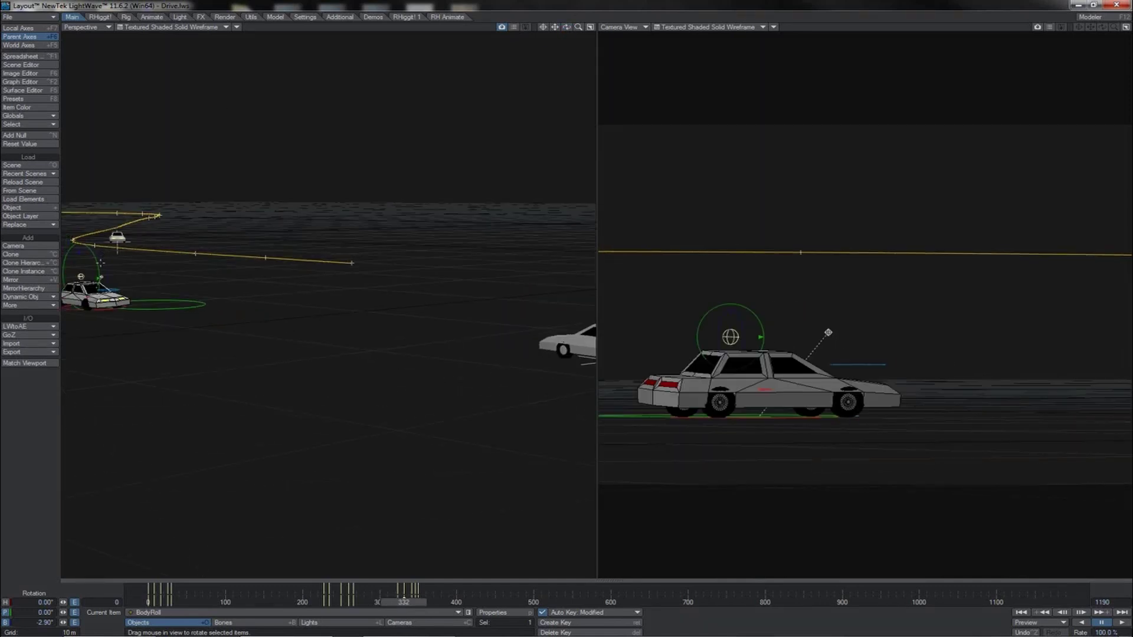
{"action": "left_click_drag", "start_coordinate": [98, 264], "coordinate": [98, 270]}
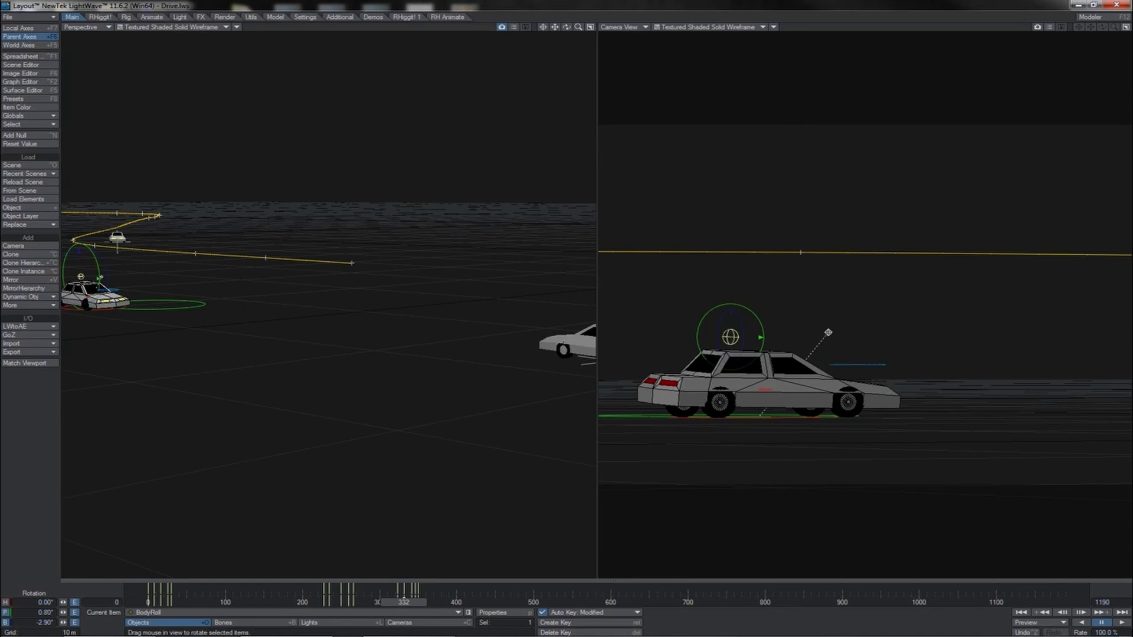
{"action": "key", "text": "shift+Right"}
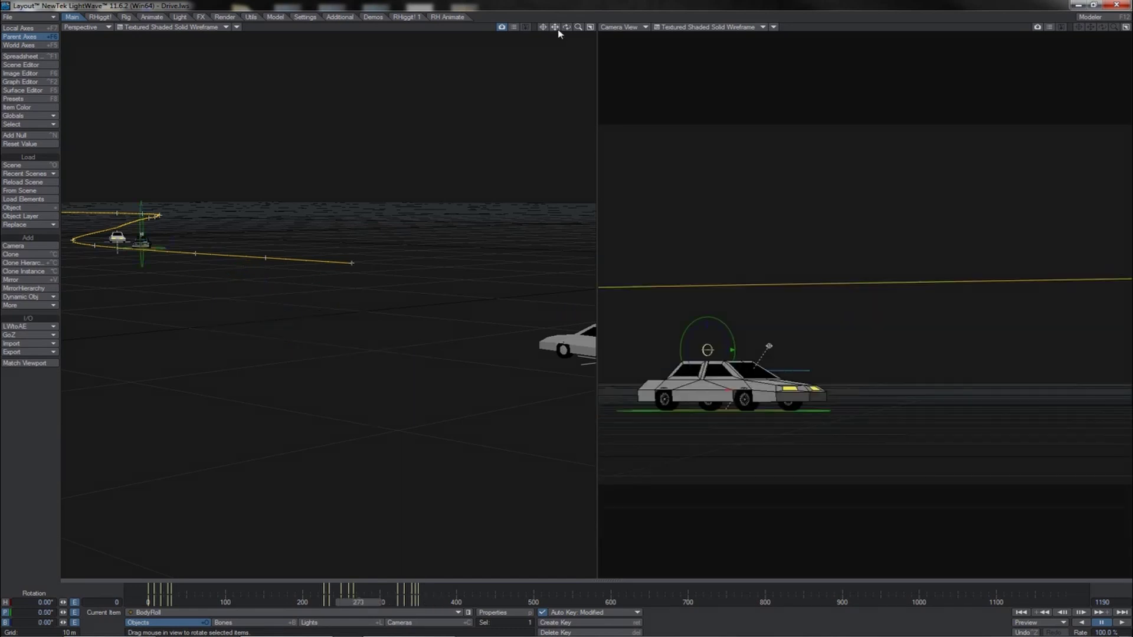
{"action": "left_click_drag", "start_coordinate": [558, 27], "coordinate": [555, 27]}
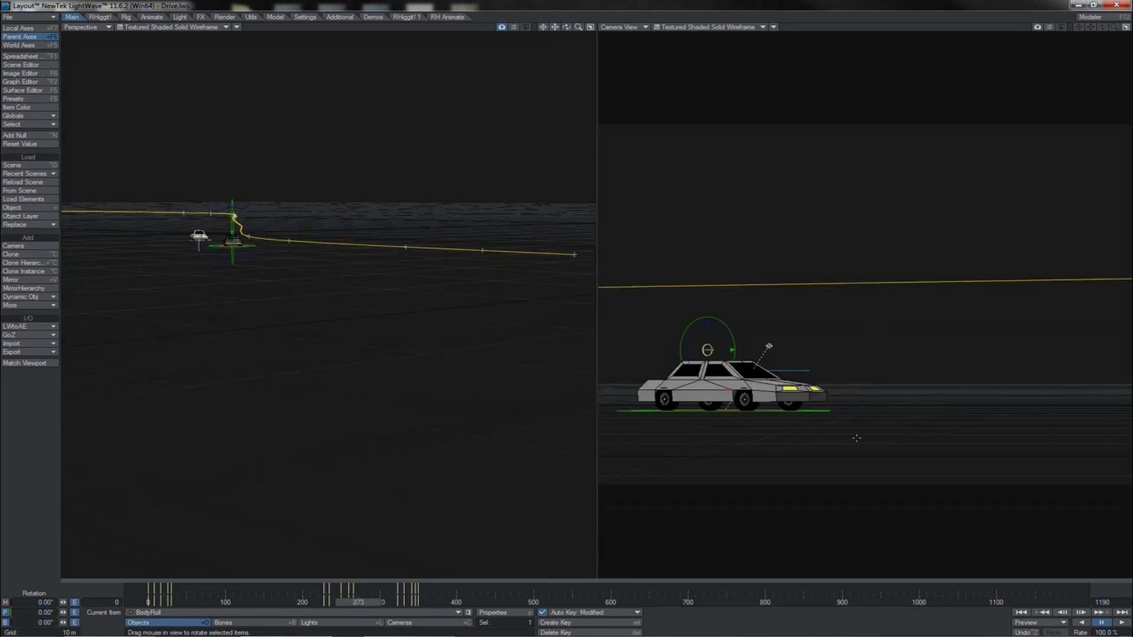
Play back the drive around the second corner to check BodyRoll's overshoot and settling.
{"action": "left_click", "coordinate": [1121, 623]}
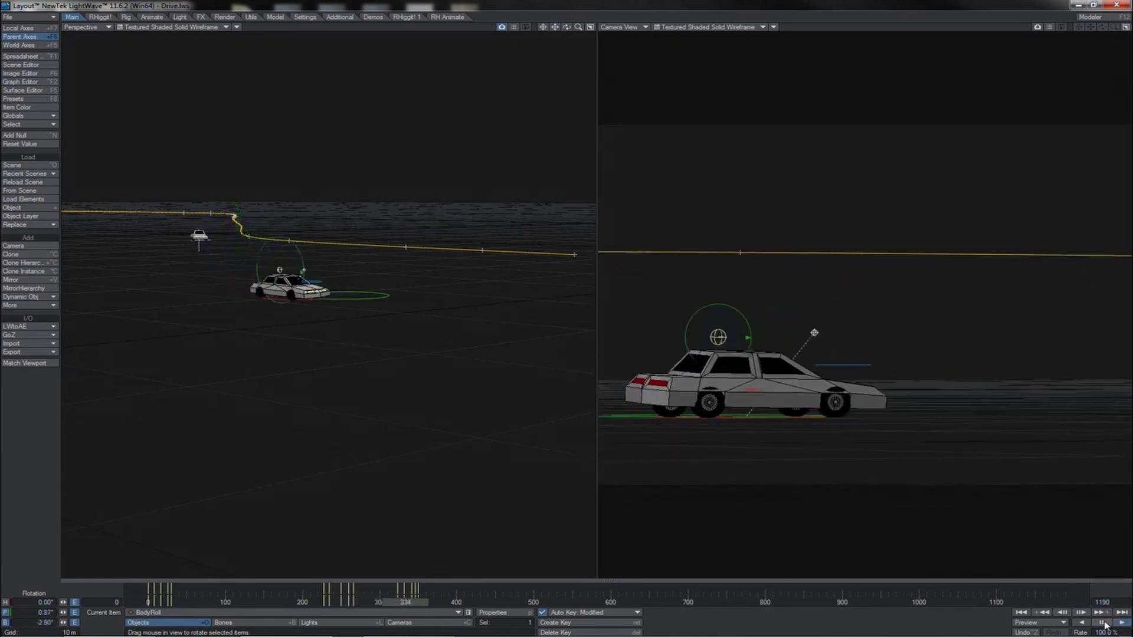
{"action": "left_click", "coordinate": [1102, 623]}
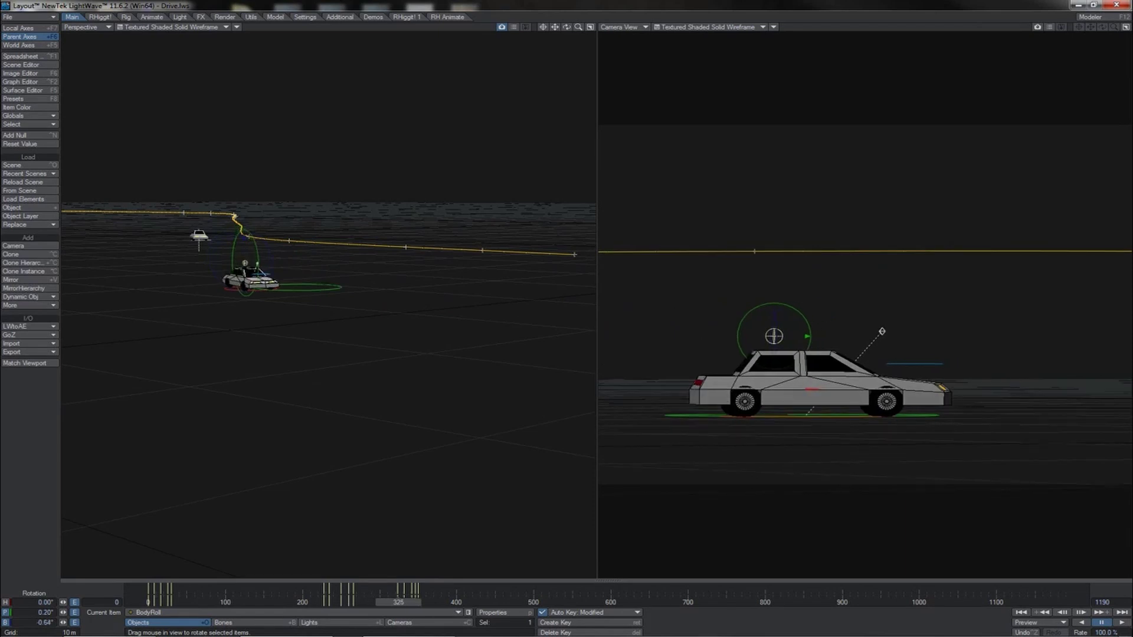
{"action": "left_click_drag", "start_coordinate": [403, 602], "coordinate": [414, 602]}
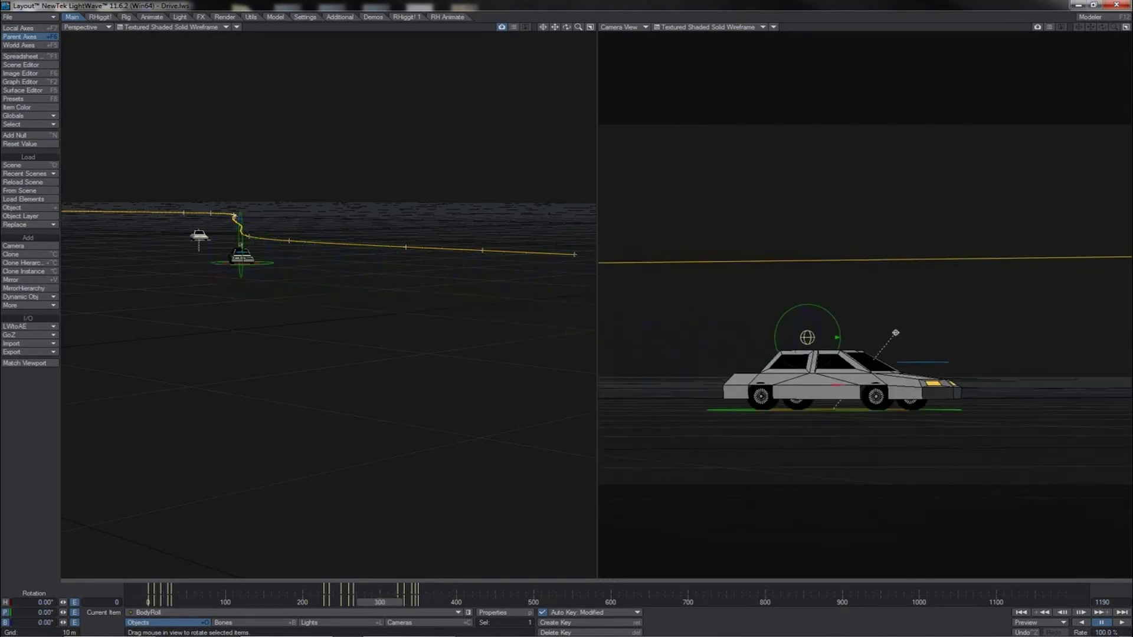
{"action": "left_click", "coordinate": [1120, 623]}
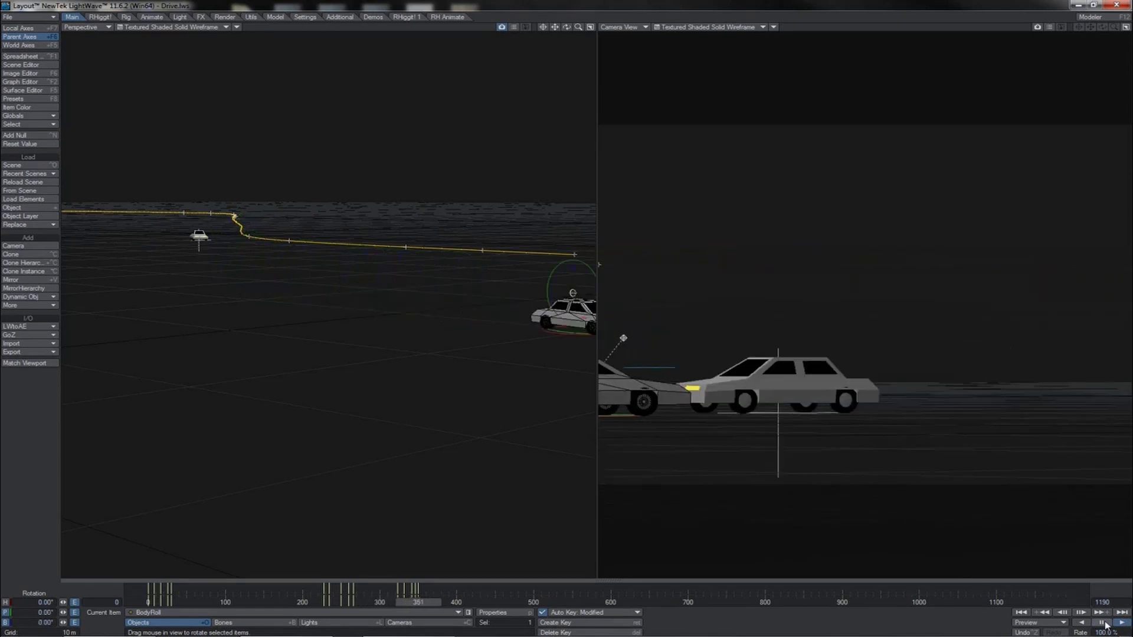
{"action": "left_click", "coordinate": [1103, 623]}
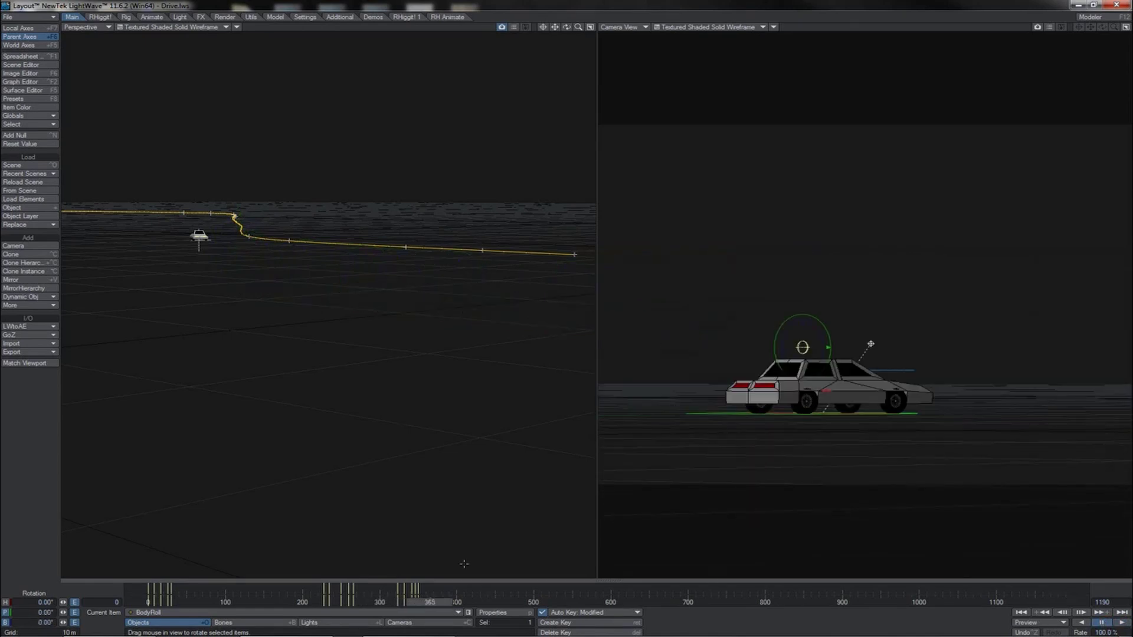
Key BodyRoll's level rotation at frame 427, just before the third corner.
{"action": "left_click_drag", "start_coordinate": [429, 600], "coordinate": [476, 602]}
{"action": "left_click", "coordinate": [543, 27]}
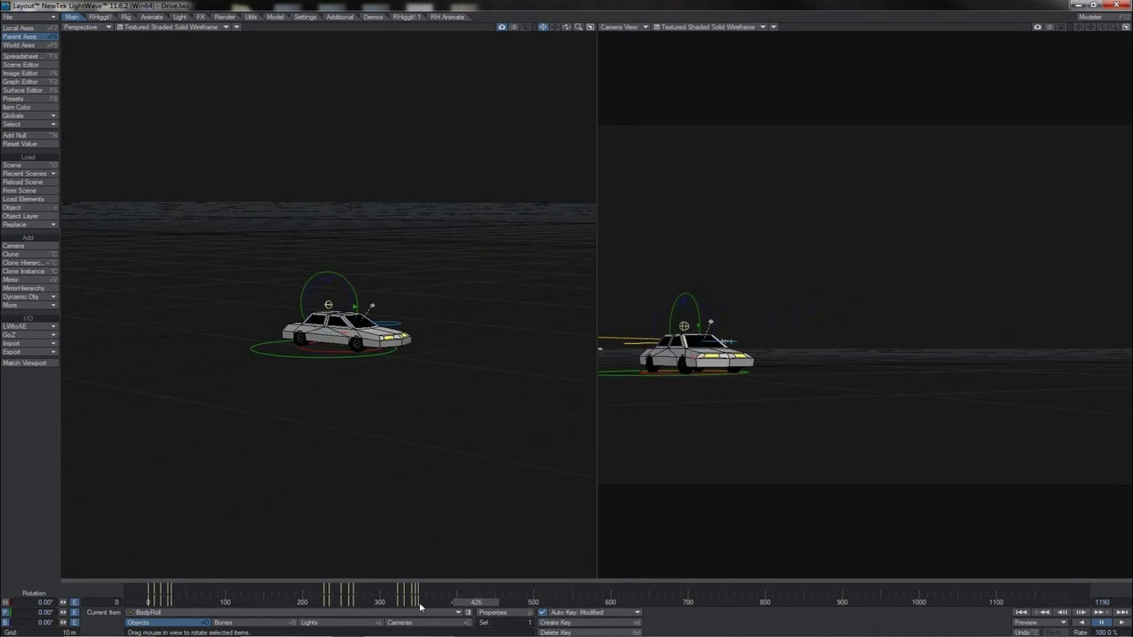
{"action": "key", "text": "Right"}
{"action": "key", "text": "Right"}
{"action": "key", "text": "Right"}
{"action": "key", "text": "Left"}
{"action": "key", "text": "Left"}
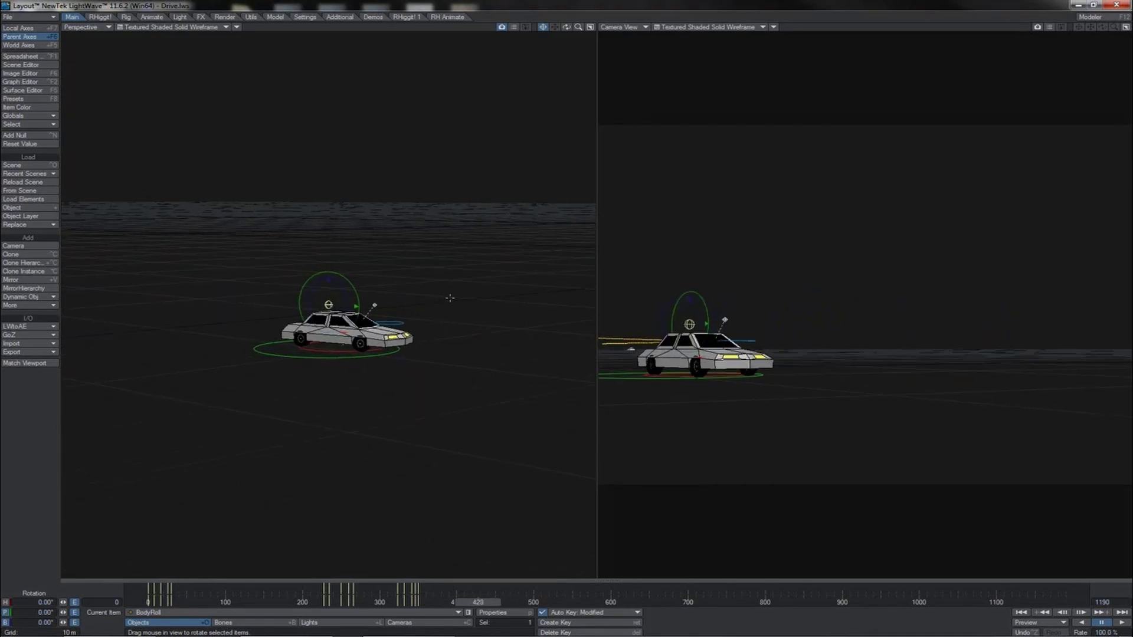
{"action": "key", "text": "Return"}
{"action": "key", "text": "Return"}
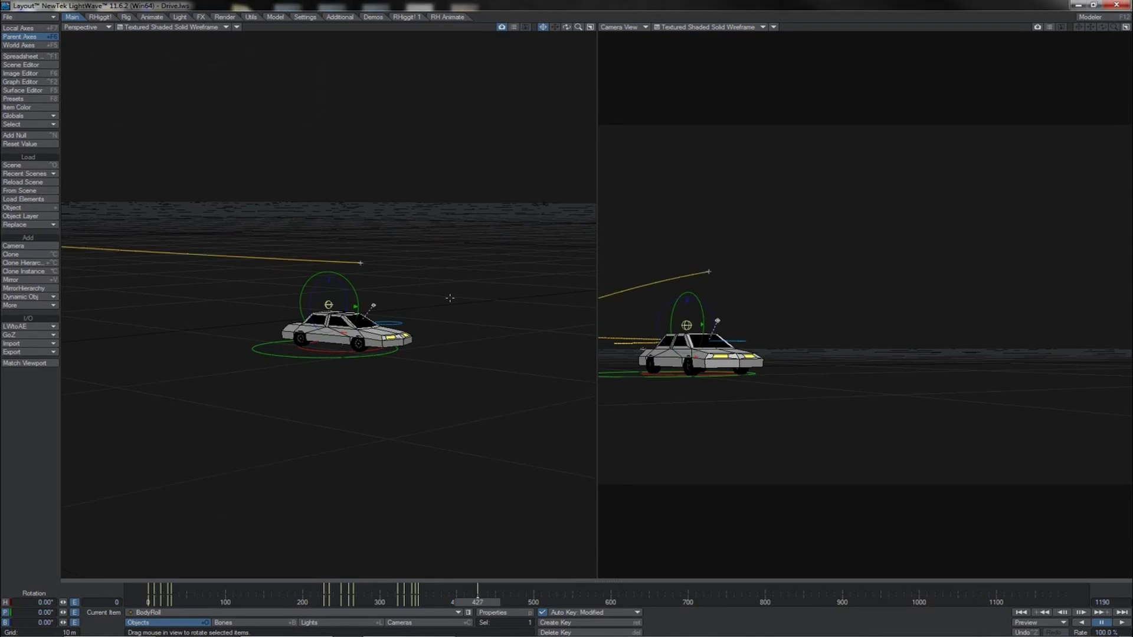
Pitch BodyRoll to 1.60° at about frame 438 as the car enters the third corner.
{"action": "left_click_drag", "start_coordinate": [567, 26], "coordinate": [567, 313]}
{"action": "key", "text": "Right"}
{"action": "key", "text": "Right"}
{"action": "key", "text": "Right"}
{"action": "key", "text": "Right"}
{"action": "key", "text": "Right"}
{"action": "key", "text": "Right"}
{"action": "key", "text": "Right"}
{"action": "key", "text": "Right"}
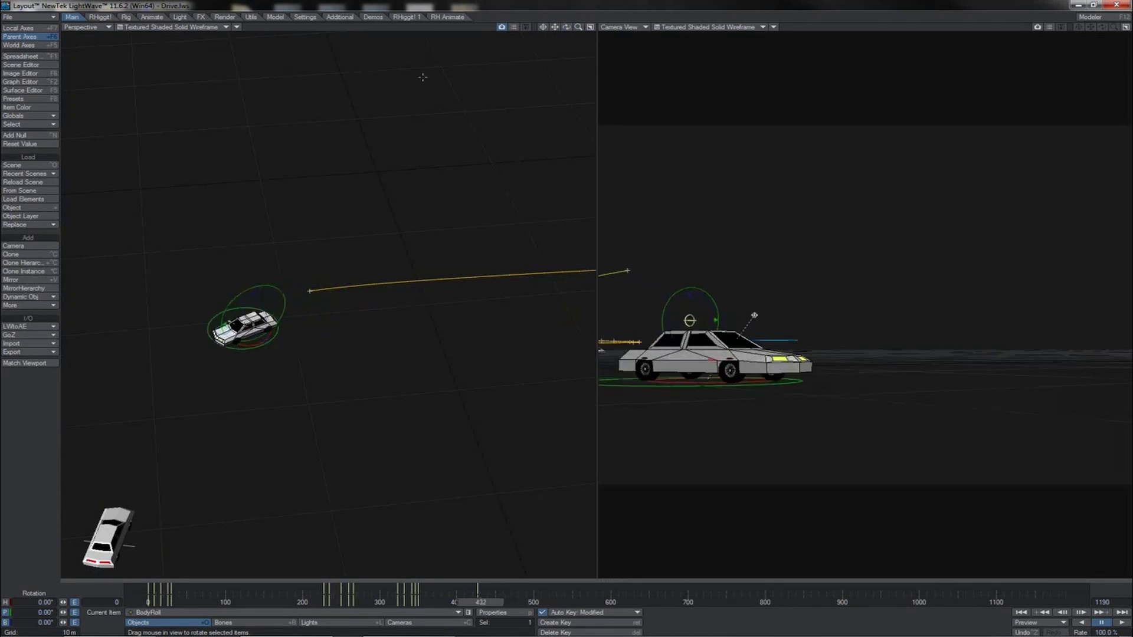
{"action": "left_click_drag", "start_coordinate": [733, 286], "coordinate": [733, 292]}
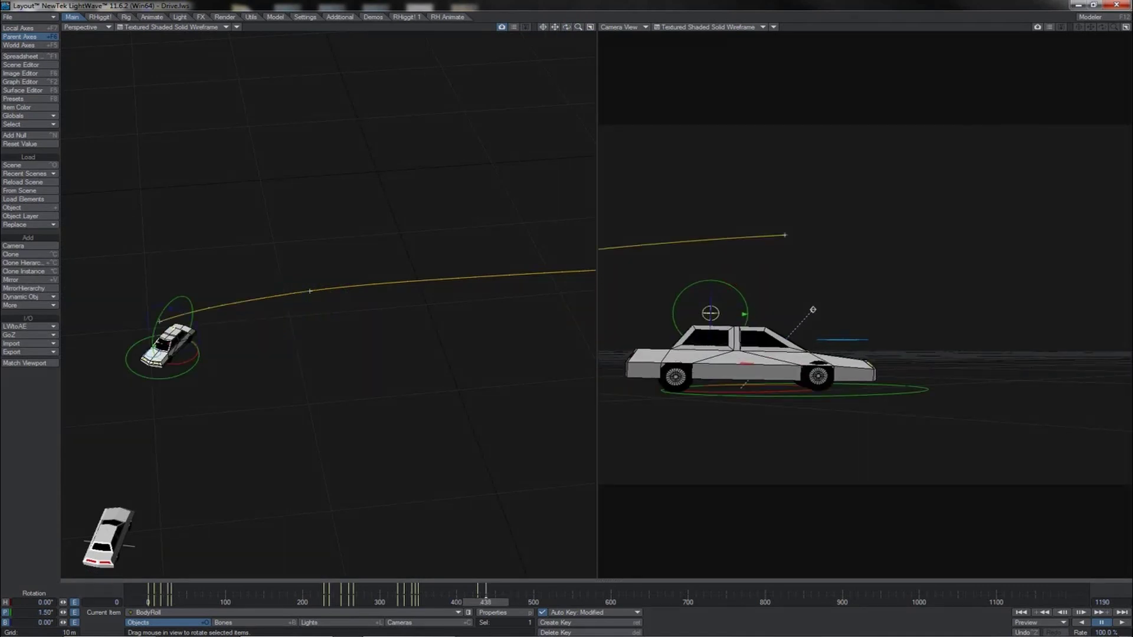
Bank BodyRoll to -3.70° at about frame 438 and to -5.40° at frame 449 through the third corner.
{"action": "left_click_drag", "start_coordinate": [190, 309], "coordinate": [176, 311]}
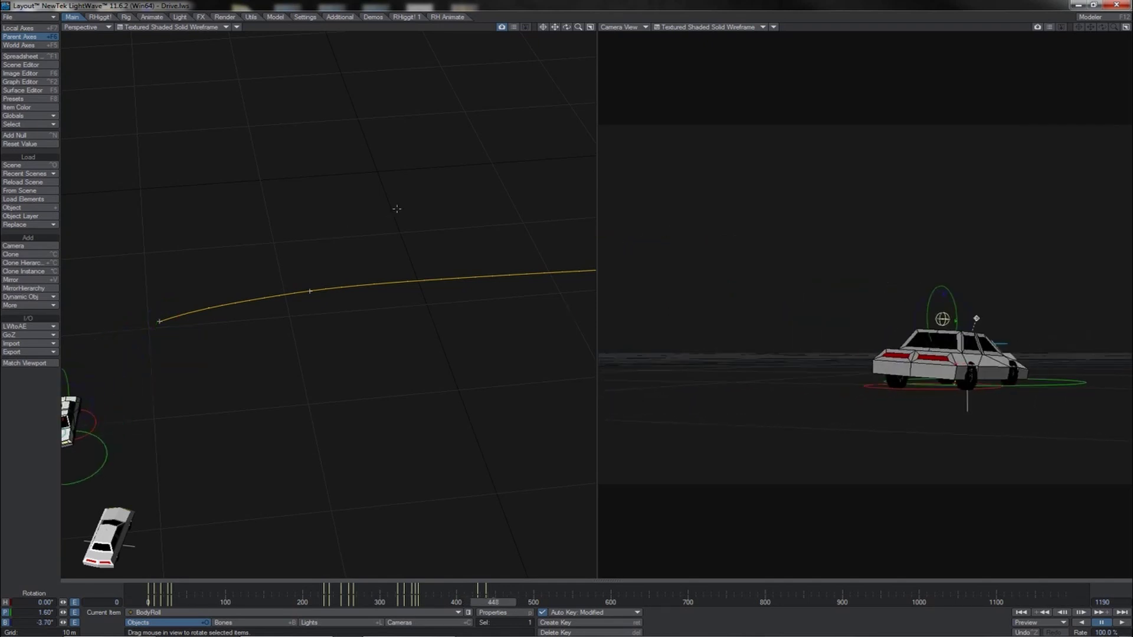
{"action": "left_click_drag", "start_coordinate": [555, 27], "coordinate": [761, 3]}
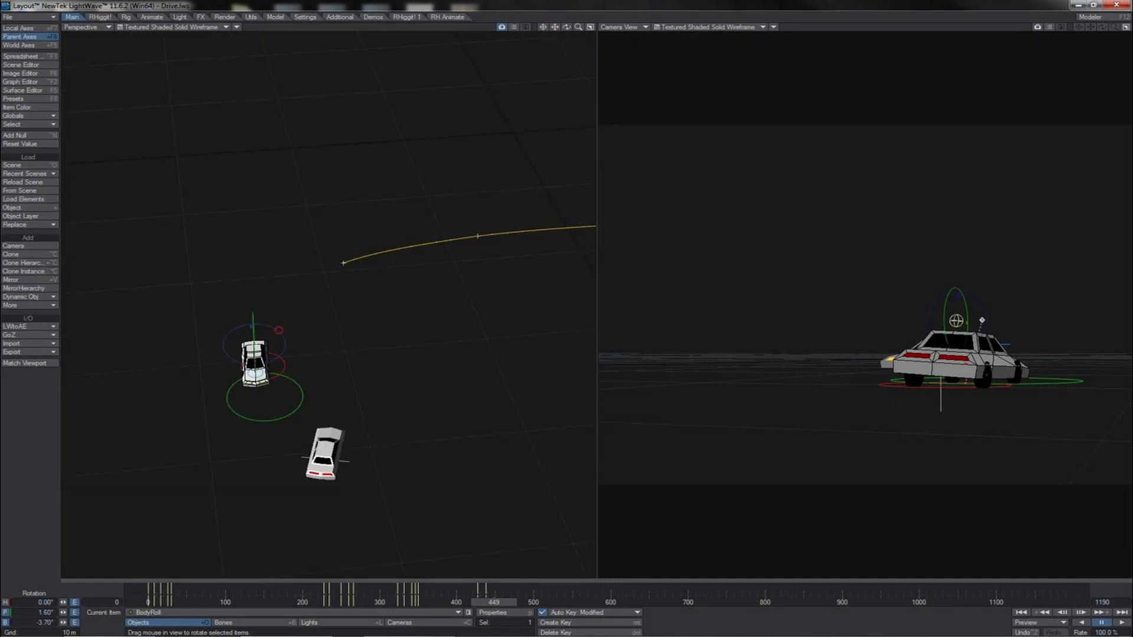
{"action": "left_click_drag", "start_coordinate": [278, 330], "coordinate": [279, 330]}
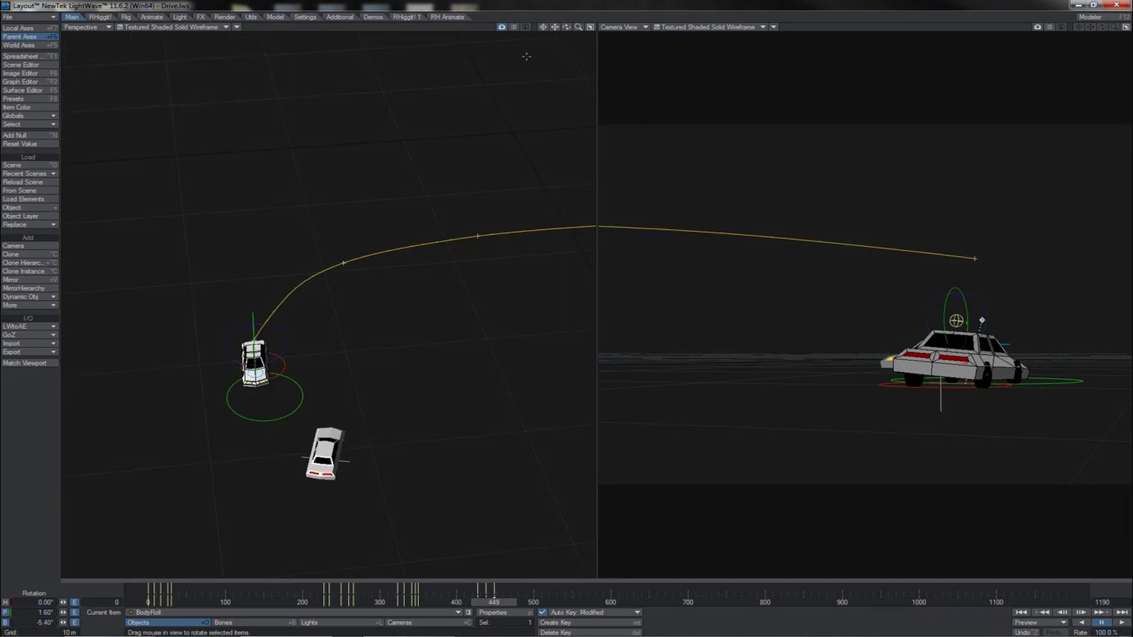
Examine the car's lean from the side between frames 438 and 449 of the third corner.
{"action": "left_click_drag", "start_coordinate": [566, 27], "coordinate": [434, 164]}
{"action": "left_click", "coordinate": [409, 286]}
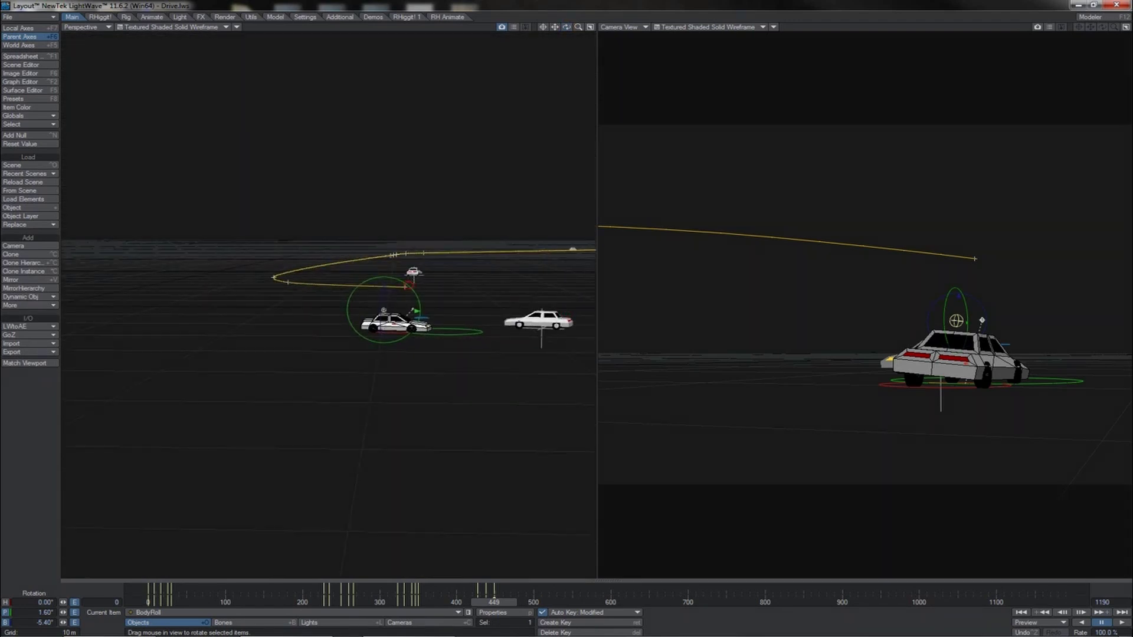
{"action": "key", "text": "Left"}
{"action": "key", "text": "Left"}
{"action": "key", "text": "Left"}
{"action": "key", "text": "Left"}
{"action": "key", "text": "Left"}
{"action": "key", "text": "Left"}
{"action": "key", "text": "Left"}
{"action": "key", "text": "Left"}
{"action": "key", "text": "Left"}
{"action": "key", "text": "Left"}
{"action": "key", "text": "Left"}
{"action": "key", "text": "Left"}
{"action": "key", "text": "Left"}
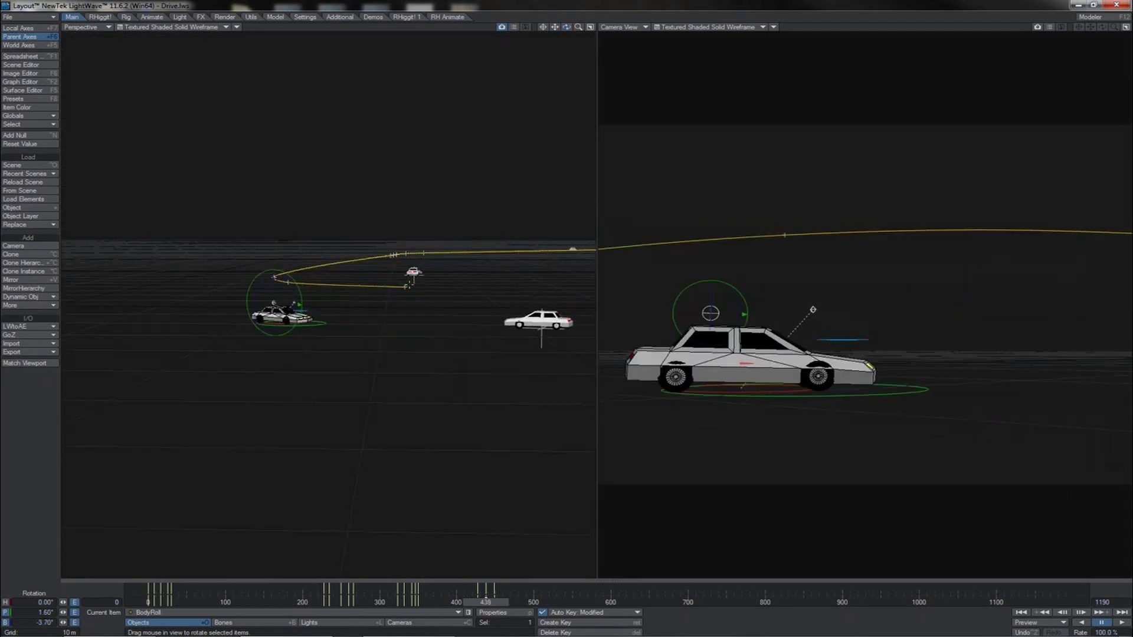
Pitch BodyRoll to -0.90° and bank it to 1.20° at frame 457 as an overshoot, and reset both at frame 465.
{"action": "left_click_drag", "start_coordinate": [484, 602], "coordinate": [500, 602]}
{"action": "left_click", "coordinate": [35, 146]}
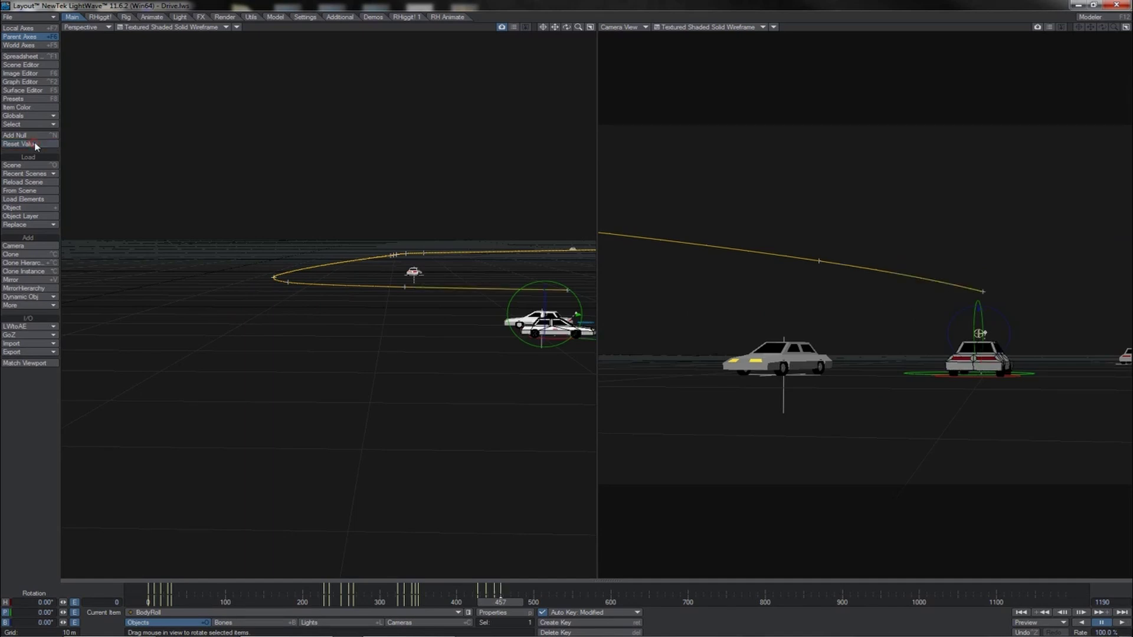
{"action": "left_click", "coordinate": [36, 146]}
{"action": "mouse_move", "coordinate": [546, 300]}
{"action": "left_mouse_down"}
{"action": "mouse_move", "coordinate": [566, 313]}
{"action": "mouse_move", "coordinate": [574, 294]}
{"action": "mouse_move", "coordinate": [580, 301]}
{"action": "left_mouse_up"}
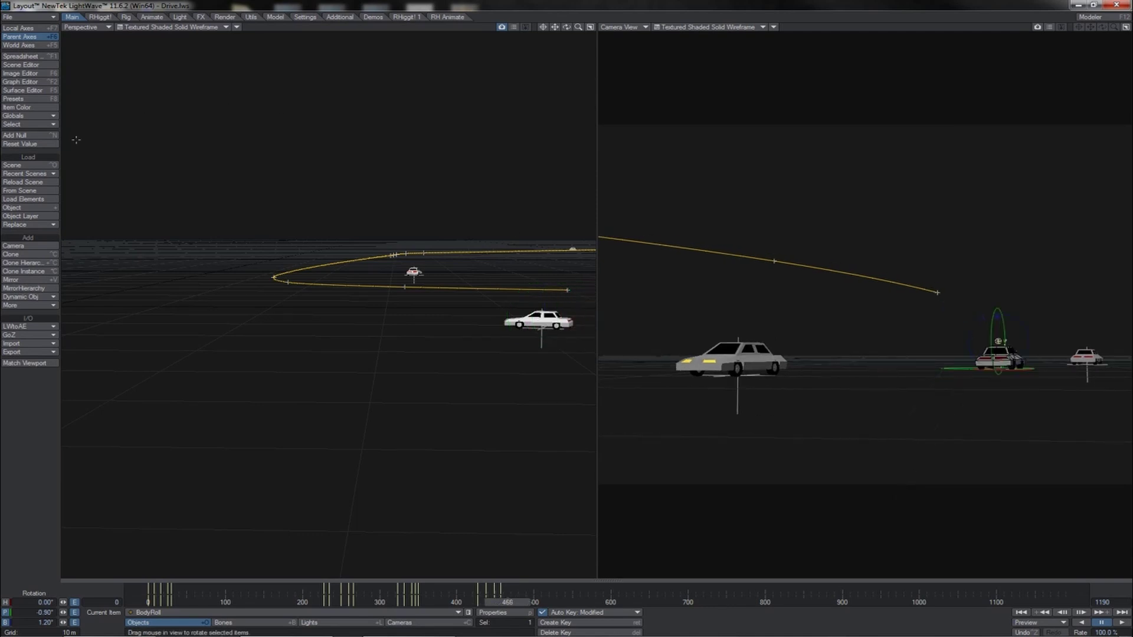
{"action": "left_click", "coordinate": [27, 144]}
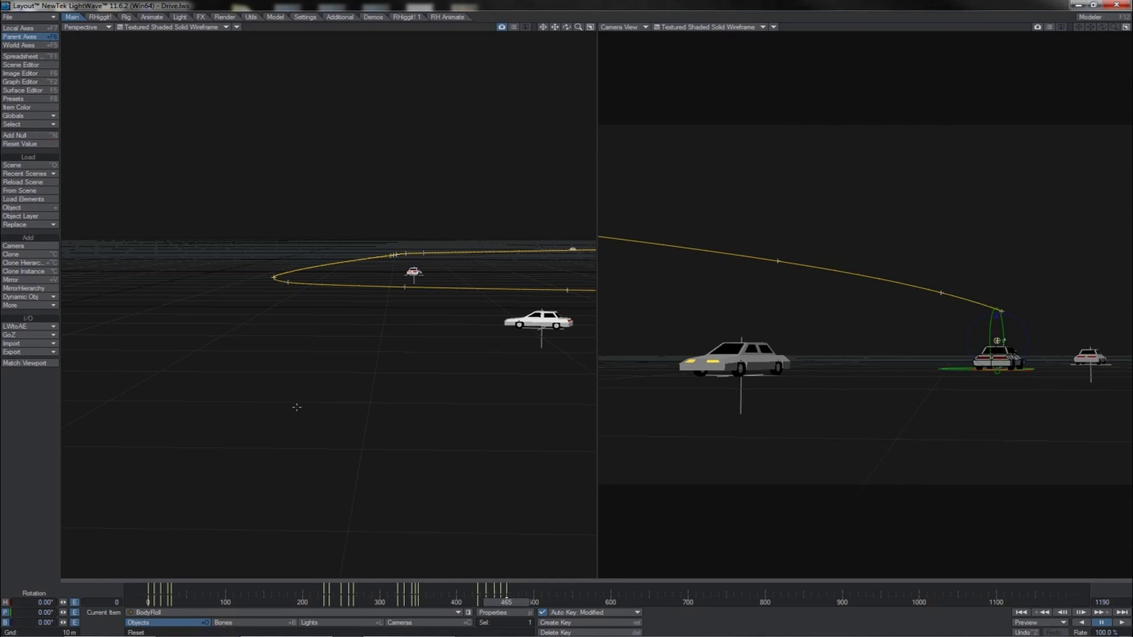
{"action": "left_click_drag", "start_coordinate": [510, 603], "coordinate": [469, 603]}
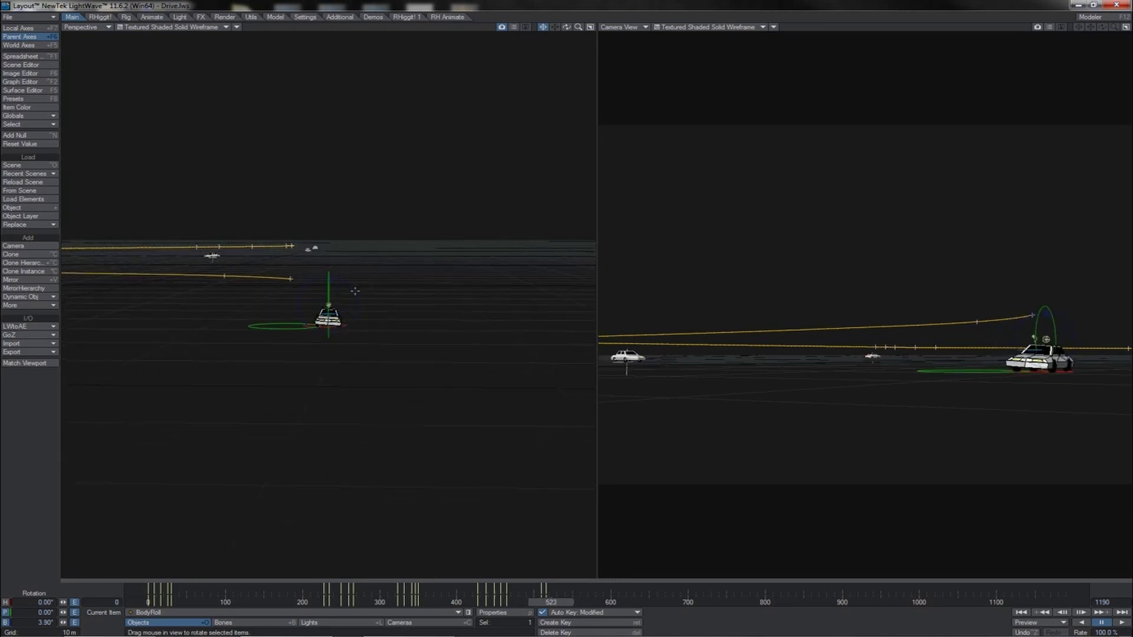
Bank BodyRoll to 8.00° at frame 526 for the start of the slide.
{"action": "key", "text": "Right"}
{"action": "left_click_drag", "start_coordinate": [355, 290], "coordinate": [360, 290]}
{"action": "right_click_drag", "start_coordinate": [352, 292], "coordinate": [350, 292]}
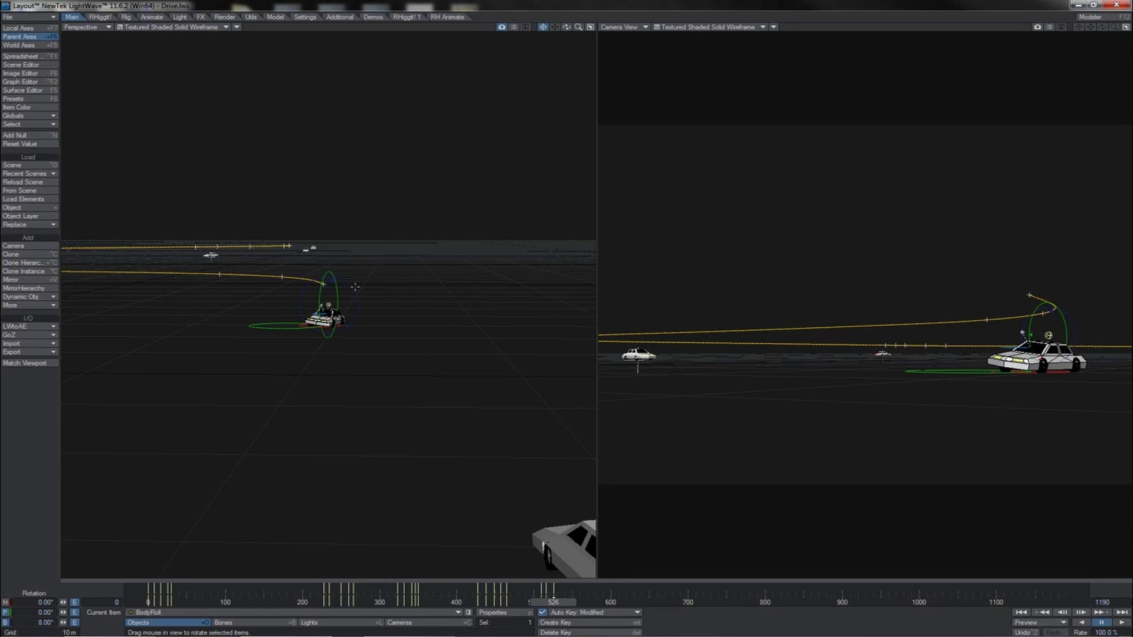
Step back and forth around frame 526 to examine how the body leans into the slide.
{"action": "key", "text": "Left"}
{"action": "key", "text": "Left"}
{"action": "key", "text": "Left"}
{"action": "key", "text": "Left"}
{"action": "key", "text": "Left"}
{"action": "key", "text": "Left"}
{"action": "key", "text": "Left"}
{"action": "key", "text": "Left"}
{"action": "key", "text": "Left"}
{"action": "key", "text": "Left"}
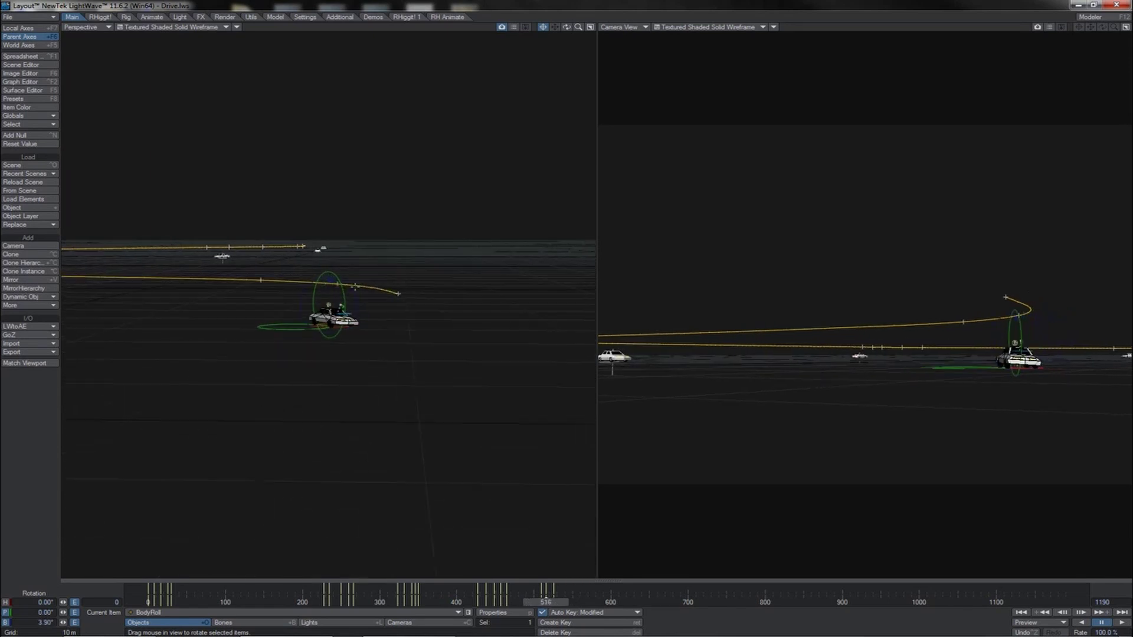
{"action": "key", "text": "Right"}
{"action": "key", "text": "Right"}
{"action": "key", "text": "Right"}
{"action": "key", "text": "Right"}
{"action": "key", "text": "Right"}
{"action": "key", "text": "Right"}
{"action": "key", "text": "Right"}
{"action": "key", "text": "Right"}
{"action": "key", "text": "Right"}
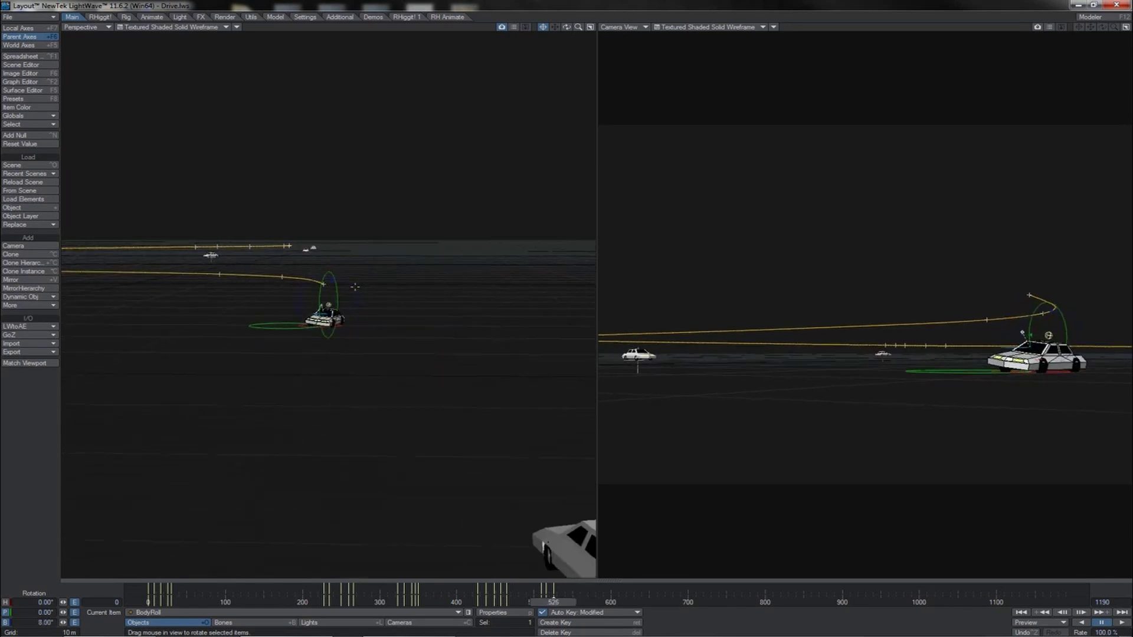
{"action": "key", "text": "Right"}
{"action": "key", "text": "Right"}
{"action": "key", "text": "Right"}
{"action": "key", "text": "Right"}
{"action": "key", "text": "Right"}
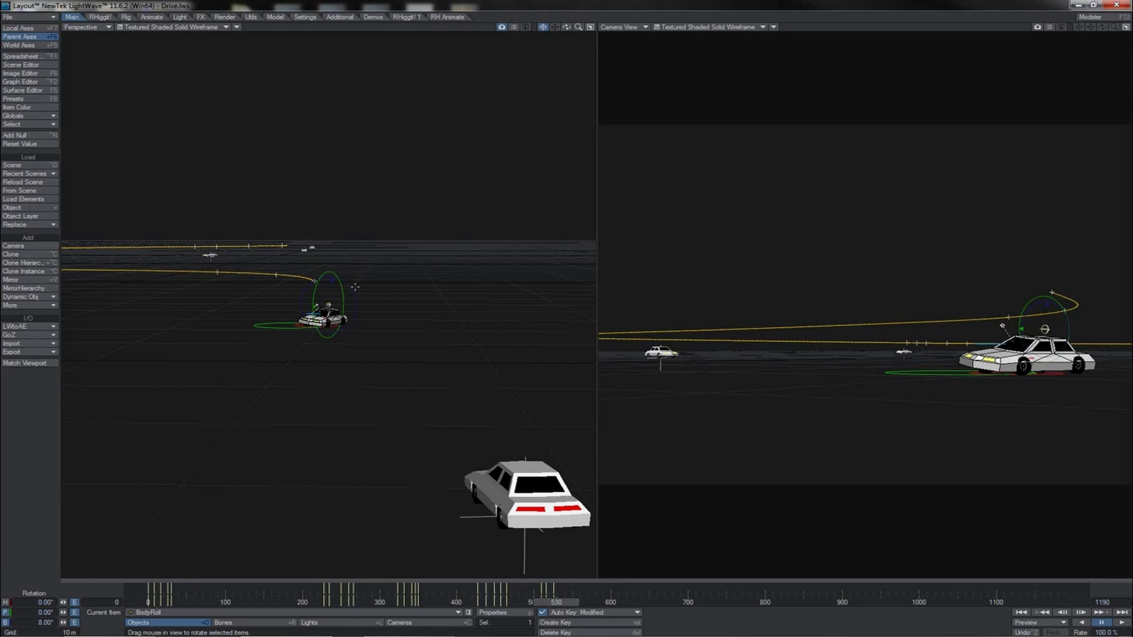
{"action": "key", "text": "Left"}
{"action": "key", "text": "Left"}
{"action": "key", "text": "Left"}
{"action": "key", "text": "Left"}
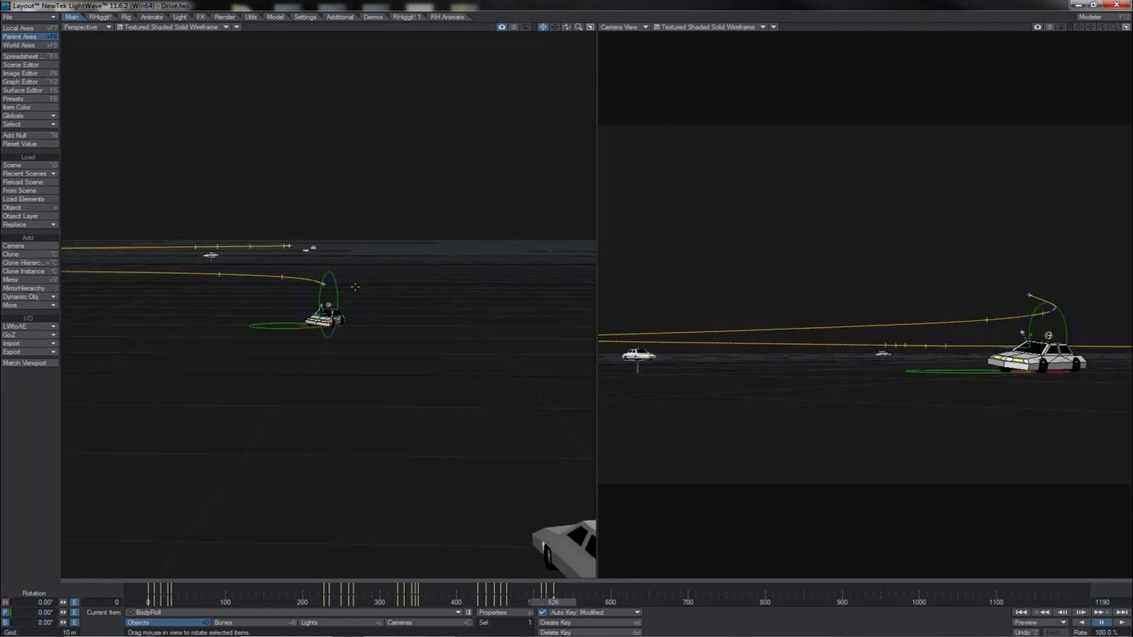
{"action": "key", "text": "Right"}
{"action": "key", "text": "Right"}
{"action": "key", "text": "Right"}
{"action": "key", "text": "Right"}
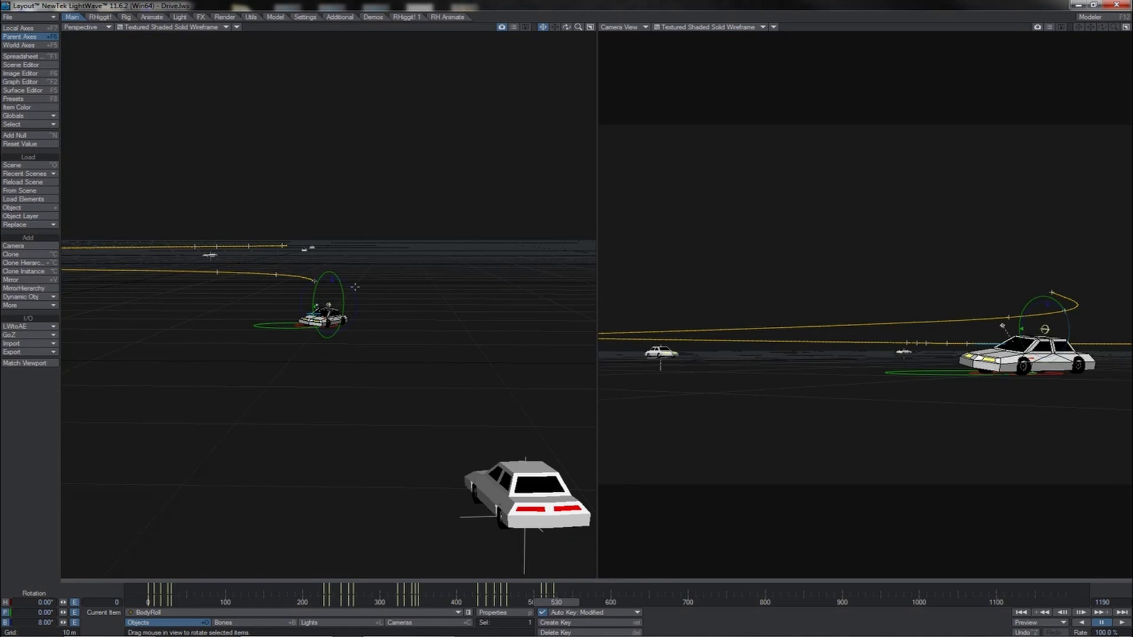
{"action": "key", "text": "Left"}
{"action": "key", "text": "Left"}
{"action": "key", "text": "Left"}
{"action": "key", "text": "Left"}
{"action": "key", "text": "Right"}
{"action": "key", "text": "Right"}
{"action": "key", "text": "Right"}
{"action": "key", "text": "Right"}
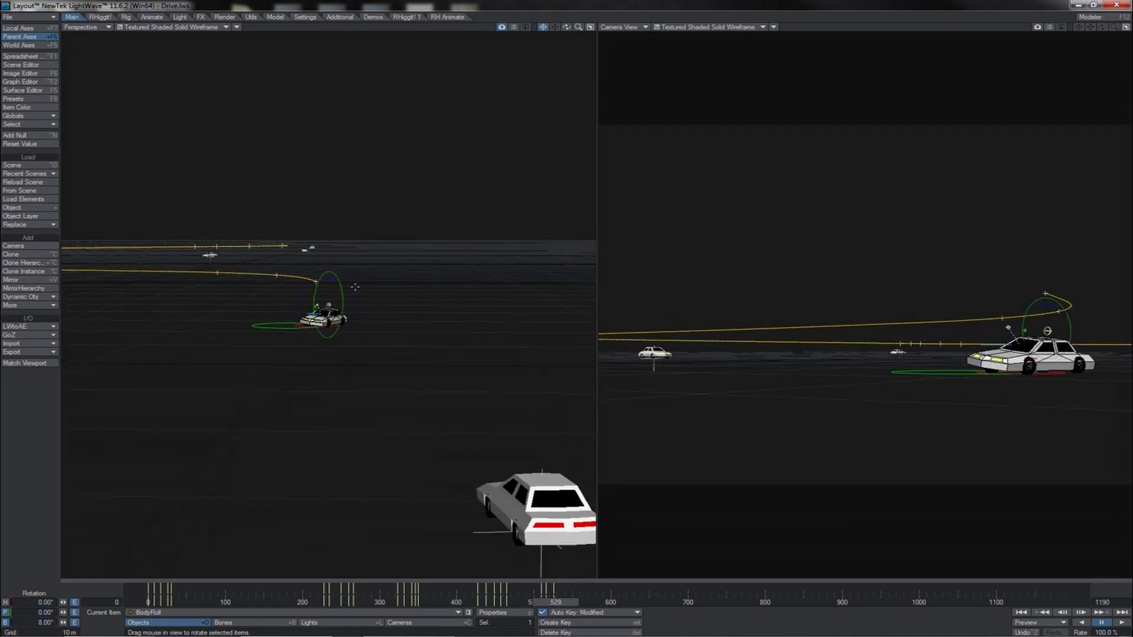
Key BodyRoll's 8.00° bank again at about frame 531 to hold the lean during the slide.
{"action": "key", "text": "shift+Left"}
{"action": "key", "text": "Right"}
{"action": "key", "text": "Right"}
{"action": "key", "text": "Right"}
{"action": "key", "text": "Right"}
{"action": "key", "text": "Right"}
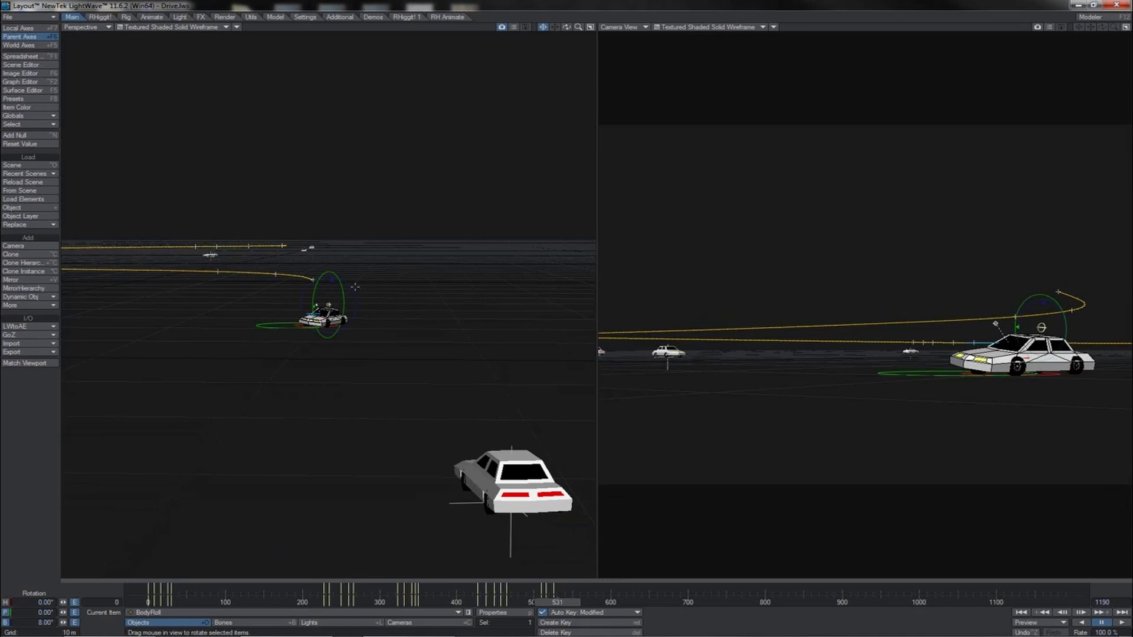
{"action": "key", "text": "Right"}
{"action": "key", "text": "Right"}
{"action": "key", "text": "Right"}
{"action": "key", "text": "Right"}
{"action": "key", "text": "Right"}
{"action": "key", "text": "Right"}
{"action": "key", "text": "Left"}
{"action": "key", "text": "Left"}
{"action": "key", "text": "Left"}
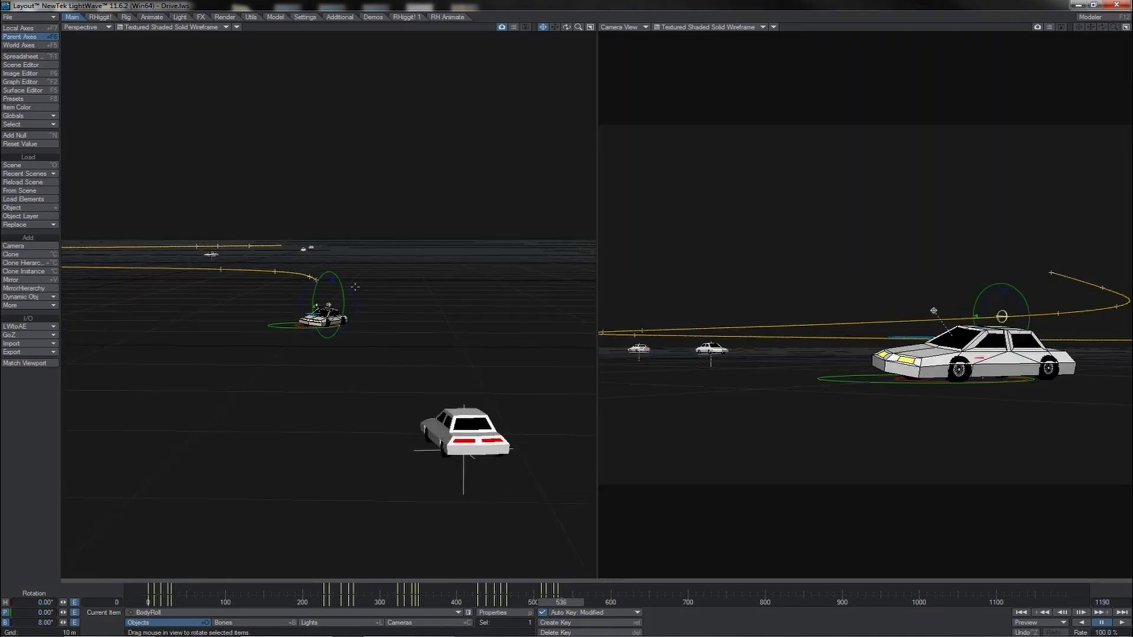
Check the slide's timing and extend the 8.00° BodyRoll bank hold with another key at about frame 536.
{"action": "key", "text": "Right"}
{"action": "key", "text": "Right"}
{"action": "key", "text": "Right"}
{"action": "key", "text": "Right"}
{"action": "key", "text": "Right"}
{"action": "key", "text": "Right"}
{"action": "key", "text": "Left"}
{"action": "key", "text": "Left"}
{"action": "key", "text": "Left"}
{"action": "key", "text": "Left"}
{"action": "key", "text": "Left"}
{"action": "key", "text": "Left"}
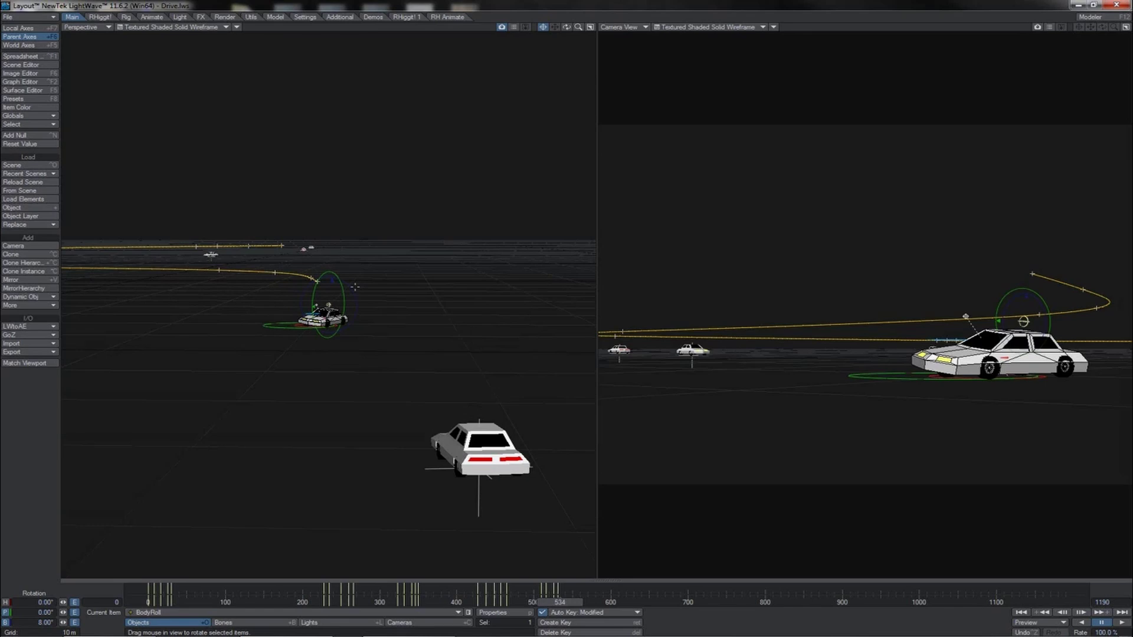
{"action": "key", "text": "Right"}
{"action": "key", "text": "Right"}
{"action": "key", "text": "Right"}
{"action": "key", "text": "Right"}
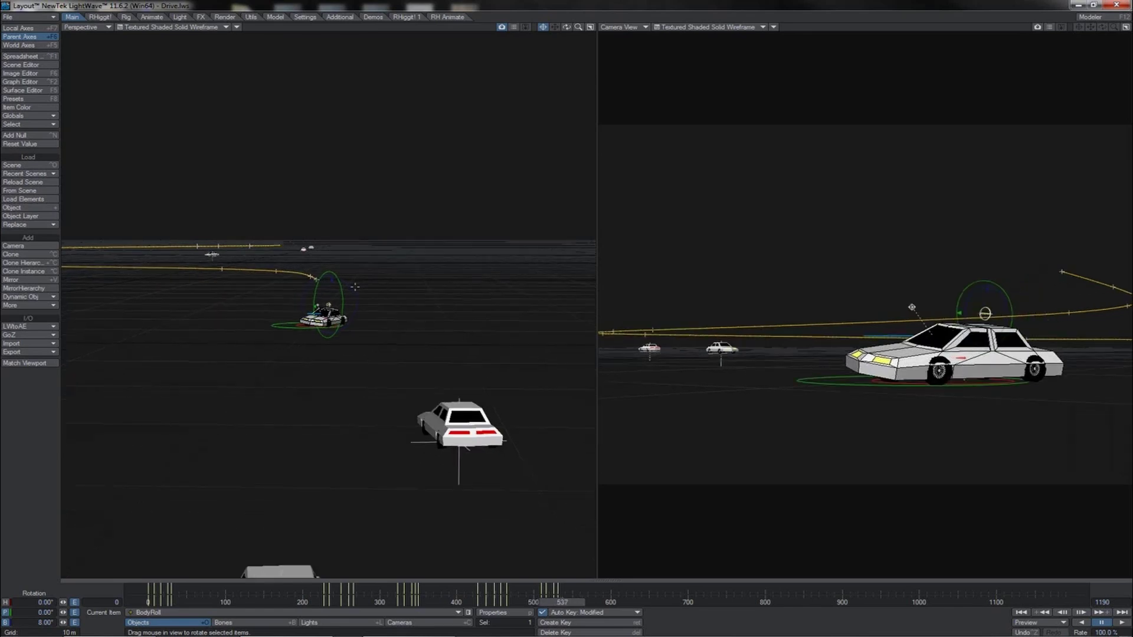
{"action": "key", "text": "Left"}
{"action": "key", "text": "Left"}
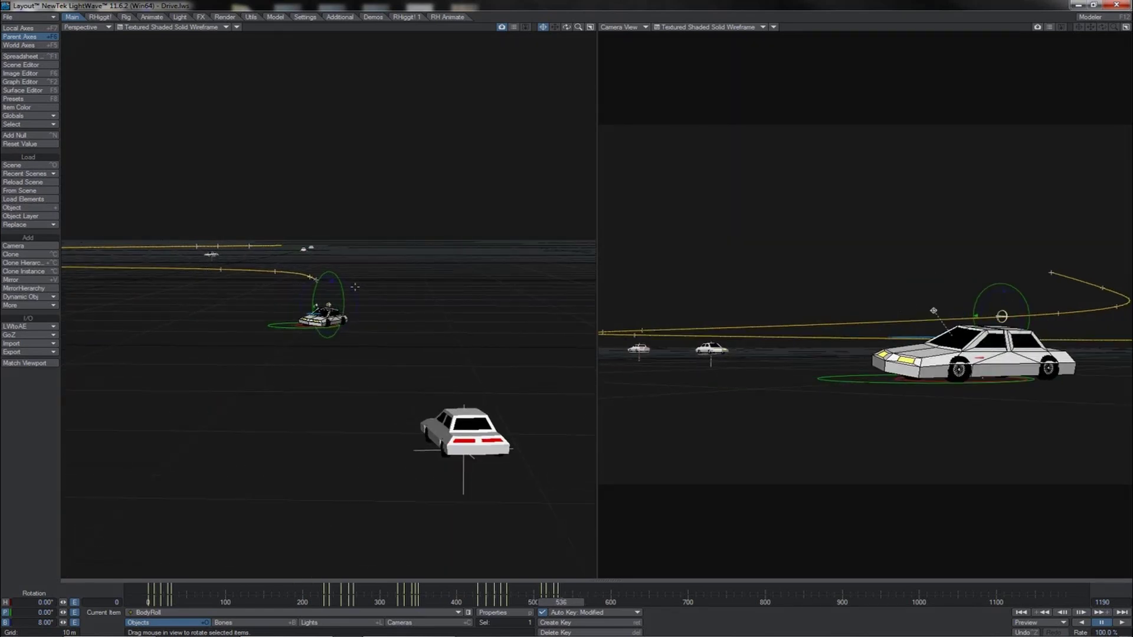
{"action": "key", "text": "Left"}
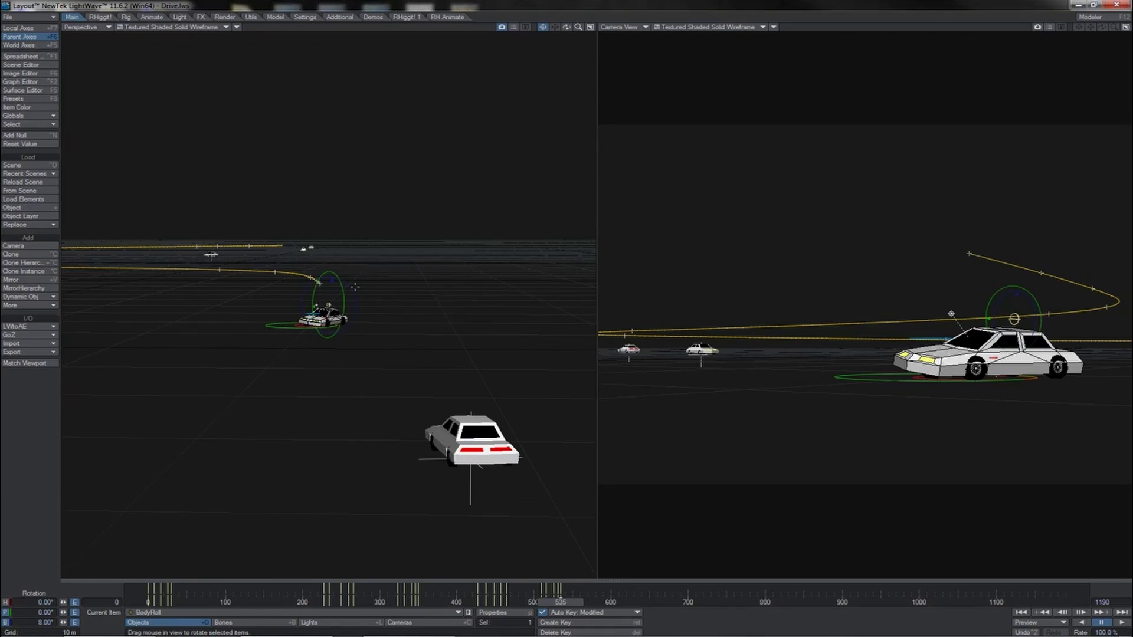
Step through frames 531 to 538 to examine when the car swings toward the other side.
{"action": "key", "text": "Left"}
{"action": "key", "text": "Left"}
{"action": "key", "text": "Left"}
{"action": "key", "text": "Left"}
{"action": "key", "text": "Right"}
{"action": "key", "text": "Right"}
{"action": "key", "text": "Right"}
{"action": "key", "text": "Right"}
{"action": "key", "text": "Right"}
{"action": "key", "text": "Right"}
{"action": "key", "text": "Right"}
{"action": "key", "text": "Right"}
{"action": "key", "text": "Right"}
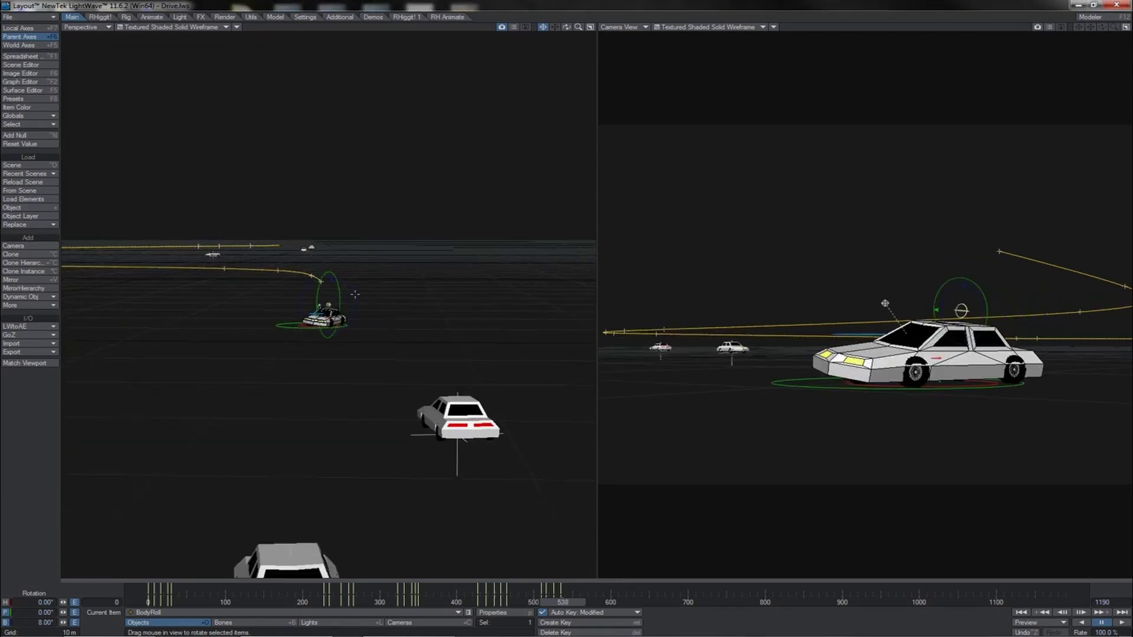
Bank BodyRoll the opposite way to -6.30° as the car swings out of the slide, and move to frame 551.
{"action": "left_click_drag", "start_coordinate": [357, 290], "coordinate": [317, 290]}
{"action": "right_click_drag", "start_coordinate": [325, 292], "coordinate": [324, 292]}
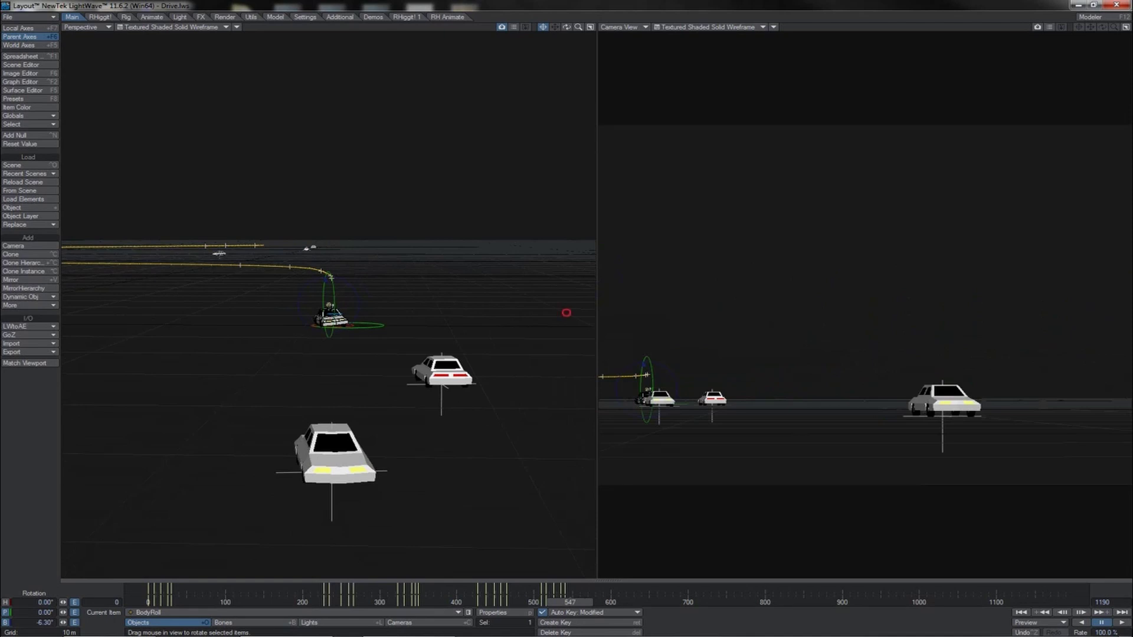
{"action": "left_click", "coordinate": [567, 602]}
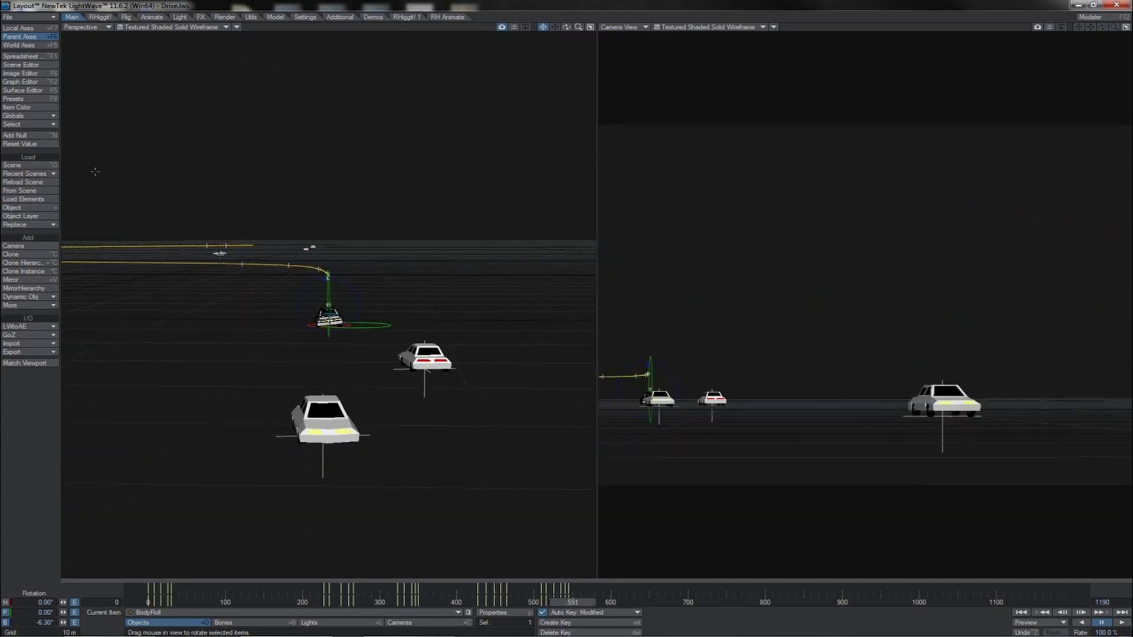
Settle BodyRoll after the slide by keying a 1.70° bank at frame 551 and resetting its rotation to zero at frame 556.
{"action": "left_click", "coordinate": [27, 144]}
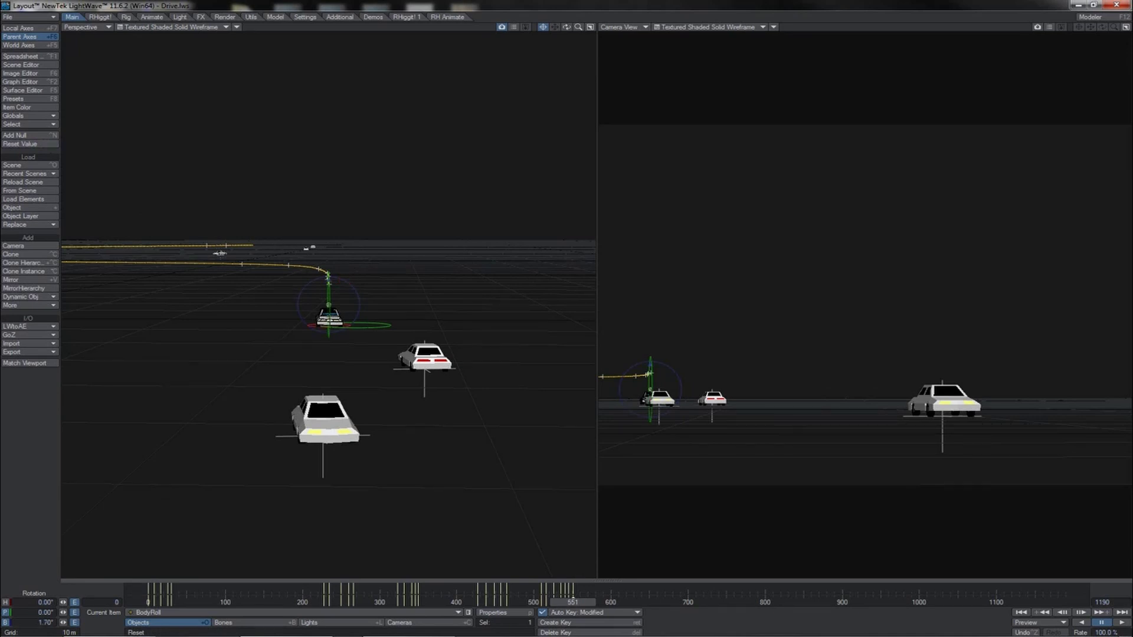
{"action": "left_click", "coordinate": [51, 146]}
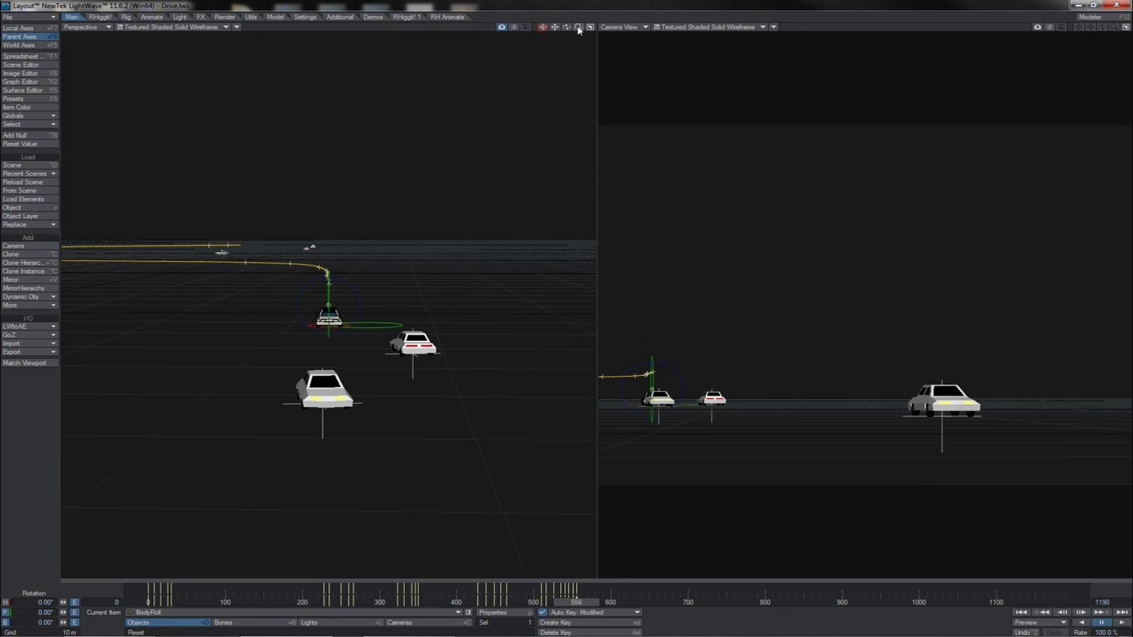
Play back the slide repeatedly from before the corner to review BodyRoll's lean, counter-swing and settling.
{"action": "left_click_drag", "start_coordinate": [566, 27], "coordinate": [526, 249]}
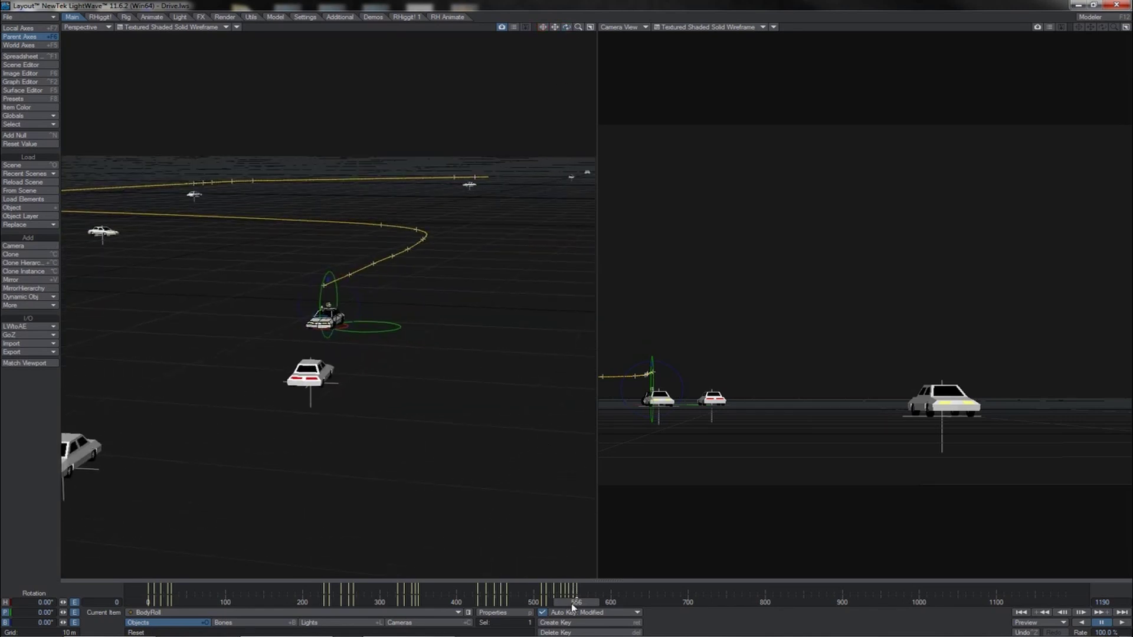
{"action": "left_click_drag", "start_coordinate": [576, 602], "coordinate": [514, 602]}
{"action": "left_click", "coordinate": [1120, 623]}
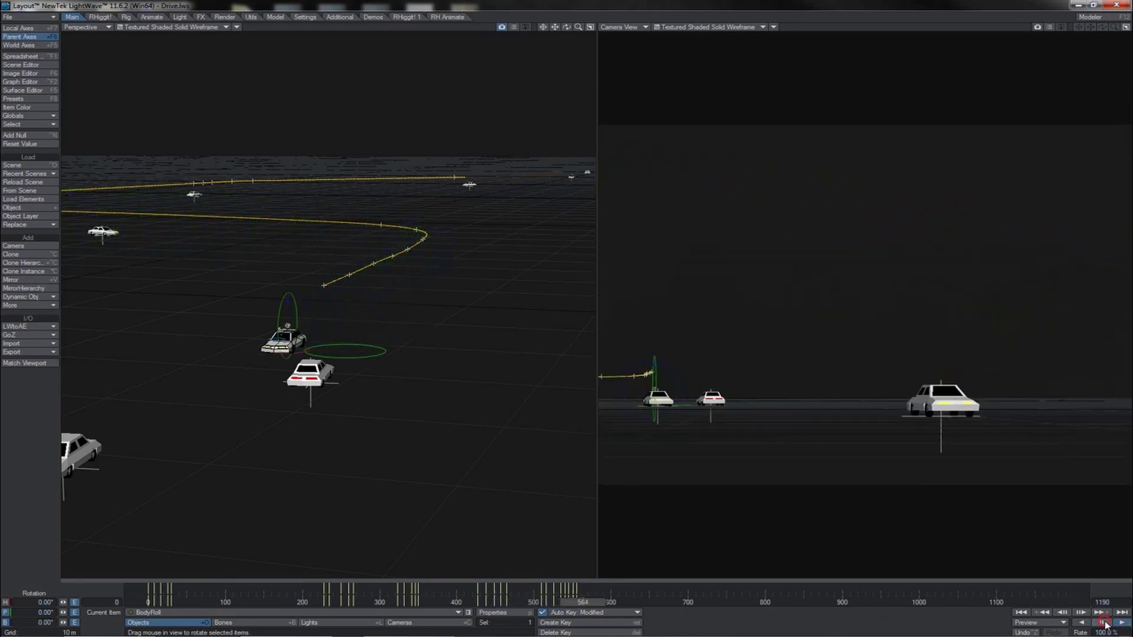
{"action": "left_click", "coordinate": [1102, 623]}
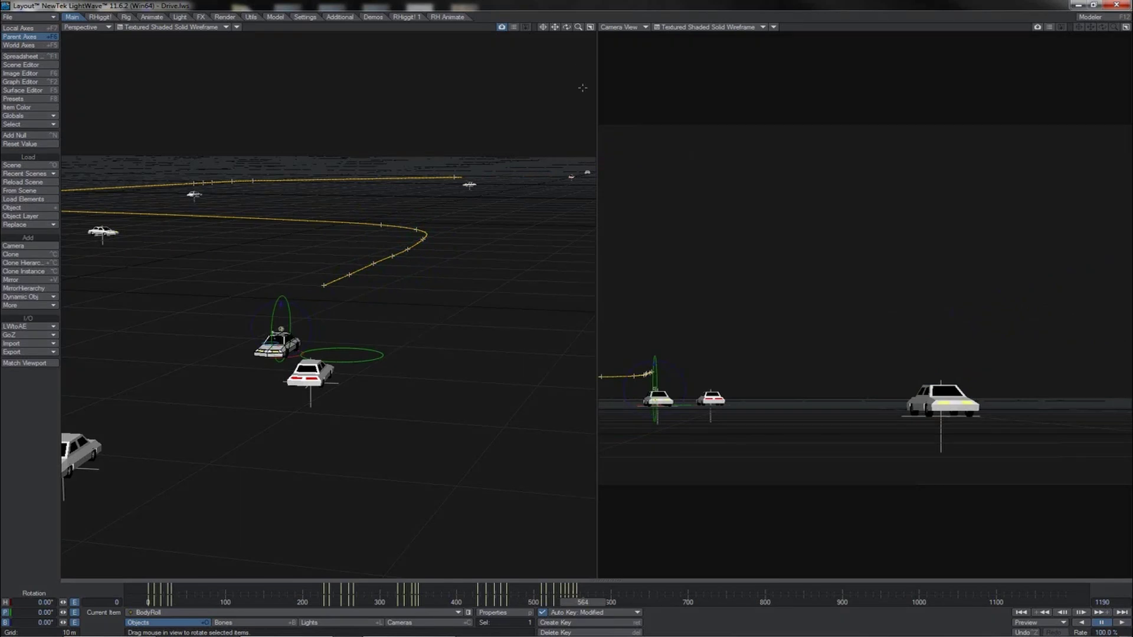
{"action": "left_click_drag", "start_coordinate": [578, 27], "coordinate": [587, 522]}
{"action": "left_click_drag", "start_coordinate": [584, 602], "coordinate": [516, 602]}
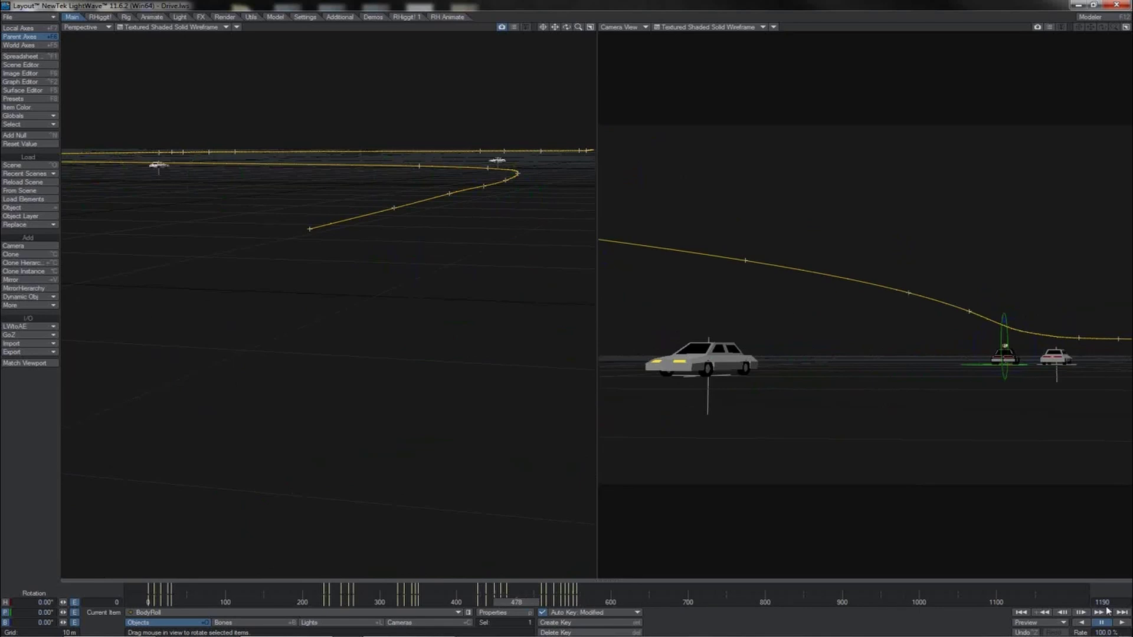
{"action": "left_click", "coordinate": [1121, 623]}
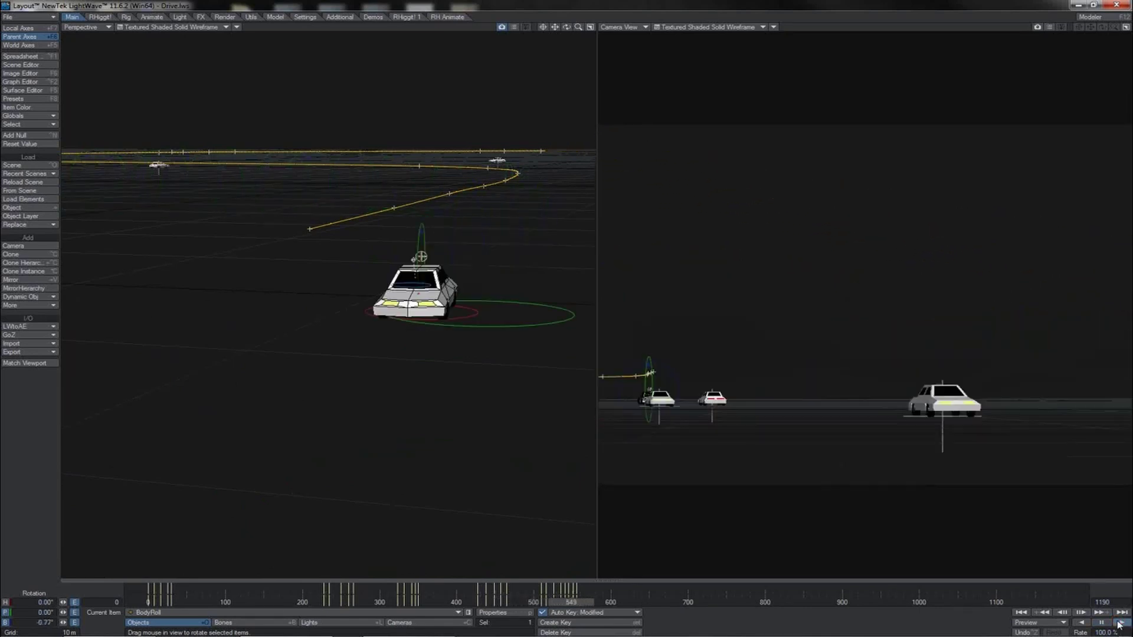
{"action": "left_click", "coordinate": [1103, 624]}
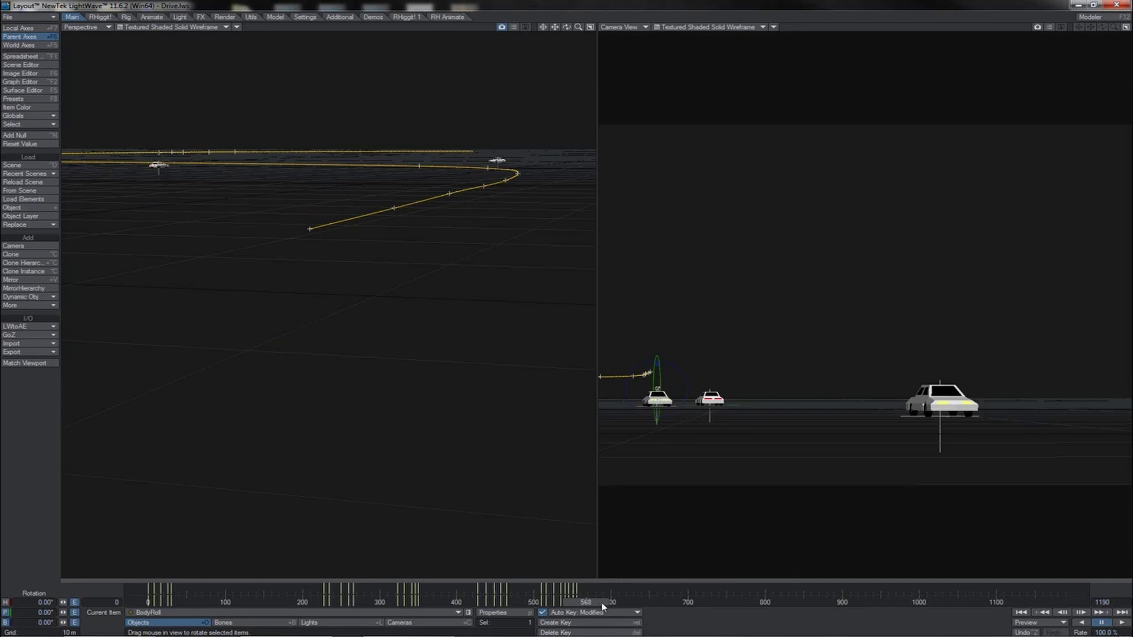
Follow the car from the slide toward the parked car in top view and examine where its final slowdown starts around frame 670.
{"action": "left_click_drag", "start_coordinate": [596, 605], "coordinate": [626, 602]}
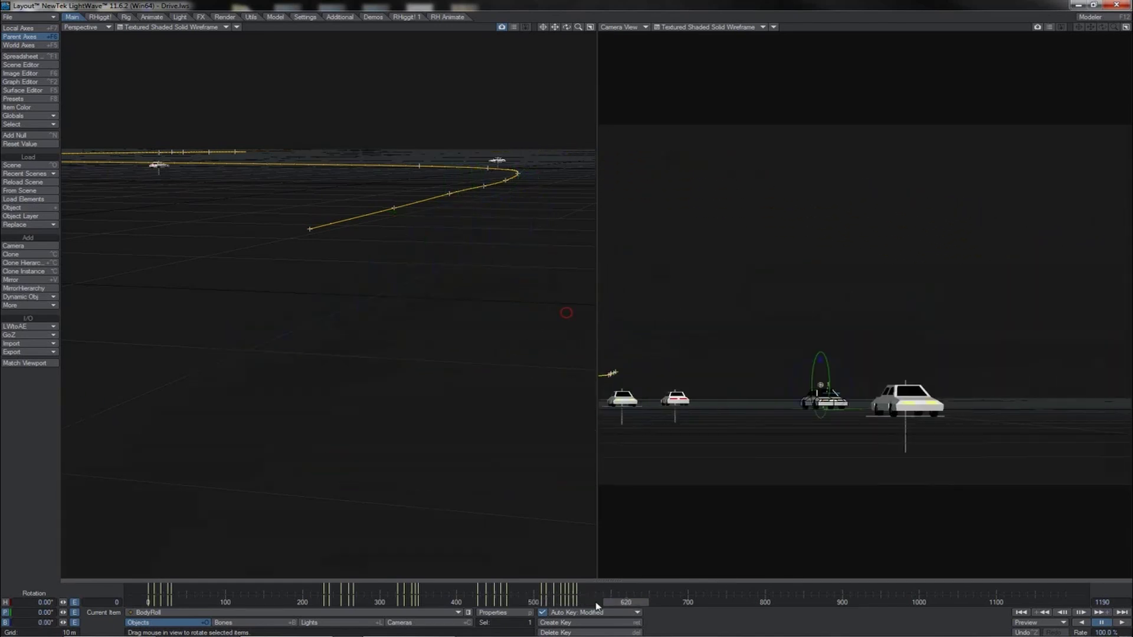
{"action": "left_click", "coordinate": [543, 28]}
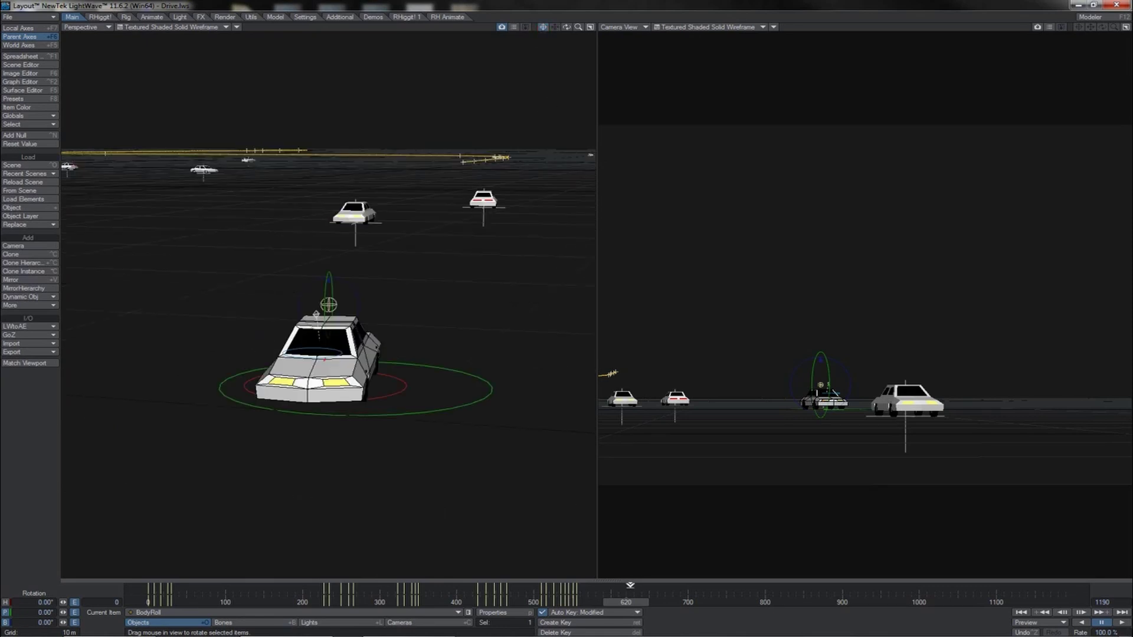
{"action": "left_click_drag", "start_coordinate": [623, 603], "coordinate": [675, 604]}
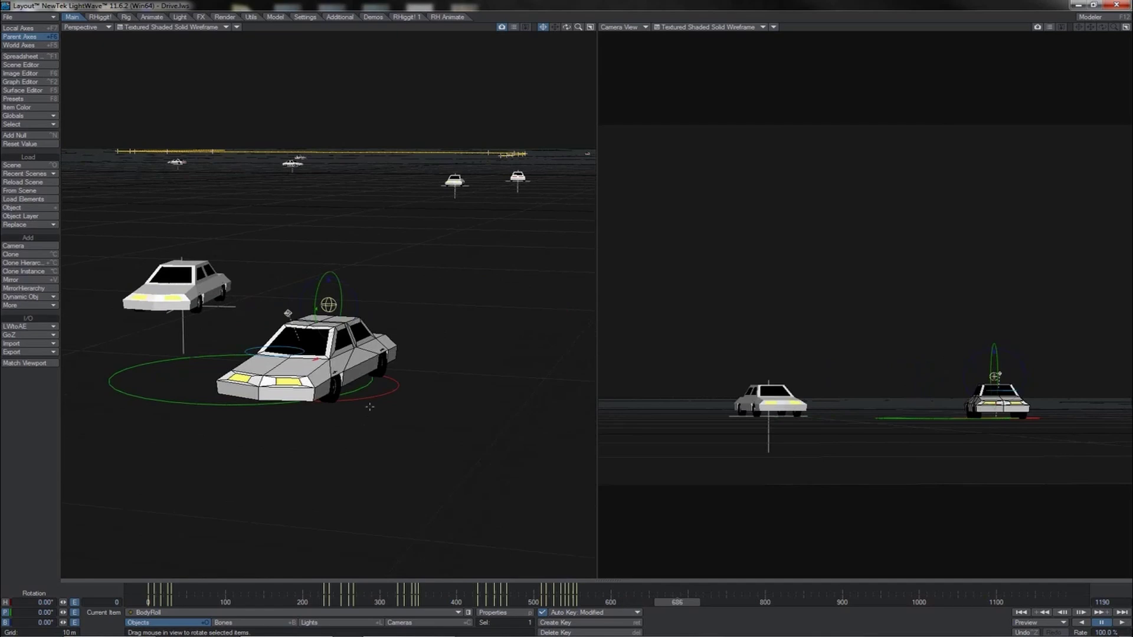
{"action": "key", "text": "2"}
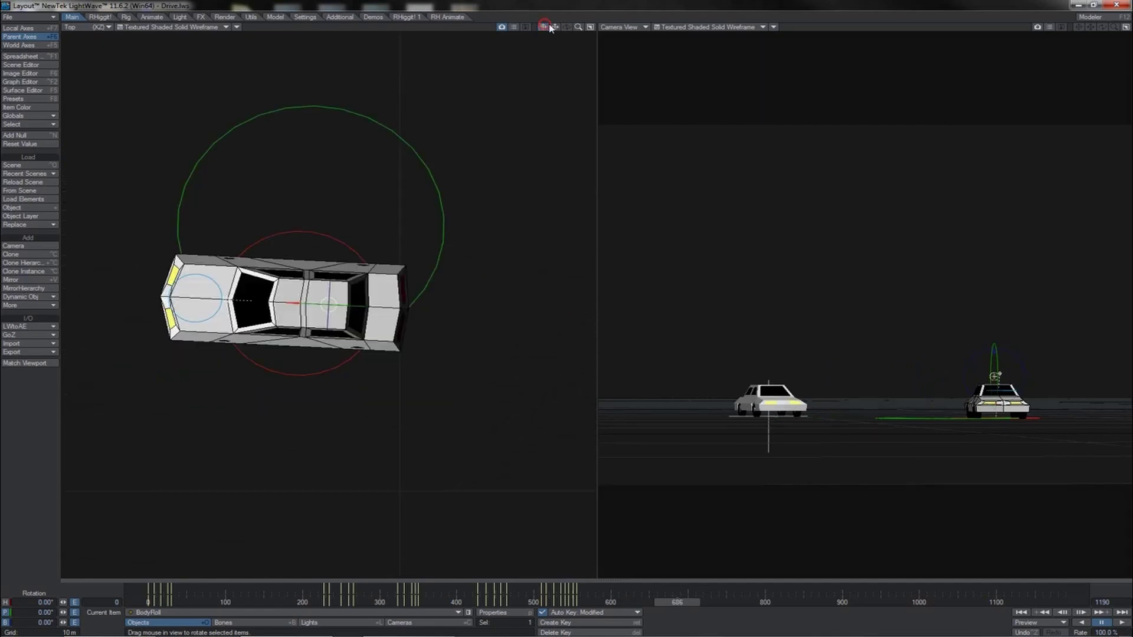
{"action": "left_click_drag", "start_coordinate": [578, 27], "coordinate": [513, 319]}
{"action": "scroll", "coordinate": [567, 314], "scroll_direction": "down", "scroll_amount": 1}
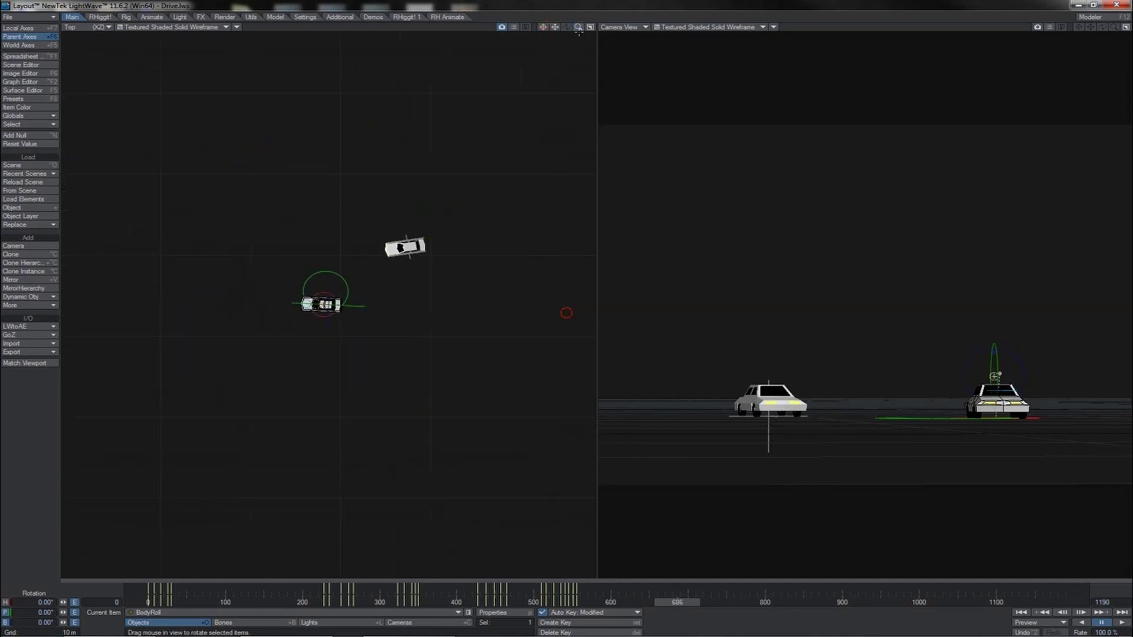
{"action": "mouse_move", "coordinate": [676, 607]}
{"action": "left_mouse_down"}
{"action": "mouse_move", "coordinate": [704, 607]}
{"action": "mouse_move", "coordinate": [646, 607]}
{"action": "mouse_move", "coordinate": [665, 602]}
{"action": "left_mouse_up"}
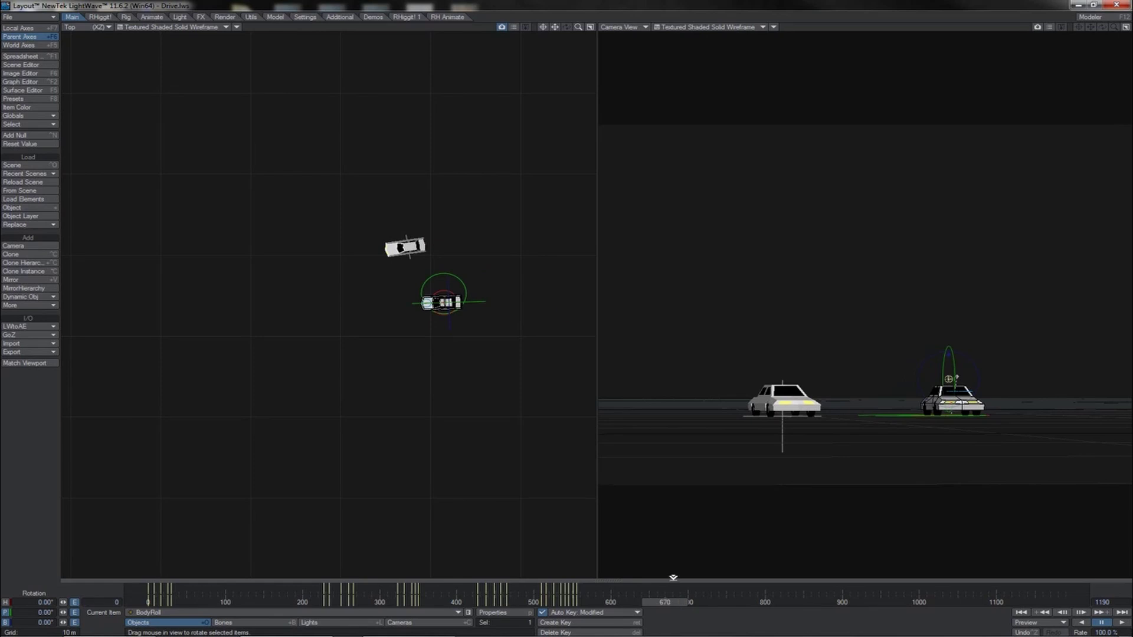
Key BodyRoll's level rotation at about frame 671, at the start of the final slowdown.
{"action": "key", "text": "Right"}
{"action": "key", "text": "Right"}
{"action": "key", "text": "Right"}
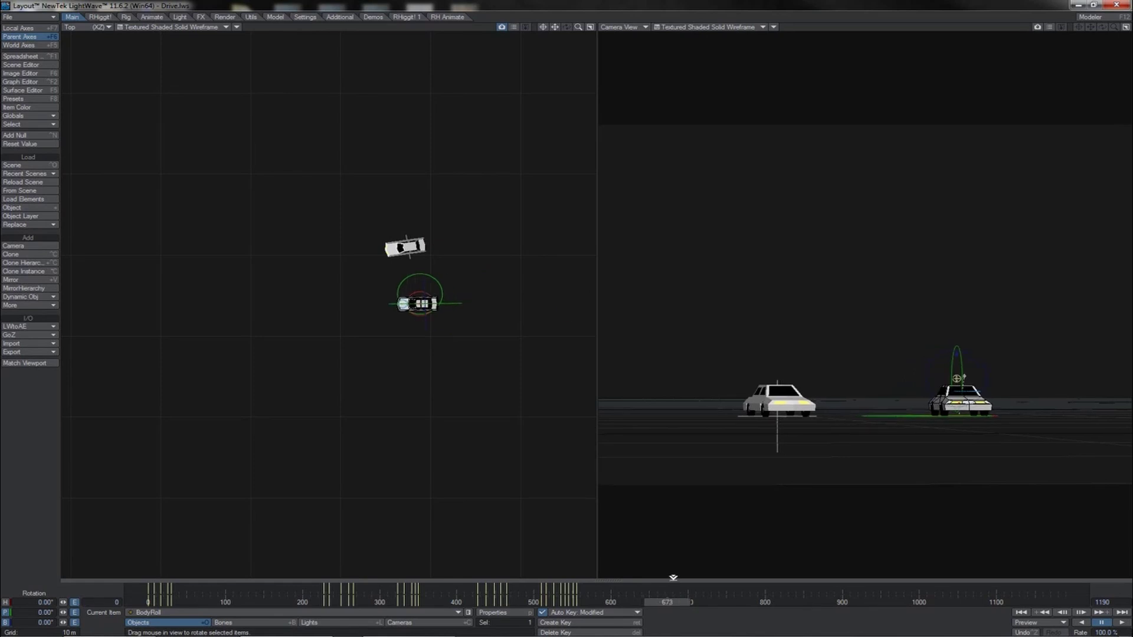
{"action": "key", "text": "Left"}
{"action": "key", "text": "Left"}
{"action": "key", "text": "Return"}
{"action": "key", "text": "Return"}
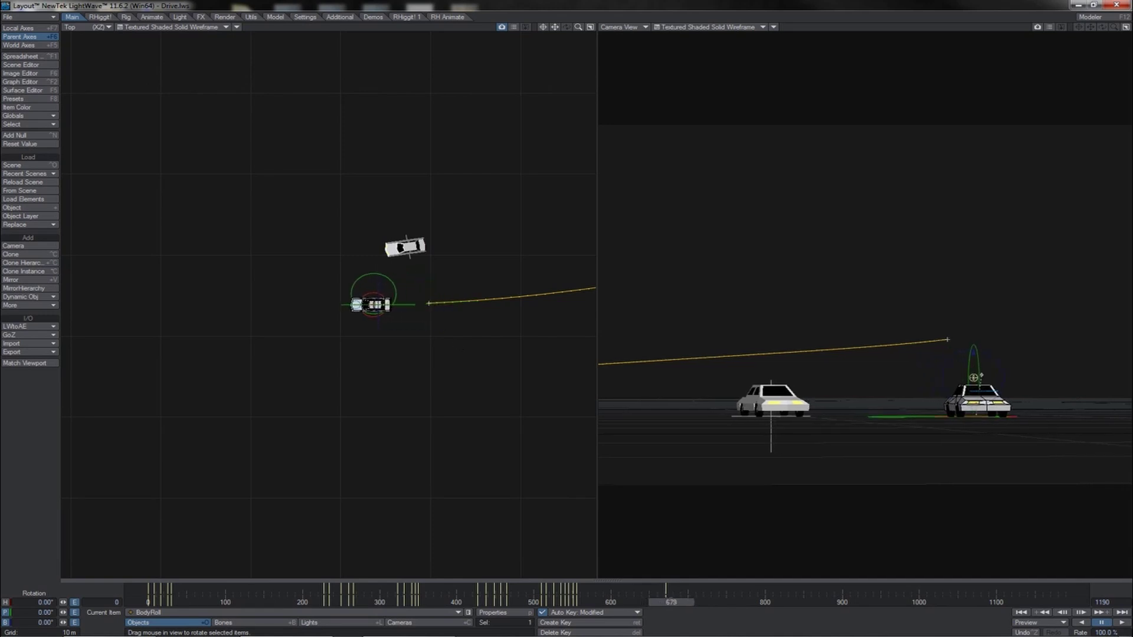
Pitch BodyRoll to 2.10° at about frame 679 for the braking motion beside the parked car.
{"action": "key", "text": "4"}
{"action": "left_click_drag", "start_coordinate": [445, 277], "coordinate": [457, 291]}
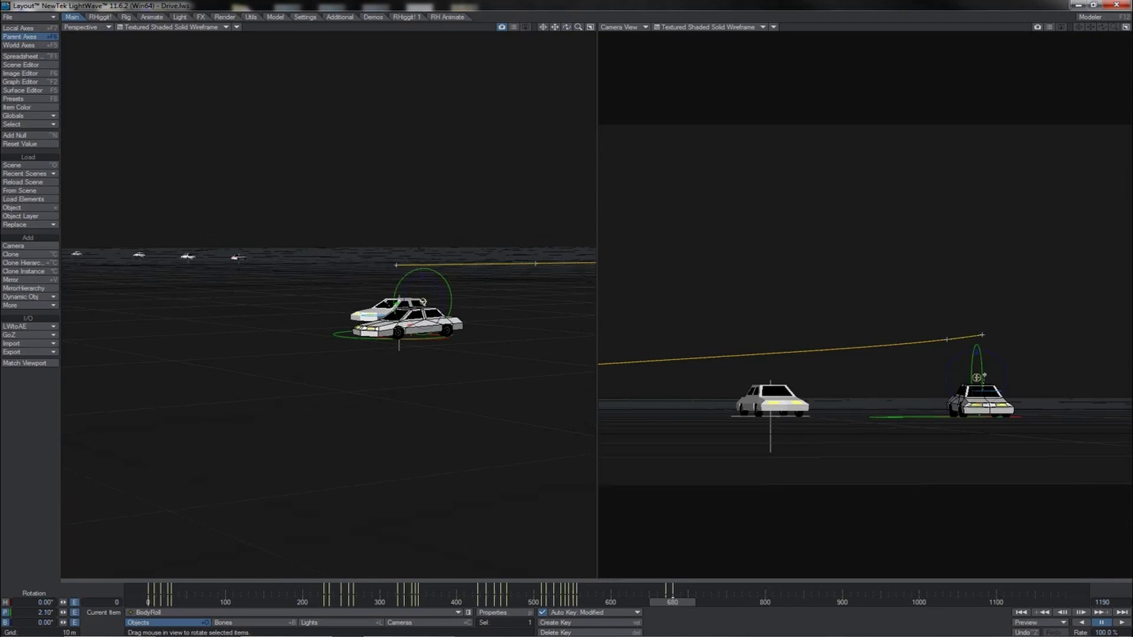
Add a key for the BodyRoll item at frame 687 with its 2.10° pitch unchanged.
{"action": "mouse_move", "coordinate": [672, 603]}
{"action": "left_mouse_down"}
{"action": "mouse_move", "coordinate": [654, 603]}
{"action": "mouse_move", "coordinate": [678, 602]}
{"action": "left_mouse_up"}
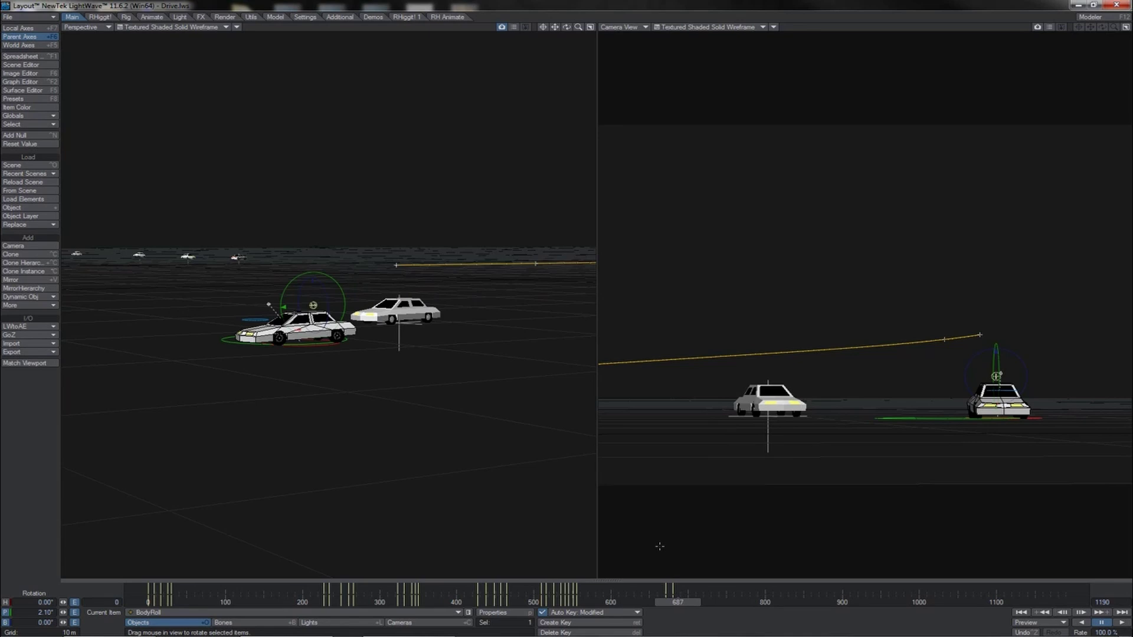
{"action": "key", "text": "Return"}
{"action": "key", "text": "Return"}
At frame 702, set the BodyRoll item's pitch to 0.90° and its bank to 2.80°.
{"action": "key", "text": "Right"}
{"action": "key", "text": "Right"}
{"action": "key", "text": "Right"}
{"action": "key", "text": "Right"}
{"action": "key", "text": "Right"}
{"action": "key", "text": "Right"}
{"action": "key", "text": "Right"}
{"action": "key", "text": "Right"}
{"action": "key", "text": "Right"}
{"action": "key", "text": "Right"}
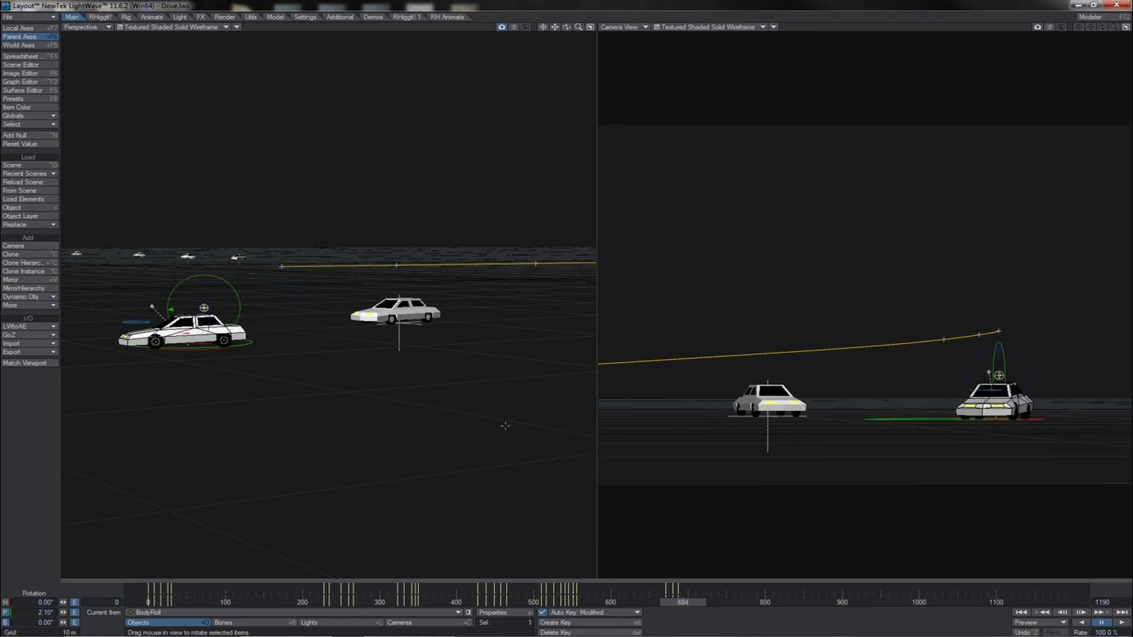
{"action": "key", "text": "Right"}
{"action": "key", "text": "Right"}
{"action": "key", "text": "Right"}
{"action": "key", "text": "Right"}
{"action": "key", "text": "Right"}
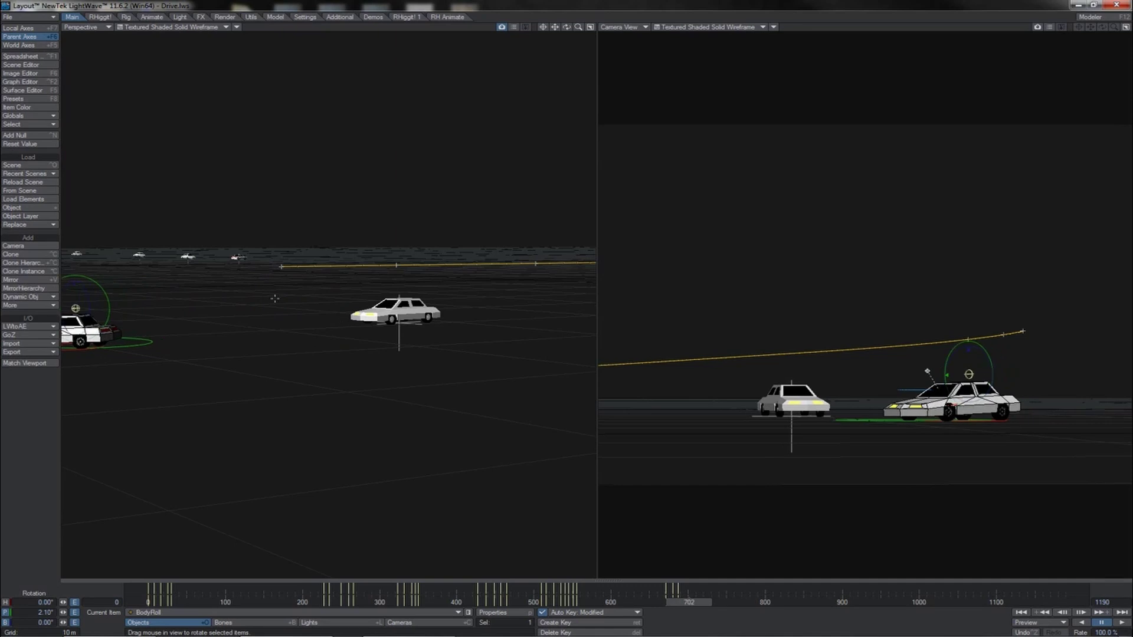
{"action": "left_click_drag", "start_coordinate": [89, 279], "coordinate": [82, 279]}
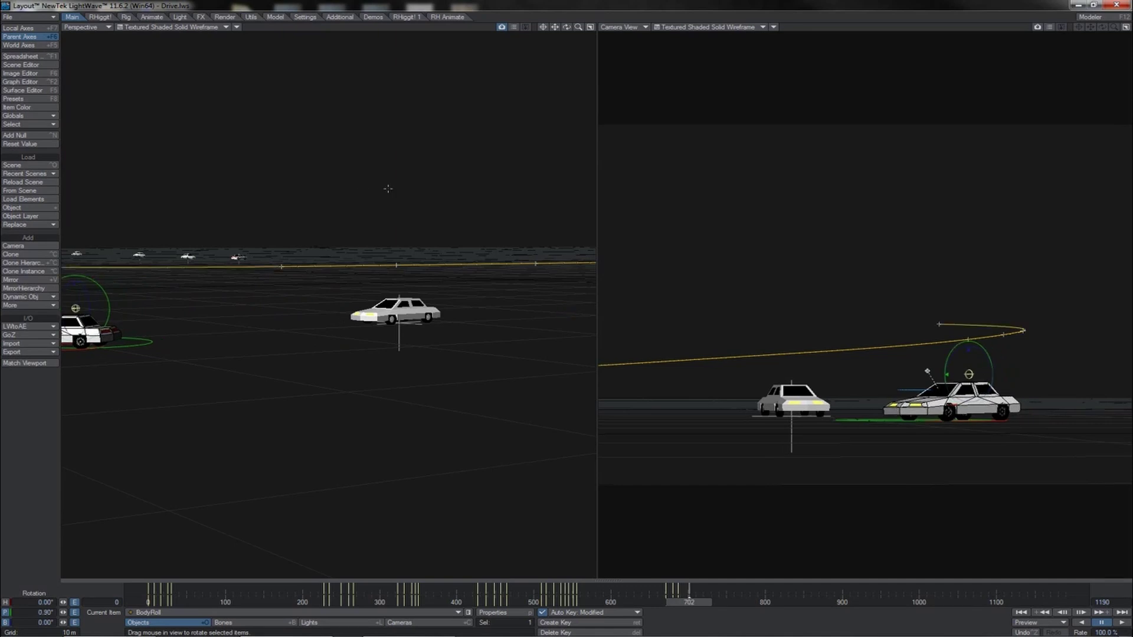
{"action": "left_click_drag", "start_coordinate": [545, 30], "coordinate": [623, 54]}
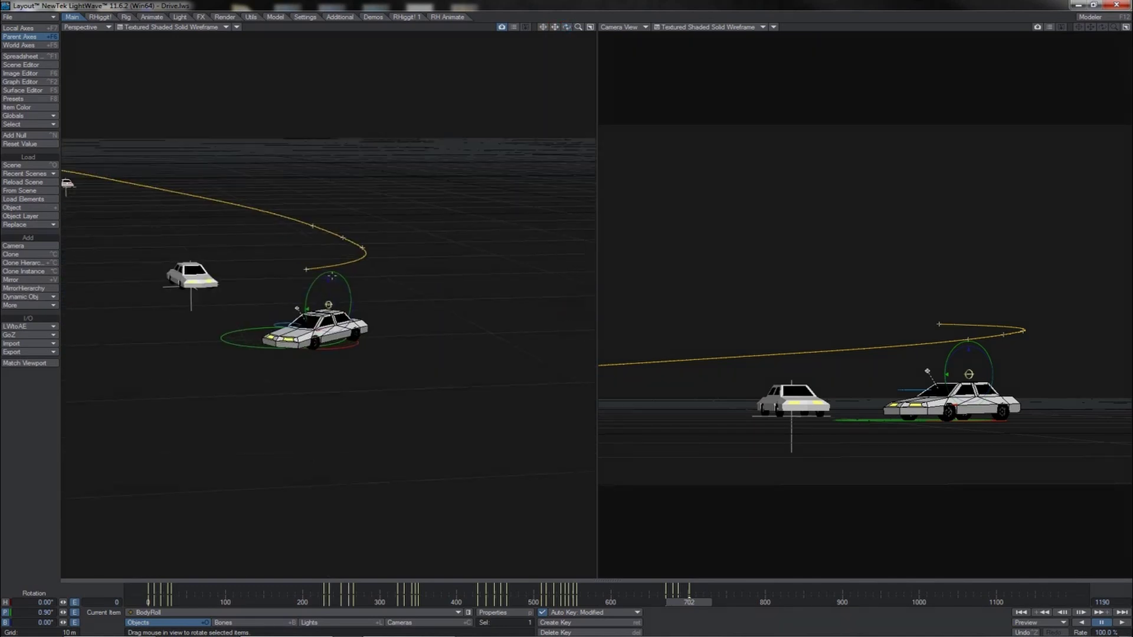
{"action": "left_click_drag", "start_coordinate": [337, 280], "coordinate": [343, 283]}
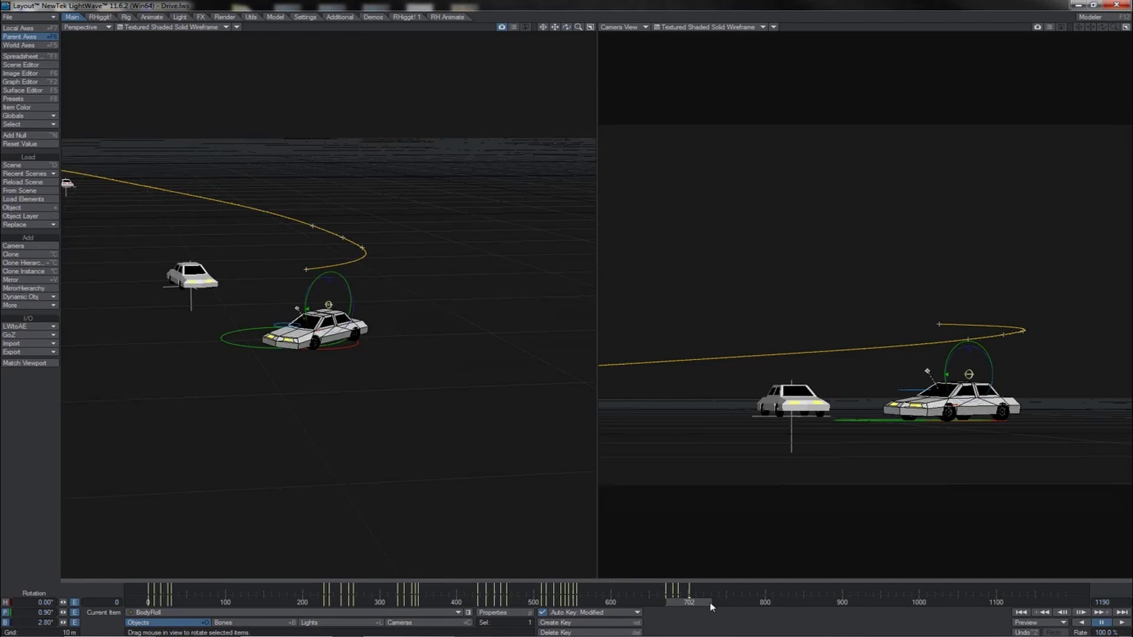
Hold the BodyRoll pose with a key at frame 707 and reset its rotation to zero at frame 714.
{"action": "mouse_move", "coordinate": [702, 607]}
{"action": "left_mouse_down"}
{"action": "mouse_move", "coordinate": [674, 606]}
{"action": "mouse_move", "coordinate": [694, 606]}
{"action": "left_mouse_up"}
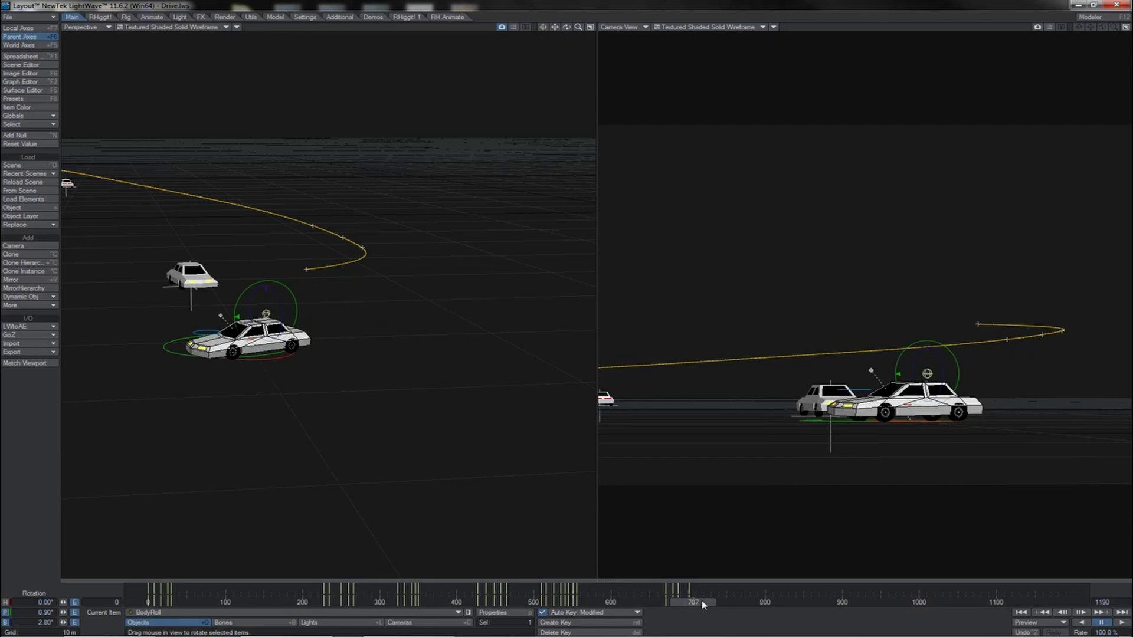
{"action": "key", "text": "shift+Left"}
{"action": "key", "text": "Right"}
{"action": "key", "text": "Right"}
{"action": "key", "text": "Right"}
{"action": "key", "text": "Right"}
{"action": "key", "text": "Right"}
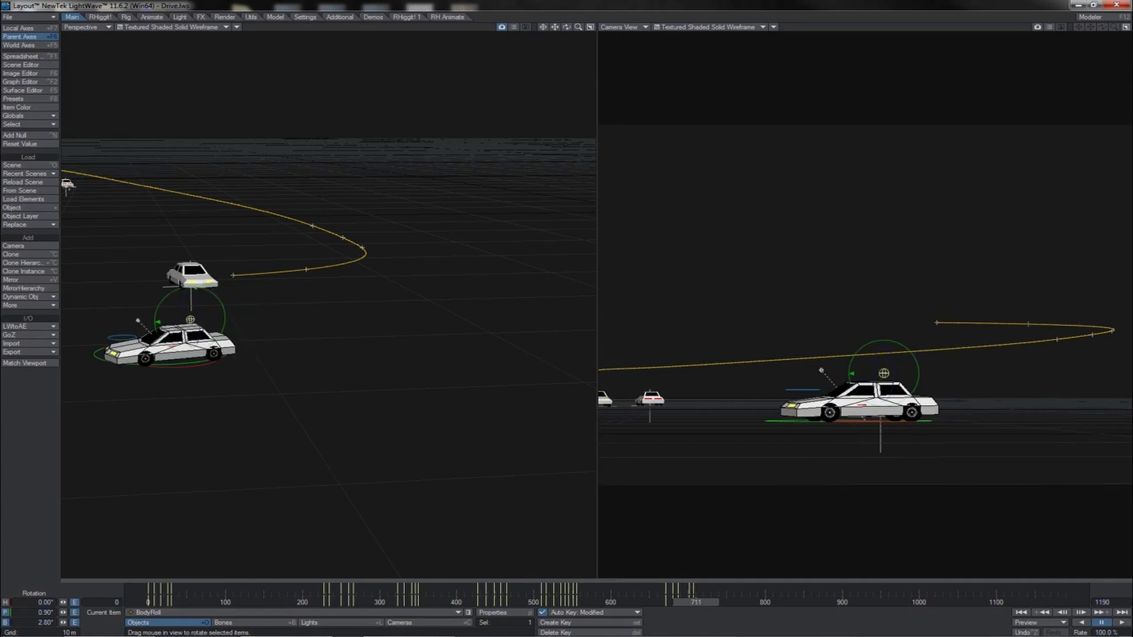
{"action": "left_click", "coordinate": [47, 145]}
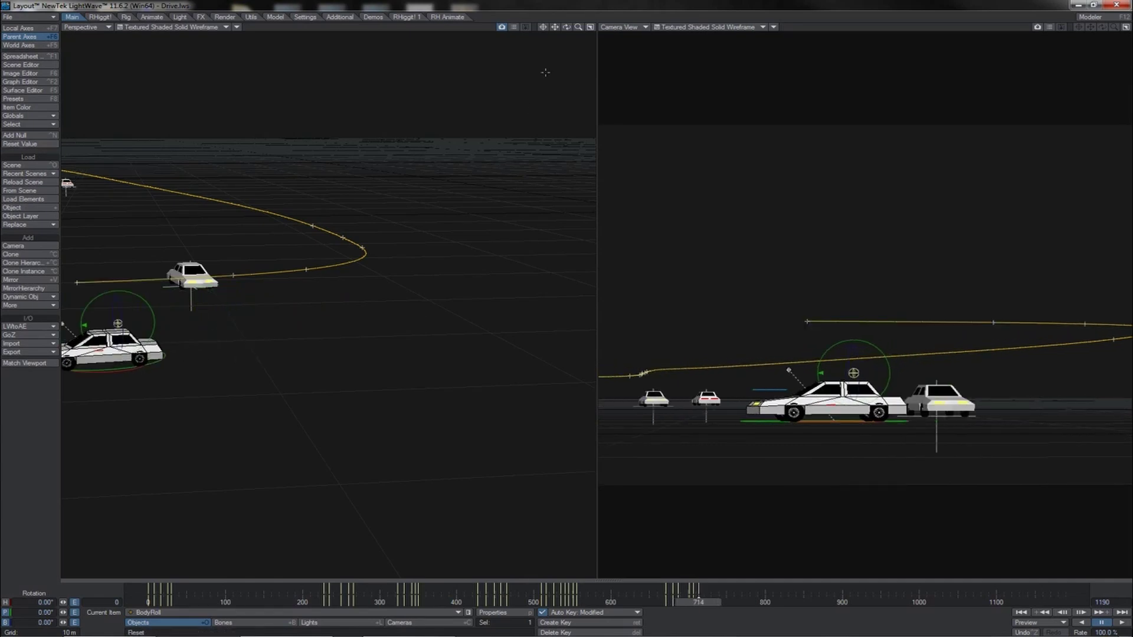
Set the BodyRoll item's pitch to -1.30° at frame 719.
{"action": "left_click_drag", "start_coordinate": [554, 27], "coordinate": [558, 29]}
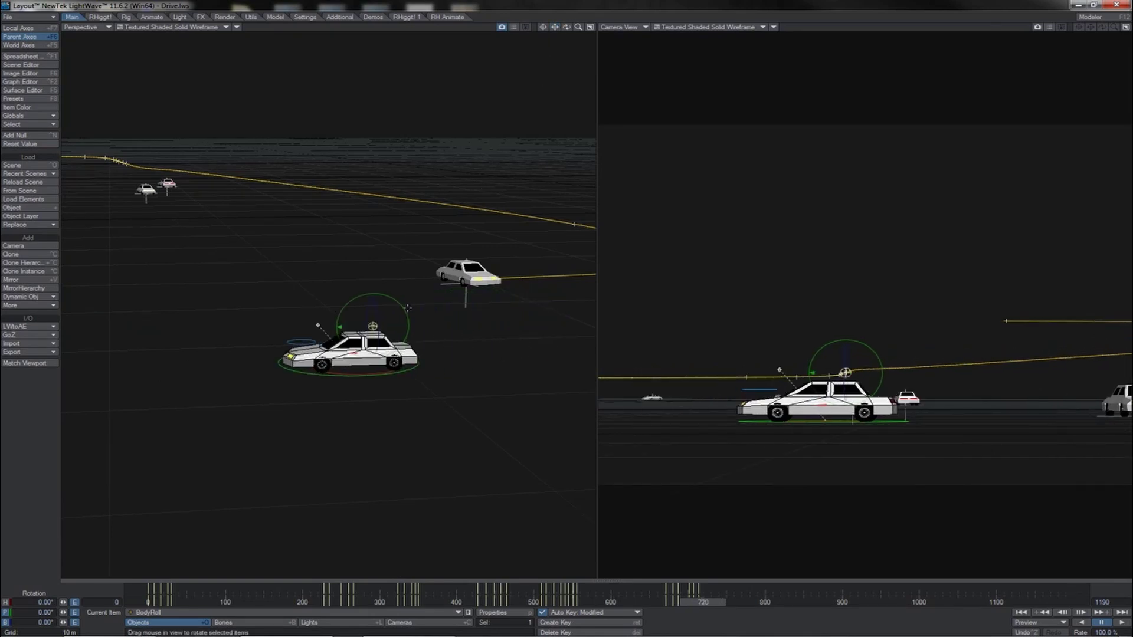
{"action": "key", "text": "shift+Left"}
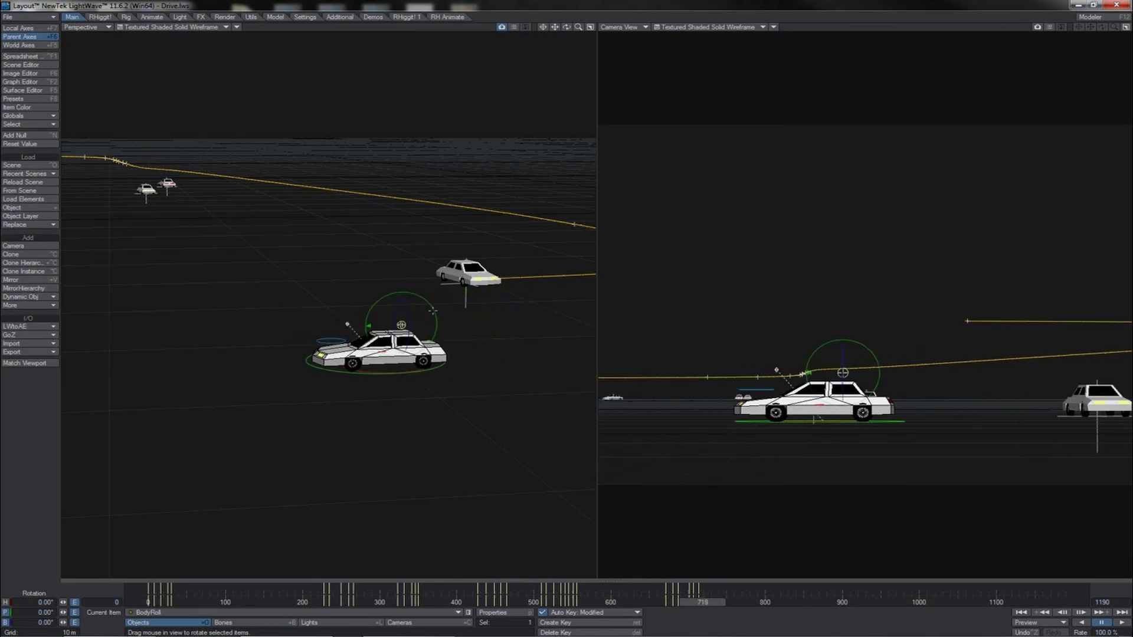
{"action": "left_click_drag", "start_coordinate": [429, 303], "coordinate": [423, 303]}
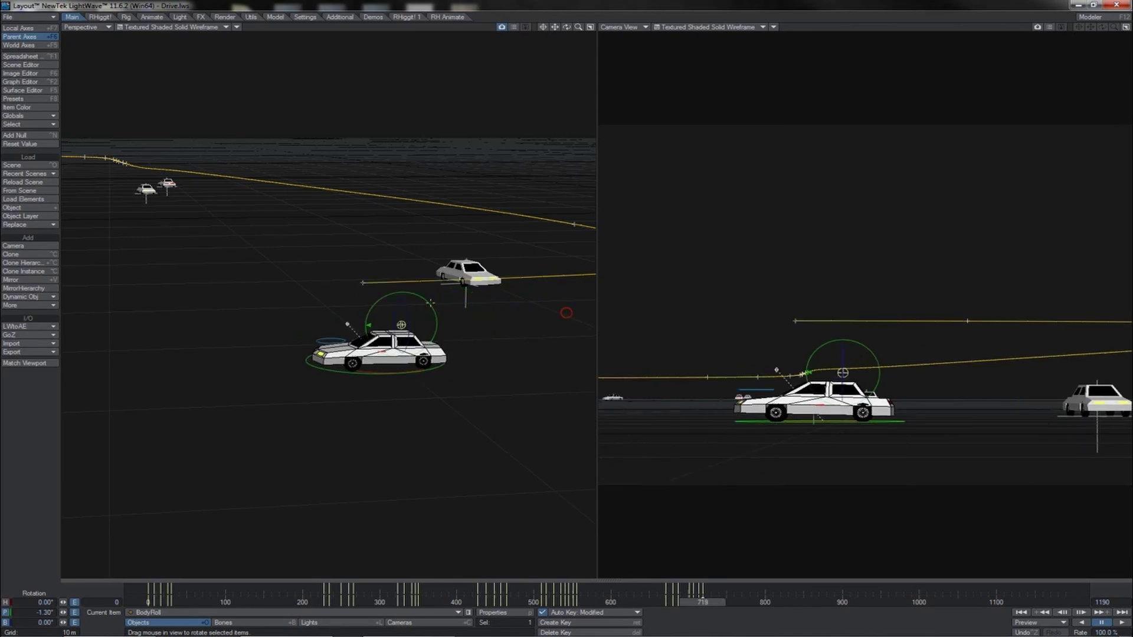
Hold the -1.30° pitch with another key a few frames on, and reset BodyRoll's rotation to zero at frame 728.
{"action": "key", "text": "Right"}
{"action": "key", "text": "Right"}
{"action": "key", "text": "Right"}
{"action": "key", "text": "Right"}
{"action": "key", "text": "Right"}
{"action": "key", "text": "Right"}
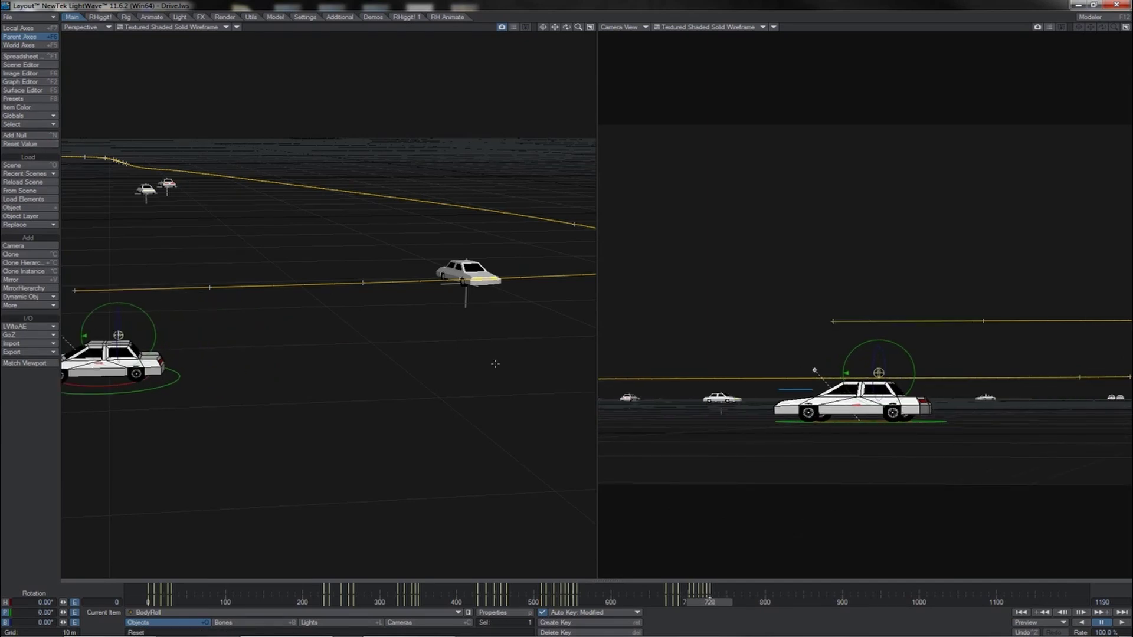
Play back the car's turn and straightening from different viewing angles to check the body roll motion.
{"action": "left_click_drag", "start_coordinate": [696, 603], "coordinate": [657, 603]}
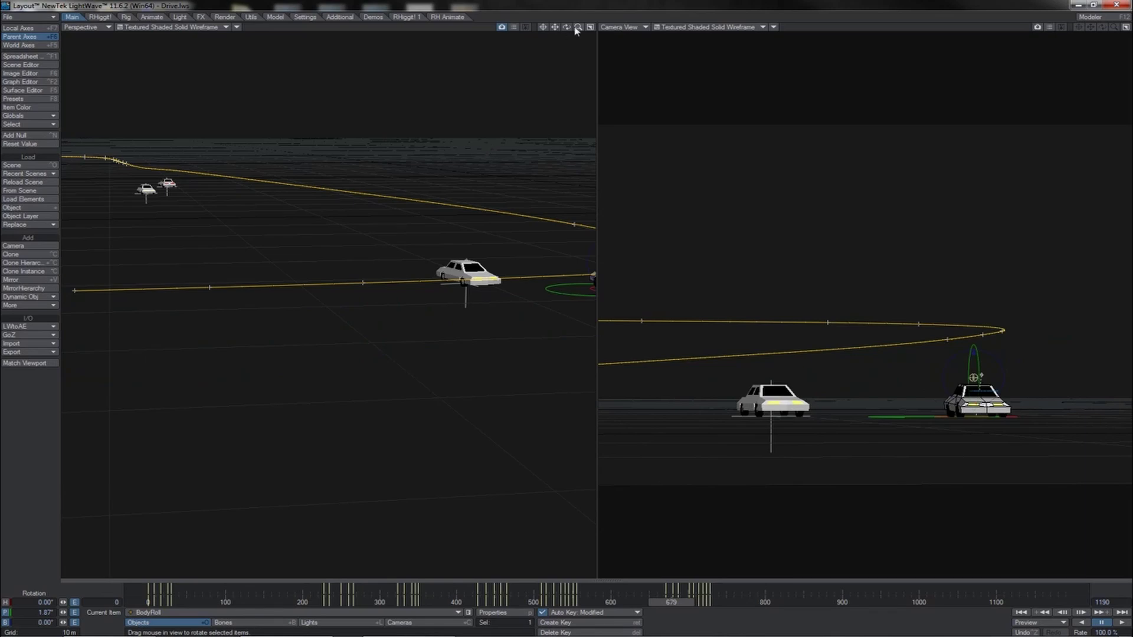
{"action": "left_click_drag", "start_coordinate": [566, 27], "coordinate": [544, 27]}
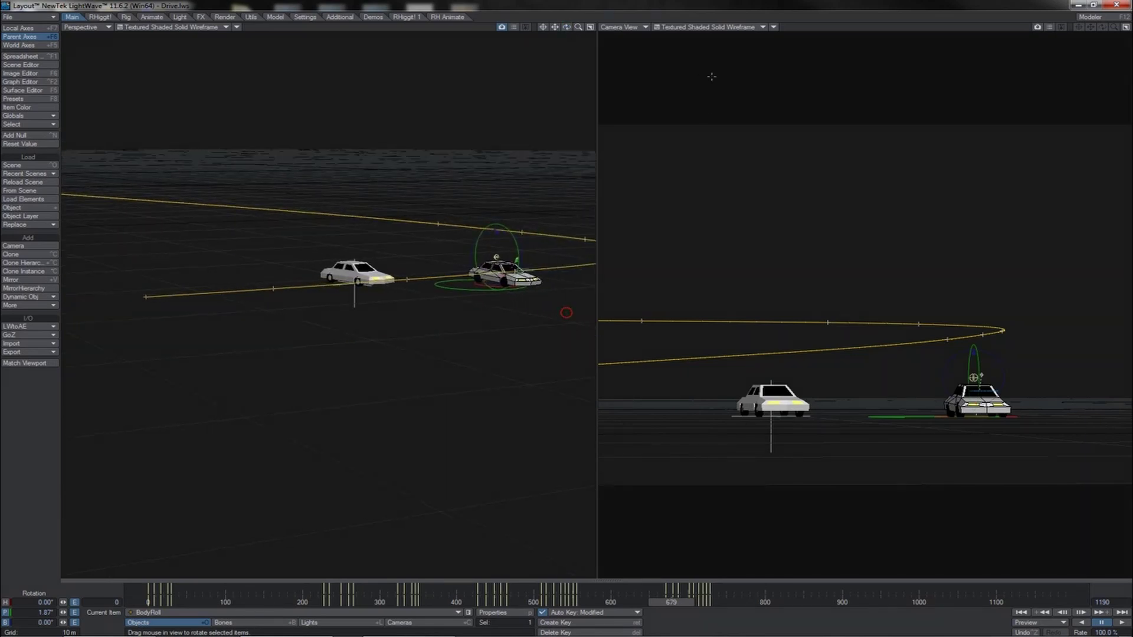
{"action": "left_click_drag", "start_coordinate": [671, 602], "coordinate": [643, 603]}
{"action": "left_click", "coordinate": [1120, 623]}
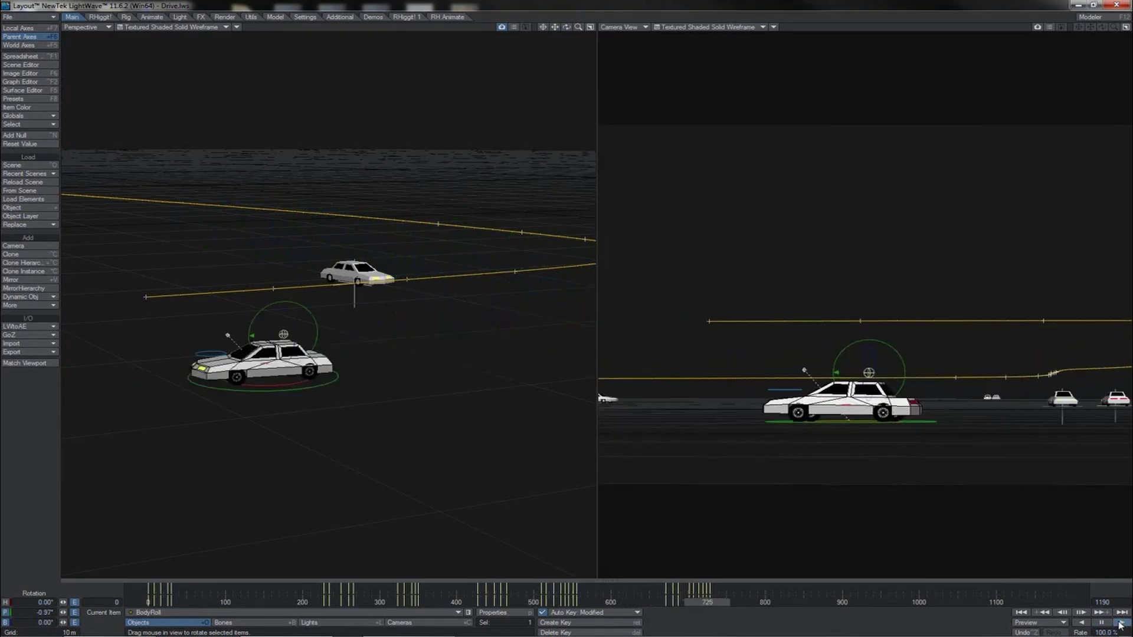
{"action": "left_click", "coordinate": [1101, 623]}
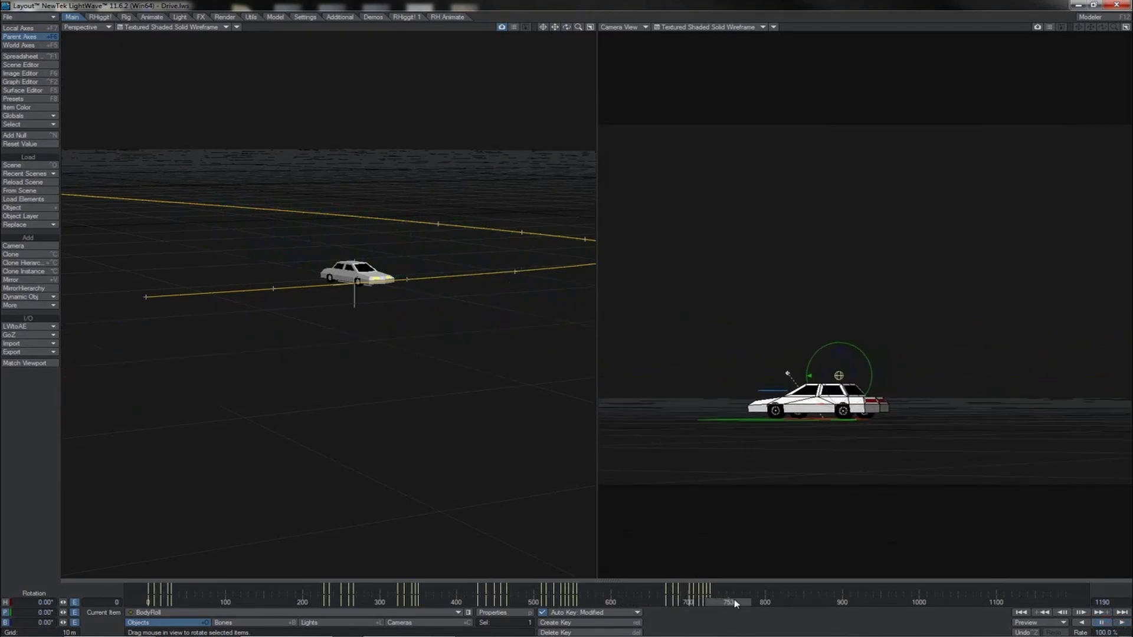
{"action": "left_click_drag", "start_coordinate": [730, 603], "coordinate": [713, 603]}
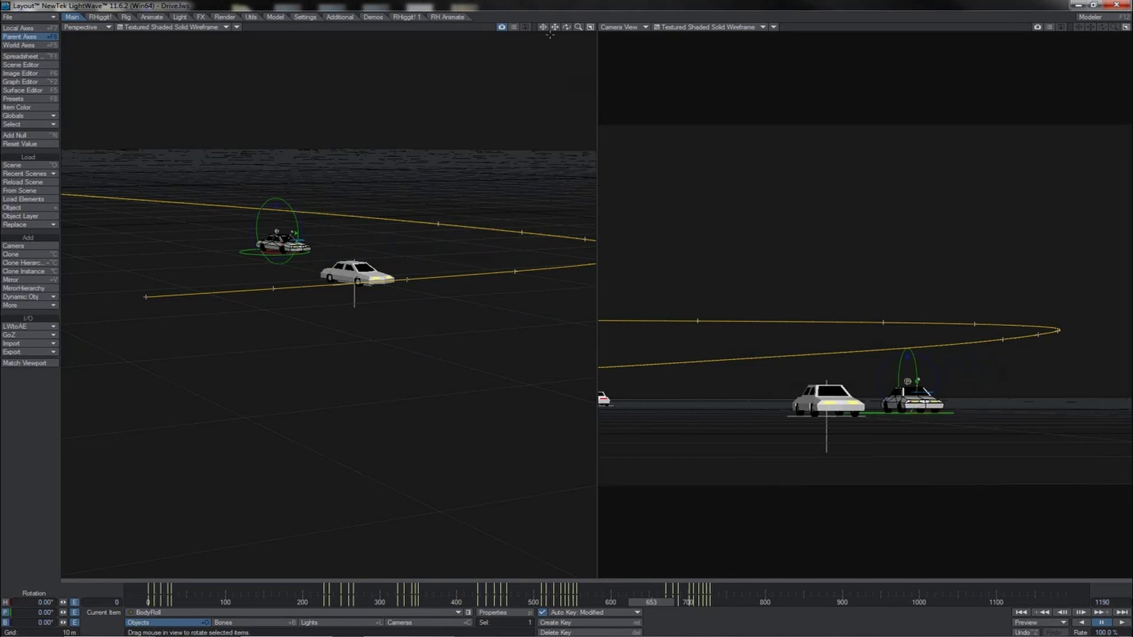
{"action": "mouse_move", "coordinate": [554, 28]}
{"action": "left_mouse_down"}
{"action": "mouse_move", "coordinate": [474, 28]}
{"action": "mouse_move", "coordinate": [506, 3]}
{"action": "mouse_move", "coordinate": [576, 24]}
{"action": "left_mouse_up"}
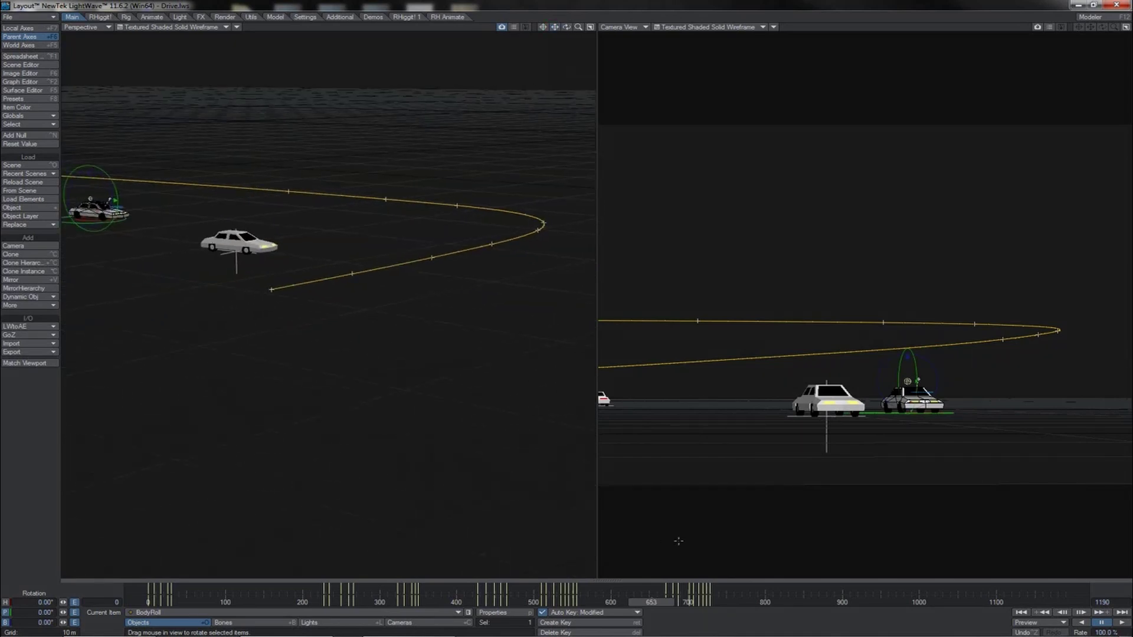
{"action": "left_click", "coordinate": [1123, 624]}
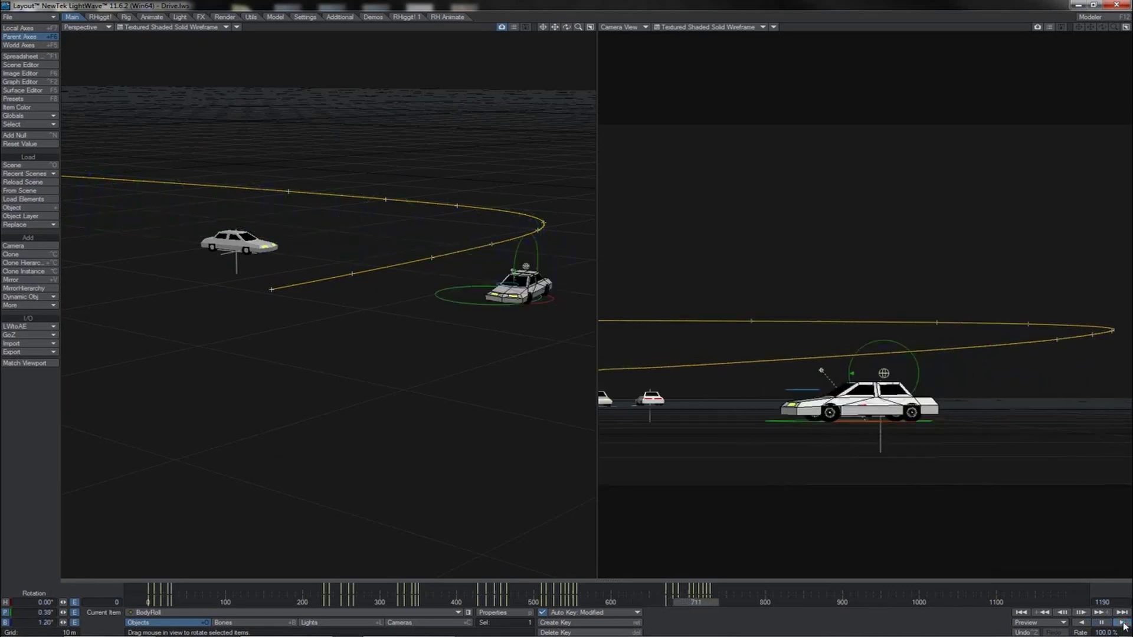
{"action": "left_click", "coordinate": [1101, 624]}
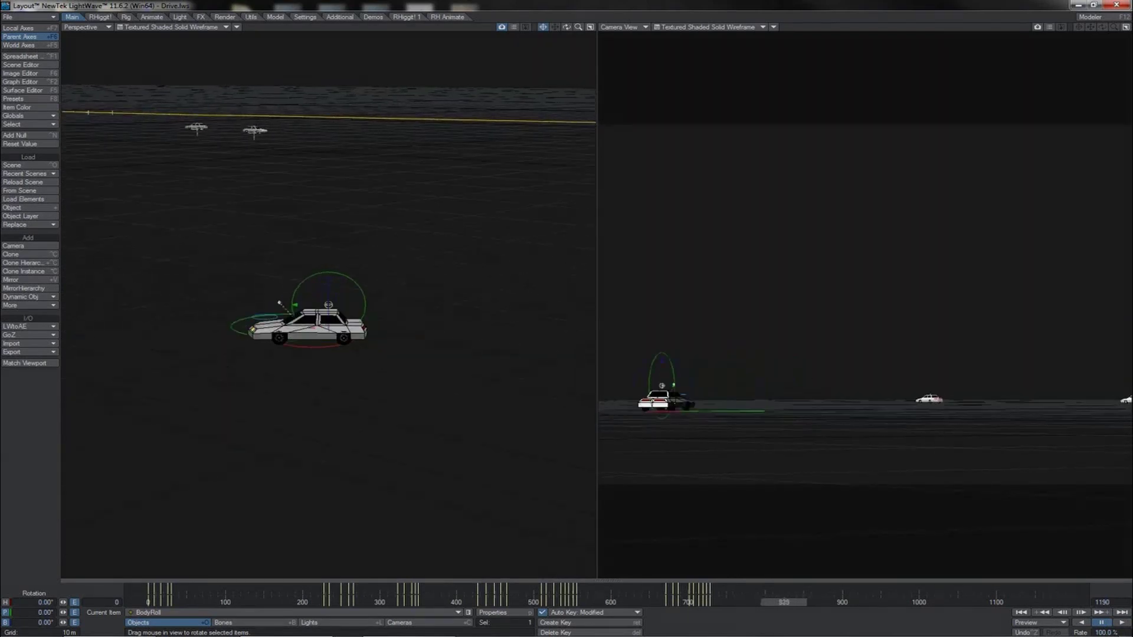
Find the start of the car's next turn from above and add a zero-rotation BodyRoll key at frame 809.
{"action": "left_click_drag", "start_coordinate": [764, 602], "coordinate": [780, 602]}
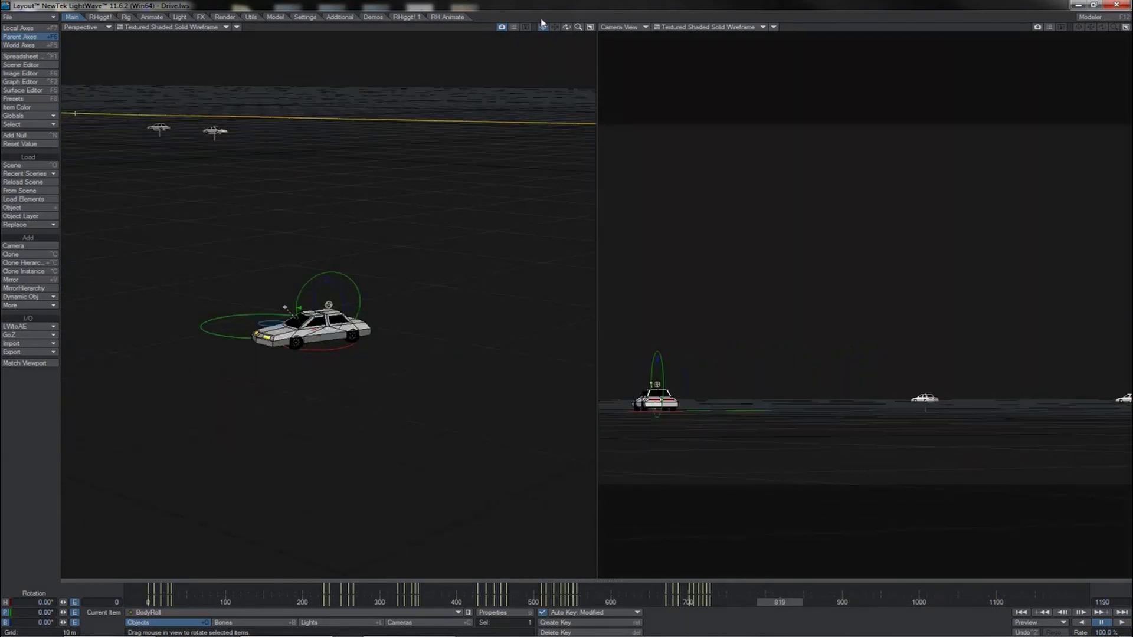
{"action": "left_click_drag", "start_coordinate": [580, 26], "coordinate": [697, 56]}
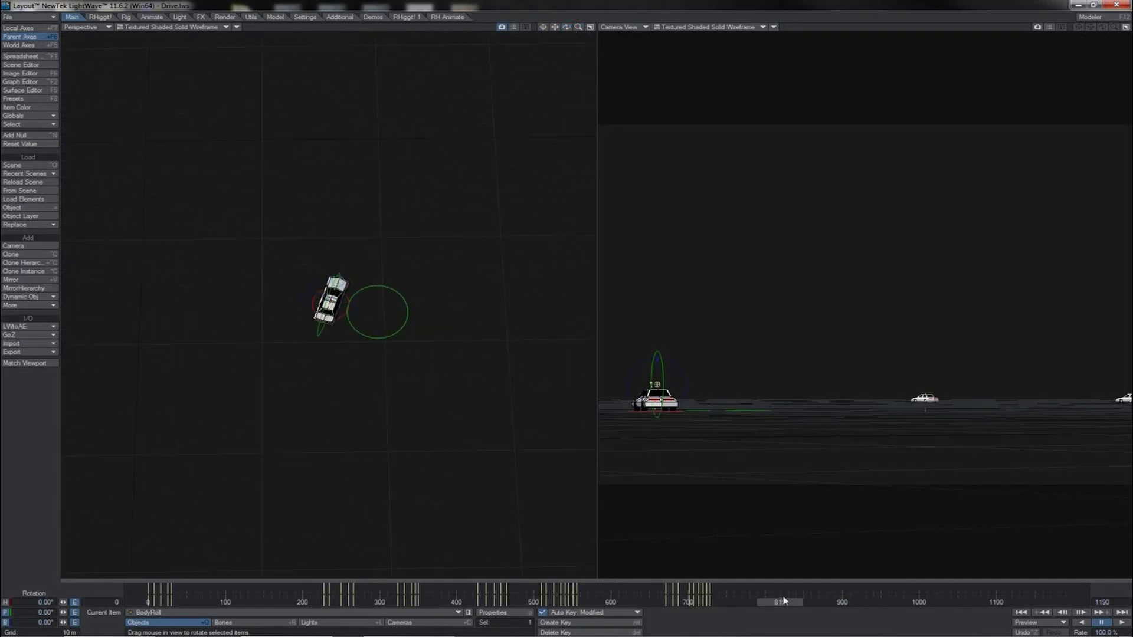
{"action": "mouse_move", "coordinate": [782, 601]}
{"action": "left_mouse_down"}
{"action": "mouse_move", "coordinate": [765, 602]}
{"action": "mouse_move", "coordinate": [797, 602]}
{"action": "mouse_move", "coordinate": [771, 602]}
{"action": "left_mouse_up"}
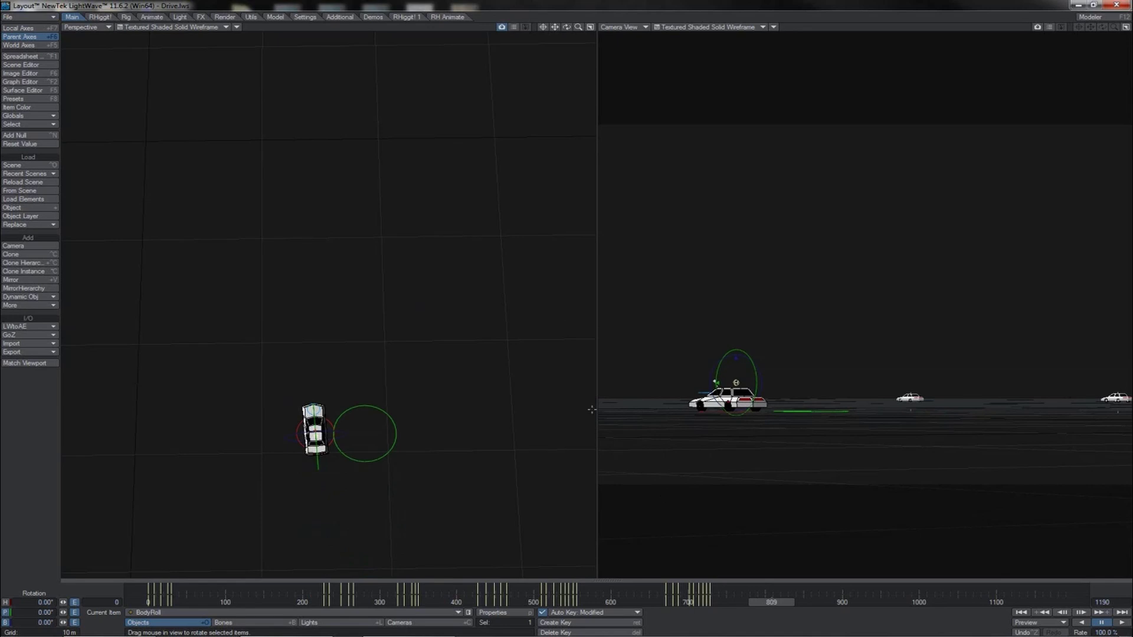
{"action": "key", "text": "Return"}
{"action": "key", "text": "Return"}
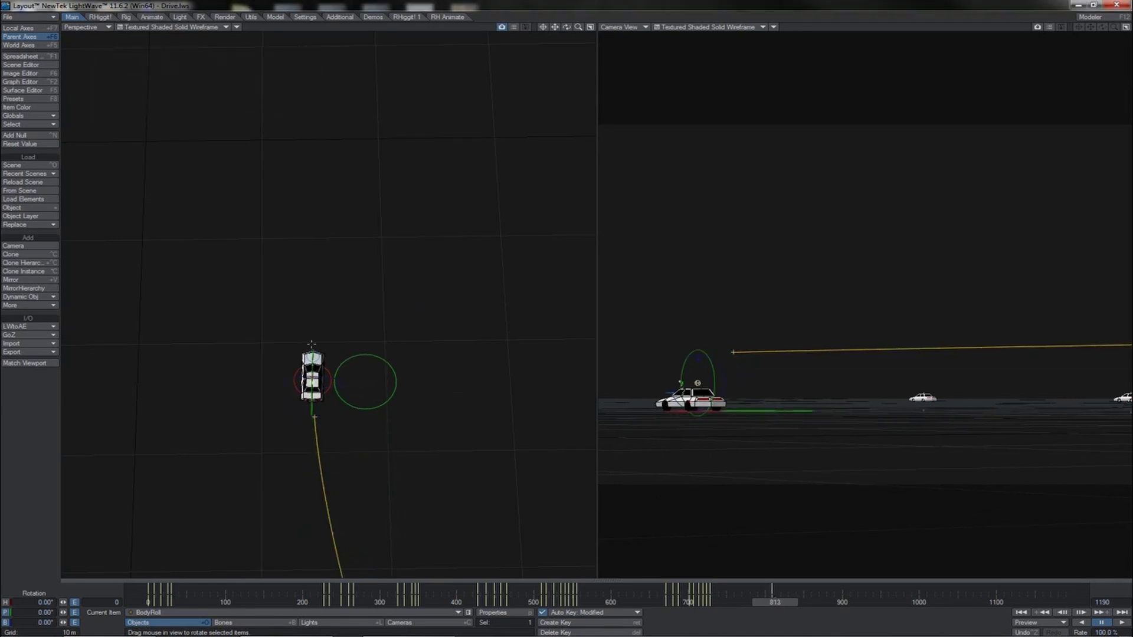
Set BodyRoll's pitch to 1.70° at frame 813 and key a 3.50° bank a few frames further on.
{"action": "left_click_drag", "start_coordinate": [324, 345], "coordinate": [469, 207], "text": "alt"}
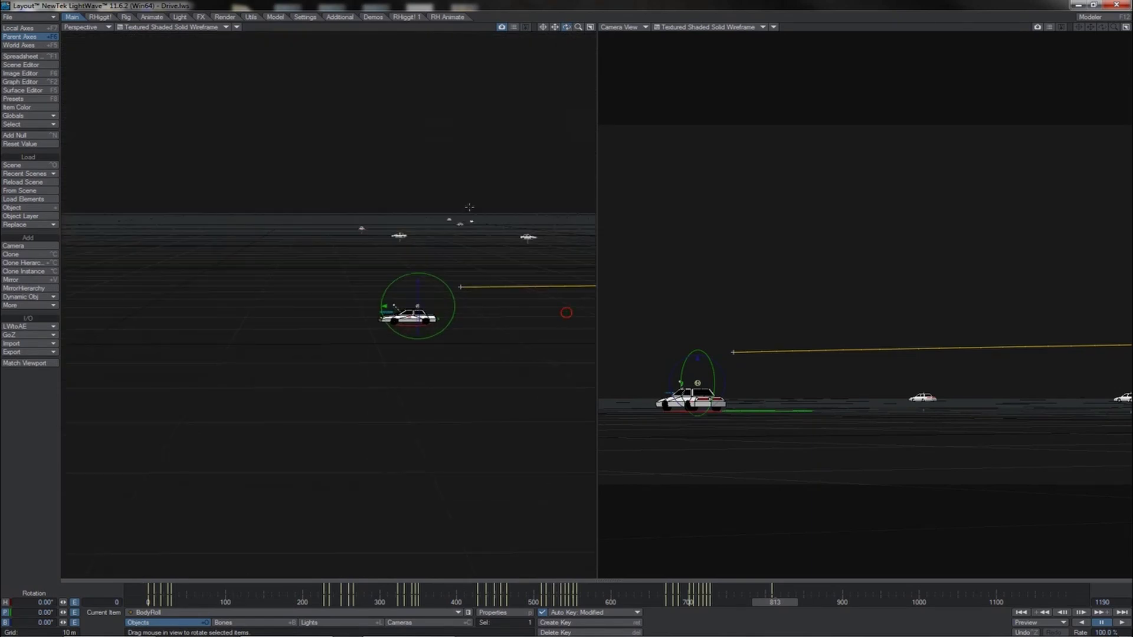
{"action": "left_click_drag", "start_coordinate": [440, 276], "coordinate": [440, 277]}
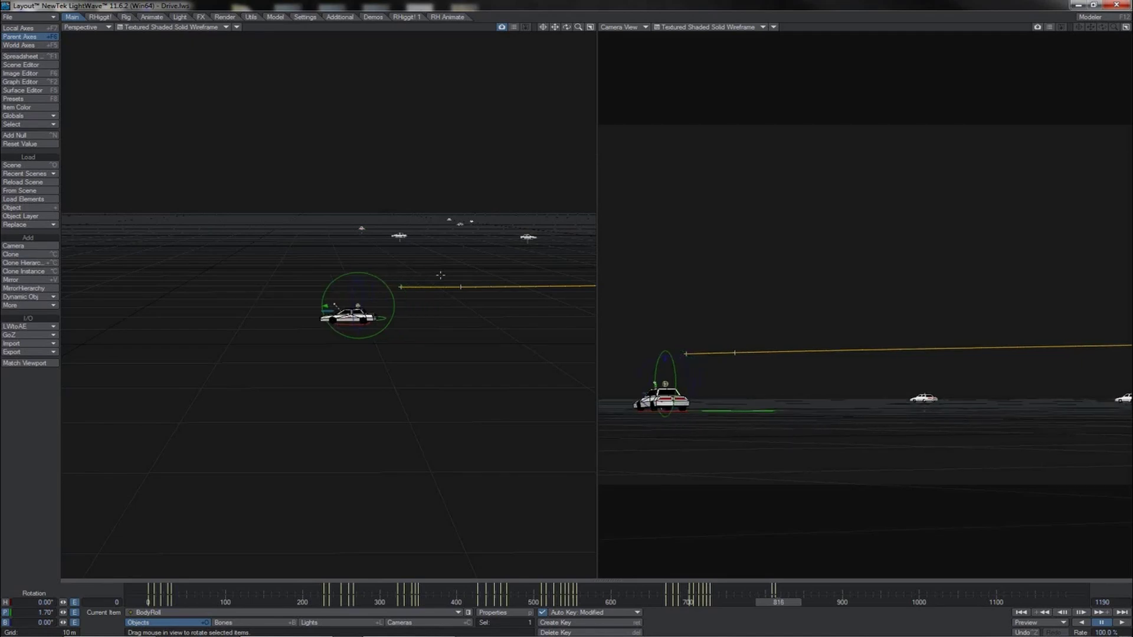
{"action": "key", "text": "Return"}
{"action": "key", "text": "Return"}
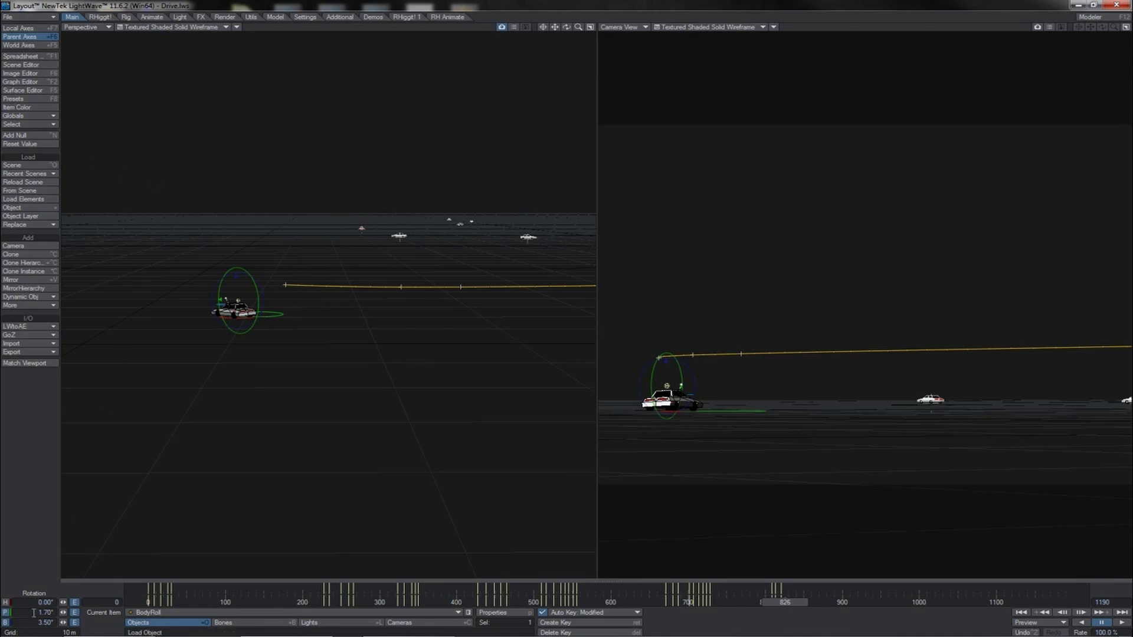
At frame 826, set BodyRoll's pitch to 0° and bank to 6.20°, and key the same pose at frame 836.
{"action": "type", "text": "0"}
{"action": "key", "text": "Return"}
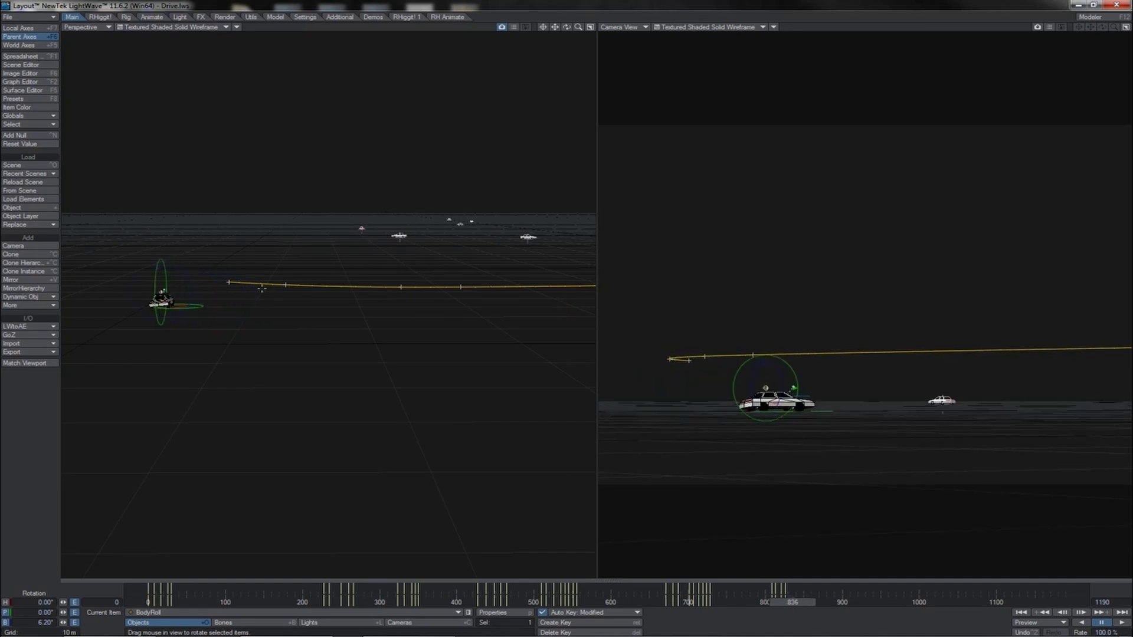
{"action": "key", "text": "Return"}
{"action": "key", "text": "Return"}
Hold the BodyRoll bank with a key at frame 841 and reset its rotation to zero at frame 847.
{"action": "left_click", "coordinate": [544, 27]}
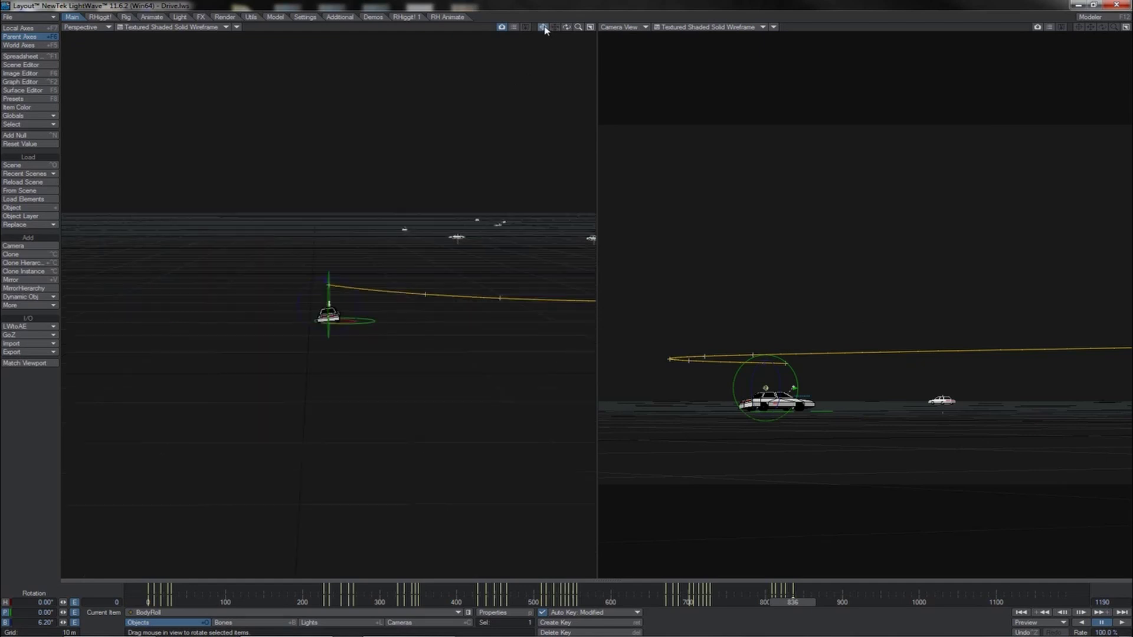
{"action": "left_click_drag", "start_coordinate": [566, 27], "coordinate": [566, 313]}
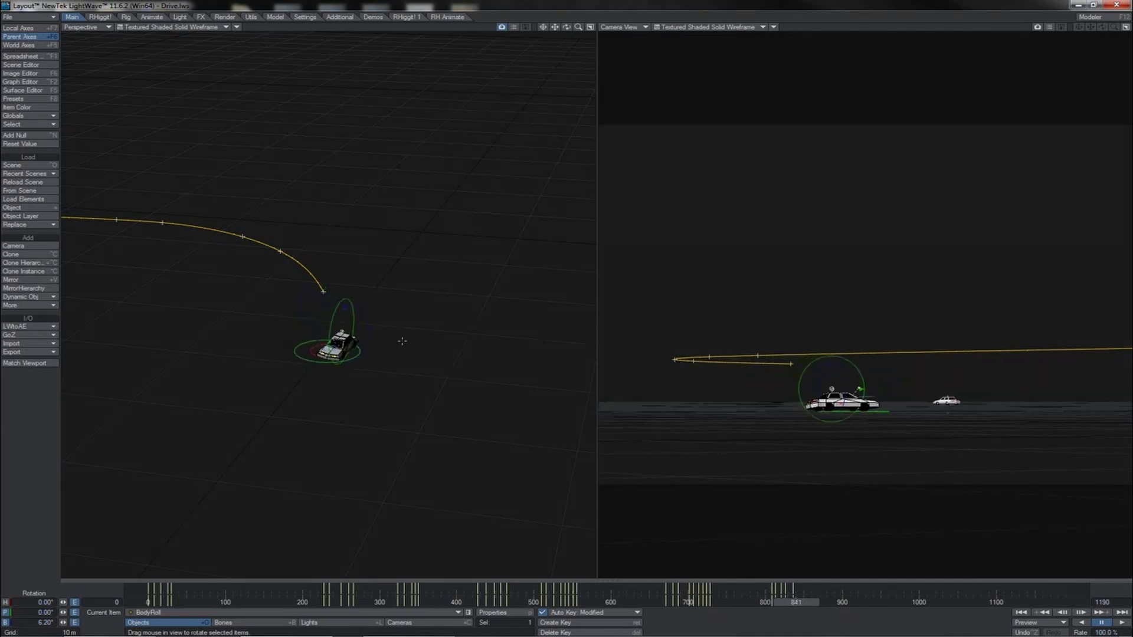
{"action": "key", "text": "Return"}
{"action": "key", "text": "Return"}
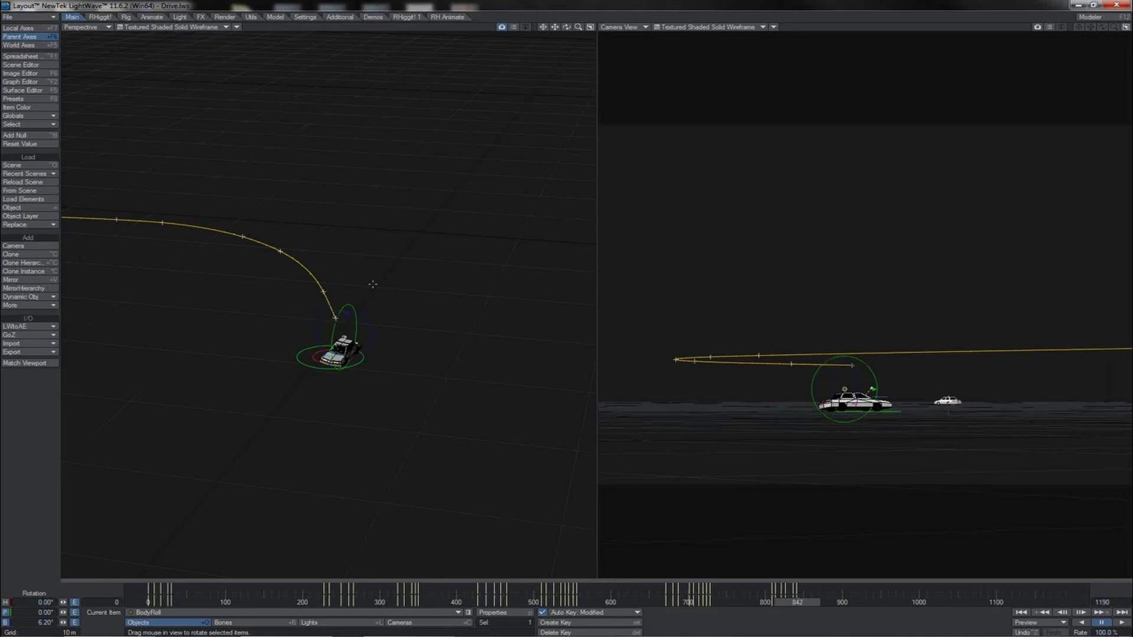
{"action": "left_click", "coordinate": [53, 145]}
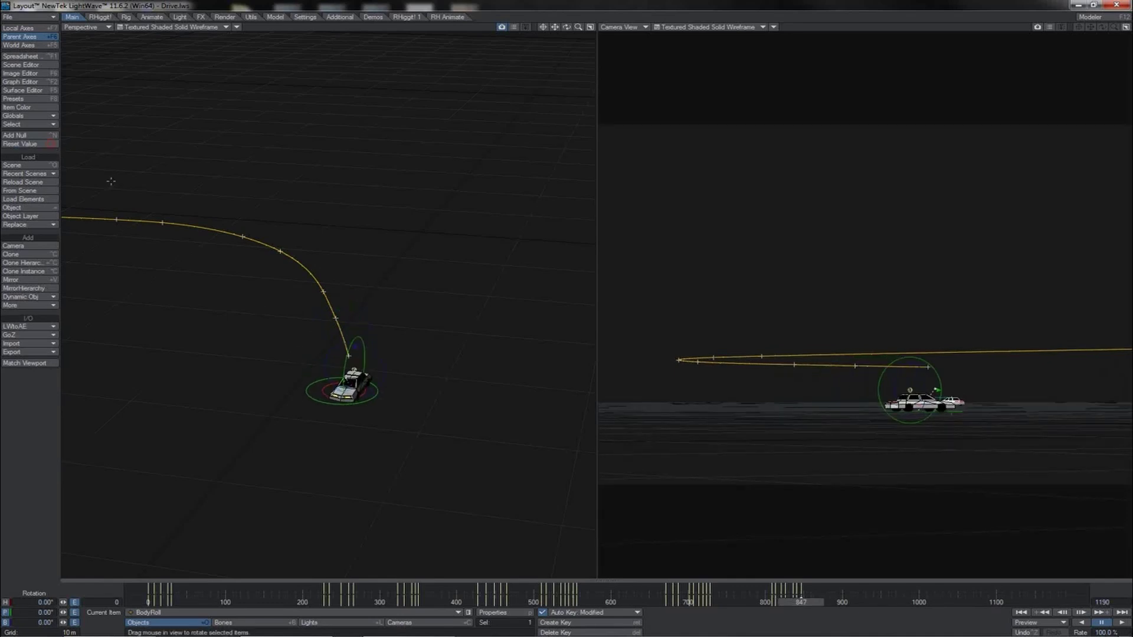
Try a -2.10° pitch and -6.50° bank on BodyRoll, and reset its rotation to zero at frame 862.
{"action": "mouse_move", "coordinate": [372, 355]}
{"action": "left_mouse_down"}
{"action": "mouse_move", "coordinate": [358, 355]}
{"action": "mouse_move", "coordinate": [355, 336]}
{"action": "left_mouse_up"}
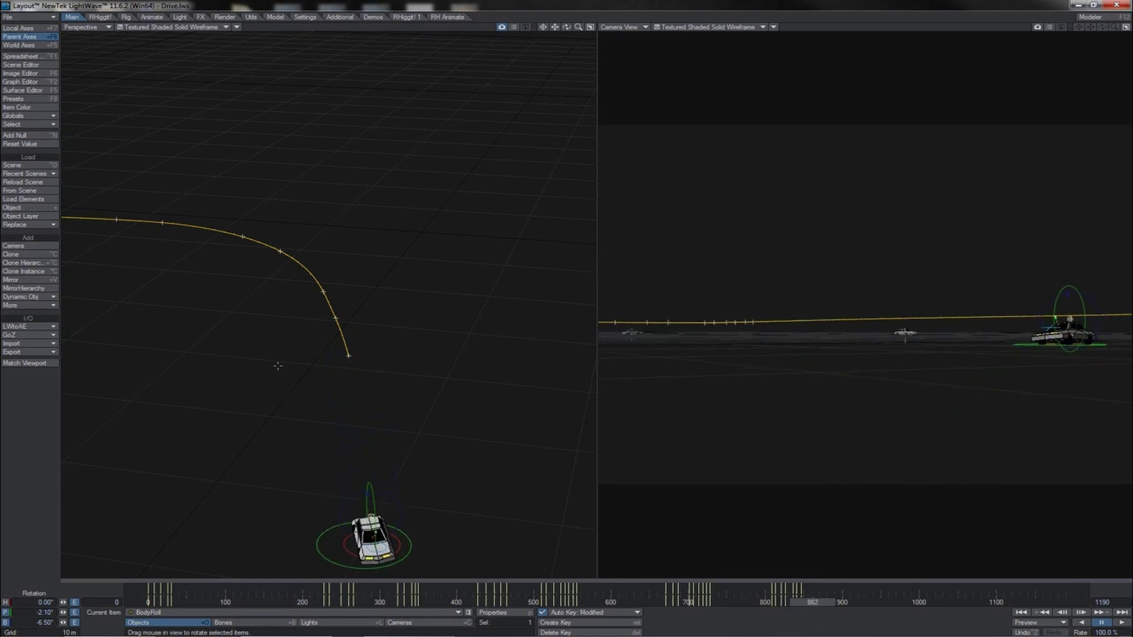
{"action": "left_click", "coordinate": [36, 144]}
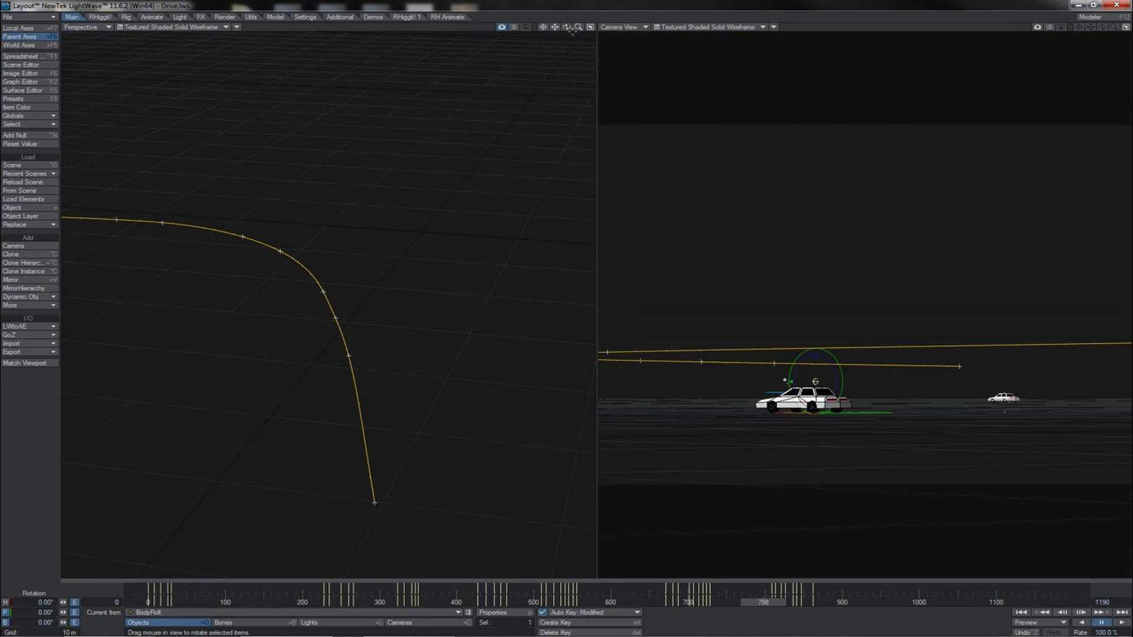
Play back the car's turn from about frame 798 to frame 879 to check BodyRoll's lean.
{"action": "left_click_drag", "start_coordinate": [572, 31], "coordinate": [567, 317]}
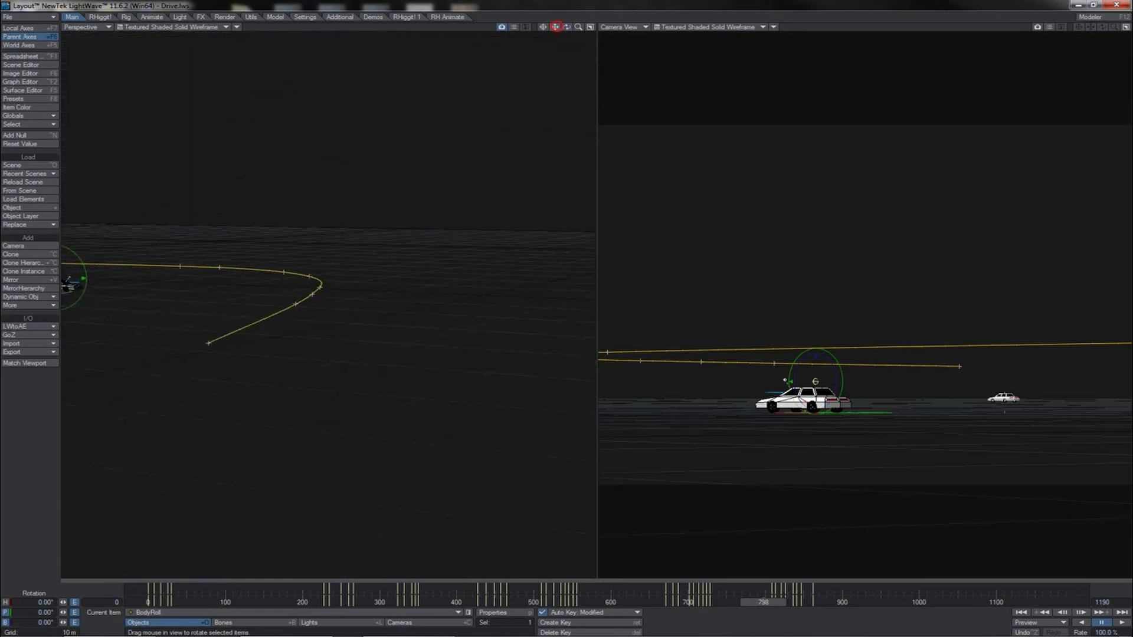
{"action": "left_click_drag", "start_coordinate": [555, 26], "coordinate": [566, 312]}
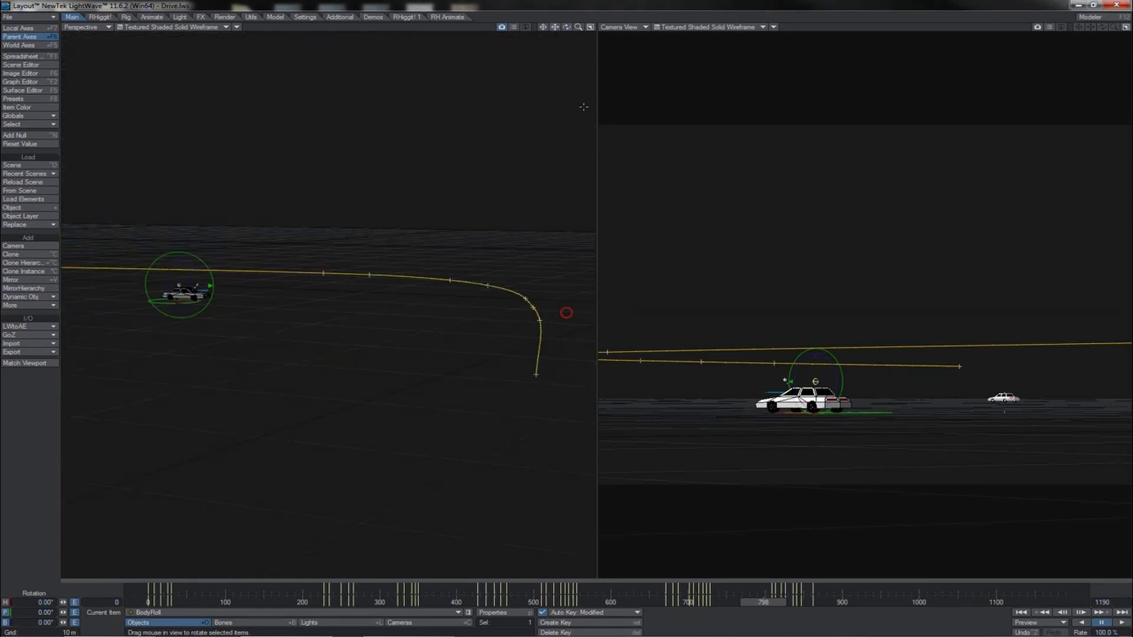
{"action": "left_click", "coordinate": [1122, 623]}
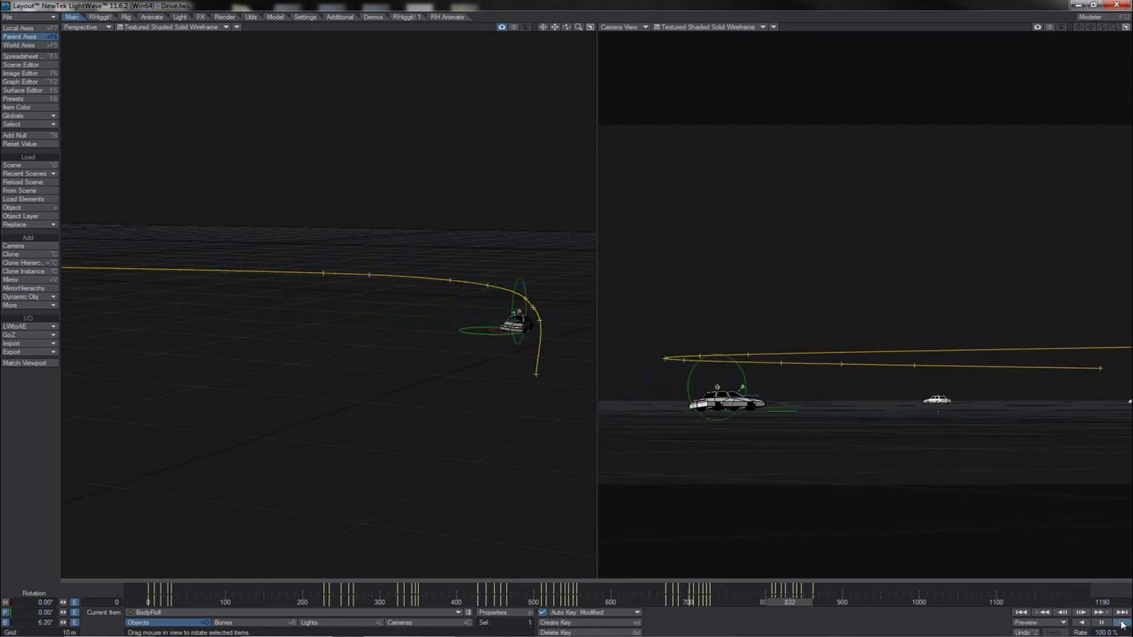
{"action": "left_click", "coordinate": [1104, 623]}
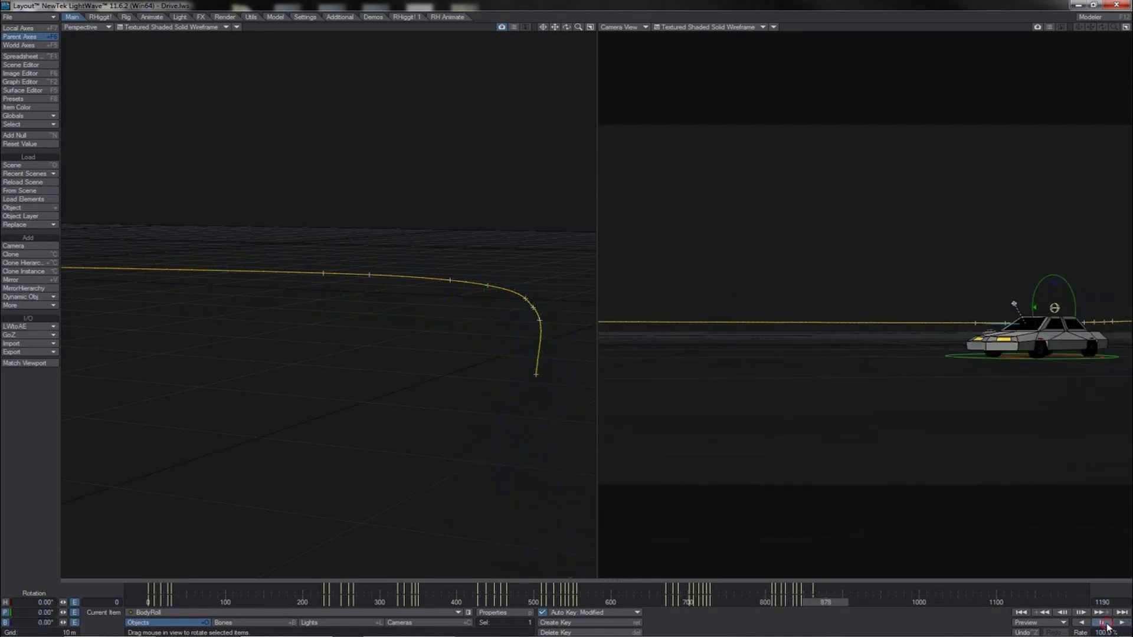
{"action": "left_click_drag", "start_coordinate": [829, 608], "coordinate": [753, 602]}
{"action": "left_click", "coordinate": [1122, 623]}
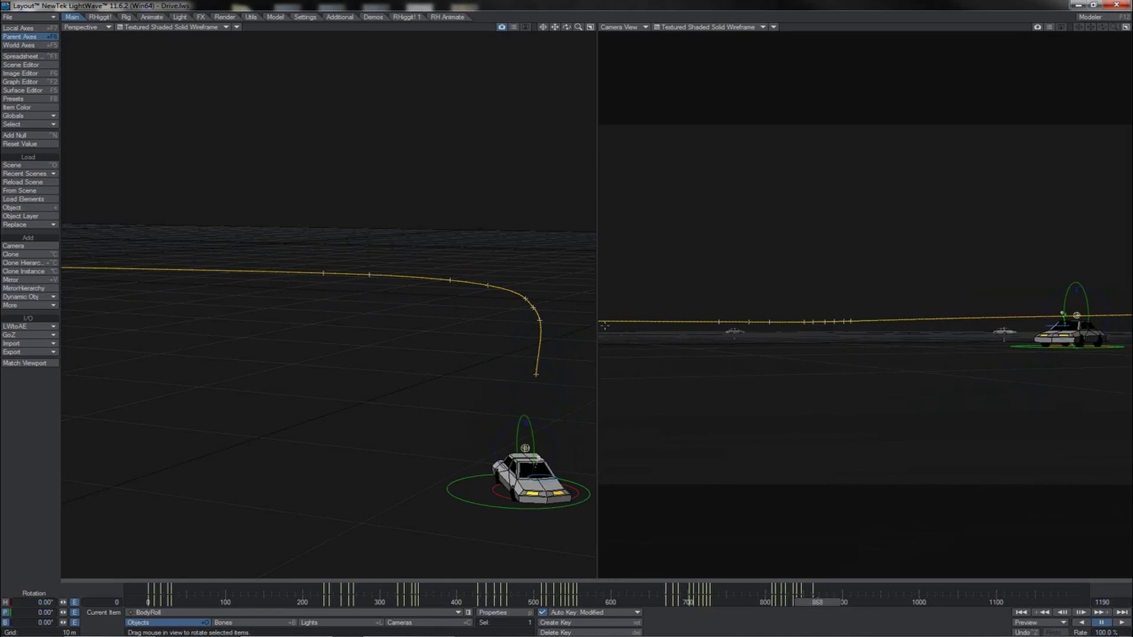
Key a -6.00° bank on BodyRoll after frame 870, counter-bank it to 2.10° near frame 882, and reset its rotation shortly after.
{"action": "left_click_drag", "start_coordinate": [543, 29], "coordinate": [543, 34]}
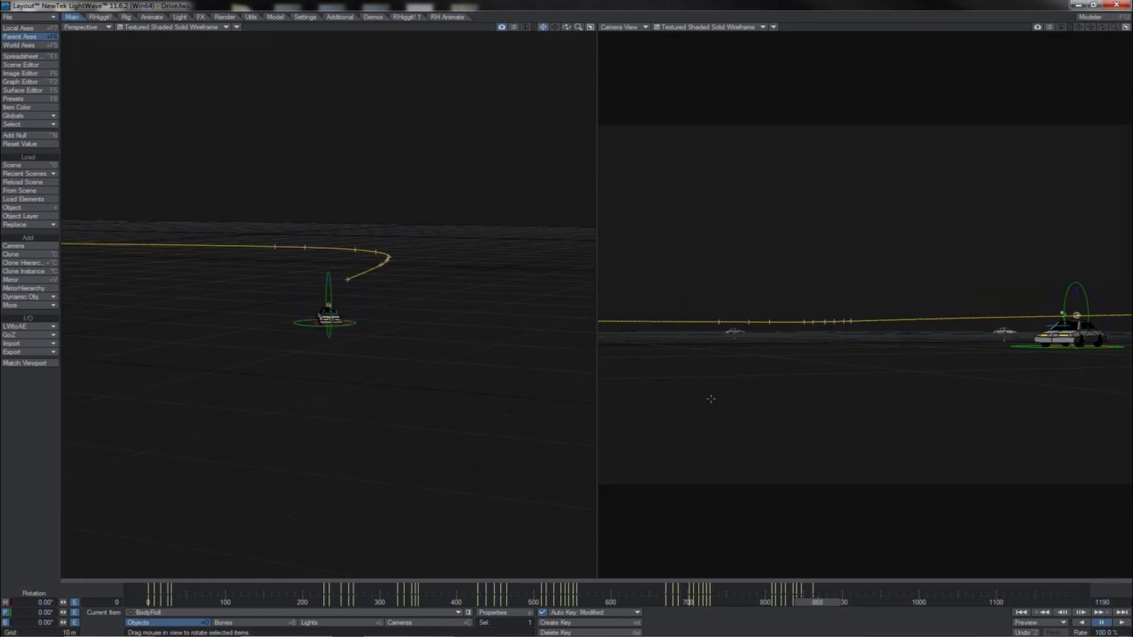
{"action": "mouse_move", "coordinate": [825, 605]}
{"action": "left_mouse_down"}
{"action": "mouse_move", "coordinate": [870, 605]}
{"action": "mouse_move", "coordinate": [817, 603]}
{"action": "left_mouse_up"}
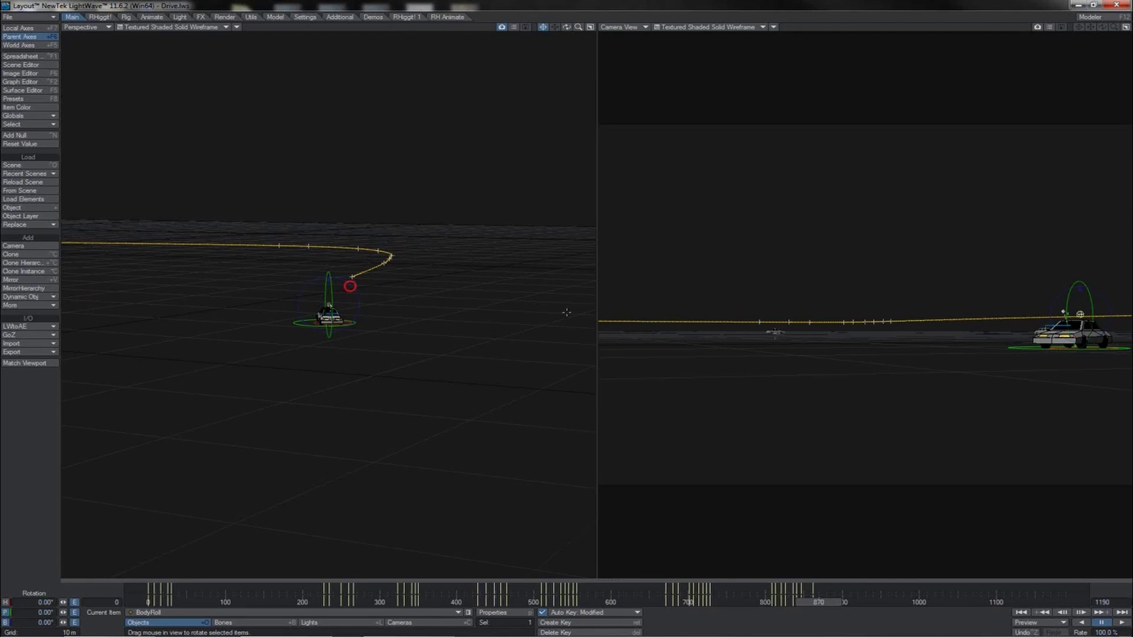
{"action": "right_click_drag", "start_coordinate": [350, 286], "coordinate": [348, 285]}
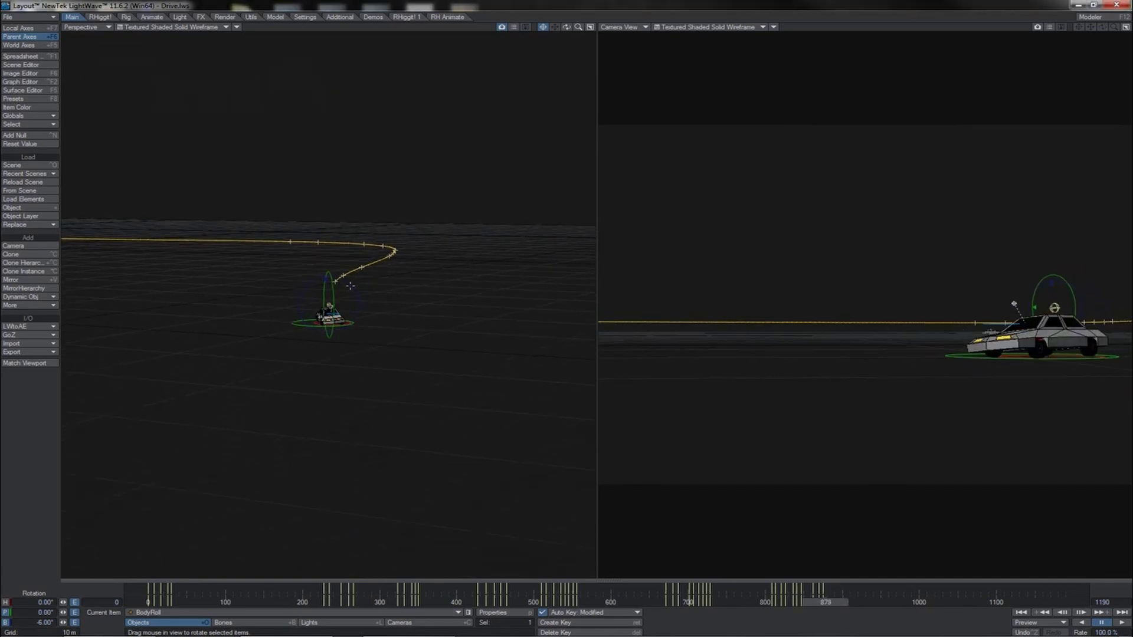
{"action": "left_click_drag", "start_coordinate": [350, 286], "coordinate": [355, 292]}
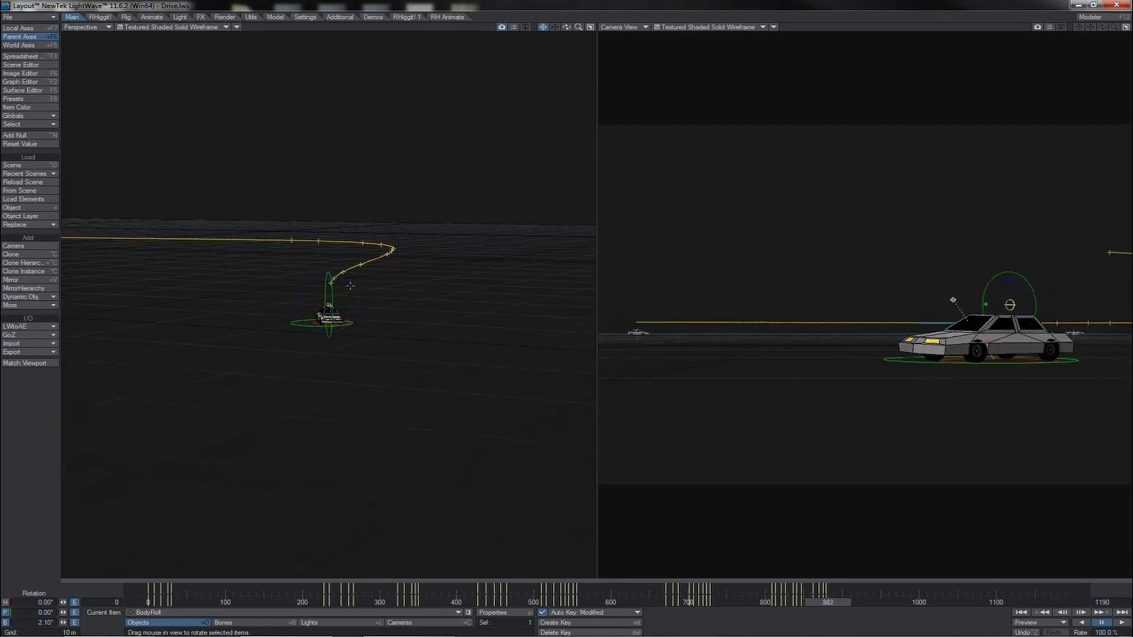
{"action": "left_click", "coordinate": [21, 143]}
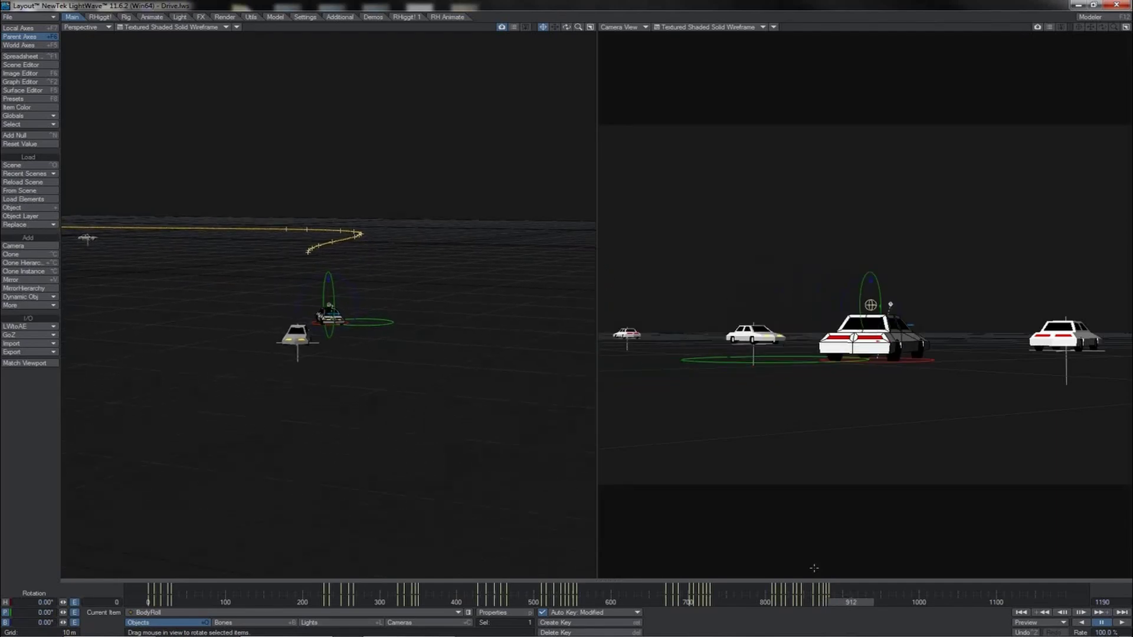
Hold BodyRoll level with a key just before frame 912, and build its bank through -4.40° to -8.60° by frame 932.
{"action": "key", "text": "Left"}
{"action": "key", "text": "Return"}
{"action": "key", "text": "Return"}
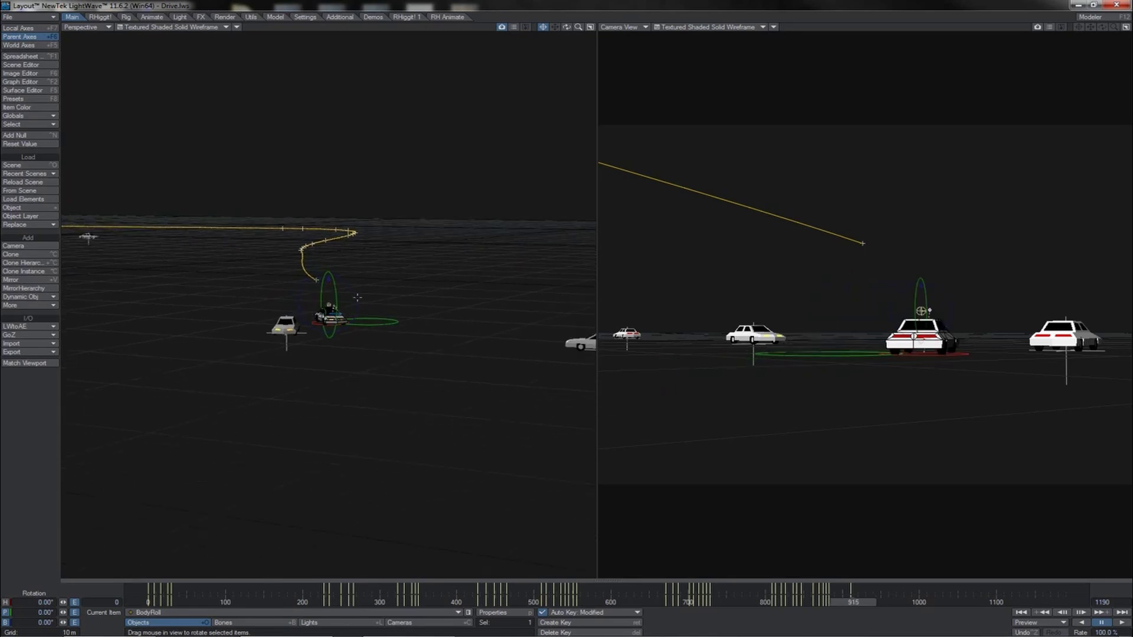
{"action": "left_click_drag", "start_coordinate": [356, 291], "coordinate": [349, 292]}
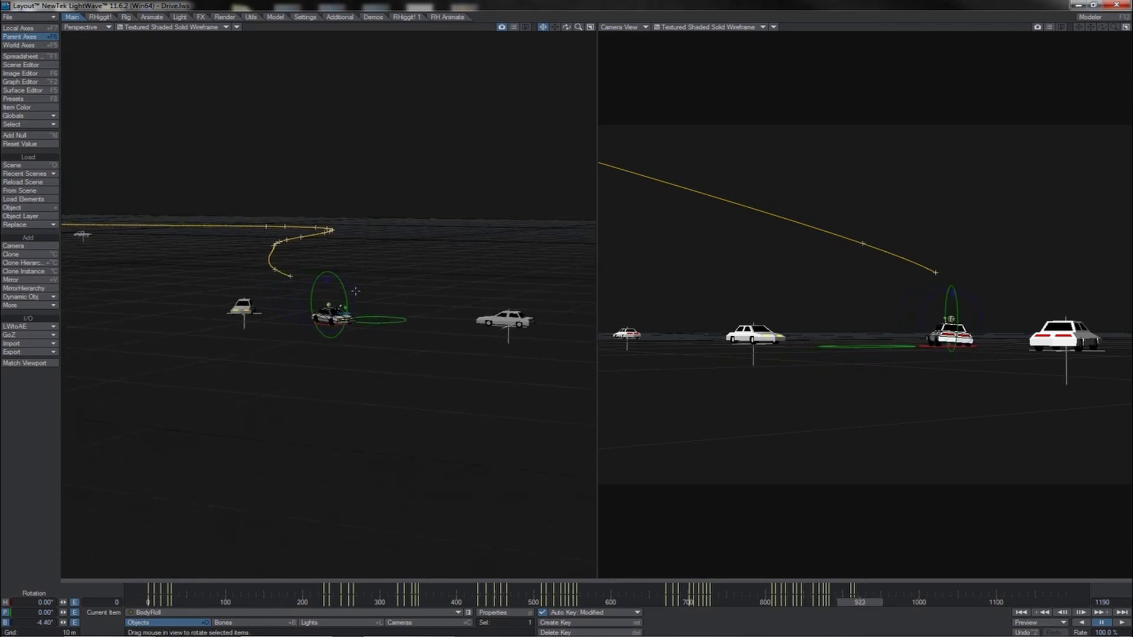
{"action": "left_click_drag", "start_coordinate": [350, 289], "coordinate": [337, 287]}
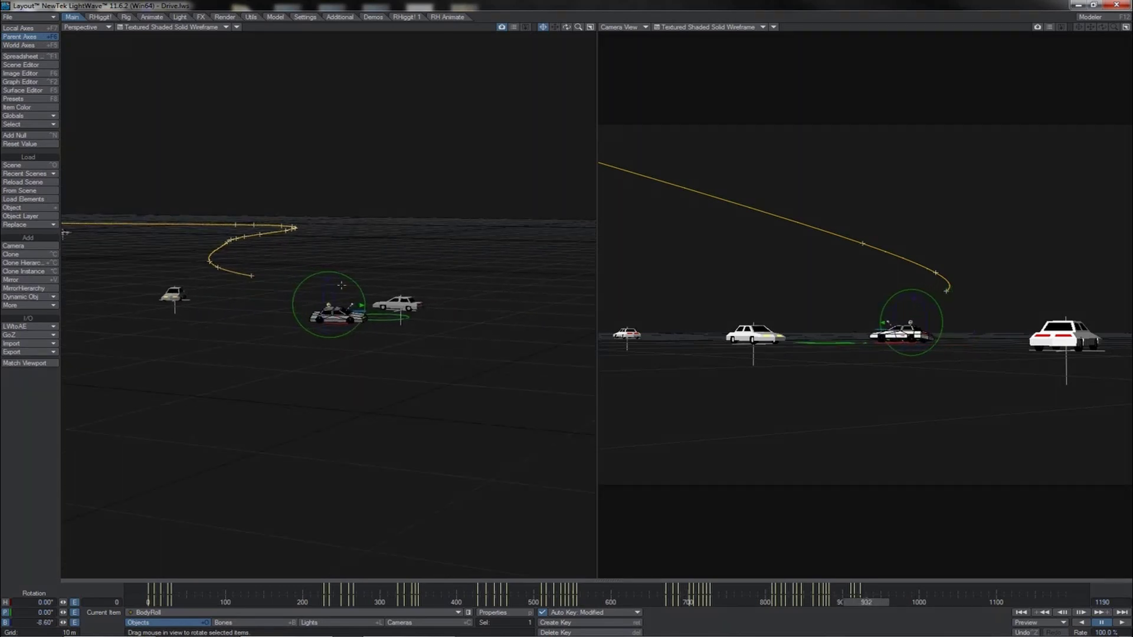
At frame 932, set BodyRoll's pitch to 1.70° with the -8.60° bank, and key the same pose at frame 938.
{"action": "mouse_move", "coordinate": [566, 28]}
{"action": "left_mouse_down"}
{"action": "mouse_move", "coordinate": [626, 50]}
{"action": "mouse_move", "coordinate": [573, 30]}
{"action": "left_mouse_up"}
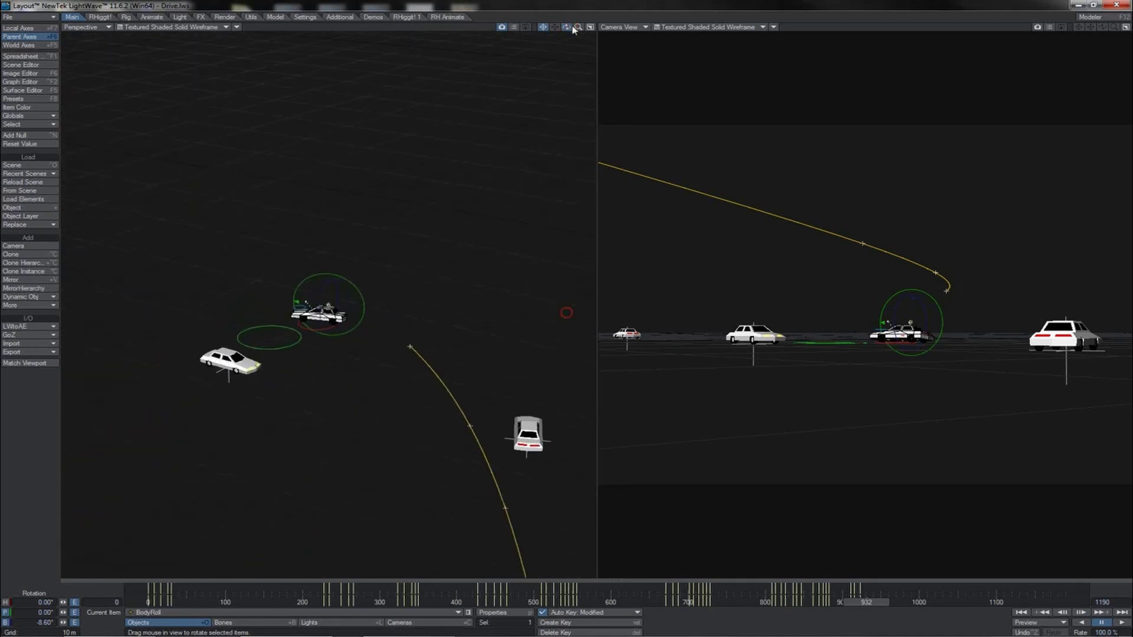
{"action": "left_click_drag", "start_coordinate": [375, 109], "coordinate": [375, 114]}
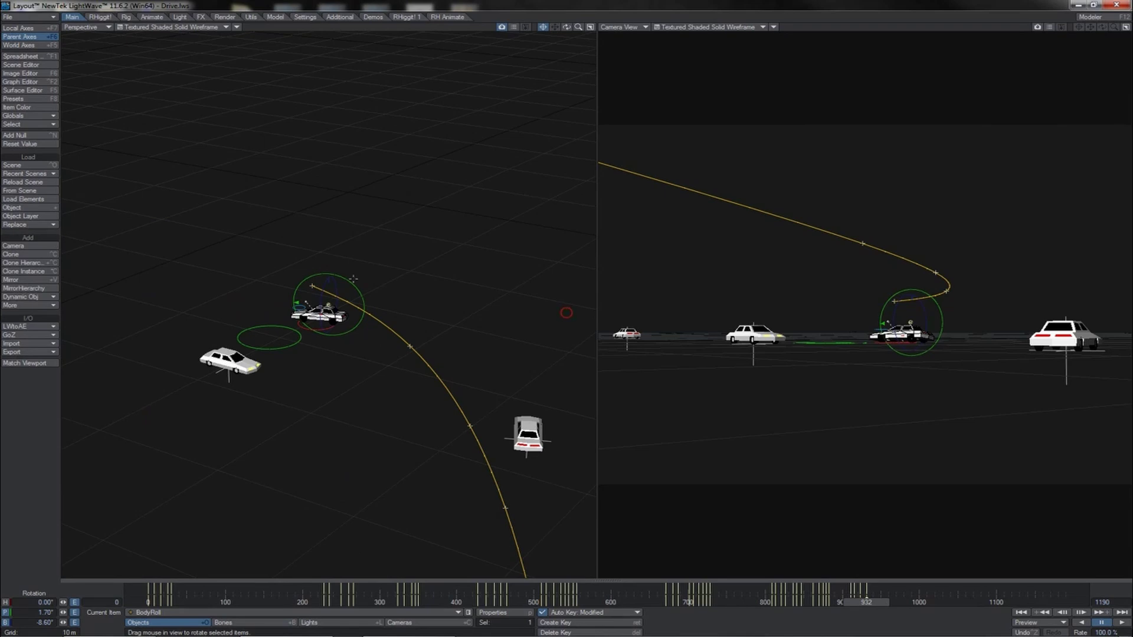
{"action": "key", "text": "shift+Left"}
{"action": "key", "text": "Right"}
{"action": "key", "text": "Right"}
{"action": "key", "text": "Right"}
{"action": "key", "text": "Right"}
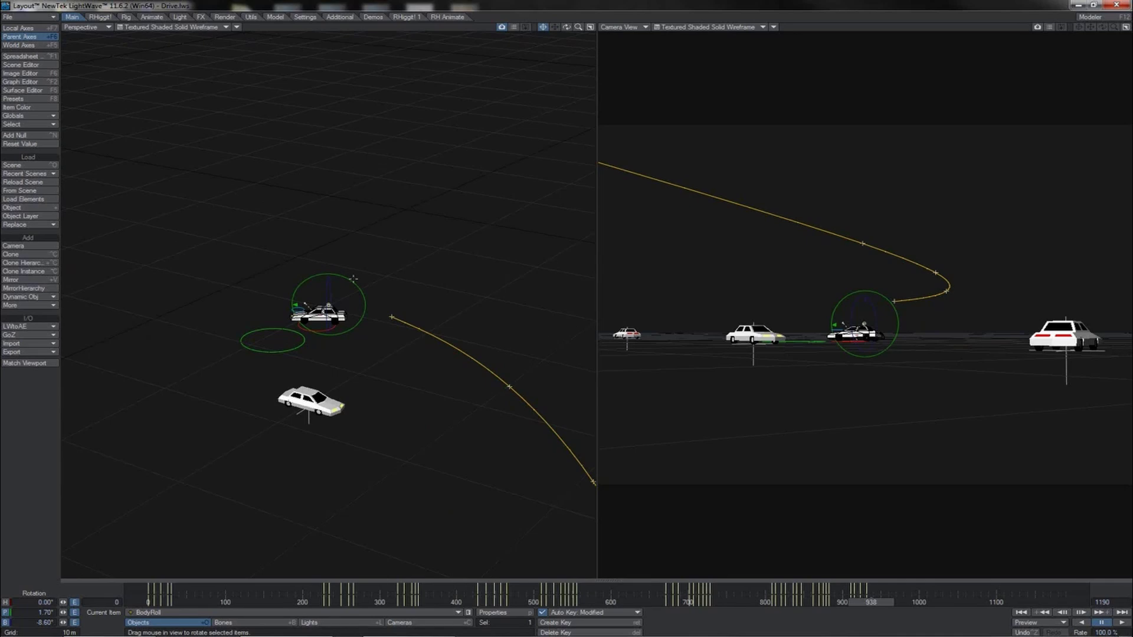
{"action": "key", "text": "Return"}
{"action": "key", "text": "Return"}
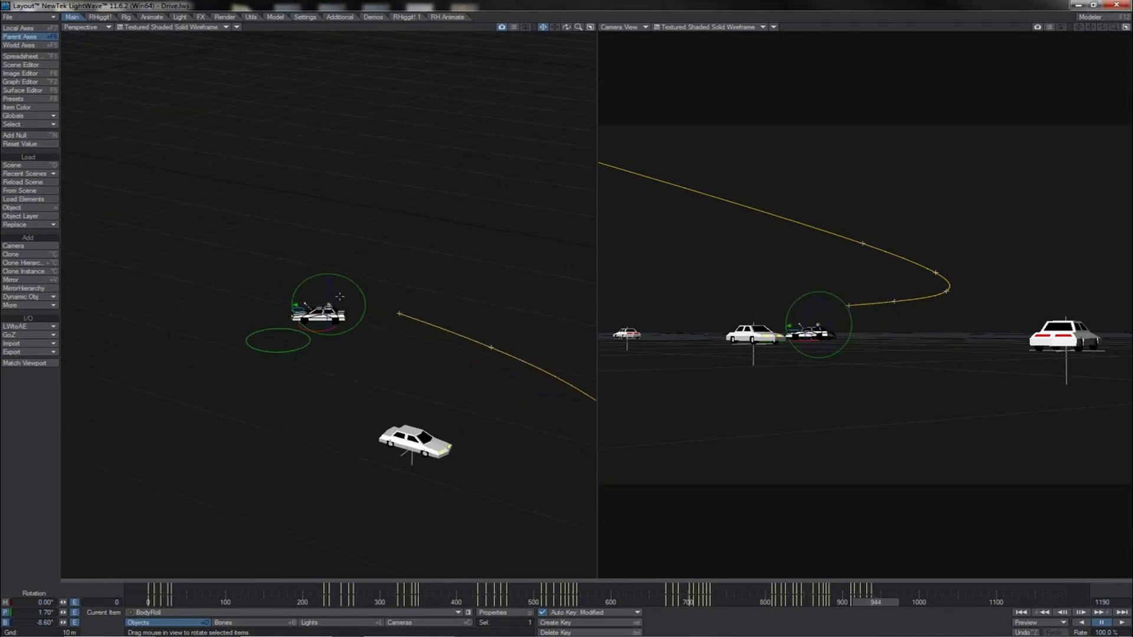
At frame 944, reset BodyRoll's rotation and give it a 4.50° bank.
{"action": "left_click", "coordinate": [19, 144]}
{"action": "left_click_drag", "start_coordinate": [327, 292], "coordinate": [338, 292]}
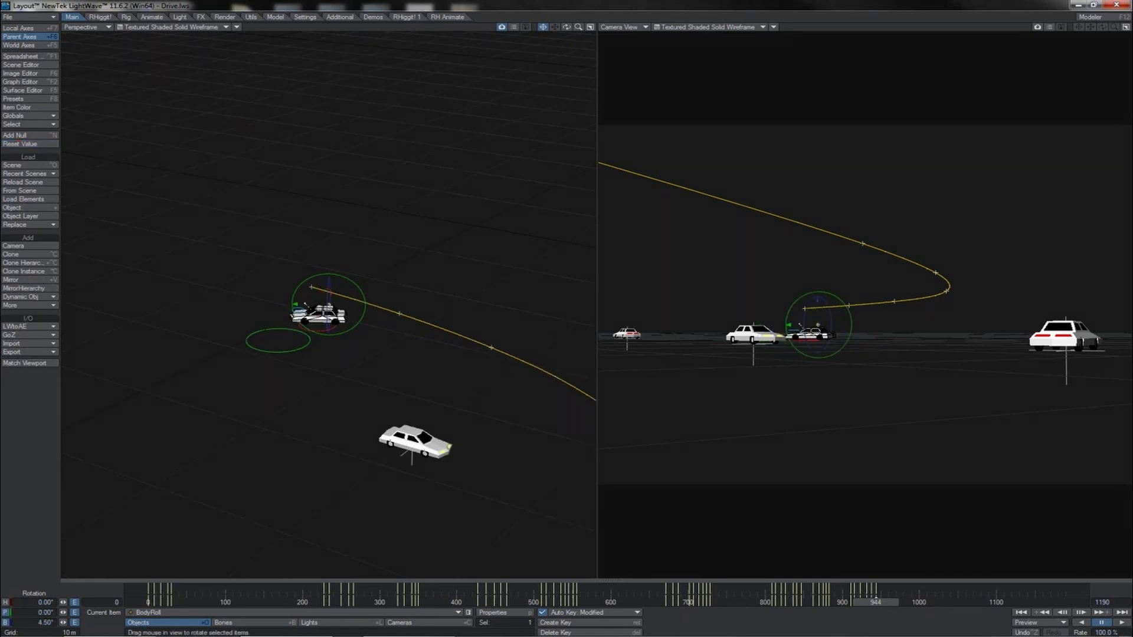
Adjust BodyRoll's bank at frame 952, set it to -1.50° at frame 960, and reset its rotation at frame 965.
{"action": "left_click", "coordinate": [567, 29]}
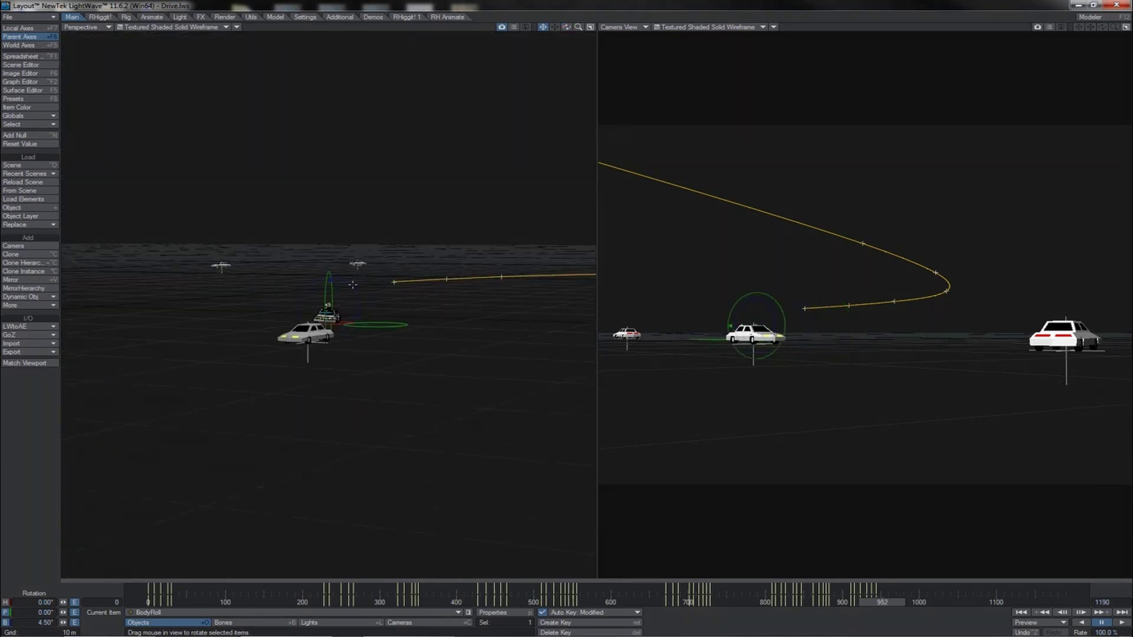
{"action": "left_click_drag", "start_coordinate": [352, 285], "coordinate": [354, 285]}
{"action": "left_click_drag", "start_coordinate": [318, 317], "coordinate": [332, 319]}
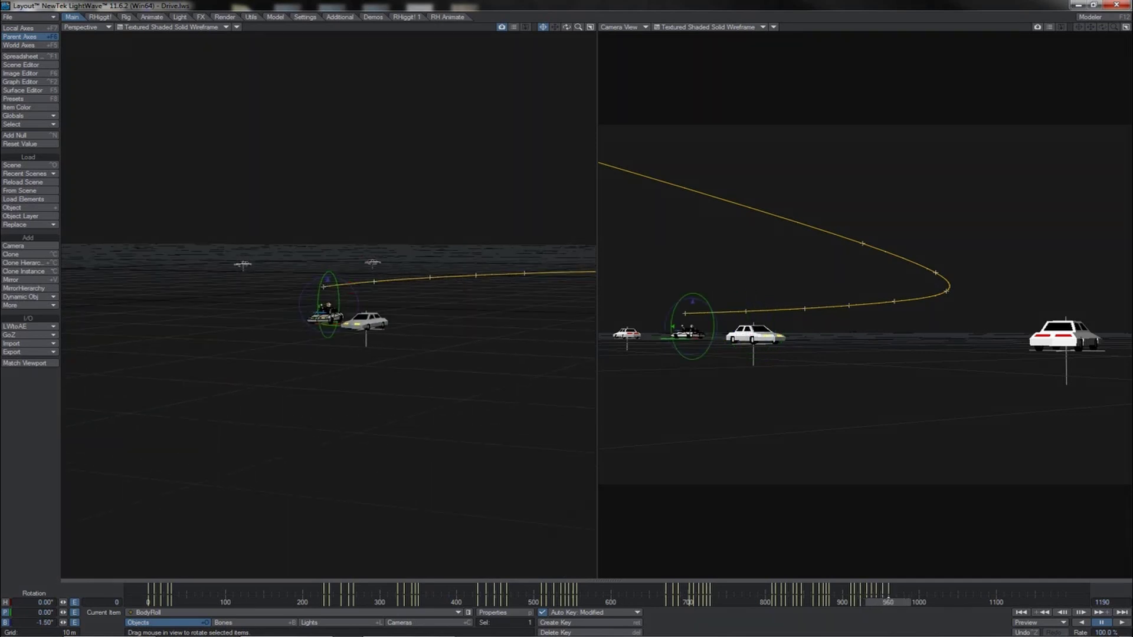
{"action": "left_click", "coordinate": [51, 148]}
Play back the last turn from about frame 882 to frame 992 in a close perspective view to check the body lean.
{"action": "left_click_drag", "start_coordinate": [567, 27], "coordinate": [567, 313]}
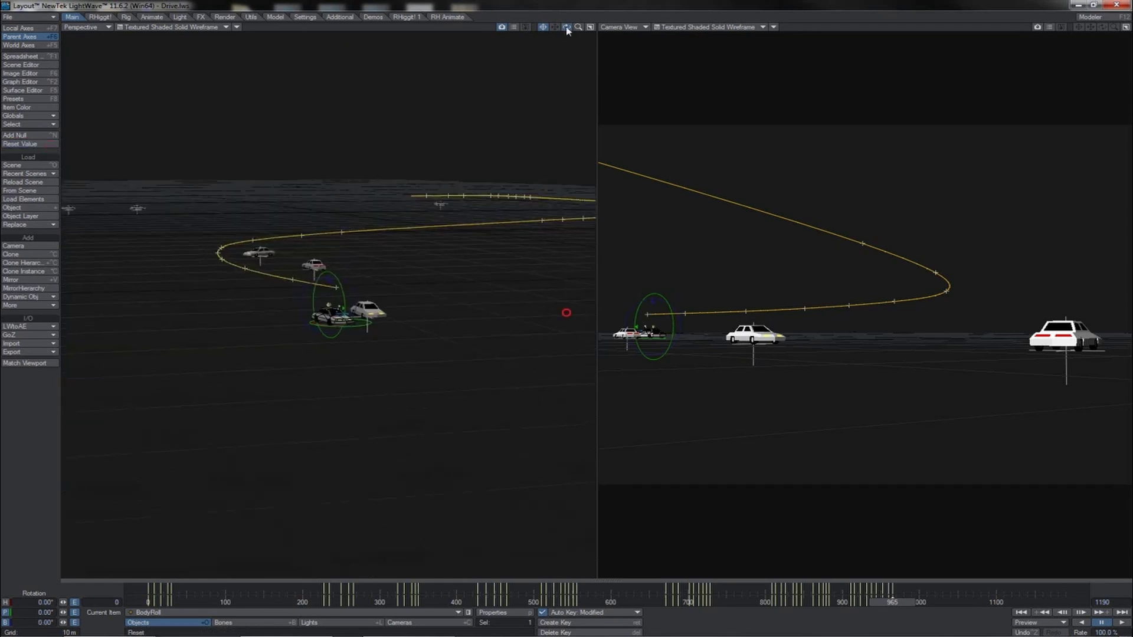
{"action": "left_click_drag", "start_coordinate": [578, 27], "coordinate": [722, 243]}
{"action": "mouse_move", "coordinate": [890, 605]}
{"action": "left_mouse_down"}
{"action": "mouse_move", "coordinate": [870, 605]}
{"action": "mouse_move", "coordinate": [891, 604]}
{"action": "left_mouse_up"}
{"action": "left_click", "coordinate": [566, 313]}
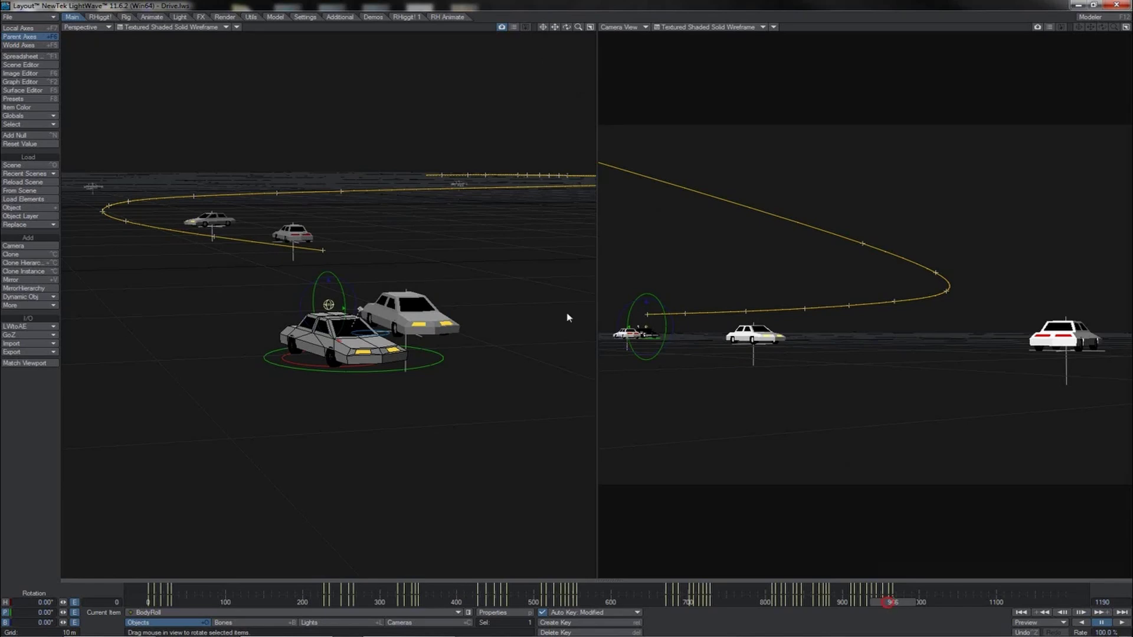
{"action": "left_click_drag", "start_coordinate": [888, 603], "coordinate": [828, 602]}
{"action": "left_click", "coordinate": [1122, 623]}
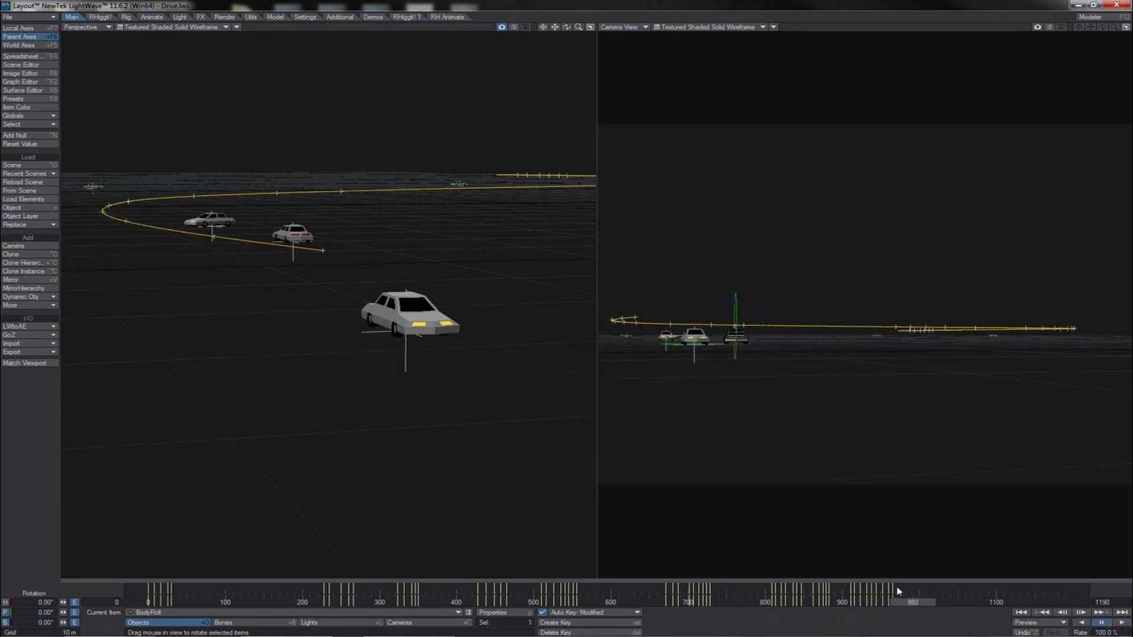
{"action": "left_click_drag", "start_coordinate": [898, 603], "coordinate": [863, 603]}
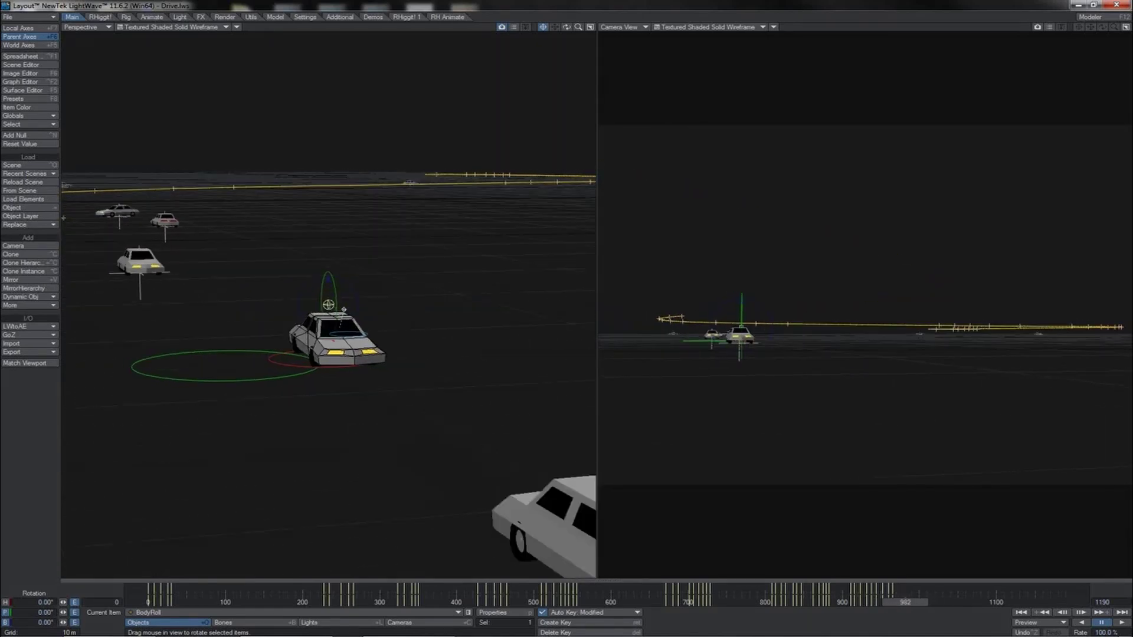
Hold BodyRoll level with a key at frame 972 and set its bank to -5.10° at frame 984.
{"action": "mouse_move", "coordinate": [900, 603]}
{"action": "left_mouse_down"}
{"action": "mouse_move", "coordinate": [915, 603]}
{"action": "mouse_move", "coordinate": [893, 603]}
{"action": "left_mouse_up"}
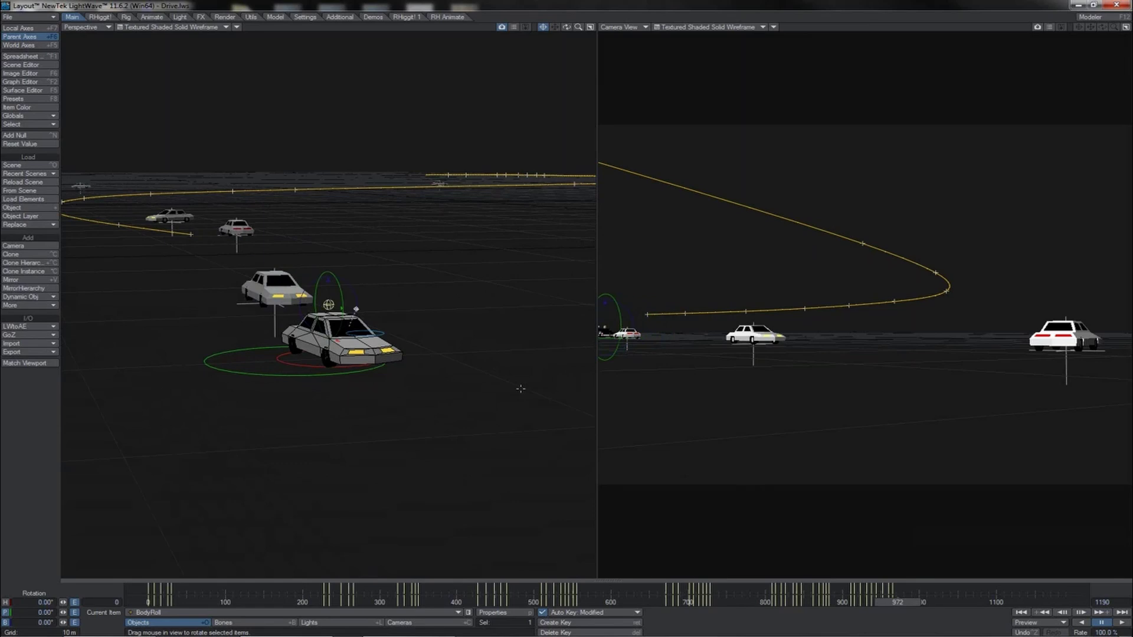
{"action": "key", "text": "Return"}
{"action": "key", "text": "Return"}
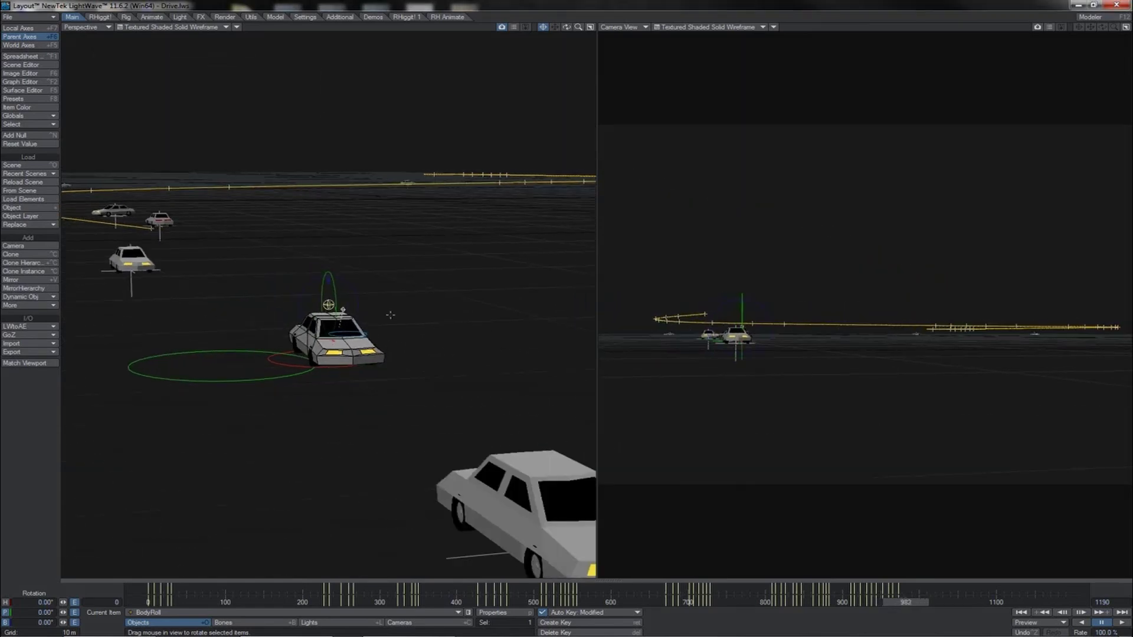
{"action": "left_click_drag", "start_coordinate": [360, 296], "coordinate": [350, 288]}
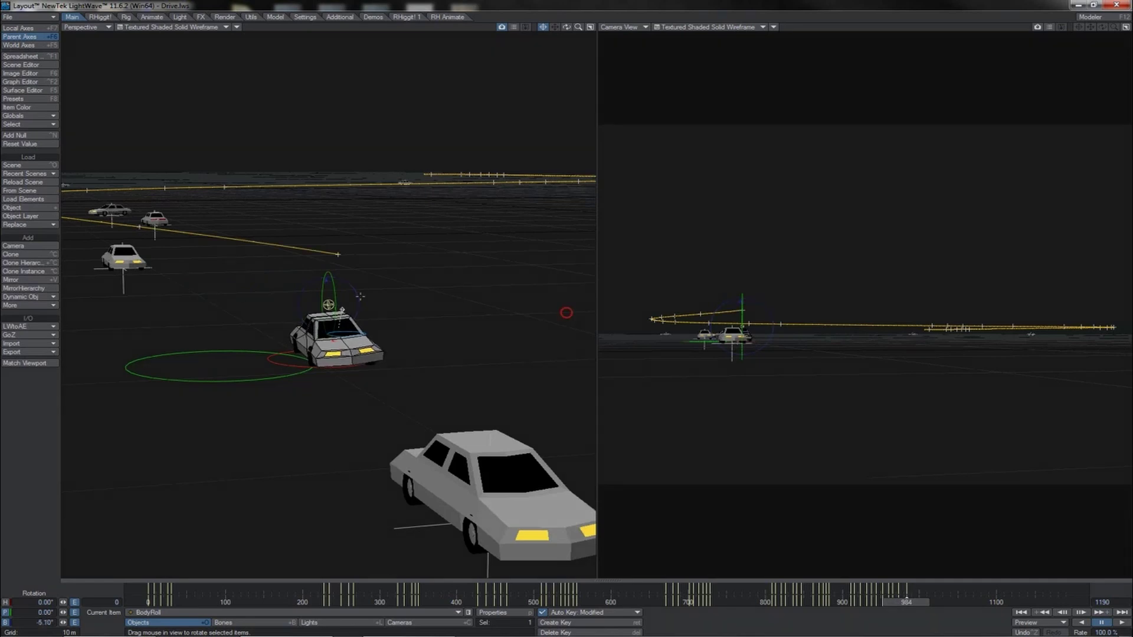
Hold BodyRoll's -5.10° bank with a key at frame 988.
{"action": "key", "text": "Right"}
{"action": "key", "text": "Right"}
{"action": "key", "text": "Right"}
{"action": "key", "text": "Right"}
{"action": "key", "text": "Left"}
{"action": "key", "text": "Left"}
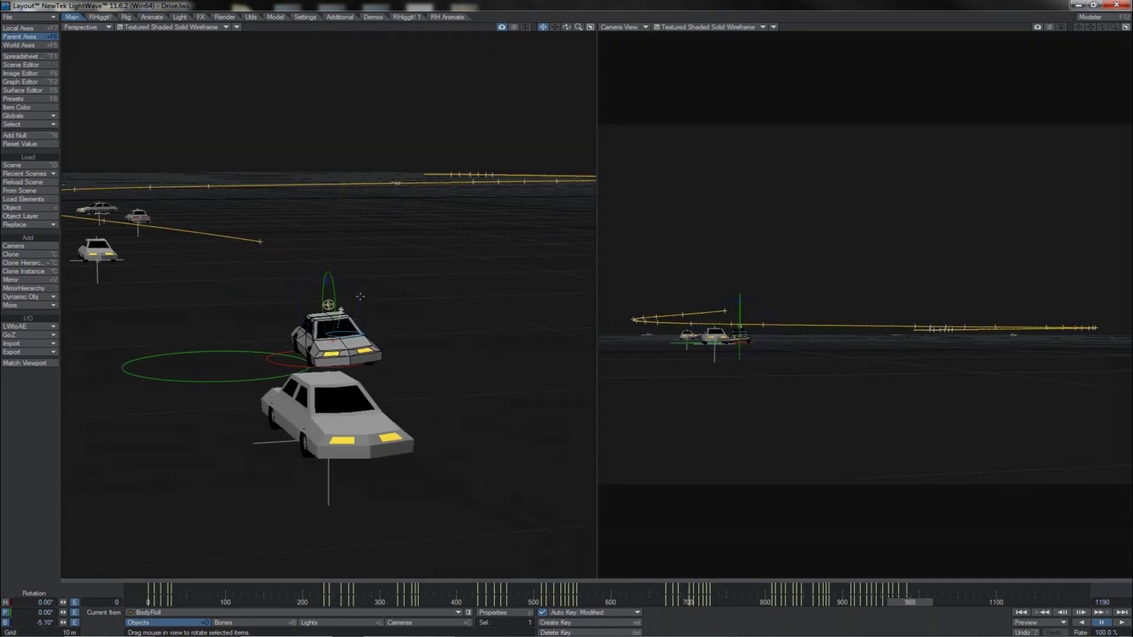
{"action": "key", "text": "Return"}
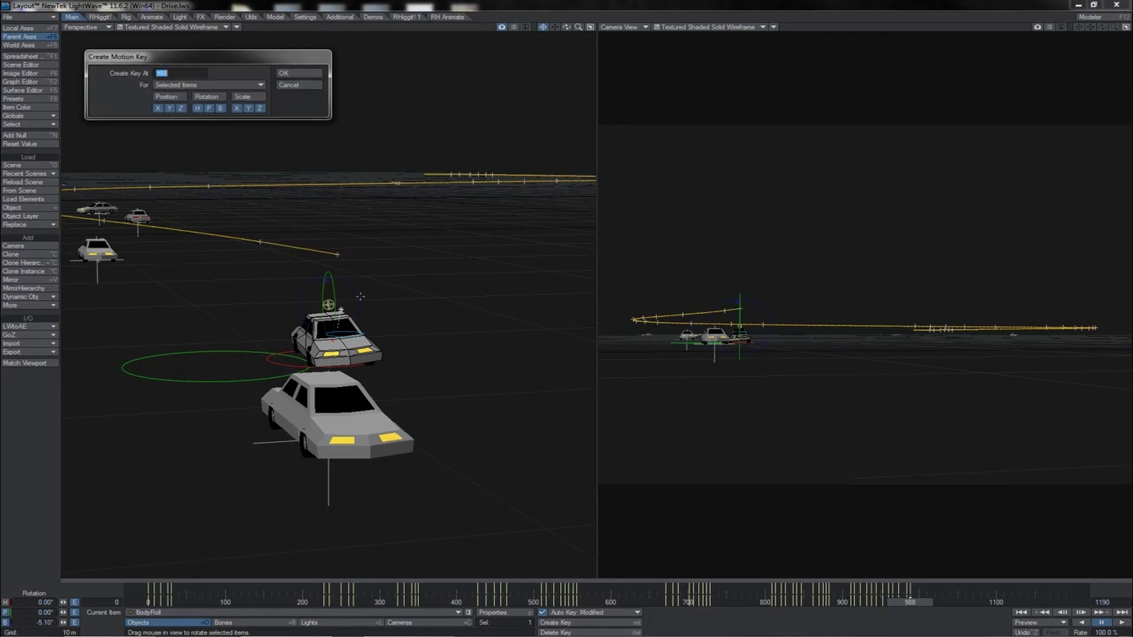
{"action": "key", "text": "Return"}
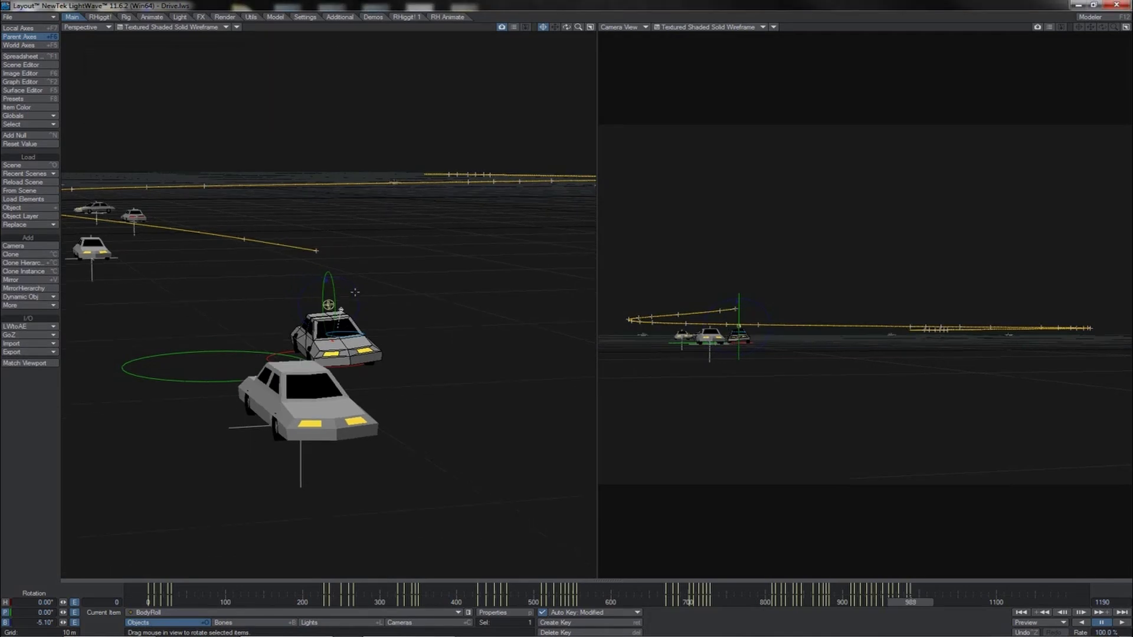
Counter-bank BodyRoll to 4.80° ahead of frame 1000, and reset its rotation a few frames past frame 1000.
{"action": "left_click_drag", "start_coordinate": [352, 289], "coordinate": [361, 289]}
{"action": "right_click_drag", "start_coordinate": [361, 289], "coordinate": [365, 290]}
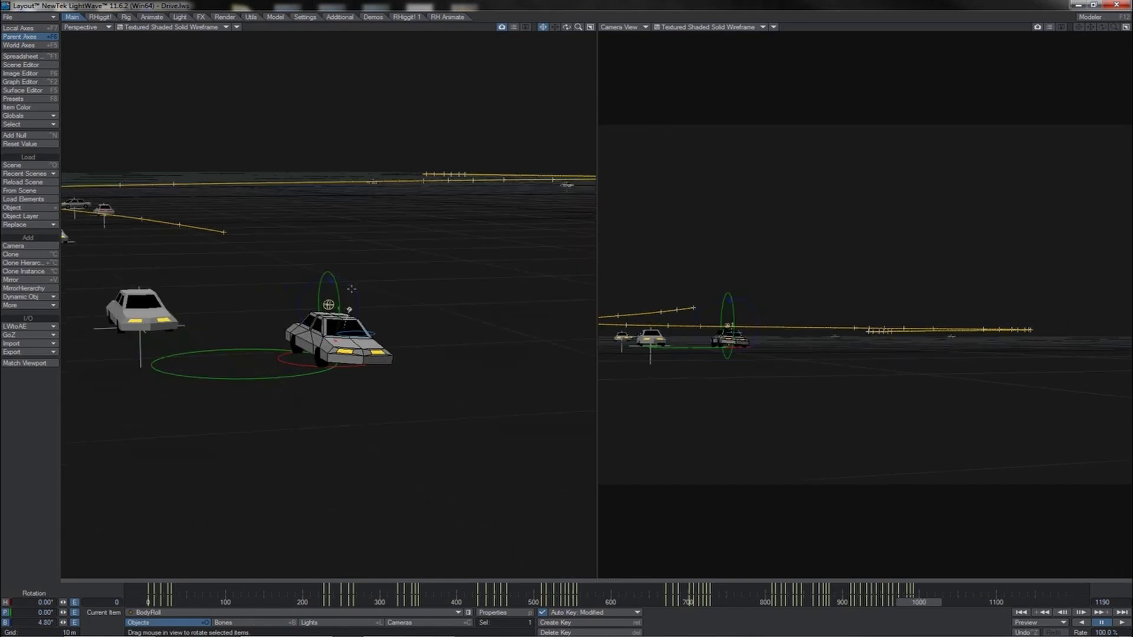
{"action": "left_click", "coordinate": [44, 143]}
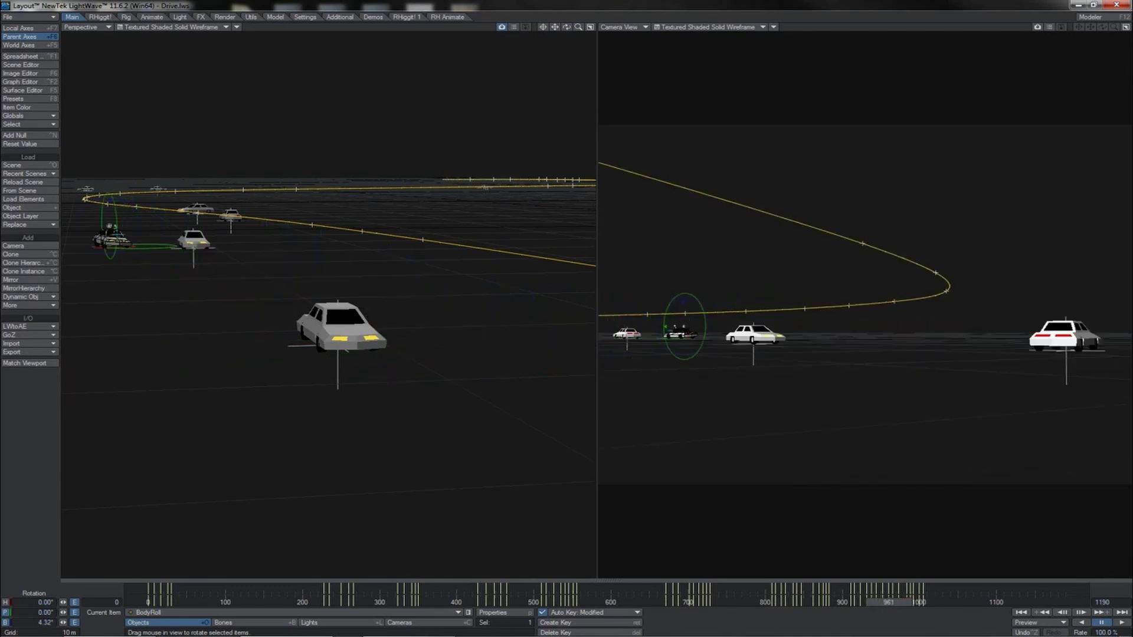
Play back the final stretch from about frame 960 to past frame 1000 to check BodyRoll's settling motion.
{"action": "left_click", "coordinate": [1121, 622]}
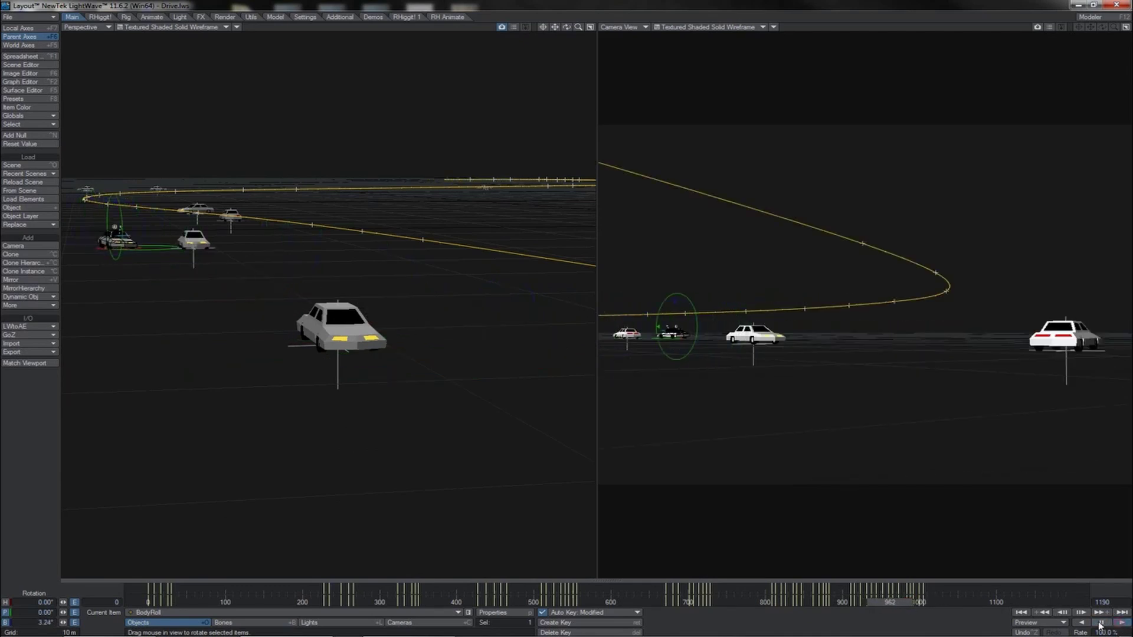
{"action": "left_click", "coordinate": [1101, 623]}
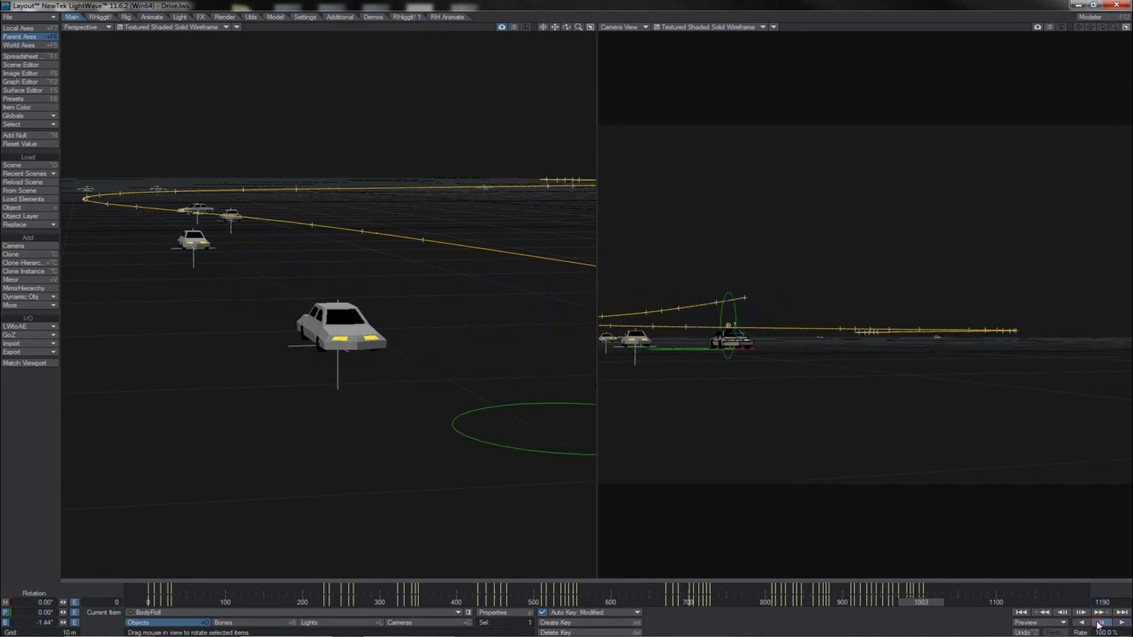
{"action": "left_click_drag", "start_coordinate": [921, 603], "coordinate": [891, 603]}
{"action": "left_click", "coordinate": [1122, 623]}
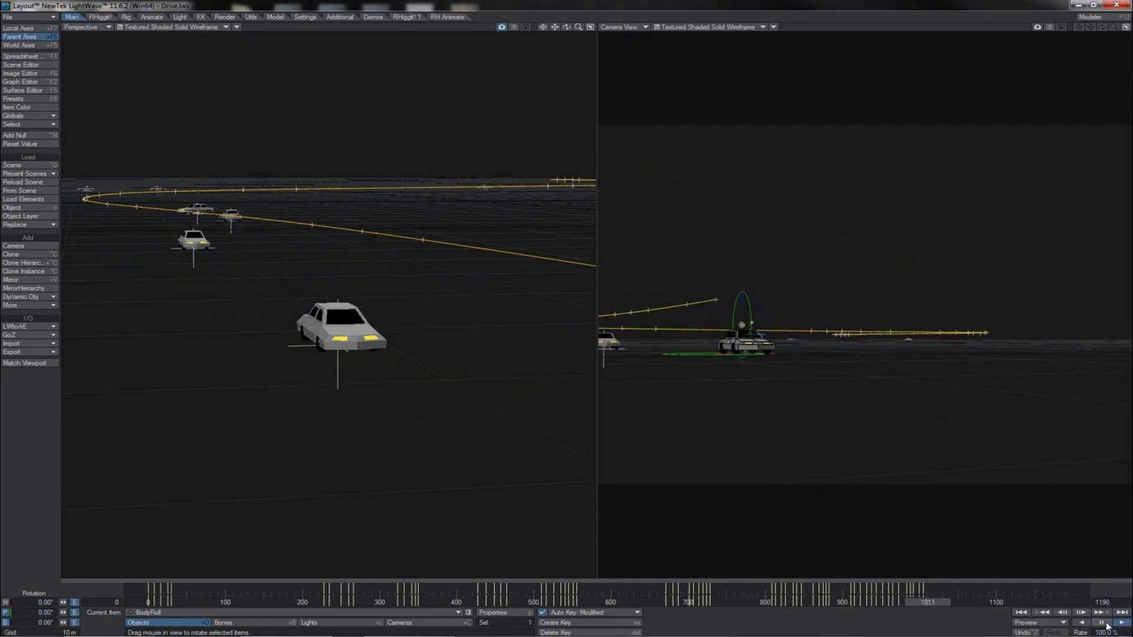
Stop the playback, centre the view on BodyRoll, and hold it level with a key at frame 1020.
{"action": "left_click", "coordinate": [1101, 623]}
{"action": "left_click", "coordinate": [543, 27]}
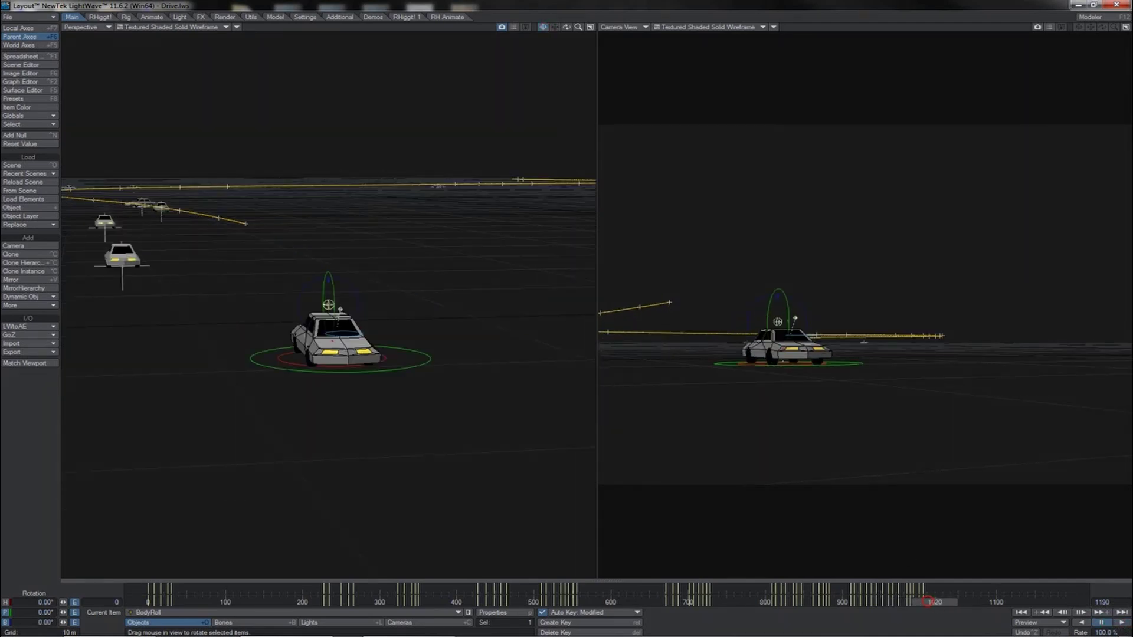
{"action": "left_click_drag", "start_coordinate": [928, 602], "coordinate": [929, 603]}
{"action": "key", "text": "Return"}
{"action": "key", "text": "Return"}
Pitch BodyRoll to 3.50° and bank it to 4.20° at frame 1024.
{"action": "key", "text": "Right"}
{"action": "key", "text": "Right"}
{"action": "key", "text": "Right"}
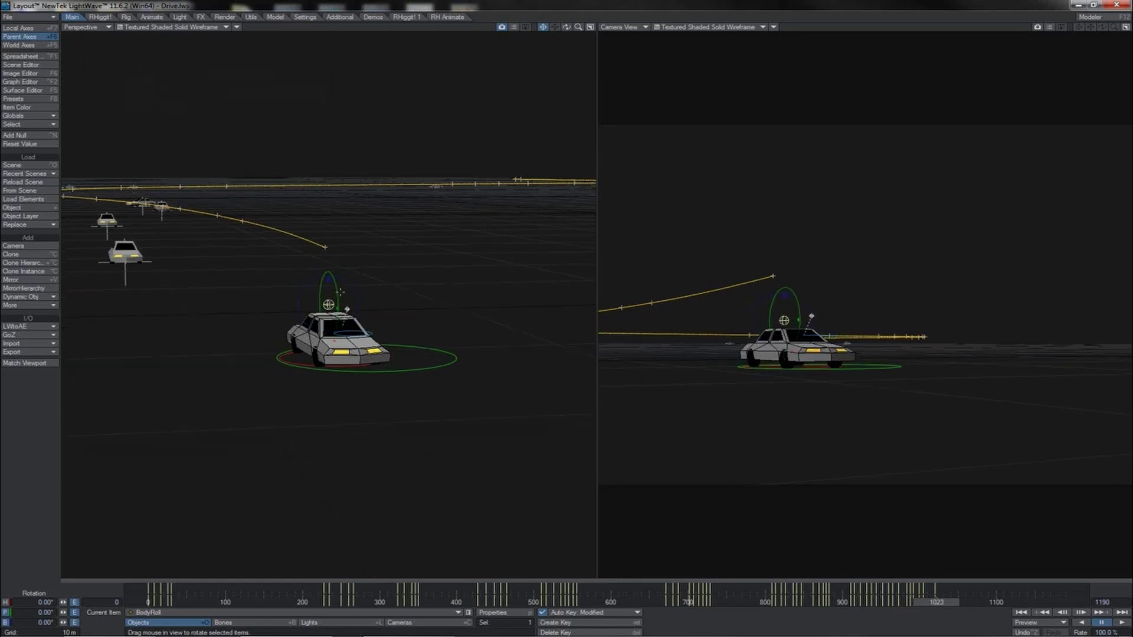
{"action": "key", "text": "Right"}
{"action": "left_click_drag", "start_coordinate": [339, 292], "coordinate": [369, 293]}
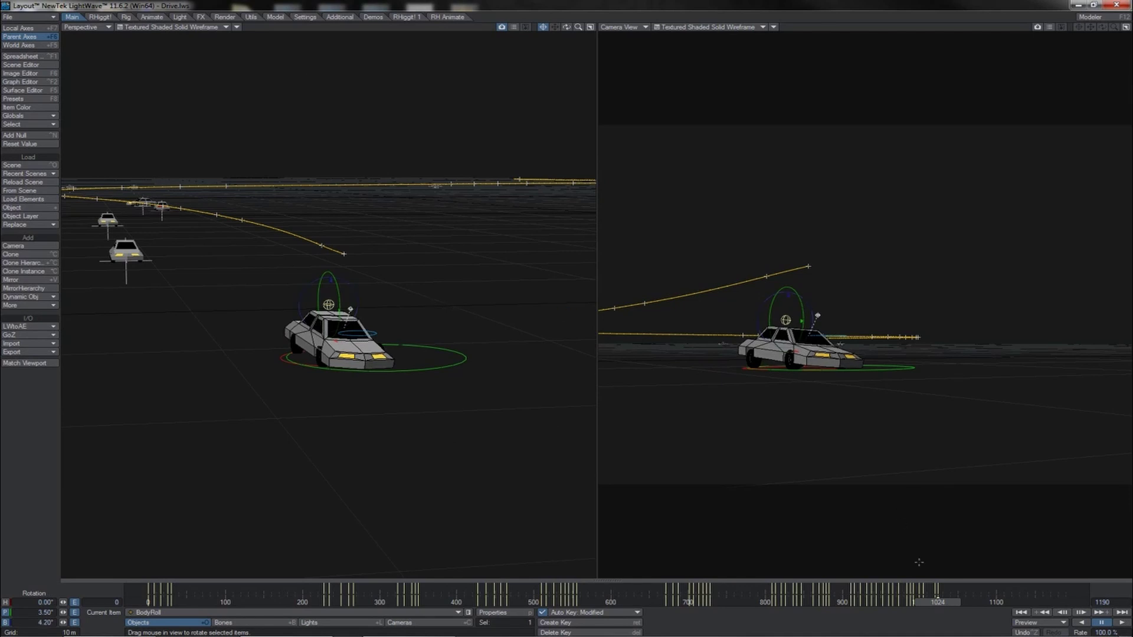
Hold BodyRoll's 3.50° pitch and 4.20° bank with a key at frame 1028.
{"action": "key", "text": "Right"}
{"action": "key", "text": "Right"}
{"action": "key", "text": "Right"}
{"action": "key", "text": "Right"}
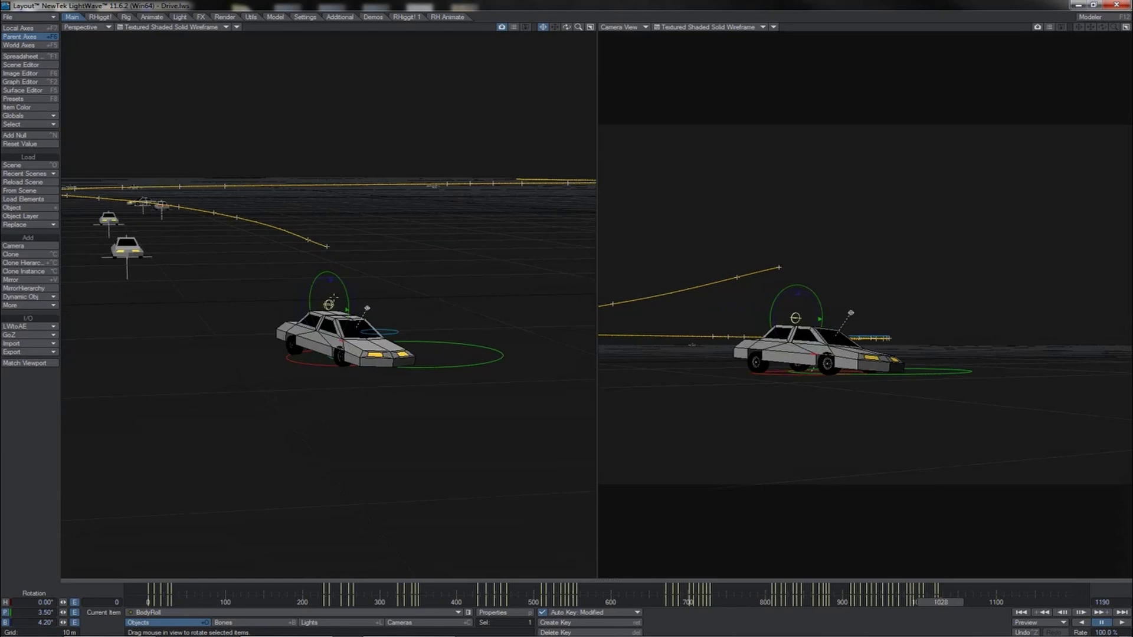
{"action": "key", "text": "Return"}
Swing BodyRoll's bank over to -10.50° at frame 1034.
{"action": "key", "text": "Right"}
{"action": "key", "text": "Right"}
{"action": "key", "text": "Right"}
{"action": "key", "text": "Right"}
{"action": "key", "text": "Right"}
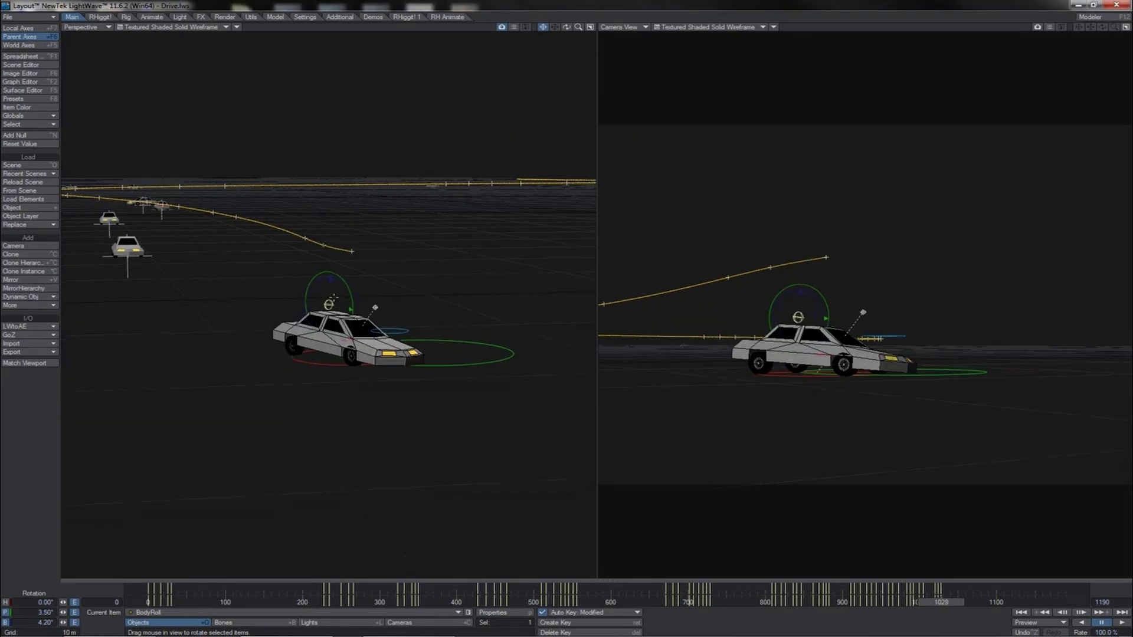
{"action": "key", "text": "Right"}
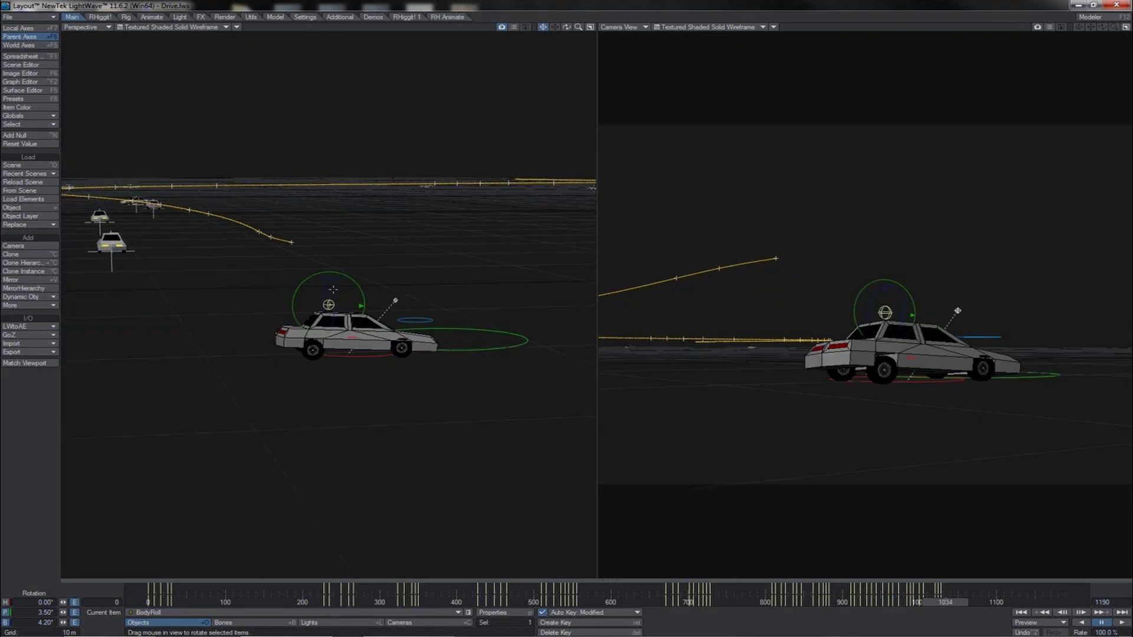
{"action": "right_click_drag", "start_coordinate": [333, 289], "coordinate": [255, 290]}
Hold BodyRoll's -10.50° bank and 3.50° pitch with a key at frame 1042.
{"action": "key", "text": "Right"}
{"action": "key", "text": "Right"}
{"action": "key", "text": "Right"}
{"action": "key", "text": "Right"}
{"action": "key", "text": "Right"}
{"action": "key", "text": "Right"}
{"action": "key", "text": "Right"}
{"action": "key", "text": "Right"}
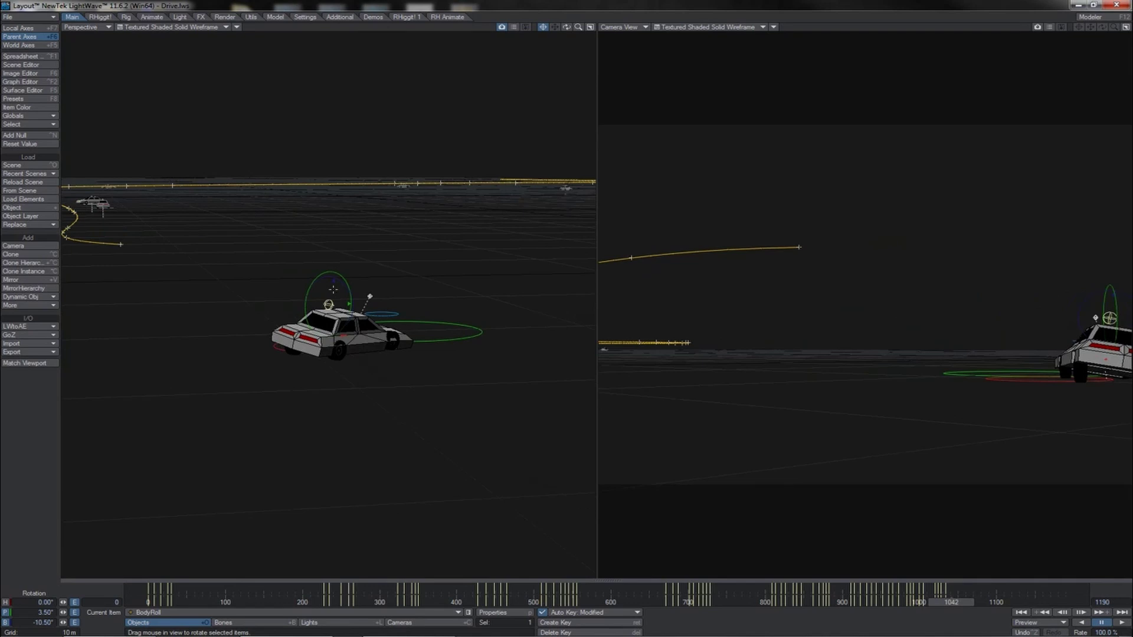
{"action": "key", "text": "Return"}
{"action": "key", "text": "Return"}
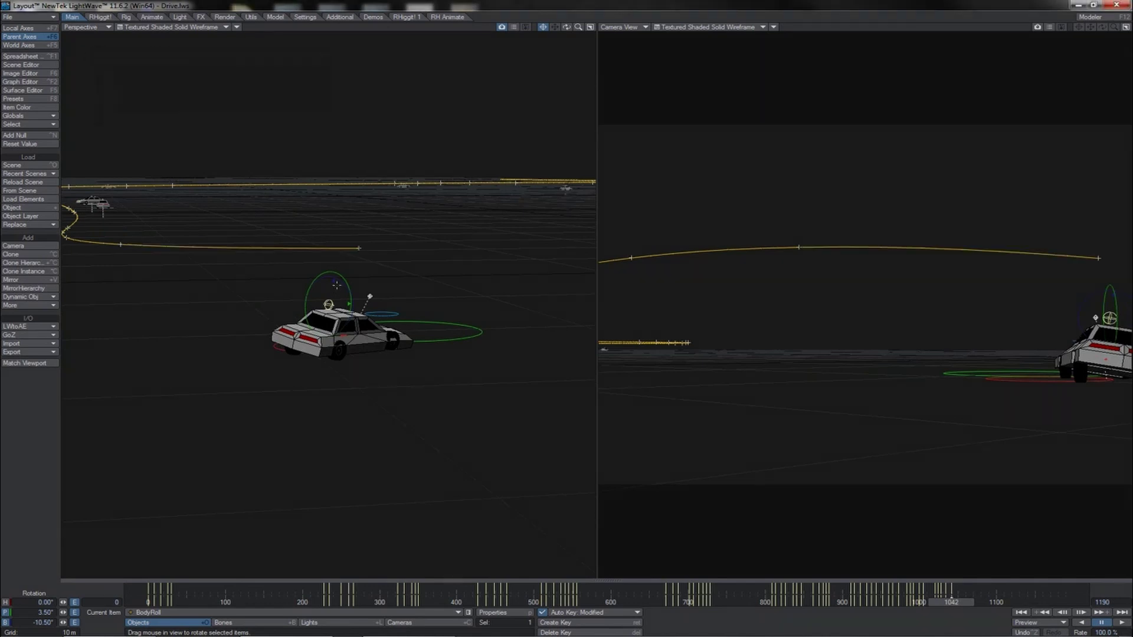
Ease BodyRoll to a 2.00° pitch and a -7.20° bank at frame 1048.
{"action": "key", "text": "Right"}
{"action": "key", "text": "Right"}
{"action": "key", "text": "Right"}
{"action": "key", "text": "Right"}
{"action": "key", "text": "Right"}
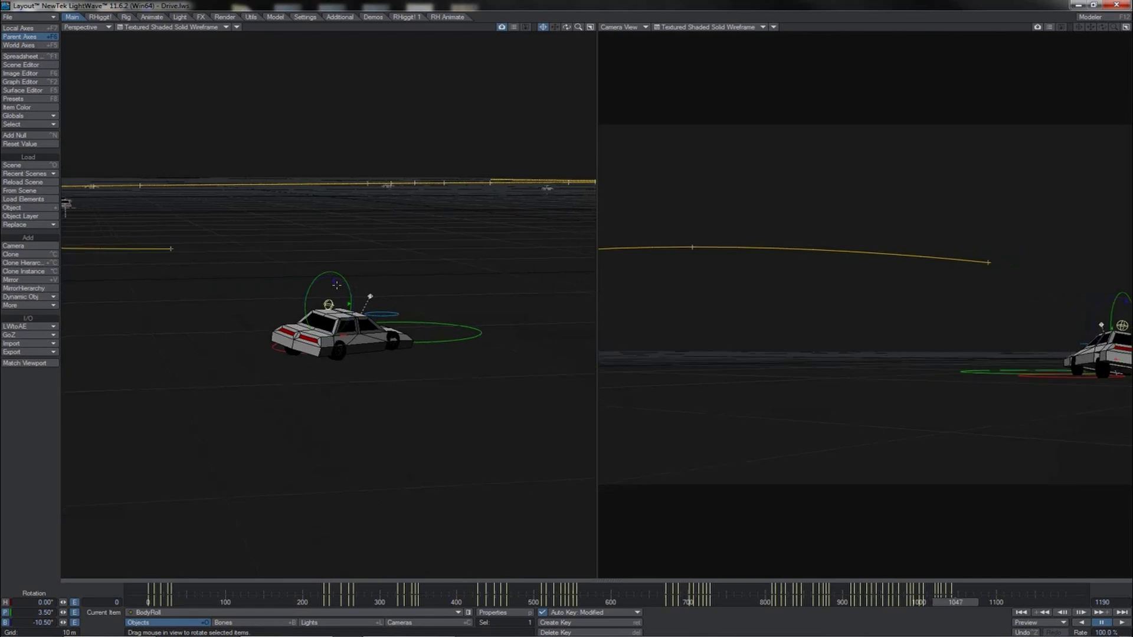
{"action": "key", "text": "Right"}
{"action": "left_click_drag", "start_coordinate": [342, 275], "coordinate": [331, 281]}
{"action": "right_click_drag", "start_coordinate": [331, 276], "coordinate": [337, 276]}
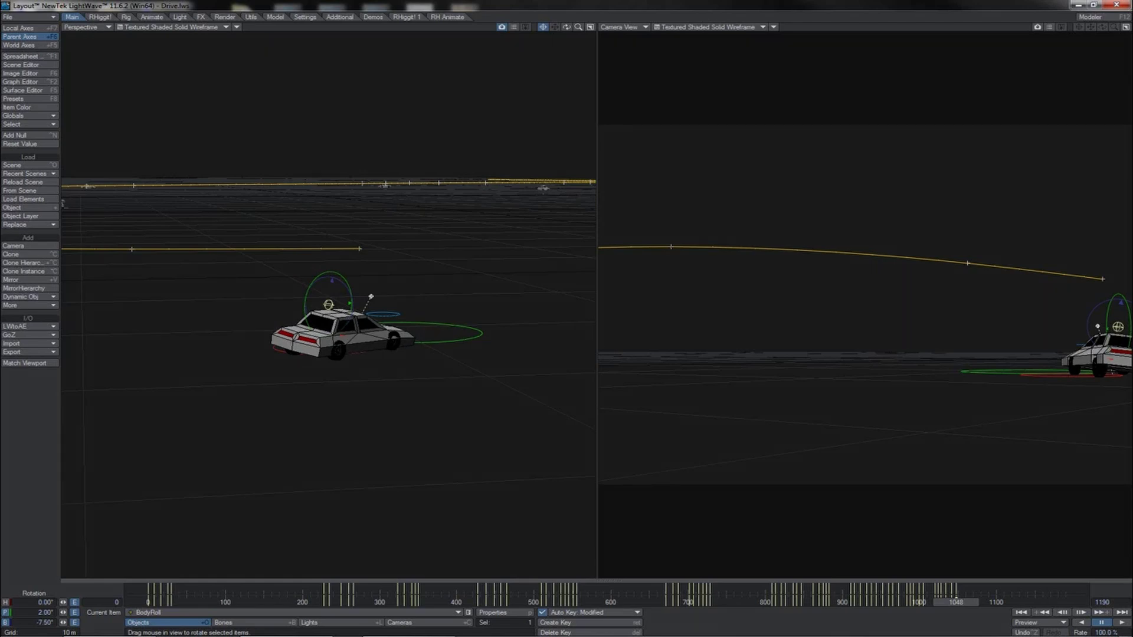
Scrub the frames around 1048 to check the motion, and set BodyRoll's pitch to 0 at frame 1051.
{"action": "key", "text": "Right"}
{"action": "key", "text": "Right"}
{"action": "key", "text": "Right"}
{"action": "key", "text": "Right"}
{"action": "key", "text": "Right"}
{"action": "key", "text": "Right"}
{"action": "key", "text": "Right"}
{"action": "key", "text": "Left"}
{"action": "key", "text": "Left"}
{"action": "key", "text": "Left"}
{"action": "key", "text": "Left"}
{"action": "key", "text": "Left"}
{"action": "key", "text": "Left"}
{"action": "key", "text": "Left"}
{"action": "key", "text": "Right"}
{"action": "key", "text": "Right"}
{"action": "key", "text": "Right"}
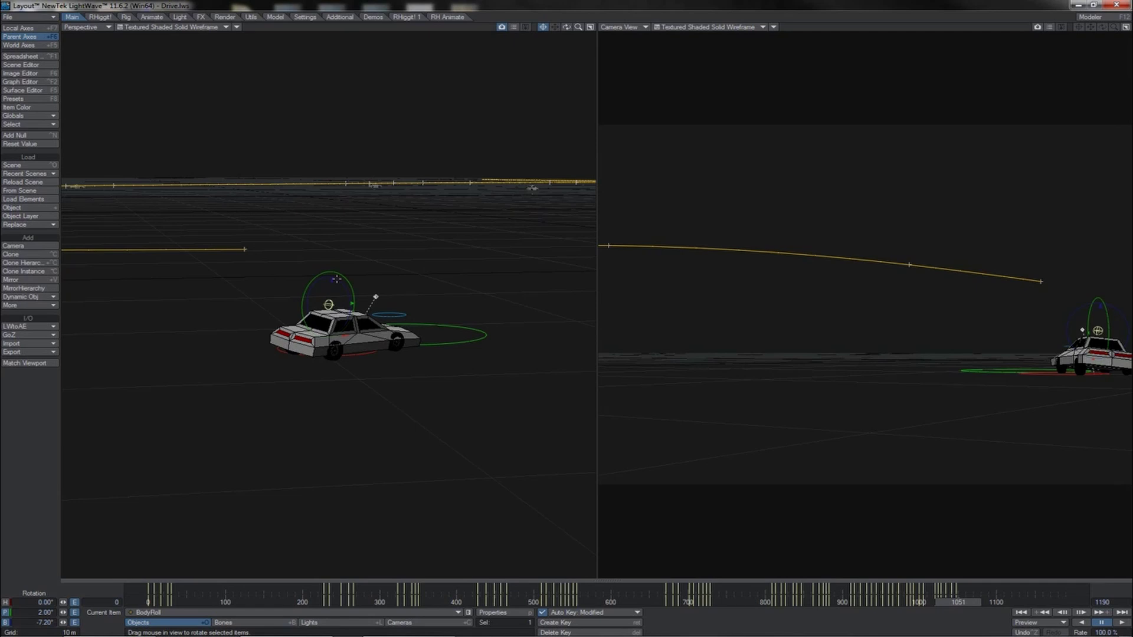
{"action": "left_click", "coordinate": [33, 614]}
{"action": "type", "text": "0"}
{"action": "key", "text": "Return"}
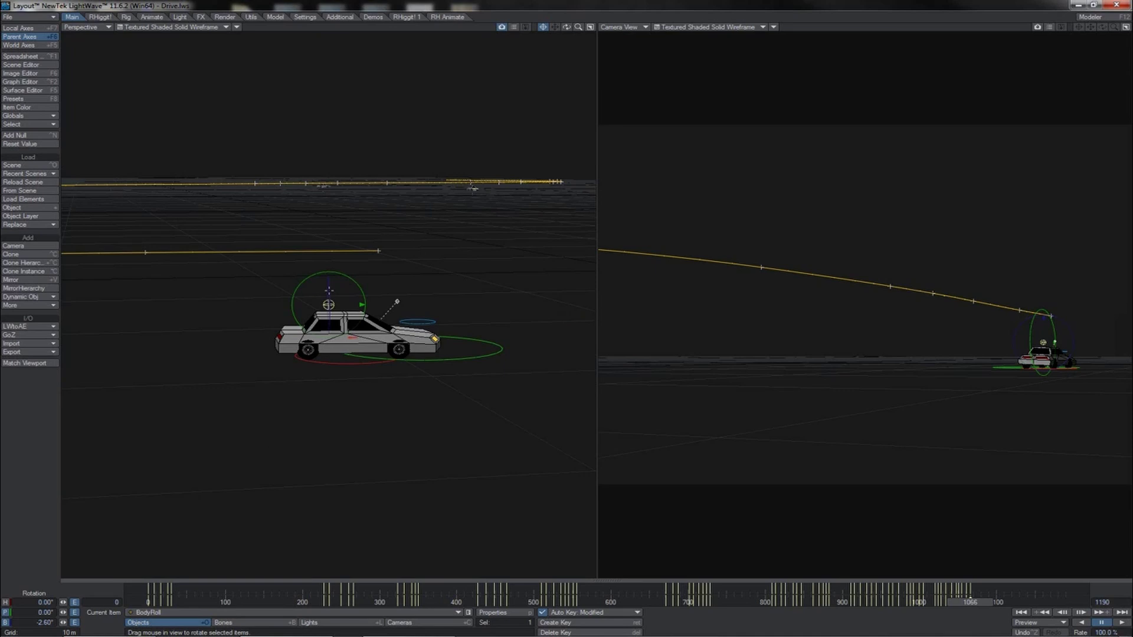
Reset BodyRoll's rotation shortly after frame 1066, and hold it level with a key around frame 1113.
{"action": "left_click", "coordinate": [32, 144]}
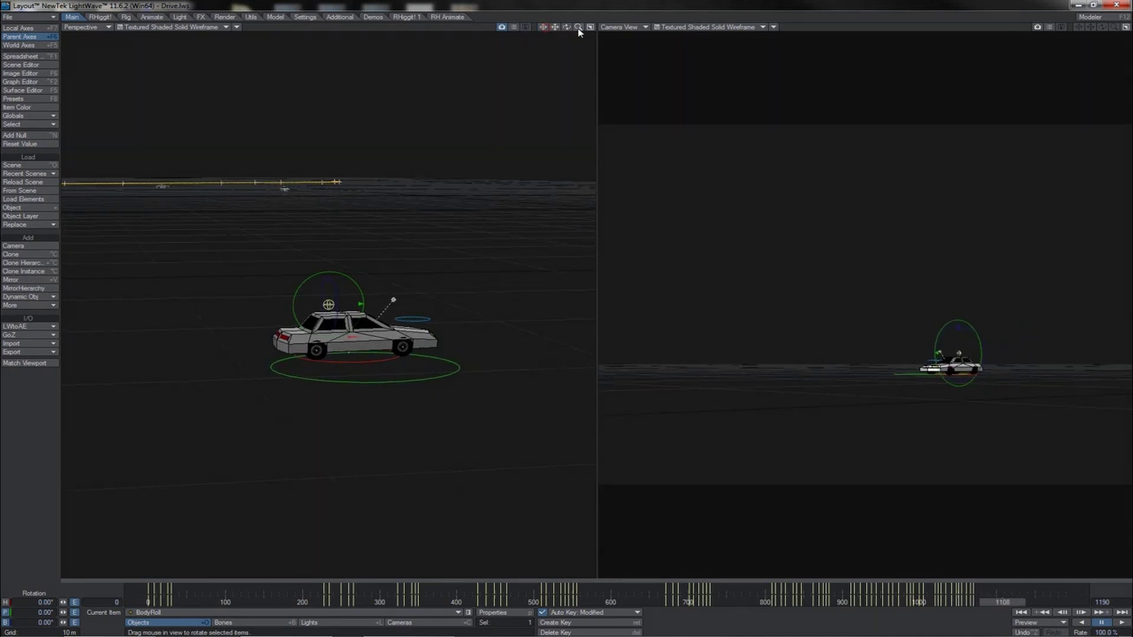
{"action": "left_click_drag", "start_coordinate": [579, 32], "coordinate": [578, 30]}
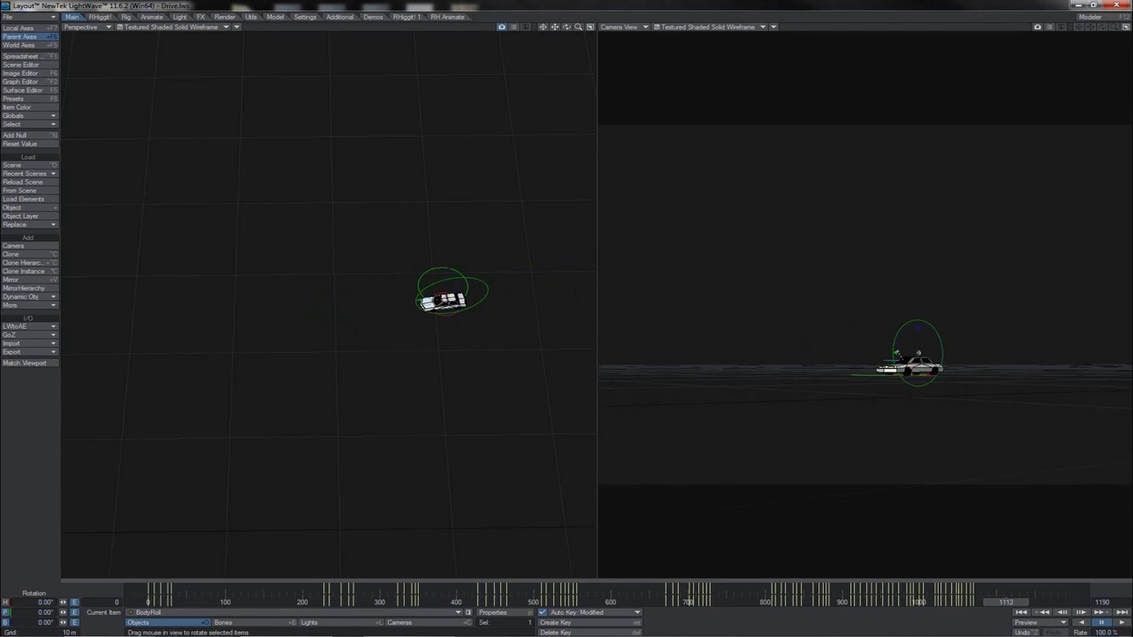
{"action": "key", "text": "Return"}
{"action": "key", "text": "Return"}
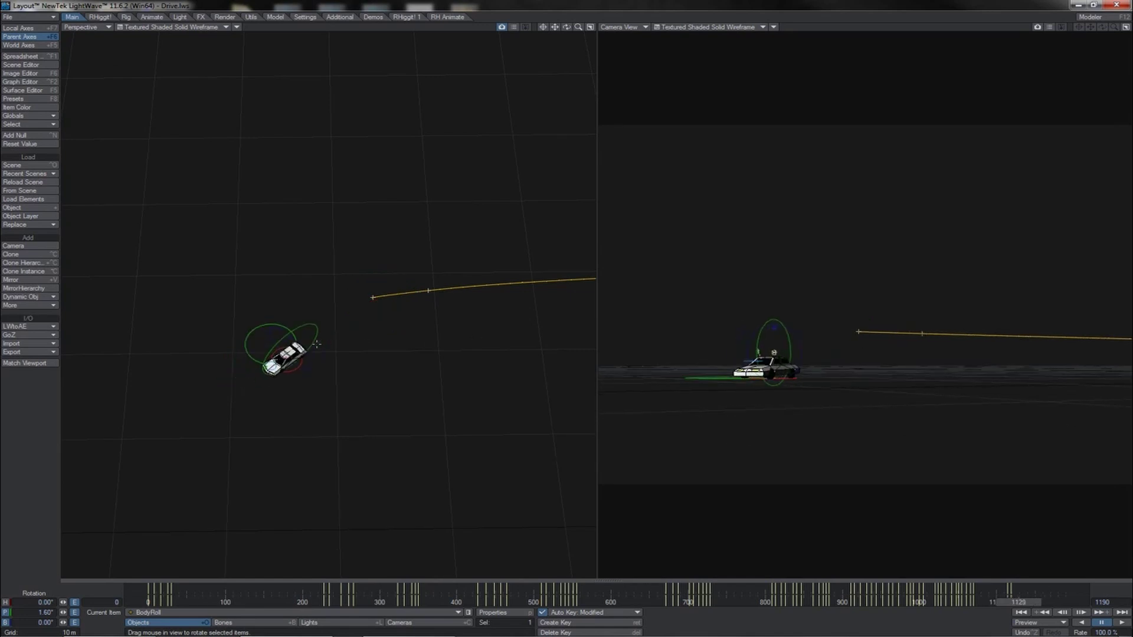
Hold BodyRoll's 1.60° pitch with a key around frame 1125, and bank it to -7.80° at frame 1136.
{"action": "key", "text": "Return"}
{"action": "key", "text": "Return"}
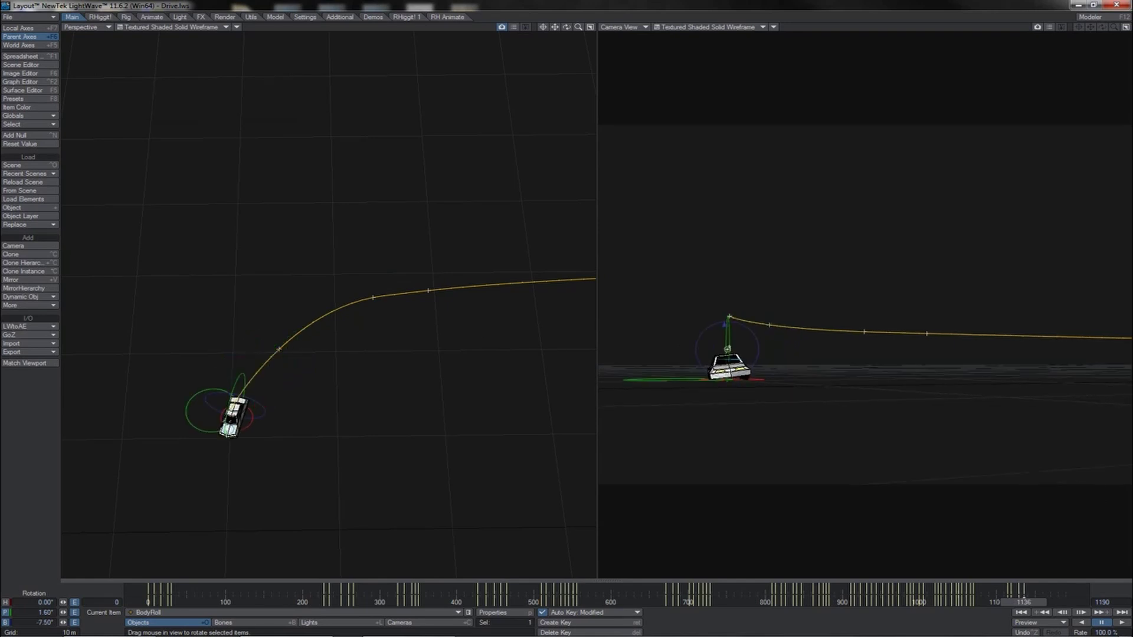
Check the frames around 1136 and hold BodyRoll's 1.60° pitch and -7.80° bank with a key around frame 1140.
{"action": "key", "text": "Left"}
{"action": "key", "text": "Left"}
{"action": "key", "text": "Left"}
{"action": "key", "text": "Left"}
{"action": "key", "text": "Left"}
{"action": "key", "text": "Right"}
{"action": "key", "text": "Right"}
{"action": "key", "text": "Right"}
{"action": "key", "text": "Right"}
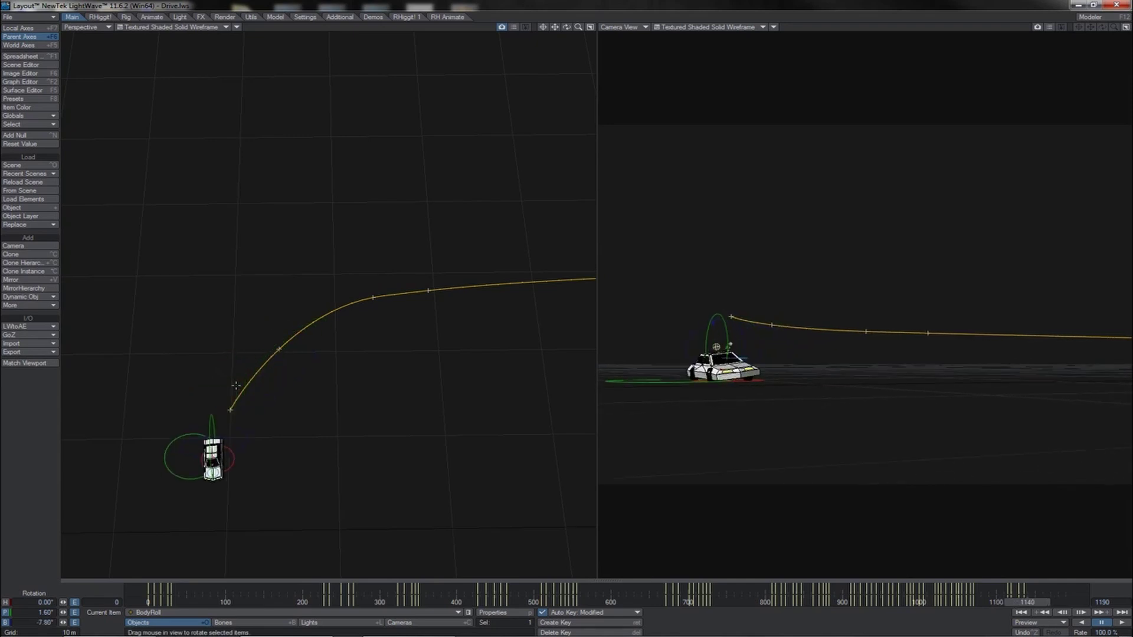
{"action": "key", "text": "Return"}
{"action": "key", "text": "Return"}
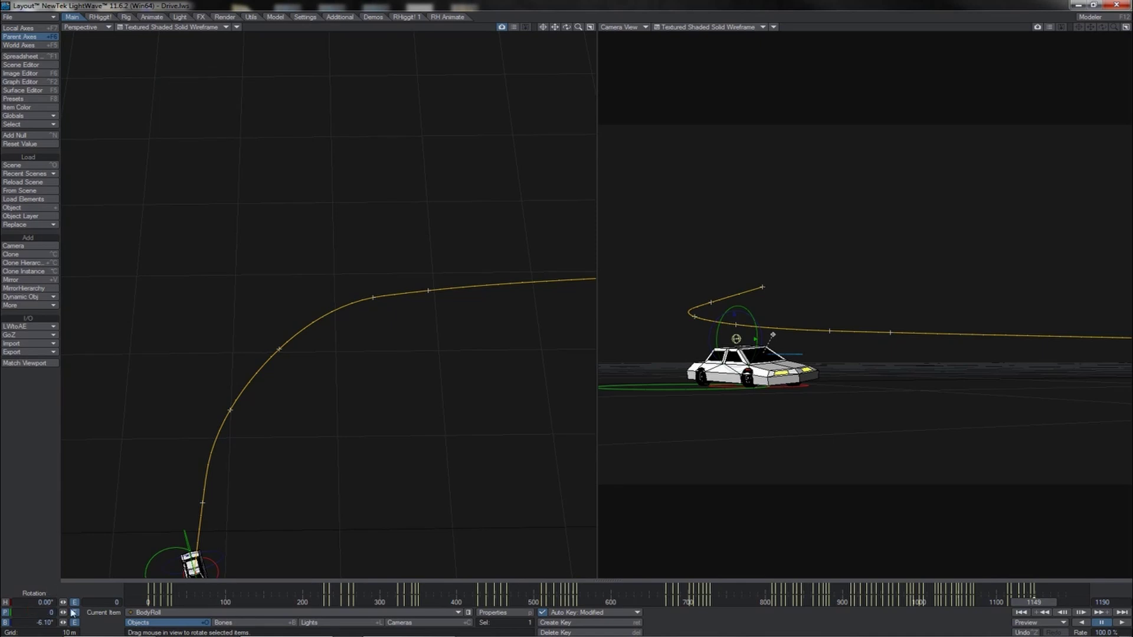
Set BodyRoll's pitch to 0 at frame 1149, and counter-bank it at frame 1154.
{"action": "key", "text": "Return"}
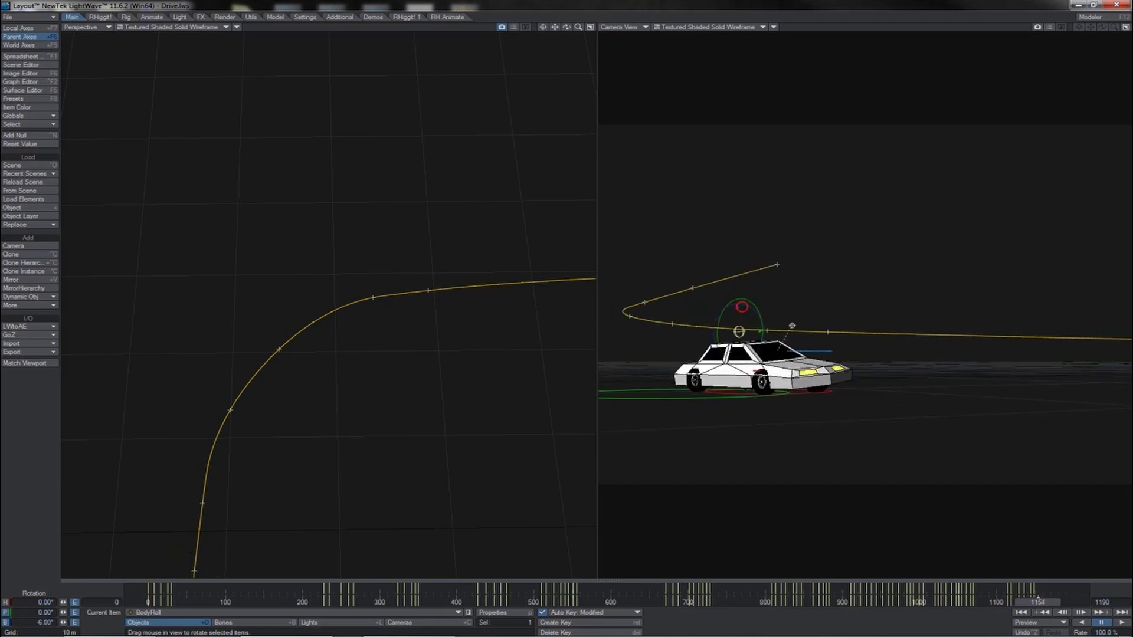
{"action": "left_click_drag", "start_coordinate": [742, 306], "coordinate": [765, 307]}
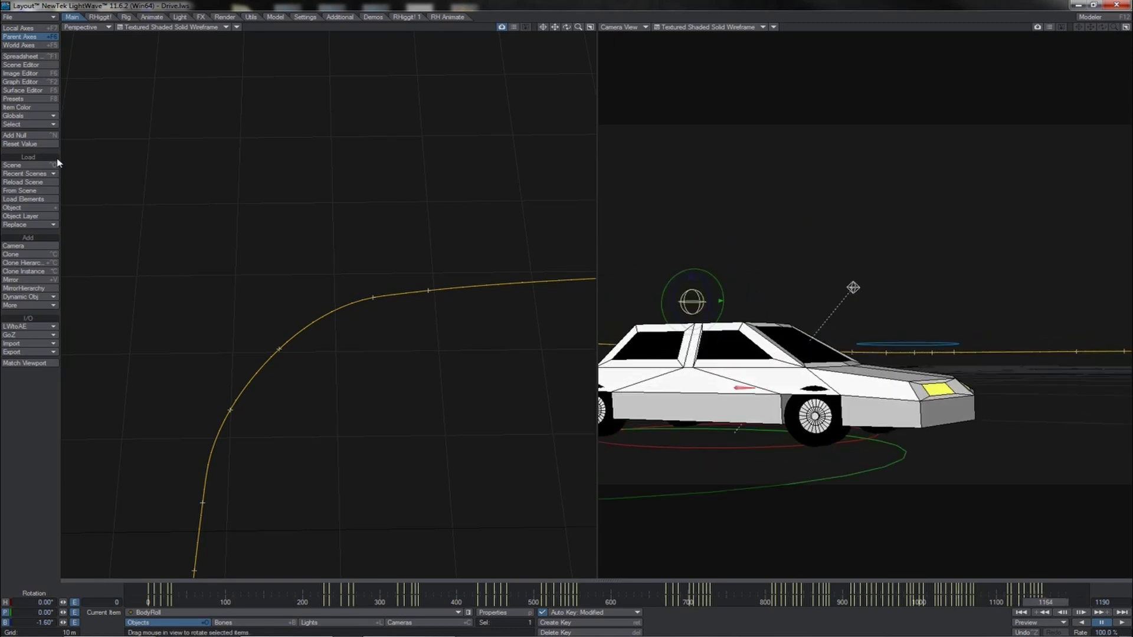
Reset BodyRoll's rotation at frame 1164, and play back the last turn in the perspective view to check it.
{"action": "left_click", "coordinate": [35, 145]}
{"action": "left_click_drag", "start_coordinate": [579, 27], "coordinate": [455, 27]}
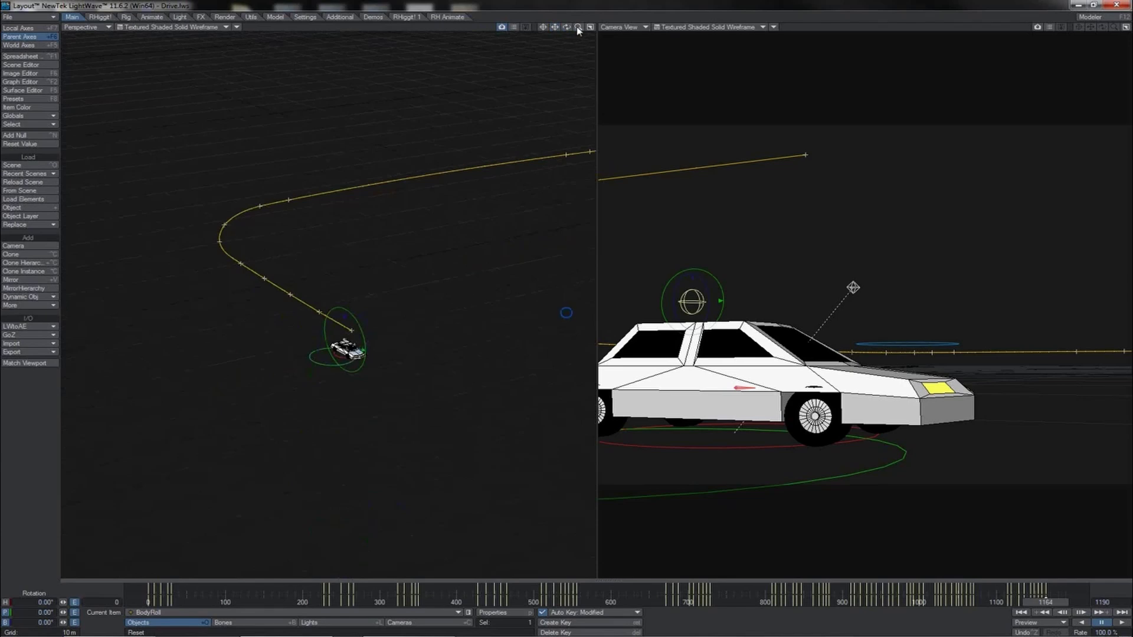
{"action": "mouse_move", "coordinate": [577, 30]}
{"action": "left_mouse_down"}
{"action": "mouse_move", "coordinate": [513, 16]}
{"action": "mouse_move", "coordinate": [705, 4]}
{"action": "mouse_move", "coordinate": [654, 4]}
{"action": "left_mouse_up"}
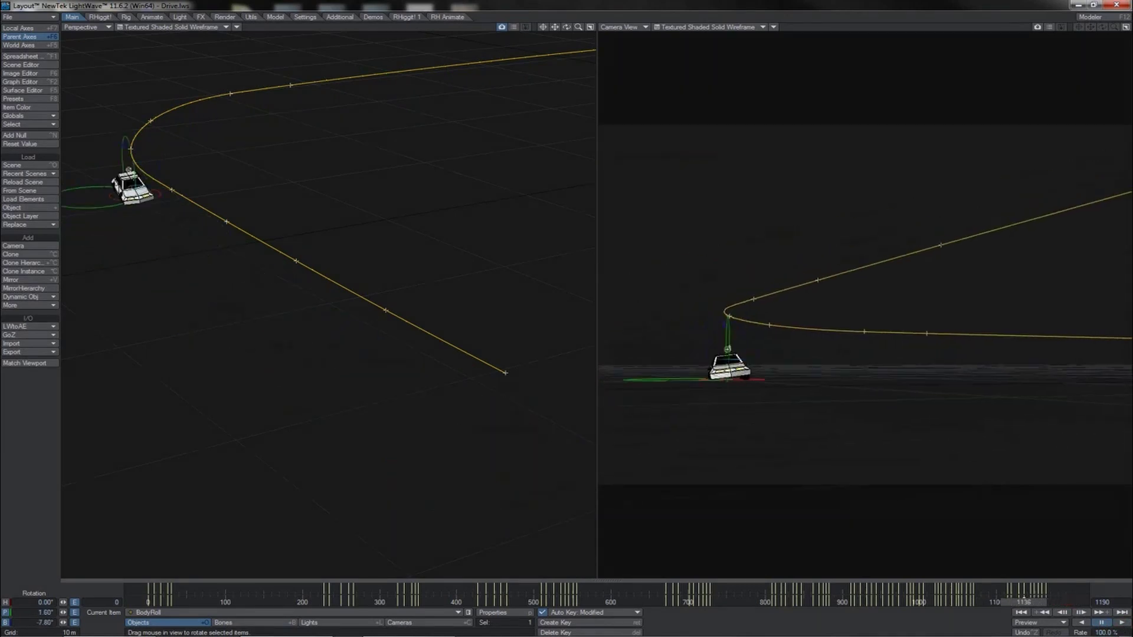
{"action": "left_click", "coordinate": [1102, 623]}
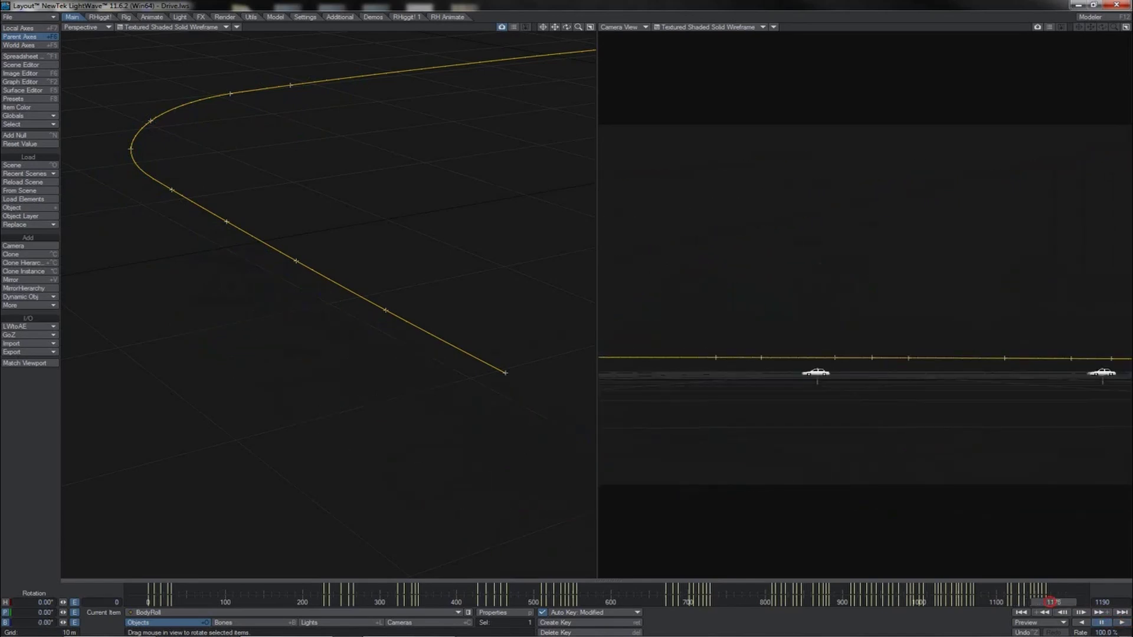
Reframe the earlier turn around frame 1050 and replay the section up to about frame 1115 to check BodyRoll's leaning.
{"action": "left_click_drag", "start_coordinate": [1051, 602], "coordinate": [959, 602]}
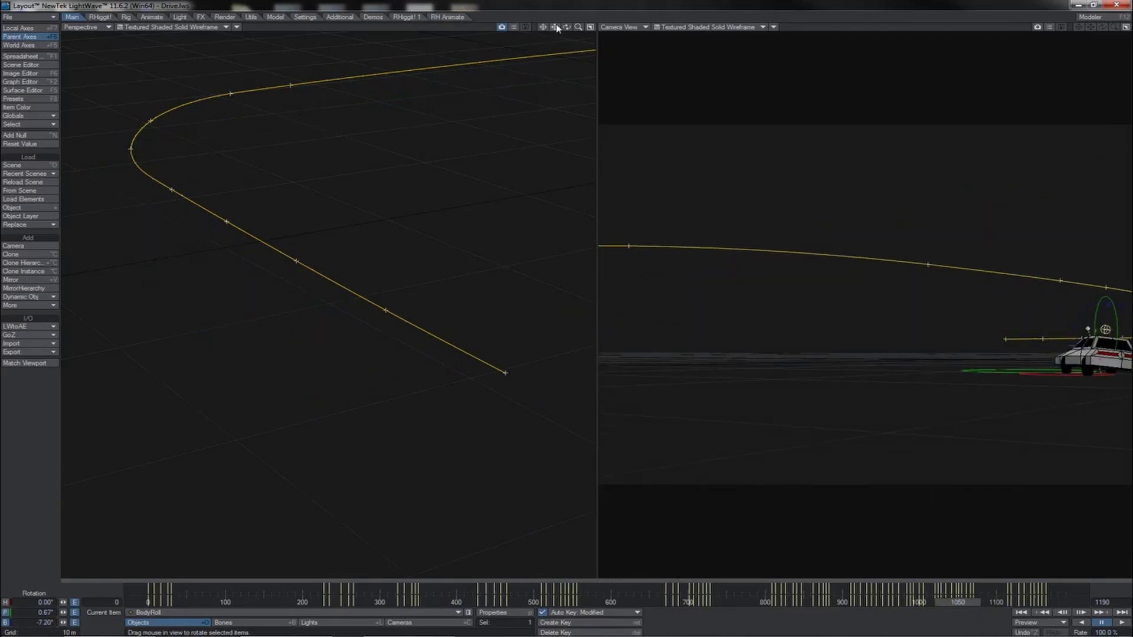
{"action": "left_click_drag", "start_coordinate": [543, 27], "coordinate": [481, 18]}
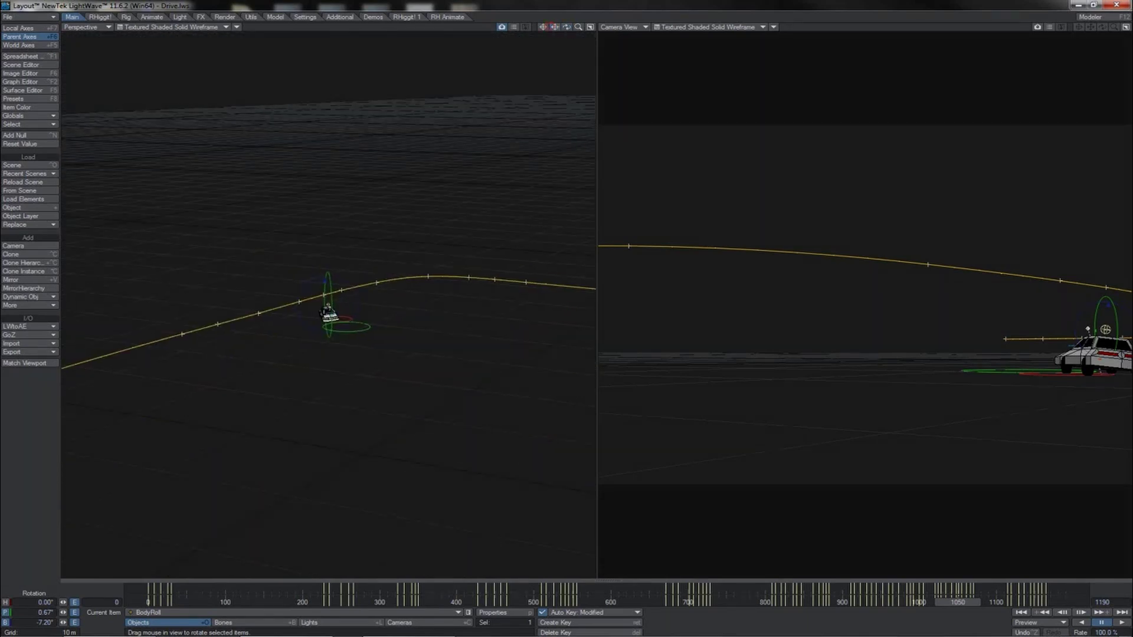
{"action": "left_click_drag", "start_coordinate": [554, 27], "coordinate": [409, 39]}
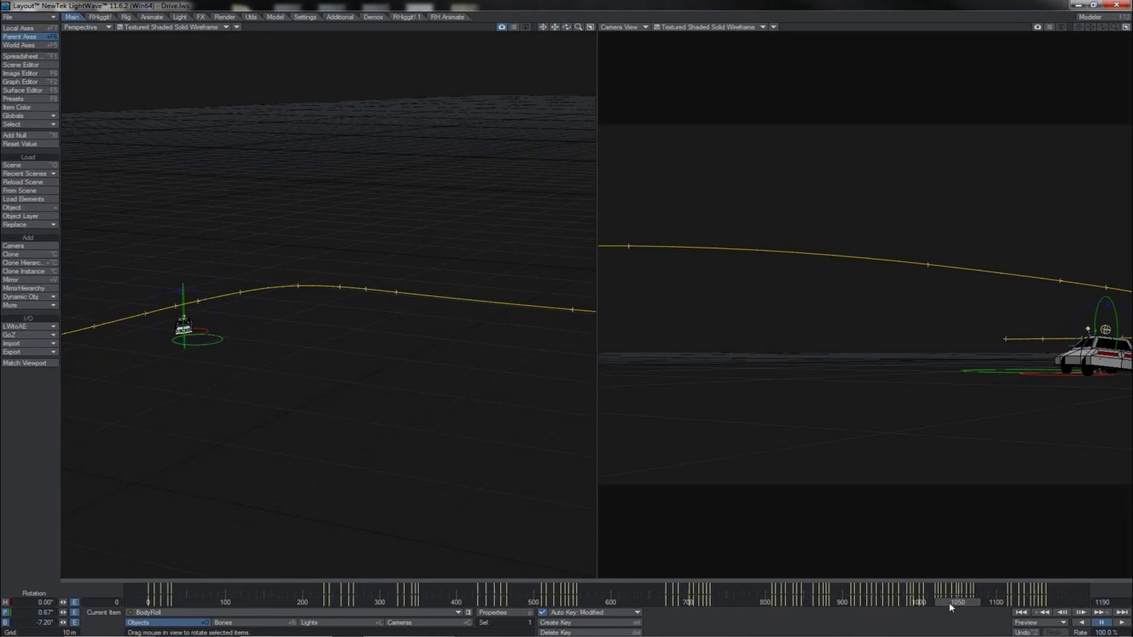
{"action": "left_click_drag", "start_coordinate": [950, 607], "coordinate": [909, 606]}
{"action": "left_click", "coordinate": [1121, 624]}
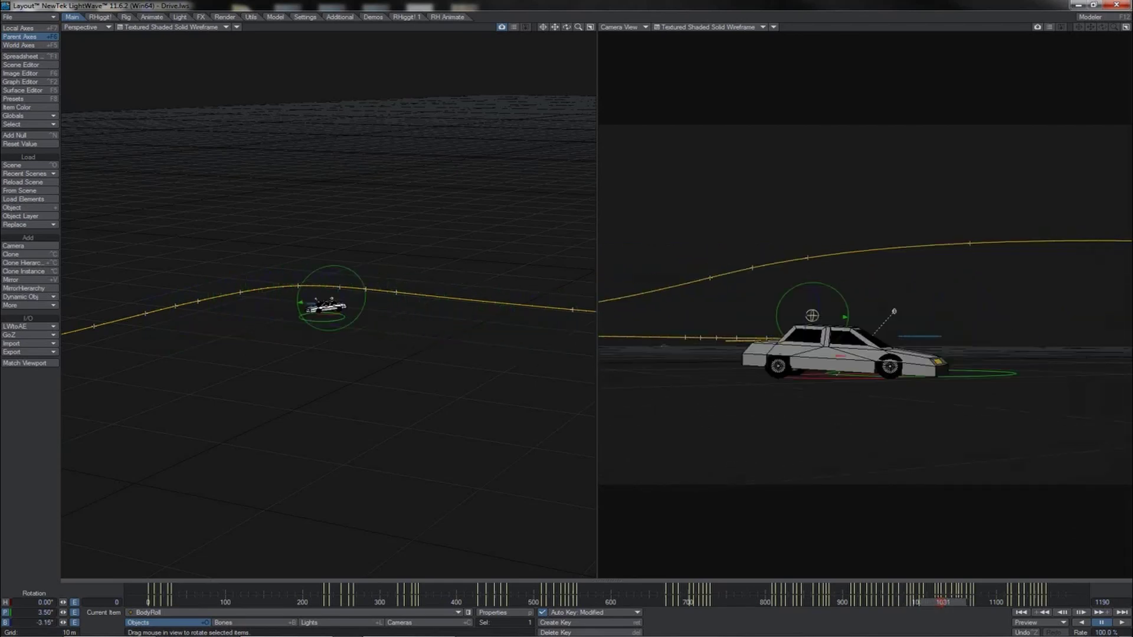
{"action": "left_click", "coordinate": [1102, 624]}
{"action": "left_click_drag", "start_coordinate": [957, 607], "coordinate": [910, 607]}
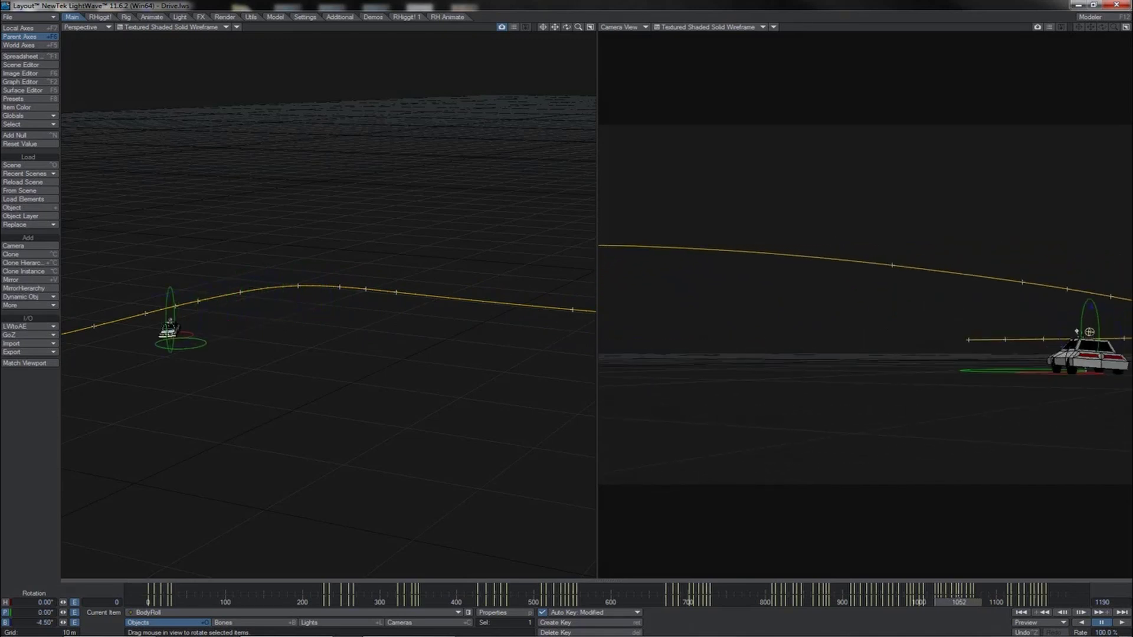
{"action": "left_click", "coordinate": [1122, 623]}
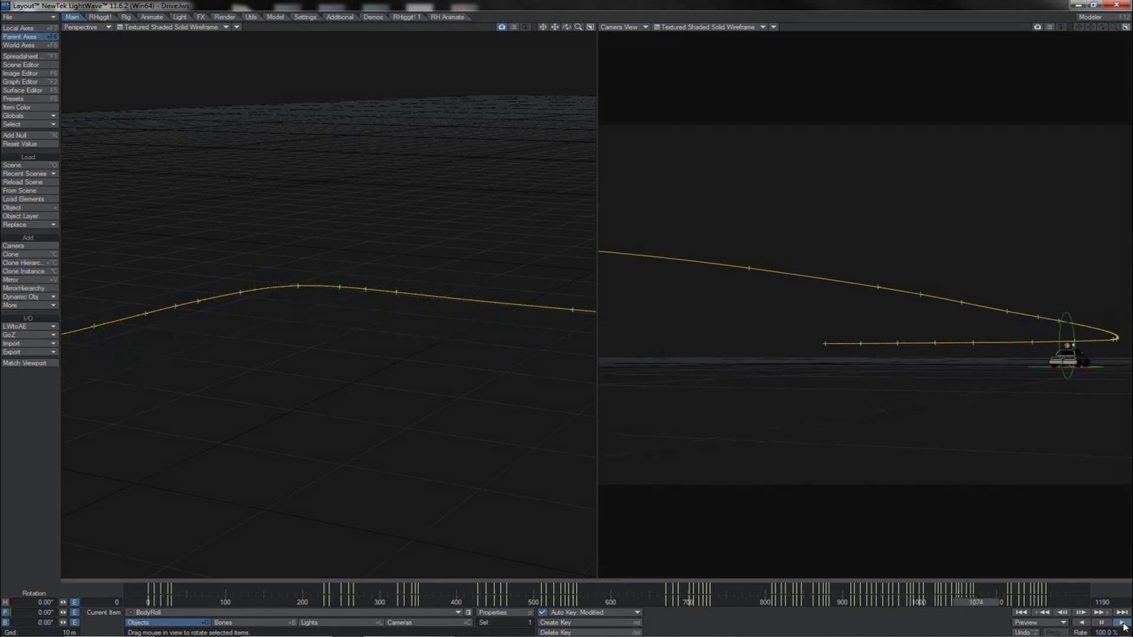
{"action": "left_click", "coordinate": [1103, 623]}
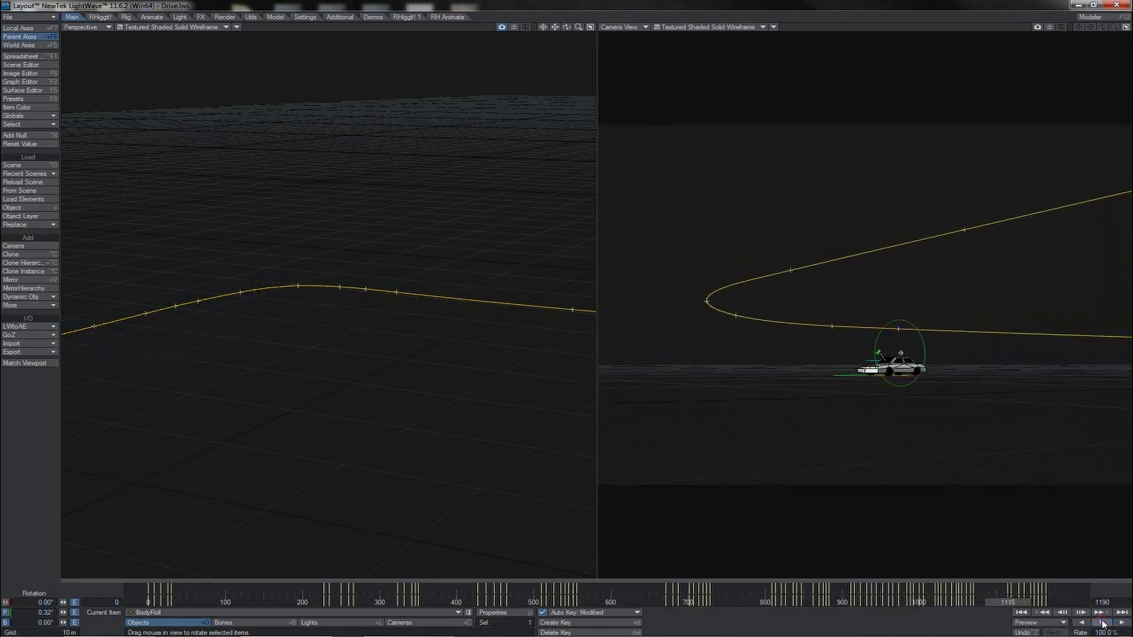
{"action": "left_click_drag", "start_coordinate": [1009, 601], "coordinate": [889, 602]}
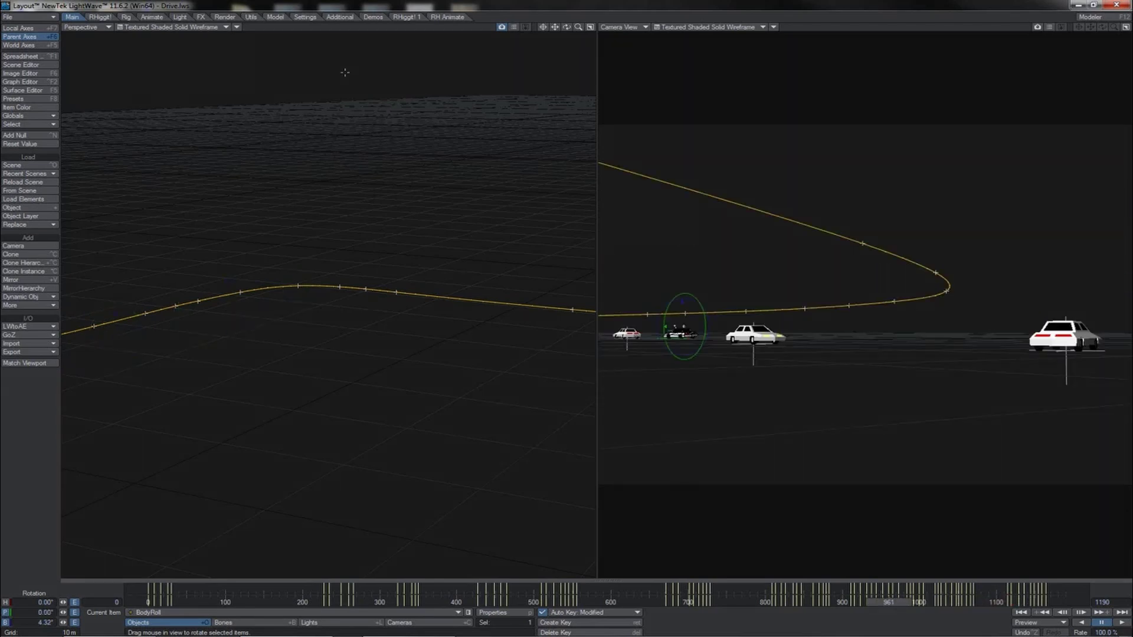
Open the Graph Editor and give all BodyRoll pitch and bank keys a TCB Spline incoming curve with tension 1.0.
{"action": "key", "text": "ctrl+F2"}
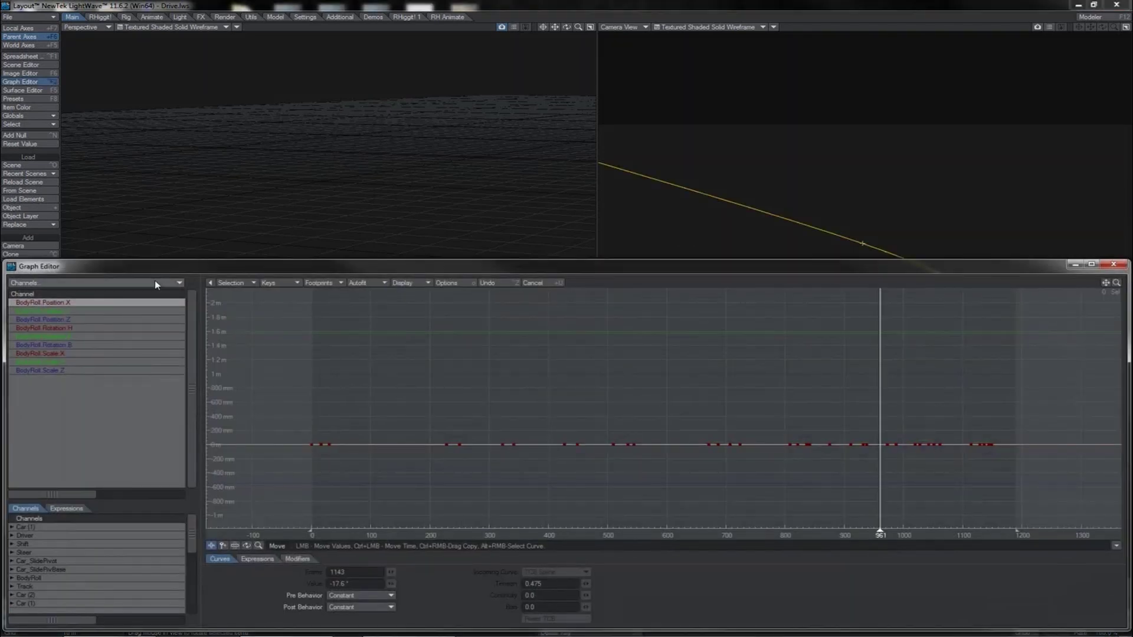
{"action": "left_click", "coordinate": [119, 336]}
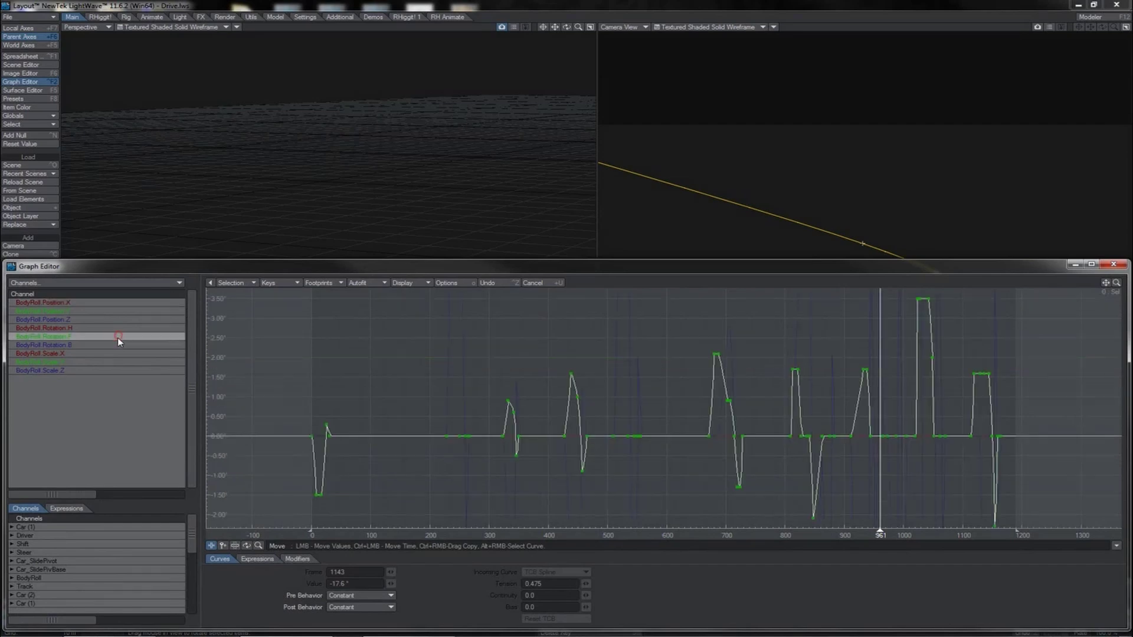
{"action": "left_click", "coordinate": [114, 344], "text": "shift"}
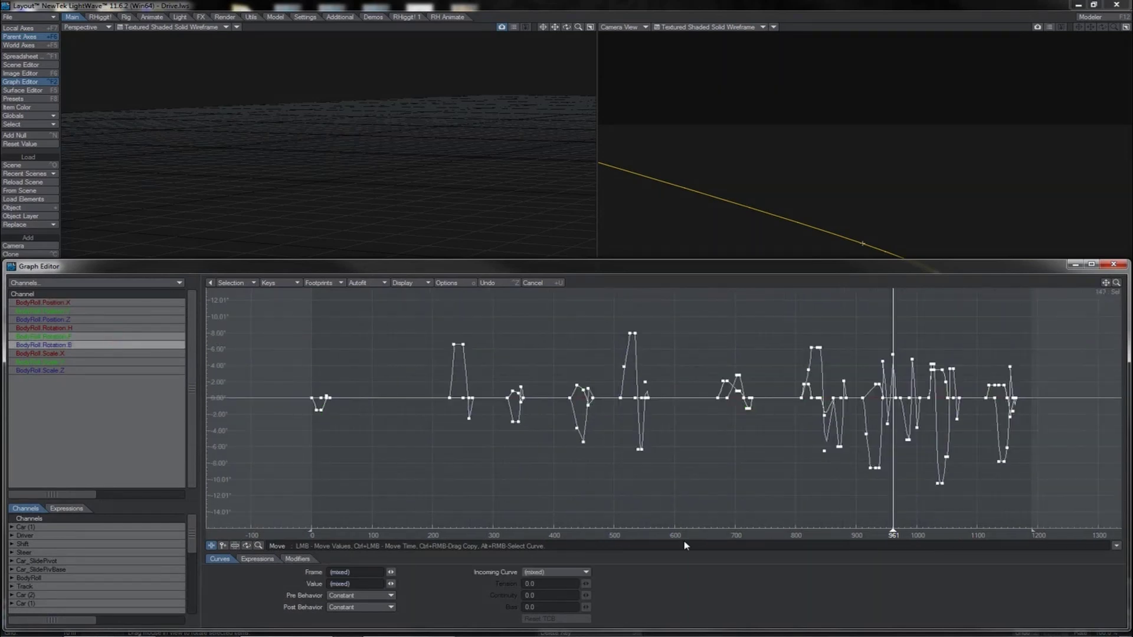
{"action": "left_click", "coordinate": [577, 574]}
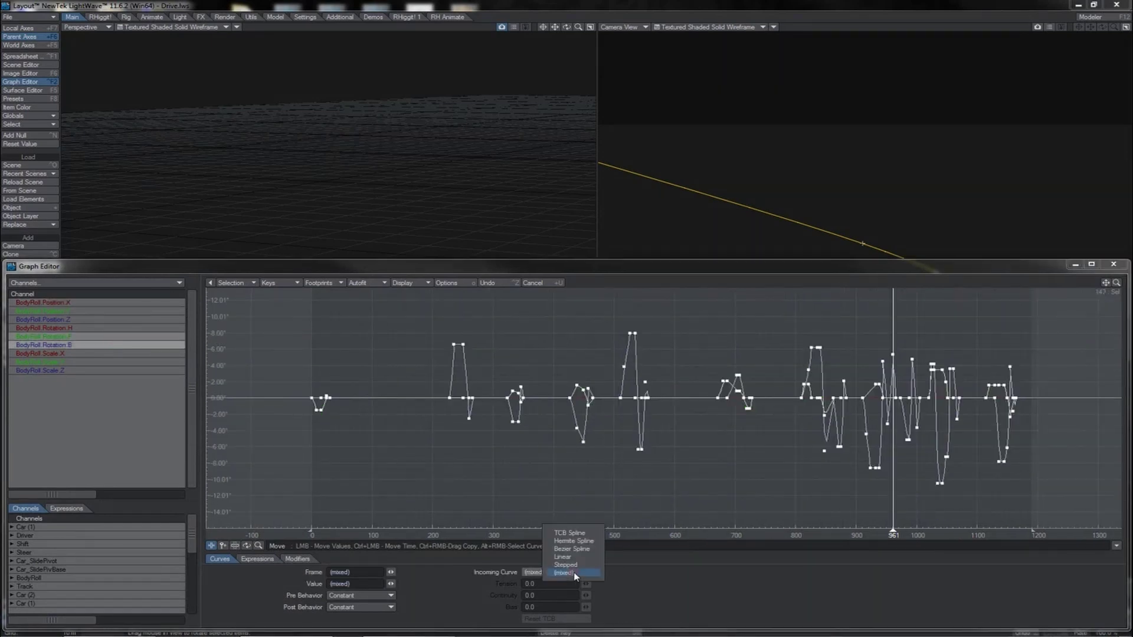
{"action": "left_click", "coordinate": [569, 533]}
{"action": "left_click", "coordinate": [519, 584]}
{"action": "type", "text": "1"}
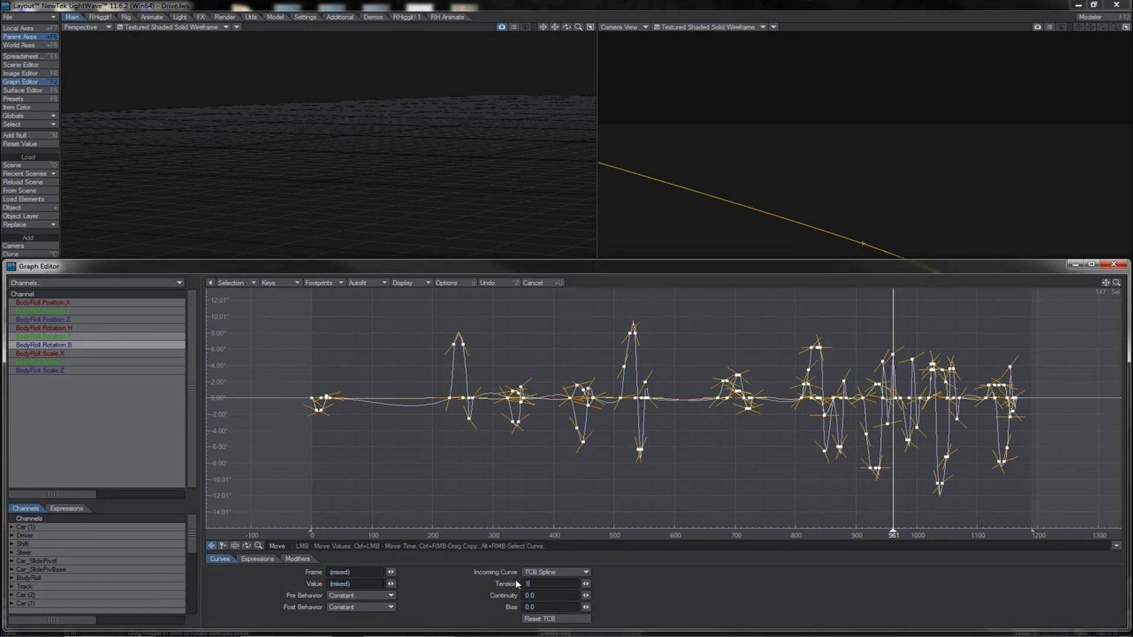
{"action": "key", "text": "Return"}
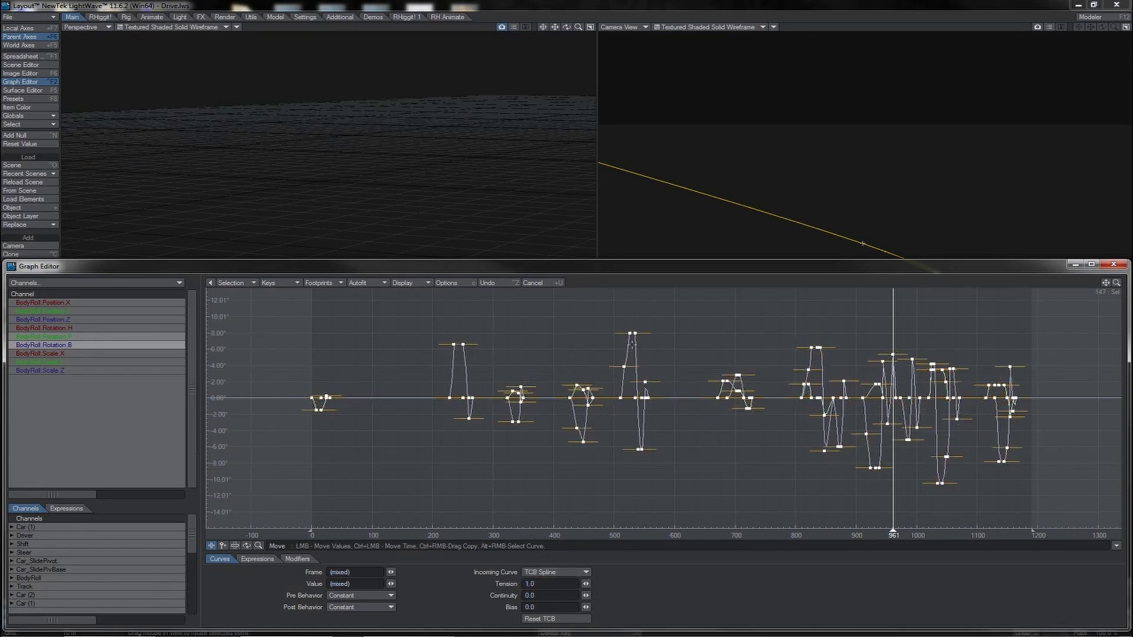
Lower the tension slightly on the -1.5° keys near frames 8–16 and the high bank keys near frames 235–250.
{"action": "right_click_drag", "start_coordinate": [550, 314], "coordinate": [287, 448]}
{"action": "key", "text": "shift+a"}
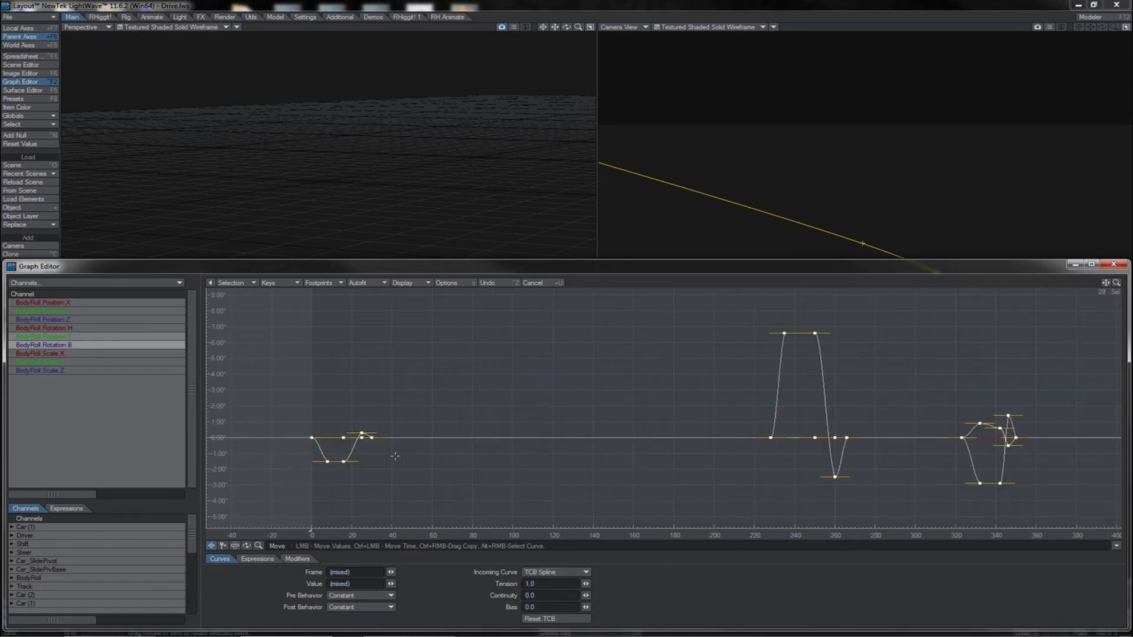
{"action": "right_click_drag", "start_coordinate": [382, 452], "coordinate": [318, 471]}
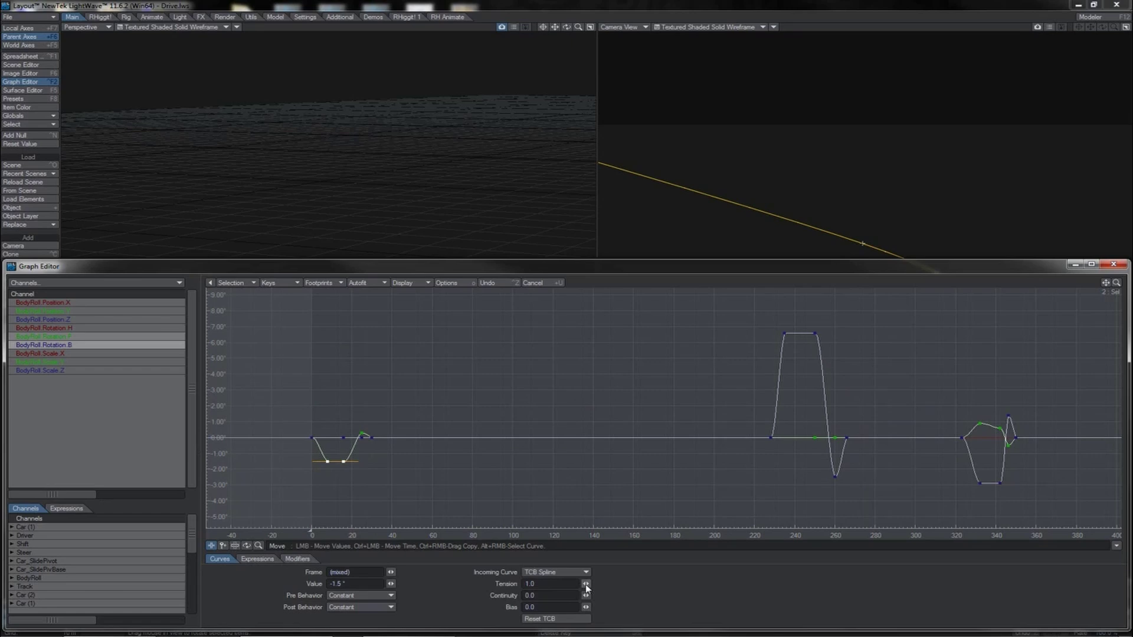
{"action": "left_click_drag", "start_coordinate": [586, 587], "coordinate": [584, 588]}
{"action": "right_click_drag", "start_coordinate": [824, 325], "coordinate": [773, 345]}
{"action": "left_click_drag", "start_coordinate": [586, 588], "coordinate": [584, 588]}
{"action": "right_click_drag", "start_coordinate": [802, 323], "coordinate": [768, 348]}
{"action": "left_click_drag", "start_coordinate": [585, 584], "coordinate": [583, 584]}
Soften the bank keys near frames 332–342, and reduce the pitch key's tension at frame 342 to 0.135.
{"action": "right_click_drag", "start_coordinate": [1006, 481], "coordinate": [967, 492]}
{"action": "left_click_drag", "start_coordinate": [586, 583], "coordinate": [582, 584]}
{"action": "left_click", "coordinate": [979, 483]}
{"action": "left_click_drag", "start_coordinate": [586, 583], "coordinate": [583, 583]}
{"action": "left_click", "coordinate": [999, 429]}
{"action": "left_click_drag", "start_coordinate": [585, 584], "coordinate": [578, 583]}
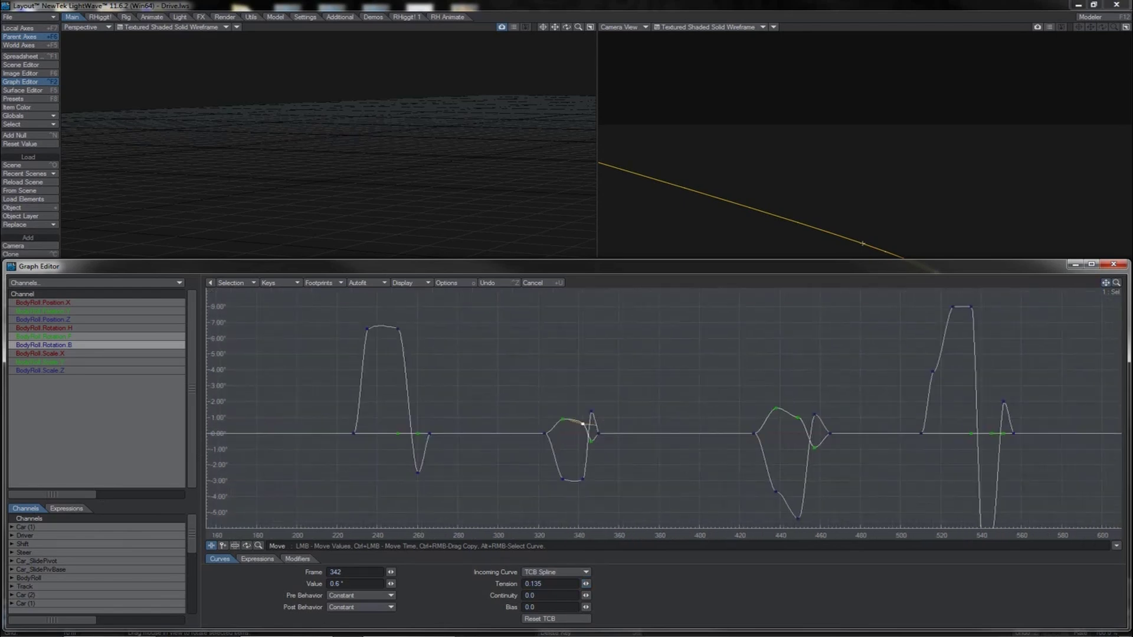
Set tension 0.0 on the mid-slope pitch and bank keys near frames 438–449, and 0.26 on the bank key at frame 516.
{"action": "left_click_drag", "start_coordinate": [1106, 282], "coordinate": [944, 267]}
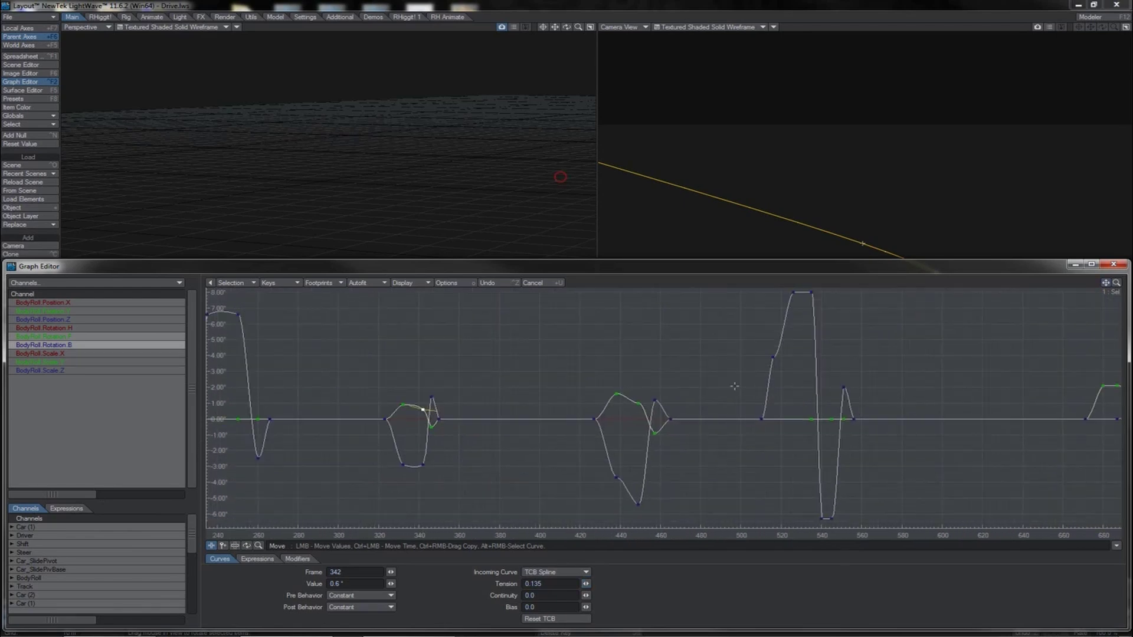
{"action": "left_click", "coordinate": [638, 404]}
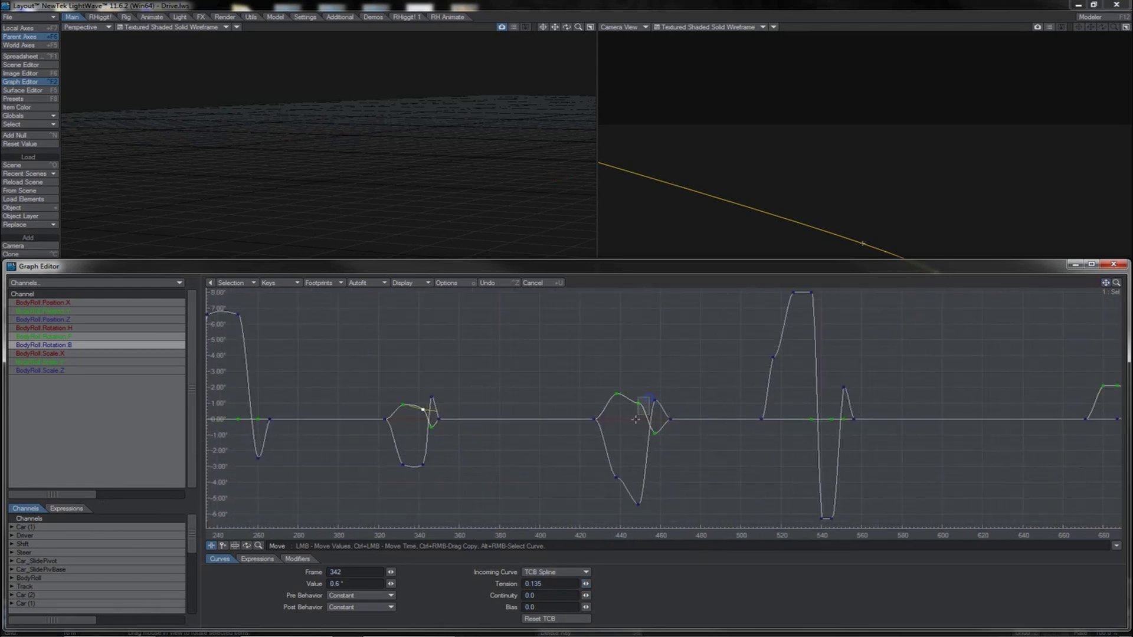
{"action": "left_click", "coordinate": [616, 478], "text": "shift"}
{"action": "mouse_move", "coordinate": [587, 583]}
{"action": "left_mouse_down"}
{"action": "mouse_move", "coordinate": [569, 584]}
{"action": "mouse_move", "coordinate": [585, 583]}
{"action": "left_mouse_up"}
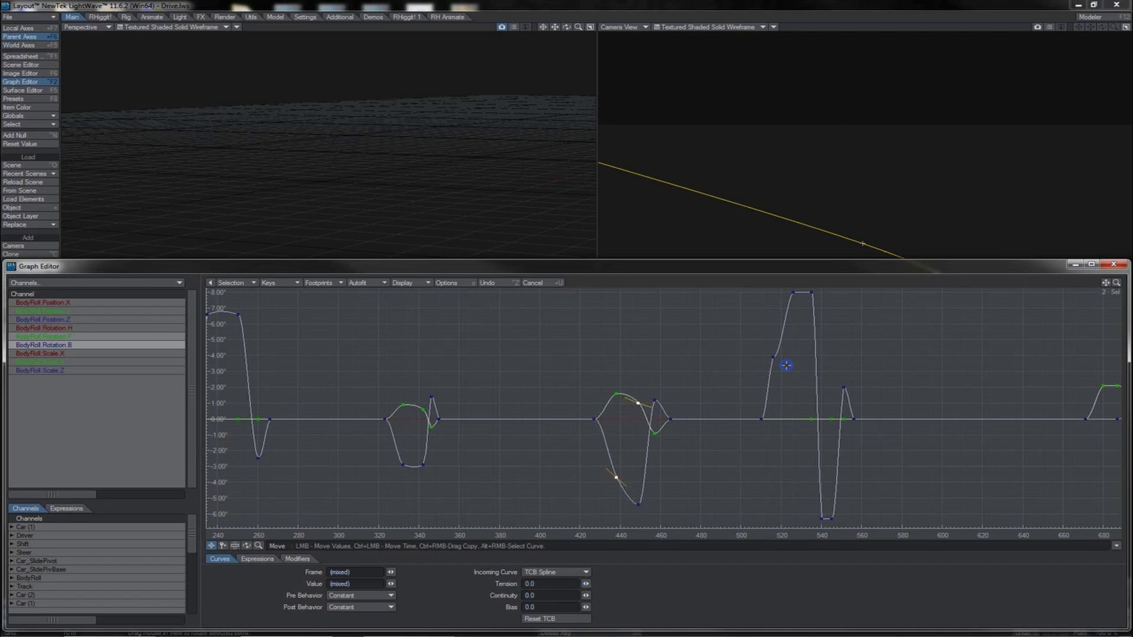
{"action": "right_click_drag", "start_coordinate": [787, 366], "coordinate": [760, 352]}
{"action": "left_click_drag", "start_coordinate": [586, 584], "coordinate": [573, 584]}
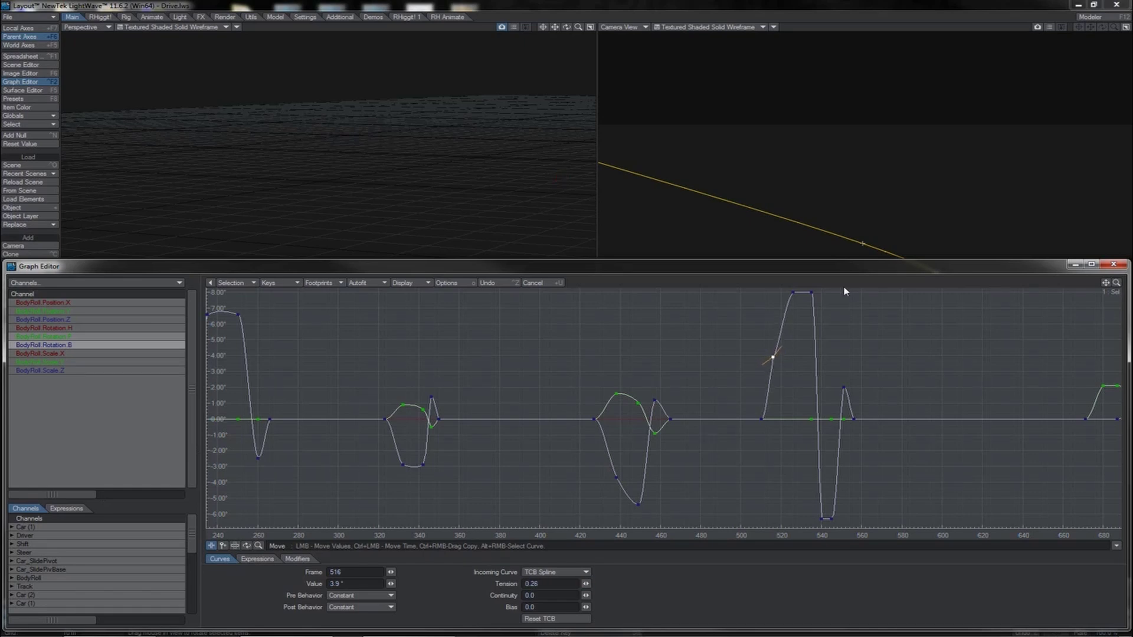
Round off the 8° bank peak near frame 530, and set tension 0.915 on the -6.3° bank keys near frame 542.
{"action": "right_click_drag", "start_coordinate": [825, 301], "coordinate": [780, 291]}
{"action": "left_click_drag", "start_coordinate": [585, 583], "coordinate": [584, 586]}
{"action": "left_click", "coordinate": [794, 292]}
{"action": "left_click", "coordinate": [585, 584]}
{"action": "left_click_drag", "start_coordinate": [586, 584], "coordinate": [583, 584]}
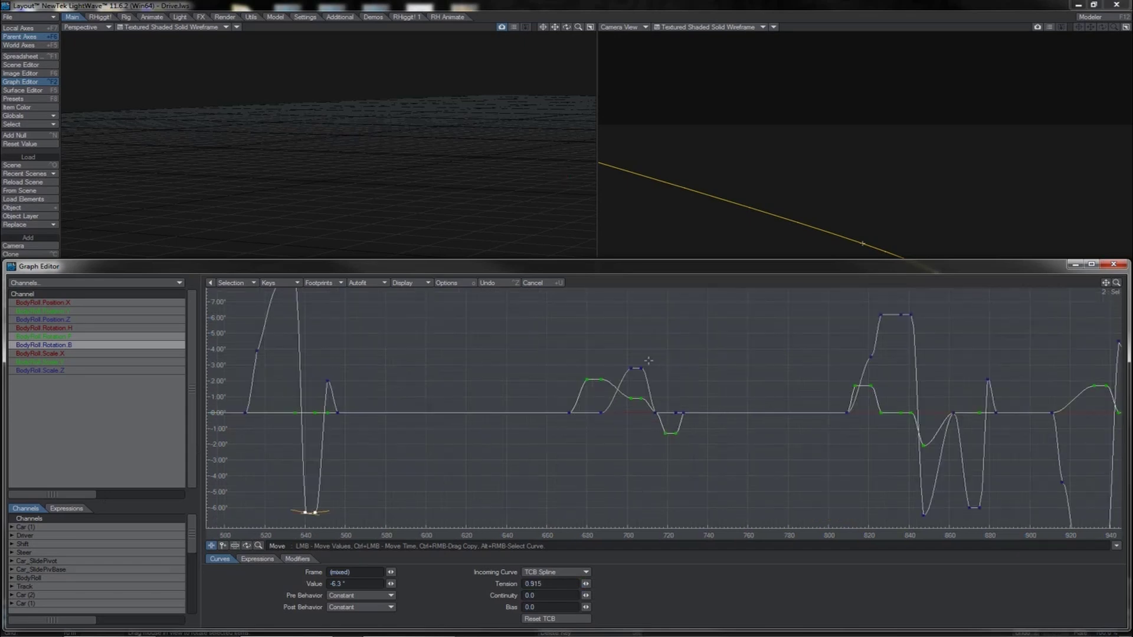
Soften the turn around frames 680–725, with tension 0.585 on the -1.3° pitch keys and 0.34 on the pitch key at frame 714.
{"action": "left_click_drag", "start_coordinate": [647, 358], "coordinate": [582, 388]}
{"action": "left_click_drag", "start_coordinate": [586, 584], "coordinate": [581, 584]}
{"action": "left_click_drag", "start_coordinate": [684, 424], "coordinate": [651, 444]}
{"action": "left_click_drag", "start_coordinate": [586, 584], "coordinate": [596, 583]}
{"action": "left_click", "coordinate": [138, 336]}
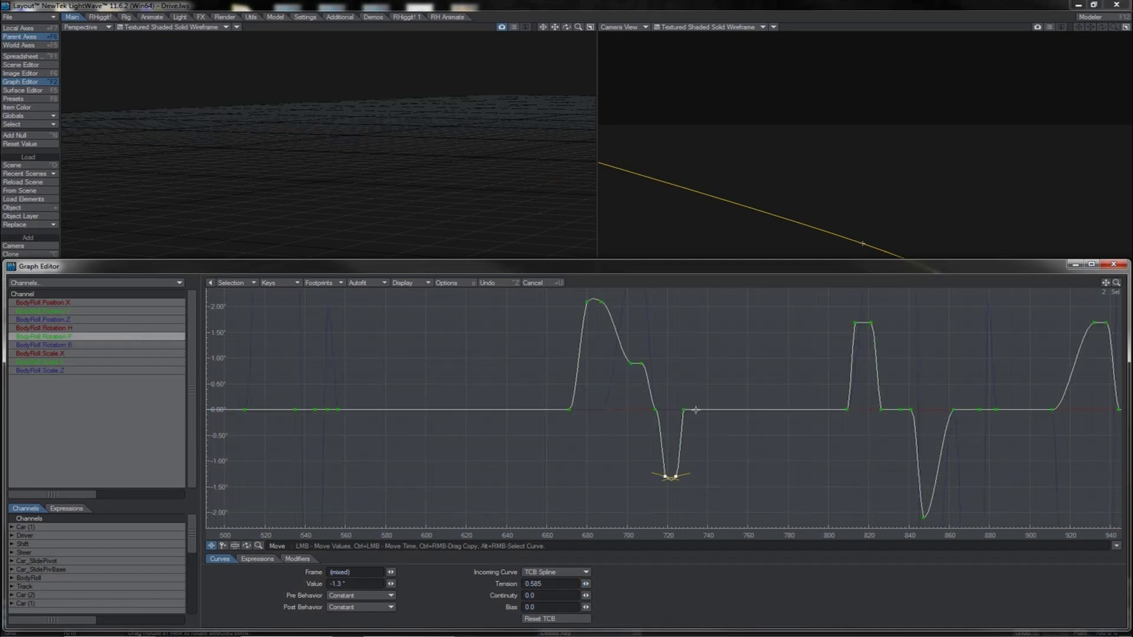
{"action": "left_click", "coordinate": [656, 409]}
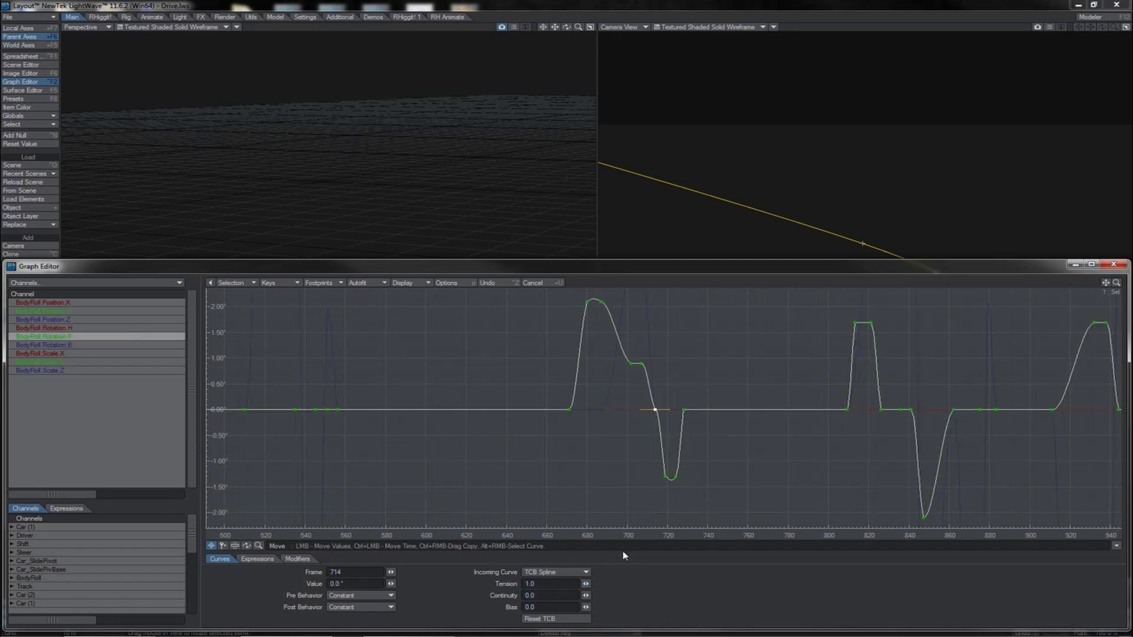
{"action": "left_click", "coordinate": [585, 584]}
{"action": "left_click_drag", "start_coordinate": [586, 584], "coordinate": [551, 584]}
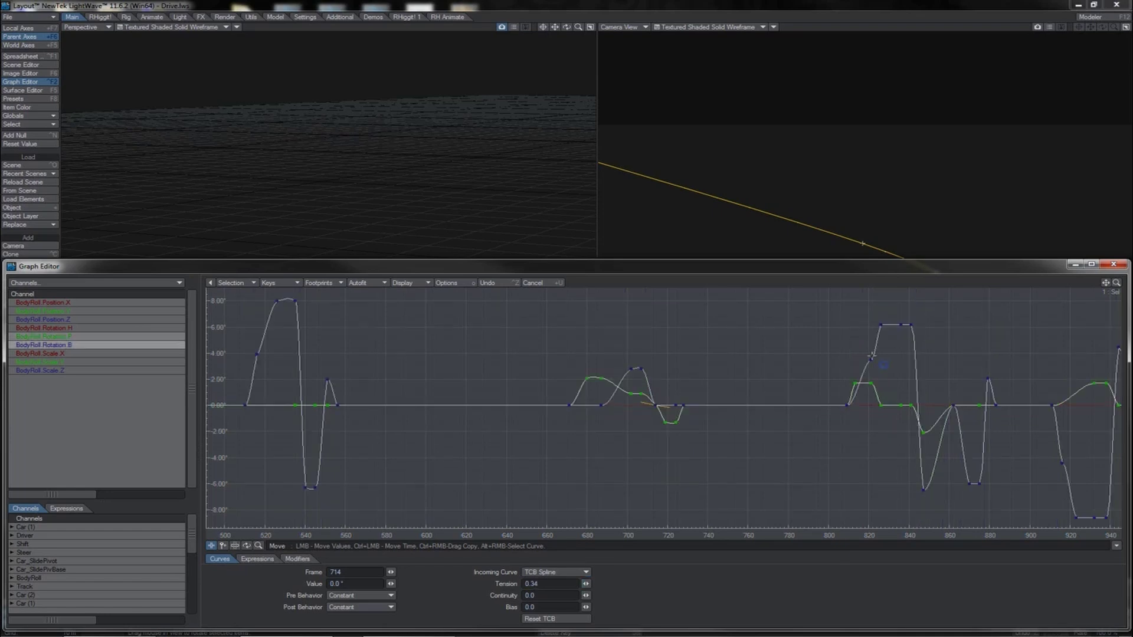
Lower the tension on the rising bank keys near frames 821–826 and on the pitch peak near frames 813–821.
{"action": "left_click", "coordinate": [871, 358]}
{"action": "left_click_drag", "start_coordinate": [585, 584], "coordinate": [521, 584]}
{"action": "left_click", "coordinate": [881, 325]}
{"action": "left_click_drag", "start_coordinate": [586, 583], "coordinate": [586, 566]}
{"action": "right_click_drag", "start_coordinate": [874, 380], "coordinate": [842, 387]}
{"action": "left_click_drag", "start_coordinate": [585, 583], "coordinate": [585, 555]}
Set tension 0.825 on the -6° bank keys near frame 873, and pick the zero pitch key at frame 862.
{"action": "right_click_drag", "start_coordinate": [989, 479], "coordinate": [956, 496]}
{"action": "left_click_drag", "start_coordinate": [585, 584], "coordinate": [586, 572]}
{"action": "left_click", "coordinate": [154, 337]}
{"action": "left_click", "coordinate": [954, 409]}
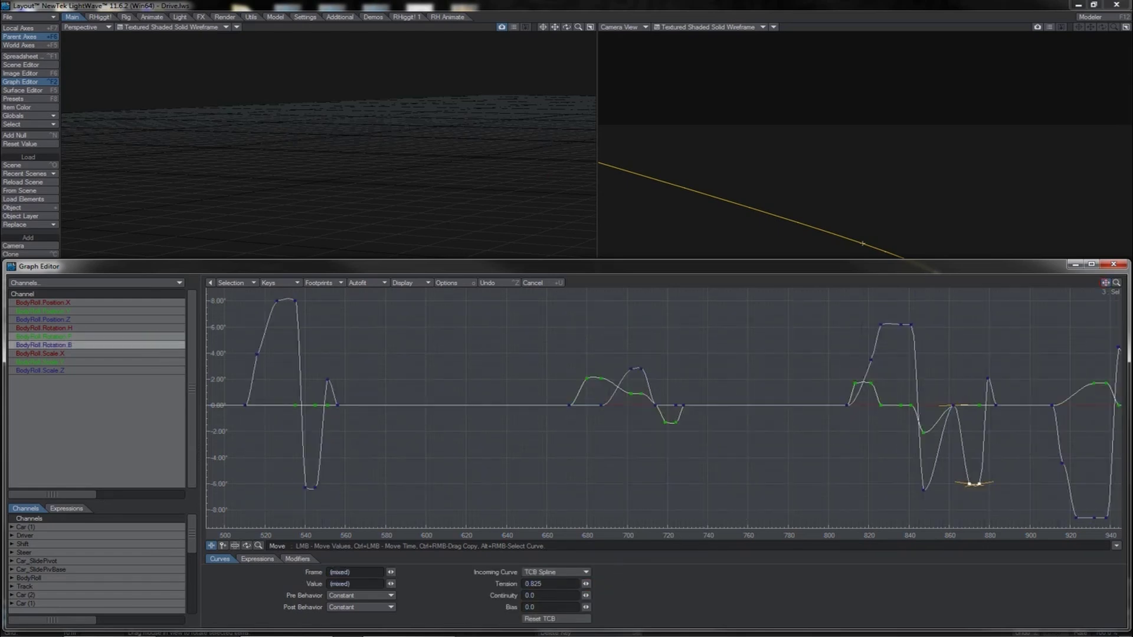
Soften the bank keys leading into the deep dip near frames 915–922 and the -5° bank keys near frame 986.
{"action": "left_click_drag", "start_coordinate": [962, 320], "coordinate": [573, 296], "text": "alt"}
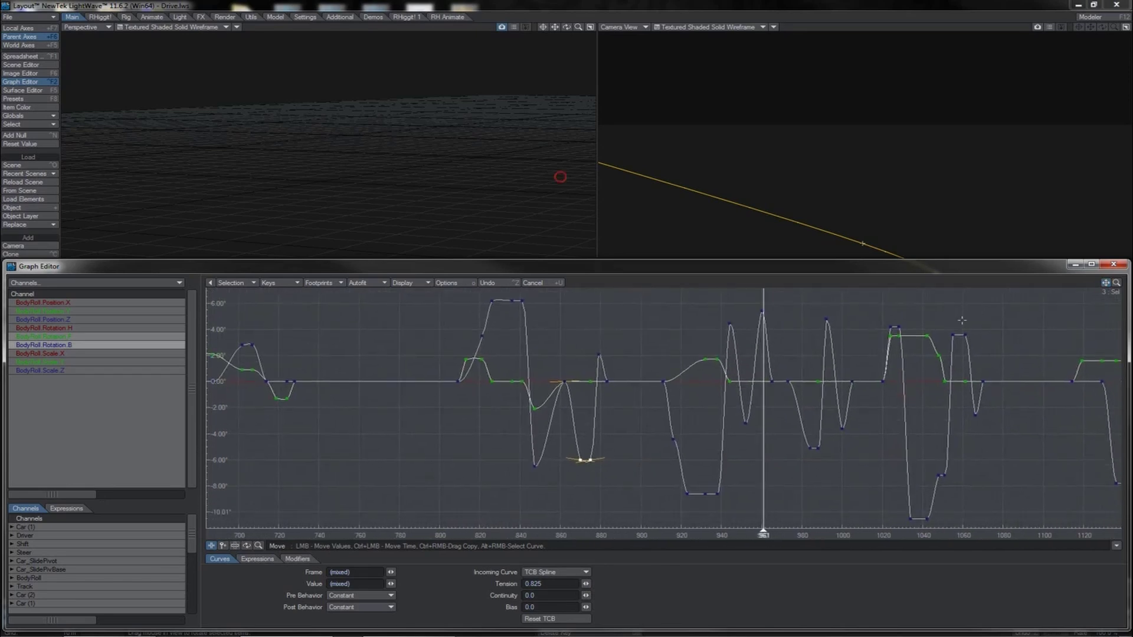
{"action": "left_click", "coordinate": [673, 439]}
{"action": "mouse_move", "coordinate": [586, 584]}
{"action": "left_mouse_down"}
{"action": "mouse_move", "coordinate": [561, 584]}
{"action": "mouse_move", "coordinate": [578, 584]}
{"action": "left_mouse_up"}
{"action": "left_click", "coordinate": [687, 494]}
{"action": "right_click_drag", "start_coordinate": [826, 437], "coordinate": [798, 462]}
{"action": "left_click_drag", "start_coordinate": [587, 585], "coordinate": [565, 584]}
Reduce the tension on the zero keys near frames 965–973 and the turn's keys from frame 1024, using 0.82 for the pitch key at 1024.
{"action": "left_click", "coordinate": [771, 382]}
{"action": "right_click_drag", "start_coordinate": [792, 372], "coordinate": [765, 394]}
{"action": "left_click_drag", "start_coordinate": [586, 584], "coordinate": [575, 583]}
{"action": "left_click_drag", "start_coordinate": [586, 583], "coordinate": [583, 584]}
{"action": "right_click_drag", "start_coordinate": [931, 510], "coordinate": [891, 528]}
{"action": "key", "text": "ctrl+z"}
{"action": "left_click_drag", "start_coordinate": [586, 583], "coordinate": [587, 583]}
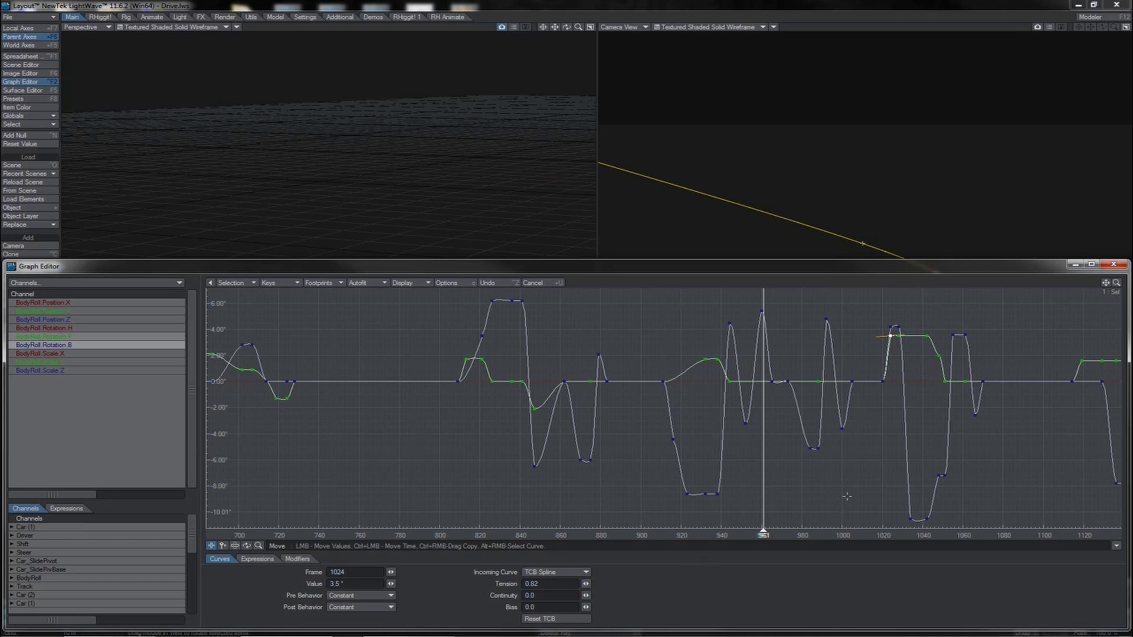
Set tension 0.135 on the pitch key at frame 1048, and soften the following zero key and the 3.6° bank keys near frame 1058.
{"action": "left_click", "coordinate": [939, 355]}
{"action": "mouse_move", "coordinate": [586, 584]}
{"action": "left_mouse_down"}
{"action": "mouse_move", "coordinate": [529, 583]}
{"action": "mouse_move", "coordinate": [586, 584]}
{"action": "left_mouse_up"}
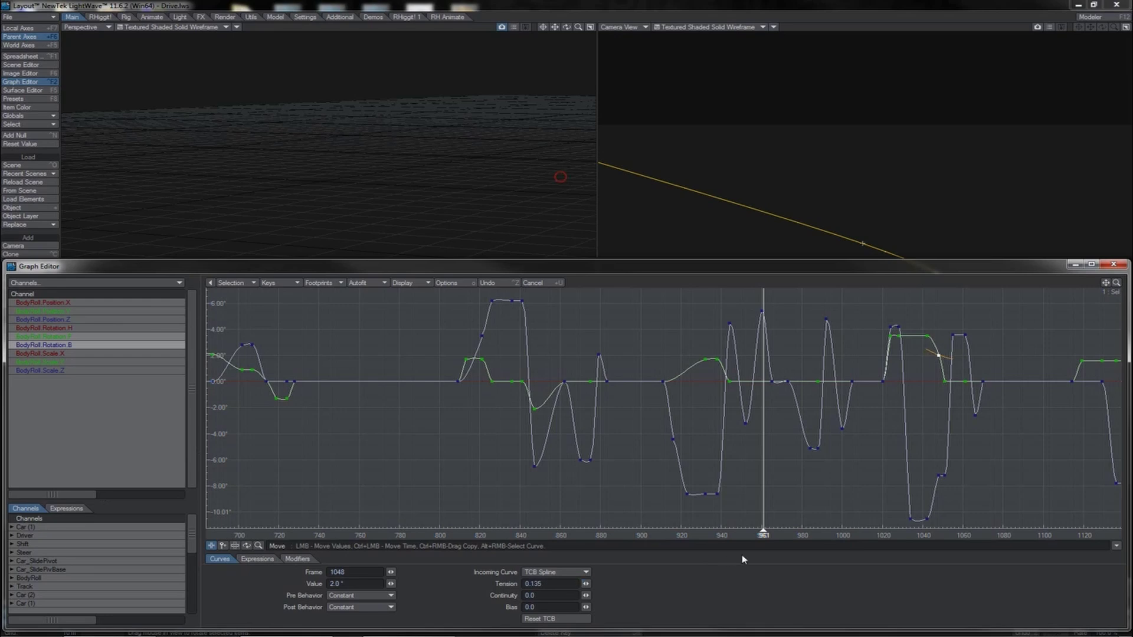
{"action": "left_click", "coordinate": [945, 382]}
{"action": "left_click_drag", "start_coordinate": [585, 584], "coordinate": [583, 584]}
{"action": "right_click_drag", "start_coordinate": [981, 325], "coordinate": [943, 348]}
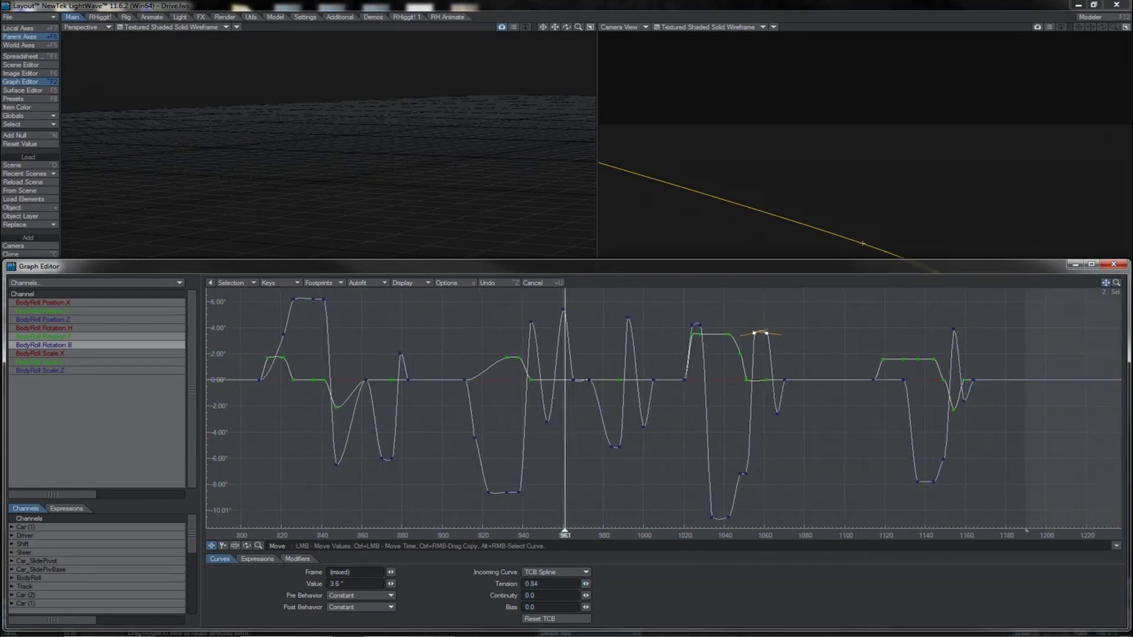
Soften the pitch and bank keys of the last turn around frames 1115–1155, and return the animation to frame 0.
{"action": "left_click_drag", "start_coordinate": [1033, 309], "coordinate": [1010, 311], "text": "alt"}
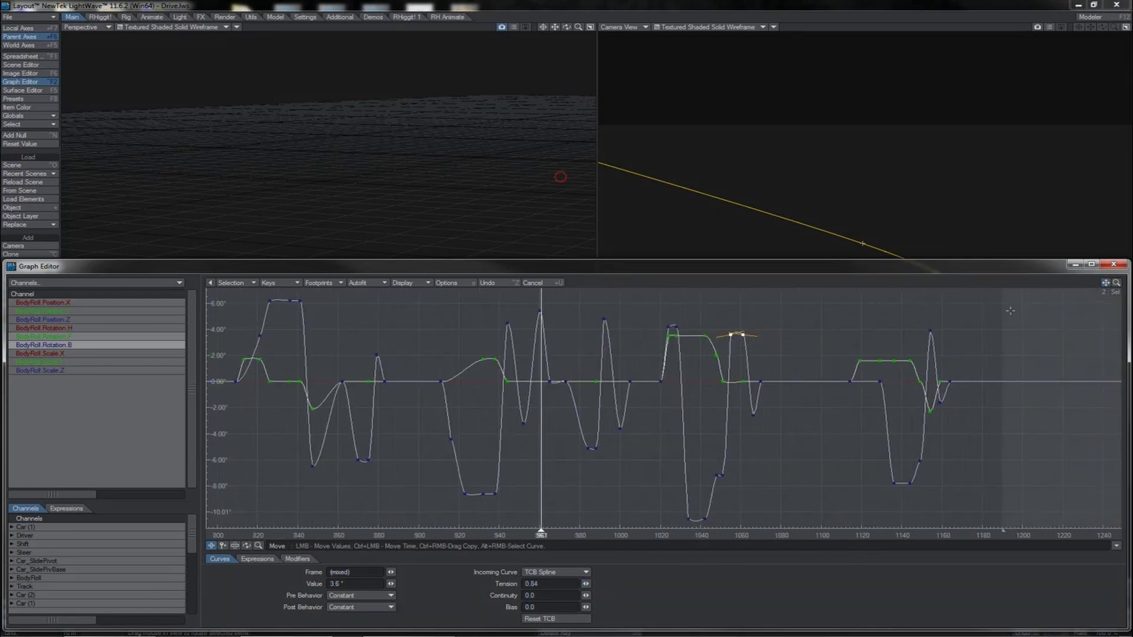
{"action": "left_click", "coordinate": [860, 360]}
{"action": "left_click_drag", "start_coordinate": [586, 583], "coordinate": [559, 584]}
{"action": "right_click_drag", "start_coordinate": [916, 473], "coordinate": [883, 486]}
{"action": "mouse_move", "coordinate": [586, 584]}
{"action": "left_mouse_down"}
{"action": "mouse_move", "coordinate": [571, 583]}
{"action": "mouse_move", "coordinate": [581, 584]}
{"action": "left_mouse_up"}
{"action": "left_click", "coordinate": [919, 461]}
{"action": "right_click_drag", "start_coordinate": [925, 374], "coordinate": [910, 397]}
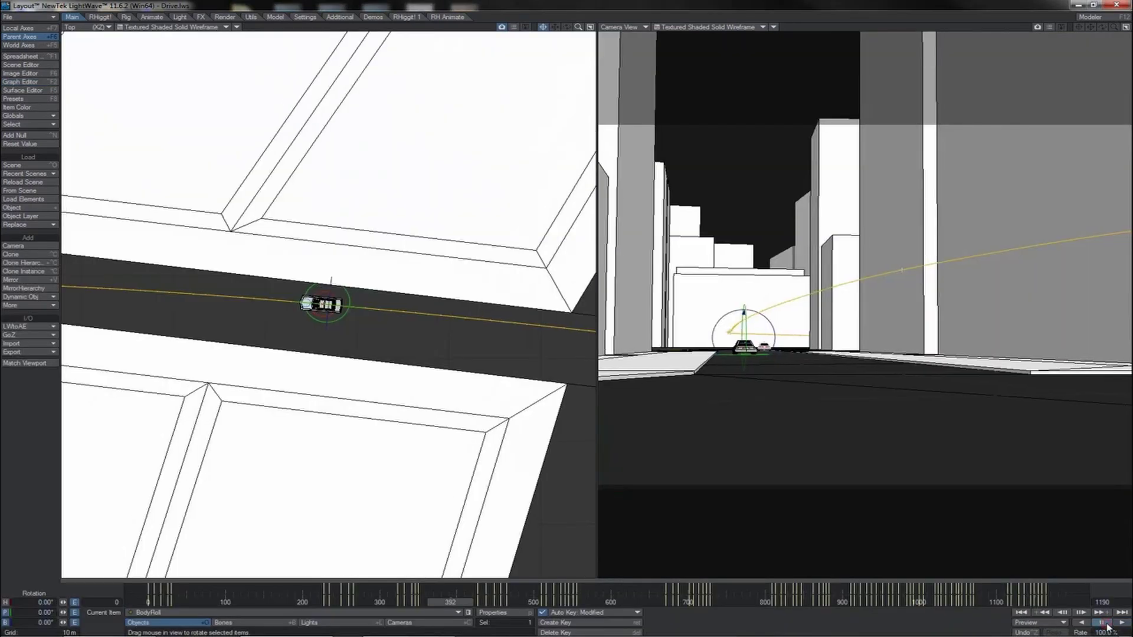
{"action": "left_click", "coordinate": [1022, 614]}
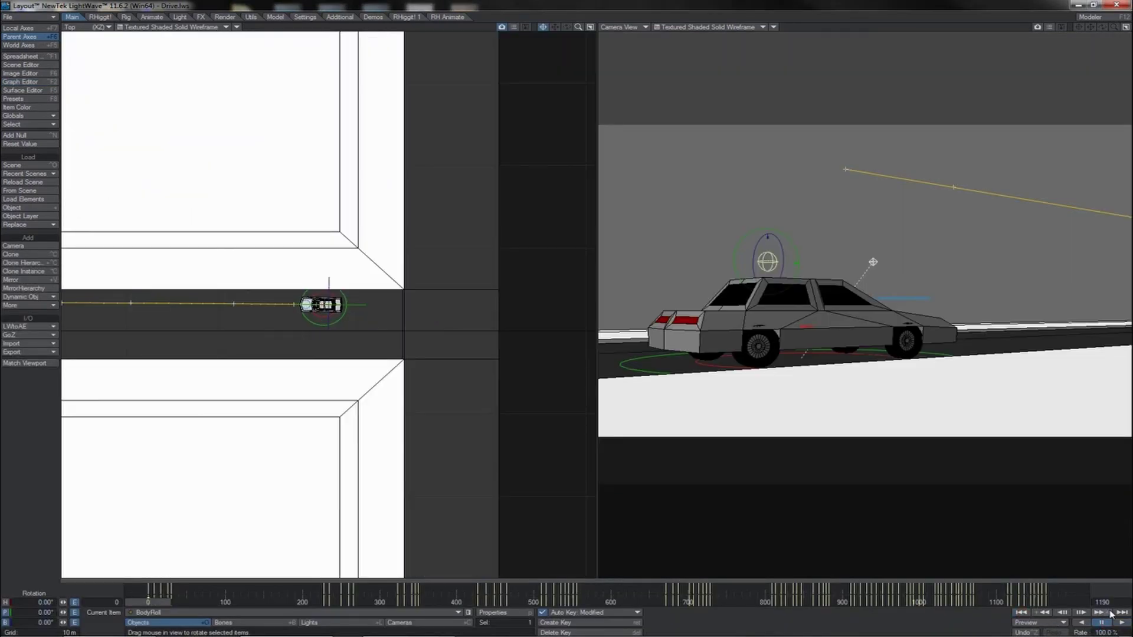
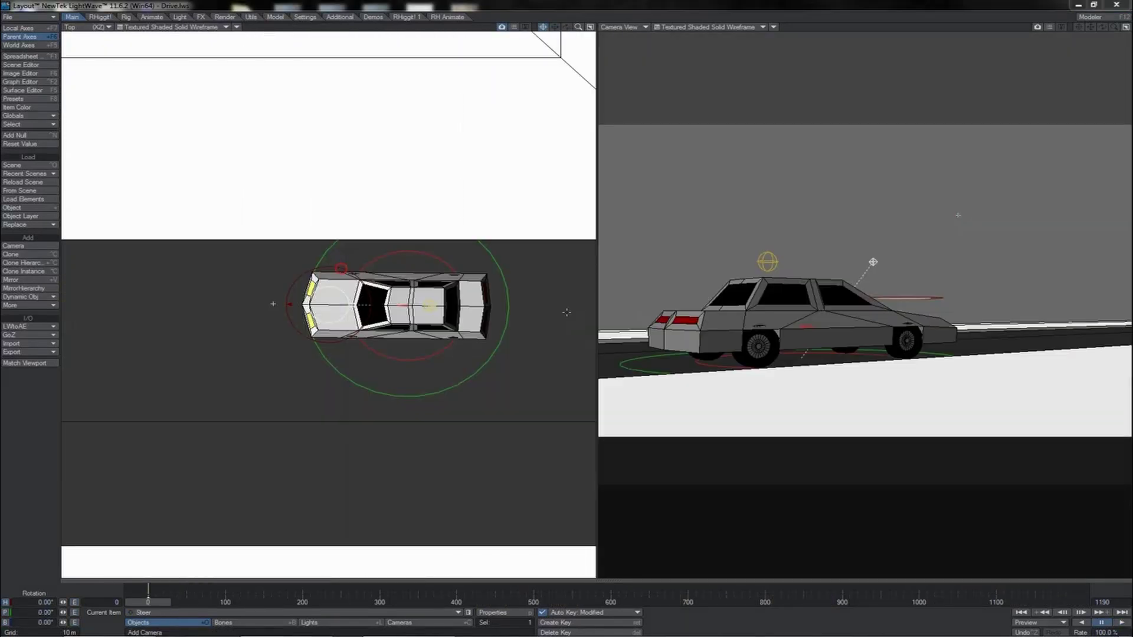
Show the top view as Front Face Wireframe, enlarge the car's front wheels, and test the Steer control's rotation.
{"action": "left_click_drag", "start_coordinate": [342, 269], "coordinate": [301, 332]}
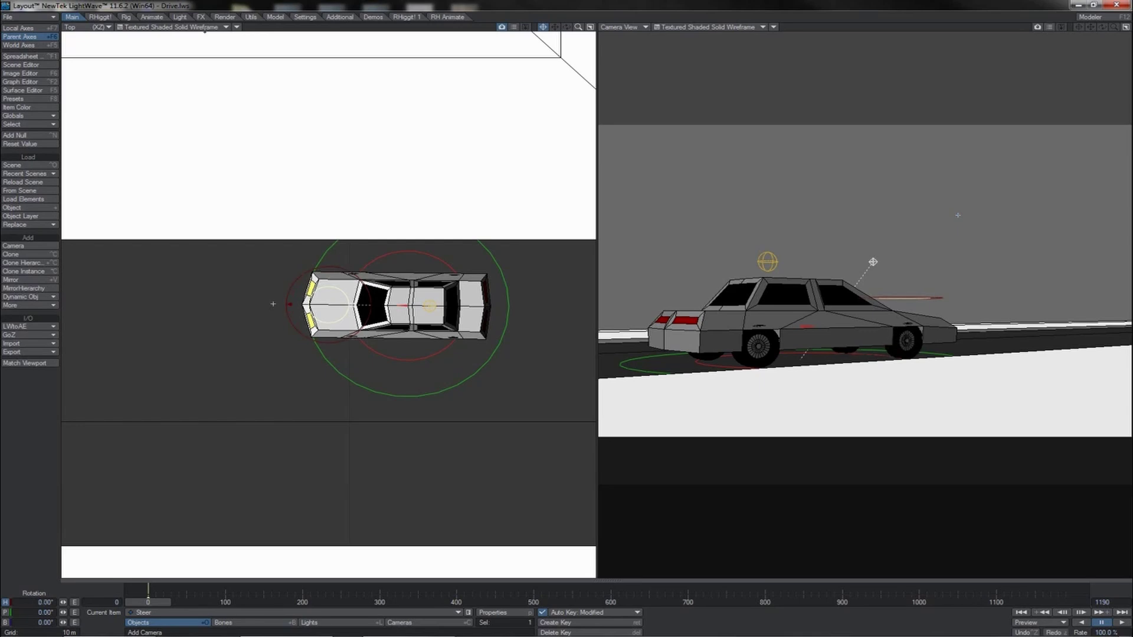
{"action": "left_click", "coordinate": [206, 34]}
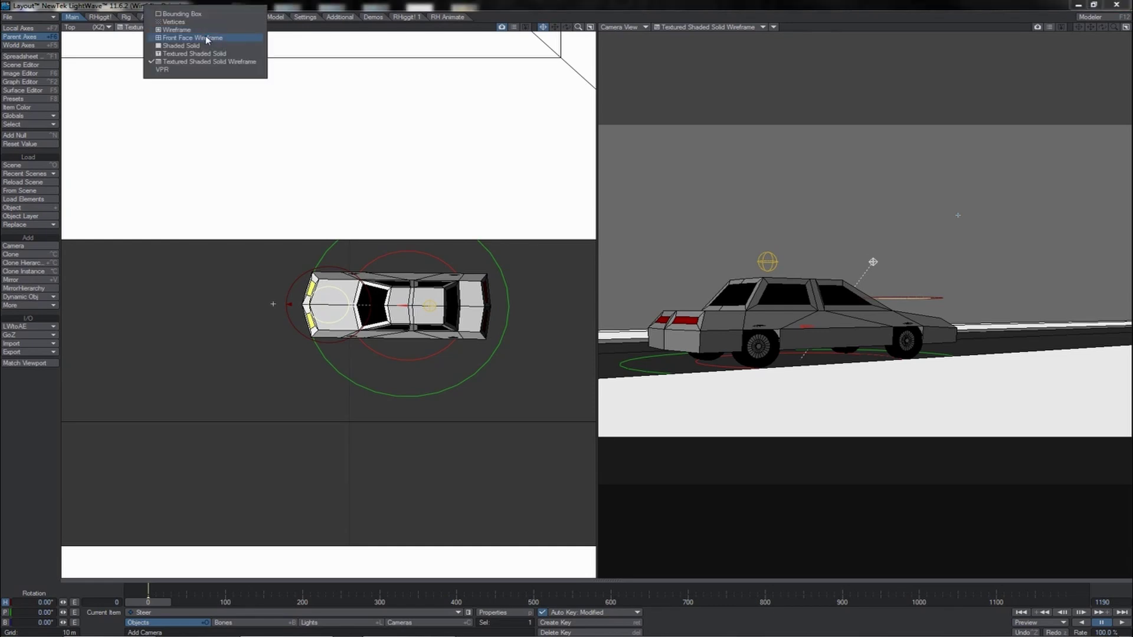
{"action": "left_click", "coordinate": [206, 37]}
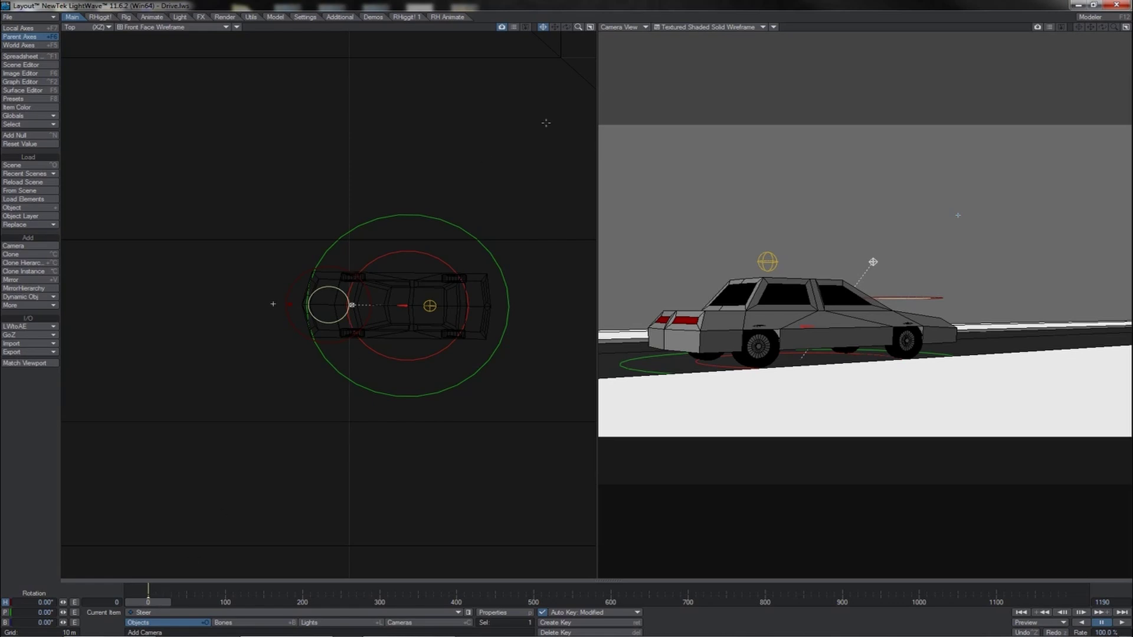
{"action": "left_click_drag", "start_coordinate": [579, 26], "coordinate": [627, 27]}
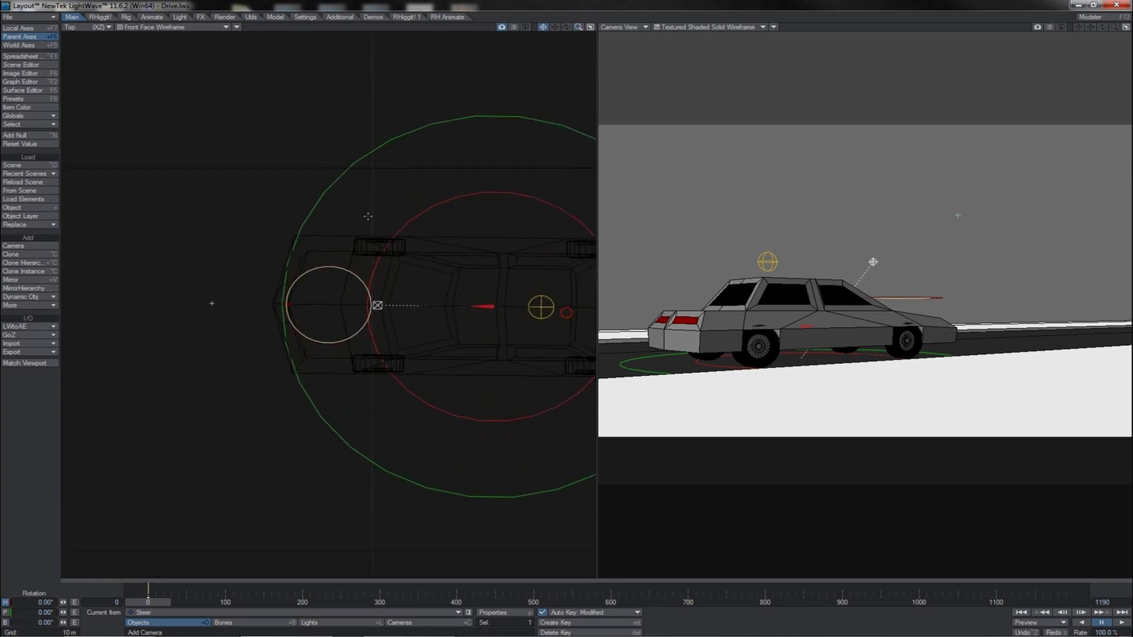
{"action": "mouse_move", "coordinate": [355, 275]}
{"action": "left_mouse_down"}
{"action": "mouse_move", "coordinate": [313, 275]}
{"action": "mouse_move", "coordinate": [408, 275]}
{"action": "mouse_move", "coordinate": [336, 275]}
{"action": "mouse_move", "coordinate": [372, 275]}
{"action": "left_mouse_up"}
{"action": "key", "text": "ctrl+z"}
Find where the car starts turning, and key the Steer control with its wheels straight at frame 54.
{"action": "left_click_drag", "start_coordinate": [156, 602], "coordinate": [186, 603]}
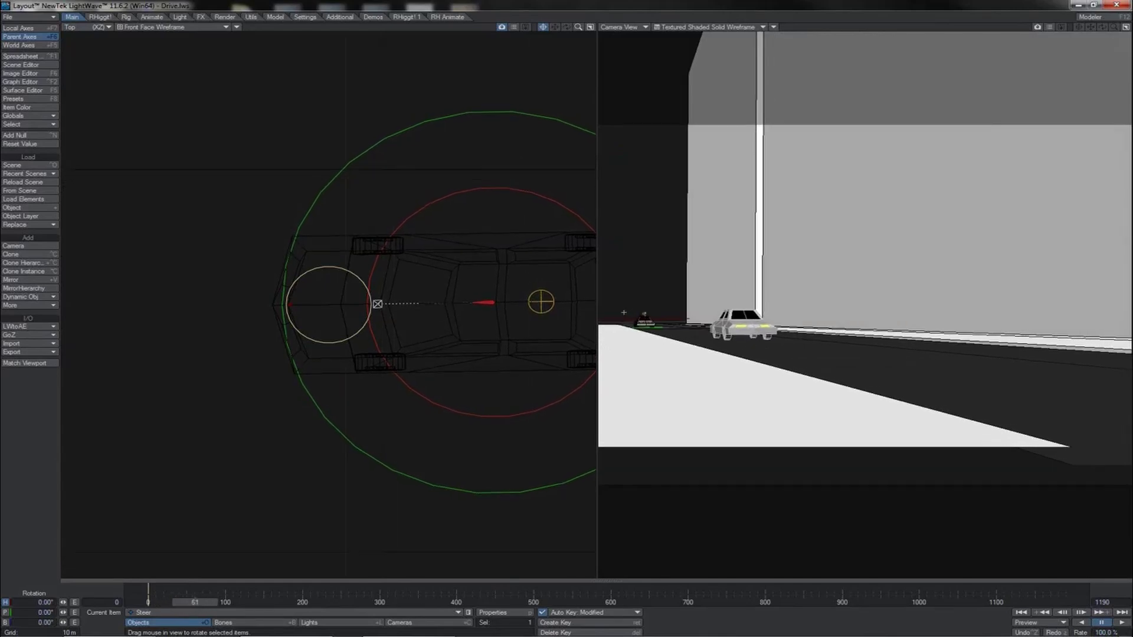
{"action": "left_click_drag", "start_coordinate": [197, 603], "coordinate": [186, 602]}
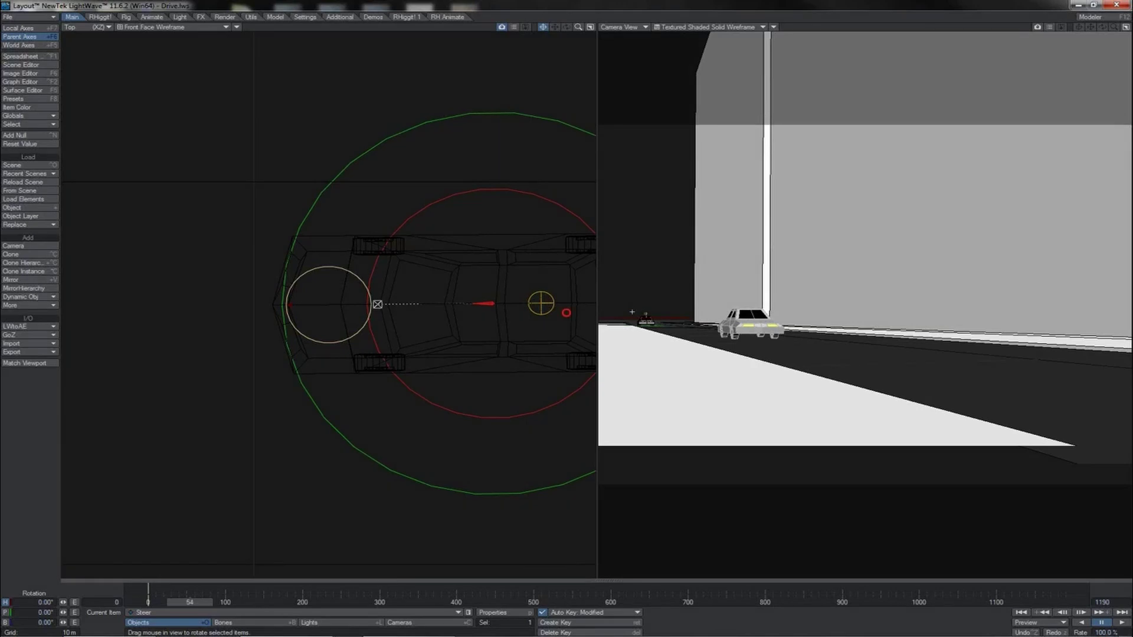
{"action": "key", "text": "Return"}
{"action": "key", "text": "Return"}
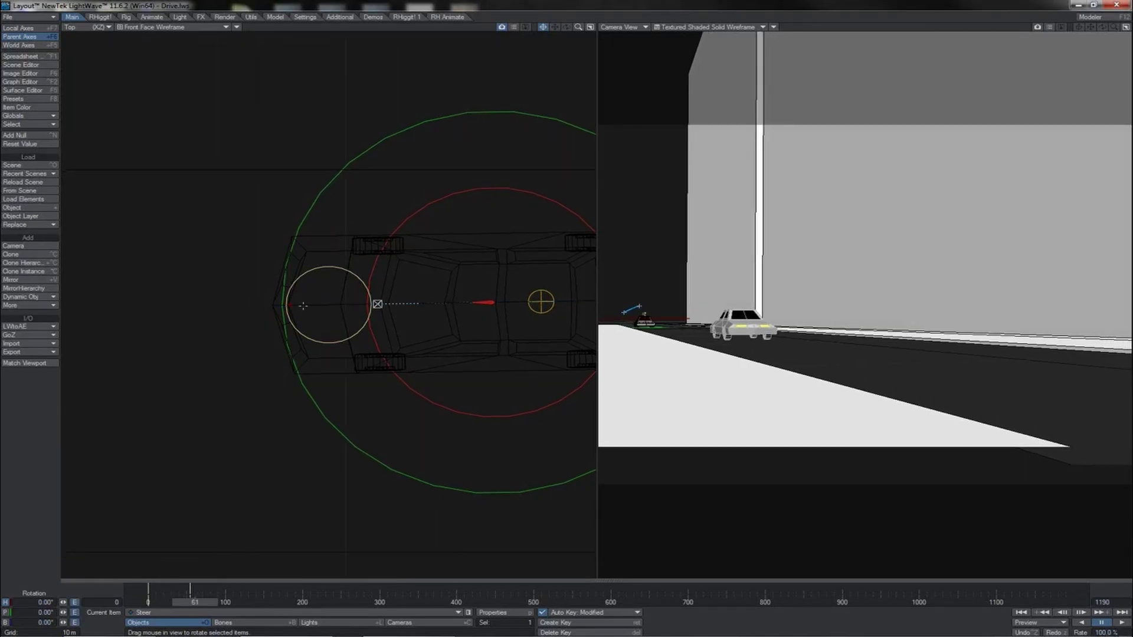
Turn the Steer control's heading to -3.50° around frame 66, and increase the turn to -7.80° at the next key.
{"action": "key", "text": "Right"}
{"action": "key", "text": "Right"}
{"action": "left_click_drag", "start_coordinate": [350, 276], "coordinate": [350, 276]}
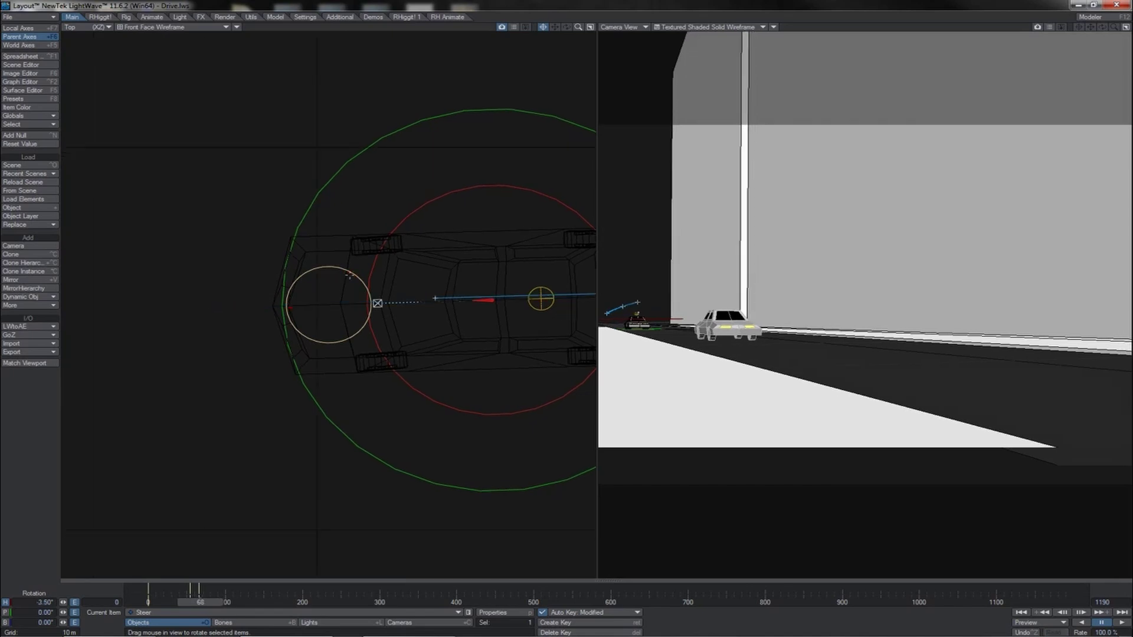
{"action": "left_click_drag", "start_coordinate": [349, 275], "coordinate": [350, 273]}
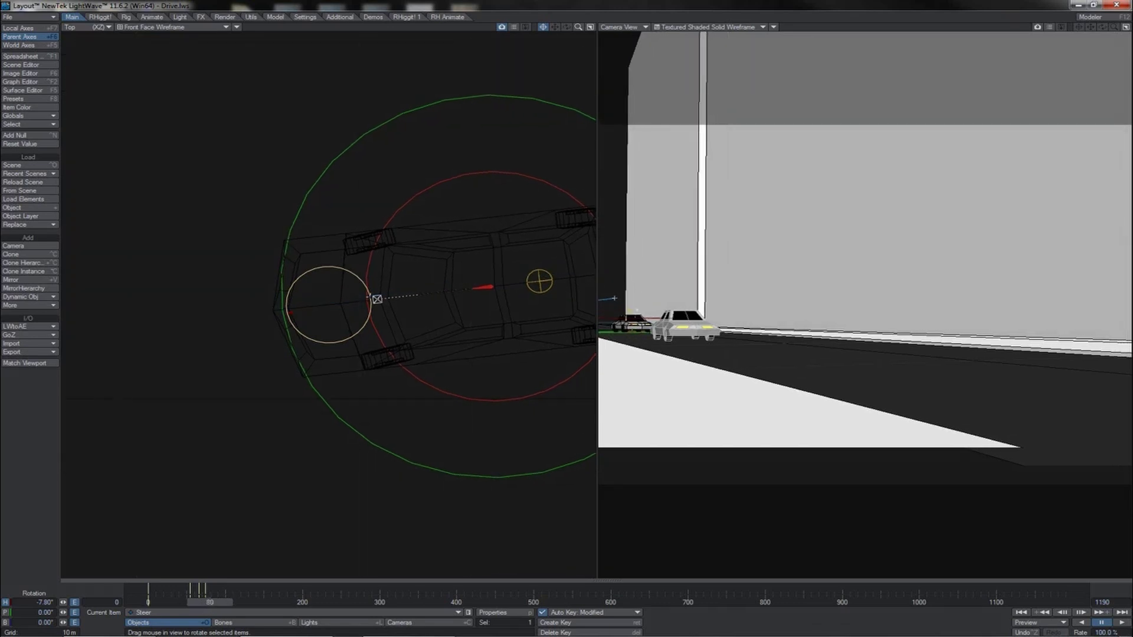
Turn the Steer control's heading to 1.20° at frame 102, and reset it to straight at frame 116.
{"action": "scroll", "coordinate": [363, 278], "scroll_direction": "down", "scroll_amount": 4}
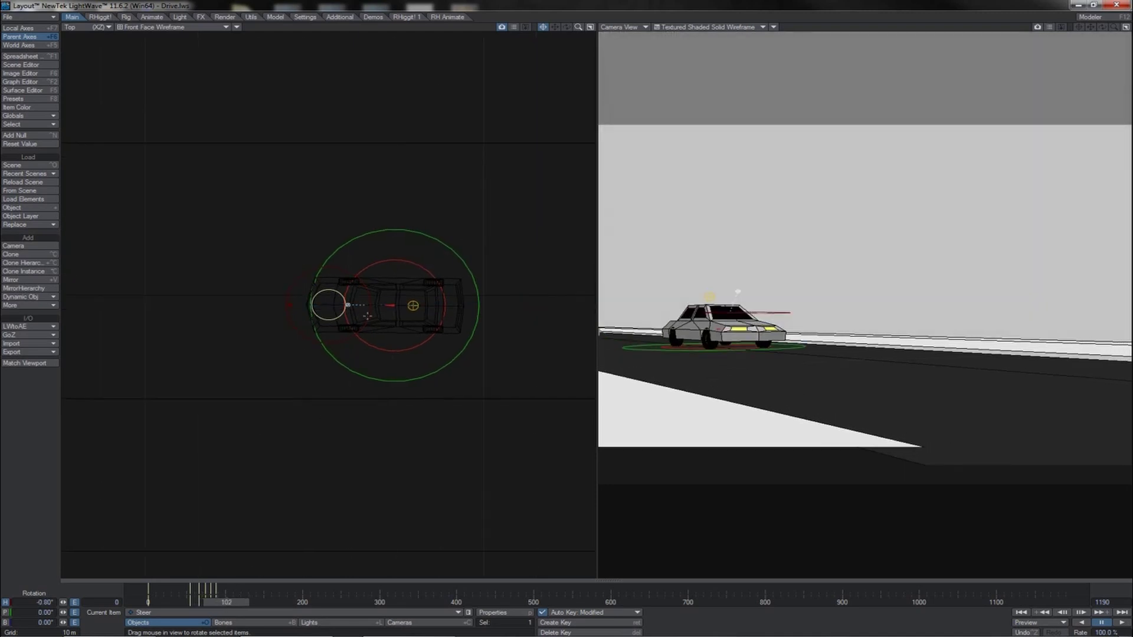
{"action": "left_click_drag", "start_coordinate": [289, 305], "coordinate": [282, 304]}
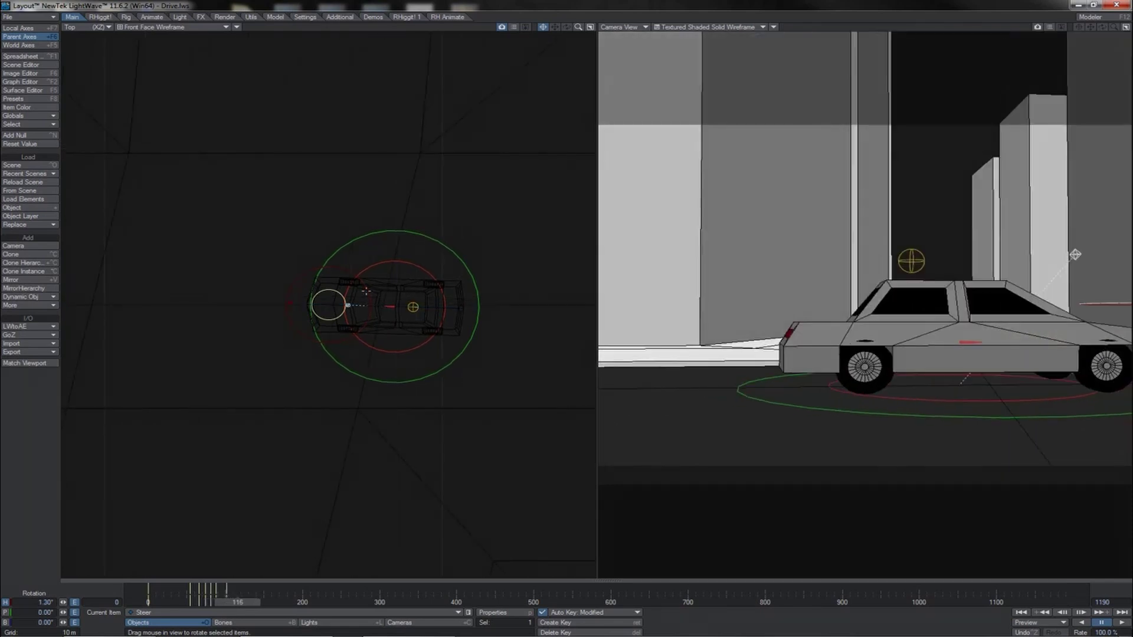
{"action": "left_click", "coordinate": [47, 146]}
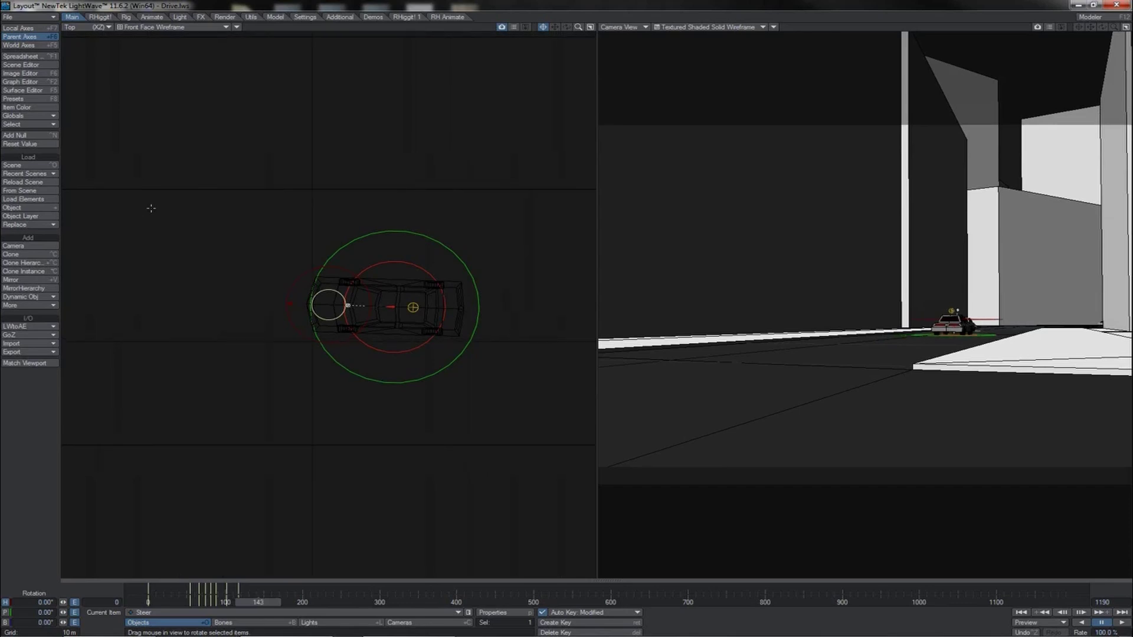
Keyframe the Steer control into the next turn up to frame 216, reaching -7.60° at frame 194 and -7.90° at frame 216.
{"action": "left_click_drag", "start_coordinate": [566, 312], "coordinate": [282, 304]}
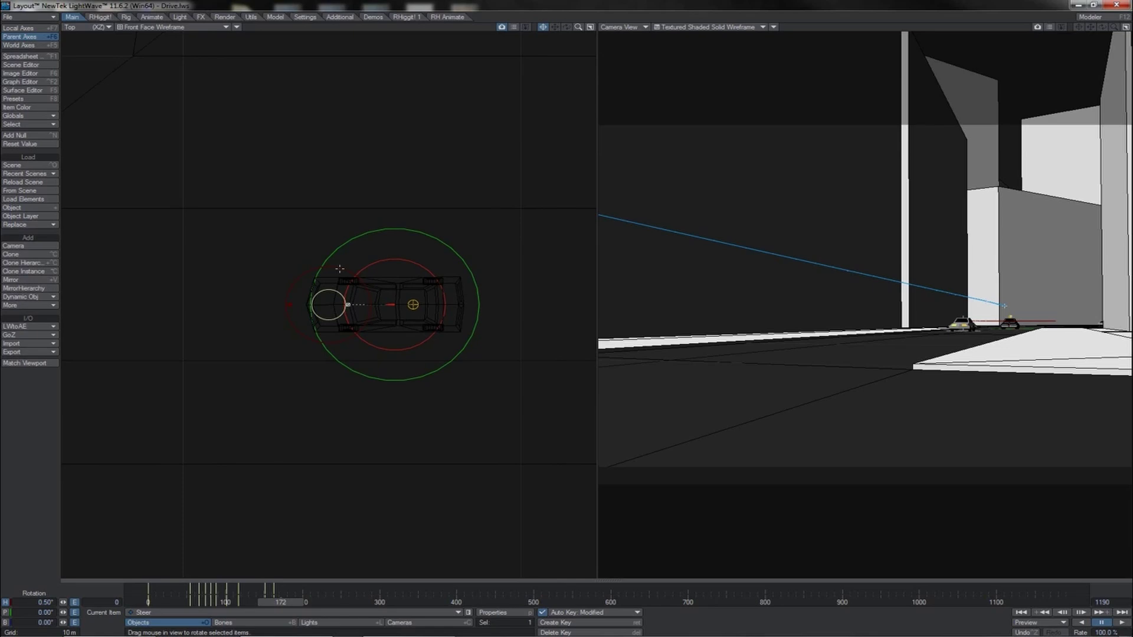
{"action": "key", "text": "Return"}
{"action": "key", "text": "Return"}
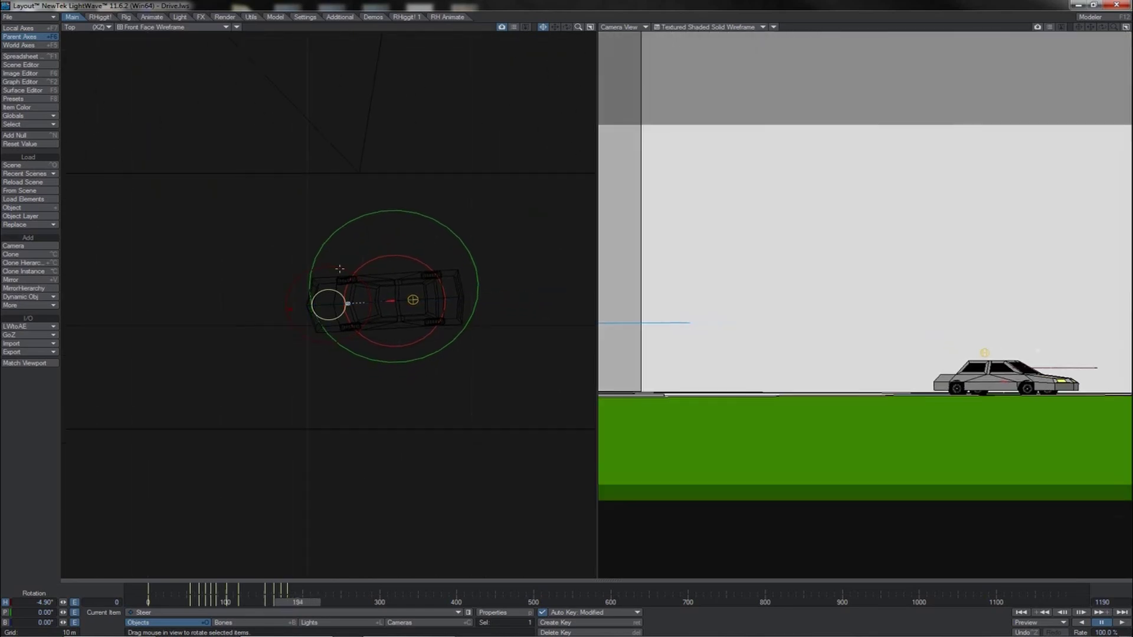
{"action": "left_click_drag", "start_coordinate": [340, 269], "coordinate": [326, 269]}
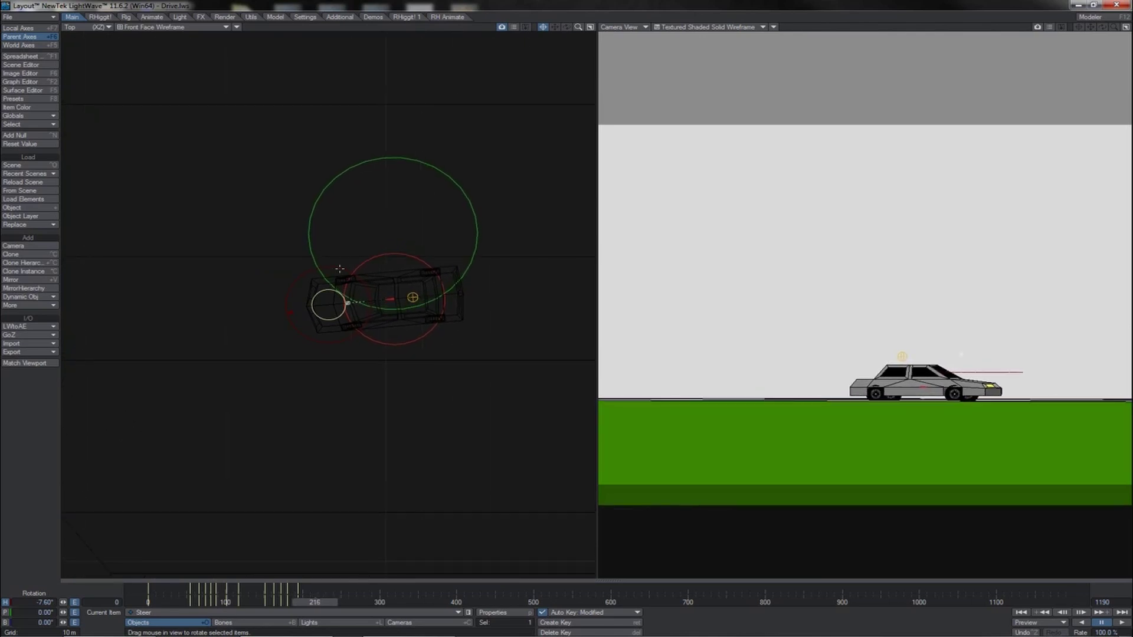
{"action": "left_click_drag", "start_coordinate": [287, 309], "coordinate": [282, 308]}
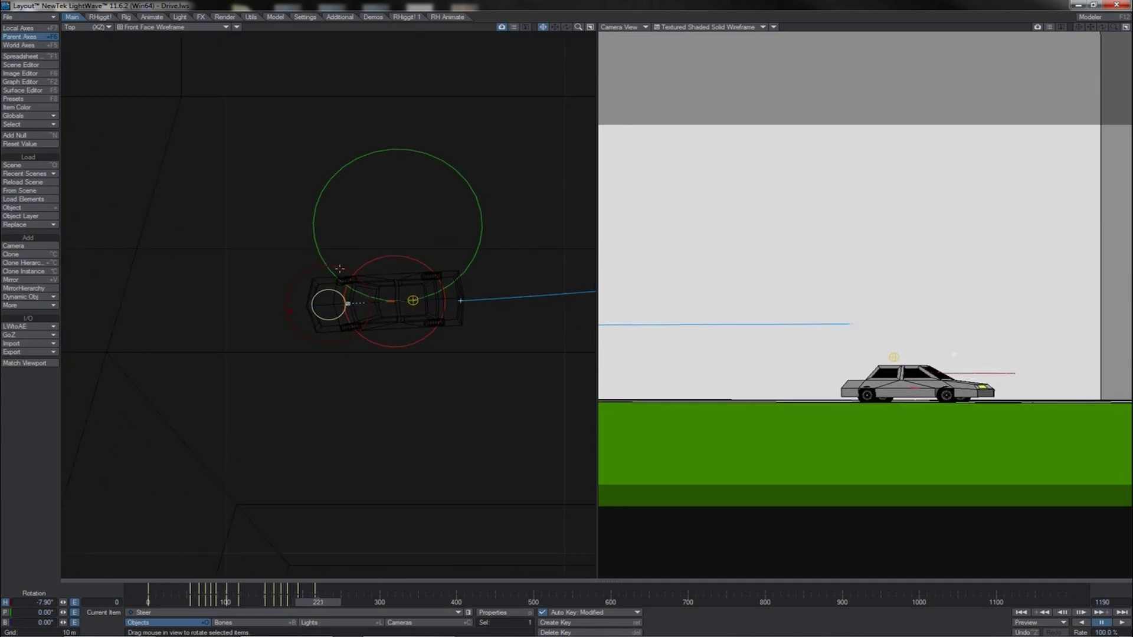
Hold the Steer heading at 16.10° at frame 247, swing it to -7.40° at frame 256, and straighten the wheels around frame 270.
{"action": "left_click_drag", "start_coordinate": [339, 269], "coordinate": [347, 269]}
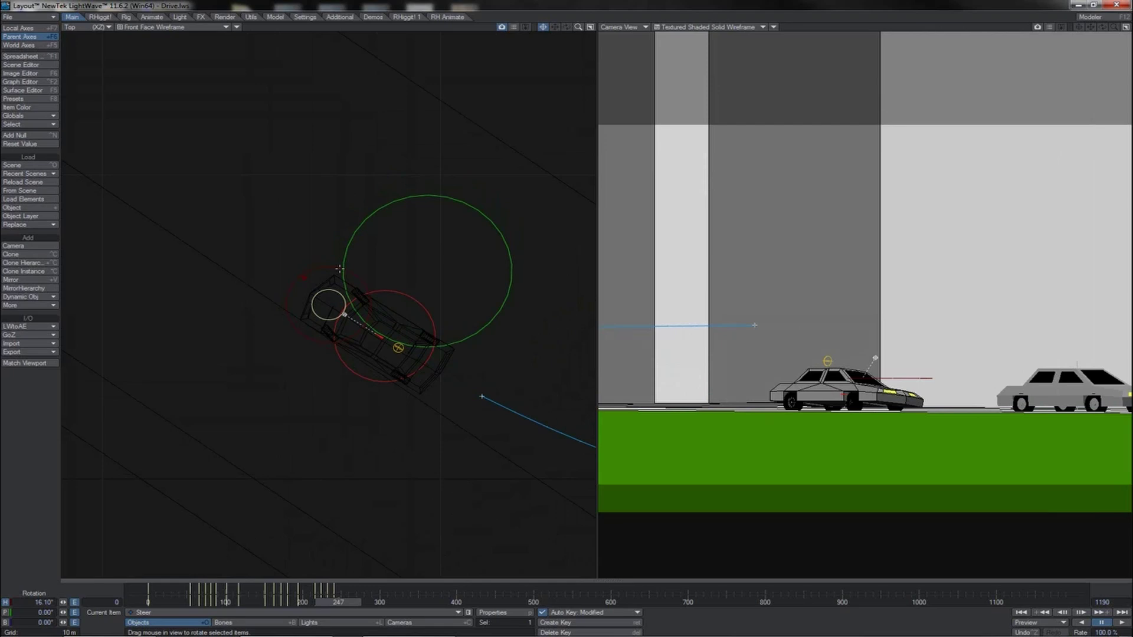
{"action": "key", "text": "Return"}
{"action": "key", "text": "Return"}
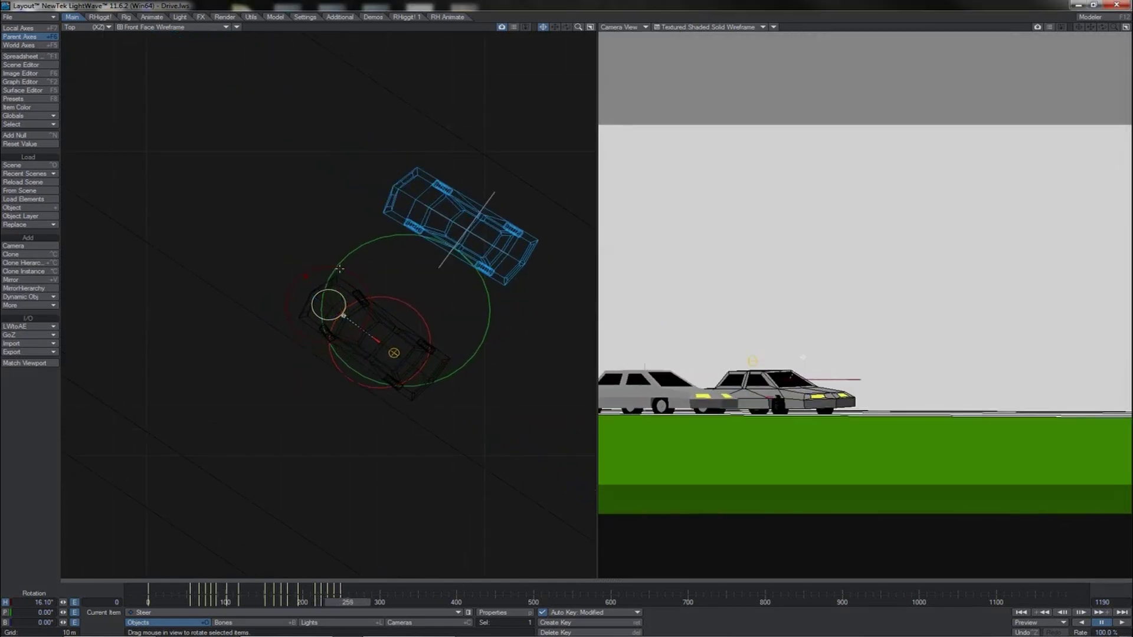
{"action": "left_click_drag", "start_coordinate": [340, 269], "coordinate": [292, 278]}
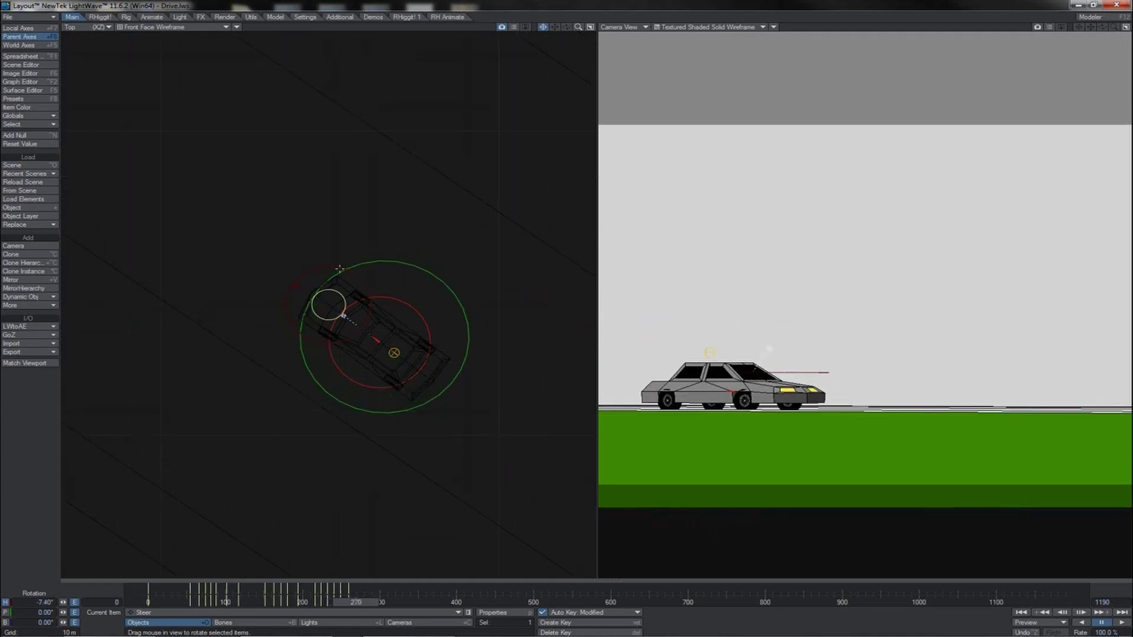
{"action": "left_click", "coordinate": [49, 145]}
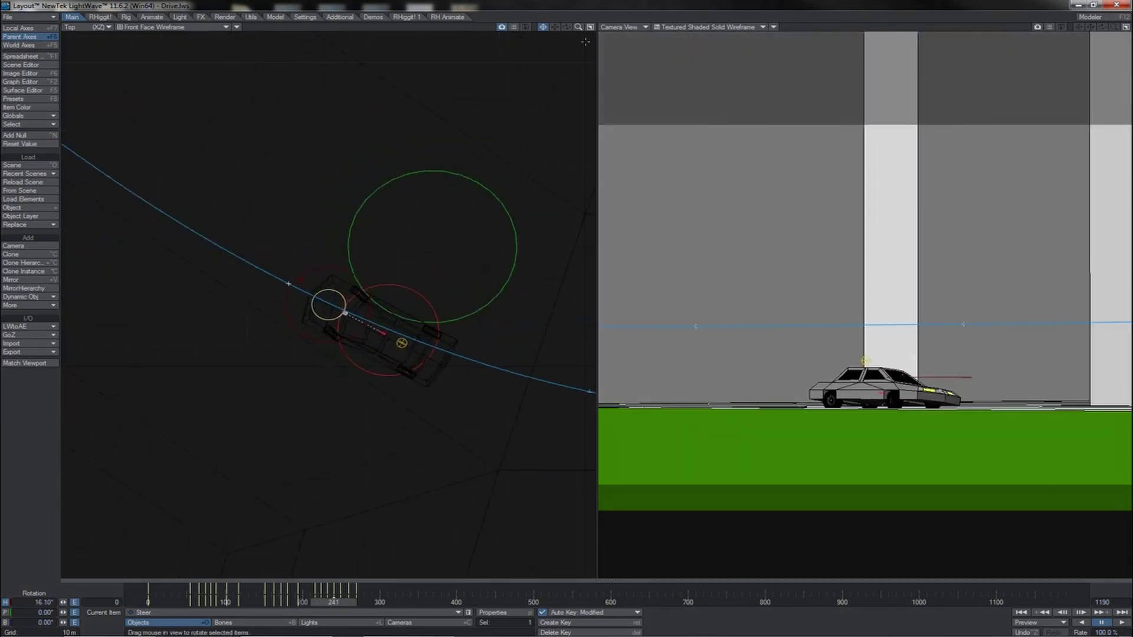
Check the wheels up close around frame 241, and keyframe the Steer control through the following bend up to frame 356.
{"action": "left_click_drag", "start_coordinate": [579, 27], "coordinate": [418, 227]}
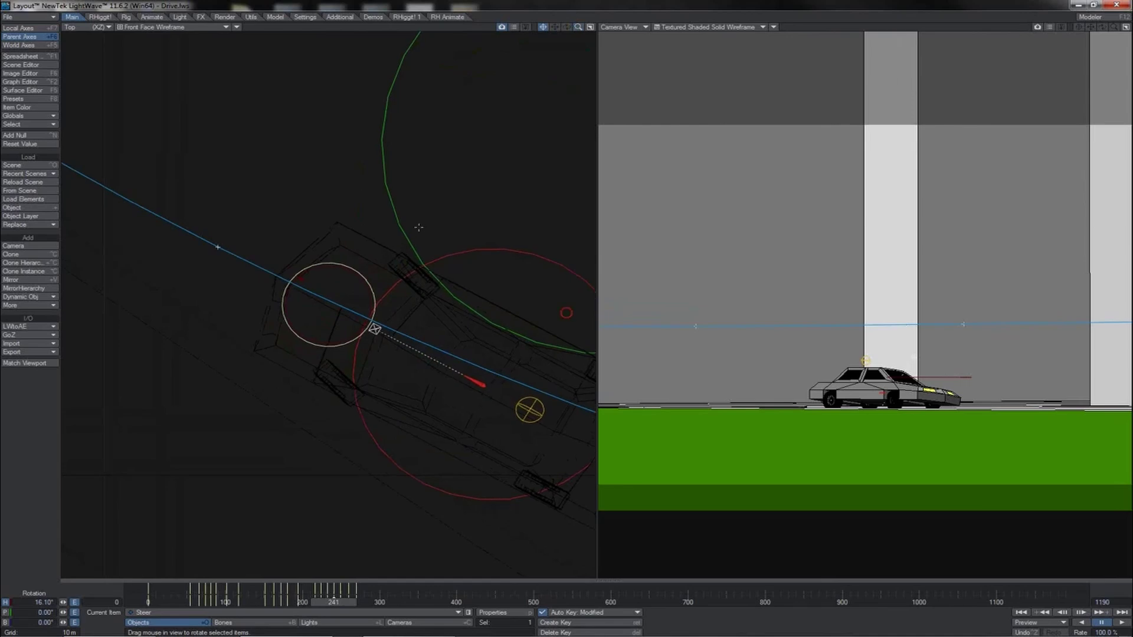
{"action": "left_click_drag", "start_coordinate": [334, 606], "coordinate": [385, 603]}
{"action": "key", "text": "comma"}
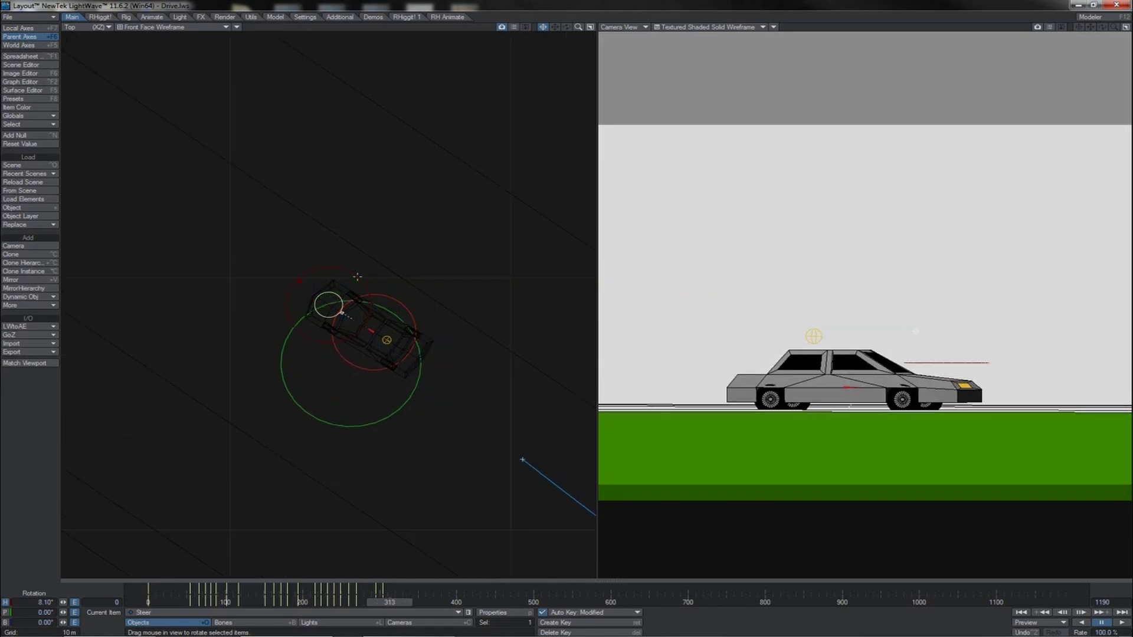
{"action": "left_click_drag", "start_coordinate": [357, 278], "coordinate": [355, 278]}
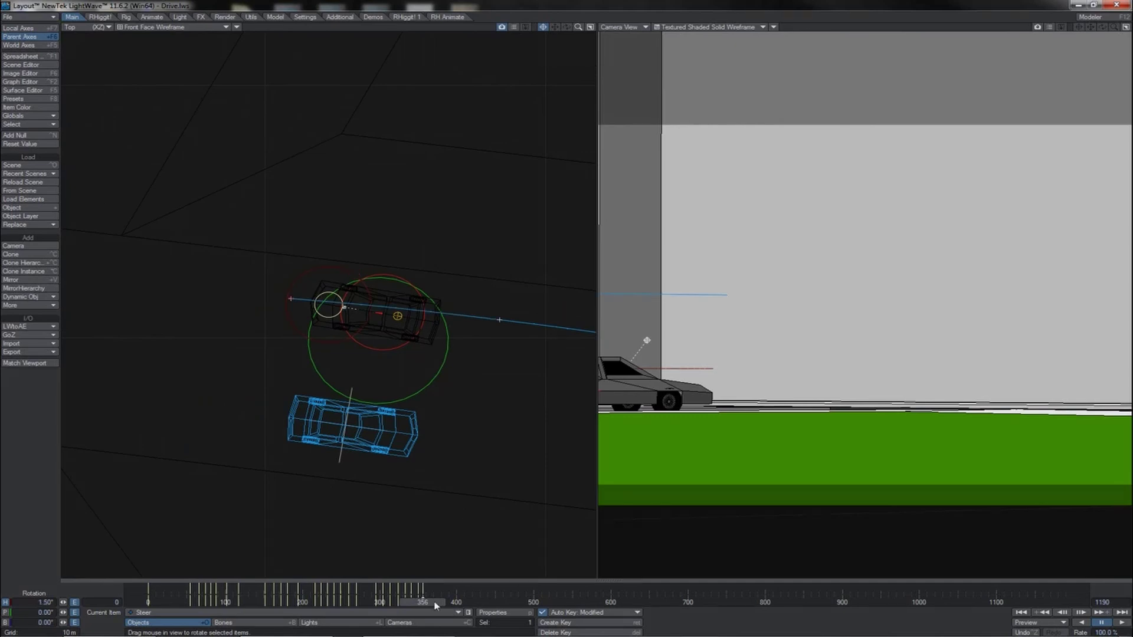
{"action": "left_click_drag", "start_coordinate": [435, 606], "coordinate": [402, 606]}
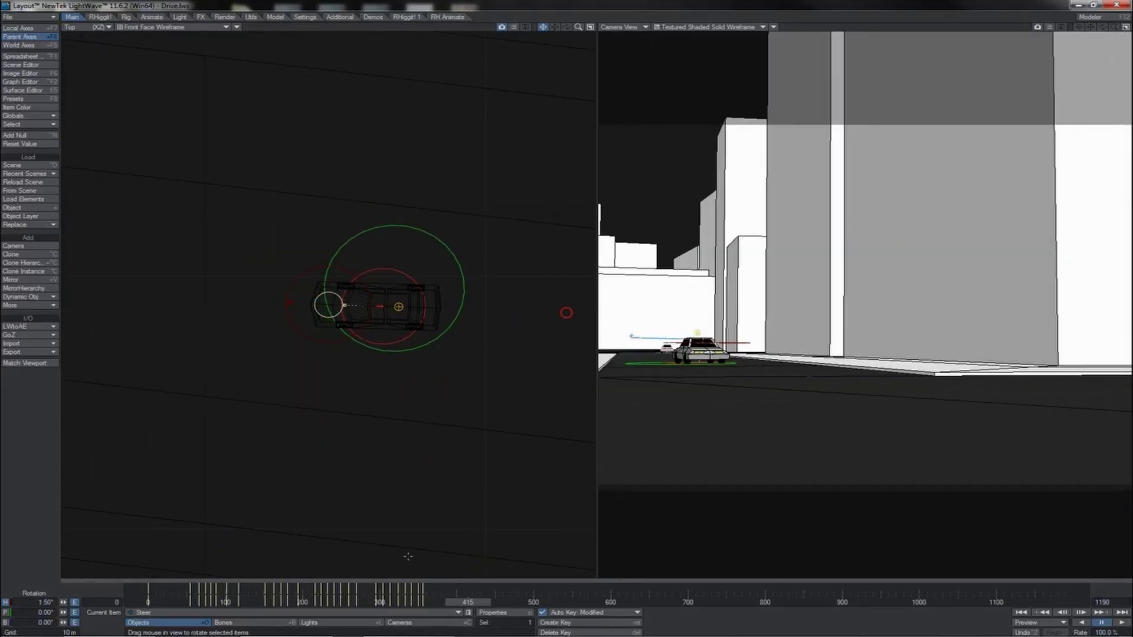
Turn the Steer control's heading to -2.30°, and move its key from frame 415 to frame 422.
{"action": "left_click_drag", "start_coordinate": [367, 294], "coordinate": [362, 292]}
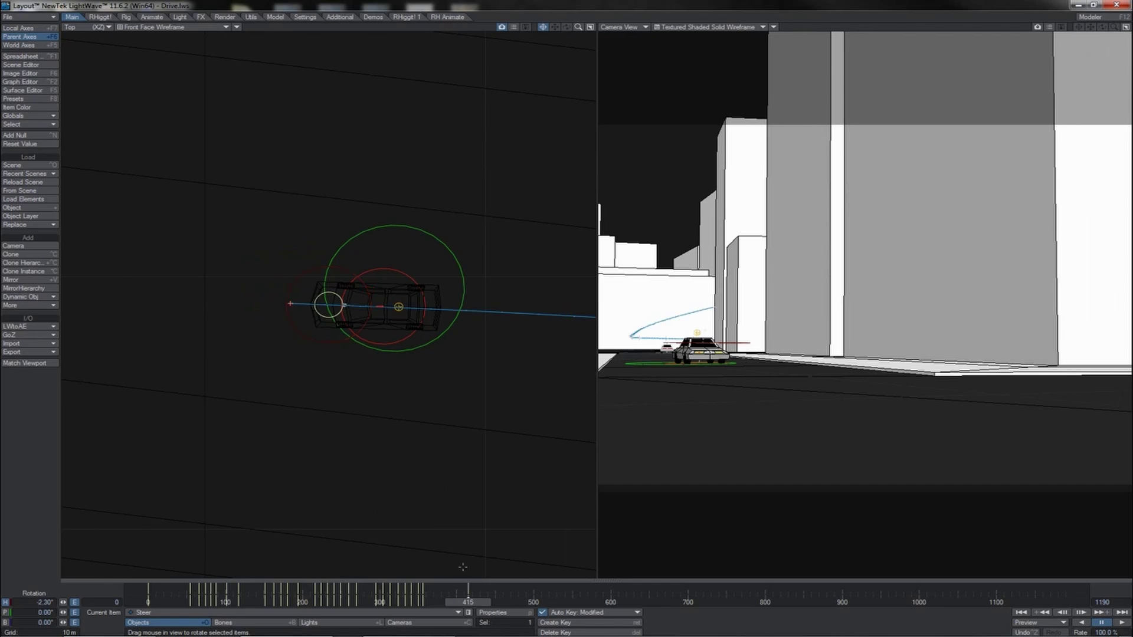
{"action": "mouse_move", "coordinate": [476, 603]}
{"action": "left_mouse_down"}
{"action": "mouse_move", "coordinate": [439, 603]}
{"action": "mouse_move", "coordinate": [478, 603]}
{"action": "left_mouse_up"}
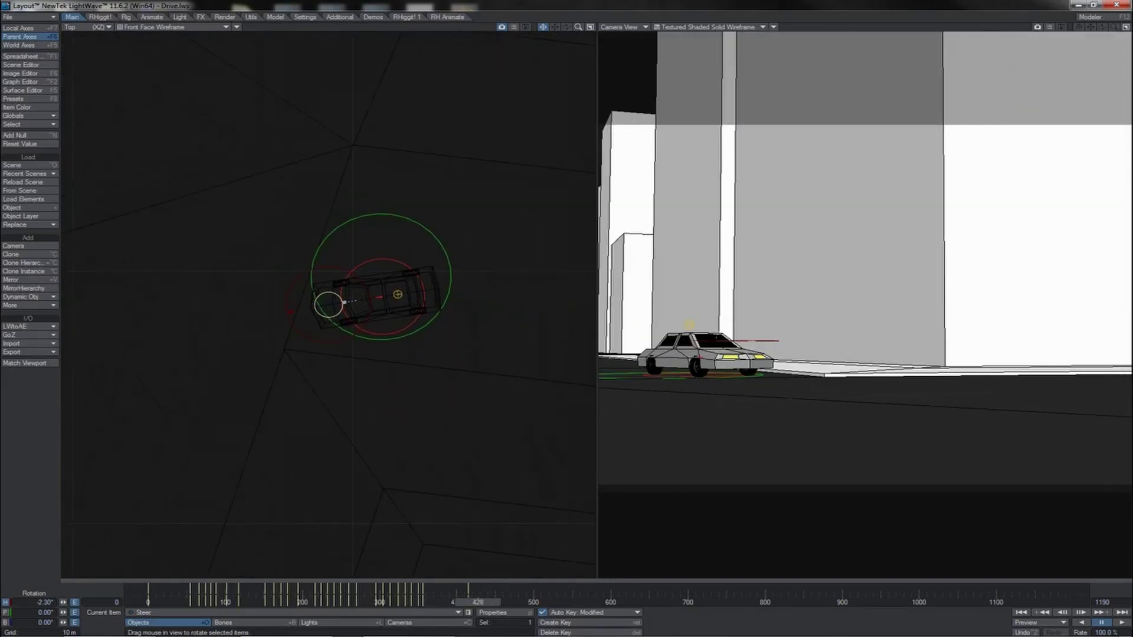
{"action": "key", "text": "shift+Left"}
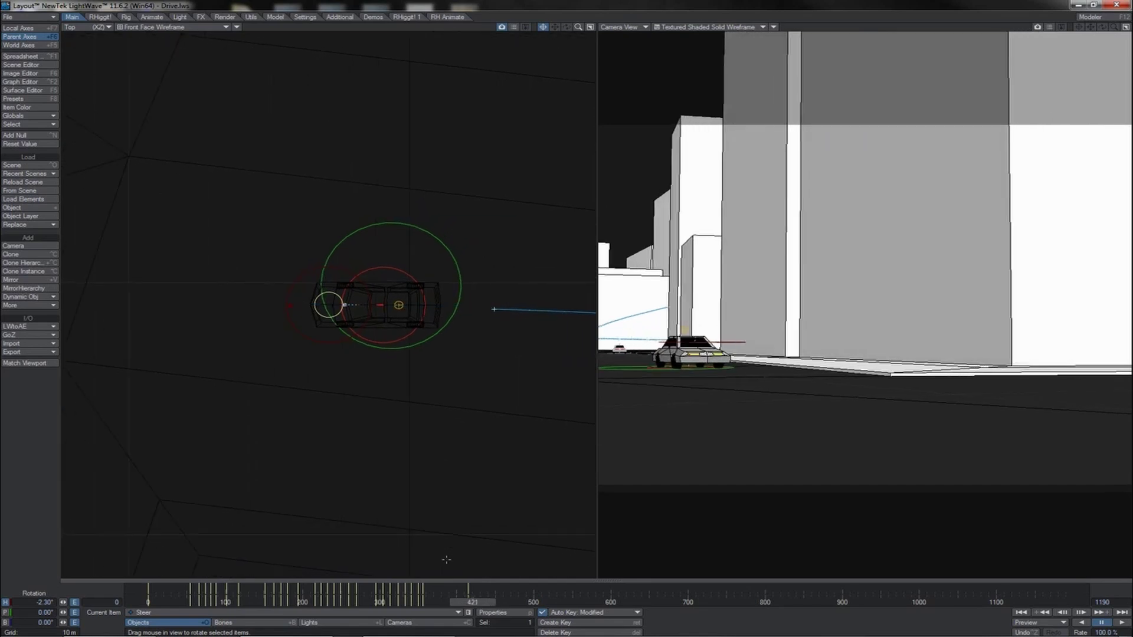
{"action": "key", "text": "Delete"}
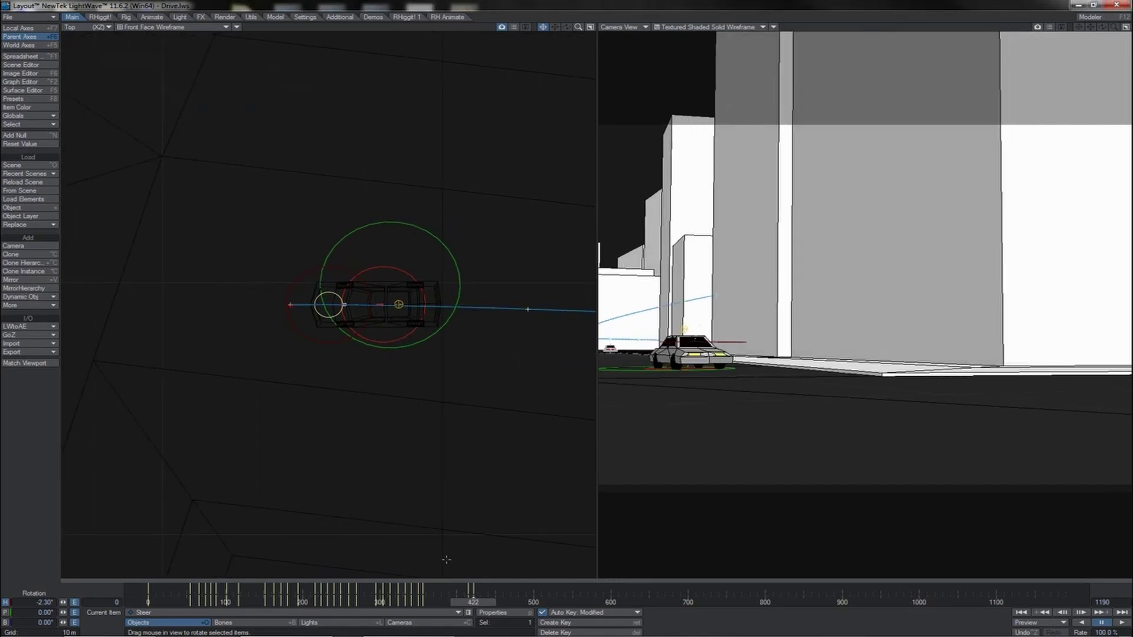
{"action": "key", "text": "Return"}
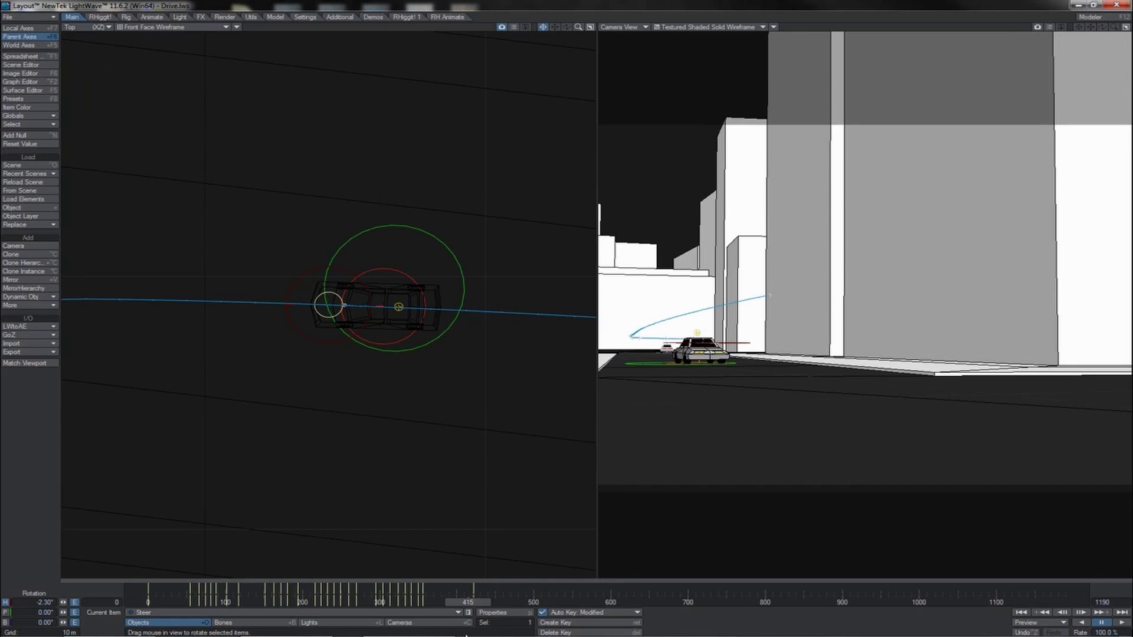
Key the Steer control at frame 392, and turn its heading to -29.50° at frame 427 for the sharp corner.
{"action": "left_click_drag", "start_coordinate": [468, 602], "coordinate": [449, 603]}
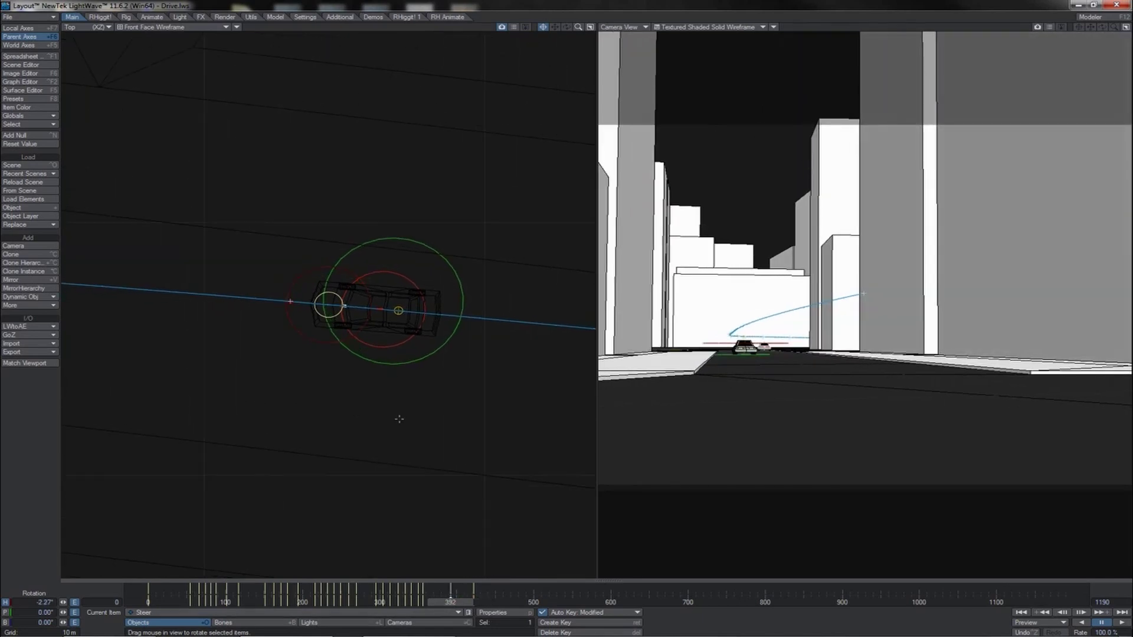
{"action": "key", "text": "shift+Right"}
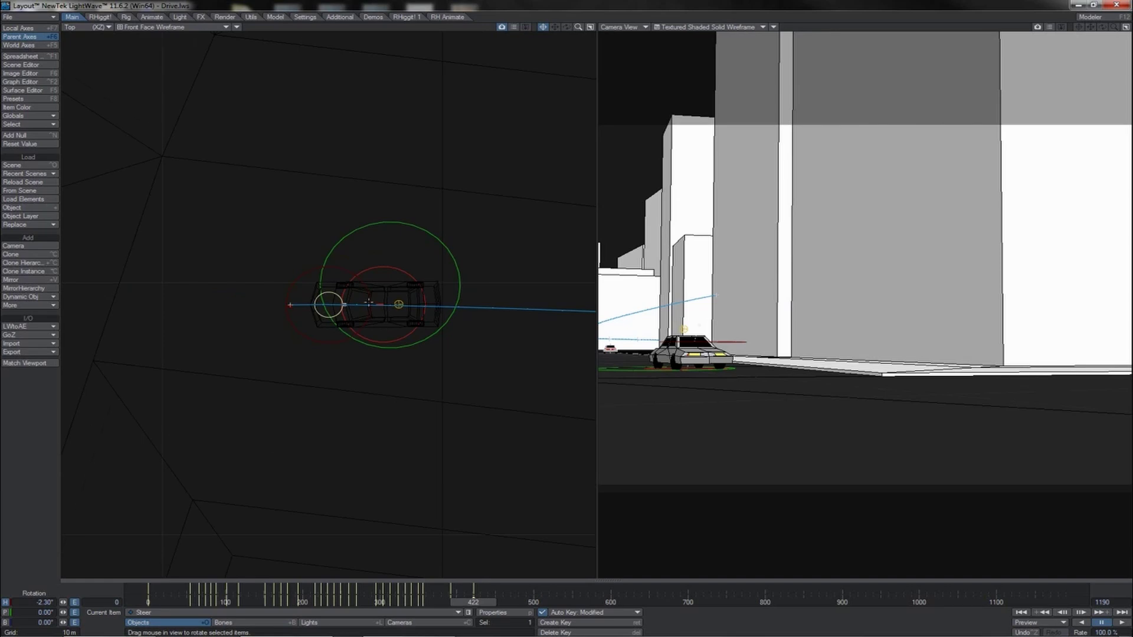
{"action": "key", "text": "Right"}
{"action": "key", "text": "Right"}
{"action": "key", "text": "Right"}
{"action": "key", "text": "Right"}
{"action": "key", "text": "Right"}
{"action": "left_click", "coordinate": [357, 277]}
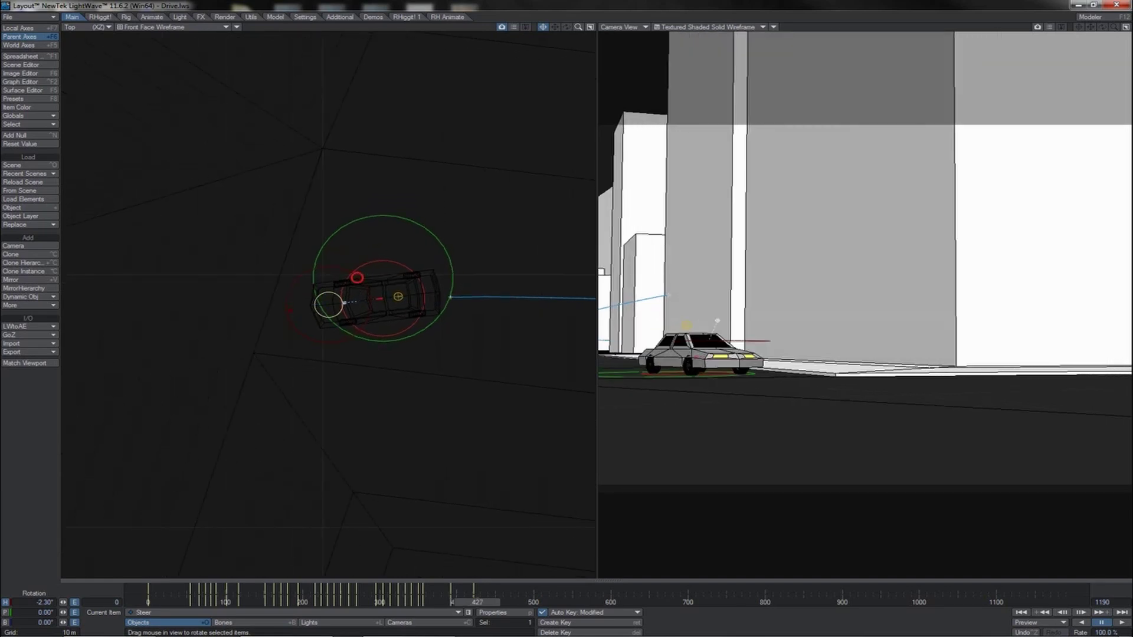
{"action": "left_click_drag", "start_coordinate": [357, 277], "coordinate": [317, 277]}
Increase the Steer control's turn to a heading of -40.00° at frame 434.
{"action": "key", "text": "Right"}
{"action": "key", "text": "Right"}
{"action": "key", "text": "Right"}
{"action": "key", "text": "Right"}
{"action": "key", "text": "Right"}
{"action": "key", "text": "Right"}
{"action": "key", "text": "Right"}
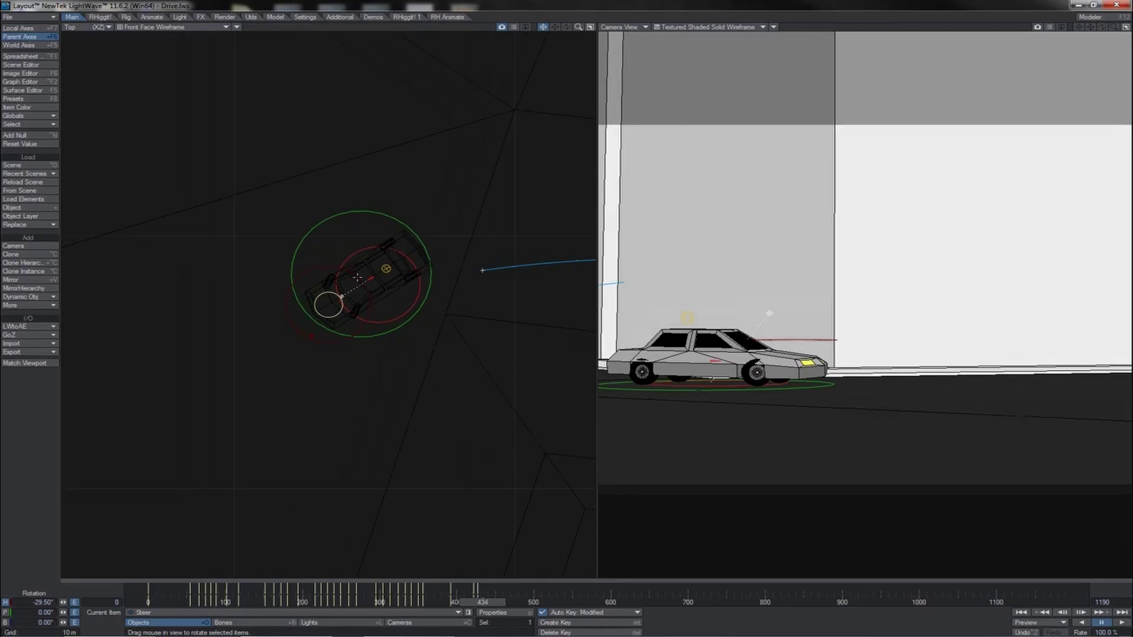
{"action": "left_click_drag", "start_coordinate": [357, 277], "coordinate": [336, 278]}
Ease the Steer control's heading to -35.20° at frame 443.
{"action": "key", "text": "Right"}
{"action": "key", "text": "Right"}
{"action": "key", "text": "Right"}
{"action": "key", "text": "Right"}
{"action": "key", "text": "Right"}
{"action": "key", "text": "Right"}
{"action": "key", "text": "Right"}
{"action": "key", "text": "Right"}
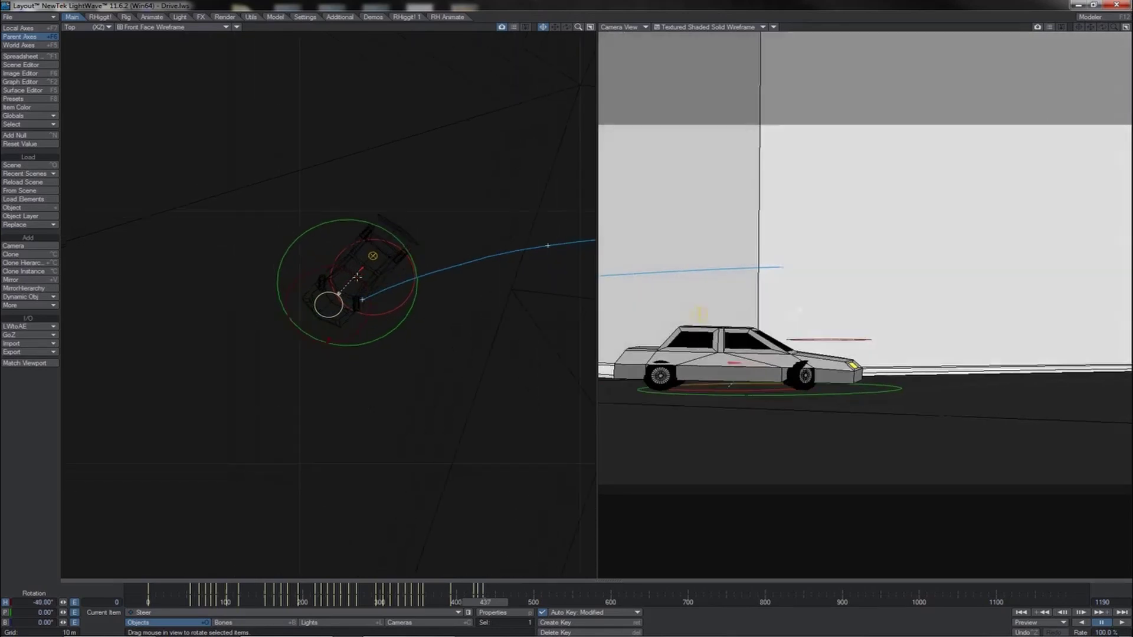
{"action": "key", "text": "Right"}
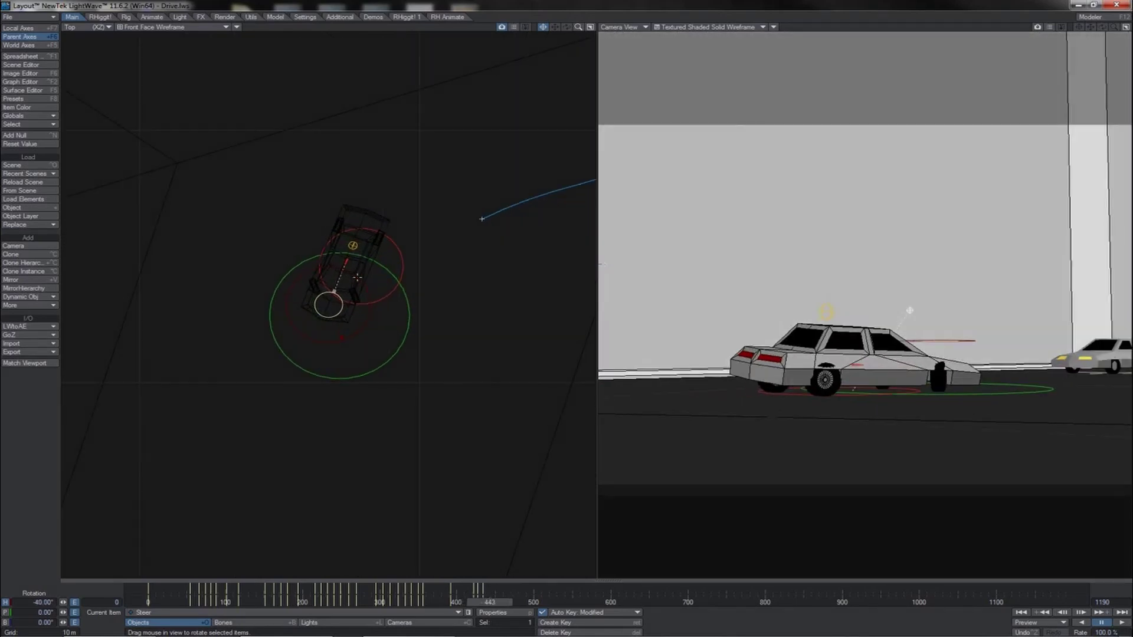
{"action": "left_click_drag", "start_coordinate": [357, 277], "coordinate": [368, 277]}
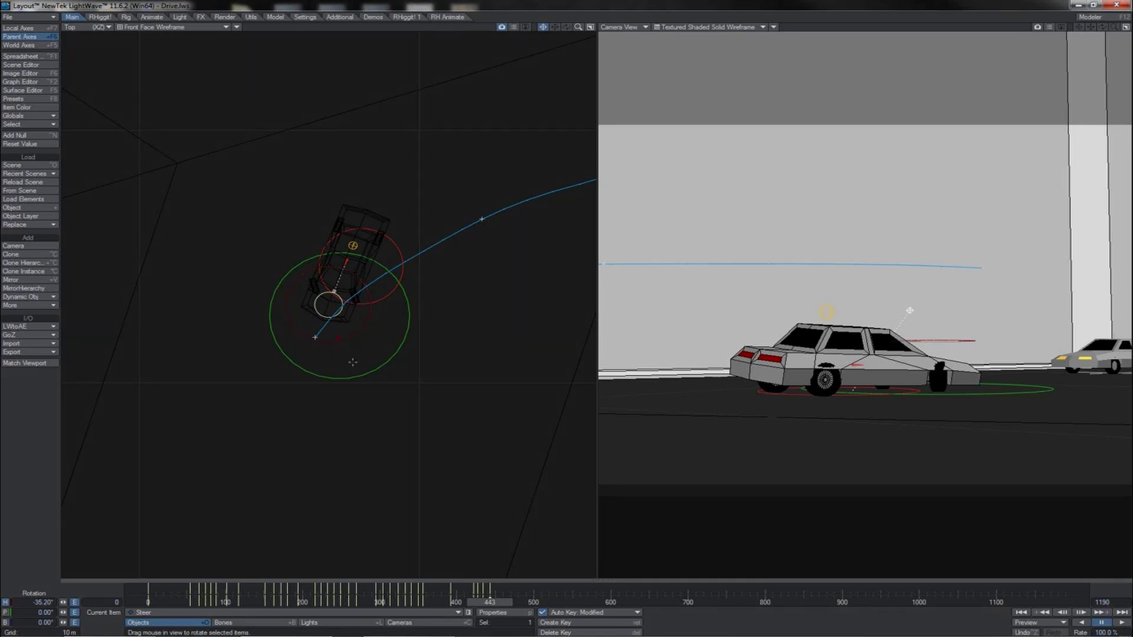
Counter-steer the front wheels by turning the Steer control's heading to 30.50° at frame 452.
{"action": "key", "text": "Right"}
{"action": "key", "text": "Right"}
{"action": "key", "text": "Right"}
{"action": "key", "text": "Right"}
{"action": "key", "text": "Right"}
{"action": "key", "text": "Right"}
{"action": "key", "text": "Right"}
{"action": "key", "text": "Right"}
{"action": "key", "text": "Right"}
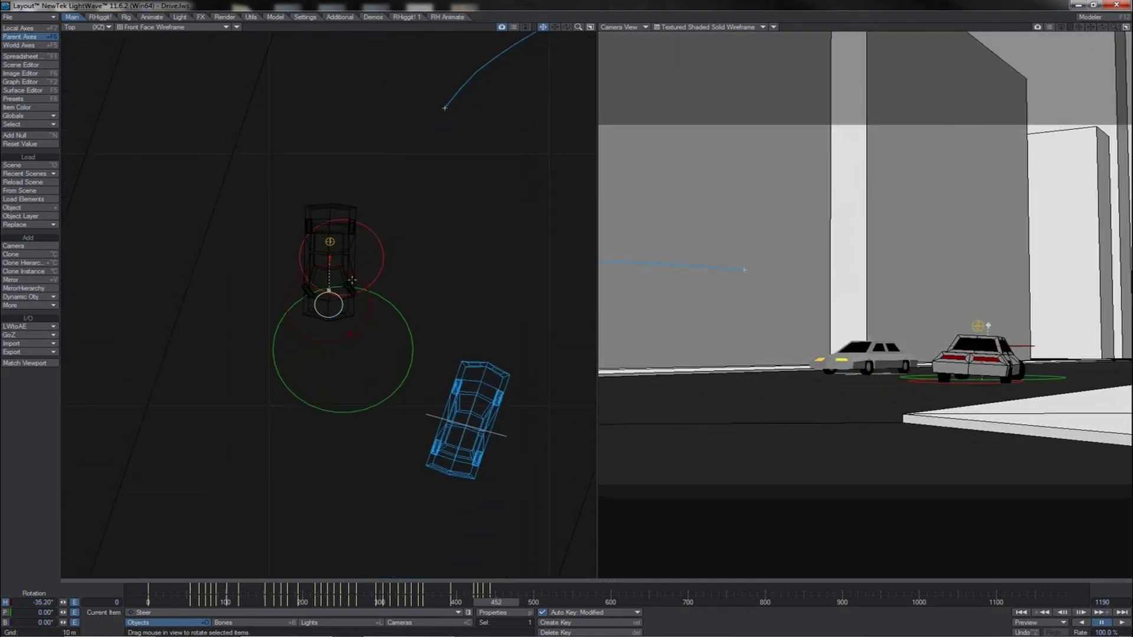
{"action": "left_click_drag", "start_coordinate": [348, 271], "coordinate": [394, 271]}
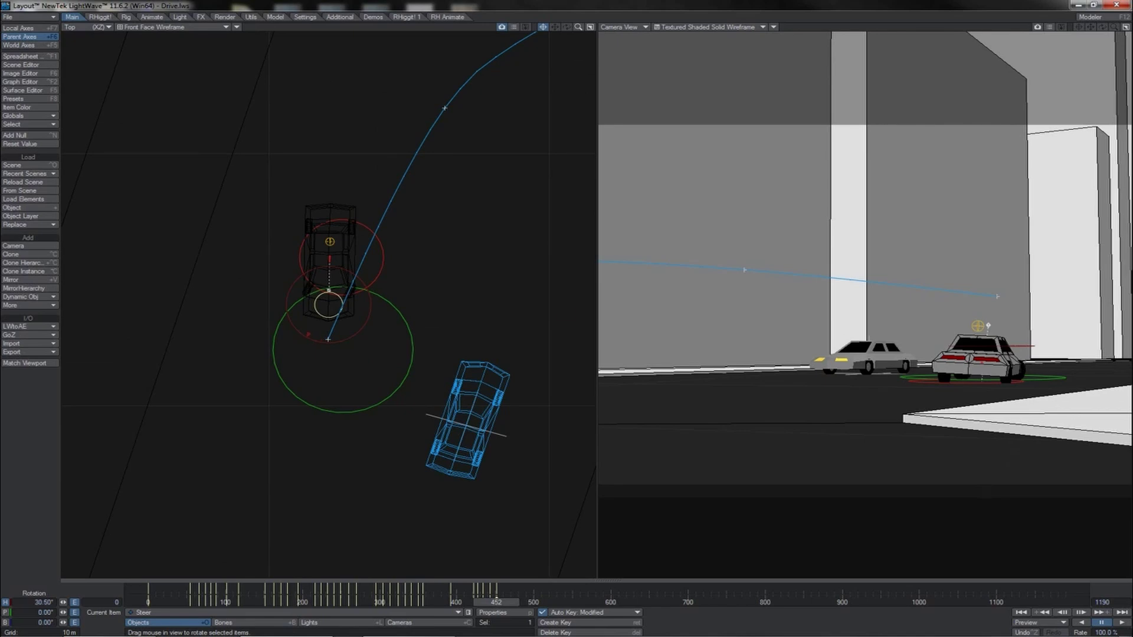
Swing the Steer control back out of the counter-steer at frame 461.
{"action": "key", "text": "Right"}
{"action": "key", "text": "Right"}
{"action": "key", "text": "Right"}
{"action": "key", "text": "Right"}
{"action": "key", "text": "Right"}
{"action": "key", "text": "Right"}
{"action": "key", "text": "Right"}
{"action": "key", "text": "Right"}
{"action": "key", "text": "Right"}
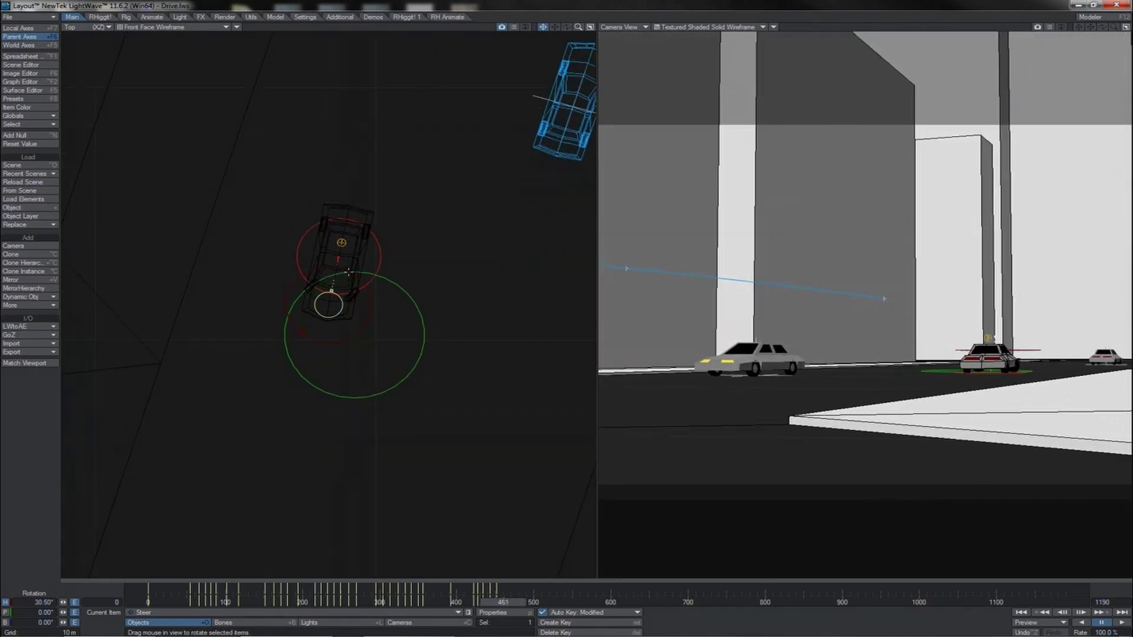
{"action": "left_click_drag", "start_coordinate": [348, 272], "coordinate": [271, 272]}
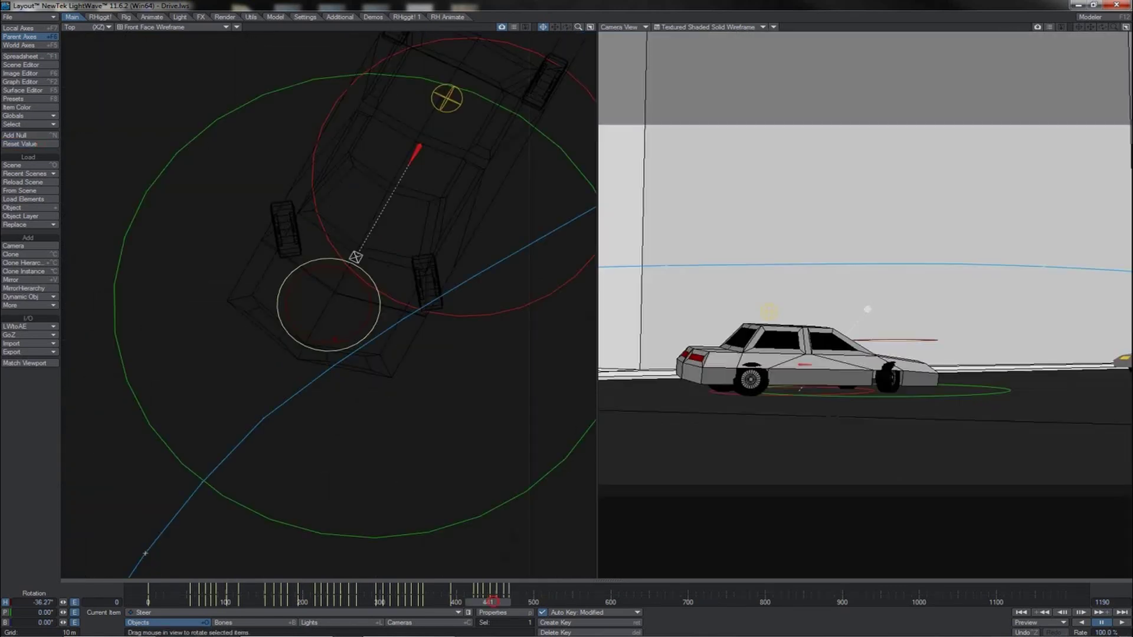
Turn the Steer control's heading to -11.70° at frame 475 to start bending the car out of its straight run.
{"action": "mouse_move", "coordinate": [495, 602]}
{"action": "left_mouse_down"}
{"action": "mouse_move", "coordinate": [469, 602]}
{"action": "mouse_move", "coordinate": [482, 602]}
{"action": "left_mouse_up"}
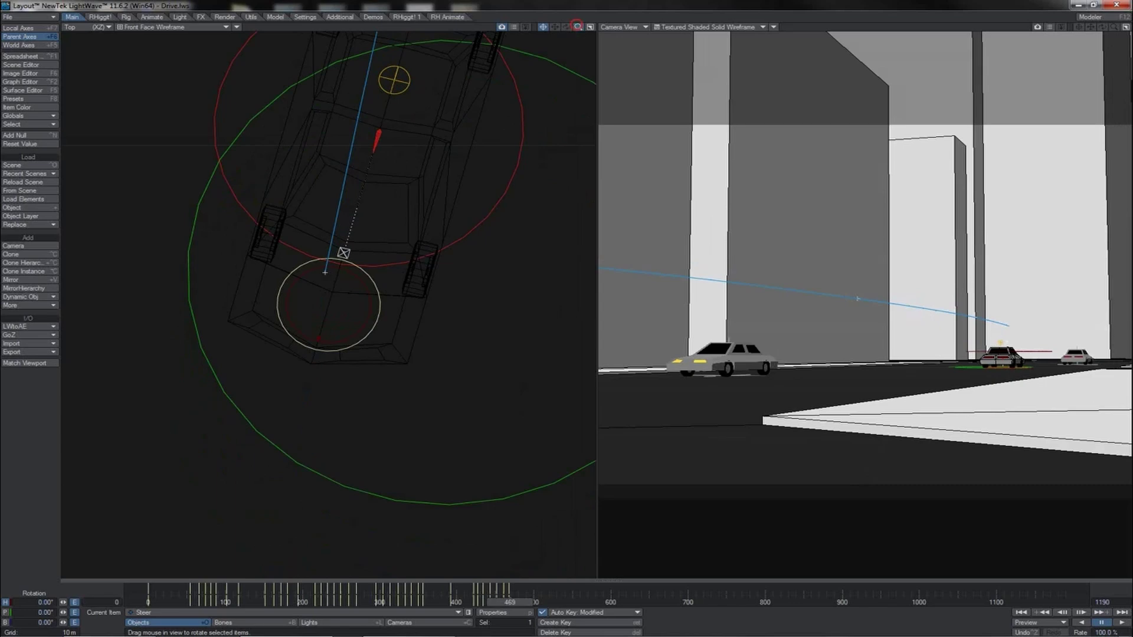
{"action": "left_click_drag", "start_coordinate": [578, 27], "coordinate": [566, 312]}
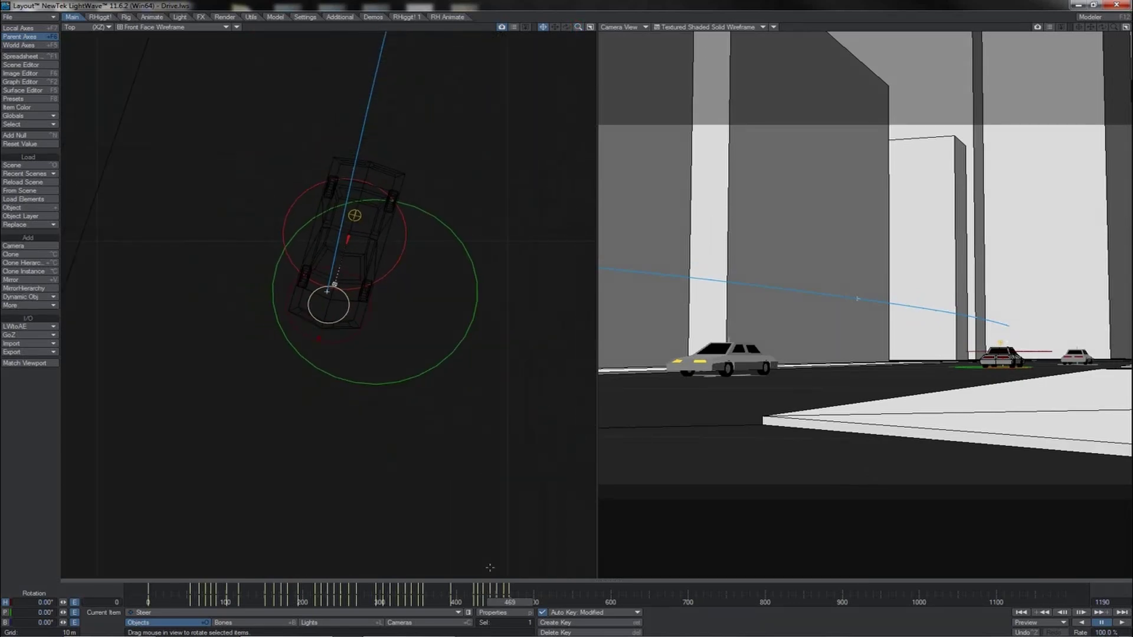
{"action": "left_click_drag", "start_coordinate": [509, 605], "coordinate": [511, 605]}
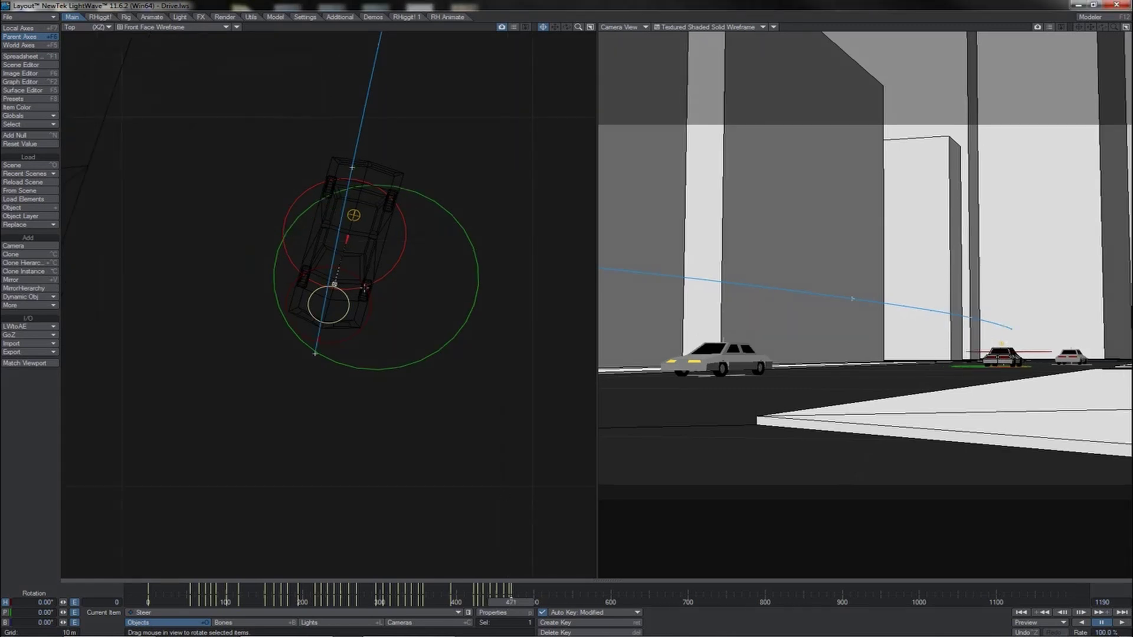
{"action": "key", "text": "Right"}
{"action": "key", "text": "Right"}
{"action": "key", "text": "Right"}
{"action": "key", "text": "Right"}
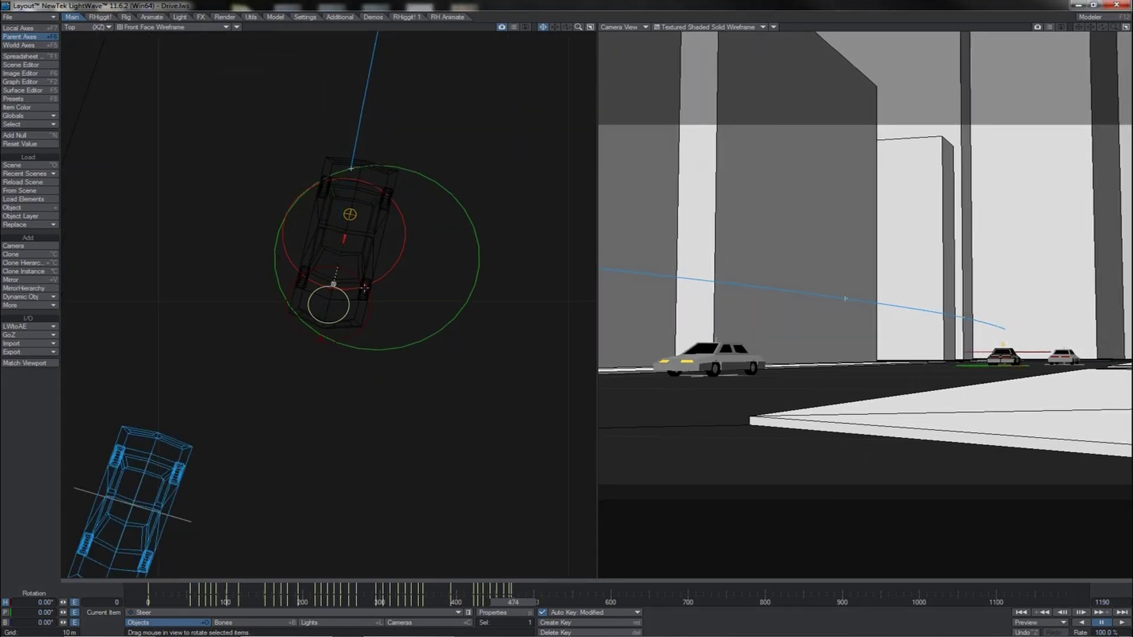
{"action": "left_click_drag", "start_coordinate": [366, 287], "coordinate": [367, 284]}
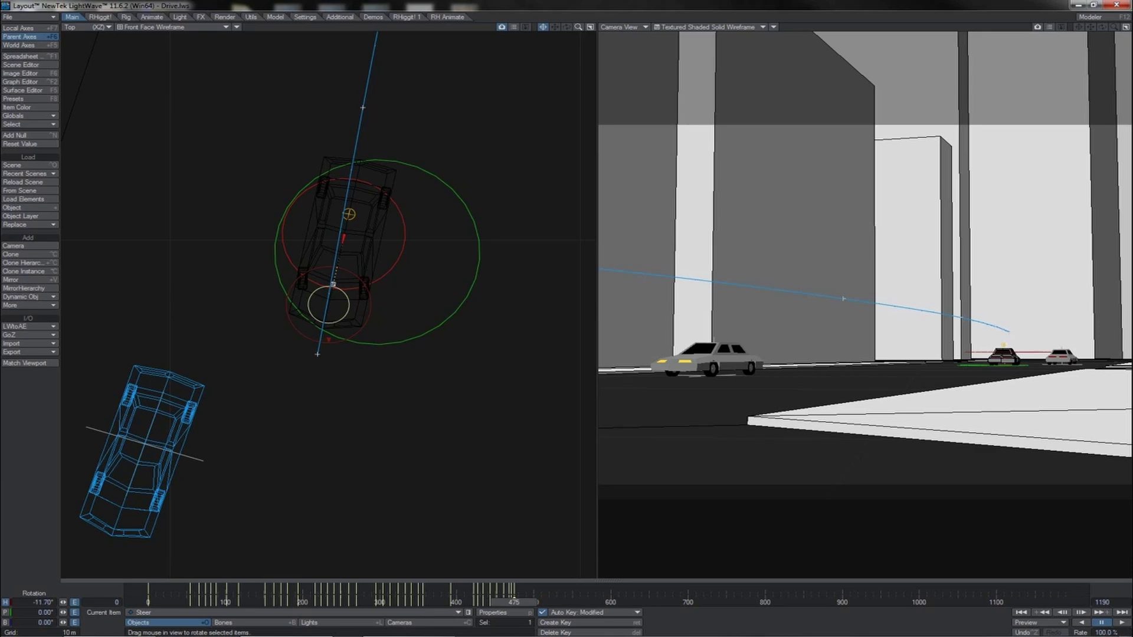
Create a key at frame 482 that holds the Steer control's heading at -11.70°.
{"action": "key", "text": "Right"}
{"action": "key", "text": "Right"}
{"action": "key", "text": "Right"}
{"action": "key", "text": "Right"}
{"action": "key", "text": "Right"}
{"action": "key", "text": "Right"}
{"action": "key", "text": "Right"}
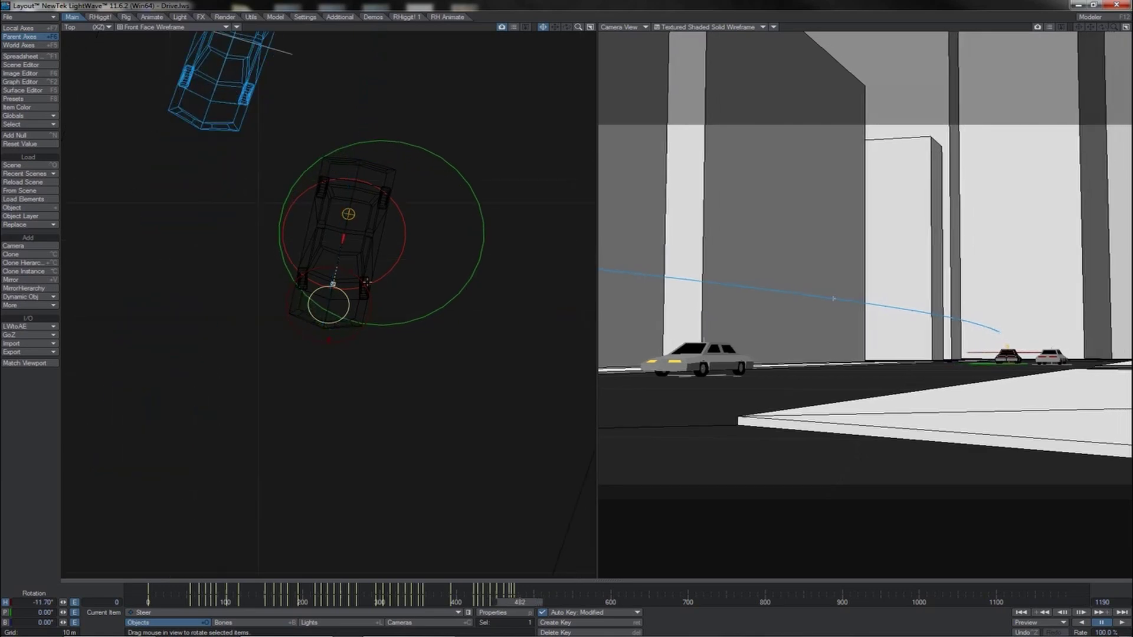
{"action": "key", "text": "Return"}
{"action": "key", "text": "Return"}
Counter-steer the front wheels by turning the Steer control's heading to 8.40° between frames 484 and 494.
{"action": "key", "text": "Right"}
{"action": "key", "text": "Right"}
{"action": "key", "text": "Right"}
{"action": "key", "text": "Right"}
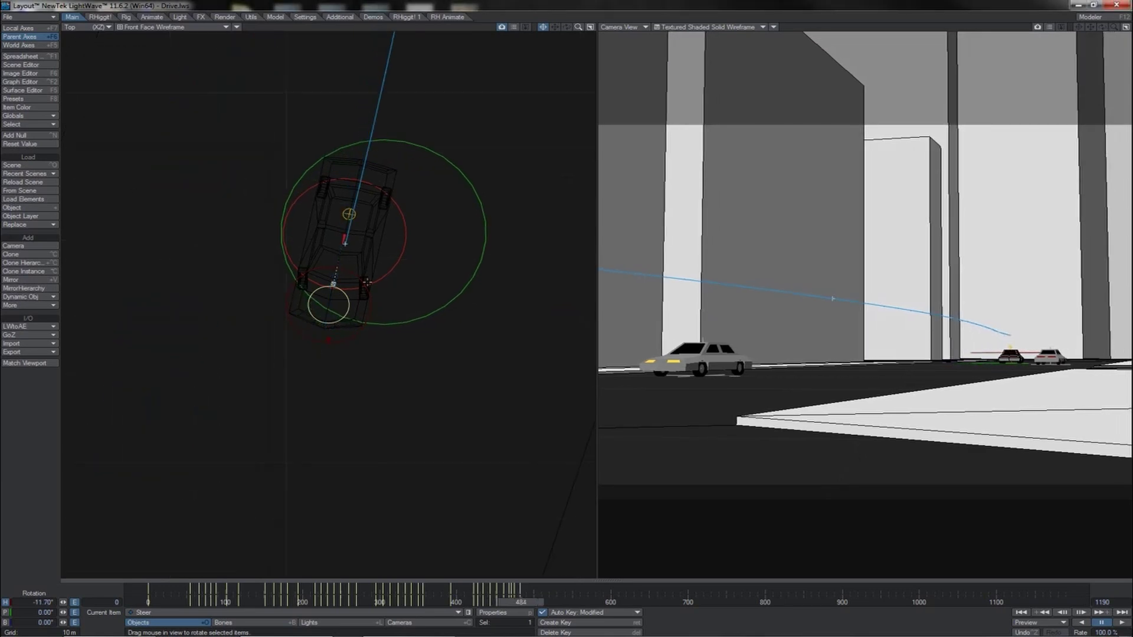
{"action": "key", "text": "Right"}
{"action": "key", "text": "Right"}
{"action": "key", "text": "Right"}
{"action": "key", "text": "Right"}
{"action": "key", "text": "Right"}
{"action": "key", "text": "Right"}
{"action": "key", "text": "Right"}
{"action": "key", "text": "Right"}
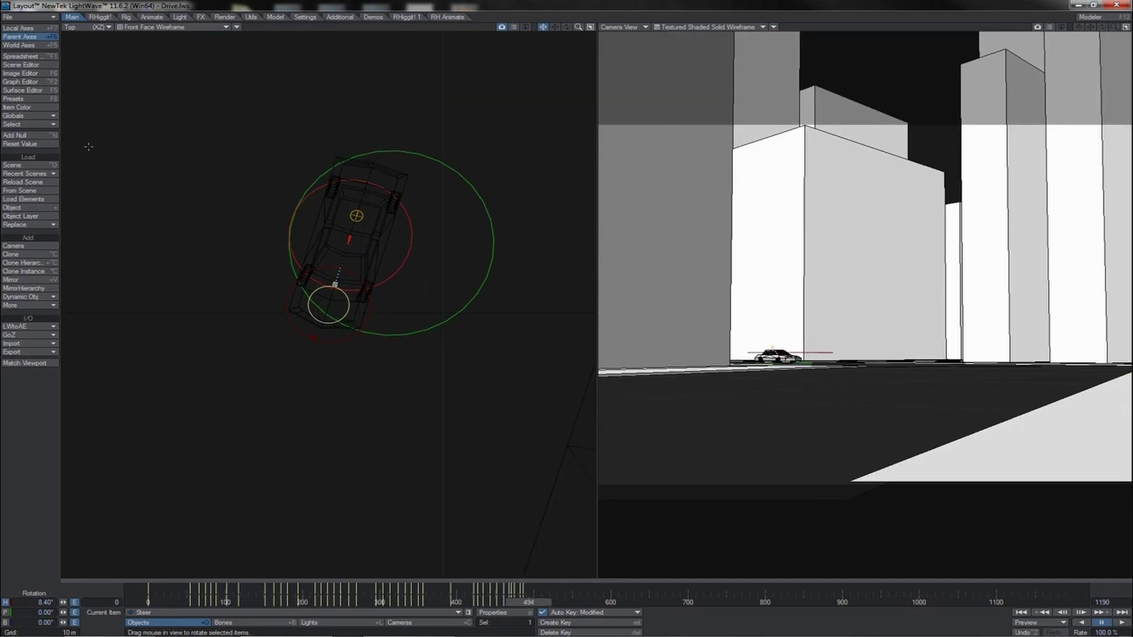
Reset the Steer control's heading to 0.00° at frame 494 to straighten the front wheels.
{"action": "left_click", "coordinate": [42, 146]}
{"action": "key", "text": "Right"}
{"action": "key", "text": "Right"}
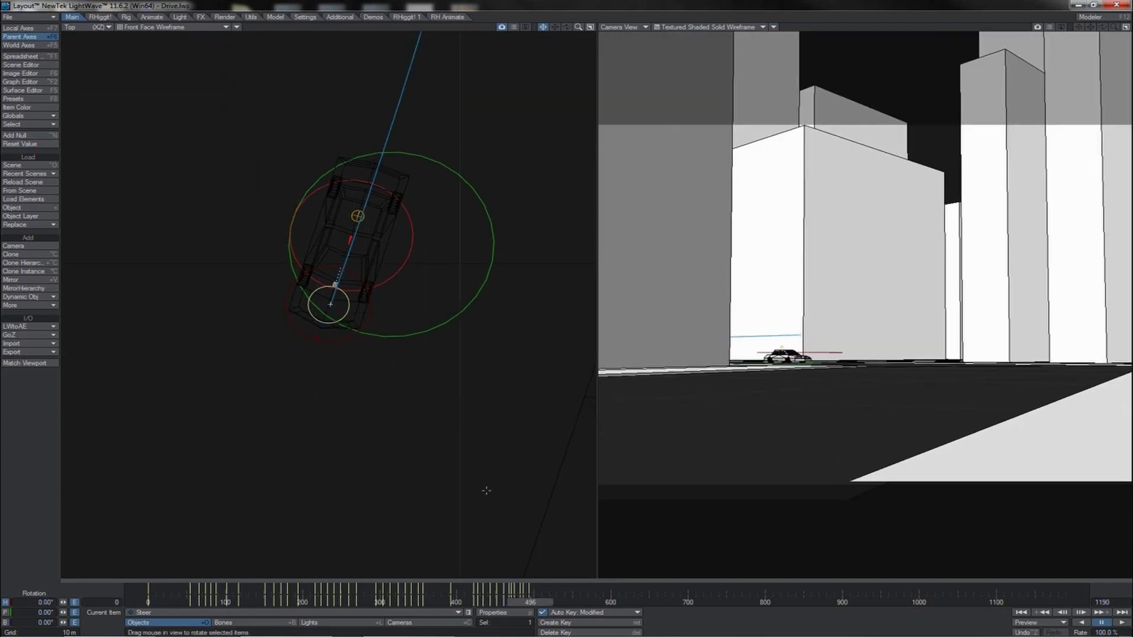
Examine the car's path into the next turn between frames 496 and 507 from a wider top view.
{"action": "key", "text": "Right"}
{"action": "key", "text": "Right"}
{"action": "key", "text": "Right"}
{"action": "key", "text": "Right"}
{"action": "key", "text": "Right"}
{"action": "key", "text": "Right"}
{"action": "key", "text": "Right"}
{"action": "key", "text": "Right"}
{"action": "key", "text": "Right"}
{"action": "key", "text": "Right"}
{"action": "key", "text": "Right"}
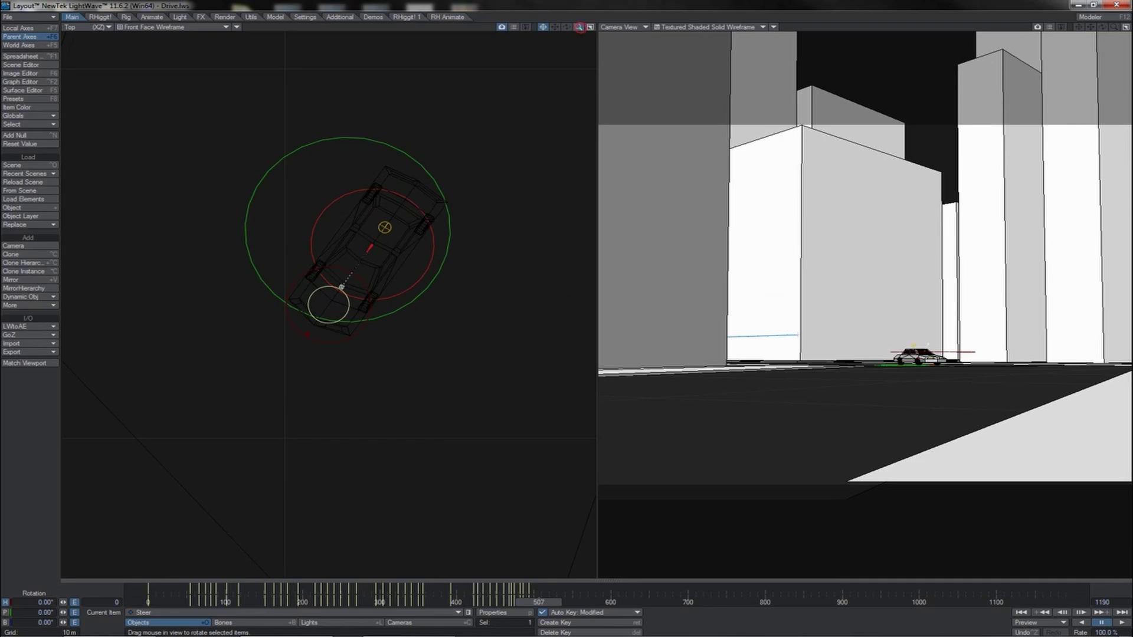
{"action": "left_click_drag", "start_coordinate": [579, 27], "coordinate": [581, 32]}
{"action": "key", "text": "Left"}
{"action": "key", "text": "Left"}
{"action": "key", "text": "Left"}
{"action": "key", "text": "Left"}
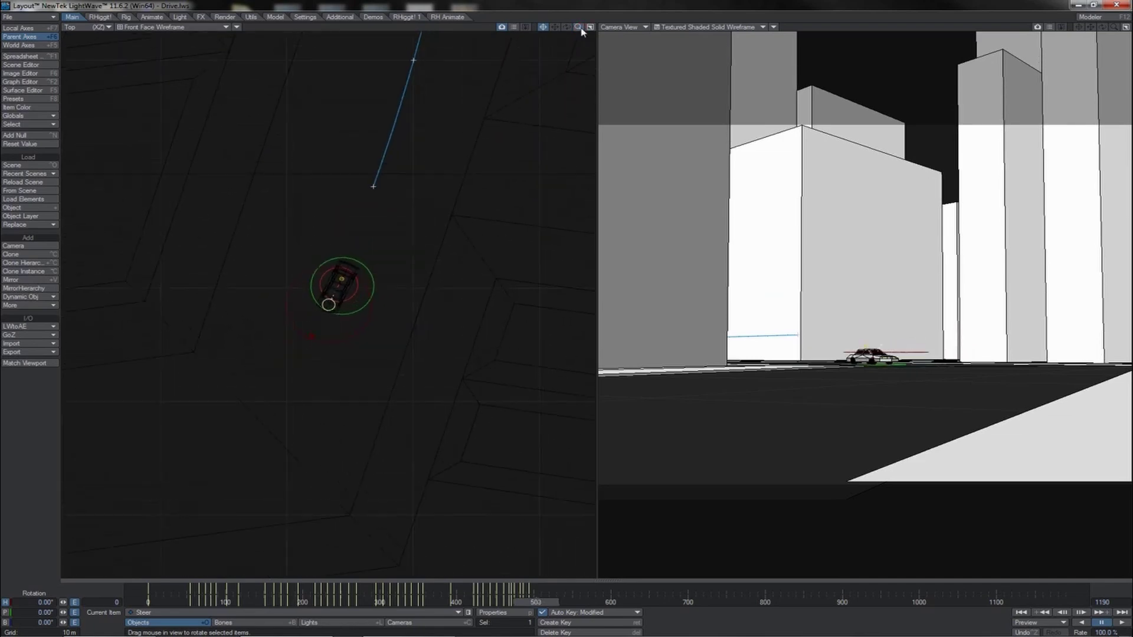
{"action": "key", "text": "Left"}
{"action": "key", "text": "Left"}
{"action": "key", "text": "Left"}
{"action": "key", "text": "Left"}
{"action": "key", "text": "Left"}
{"action": "key", "text": "Left"}
{"action": "key", "text": "Left"}
Turn the Steer control's heading to 11.70° at frame 504 as the car enters the turn.
{"action": "key", "text": "Right"}
{"action": "key", "text": "Right"}
{"action": "key", "text": "Right"}
{"action": "key", "text": "Right"}
{"action": "key", "text": "Right"}
{"action": "key", "text": "Right"}
{"action": "key", "text": "Right"}
{"action": "key", "text": "Right"}
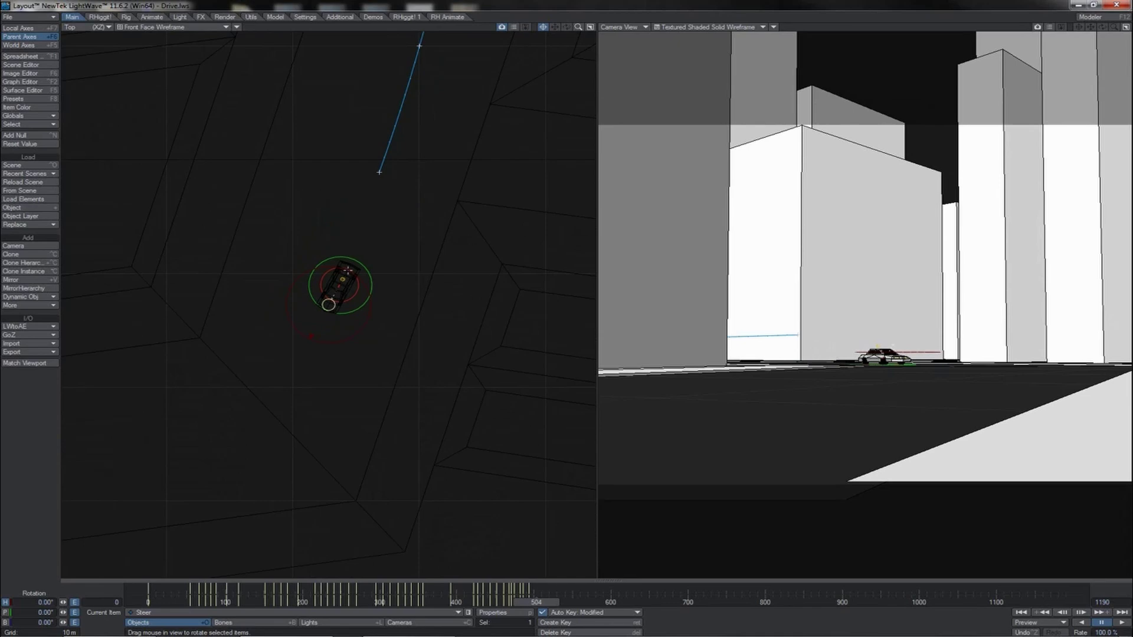
{"action": "left_click_drag", "start_coordinate": [347, 270], "coordinate": [349, 270]}
Increase the Steer control's heading to 18.10° at frame 510.
{"action": "key", "text": "Right"}
{"action": "key", "text": "Right"}
{"action": "key", "text": "Right"}
{"action": "key", "text": "Right"}
{"action": "key", "text": "Right"}
{"action": "key", "text": "Right"}
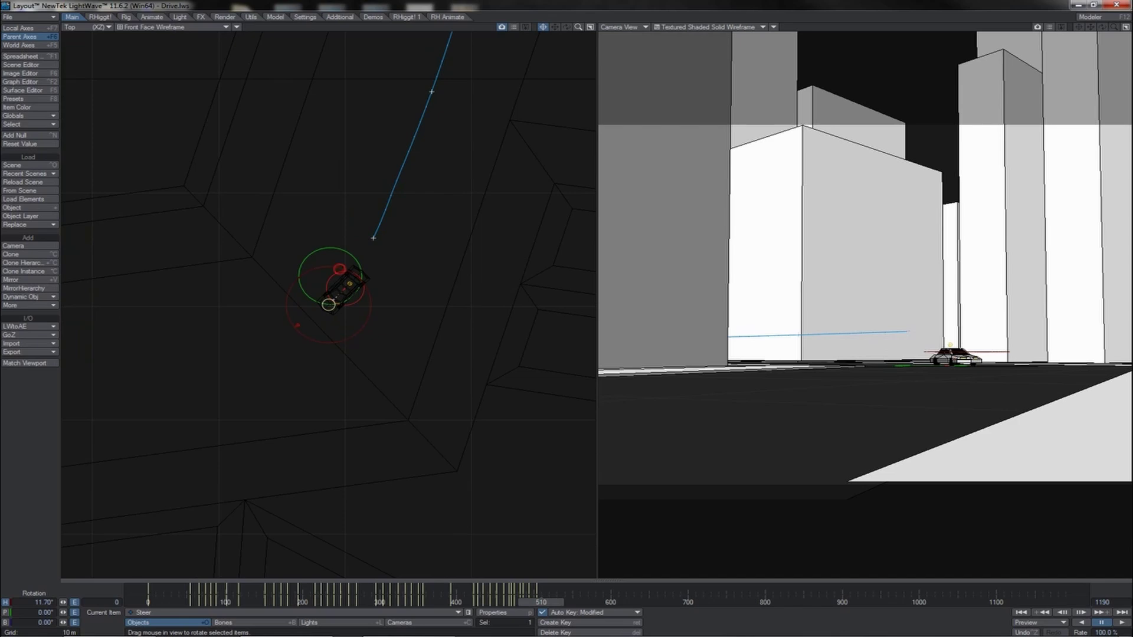
{"action": "left_click_drag", "start_coordinate": [340, 270], "coordinate": [348, 270]}
Steer harder into the turn by setting the Steer control's heading to 34.30° at frame 517.
{"action": "scroll", "coordinate": [347, 287], "scroll_direction": "up", "scroll_amount": 4}
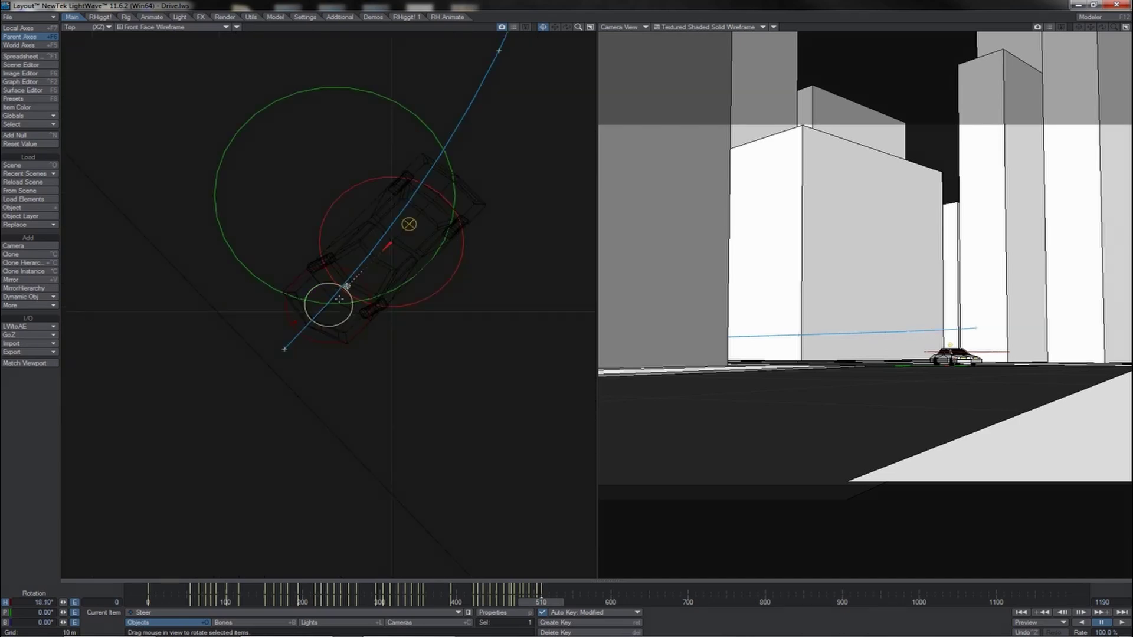
{"action": "key", "text": "Right"}
{"action": "key", "text": "Right"}
{"action": "key", "text": "Right"}
{"action": "key", "text": "Right"}
{"action": "key", "text": "Right"}
{"action": "key", "text": "Right"}
{"action": "key", "text": "Right"}
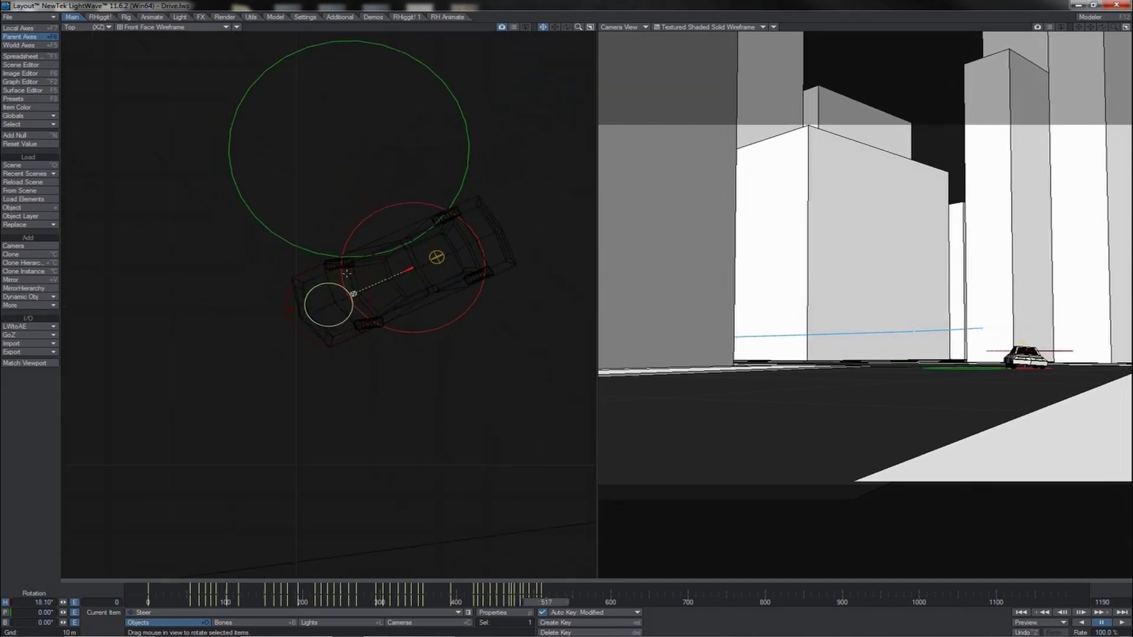
{"action": "left_click_drag", "start_coordinate": [347, 273], "coordinate": [370, 274]}
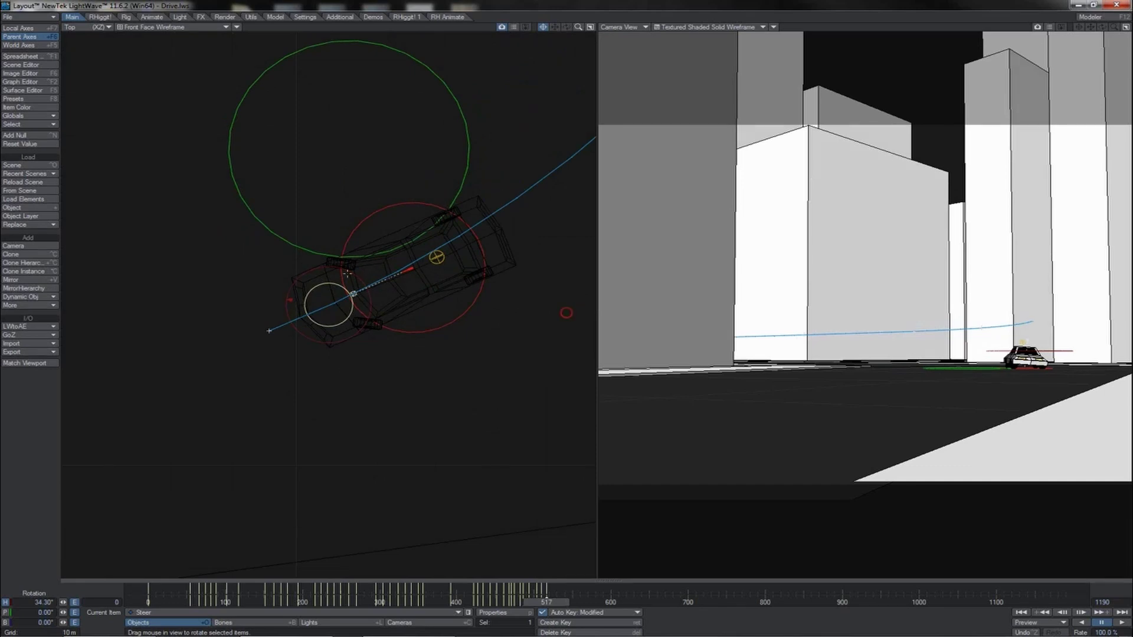
Counter-steer the sliding car by turning the Steer control's heading to -42.20° at frame 528.
{"action": "left_click_drag", "start_coordinate": [578, 27], "coordinate": [520, 27]}
{"action": "key", "text": "Right"}
{"action": "key", "text": "Right"}
{"action": "key", "text": "Right"}
{"action": "key", "text": "Right"}
{"action": "key", "text": "Right"}
{"action": "key", "text": "Right"}
{"action": "key", "text": "Right"}
{"action": "key", "text": "Right"}
{"action": "key", "text": "Right"}
{"action": "key", "text": "Right"}
{"action": "key", "text": "Right"}
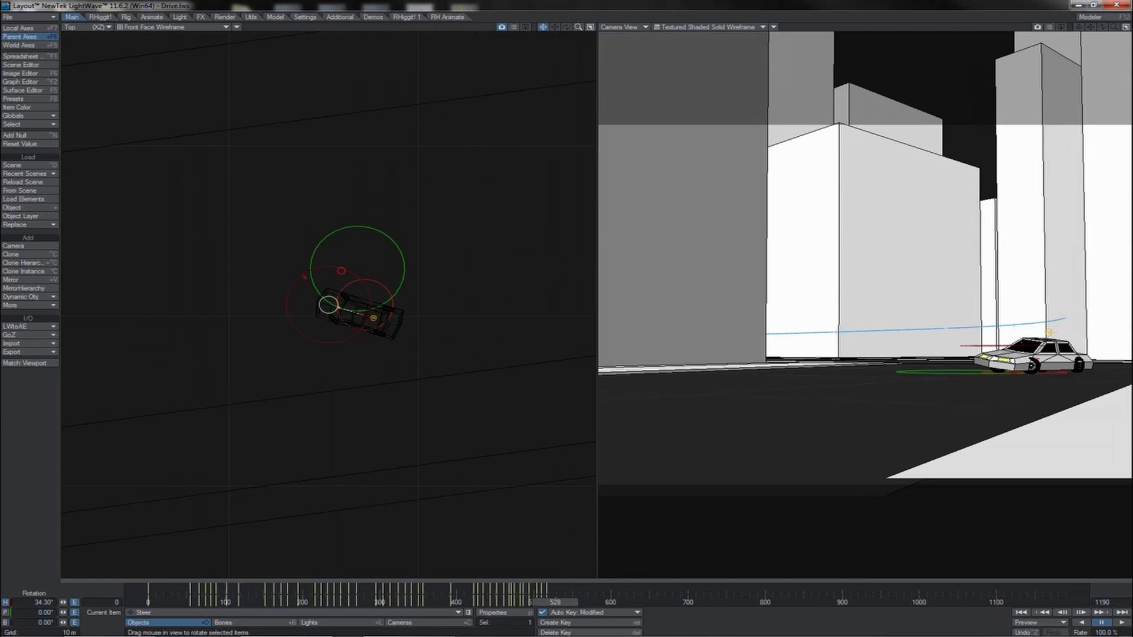
{"action": "left_click_drag", "start_coordinate": [341, 271], "coordinate": [304, 298]}
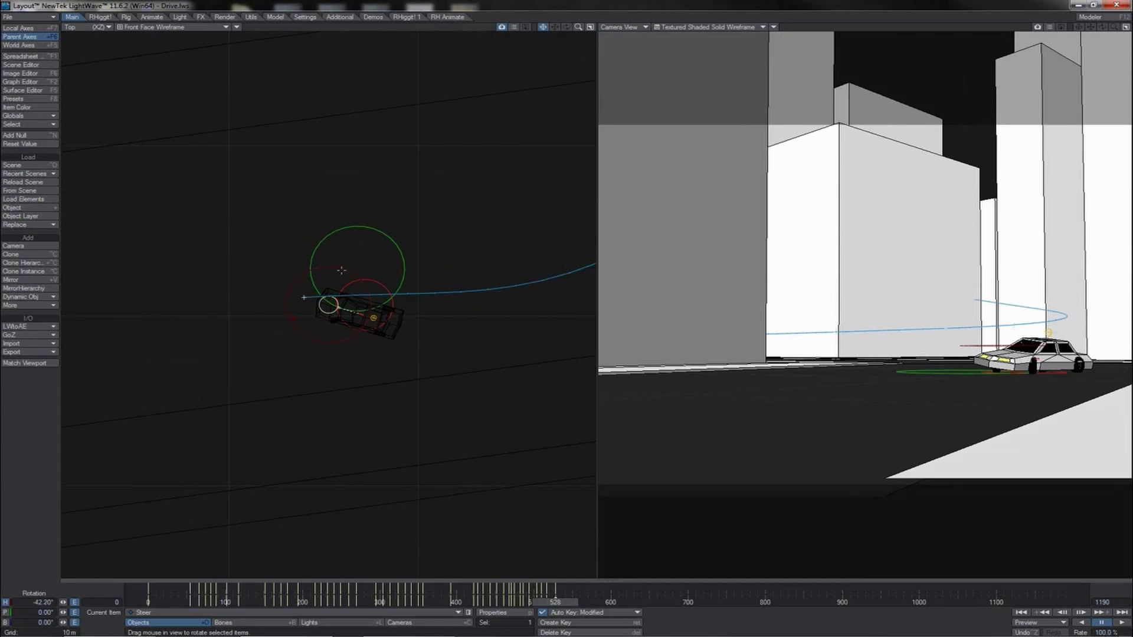
Review the front wheels' swing from steering into counter-steer between frames 513 and 527.
{"action": "key", "text": "Left"}
{"action": "key", "text": "Left"}
{"action": "key", "text": "Left"}
{"action": "key", "text": "Left"}
{"action": "key", "text": "Left"}
{"action": "key", "text": "Left"}
{"action": "key", "text": "Left"}
{"action": "key", "text": "Left"}
{"action": "key", "text": "Left"}
{"action": "key", "text": "Left"}
{"action": "key", "text": "Left"}
{"action": "key", "text": "Left"}
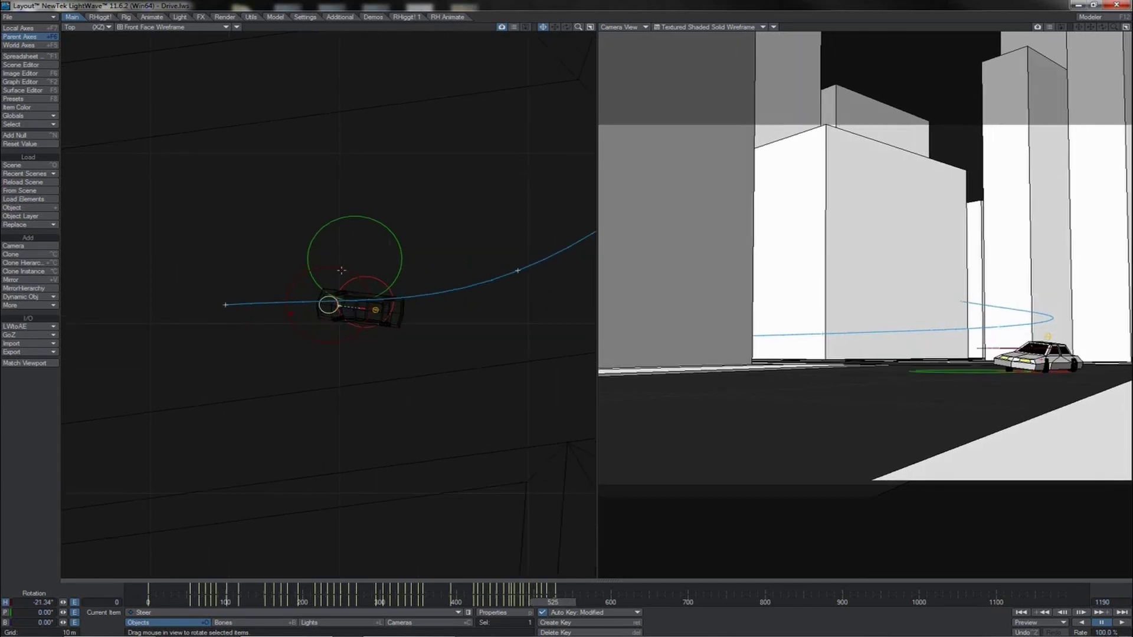
{"action": "key", "text": "Left"}
{"action": "key", "text": "Left"}
{"action": "key", "text": "Left"}
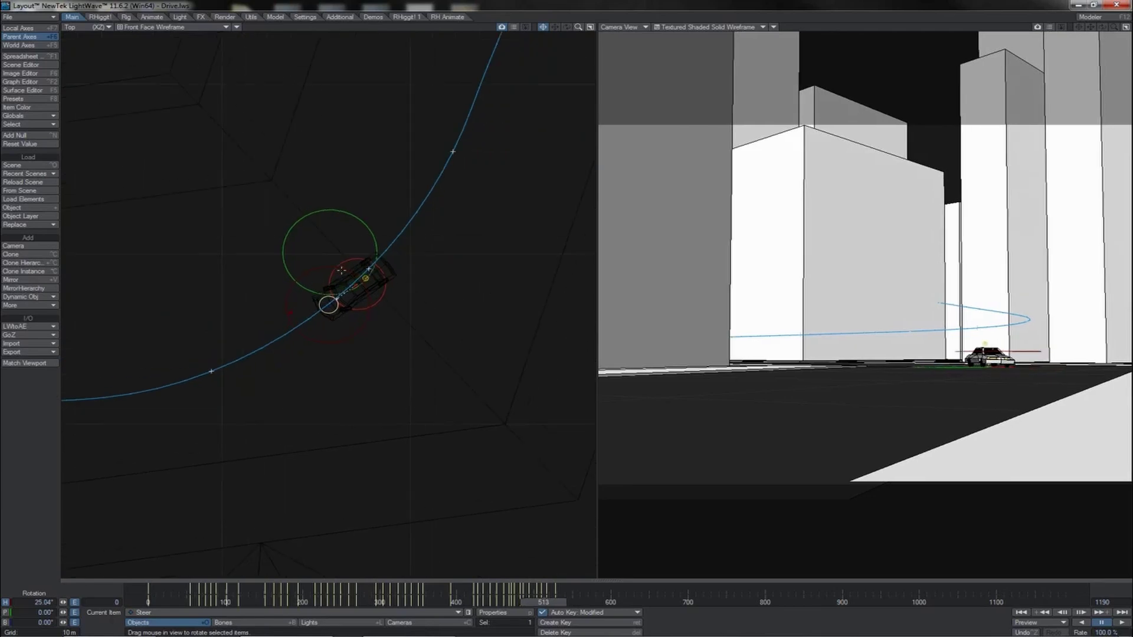
{"action": "key", "text": "Right"}
{"action": "key", "text": "Right"}
{"action": "key", "text": "Right"}
{"action": "key", "text": "Right"}
{"action": "key", "text": "Right"}
{"action": "key", "text": "Right"}
{"action": "key", "text": "Right"}
{"action": "key", "text": "Right"}
{"action": "key", "text": "Right"}
{"action": "key", "text": "Right"}
{"action": "key", "text": "Right"}
{"action": "key", "text": "Right"}
{"action": "key", "text": "Right"}
{"action": "key", "text": "Right"}
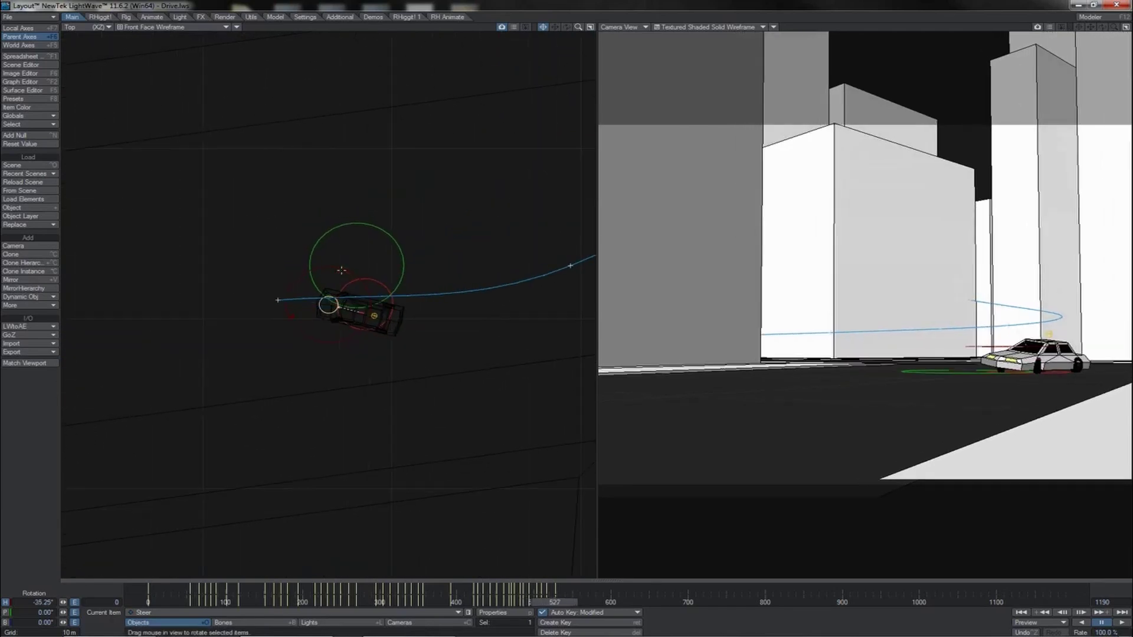
Ease the Steer control's counter-steer to a heading of -38.50° at frame 536.
{"action": "key", "text": "Right"}
{"action": "key", "text": "Right"}
{"action": "key", "text": "Right"}
{"action": "key", "text": "Right"}
{"action": "key", "text": "Right"}
{"action": "key", "text": "Right"}
{"action": "key", "text": "Right"}
{"action": "key", "text": "Right"}
{"action": "key", "text": "Right"}
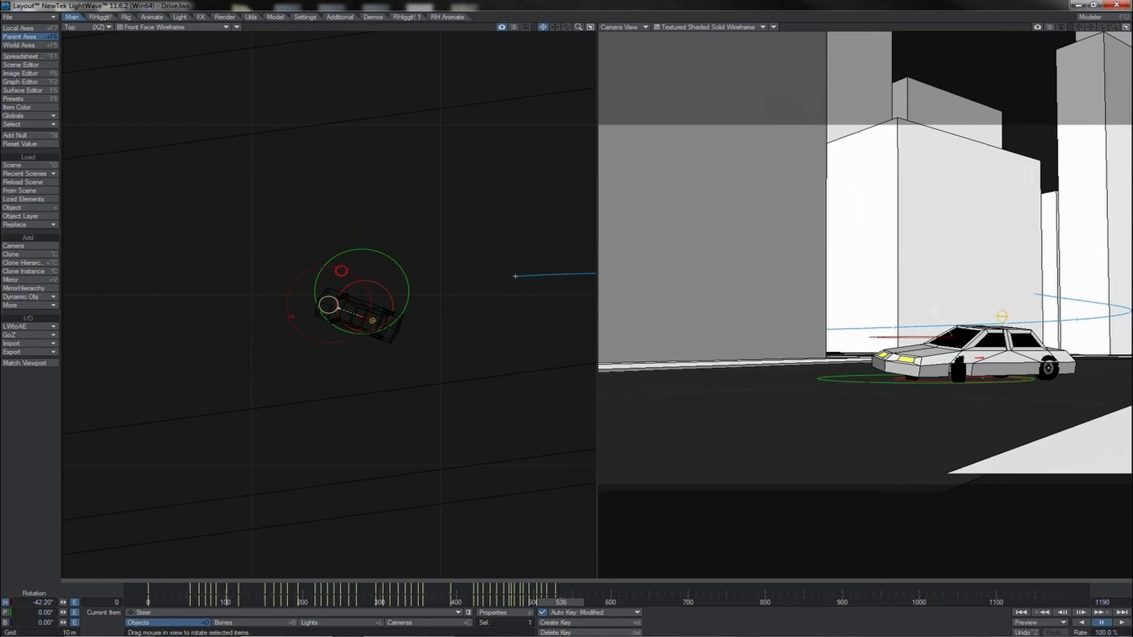
{"action": "left_click_drag", "start_coordinate": [341, 271], "coordinate": [348, 271]}
Swing the Steer control back out of the counter-steer just past frame 543.
{"action": "key", "text": "Right"}
{"action": "key", "text": "Right"}
{"action": "key", "text": "Right"}
{"action": "key", "text": "Right"}
{"action": "key", "text": "Right"}
{"action": "key", "text": "Right"}
{"action": "key", "text": "Right"}
{"action": "key", "text": "Right"}
{"action": "key", "text": "Right"}
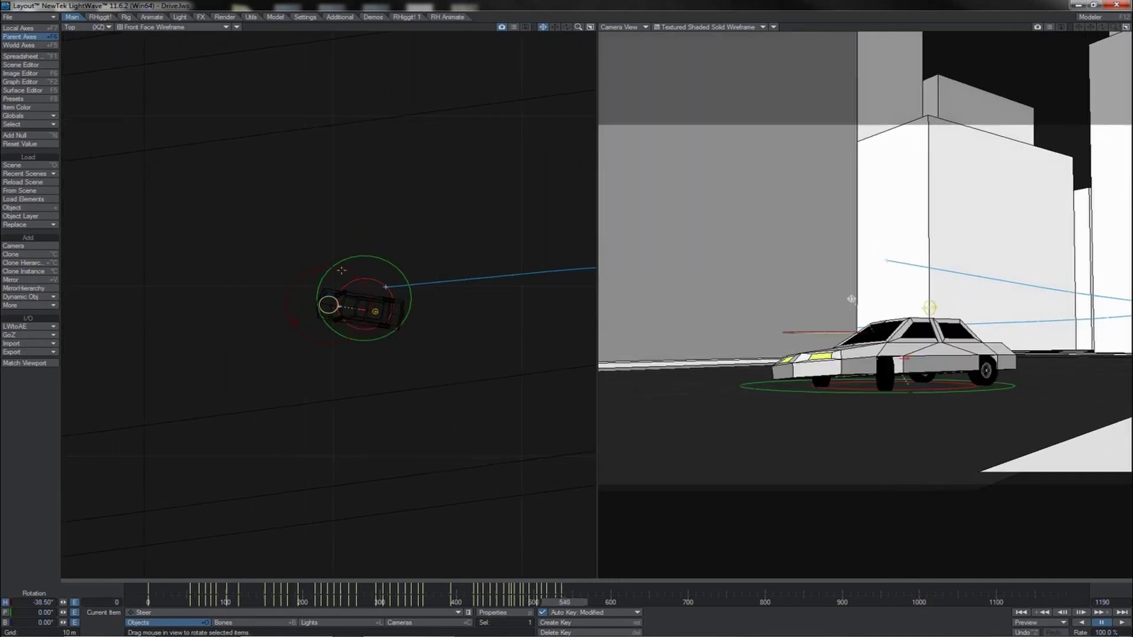
{"action": "key", "text": "Left"}
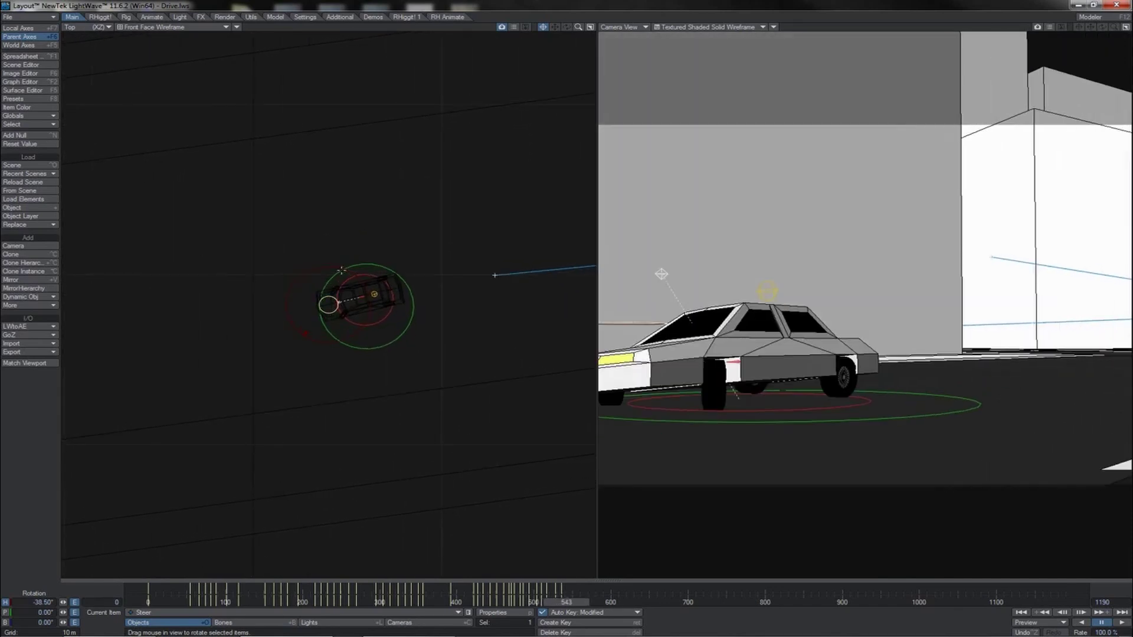
{"action": "key", "text": "Right"}
{"action": "key", "text": "Right"}
{"action": "key", "text": "Left"}
{"action": "left_click_drag", "start_coordinate": [341, 270], "coordinate": [398, 270]}
Reset the Steer control's heading to 0.00° at frame 561.
{"action": "key", "text": "Right"}
{"action": "key", "text": "Right"}
{"action": "key", "text": "Right"}
{"action": "key", "text": "Right"}
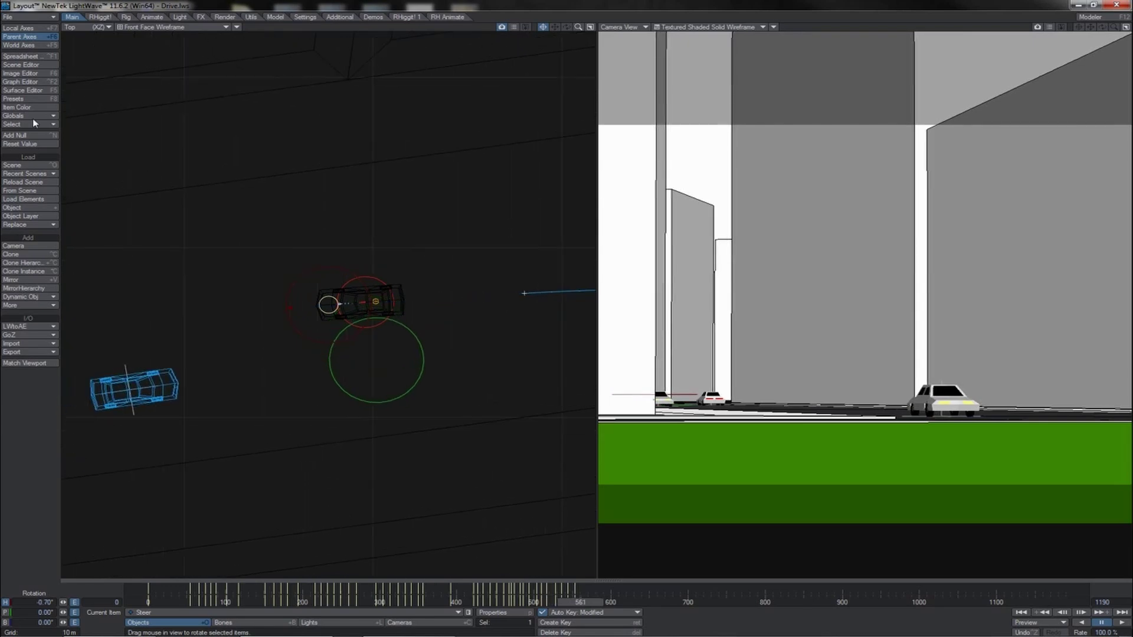
{"action": "left_click", "coordinate": [23, 146]}
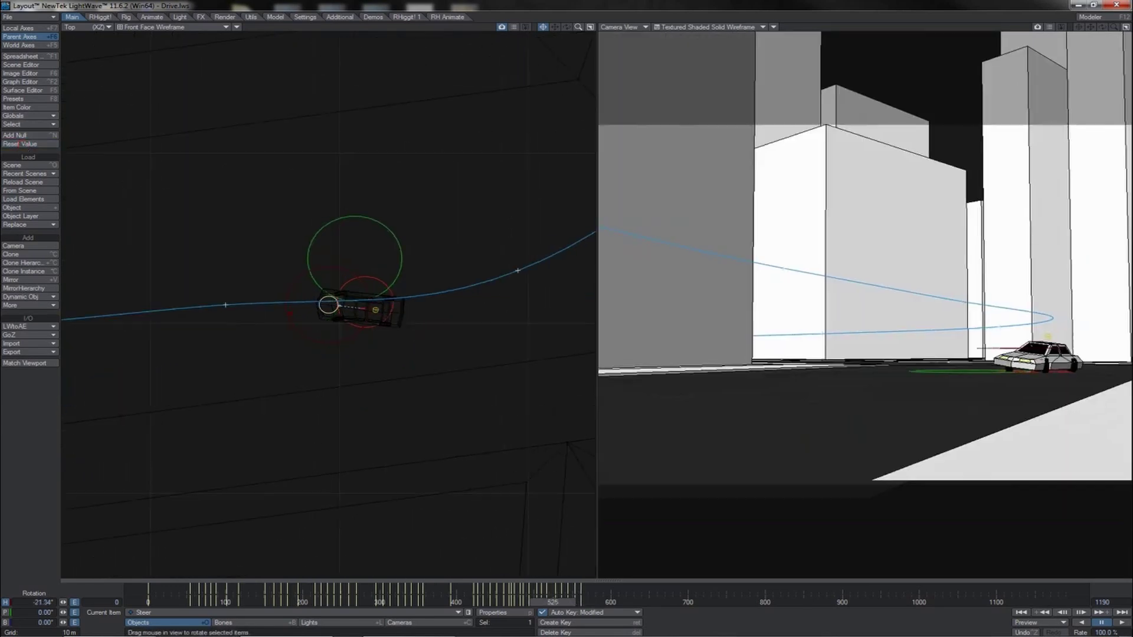
Replay the turn from frame 525 and create a key at frame 567 holding the Steer control straight.
{"action": "mouse_move", "coordinate": [552, 602]}
{"action": "left_mouse_down"}
{"action": "mouse_move", "coordinate": [537, 602]}
{"action": "mouse_move", "coordinate": [558, 602]}
{"action": "left_mouse_up"}
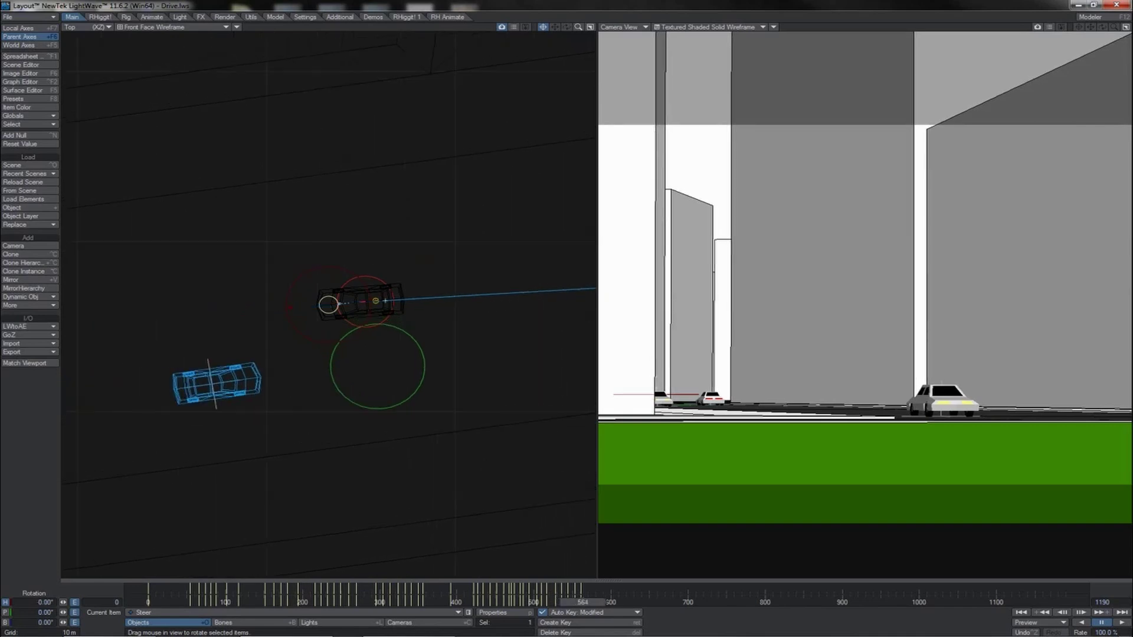
{"action": "key", "text": "Return"}
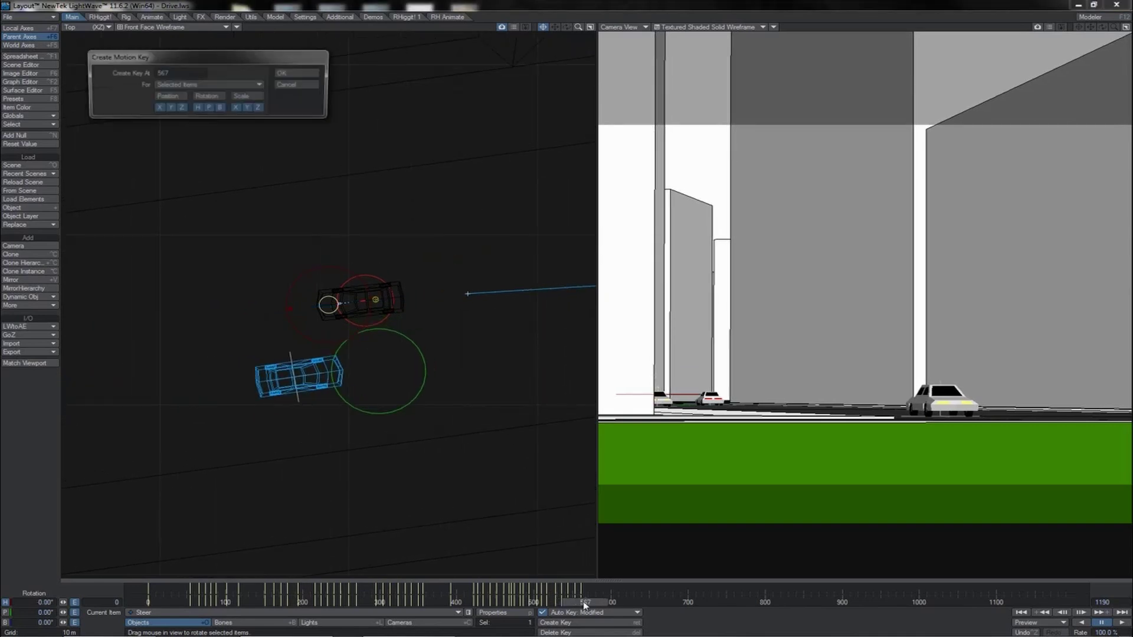
{"action": "key", "text": "Return"}
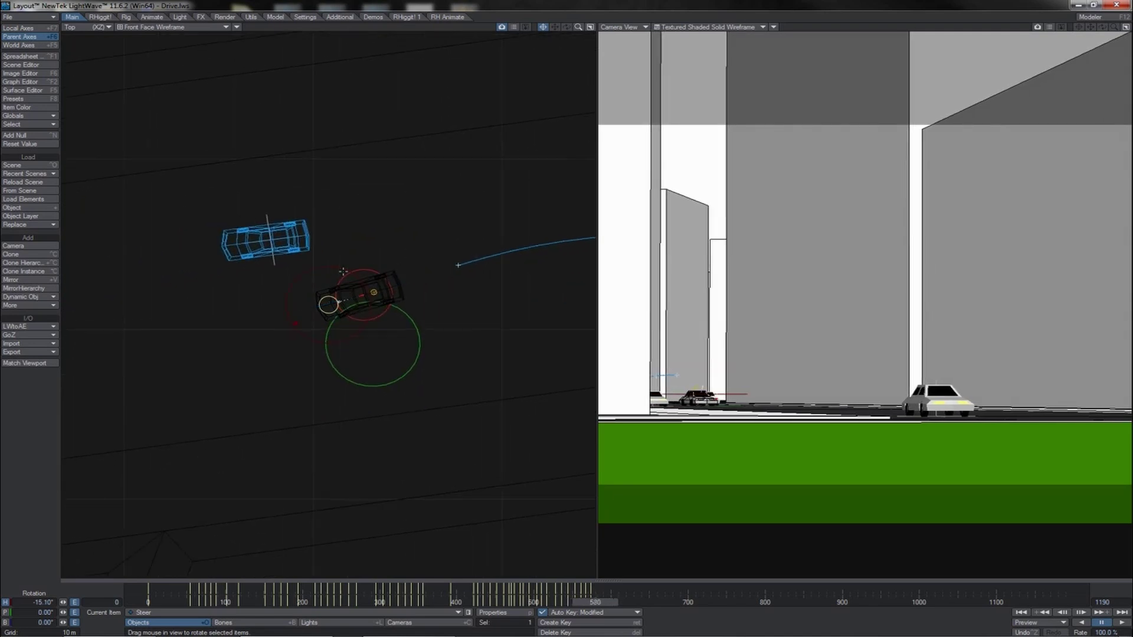
Turn the Steer control's heading to 12.20° around frame 580, and reset it to straight at frame 591.
{"action": "left_click_drag", "start_coordinate": [343, 271], "coordinate": [369, 268]}
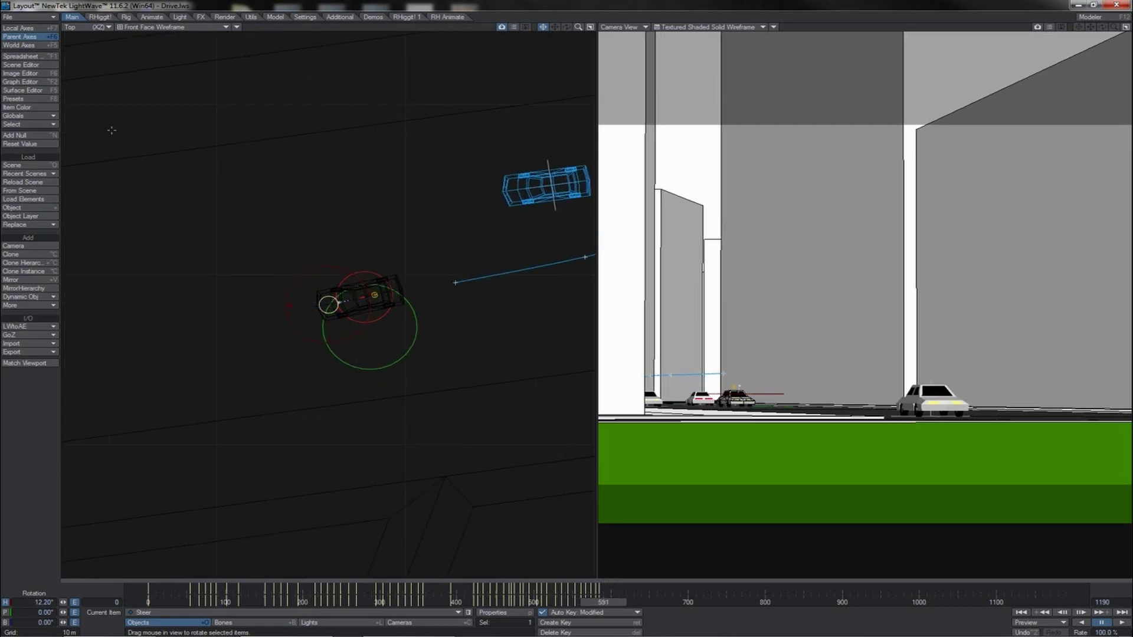
{"action": "left_click", "coordinate": [42, 145]}
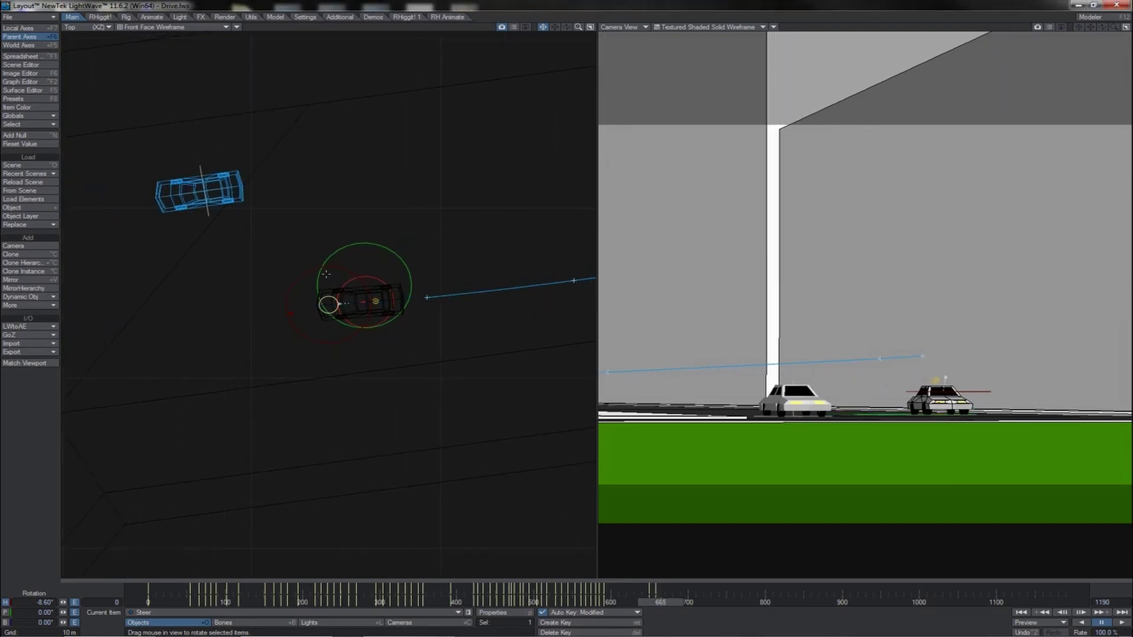
Turn the Steer control's heading to 4.50° from frame 665, increasing it to 12.20° by frame 693.
{"action": "left_click_drag", "start_coordinate": [326, 266], "coordinate": [336, 266]}
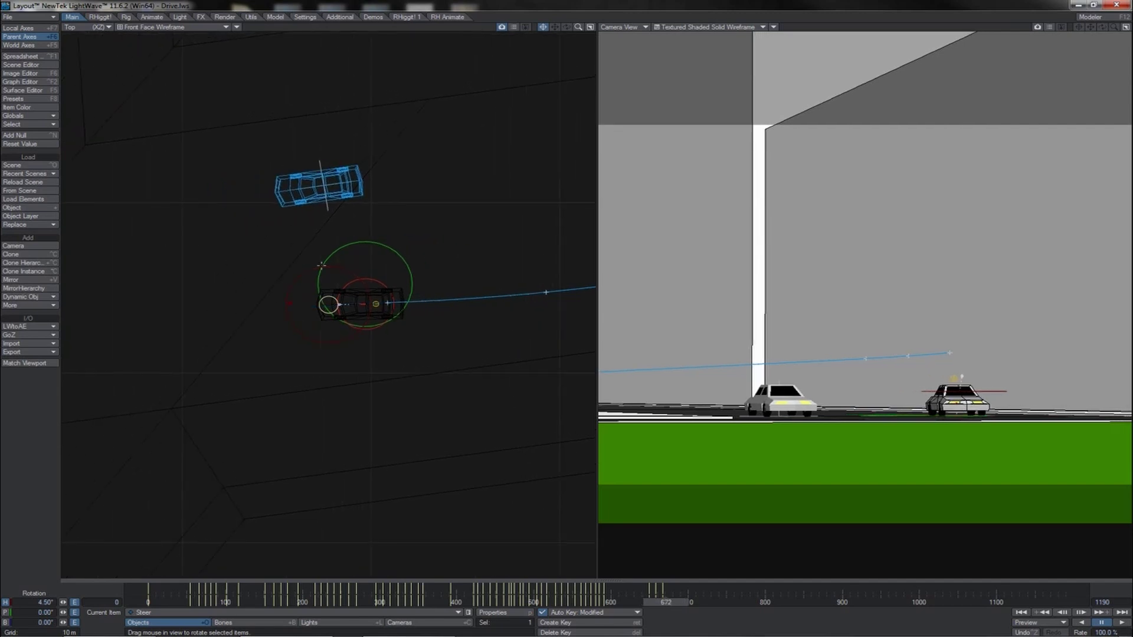
{"action": "left_click_drag", "start_coordinate": [321, 265], "coordinate": [348, 266]}
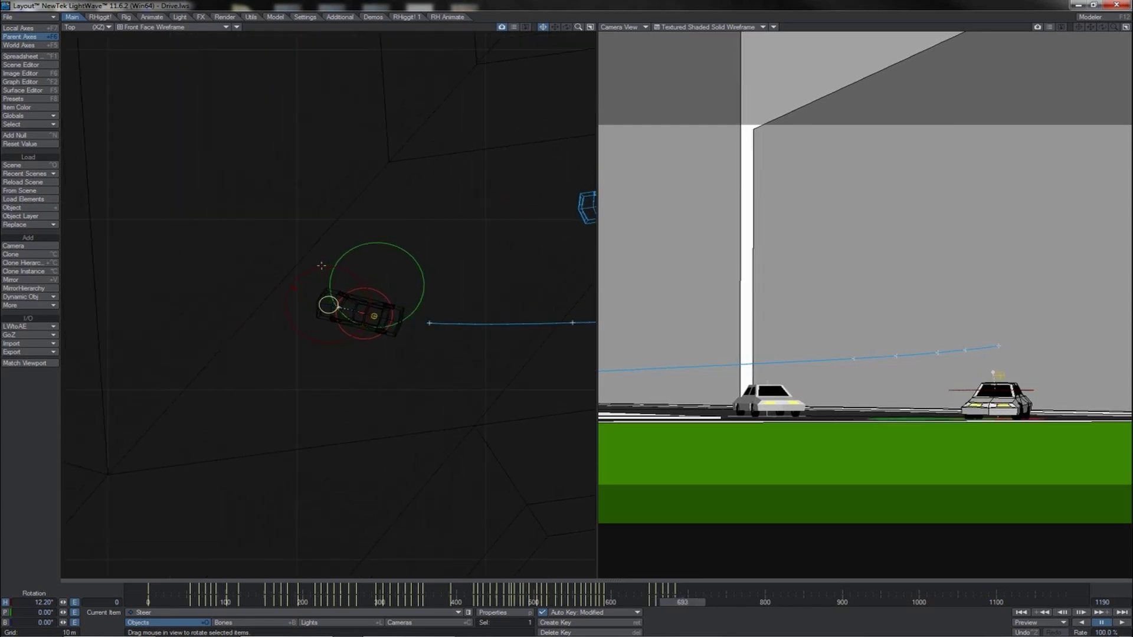
Increase the Steer control's heading from frame 693, reaching 27.80° by frame 705.
{"action": "left_click_drag", "start_coordinate": [321, 266], "coordinate": [328, 266]}
{"action": "key", "text": "Right"}
{"action": "key", "text": "Right"}
{"action": "key", "text": "Right"}
{"action": "key", "text": "Right"}
{"action": "key", "text": "Right"}
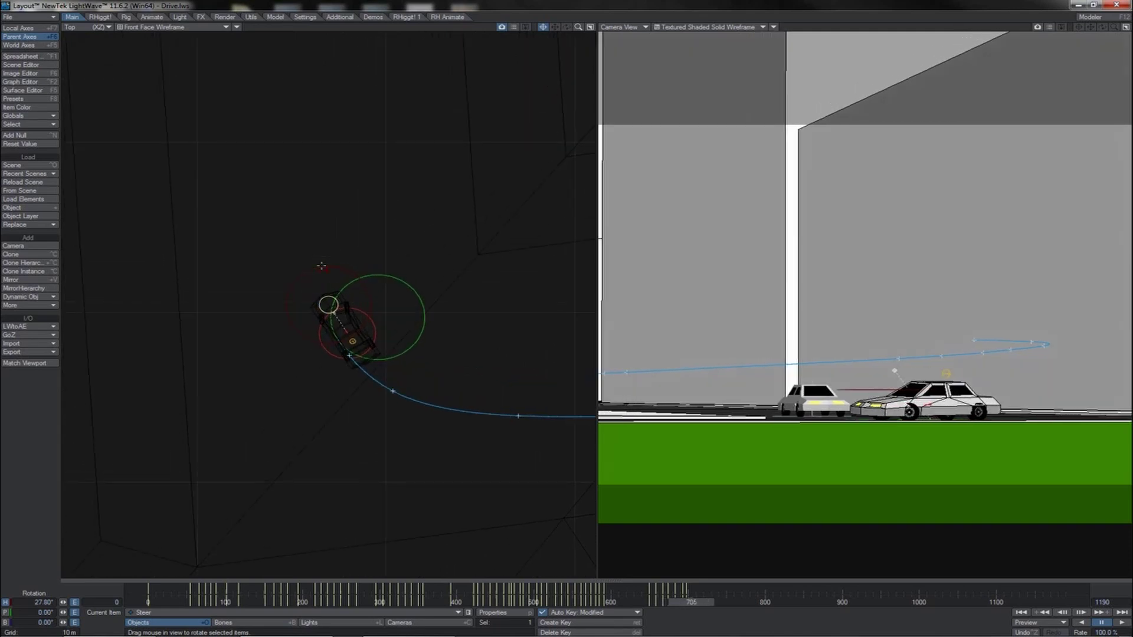
Ease the Steer control's heading to -1.10°, counter-steer it to -10.40° at frame 725, and reset it to straight.
{"action": "key", "text": "Right"}
{"action": "key", "text": "Right"}
{"action": "key", "text": "Right"}
{"action": "key", "text": "Right"}
{"action": "left_click_drag", "start_coordinate": [321, 266], "coordinate": [308, 266]}
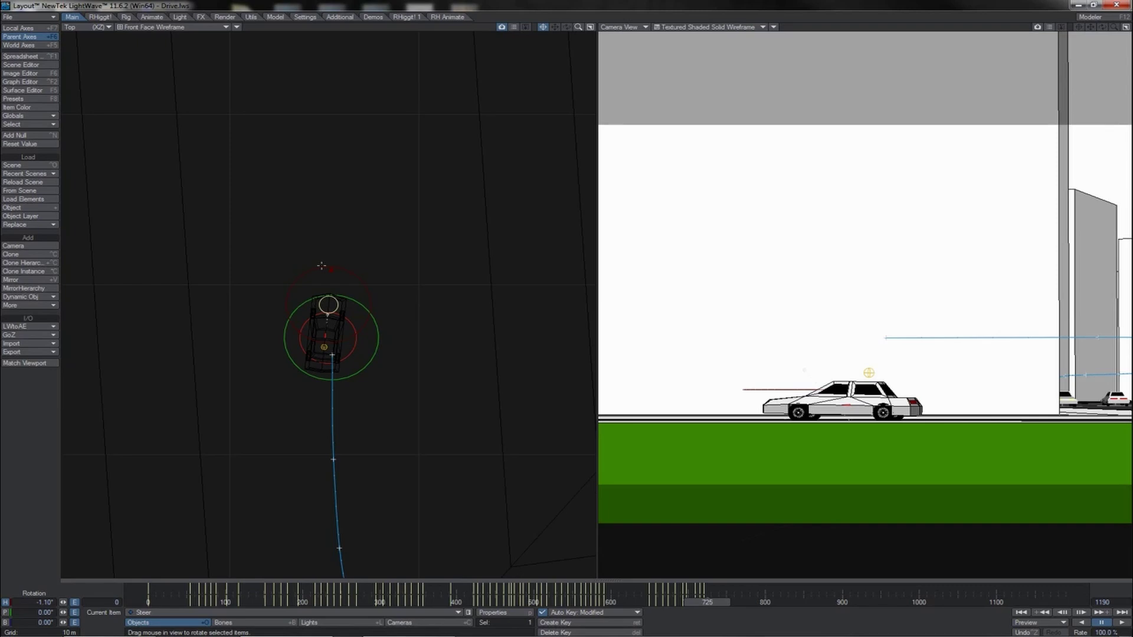
{"action": "left_click_drag", "start_coordinate": [321, 267], "coordinate": [313, 267]}
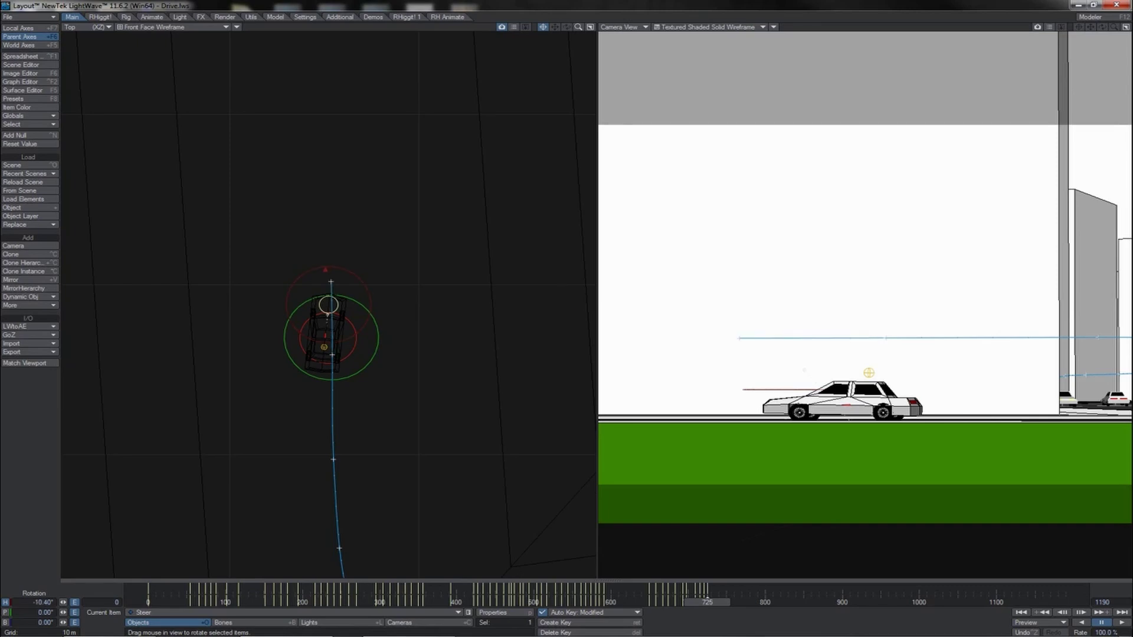
{"action": "left_click", "coordinate": [49, 144]}
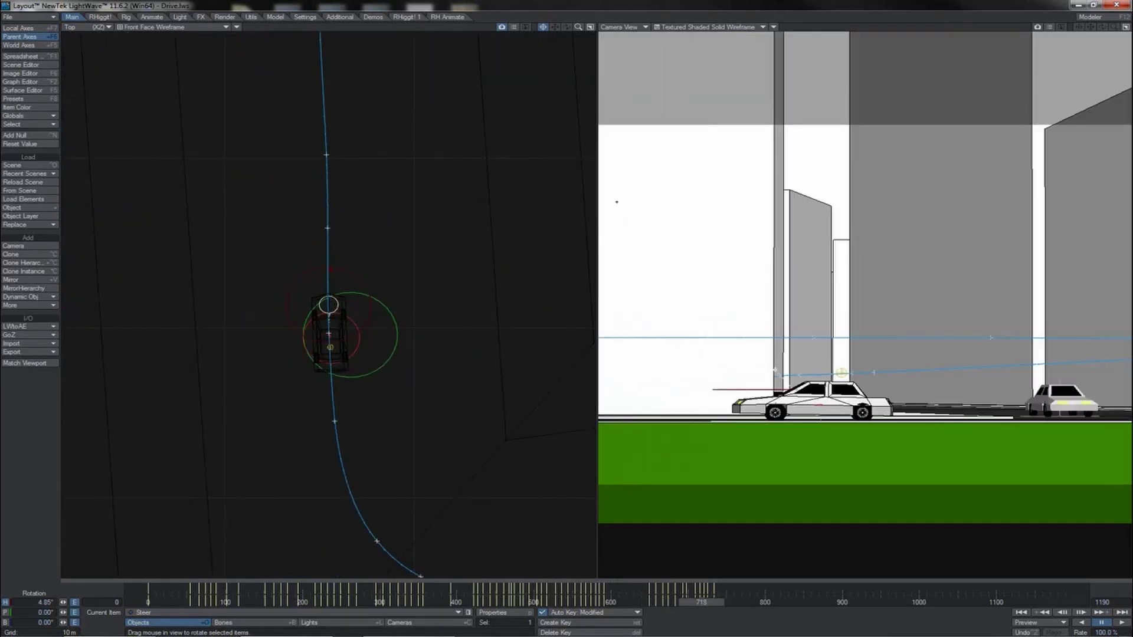
Check the front wheels around frame 718 and turn the Steer control's heading to 6.30° near frame 761.
{"action": "left_click_drag", "start_coordinate": [578, 27], "coordinate": [655, 27]}
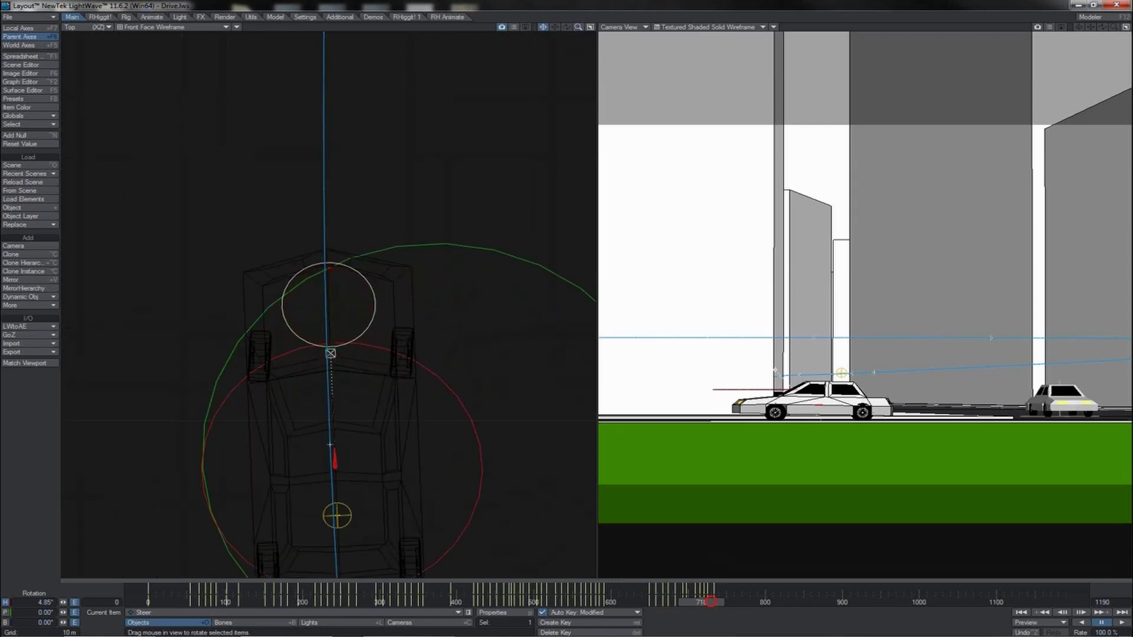
{"action": "left_click_drag", "start_coordinate": [711, 602], "coordinate": [734, 602]}
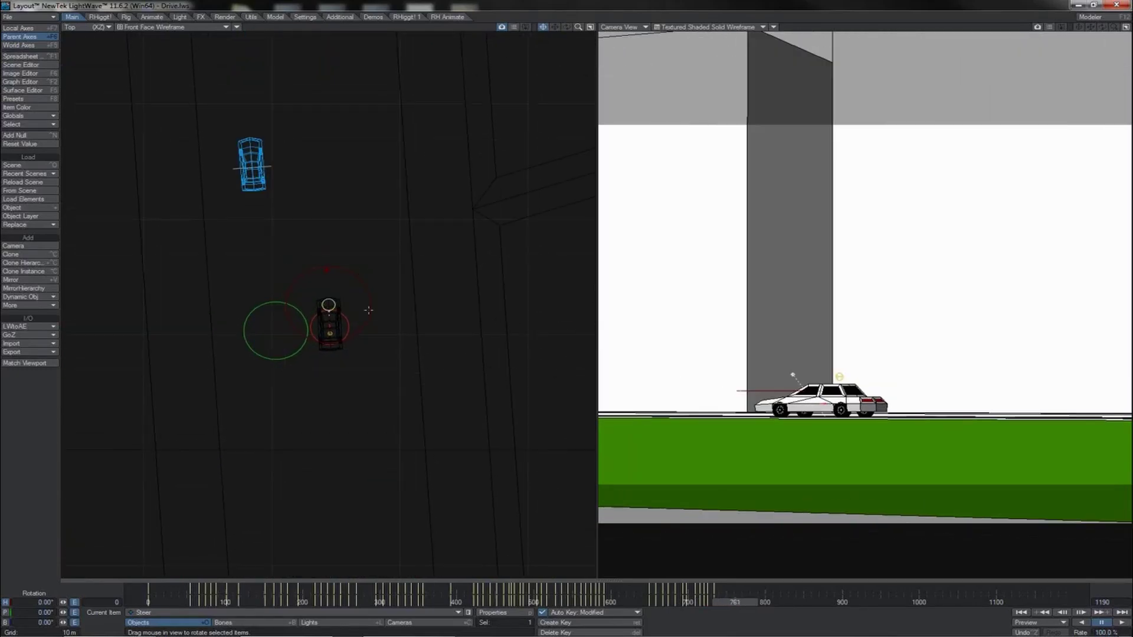
{"action": "left_click_drag", "start_coordinate": [364, 281], "coordinate": [368, 281]}
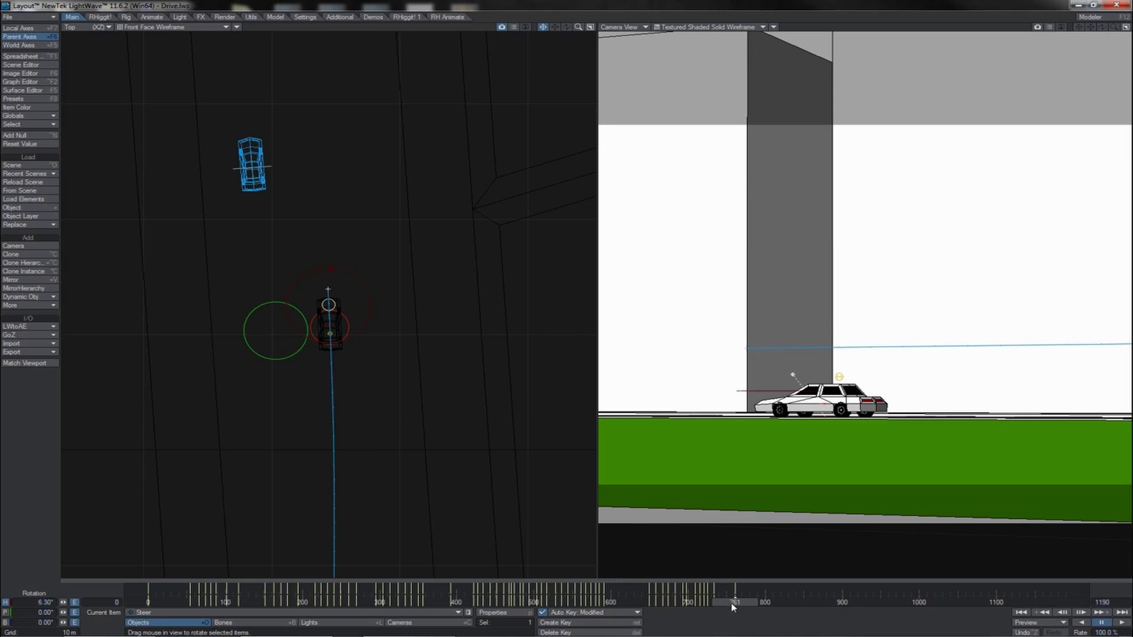
Advance past the oncoming car and turn the Steer control's heading to -11.00° at frame 776.
{"action": "mouse_move", "coordinate": [732, 605]}
{"action": "left_mouse_down"}
{"action": "mouse_move", "coordinate": [720, 604]}
{"action": "mouse_move", "coordinate": [740, 608]}
{"action": "left_mouse_up"}
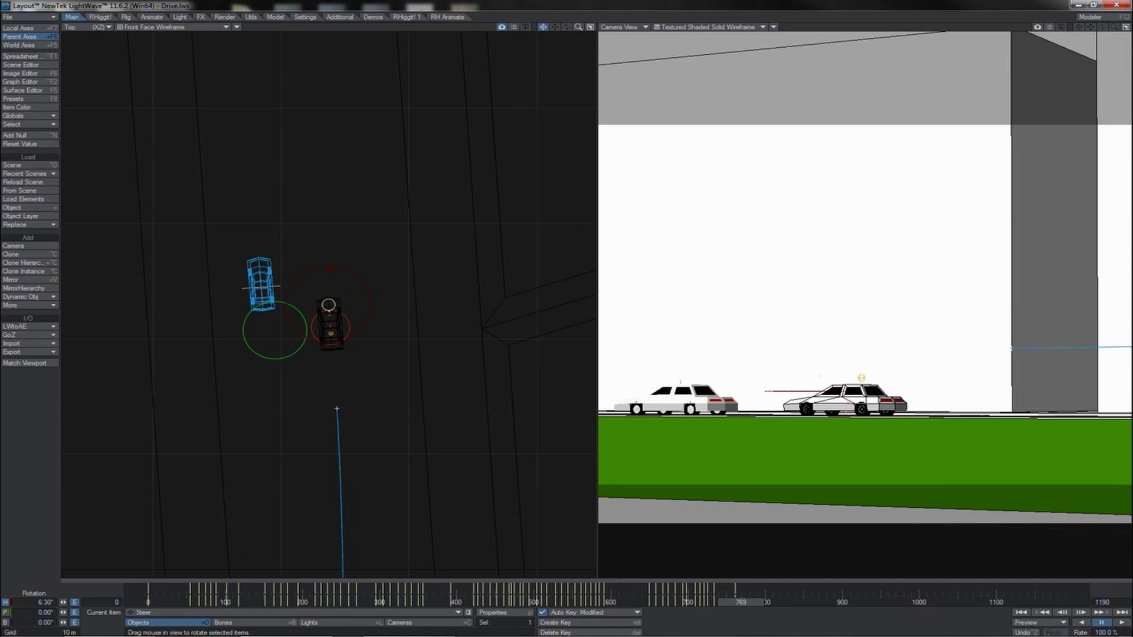
{"action": "key", "text": "Right"}
{"action": "key", "text": "Right"}
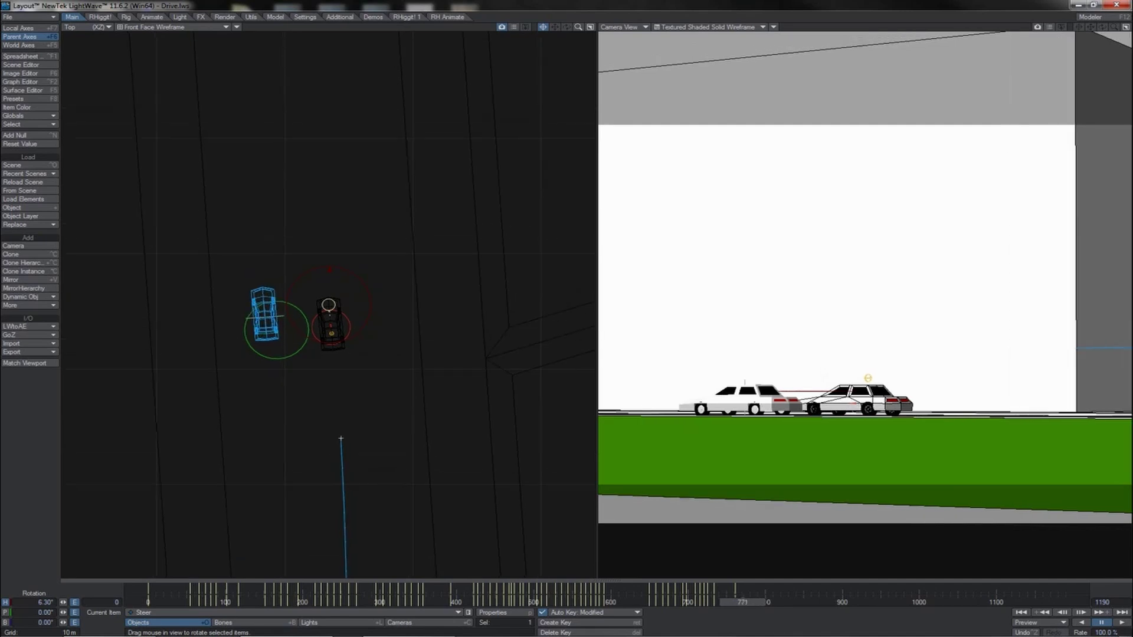
{"action": "left_click_drag", "start_coordinate": [743, 603], "coordinate": [732, 605]}
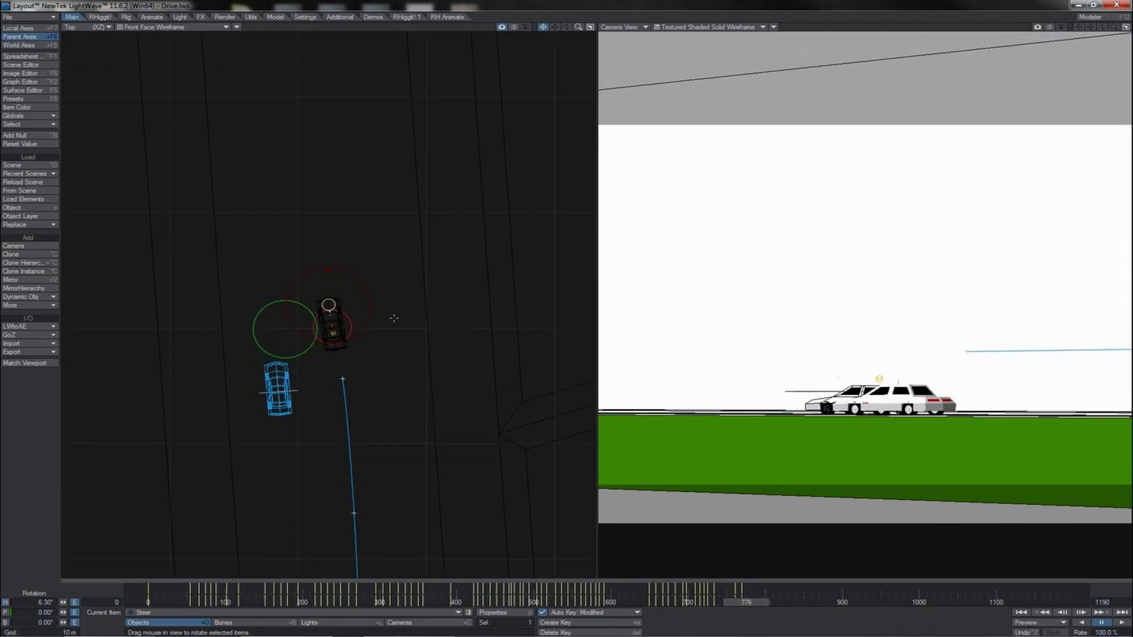
{"action": "left_click_drag", "start_coordinate": [370, 296], "coordinate": [363, 297]}
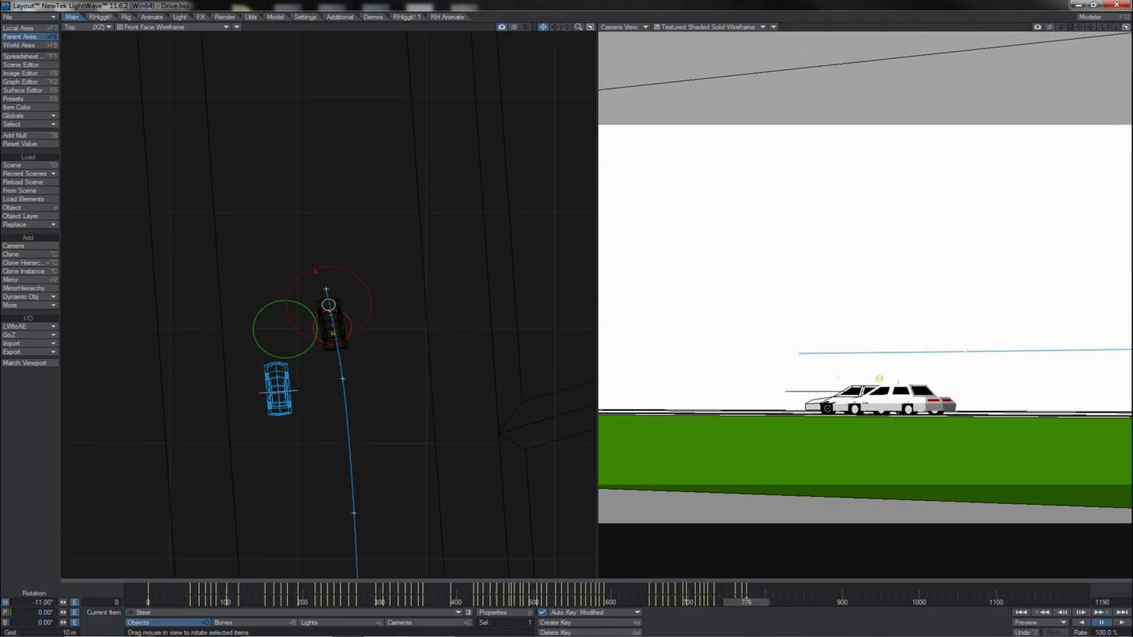
Advance to frame 781 and bring the Steer control's heading to -10.20°.
{"action": "key", "text": "Right"}
{"action": "key", "text": "Right"}
{"action": "key", "text": "Right"}
{"action": "key", "text": "Right"}
{"action": "key", "text": "Right"}
{"action": "key", "text": "Right"}
{"action": "key", "text": "Right"}
{"action": "key", "text": "Right"}
{"action": "key", "text": "Right"}
{"action": "key", "text": "Right"}
{"action": "key", "text": "Right"}
{"action": "key", "text": "Right"}
{"action": "key", "text": "Right"}
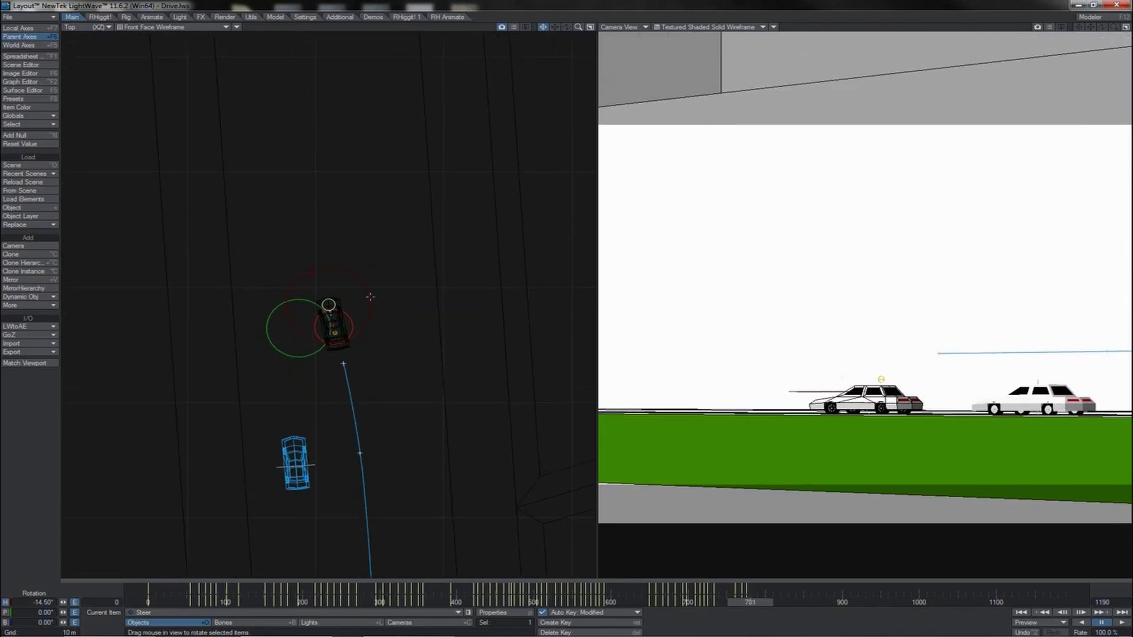
{"action": "left_click_drag", "start_coordinate": [355, 281], "coordinate": [356, 281]}
Reset the Steer control's heading to straight at frame 799.
{"action": "key", "text": "Right"}
{"action": "key", "text": "Right"}
{"action": "key", "text": "Right"}
{"action": "key", "text": "Right"}
{"action": "key", "text": "Right"}
{"action": "key", "text": "Right"}
{"action": "key", "text": "Right"}
{"action": "key", "text": "Right"}
{"action": "key", "text": "Right"}
{"action": "key", "text": "Right"}
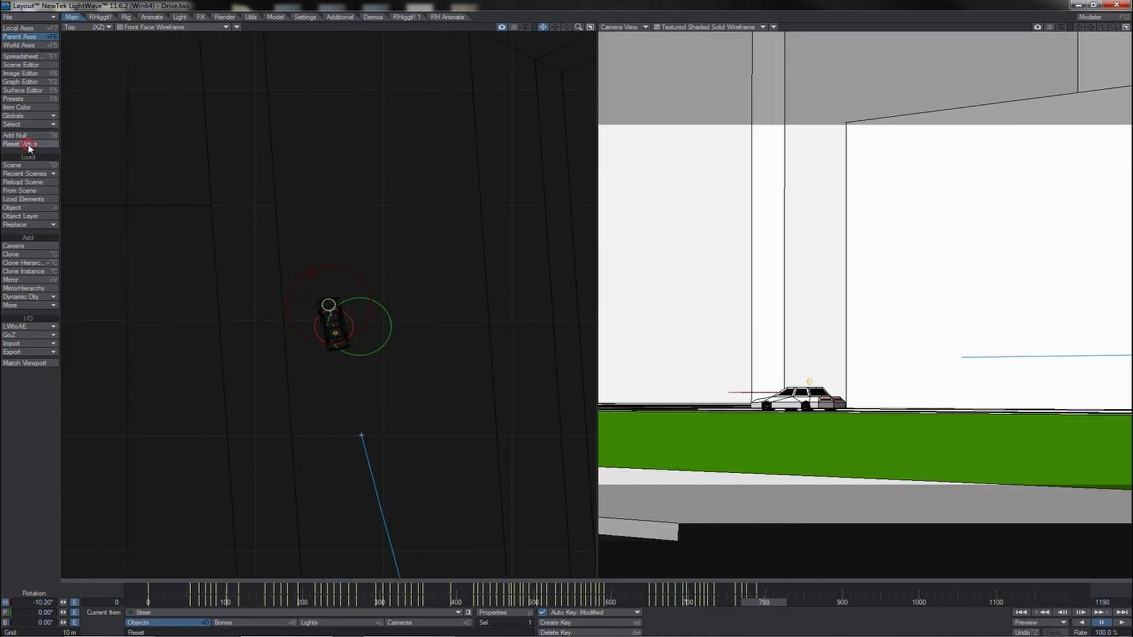
{"action": "left_click", "coordinate": [29, 144]}
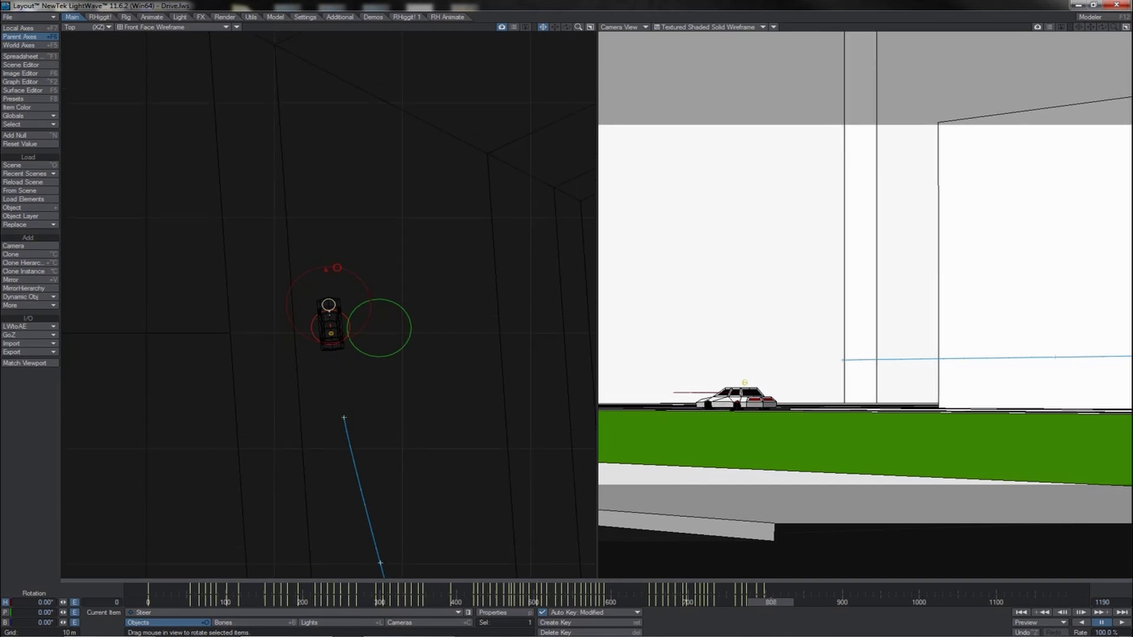
Steer into the next corner with a heading of 16.10° from frame 808, increasing to 23.60° at frame 825 and 24.30° by frame 835.
{"action": "left_click_drag", "start_coordinate": [337, 267], "coordinate": [339, 268]}
{"action": "left_click_drag", "start_coordinate": [344, 272], "coordinate": [347, 274]}
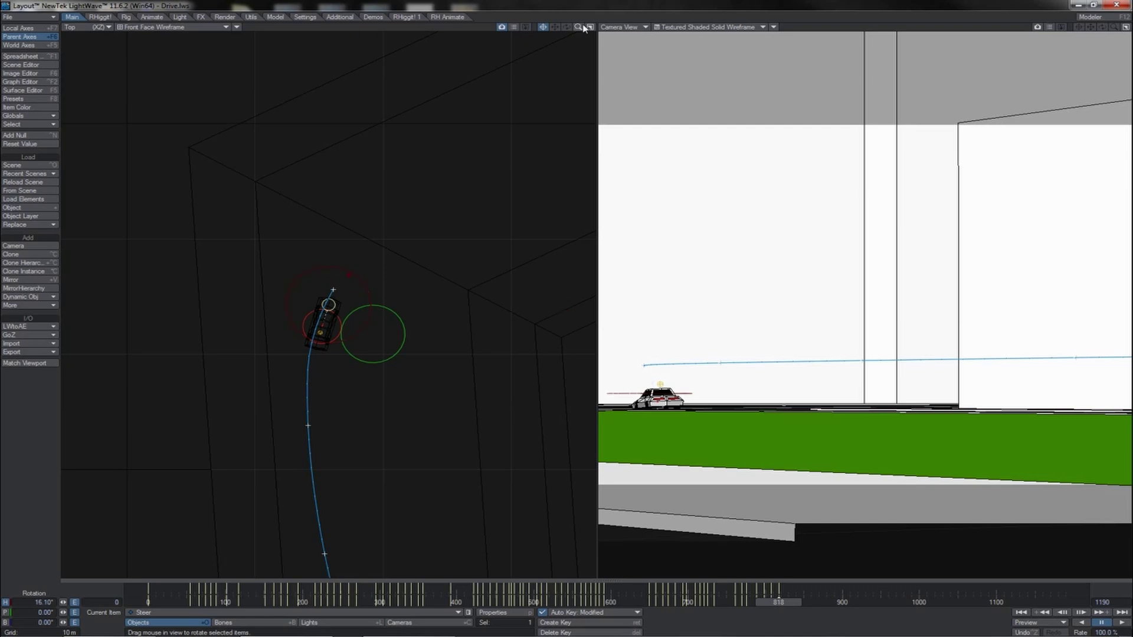
{"action": "left_click_drag", "start_coordinate": [579, 27], "coordinate": [655, 26]}
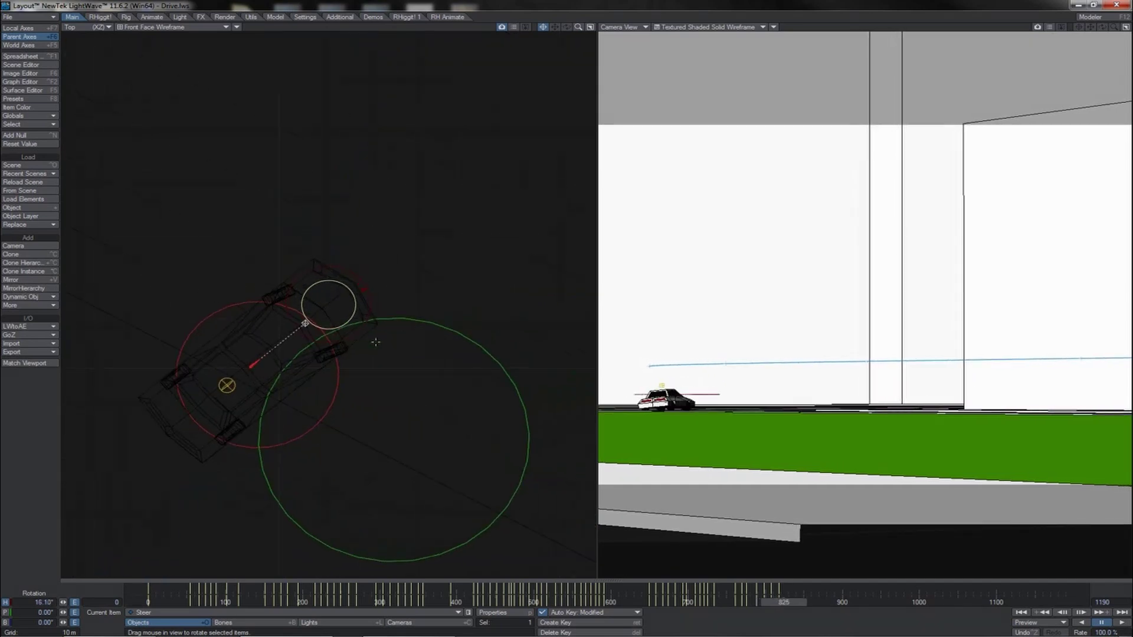
{"action": "left_click_drag", "start_coordinate": [370, 286], "coordinate": [384, 260]}
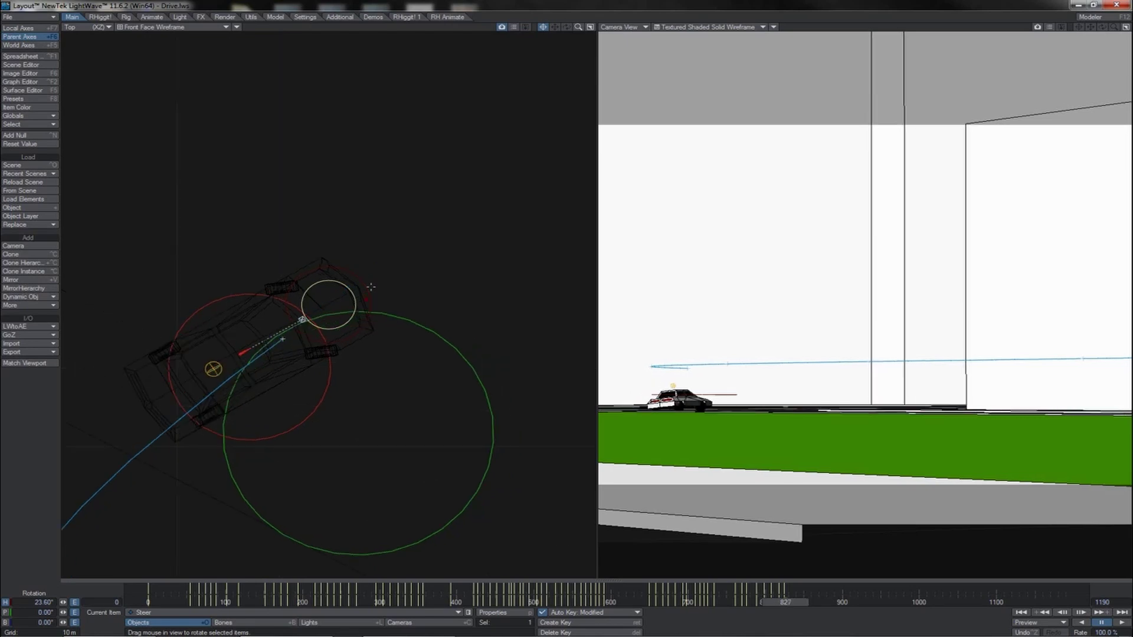
{"action": "left_click_drag", "start_coordinate": [371, 287], "coordinate": [378, 282]}
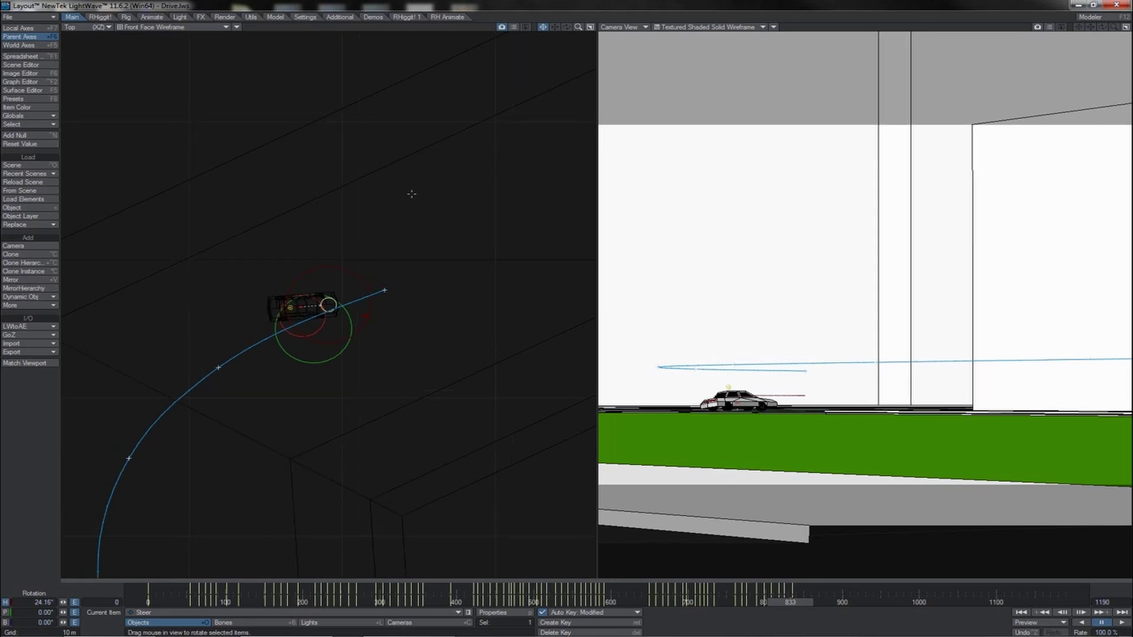
Delete the Steer key near frame 833 and counter-steer the heading to -33.24° by frame 856.
{"action": "key", "text": "Delete"}
{"action": "key", "text": "Return"}
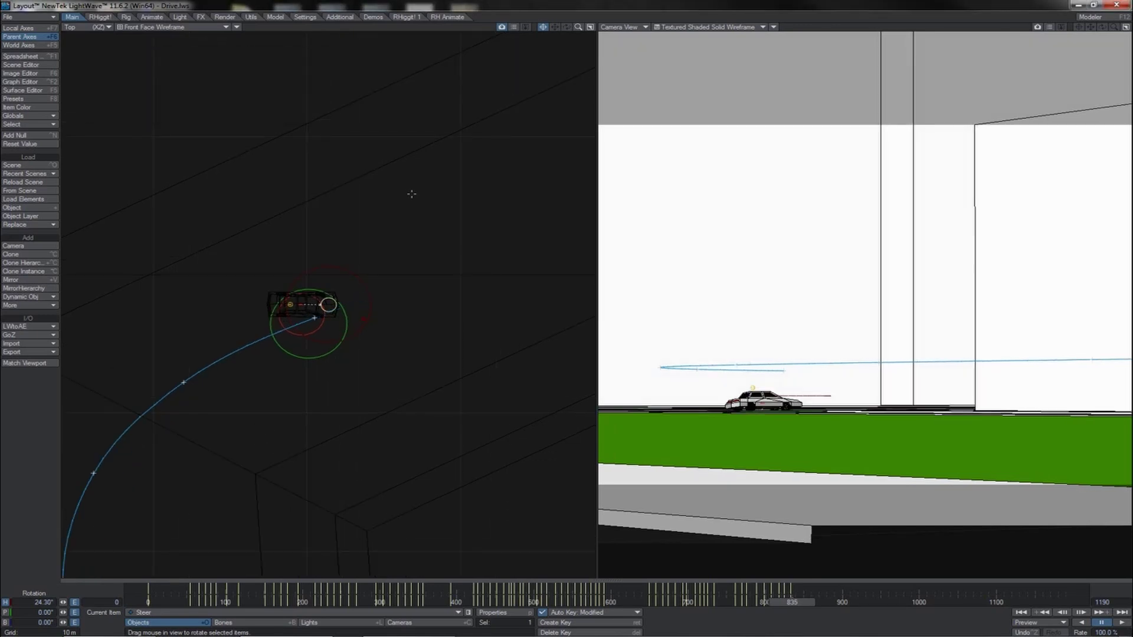
{"action": "key", "text": "Left"}
{"action": "key", "text": "Left"}
{"action": "key", "text": "Right"}
{"action": "key", "text": "Right"}
{"action": "key", "text": "Right"}
{"action": "key", "text": "Right"}
{"action": "key", "text": "Right"}
{"action": "key", "text": "Right"}
{"action": "left_click_drag", "start_coordinate": [363, 276], "coordinate": [338, 263]}
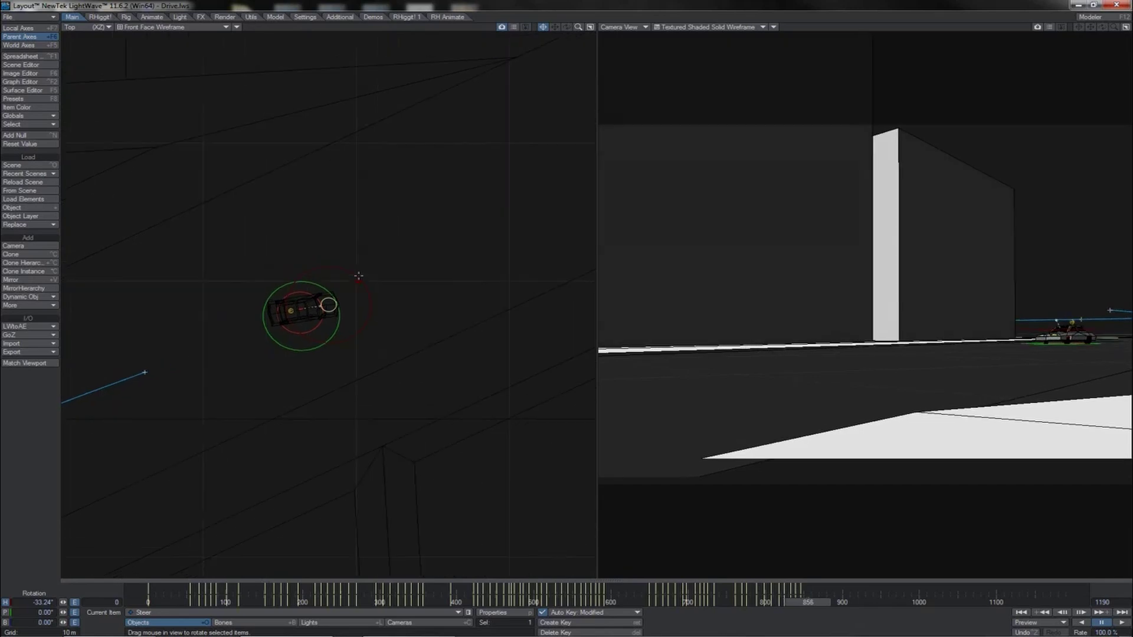
Turn the Steer control's heading to 6.26° around frame 859 and to 24.46° at frame 868.
{"action": "left_click_drag", "start_coordinate": [334, 267], "coordinate": [341, 268]}
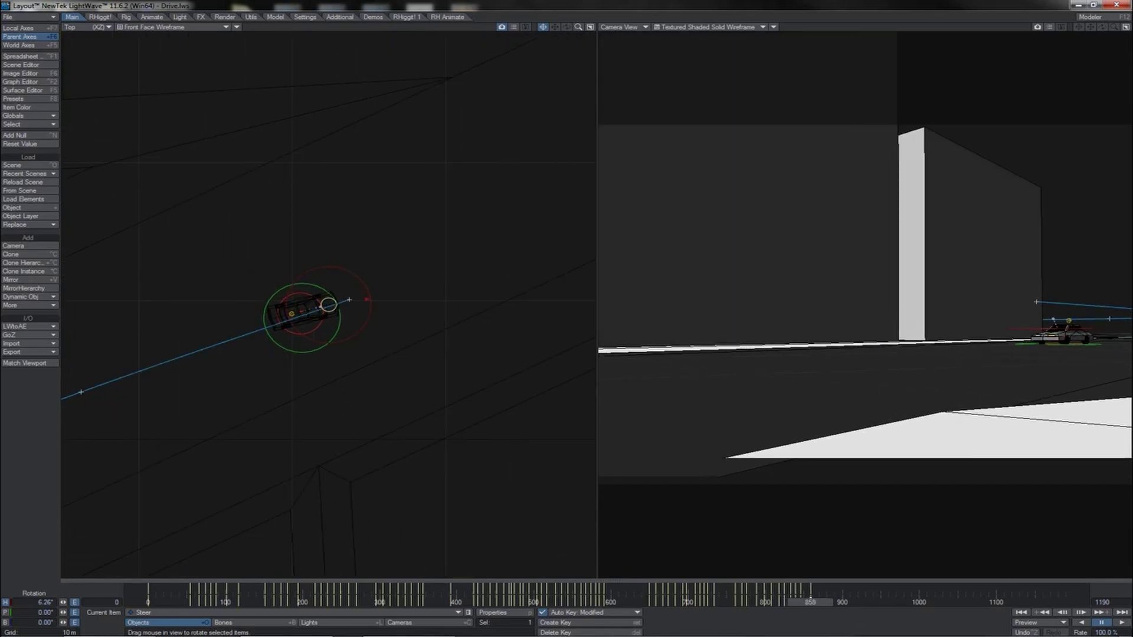
{"action": "mouse_move", "coordinate": [810, 602]}
{"action": "left_mouse_down"}
{"action": "mouse_move", "coordinate": [770, 602]}
{"action": "mouse_move", "coordinate": [794, 602]}
{"action": "left_mouse_up"}
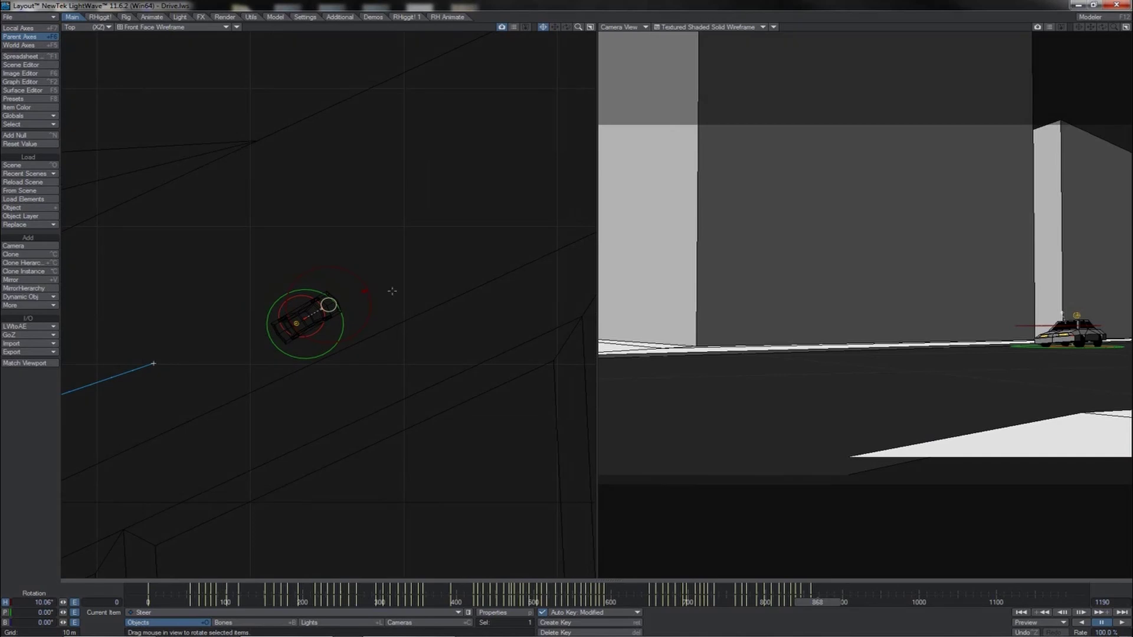
{"action": "left_click_drag", "start_coordinate": [337, 266], "coordinate": [341, 267]}
Reduce the Steer control's heading to 13.96° at frame 877 and reset it to straight at frame 884.
{"action": "mouse_move", "coordinate": [812, 606]}
{"action": "left_mouse_down"}
{"action": "mouse_move", "coordinate": [798, 607]}
{"action": "mouse_move", "coordinate": [818, 607]}
{"action": "left_mouse_up"}
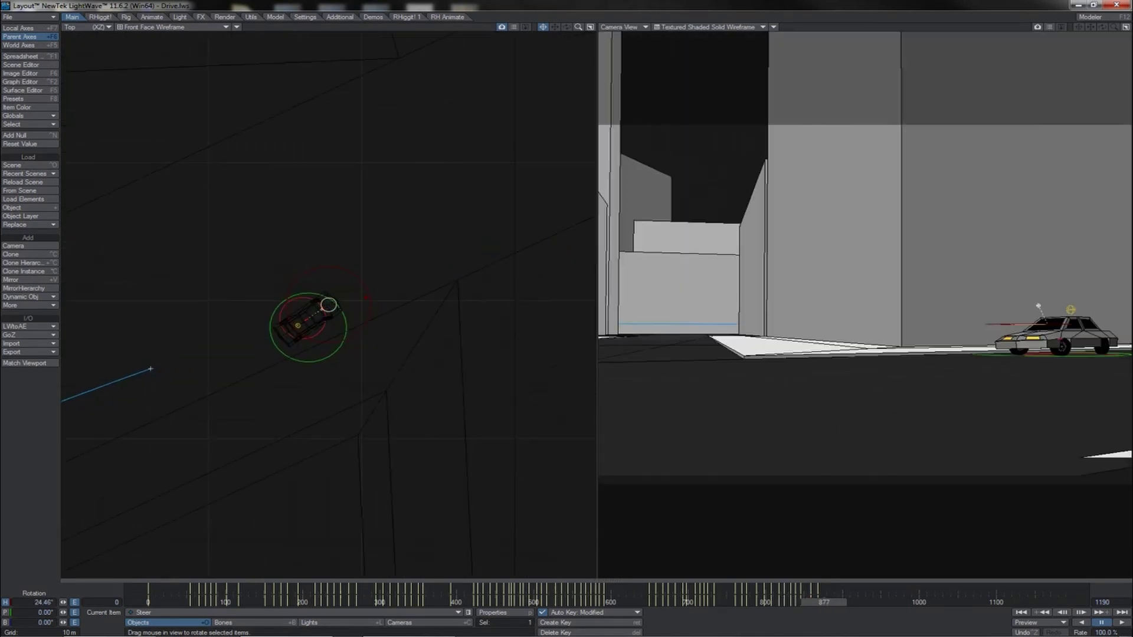
{"action": "left_click_drag", "start_coordinate": [373, 282], "coordinate": [364, 290]}
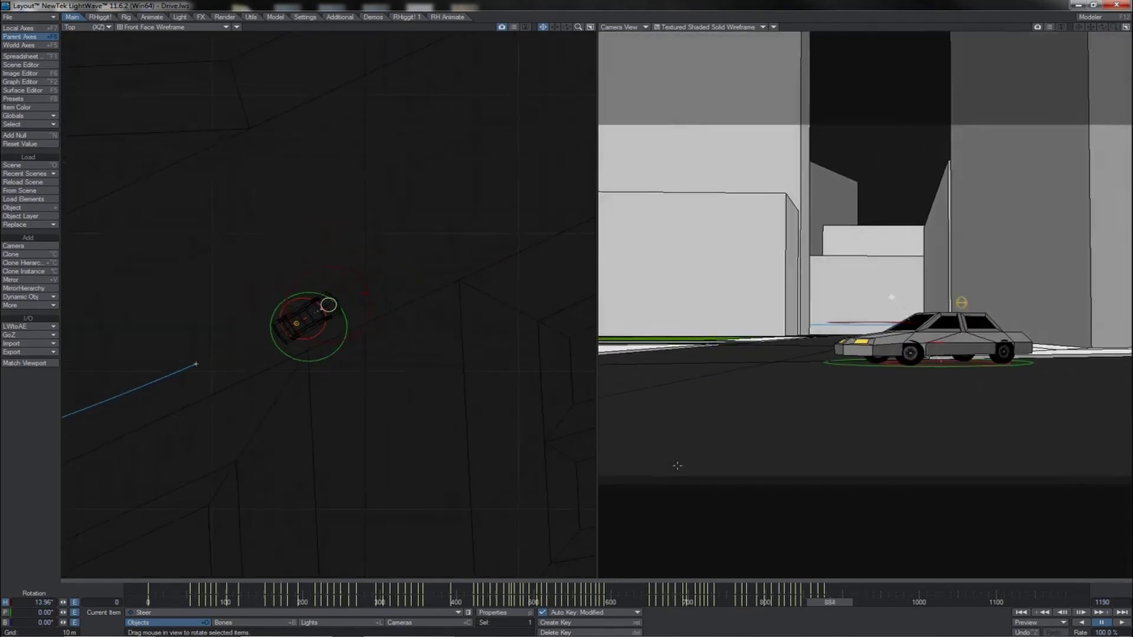
{"action": "left_click", "coordinate": [42, 145]}
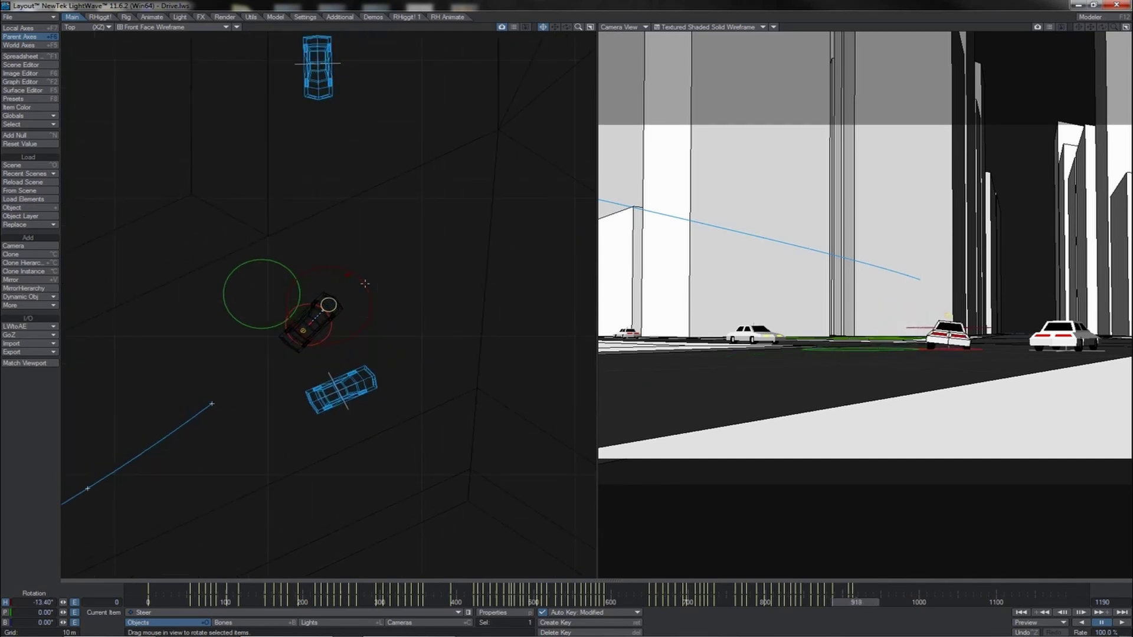
Turn the Steer control's heading to -27.00° at frame 919 and to -34.10° just after frame 925.
{"action": "left_click_drag", "start_coordinate": [366, 281], "coordinate": [348, 282]}
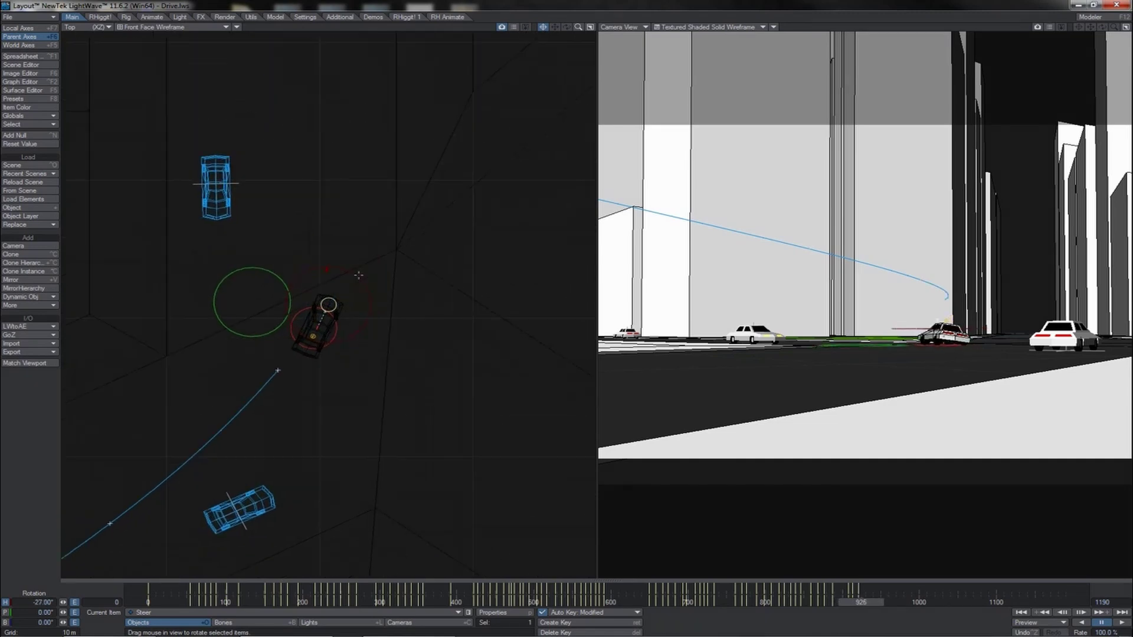
{"action": "key", "text": "Right"}
{"action": "key", "text": "Right"}
{"action": "left_click_drag", "start_coordinate": [359, 275], "coordinate": [345, 275]}
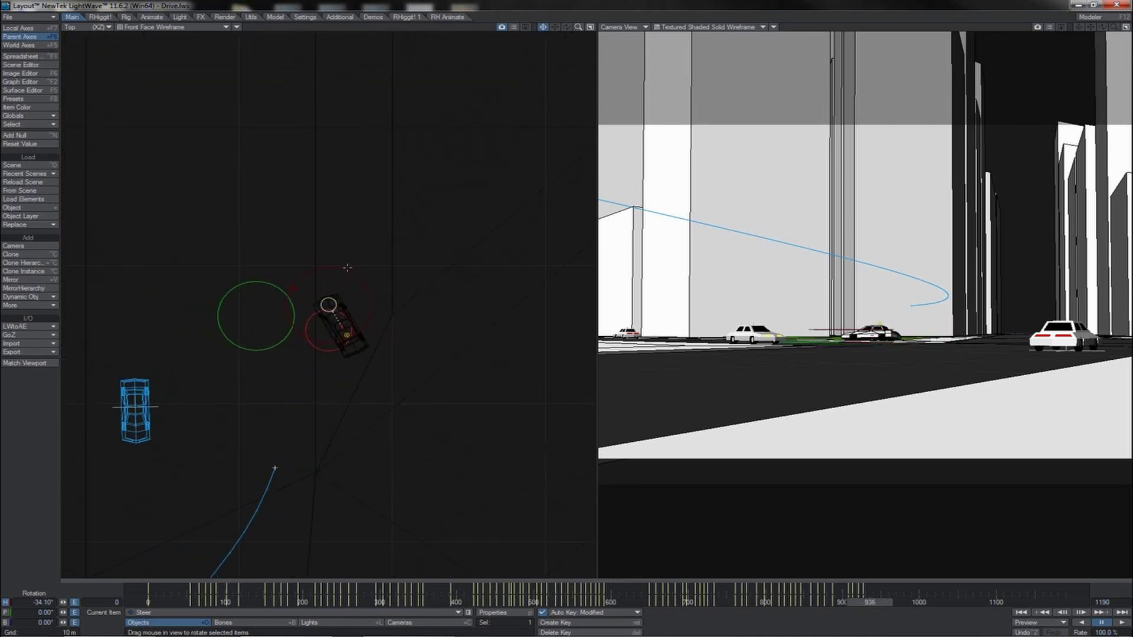
Counter-steer the Steer control's heading to 35.50° at frame 936 and advance to frame 945.
{"action": "left_click_drag", "start_coordinate": [345, 267], "coordinate": [359, 268]}
{"action": "key", "text": "Right"}
{"action": "key", "text": "Right"}
{"action": "key", "text": "Right"}
{"action": "key", "text": "Right"}
{"action": "key", "text": "Right"}
{"action": "key", "text": "Right"}
{"action": "key", "text": "Right"}
{"action": "key", "text": "Right"}
{"action": "key", "text": "Right"}
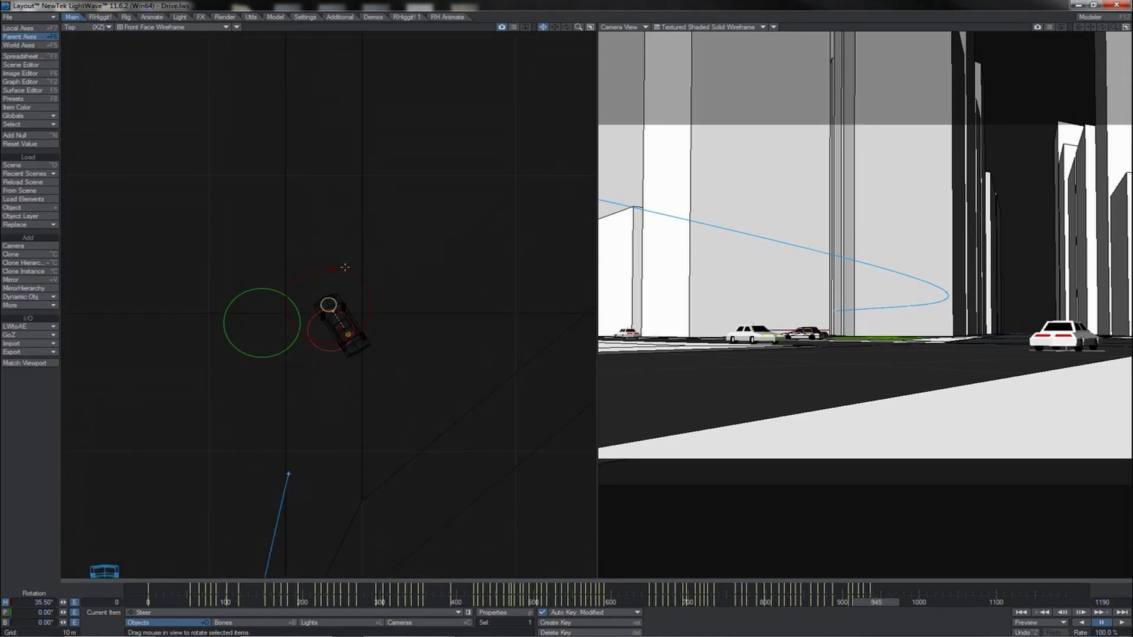
Reduce the Steer control's heading to 14.70° at frame 945 and advance to frame 954.
{"action": "left_click_drag", "start_coordinate": [346, 267], "coordinate": [350, 272]}
{"action": "key", "text": "Right"}
{"action": "key", "text": "Right"}
{"action": "key", "text": "Right"}
{"action": "key", "text": "Right"}
{"action": "key", "text": "Right"}
{"action": "key", "text": "Right"}
{"action": "key", "text": "Right"}
{"action": "key", "text": "Right"}
{"action": "key", "text": "Right"}
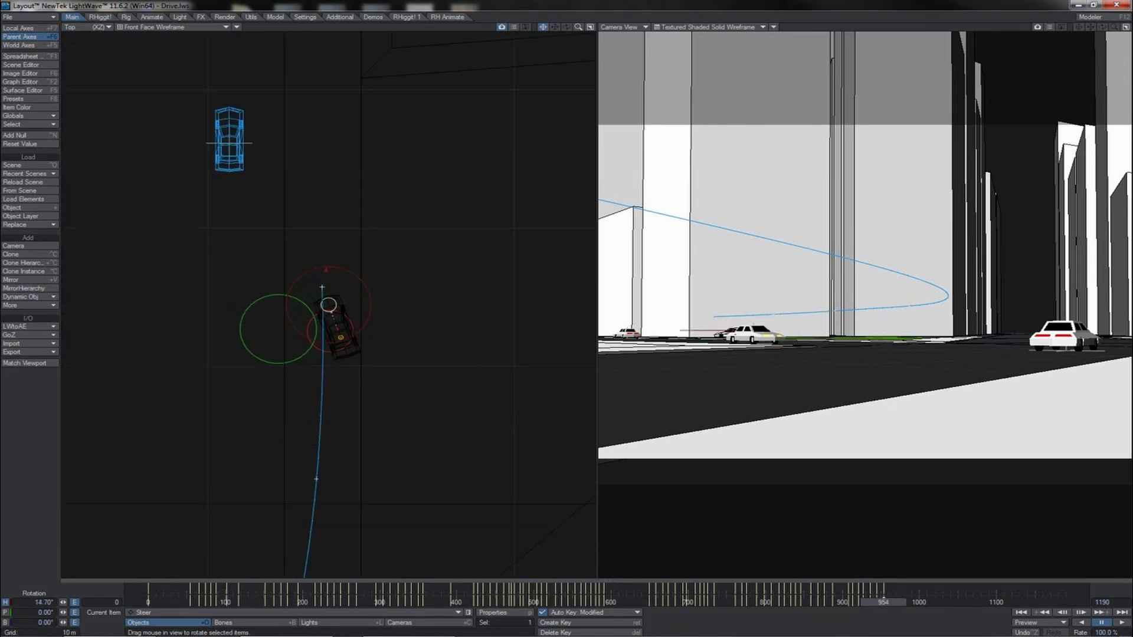
Swing the Steer control's heading over to -10.10° at frame 954.
{"action": "left_click", "coordinate": [350, 272]}
{"action": "left_click_drag", "start_coordinate": [350, 272], "coordinate": [337, 271]}
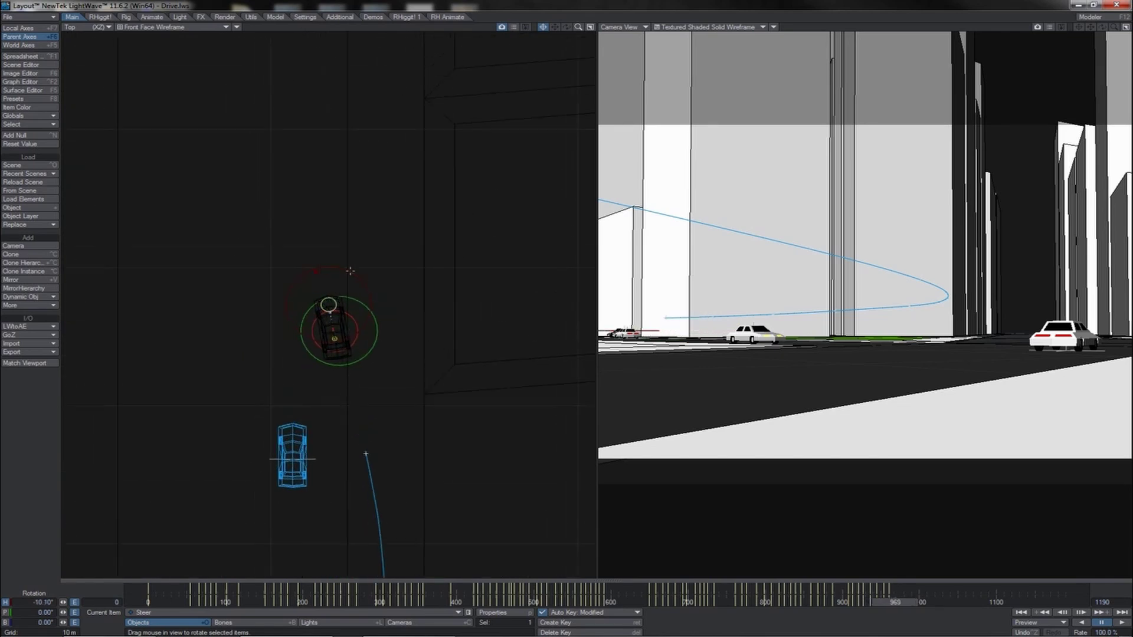
Adjust the Steer control's heading from frame 965, bringing it to -13.20° by frame 984.
{"action": "left_click_drag", "start_coordinate": [351, 271], "coordinate": [362, 271]}
{"action": "key", "text": "Right"}
{"action": "key", "text": "Right"}
{"action": "key", "text": "Right"}
{"action": "key", "text": "Right"}
{"action": "key", "text": "Right"}
{"action": "key", "text": "Right"}
{"action": "key", "text": "Right"}
{"action": "key", "text": "Right"}
{"action": "key", "text": "Right"}
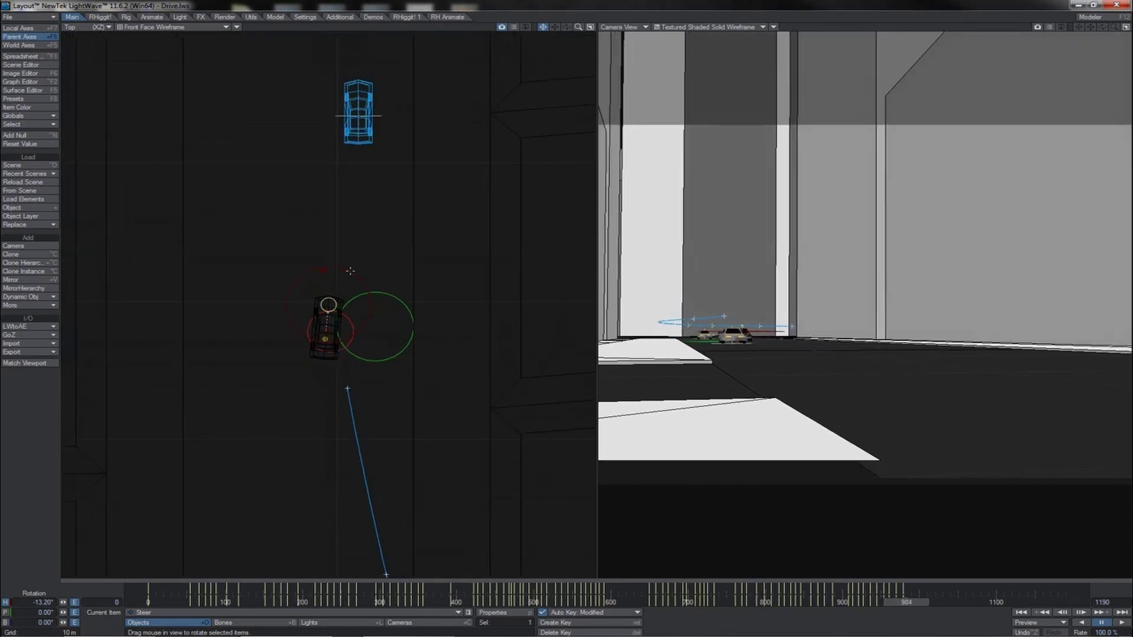
Turn the Steer control's heading to -23.10°, ease it to -12.30° around frame 995, and reset it to straight at frame 1002.
{"action": "key", "text": "Right"}
{"action": "key", "text": "Right"}
{"action": "left_click_drag", "start_coordinate": [350, 271], "coordinate": [347, 272]}
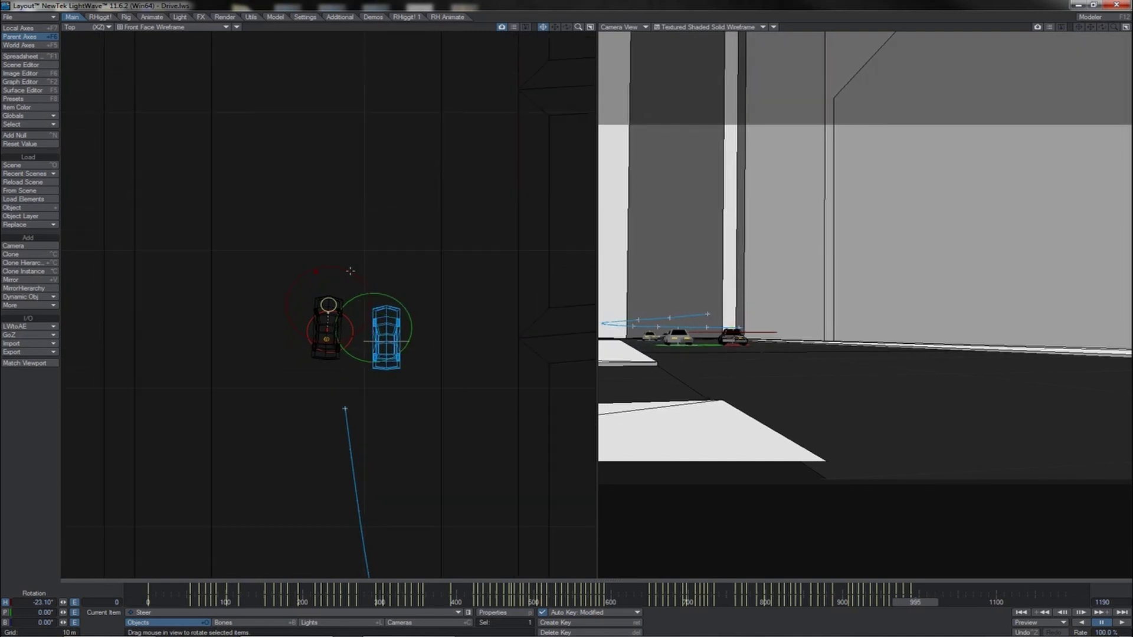
{"action": "left_click_drag", "start_coordinate": [350, 271], "coordinate": [350, 271]}
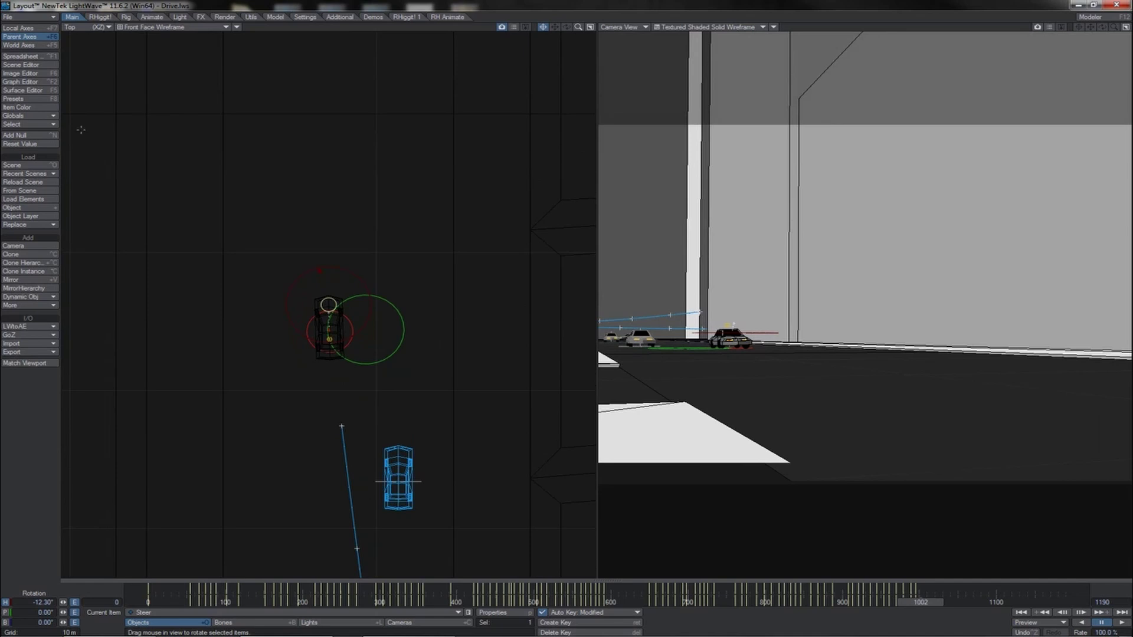
{"action": "left_click", "coordinate": [29, 144]}
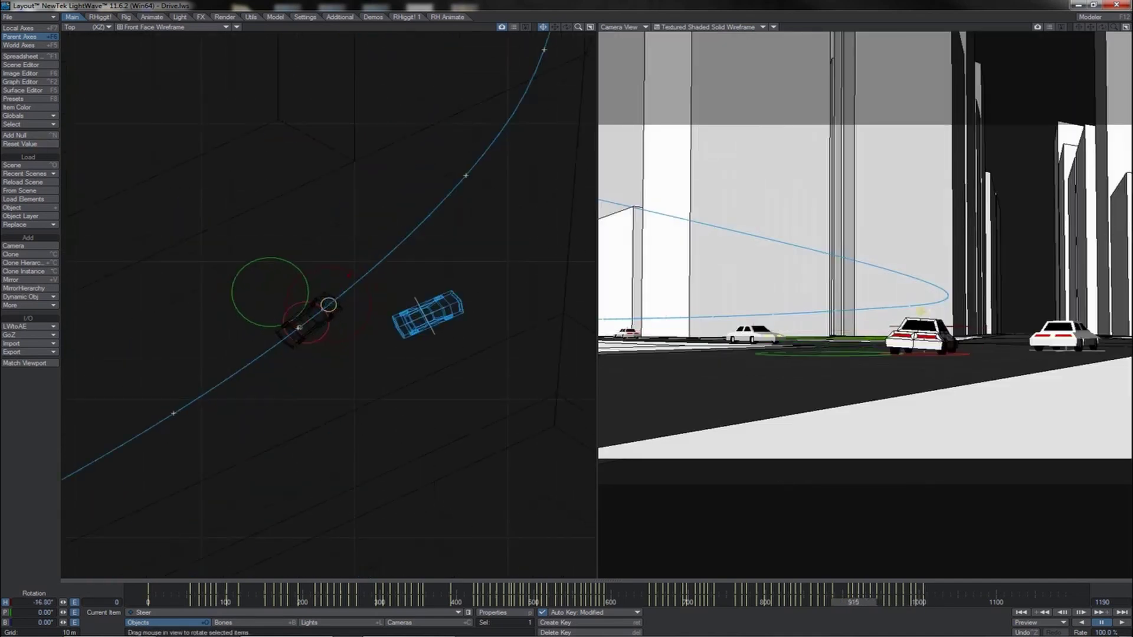
Advance to frame 1020 and create a Steer key there with the heading straight at 0.00°.
{"action": "left_click_drag", "start_coordinate": [578, 27], "coordinate": [579, 32]}
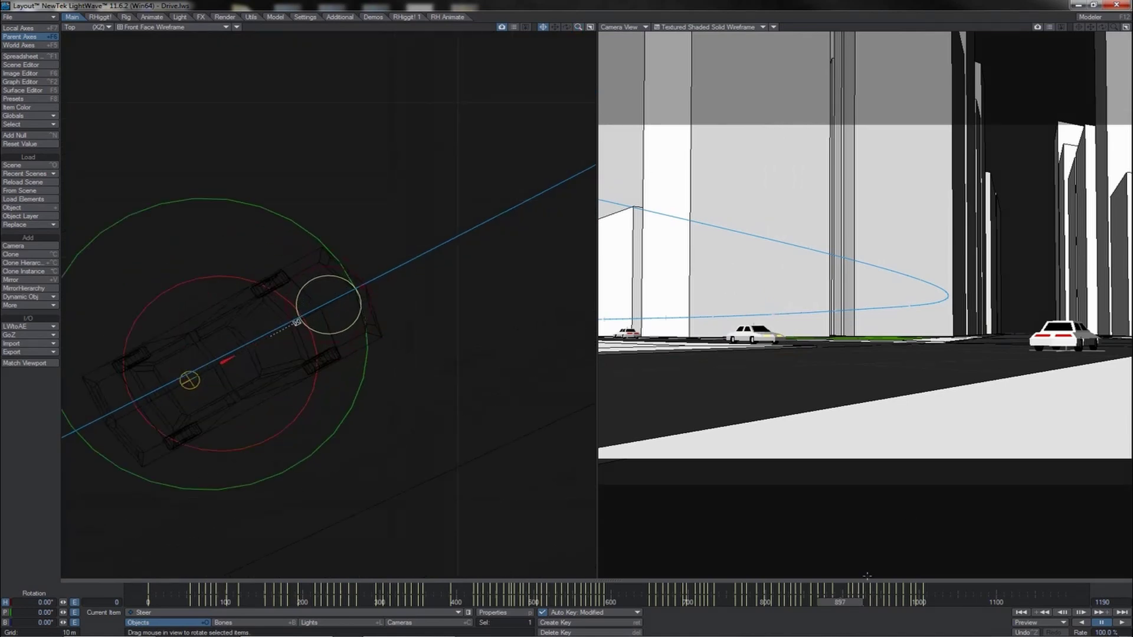
{"action": "left_click_drag", "start_coordinate": [836, 602], "coordinate": [876, 602]}
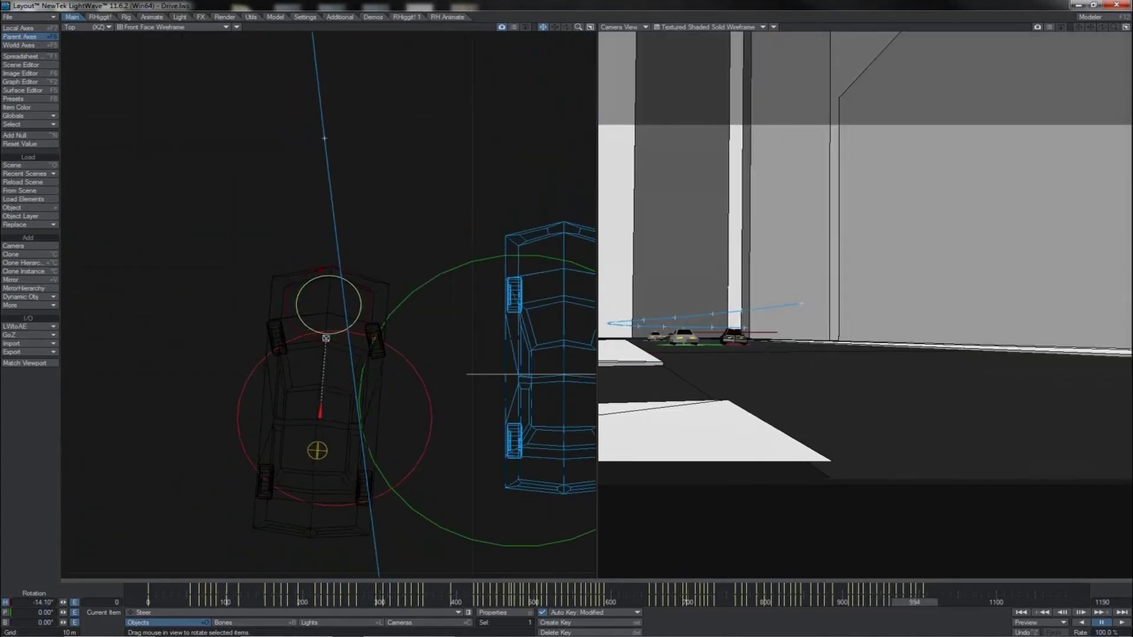
{"action": "left_click_drag", "start_coordinate": [578, 27], "coordinate": [520, 27]}
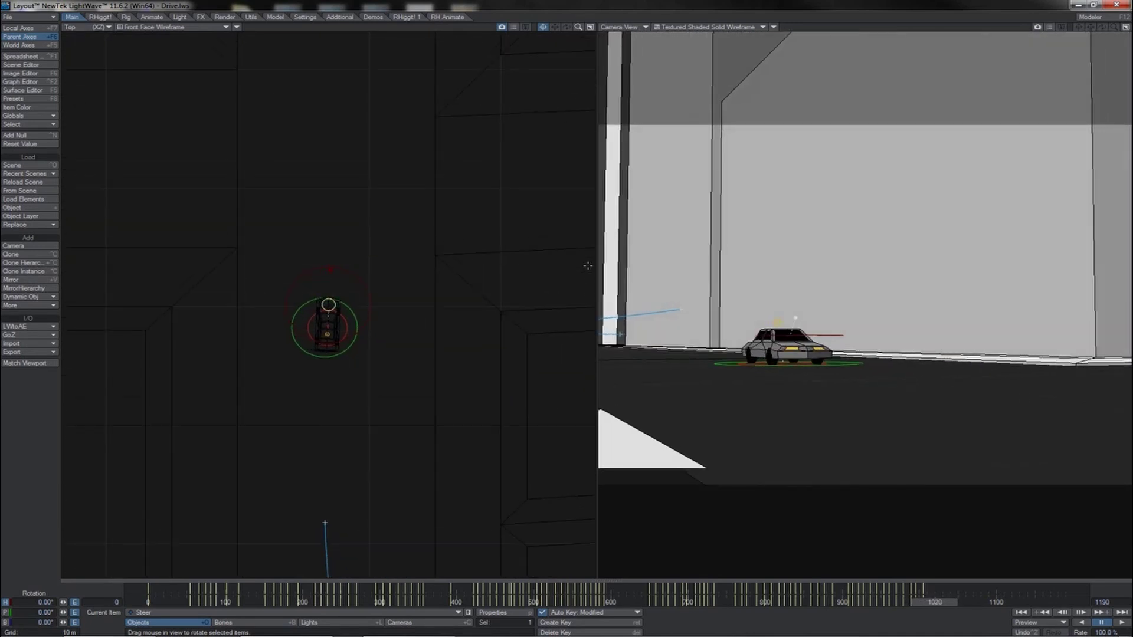
{"action": "key", "text": "Return"}
{"action": "key", "text": "Return"}
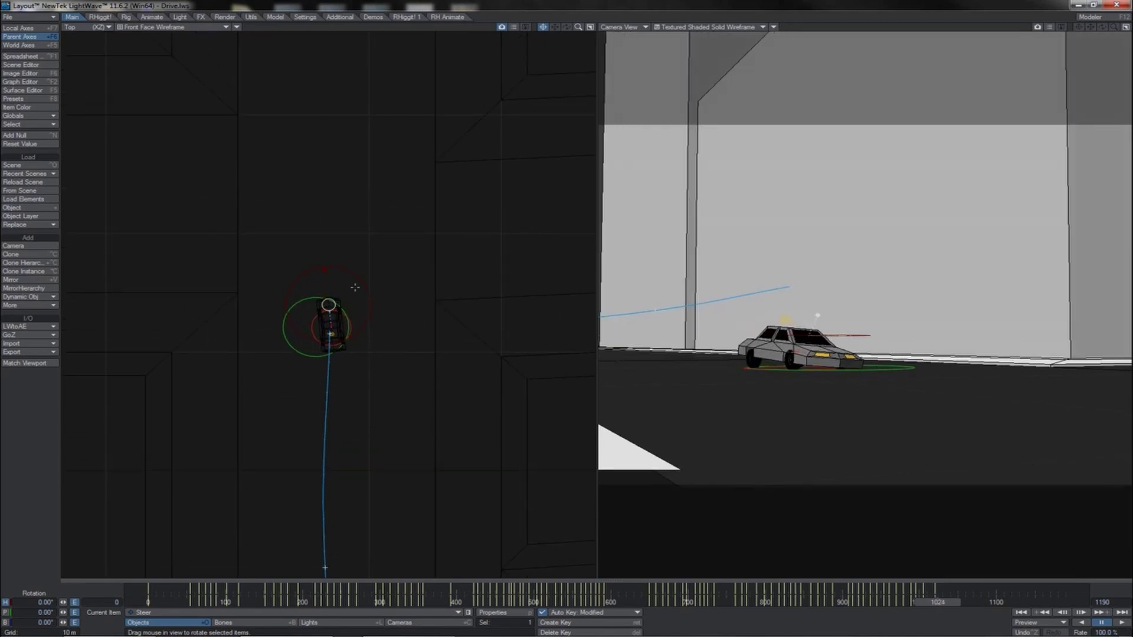
Turn the Steer control's heading to -42.60° at frame 1024 and key it at -47.90° on frame 1033.
{"action": "left_click_drag", "start_coordinate": [361, 281], "coordinate": [345, 268]}
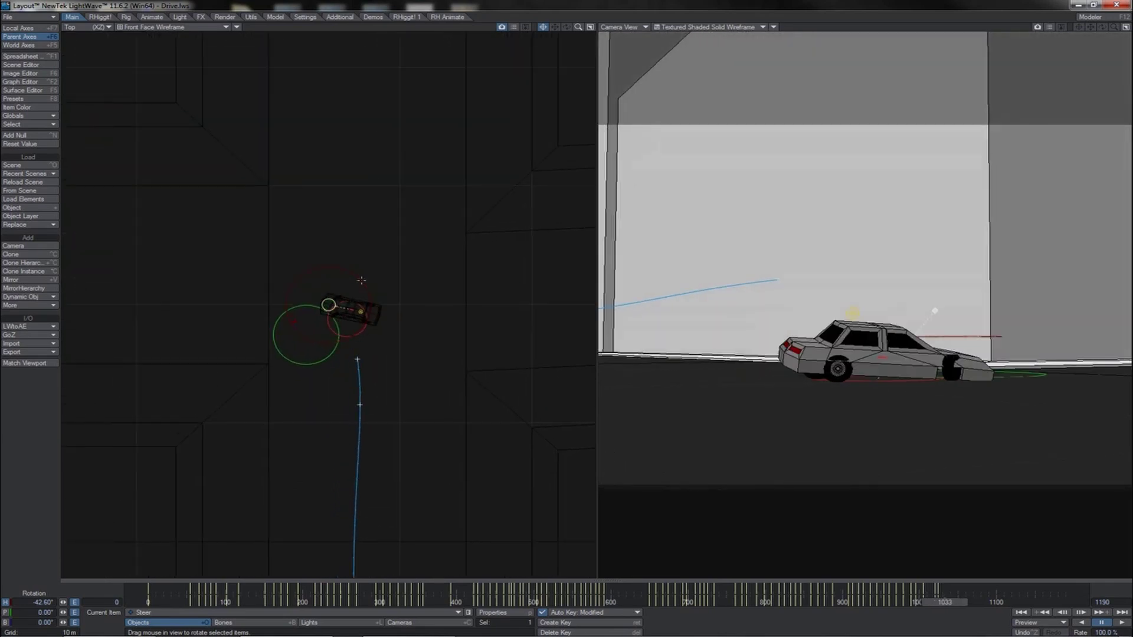
{"action": "left_click_drag", "start_coordinate": [361, 281], "coordinate": [359, 281]}
{"action": "key", "text": "Return"}
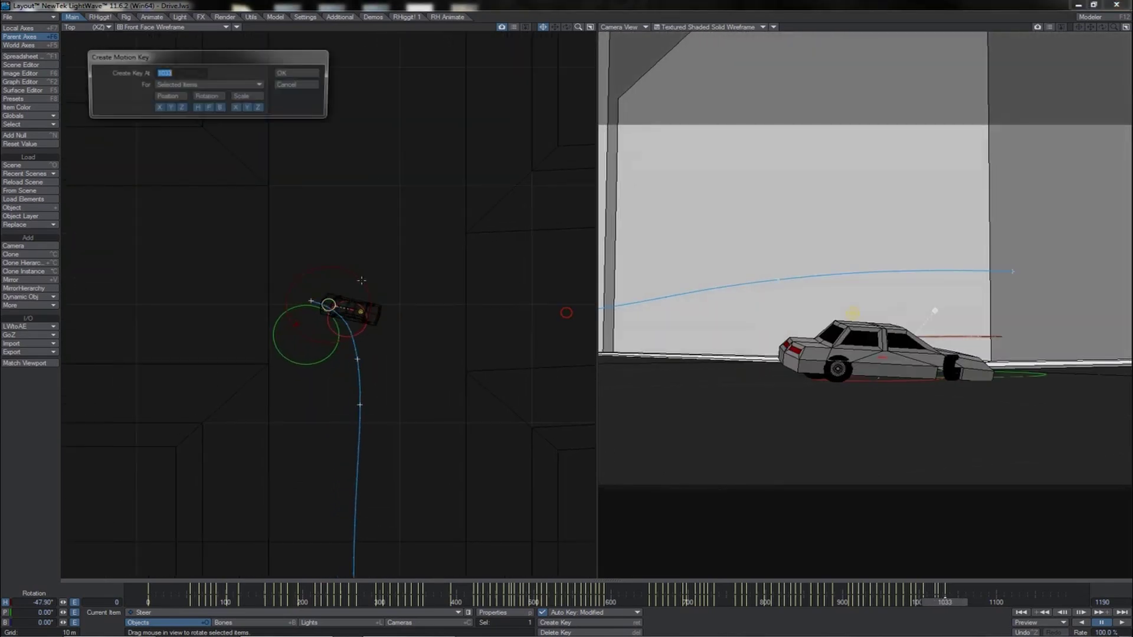
{"action": "key", "text": "Return"}
Hold the Steer control's -47.90° heading with a new key at frame 1038.
{"action": "key", "text": "Right"}
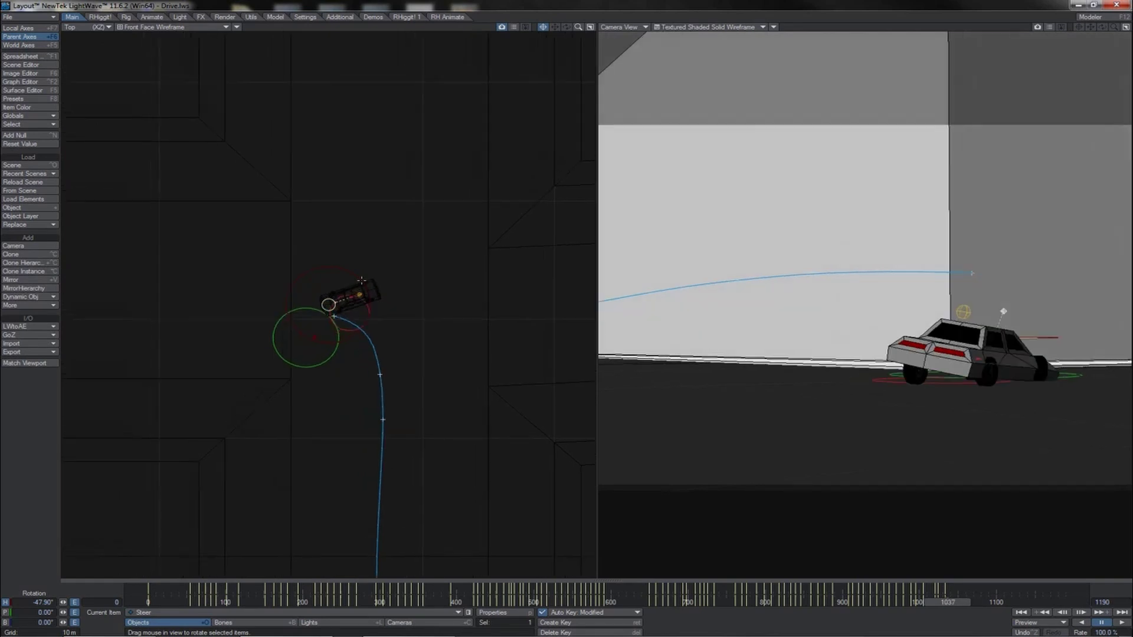
{"action": "key", "text": "Return"}
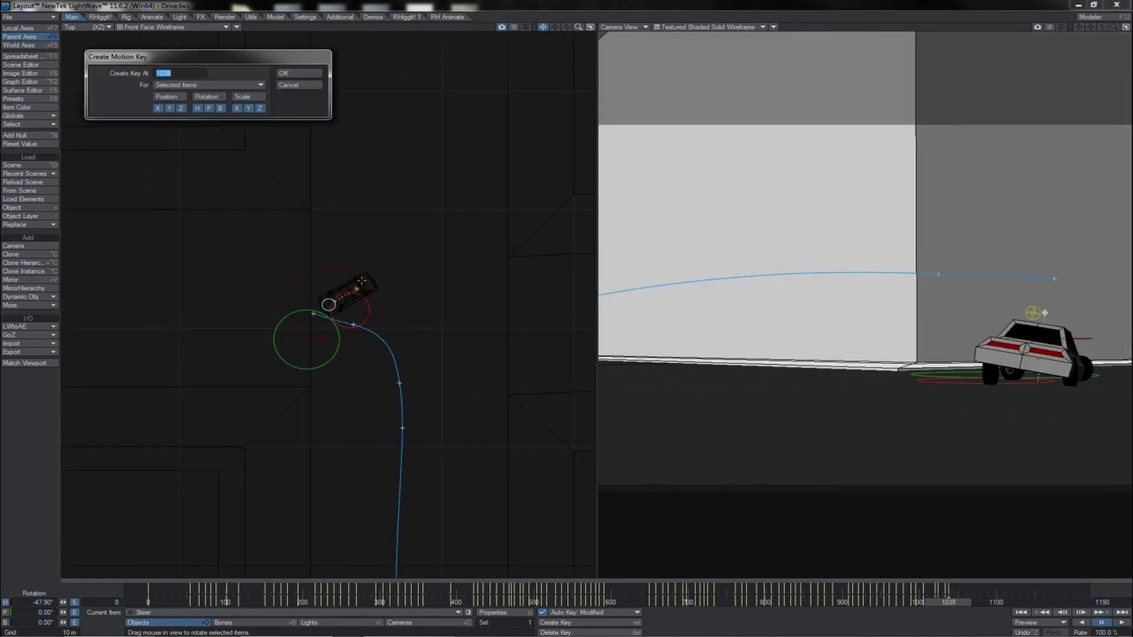
{"action": "key", "text": "Return"}
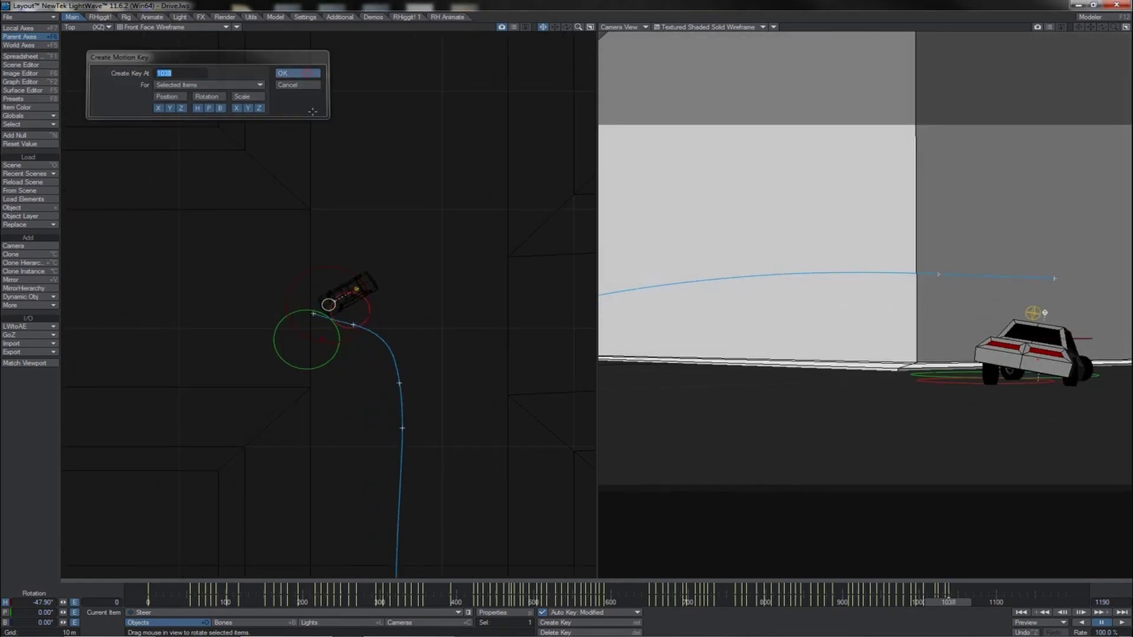
Swing the Steer control's heading over to 42.00° at frame 1044, checking the transition across the preceding frames.
{"action": "key", "text": "Right"}
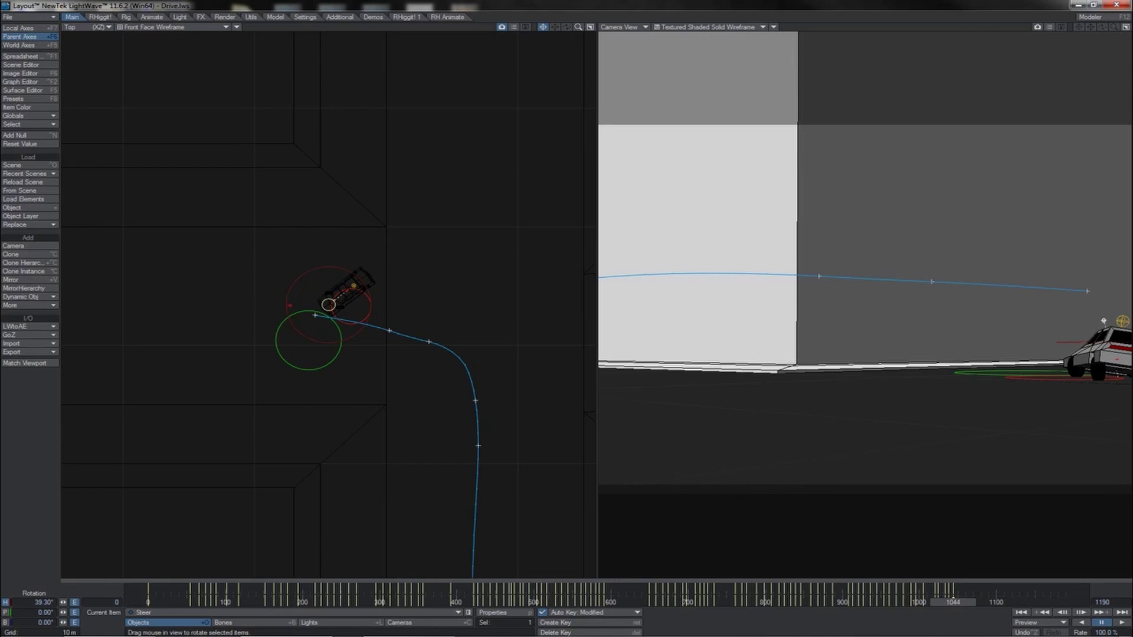
{"action": "key", "text": "Left"}
{"action": "key", "text": "Left"}
{"action": "key", "text": "Left"}
{"action": "key", "text": "Left"}
{"action": "key", "text": "Left"}
{"action": "key", "text": "Left"}
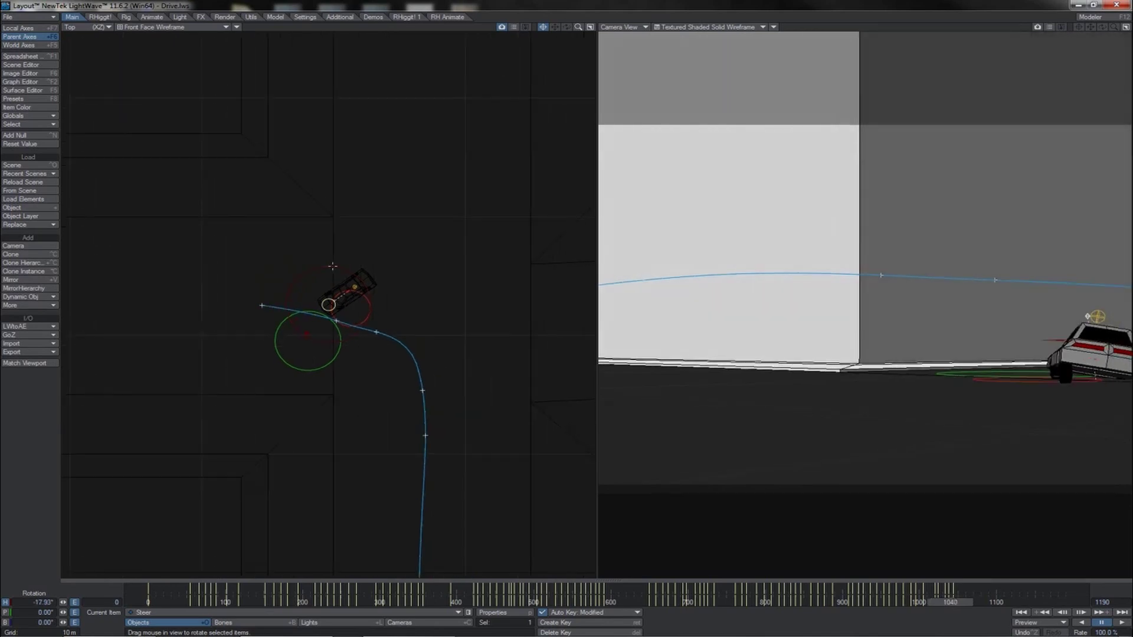
{"action": "key", "text": "Right"}
{"action": "key", "text": "Right"}
{"action": "key", "text": "Right"}
{"action": "key", "text": "Right"}
{"action": "key", "text": "Right"}
{"action": "key", "text": "Right"}
{"action": "key", "text": "Right"}
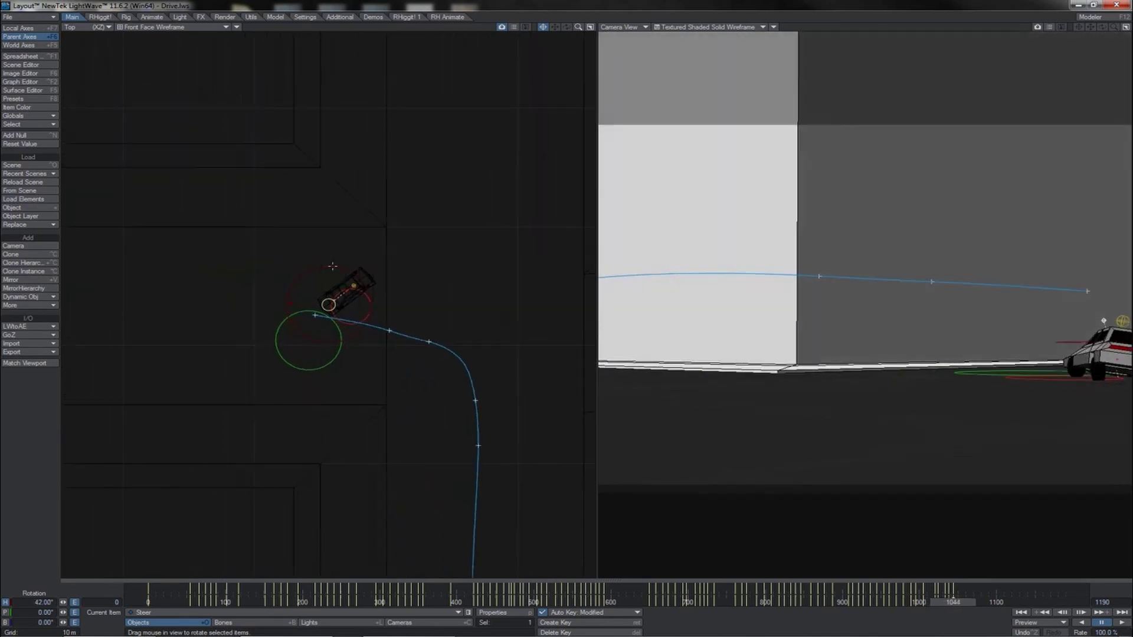
Reduce the Steer control's heading to 31.90° at frame 1052.
{"action": "key", "text": "Right"}
{"action": "key", "text": "Right"}
{"action": "key", "text": "Right"}
{"action": "key", "text": "Right"}
{"action": "key", "text": "Right"}
{"action": "key", "text": "Right"}
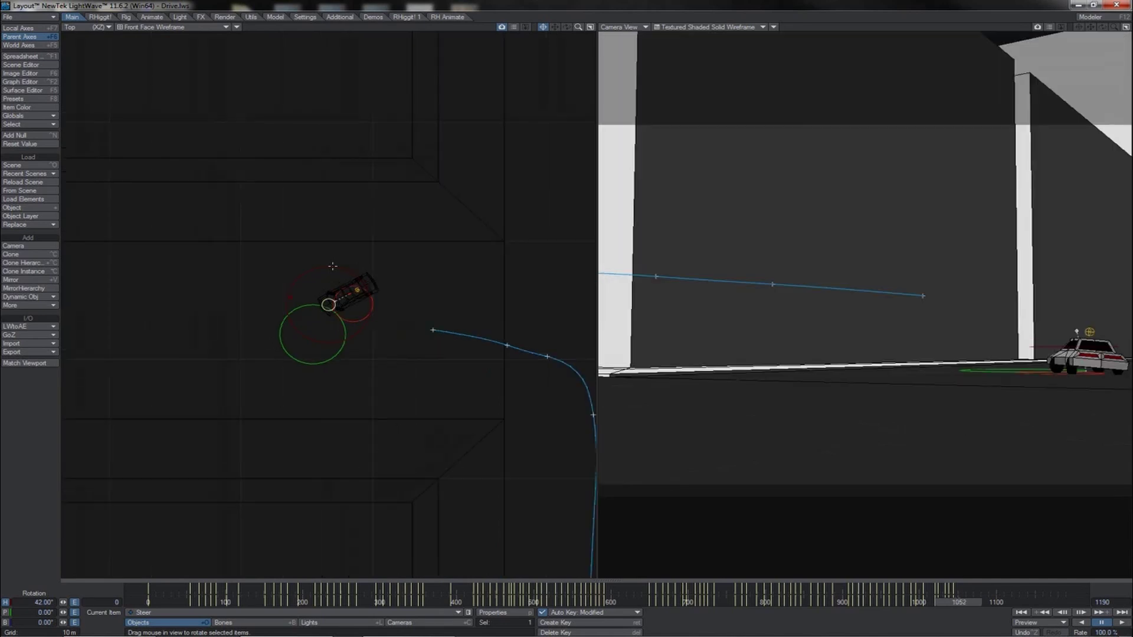
{"action": "left_click_drag", "start_coordinate": [333, 266], "coordinate": [350, 267]}
Swing the Steer control's heading over to the negative side at frame 1058.
{"action": "key", "text": "Right"}
{"action": "key", "text": "Right"}
{"action": "key", "text": "Right"}
{"action": "key", "text": "Right"}
{"action": "key", "text": "Right"}
{"action": "key", "text": "Right"}
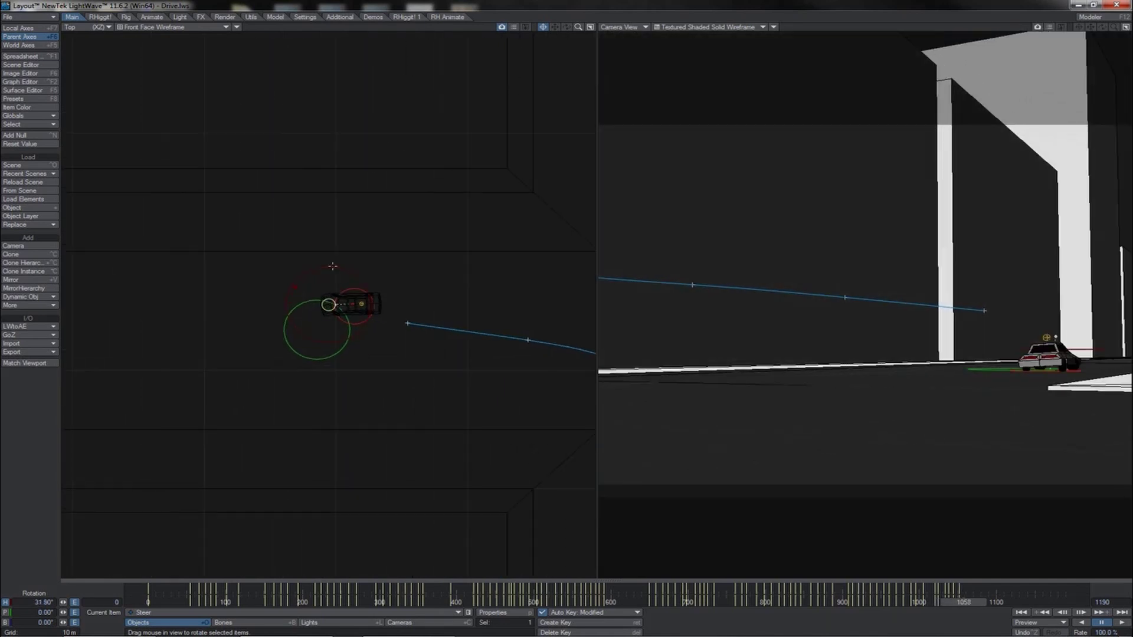
{"action": "left_click_drag", "start_coordinate": [332, 266], "coordinate": [306, 266]}
Set the Steer control's heading to -19.80° at frame 1064 and bring it back to -4.00° by frame 1074.
{"action": "key", "text": "Right"}
{"action": "key", "text": "Right"}
{"action": "key", "text": "Right"}
{"action": "key", "text": "Right"}
{"action": "key", "text": "Right"}
{"action": "key", "text": "Right"}
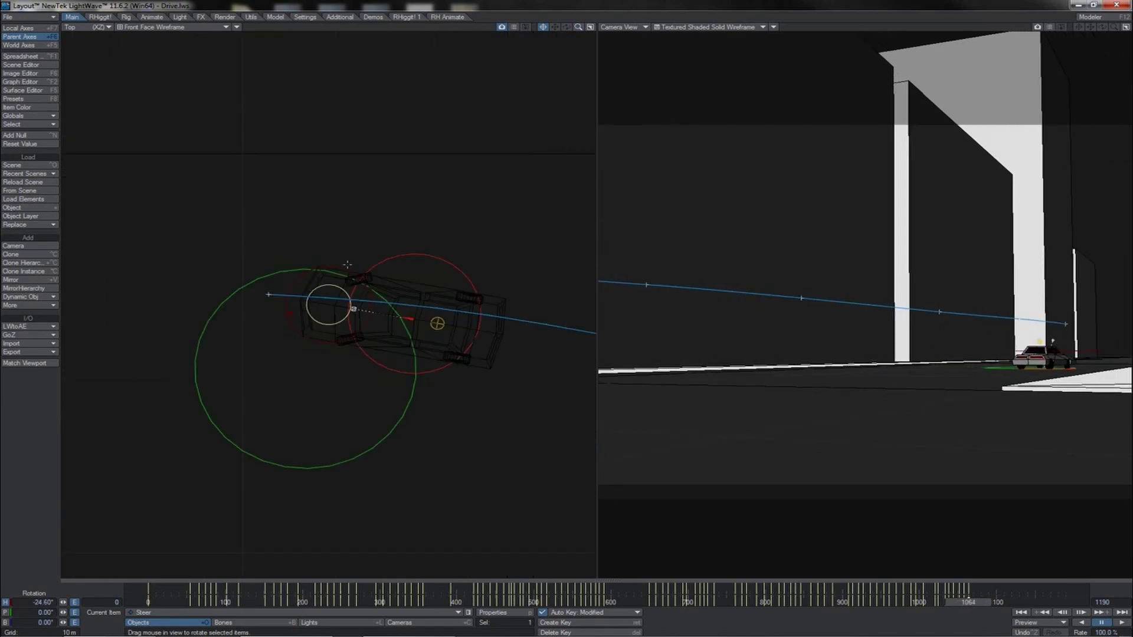
{"action": "left_click_drag", "start_coordinate": [347, 264], "coordinate": [344, 267]}
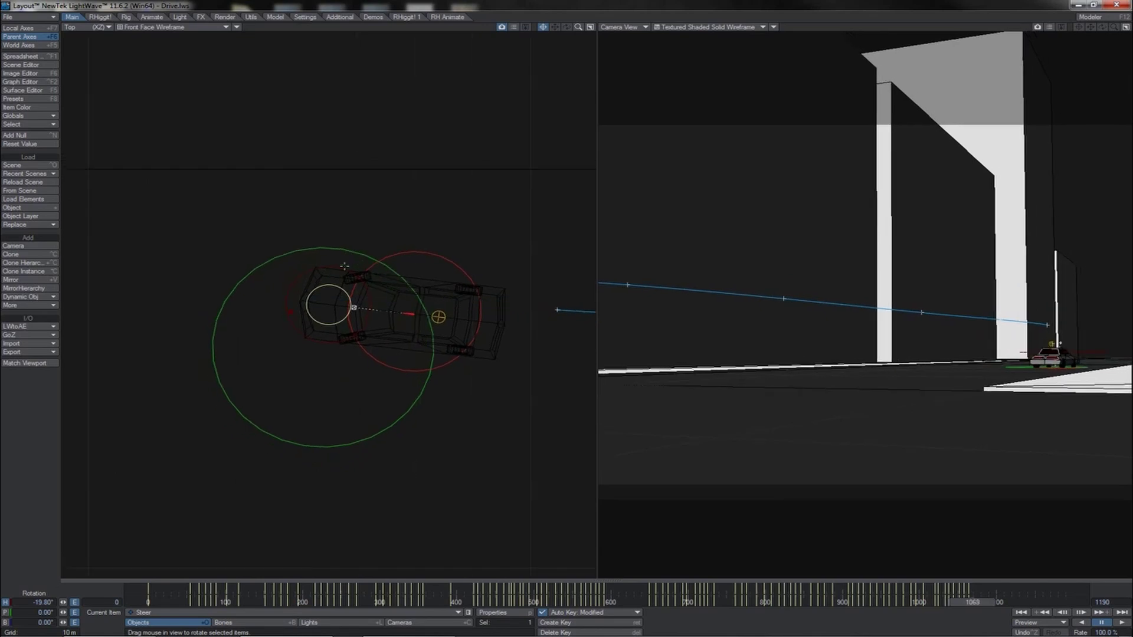
{"action": "left_click_drag", "start_coordinate": [345, 266], "coordinate": [344, 266]}
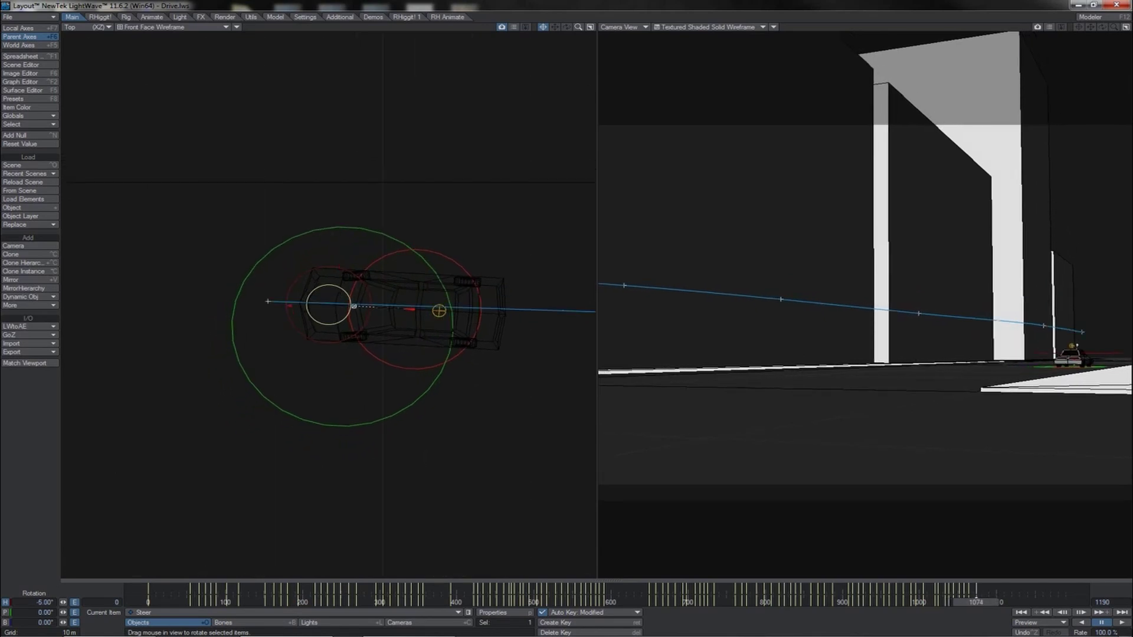
{"action": "left_click_drag", "start_coordinate": [578, 27], "coordinate": [625, 26]}
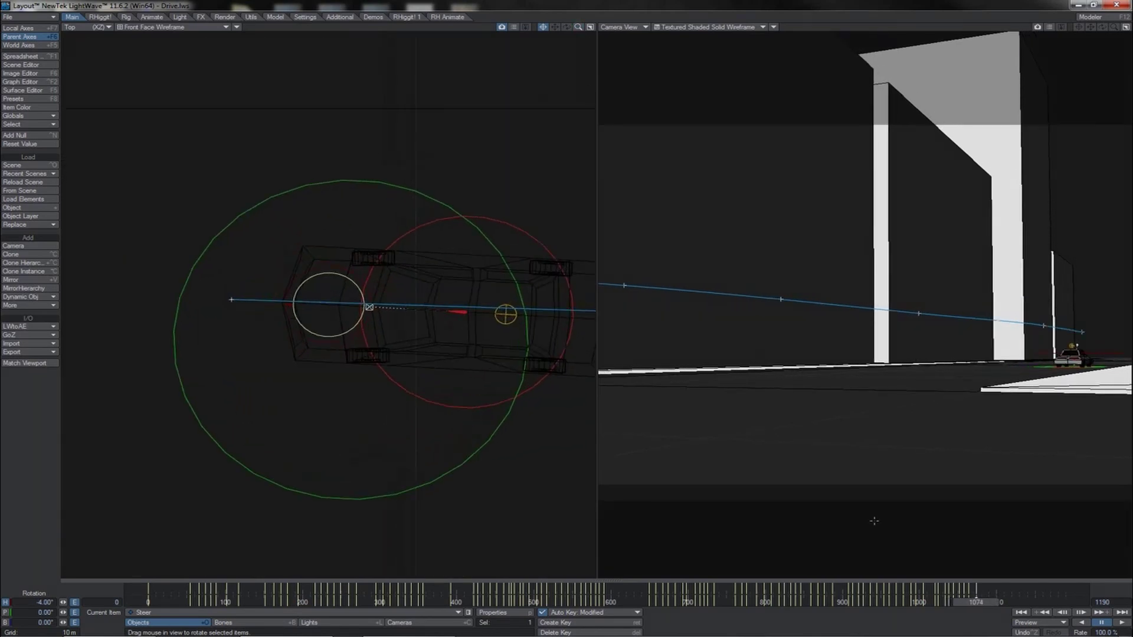
Advance to frame 1104 and set the Steer control's heading to -4.20°.
{"action": "left_click_drag", "start_coordinate": [966, 605], "coordinate": [999, 602]}
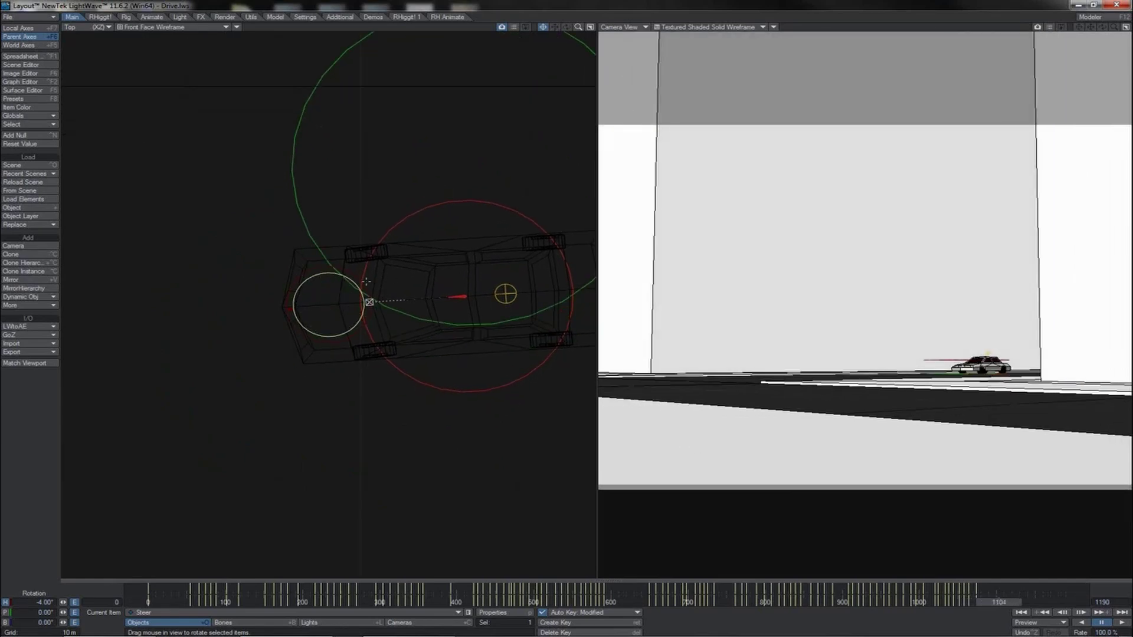
{"action": "left_click_drag", "start_coordinate": [366, 283], "coordinate": [364, 285]}
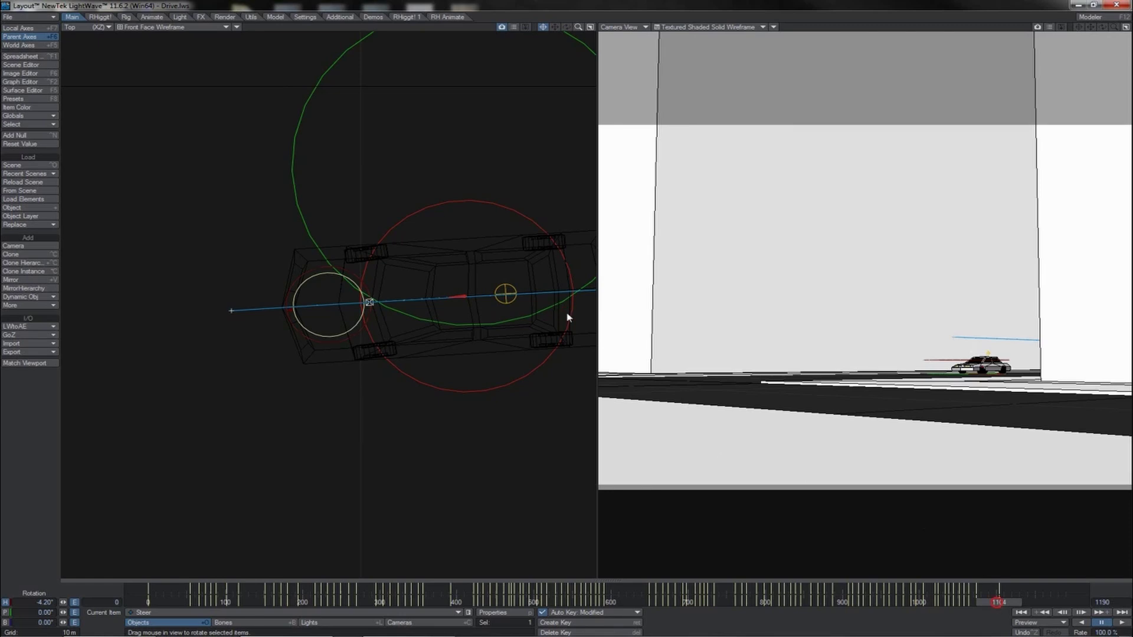
{"action": "mouse_move", "coordinate": [997, 602]}
{"action": "left_mouse_down"}
{"action": "mouse_move", "coordinate": [982, 602]}
{"action": "mouse_move", "coordinate": [1002, 602]}
{"action": "left_mouse_up"}
{"action": "left_click", "coordinate": [348, 268]}
Step back and forth between frames 1077 and 1119 to check the wheels against the car's approach to the turn.
{"action": "key", "text": "Left"}
{"action": "key", "text": "Left"}
{"action": "key", "text": "Left"}
{"action": "key", "text": "Left"}
{"action": "key", "text": "Left"}
{"action": "key", "text": "Left"}
{"action": "key", "text": "Left"}
{"action": "key", "text": "Left"}
{"action": "key", "text": "Left"}
{"action": "key", "text": "Left"}
{"action": "key", "text": "Left"}
{"action": "key", "text": "Left"}
{"action": "key", "text": "Left"}
{"action": "key", "text": "Left"}
{"action": "key", "text": "Left"}
{"action": "key", "text": "Left"}
{"action": "key", "text": "Left"}
{"action": "key", "text": "Left"}
{"action": "key", "text": "Left"}
{"action": "key", "text": "Left"}
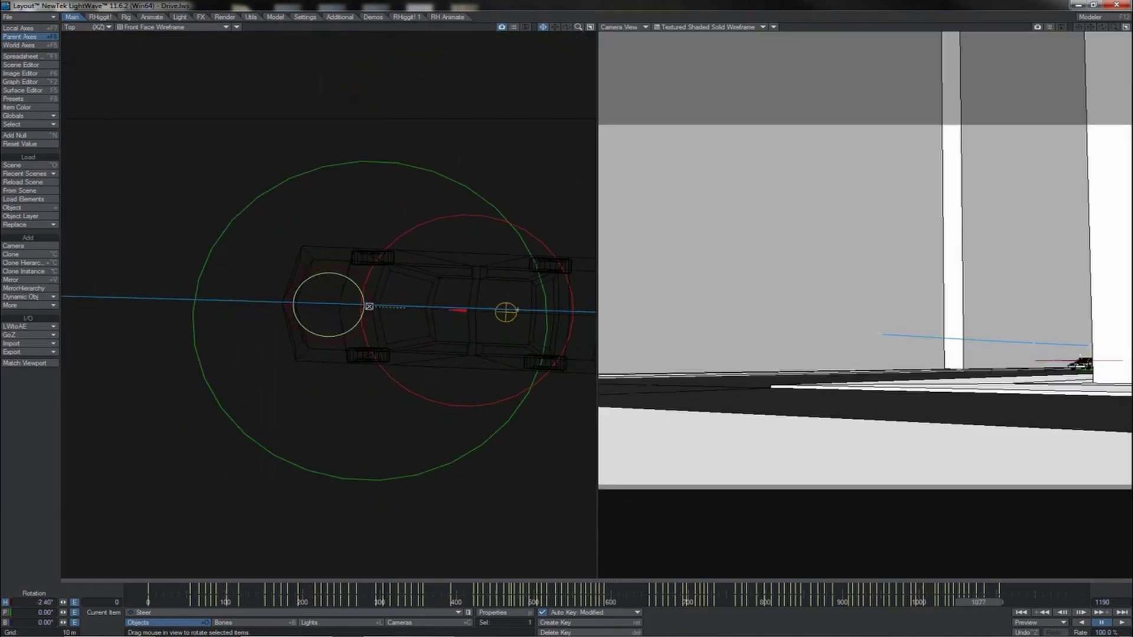
{"action": "key", "text": "Right"}
{"action": "key", "text": "Right"}
{"action": "key", "text": "Right"}
{"action": "key", "text": "Right"}
{"action": "key", "text": "Right"}
{"action": "key", "text": "Right"}
{"action": "key", "text": "Right"}
{"action": "key", "text": "Right"}
{"action": "key", "text": "Right"}
{"action": "key", "text": "Right"}
{"action": "key", "text": "Right"}
{"action": "key", "text": "Right"}
{"action": "key", "text": "Right"}
{"action": "key", "text": "Right"}
{"action": "key", "text": "Right"}
{"action": "key", "text": "Right"}
{"action": "key", "text": "Right"}
{"action": "key", "text": "Right"}
{"action": "key", "text": "Right"}
{"action": "key", "text": "Right"}
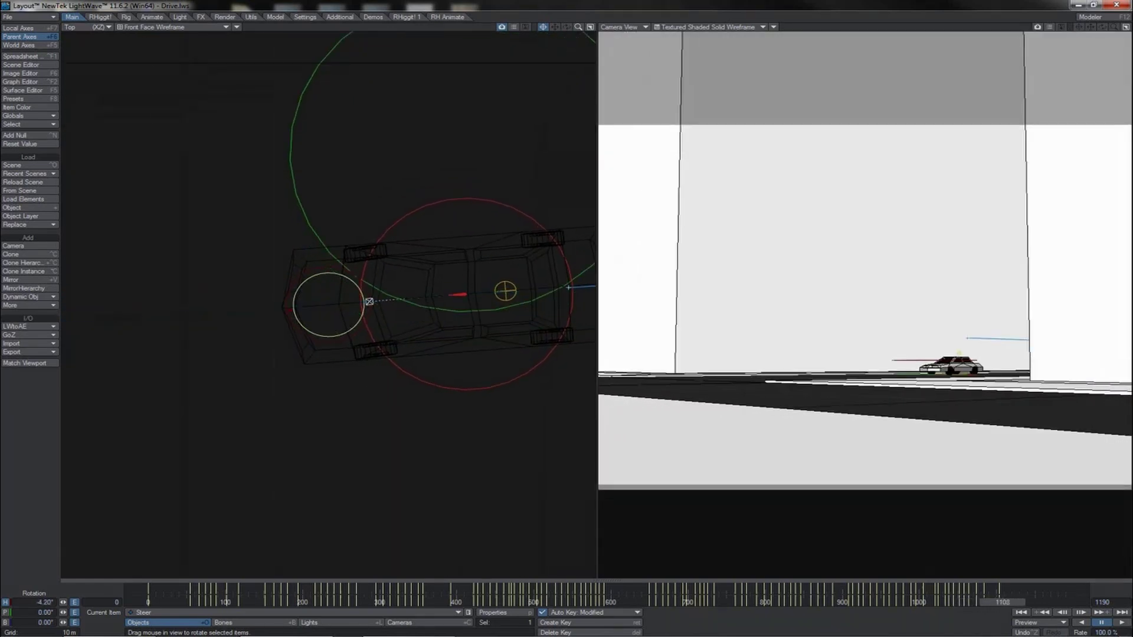
{"action": "key", "text": "Right"}
{"action": "key", "text": "Right"}
{"action": "key", "text": "Right"}
{"action": "key", "text": "Right"}
{"action": "key", "text": "Right"}
{"action": "key", "text": "Right"}
{"action": "key", "text": "Right"}
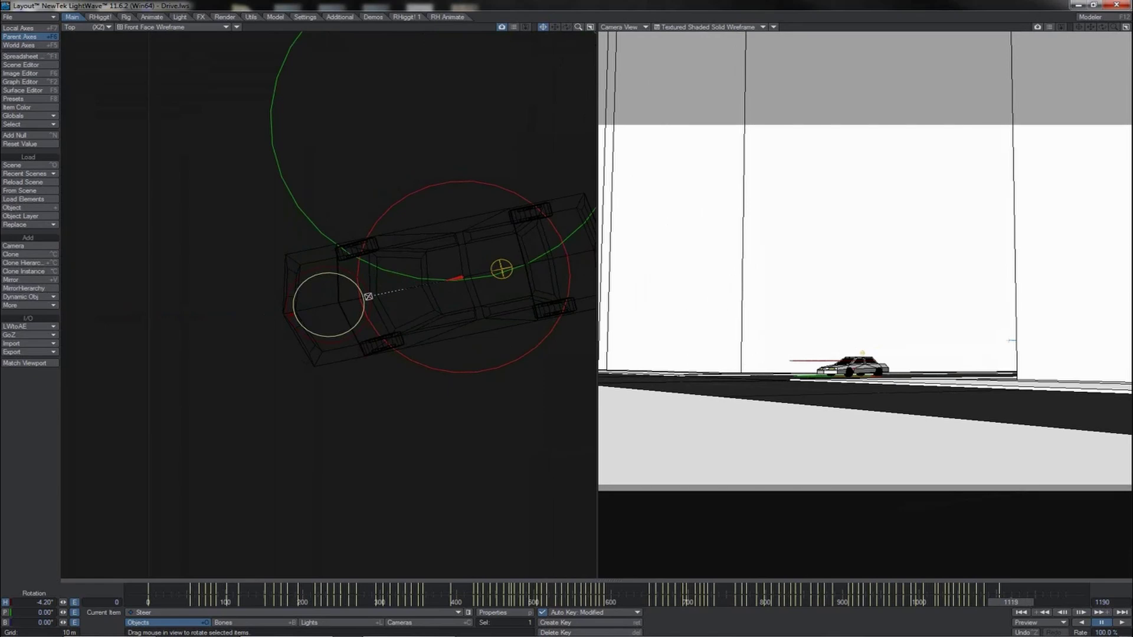
{"action": "key", "text": "Left"}
{"action": "key", "text": "Left"}
{"action": "key", "text": "Left"}
{"action": "key", "text": "Left"}
{"action": "key", "text": "Left"}
{"action": "key", "text": "Left"}
{"action": "key", "text": "Left"}
{"action": "key", "text": "Left"}
{"action": "key", "text": "Left"}
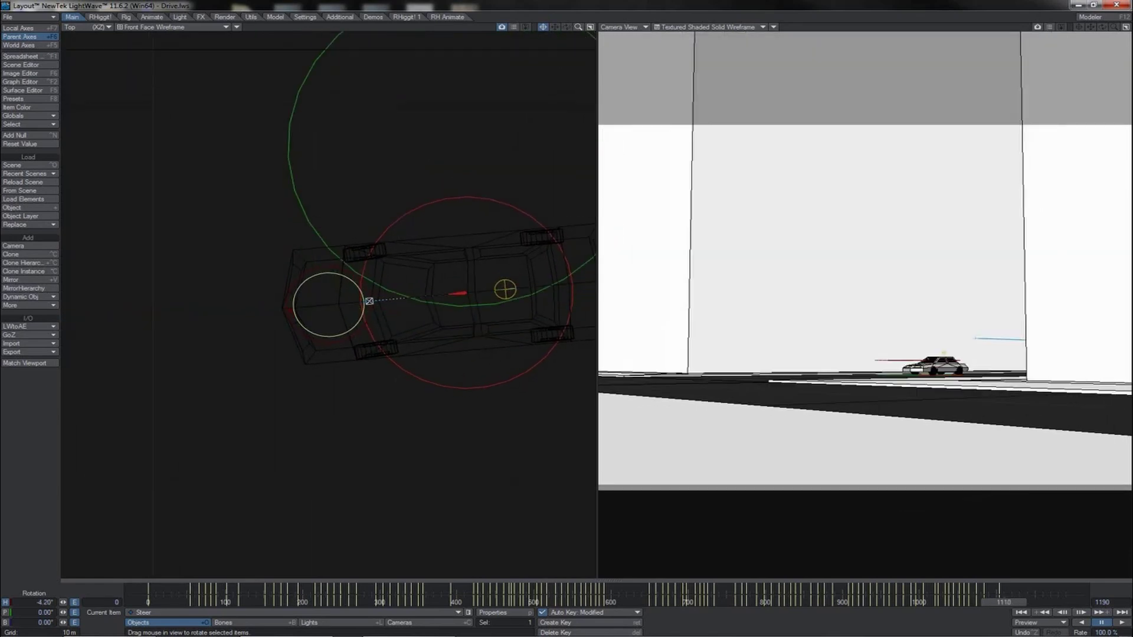
{"action": "key", "text": "Right"}
{"action": "key", "text": "Right"}
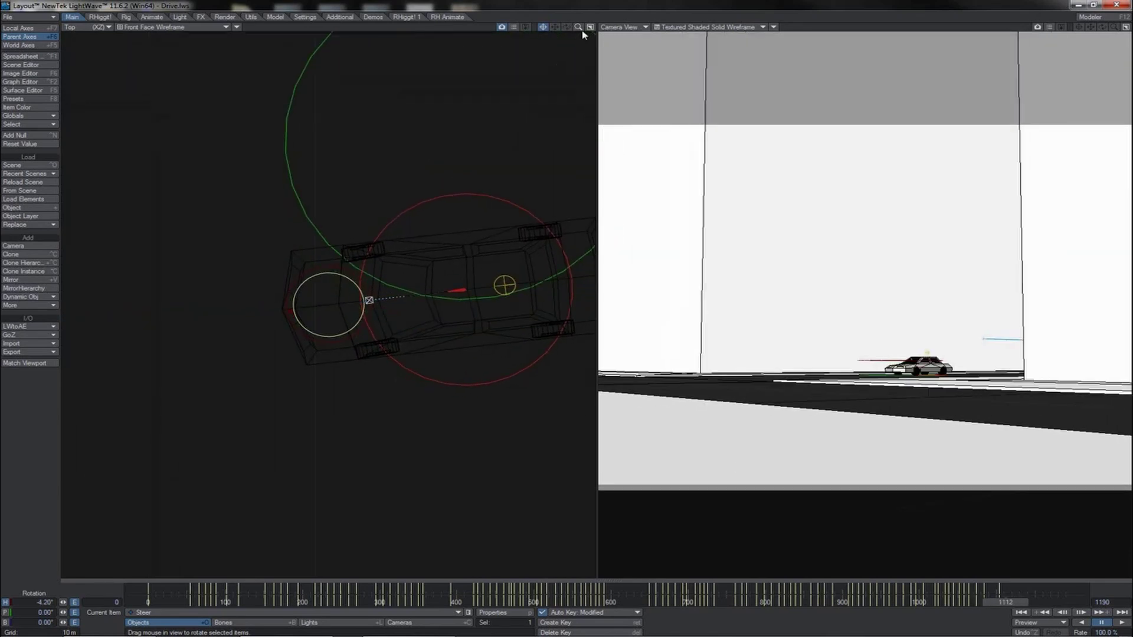
{"action": "left_click_drag", "start_coordinate": [578, 26], "coordinate": [520, 26]}
{"action": "key", "text": "Left"}
{"action": "key", "text": "Left"}
{"action": "key", "text": "Left"}
{"action": "key", "text": "Left"}
{"action": "key", "text": "Left"}
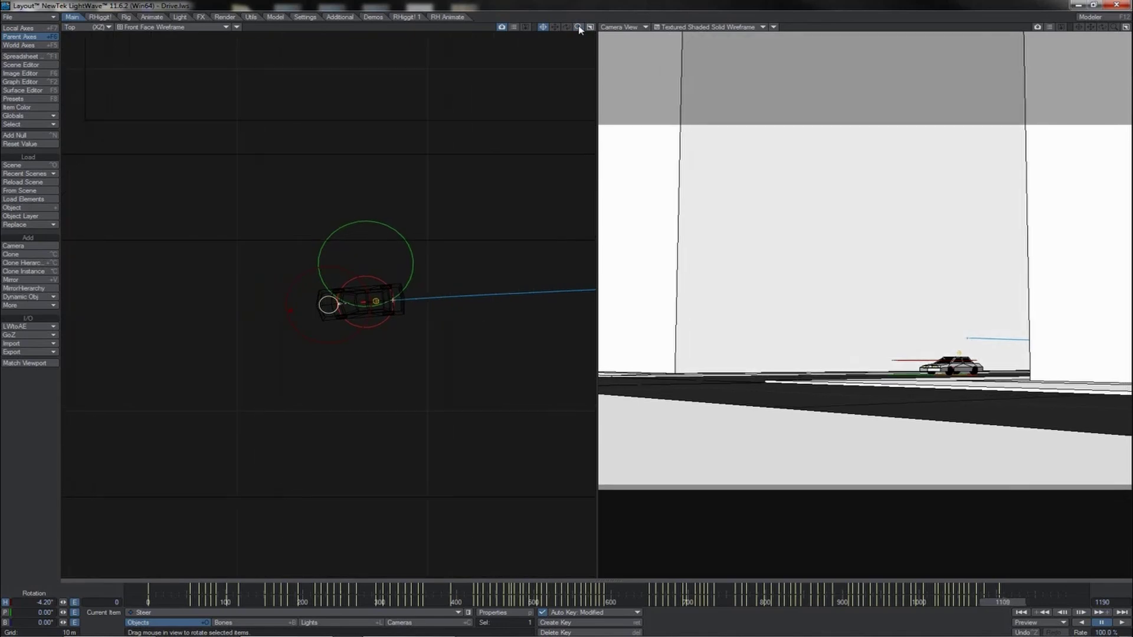
Turn the Steer control's heading to -14.00° going into the turn, and deepen it to -21.10° at frame 1123.
{"action": "key", "text": "Right"}
{"action": "key", "text": "Right"}
{"action": "key", "text": "Right"}
{"action": "key", "text": "Right"}
{"action": "key", "text": "Right"}
{"action": "key", "text": "Right"}
{"action": "key", "text": "Right"}
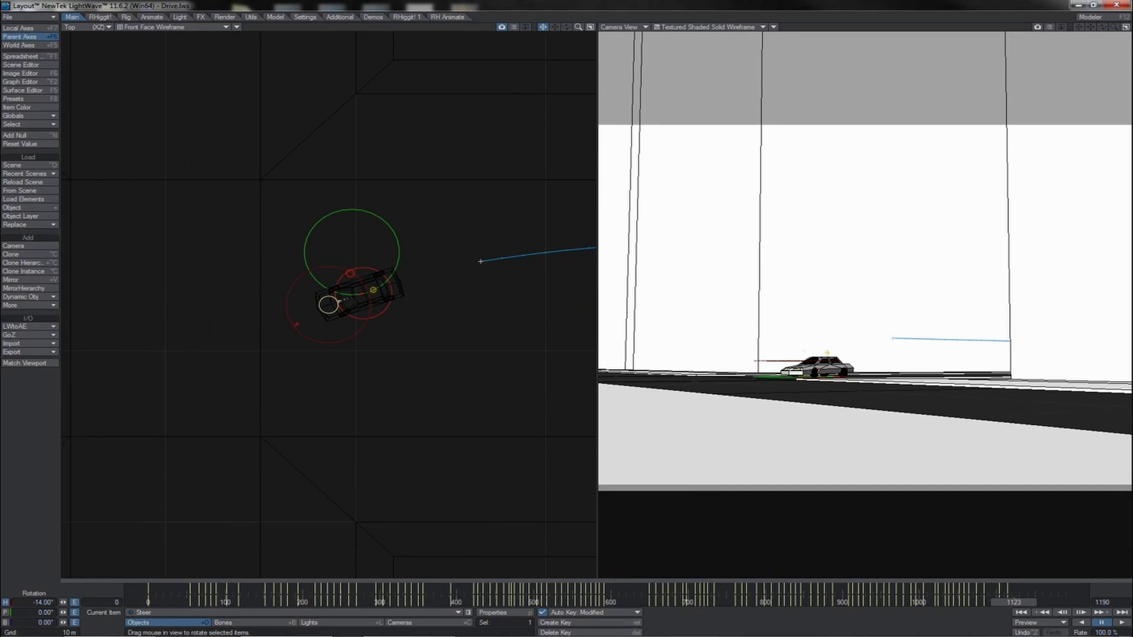
{"action": "left_click_drag", "start_coordinate": [350, 273], "coordinate": [342, 273]}
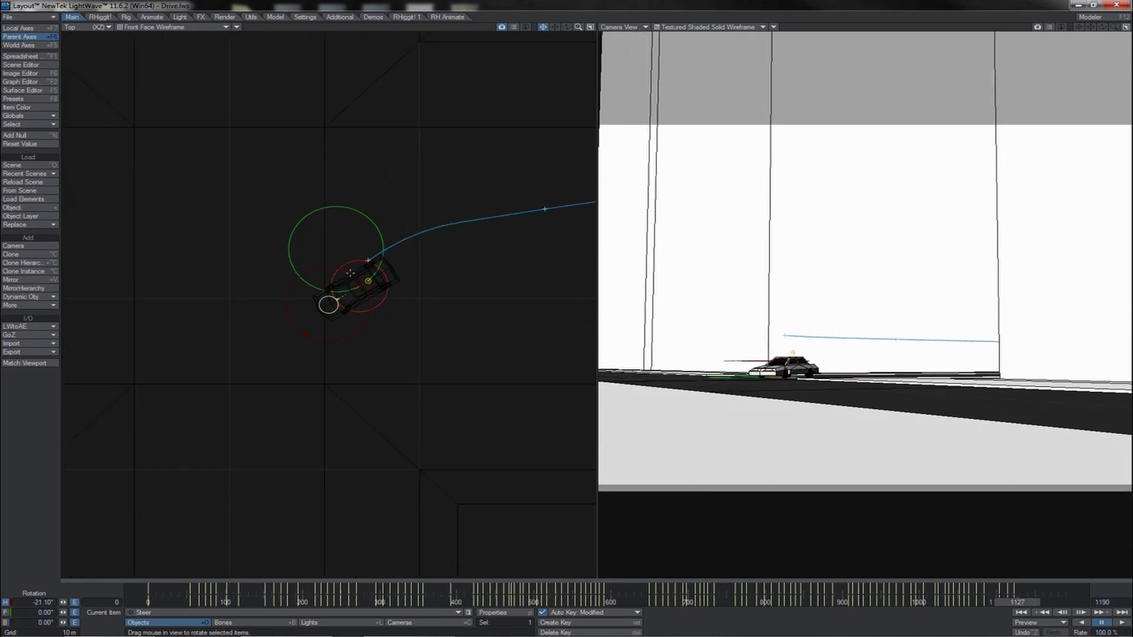
Turn the Steer control's heading further negative at frame 1127, and ease it to -14.90° ahead of frame 1144.
{"action": "left_click_drag", "start_coordinate": [350, 273], "coordinate": [339, 273]}
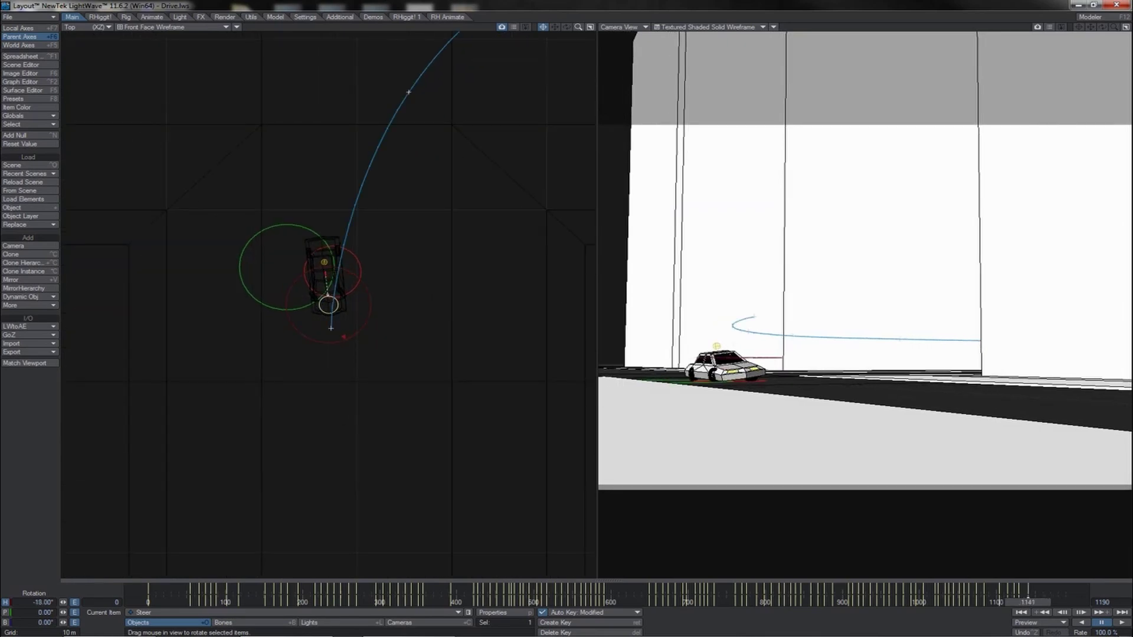
{"action": "key", "text": "Left"}
{"action": "key", "text": "Left"}
{"action": "key", "text": "Left"}
{"action": "key", "text": "Left"}
{"action": "key", "text": "Left"}
{"action": "key", "text": "Left"}
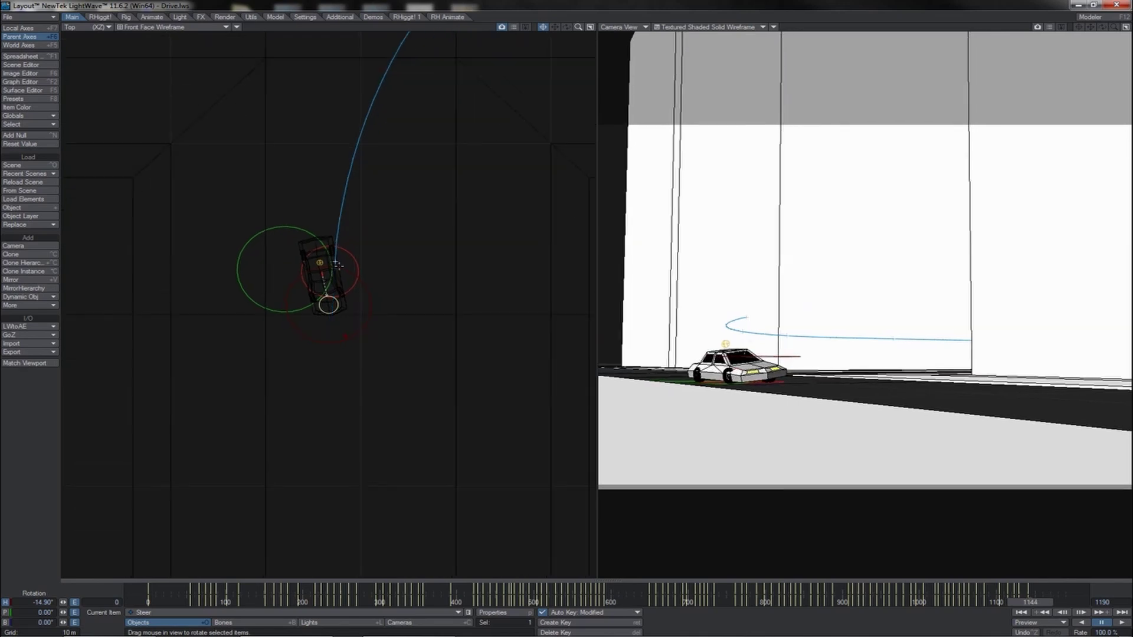
Swing the Steer control's heading over to 22.10° at frame 1144 and continue adjusting it from frame 1151 onward.
{"action": "left_click_drag", "start_coordinate": [566, 313], "coordinate": [711, 312]}
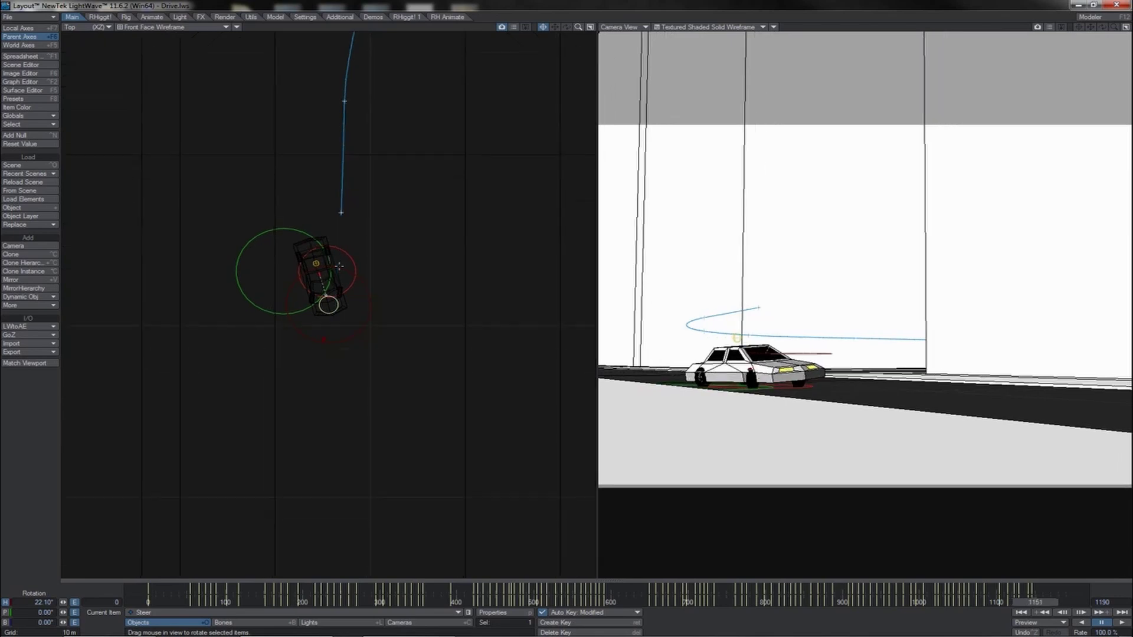
{"action": "left_click_drag", "start_coordinate": [339, 266], "coordinate": [309, 267]}
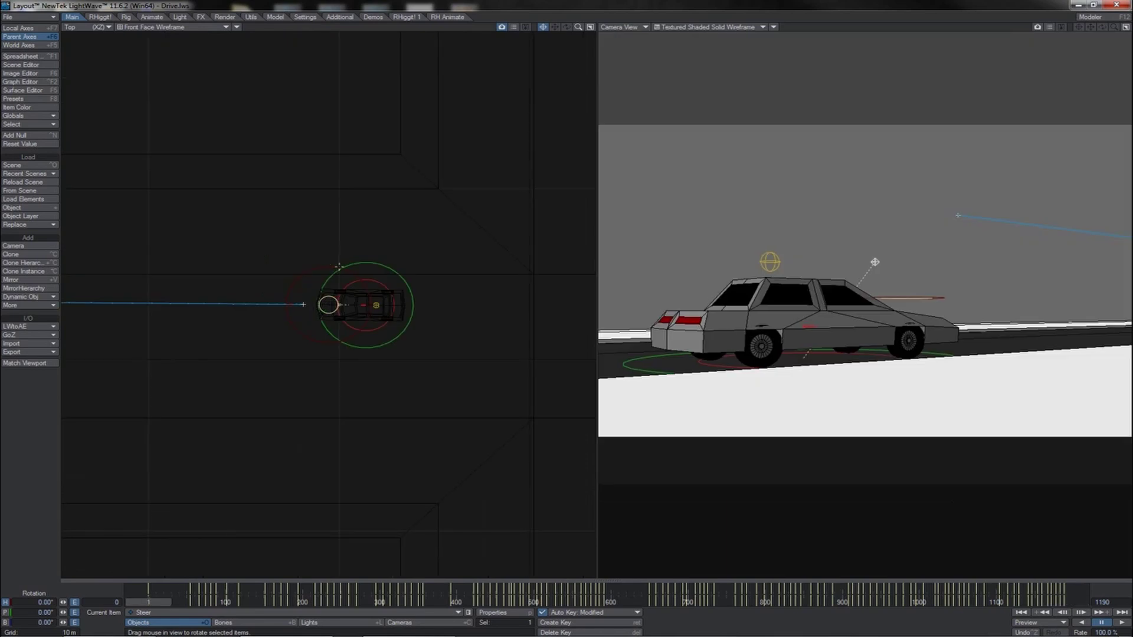
Open the Steer control's heading curve in the Graph Editor and set all its keys' incoming curve to TCB Spline.
{"action": "key", "text": "ctrl+F2"}
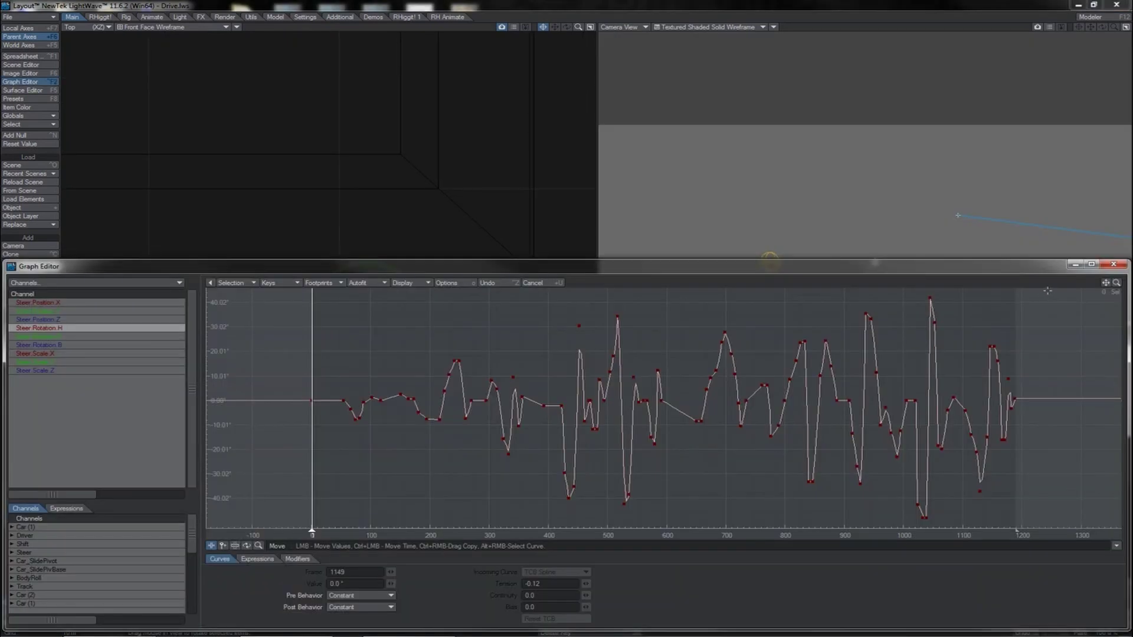
{"action": "left_click_drag", "start_coordinate": [1047, 291], "coordinate": [296, 516]}
{"action": "left_click", "coordinate": [542, 571]}
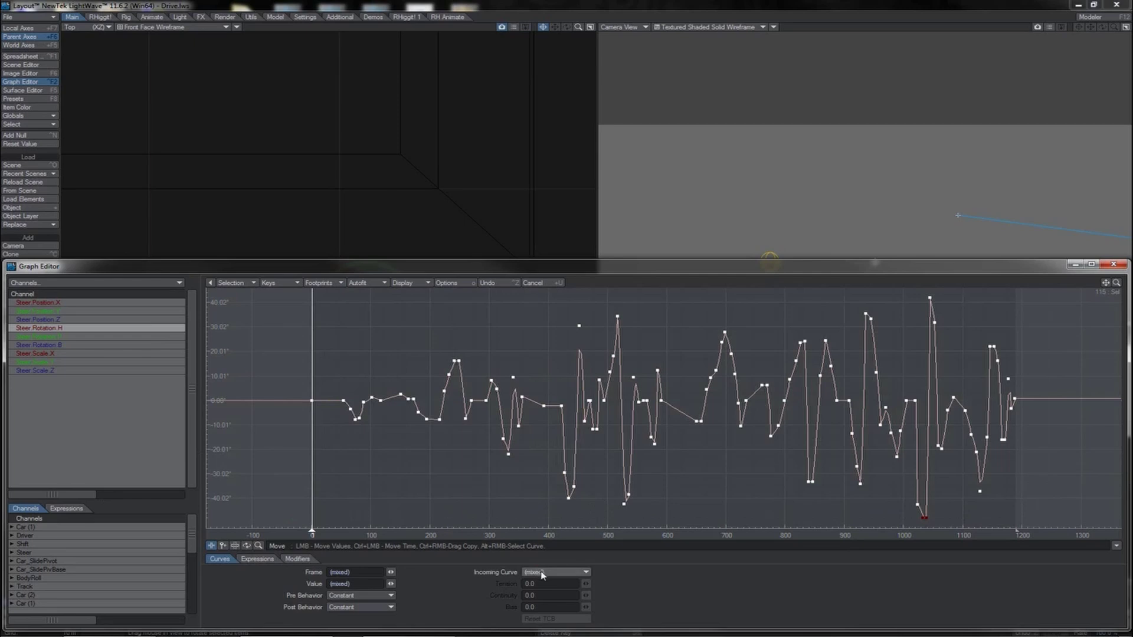
{"action": "left_click", "coordinate": [537, 532]}
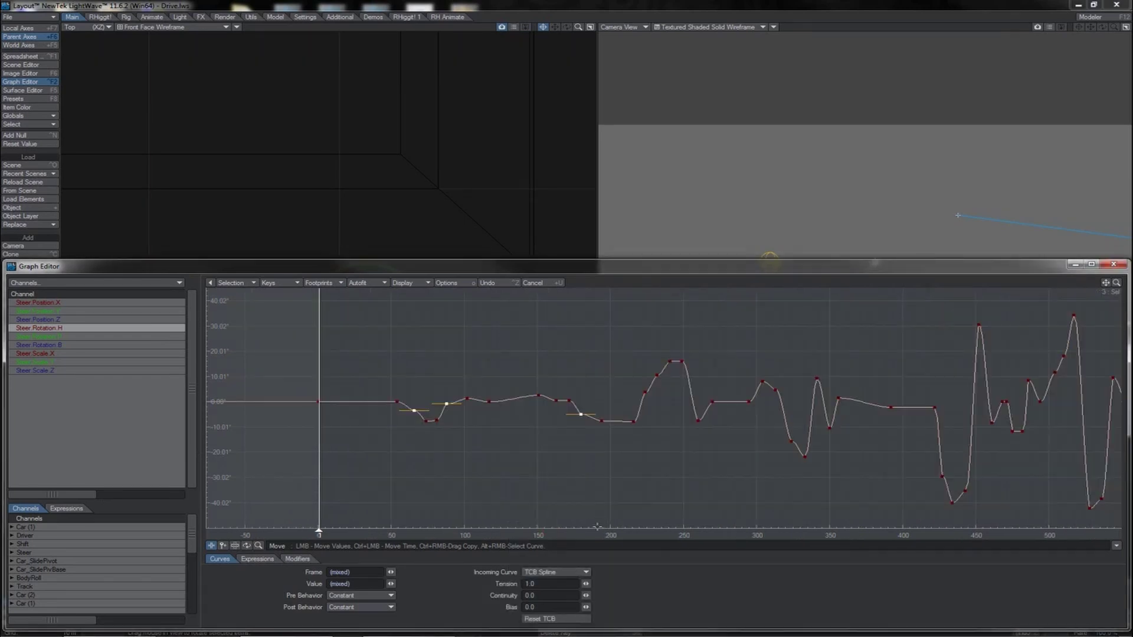
Set the tension of the three selected heading keys in the first 200 frames to 0.
{"action": "left_click", "coordinate": [564, 583]}
{"action": "type", "text": "0"}
{"action": "key", "text": "Tab"}
Reduce the tension of the heading key near frame 194 and of the two peak keys near frames 240 and 248.
{"action": "left_click", "coordinate": [602, 421]}
{"action": "left_click_drag", "start_coordinate": [586, 584], "coordinate": [608, 584]}
{"action": "right_click_drag", "start_coordinate": [663, 370], "coordinate": [687, 356]}
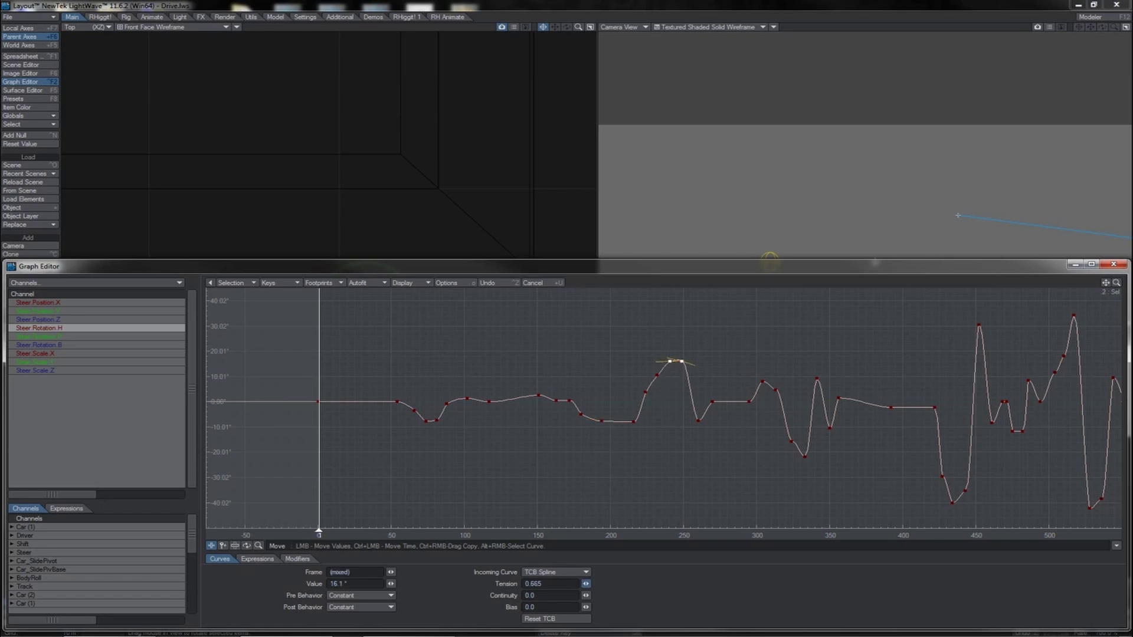
{"action": "left_click_drag", "start_coordinate": [585, 584], "coordinate": [614, 549]}
Set the tension of the descending keys between about frames 313 and 324 to 0, and adjust the tension at frame 356.
{"action": "right_click_drag", "start_coordinate": [766, 375], "coordinate": [796, 451]}
{"action": "left_click_drag", "start_coordinate": [546, 583], "coordinate": [507, 589]}
{"action": "type", "text": "0"}
{"action": "key", "text": "Tab"}
{"action": "left_click", "coordinate": [840, 397]}
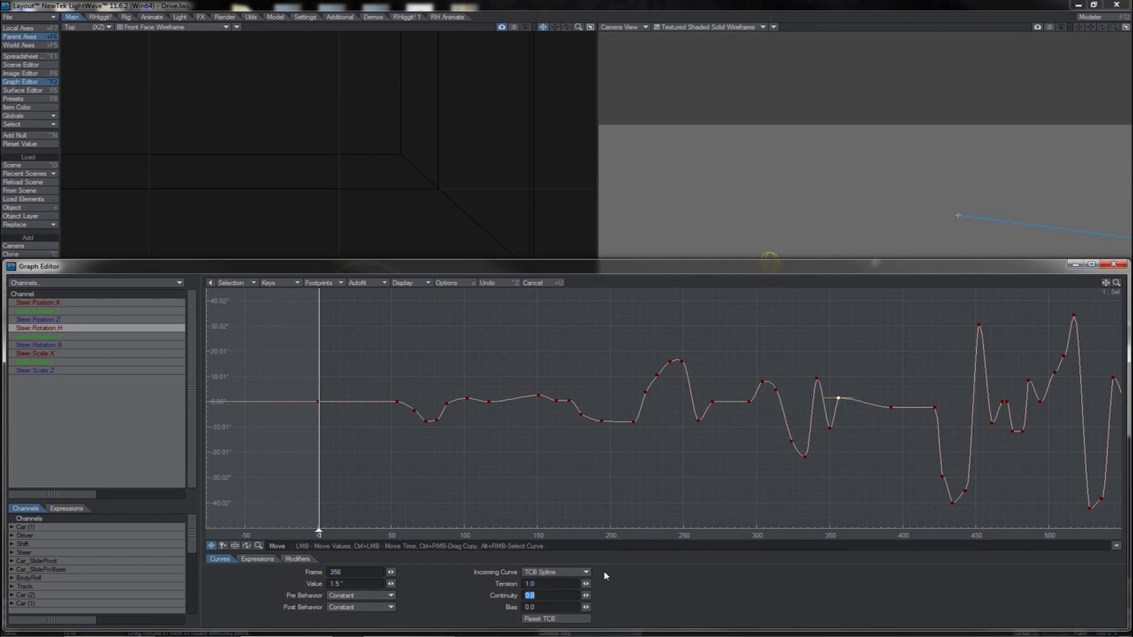
{"action": "left_click_drag", "start_coordinate": [586, 584], "coordinate": [572, 583]}
Set the tension of the keys near frames 427 and 443, on both sides of the deep dip, to 0.
{"action": "right_click_drag", "start_coordinate": [946, 474], "coordinate": [977, 494]}
{"action": "left_click", "coordinate": [525, 584]}
{"action": "type", "text": "0"}
{"action": "key", "text": "Tab"}
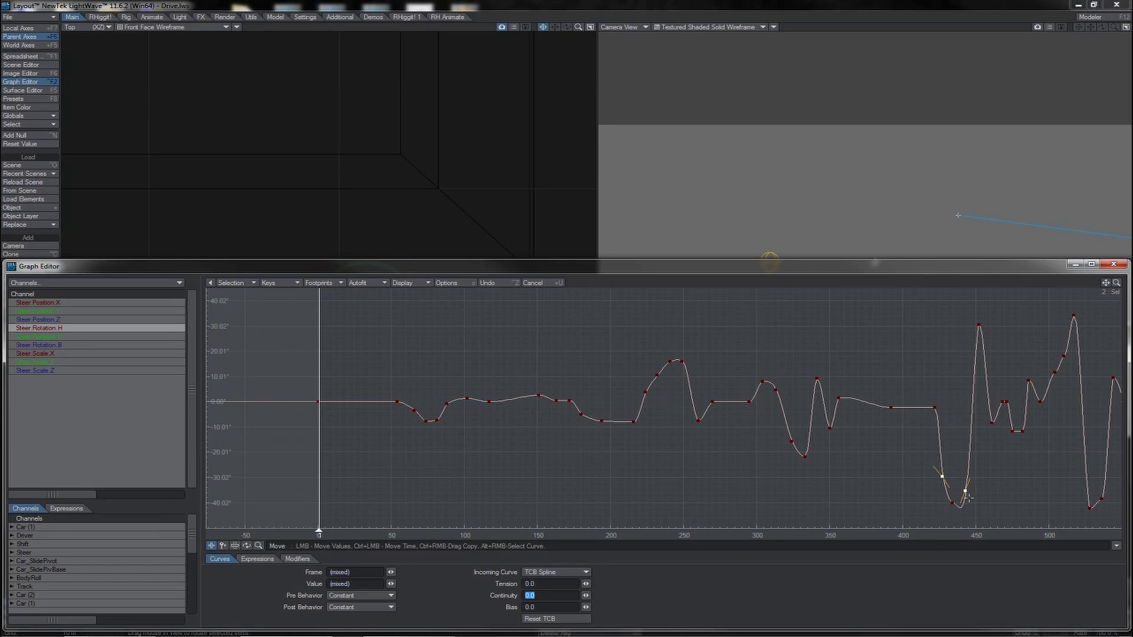
Round out the deep dip by adjusting the tension of the keys at frame 434 and near frame 443.
{"action": "left_click", "coordinate": [952, 503]}
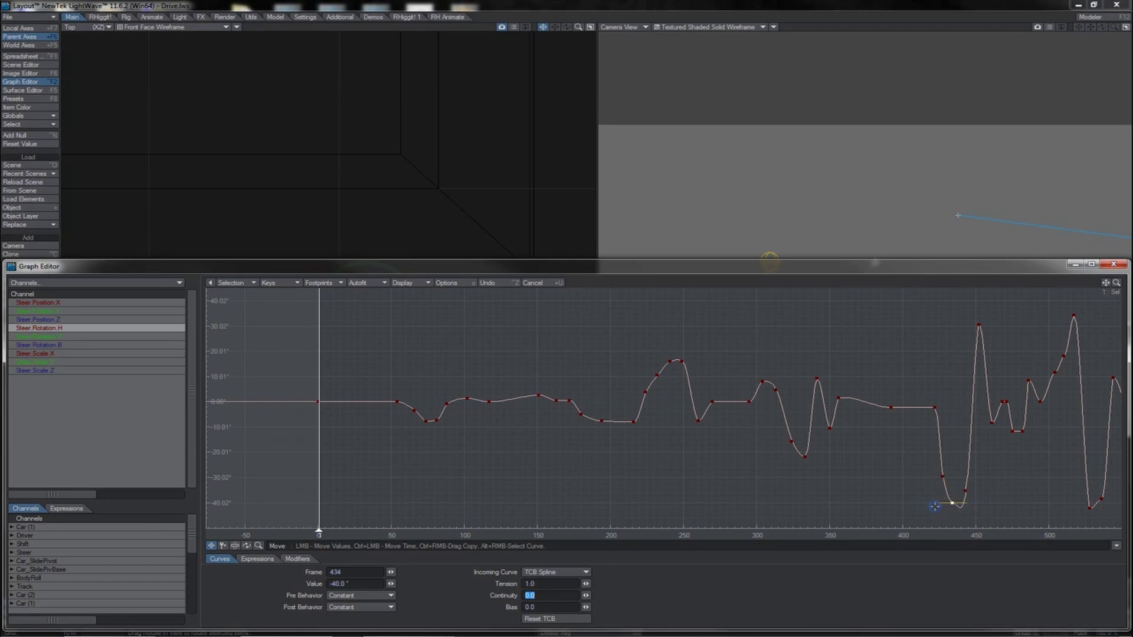
{"action": "left_click", "coordinate": [585, 584]}
{"action": "left_click", "coordinate": [966, 491]}
{"action": "left_click_drag", "start_coordinate": [584, 582], "coordinate": [809, 467]}
Set the tension of the two rising keys just after frame 500 to 0.
{"action": "right_click_drag", "start_coordinate": [1009, 403], "coordinate": [1012, 431]}
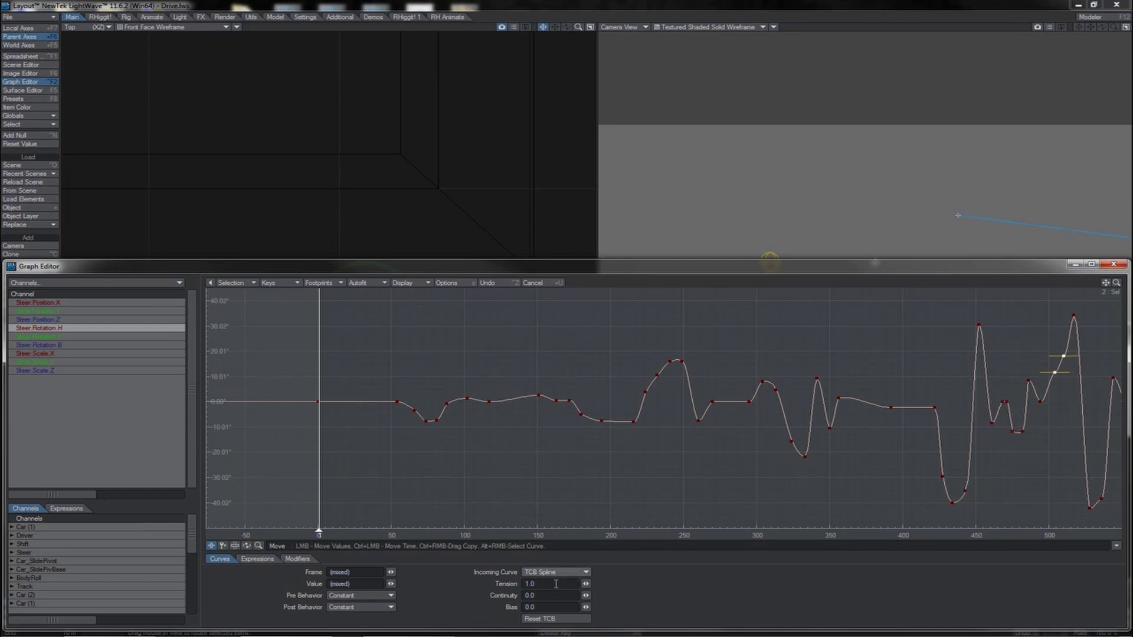
{"action": "left_click_drag", "start_coordinate": [553, 583], "coordinate": [511, 583]}
{"action": "type", "text": "0"}
{"action": "key", "text": "Tab"}
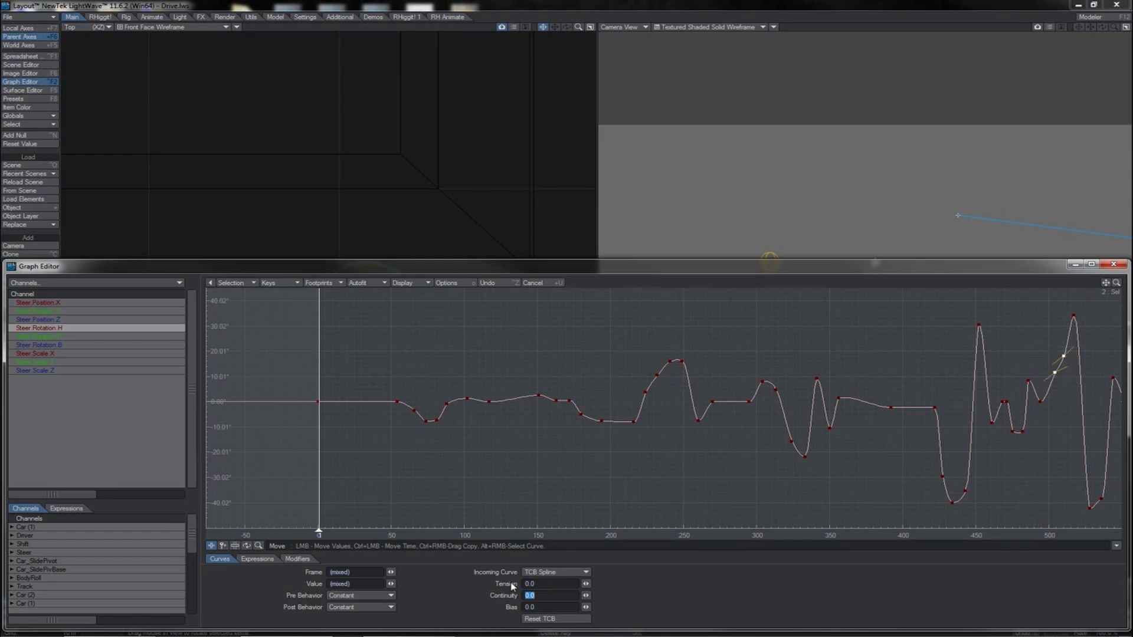
Set the tension at frame 536 to 0.55, and adjust it for the keys near frame 573 and at frame 734.
{"action": "left_click", "coordinate": [1102, 498]}
{"action": "left_click_drag", "start_coordinate": [586, 583], "coordinate": [570, 584]}
{"action": "left_click_drag", "start_coordinate": [1107, 283], "coordinate": [699, 268]}
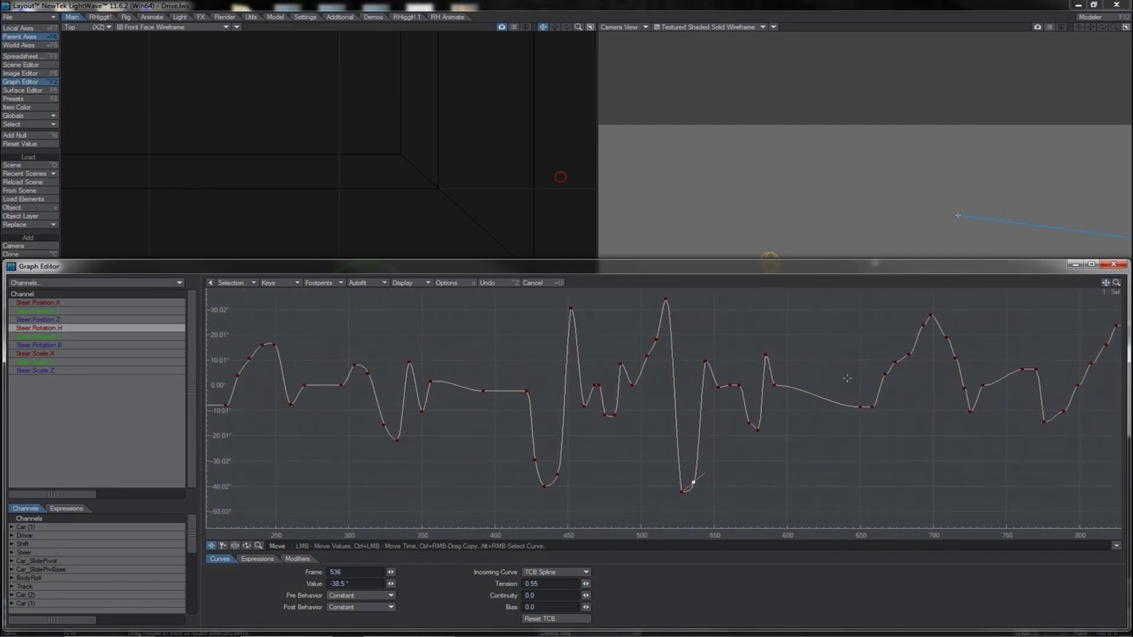
{"action": "left_click", "coordinate": [748, 424]}
{"action": "left_click_drag", "start_coordinate": [586, 583], "coordinate": [552, 583]}
{"action": "left_click", "coordinate": [983, 385]}
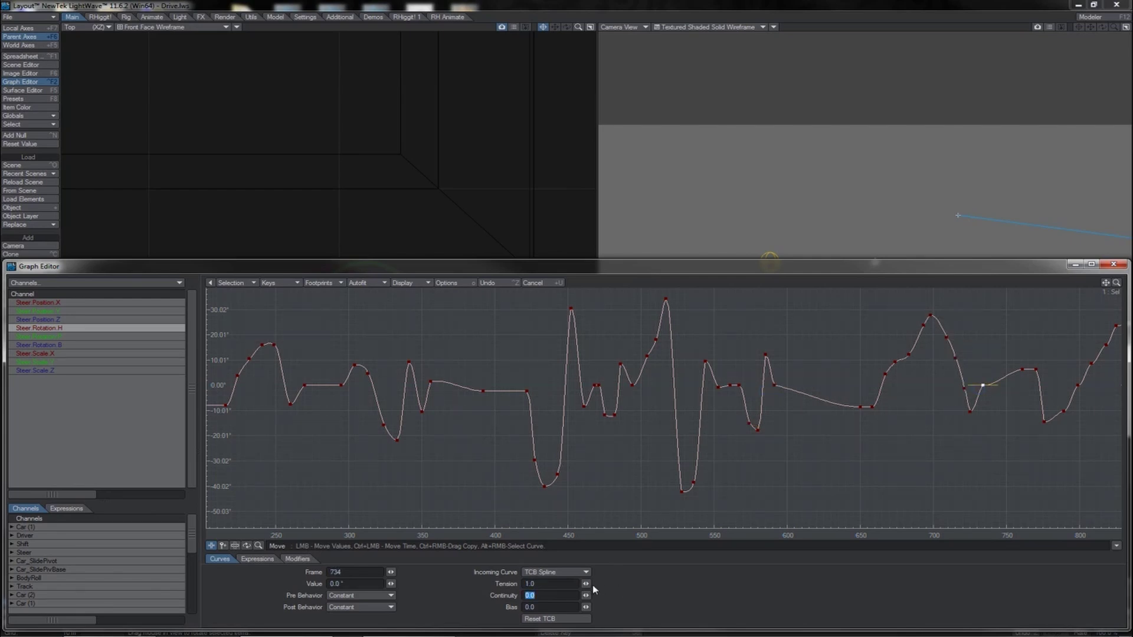
{"action": "left_click_drag", "start_coordinate": [586, 584], "coordinate": [543, 584]}
Set the tension of the four rising keys between about frames 788 and 818 to 0.
{"action": "left_click_drag", "start_coordinate": [995, 378], "coordinate": [710, 384], "text": "alt"}
{"action": "right_click_drag", "start_coordinate": [829, 344], "coordinate": [770, 424]}
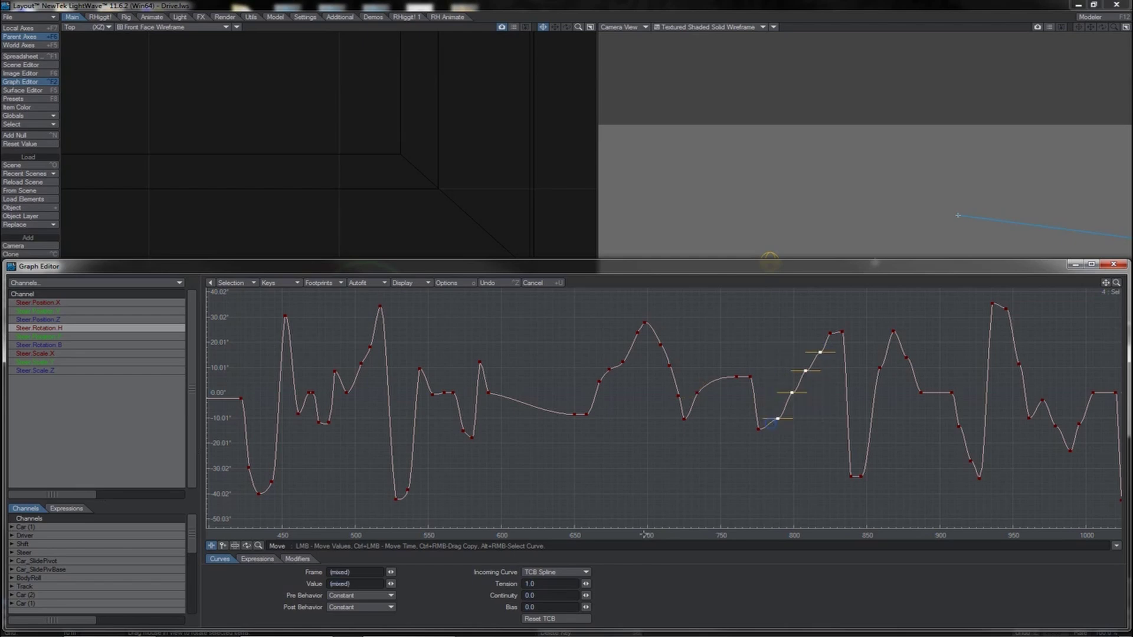
{"action": "left_click", "coordinate": [513, 583]}
{"action": "type", "text": "0"}
{"action": "key", "text": "Tab"}
Reduce the tension of the heading key at frame 825, and set it to 0.51 at frame 945.
{"action": "left_click", "coordinate": [831, 334]}
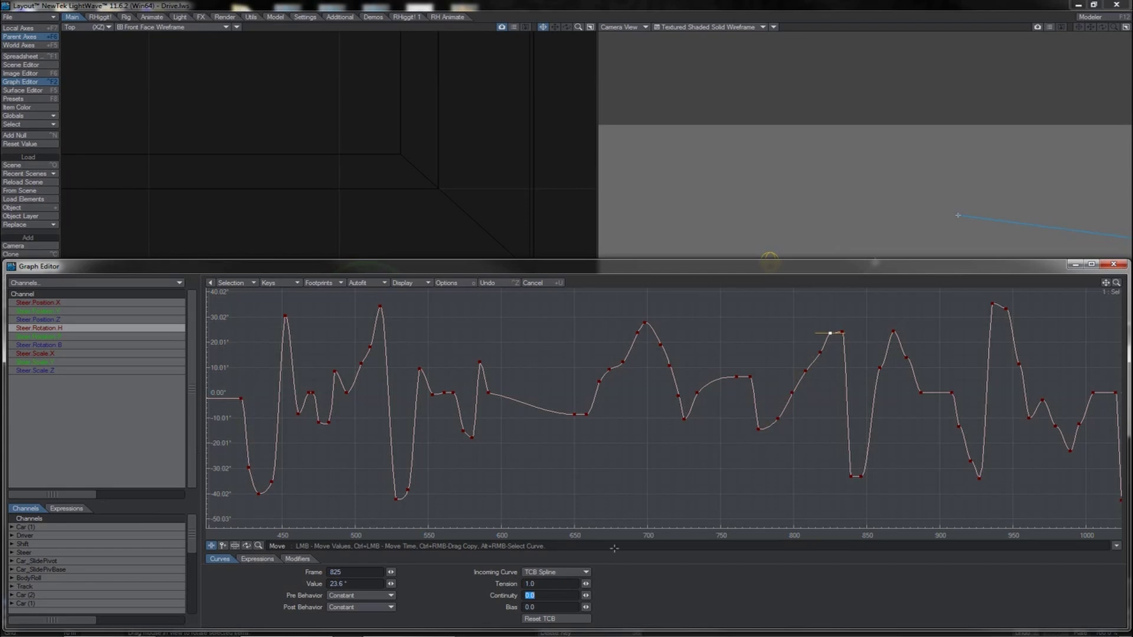
{"action": "left_click_drag", "start_coordinate": [586, 584], "coordinate": [577, 583]}
{"action": "mouse_move", "coordinate": [586, 584]}
{"action": "left_mouse_down"}
{"action": "mouse_move", "coordinate": [570, 583]}
{"action": "mouse_move", "coordinate": [584, 583]}
{"action": "left_mouse_up"}
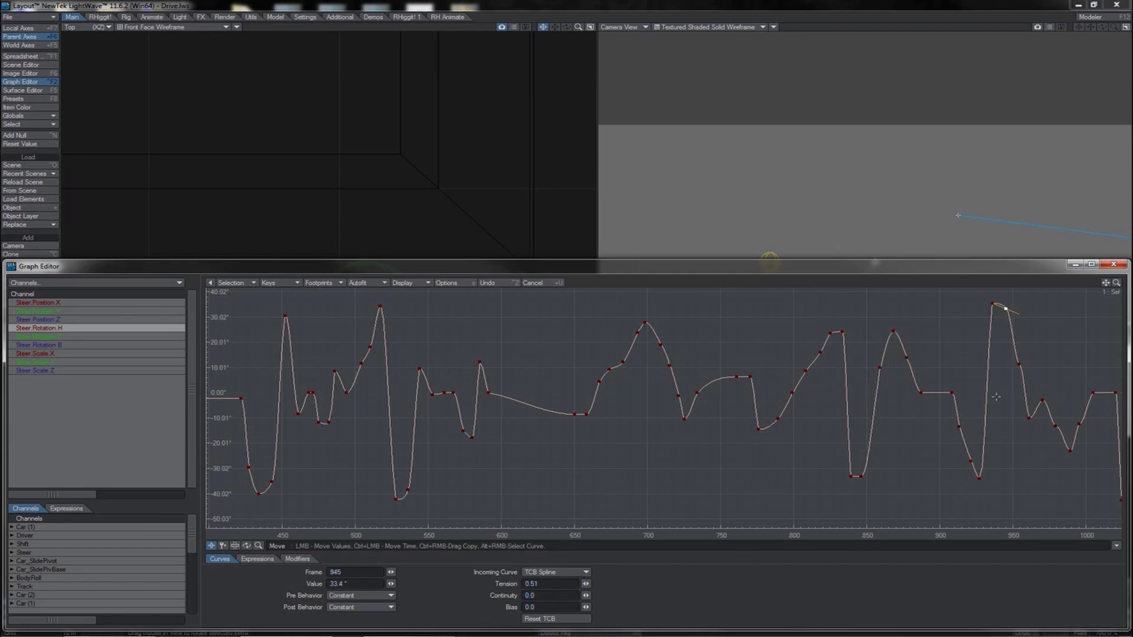
Set the tension of the descending key near frame 954 to 0.
{"action": "left_click", "coordinate": [1019, 364]}
{"action": "left_click", "coordinate": [526, 584]}
{"action": "type", "text": "0"}
{"action": "key", "text": "Tab"}
Lower the tension of the keys near frames 979 and 995, and set it to 0.895 on the two bottom keys before frame 1040.
{"action": "right_click_drag", "start_coordinate": [1085, 417], "coordinate": [1049, 433]}
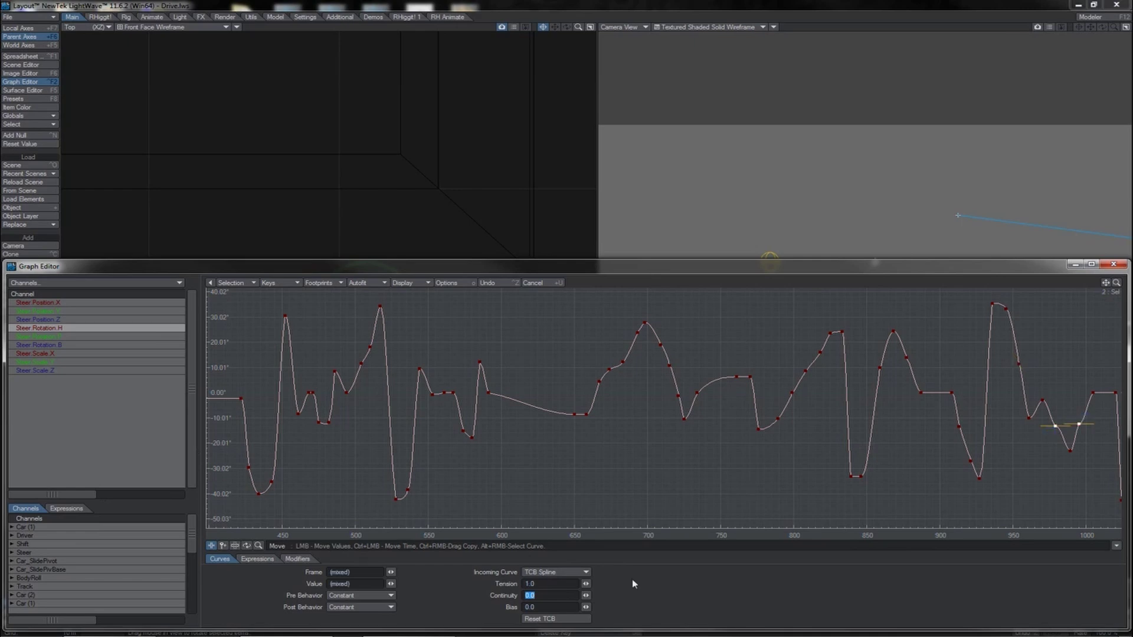
{"action": "left_click_drag", "start_coordinate": [586, 583], "coordinate": [572, 584]}
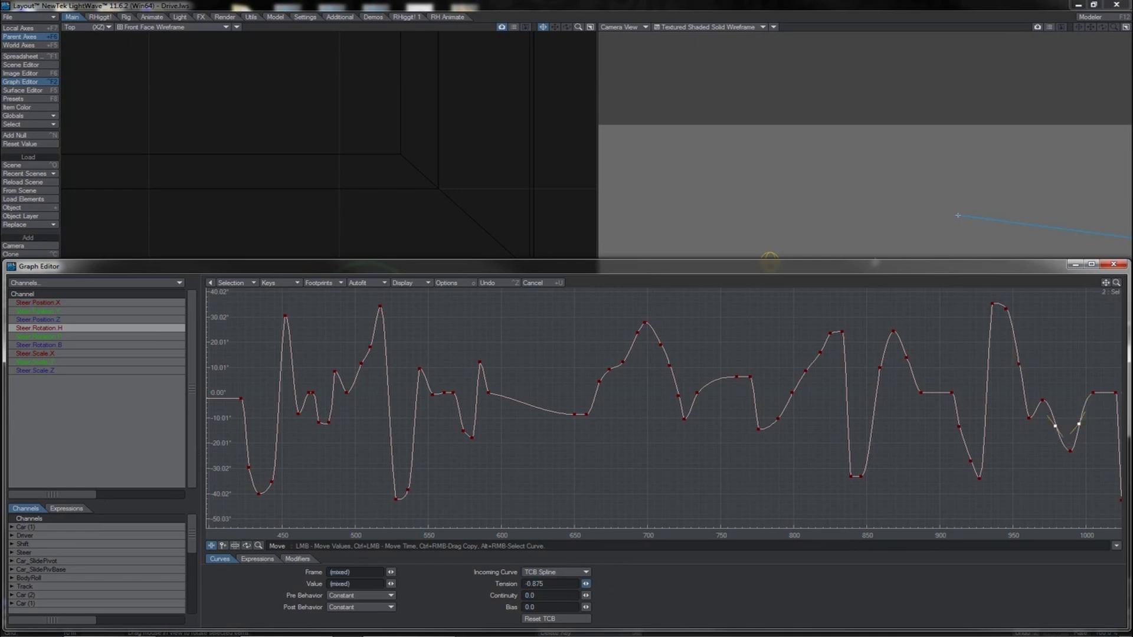
{"action": "left_click_drag", "start_coordinate": [586, 584], "coordinate": [578, 583]}
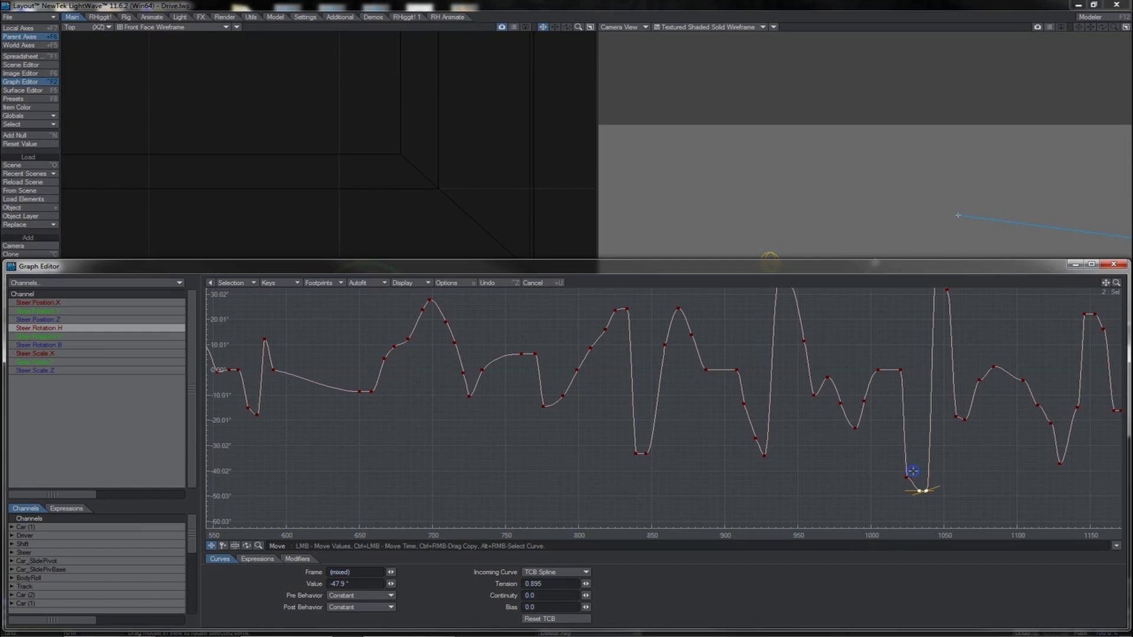
Reduce the tension of the heading keys near frame 1024 and at frame 1052.
{"action": "left_click", "coordinate": [907, 477]}
{"action": "left_click", "coordinate": [585, 584]}
{"action": "left_click_drag", "start_coordinate": [585, 584], "coordinate": [563, 584]}
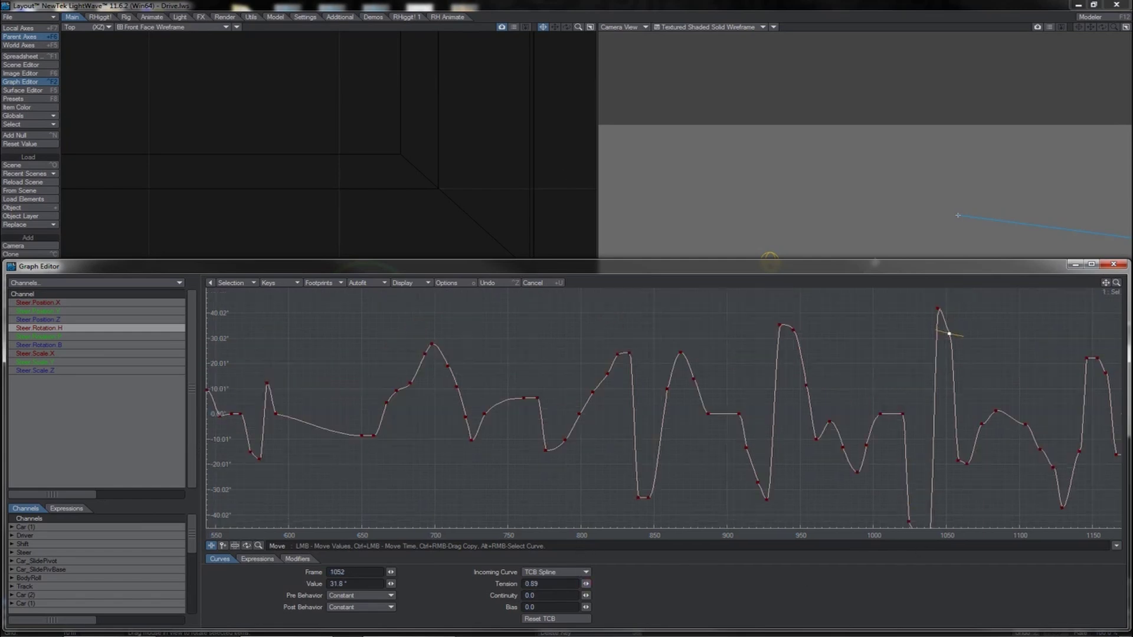
{"action": "left_click_drag", "start_coordinate": [586, 583], "coordinate": [558, 584]}
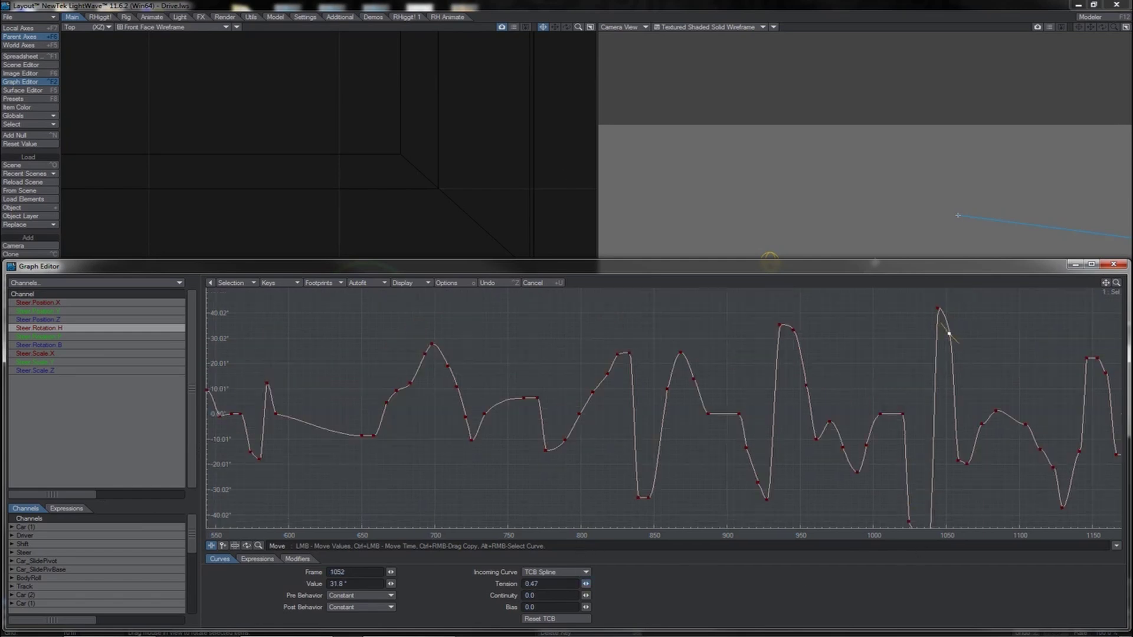
Adjust the tension of the keys near frames 1058 and 1075, and set it to -0.18 at frame 1141.
{"action": "left_click", "coordinate": [956, 460]}
{"action": "left_click_drag", "start_coordinate": [585, 584], "coordinate": [586, 587]}
{"action": "left_click", "coordinate": [982, 424]}
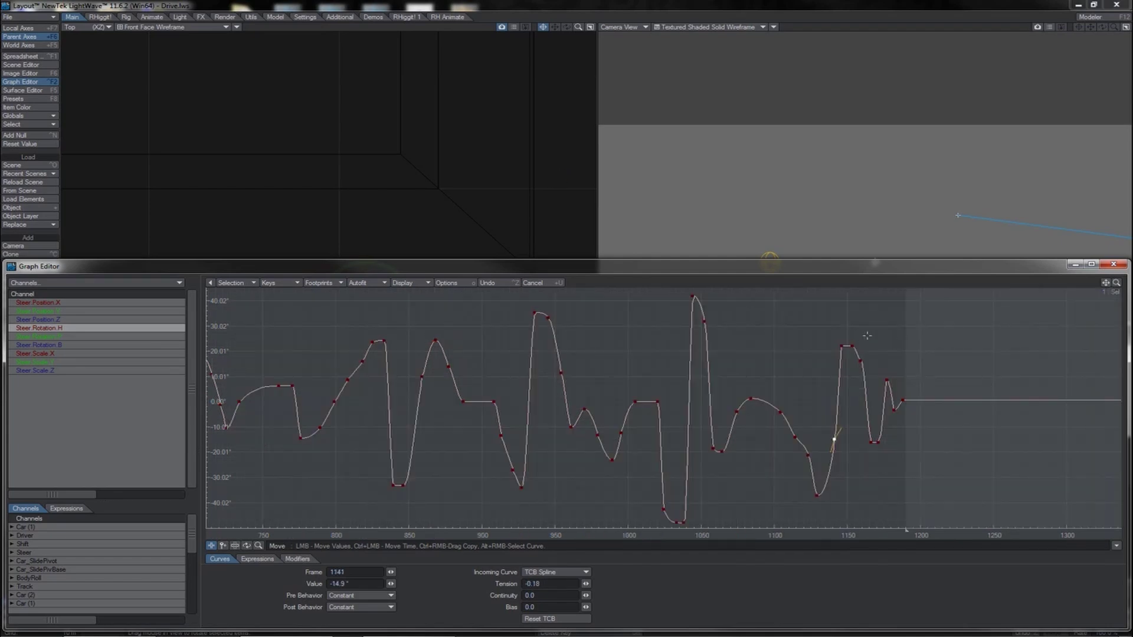
Adjust the tension of the two plateau keys around frame 1150 and of the descending key right after them.
{"action": "right_click_drag", "start_coordinate": [867, 336], "coordinate": [828, 356]}
{"action": "left_click_drag", "start_coordinate": [586, 583], "coordinate": [573, 584]}
{"action": "left_click", "coordinate": [861, 360]}
{"action": "left_click_drag", "start_coordinate": [589, 586], "coordinate": [570, 586]}
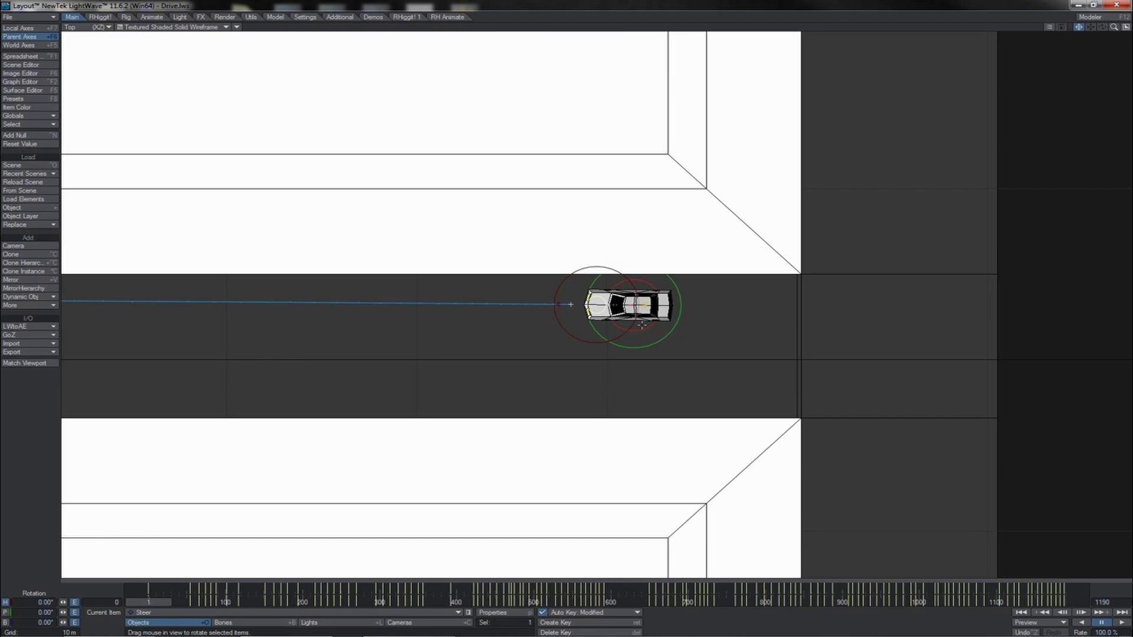
Select Camera (1) in the Scene Editor, and close the editor.
{"action": "left_click", "coordinate": [52, 66]}
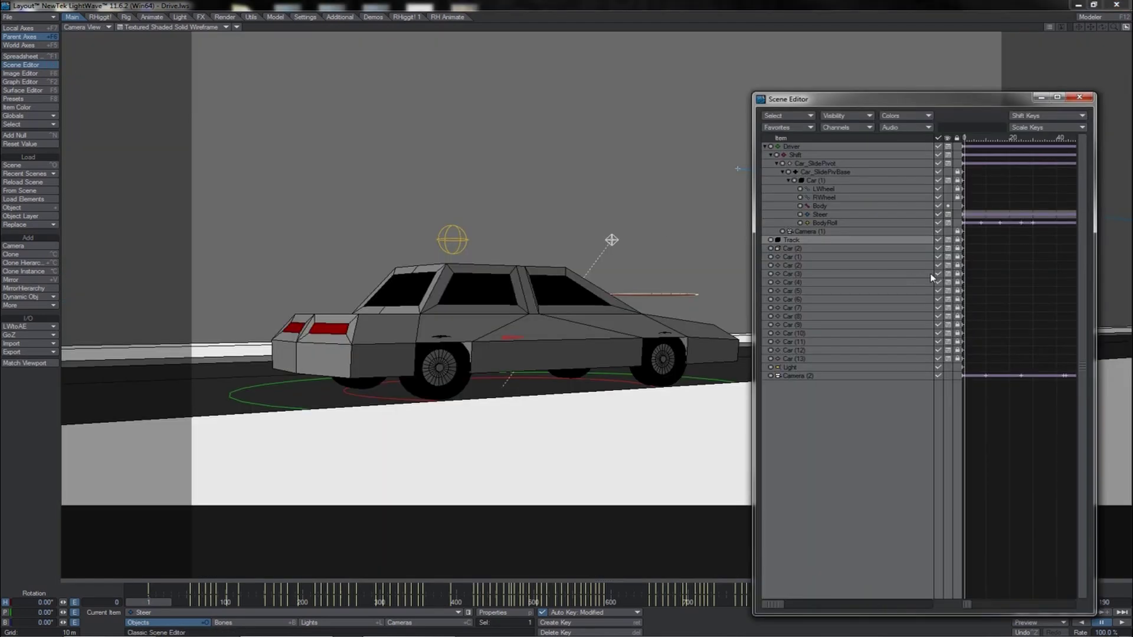
{"action": "left_click", "coordinate": [861, 232]}
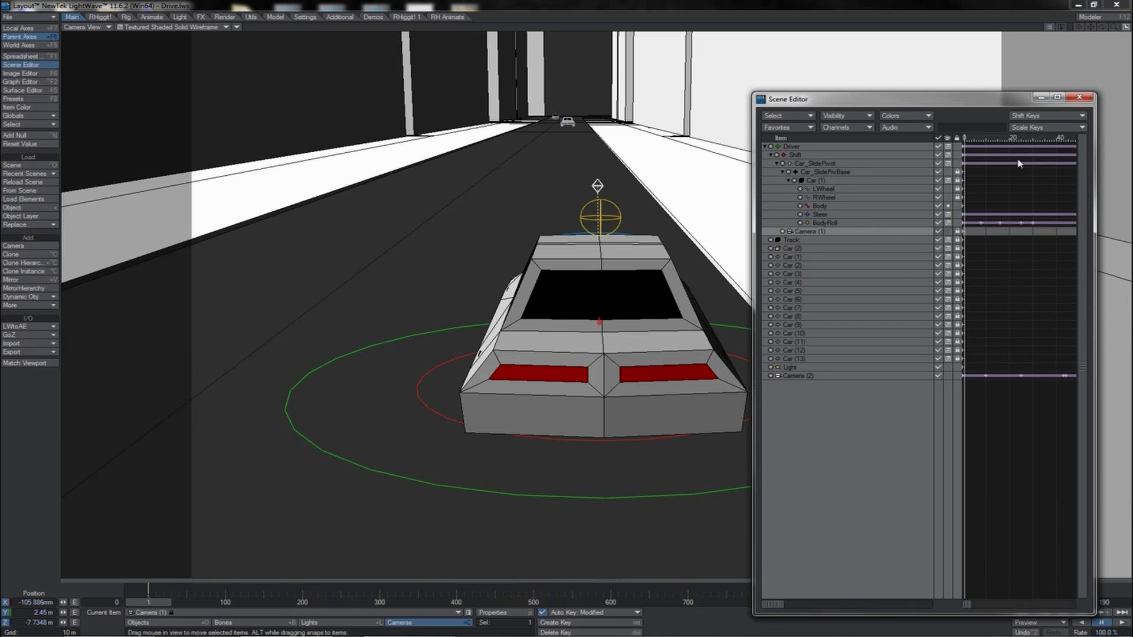
{"action": "left_click", "coordinate": [1076, 97]}
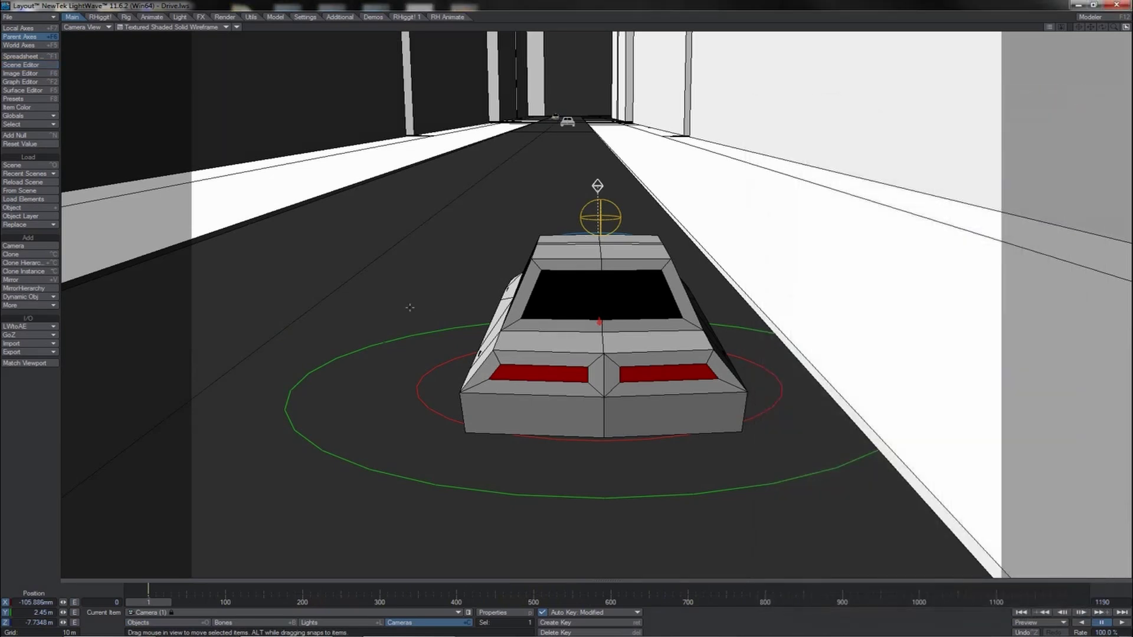
Move Camera (1) ahead of the car and rotate it to look back toward the car.
{"action": "left_click_drag", "start_coordinate": [423, 324], "coordinate": [945, 415]}
{"action": "key", "text": "y"}
{"action": "left_click_drag", "start_coordinate": [543, 336], "coordinate": [566, 313]}
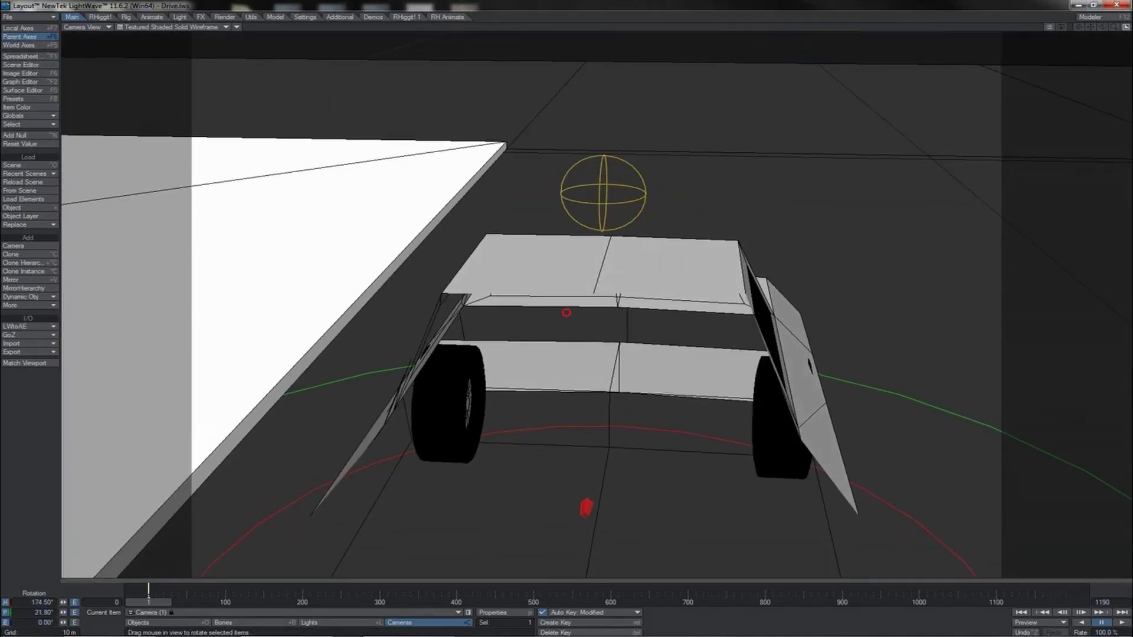
Frame the car in a front three-quarter view by repositioning Camera (1) and rotating it to heading 154.10° and pitch 6.60°.
{"action": "key", "text": "t"}
{"action": "left_click_drag", "start_coordinate": [417, 288], "coordinate": [425, 263]}
{"action": "right_click_drag", "start_coordinate": [425, 263], "coordinate": [425, 313]}
{"action": "key", "text": "y"}
{"action": "left_click_drag", "start_coordinate": [637, 407], "coordinate": [564, 311]}
{"action": "key", "text": "t"}
{"action": "left_click_drag", "start_coordinate": [677, 161], "coordinate": [848, 149]}
{"action": "key", "text": "y"}
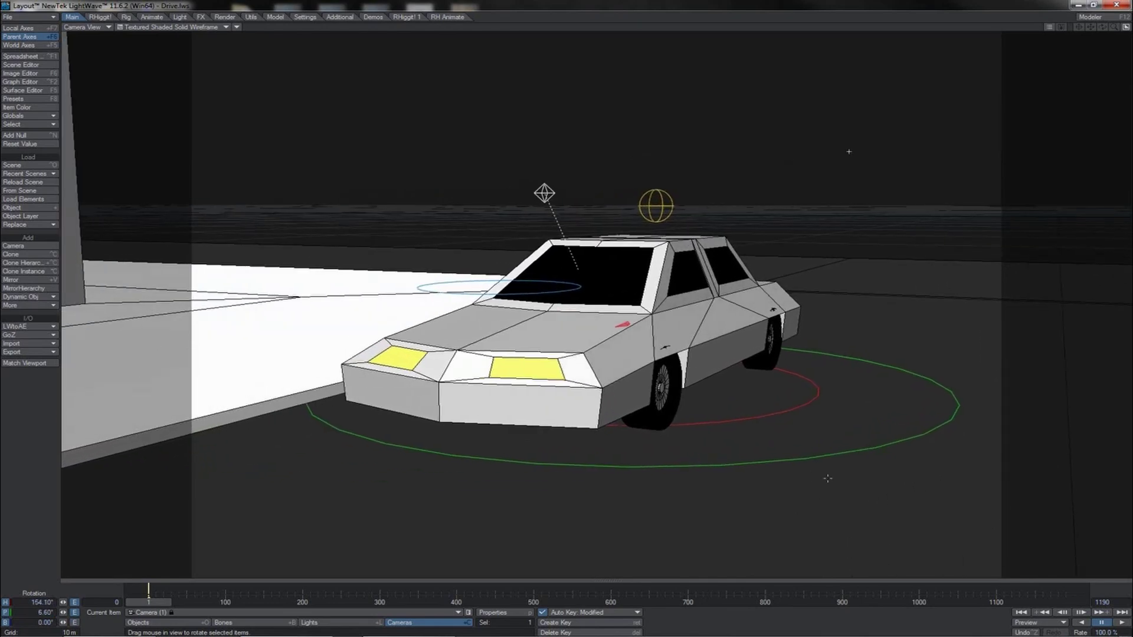
Play the animation to check the front wheels' steering from the front camera angle.
{"action": "left_click", "coordinate": [1120, 623]}
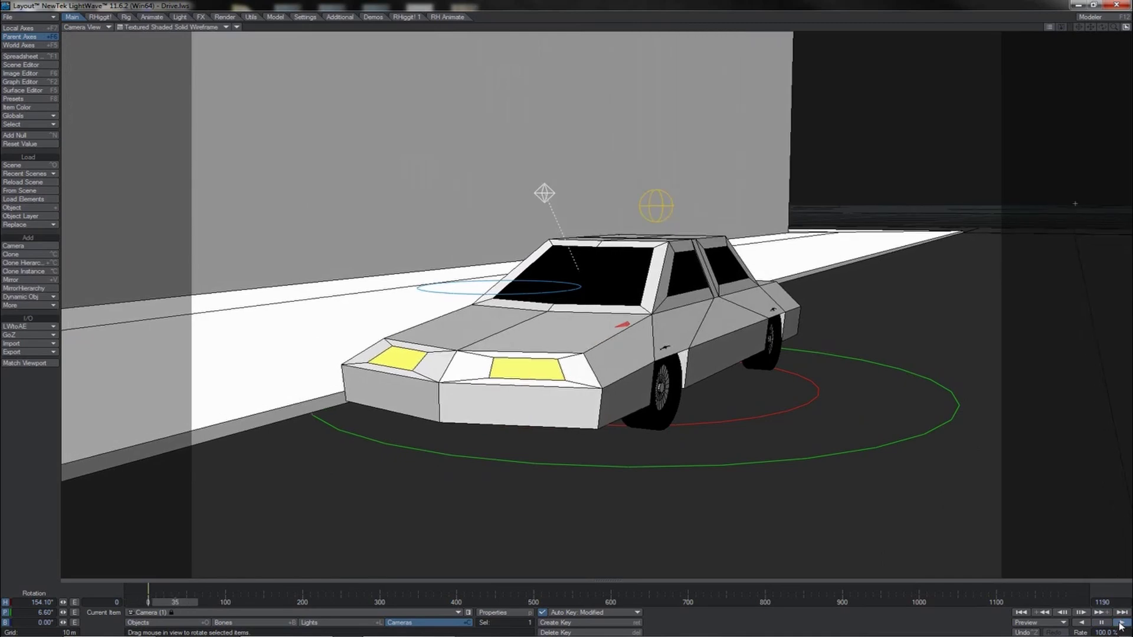